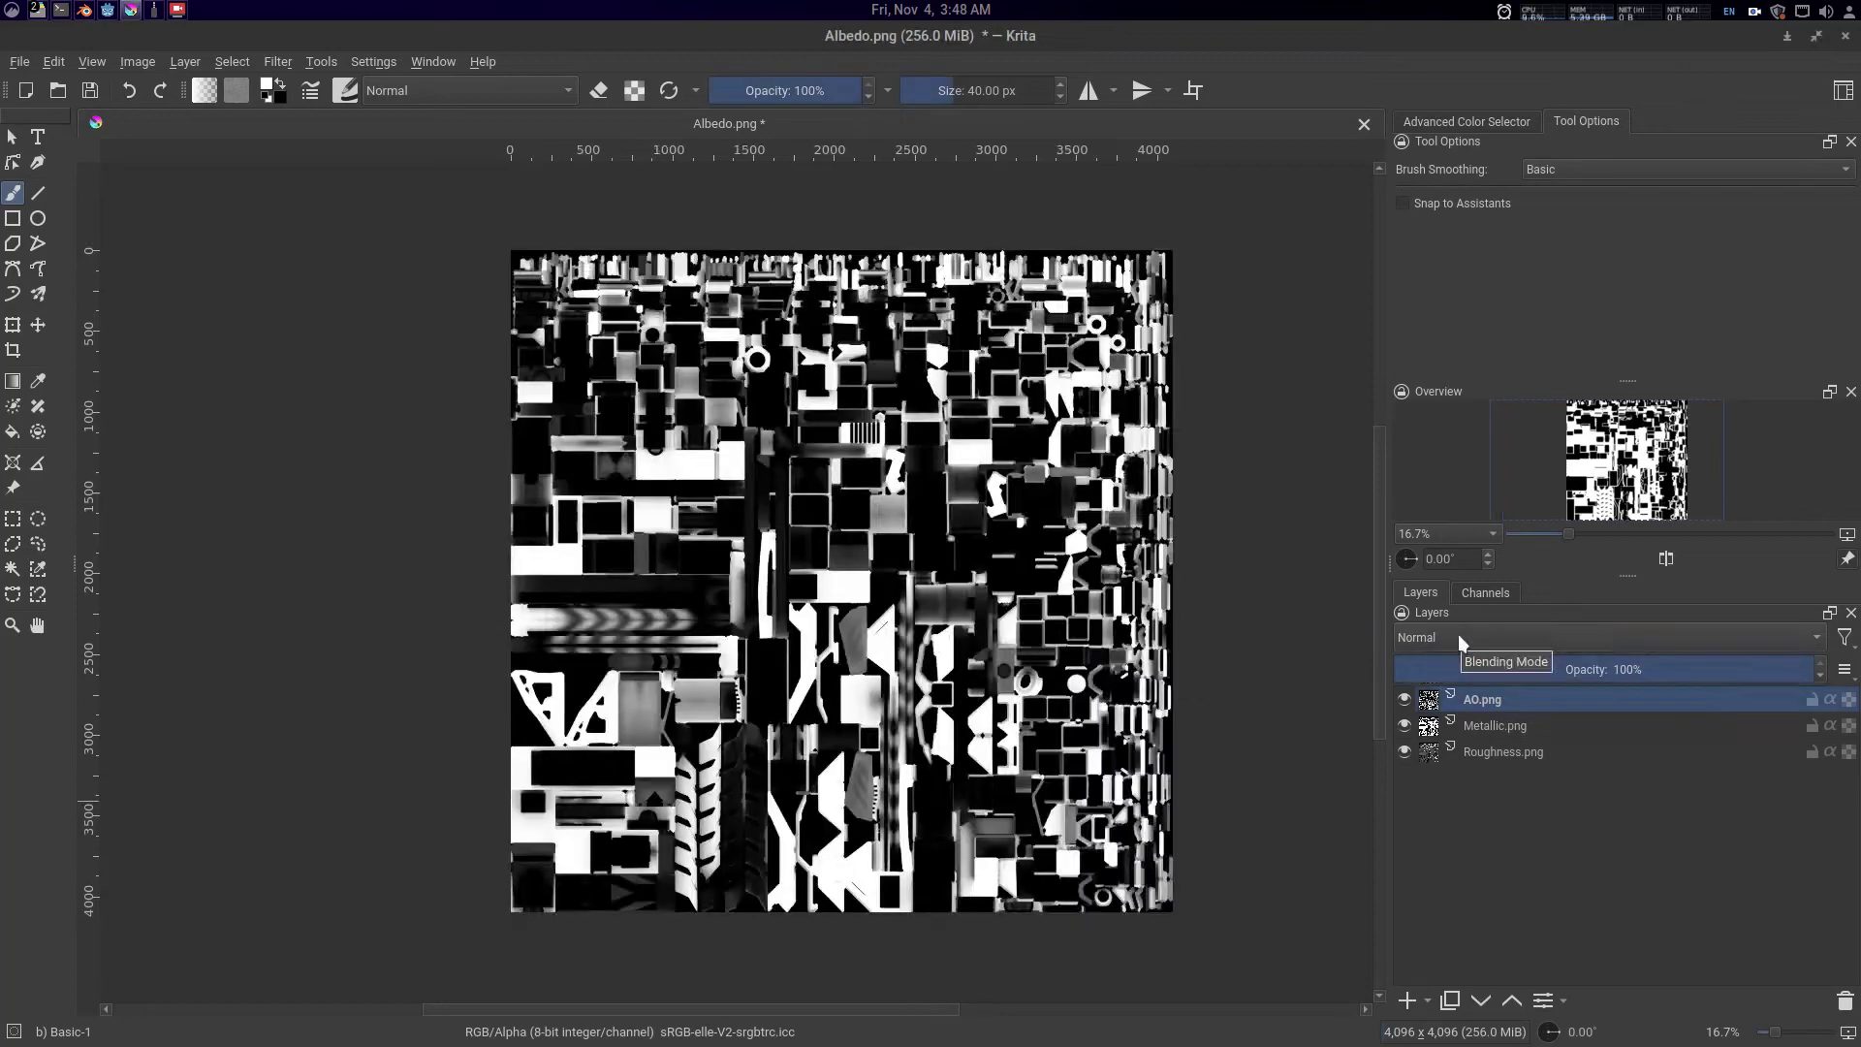
- Open the blending mode choices for the AO.png layer
left_click(1458, 634)
left_click(1404, 888)
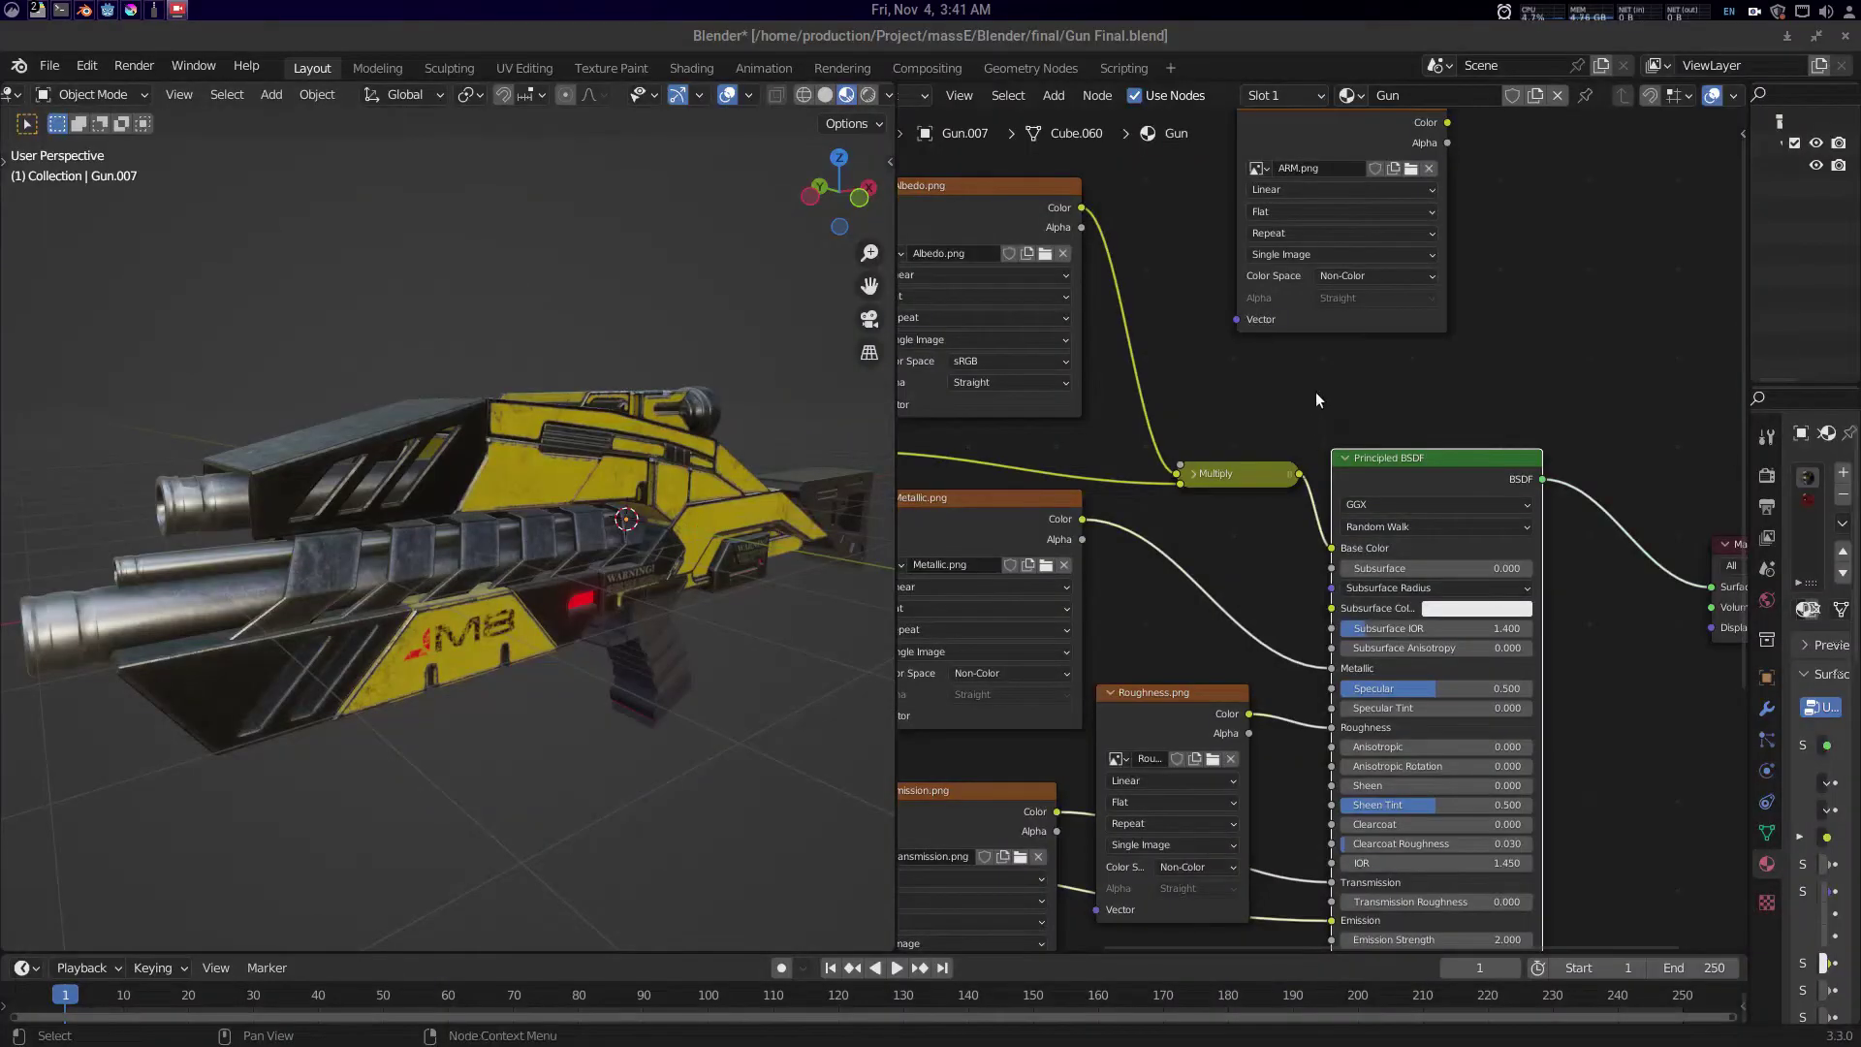
- Switch to Krita, open the recent AO.png texture and display its individual colour channels
left_click_drag(1316, 394, 1395, 513)
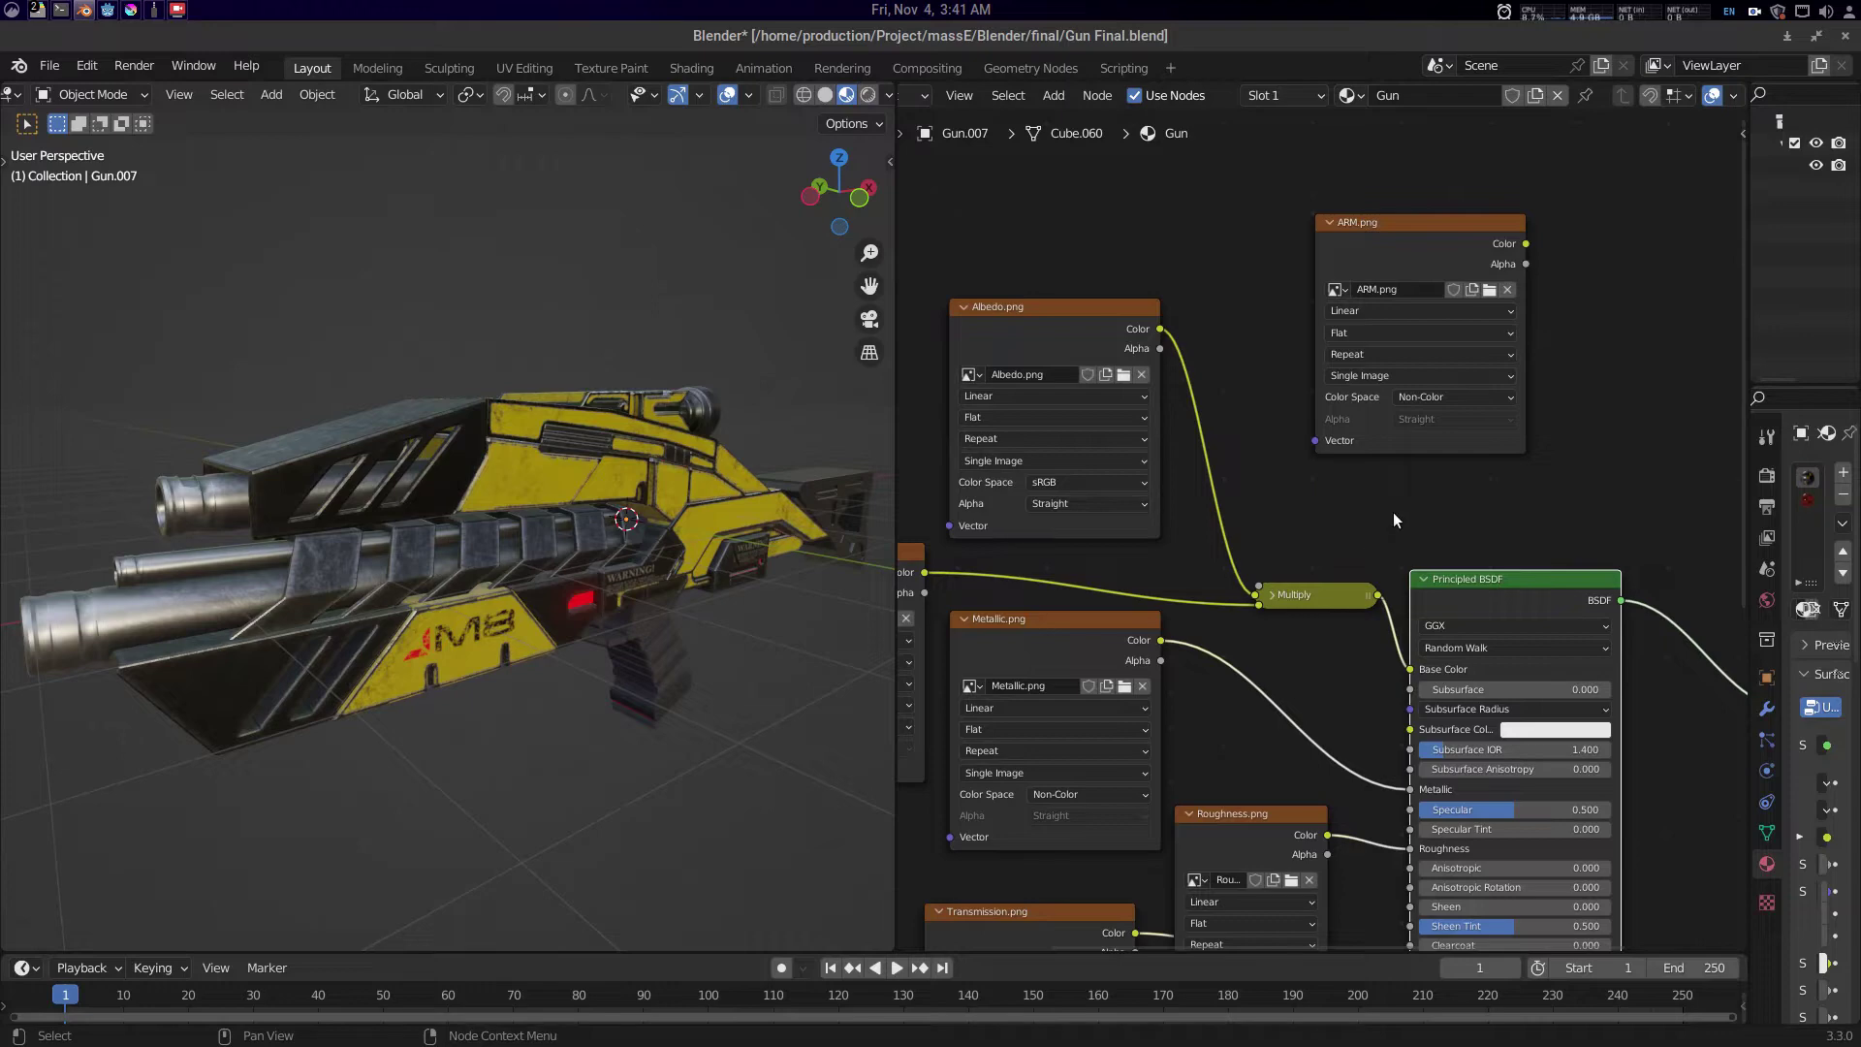
left_click(130, 11)
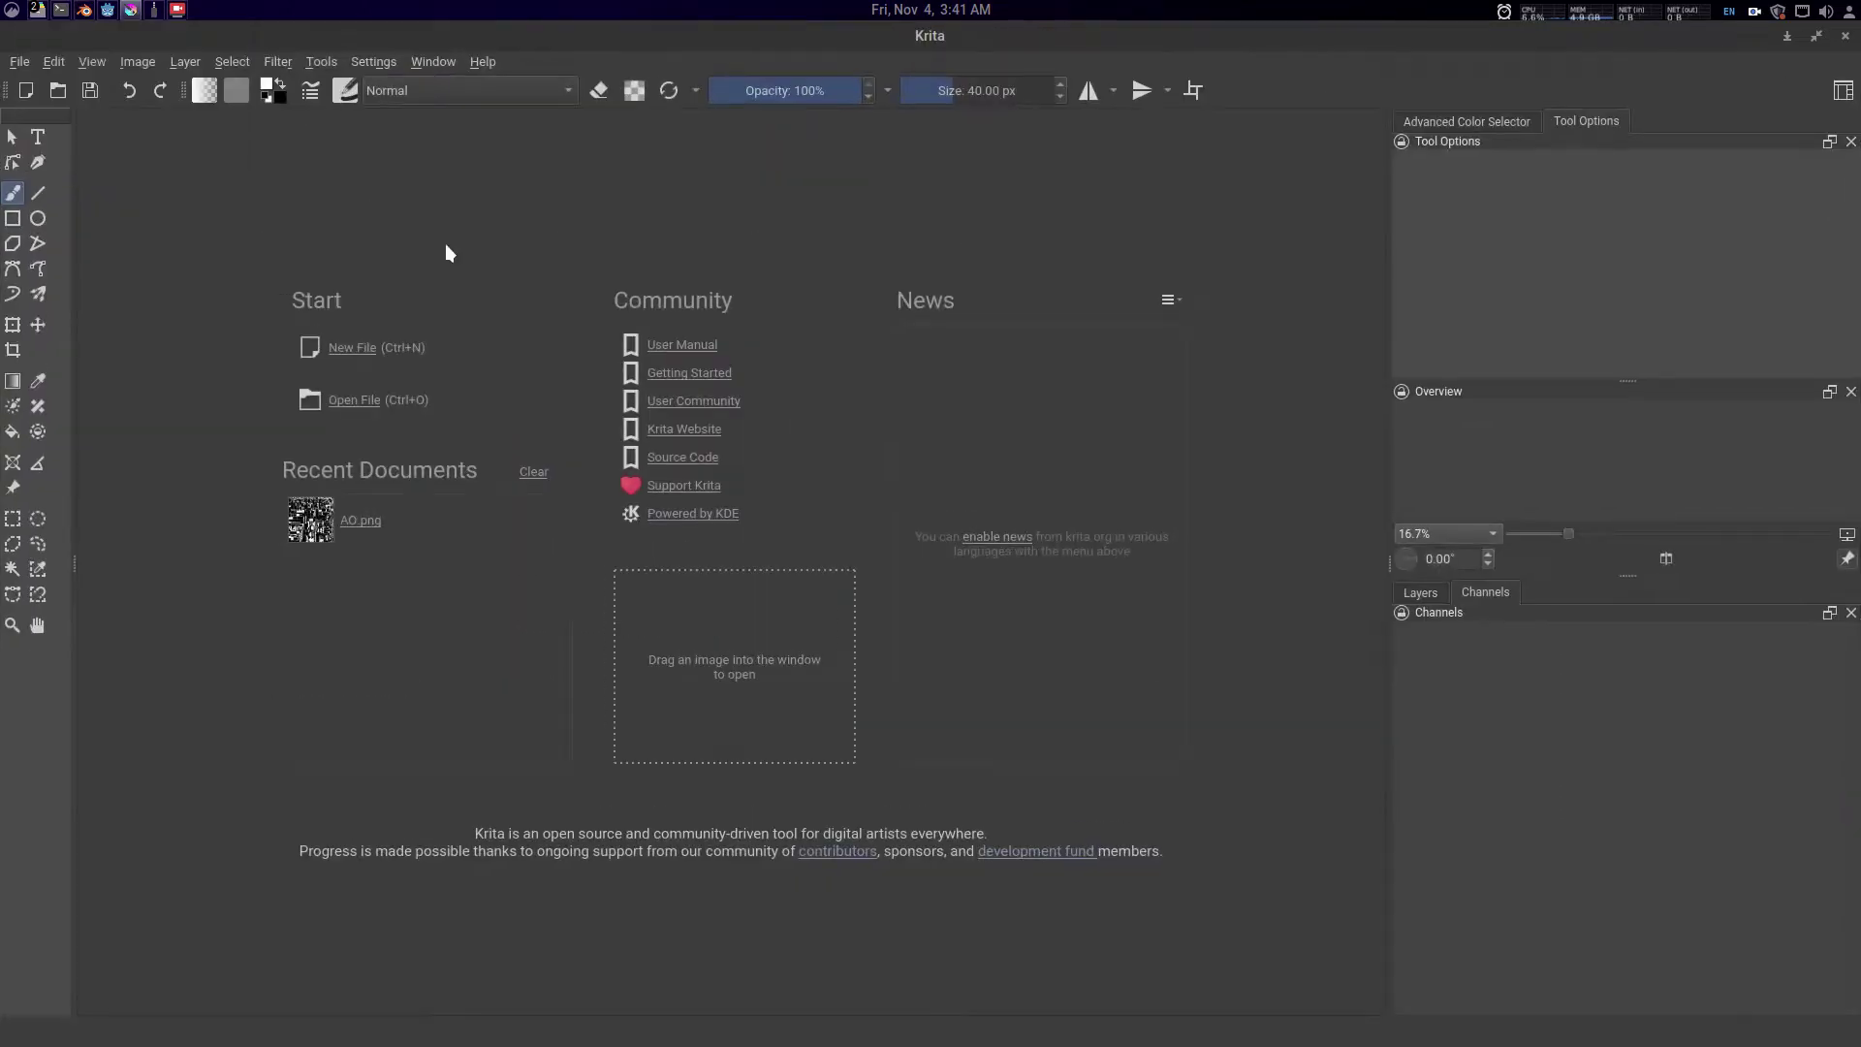
left_click(350, 526)
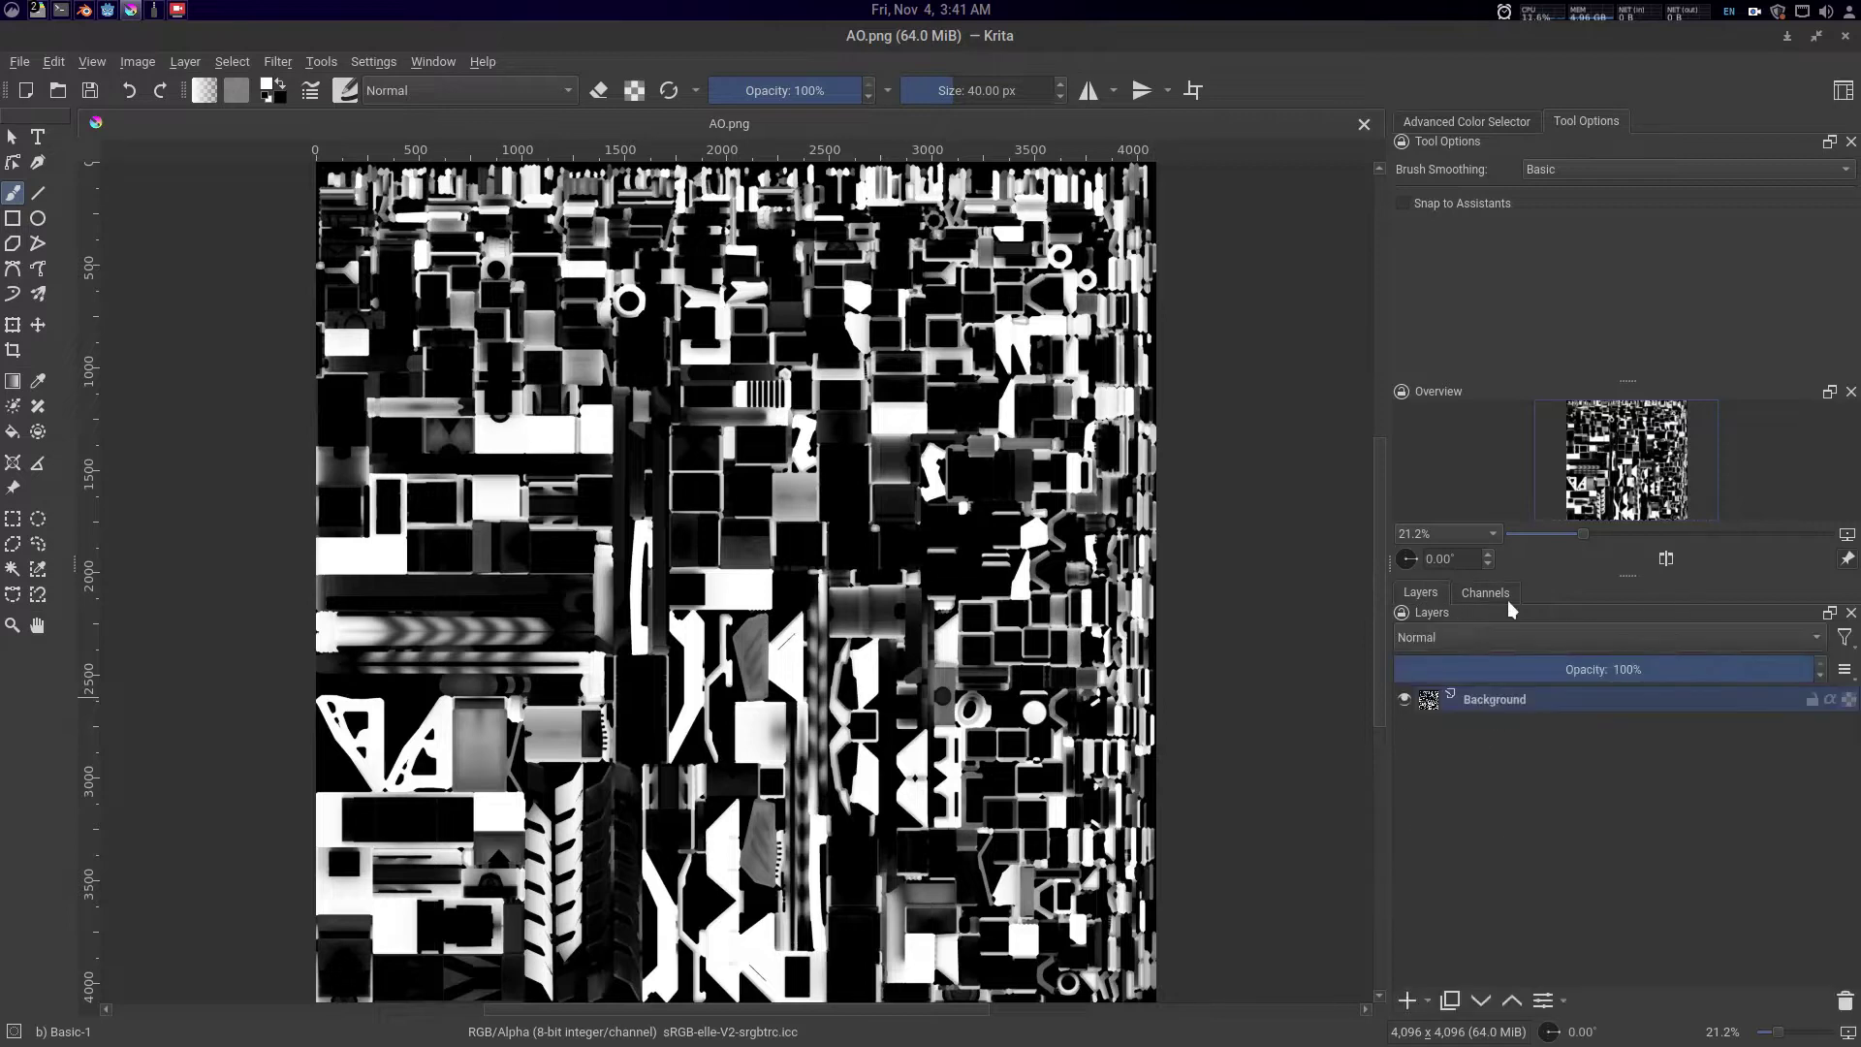
left_click(1483, 595)
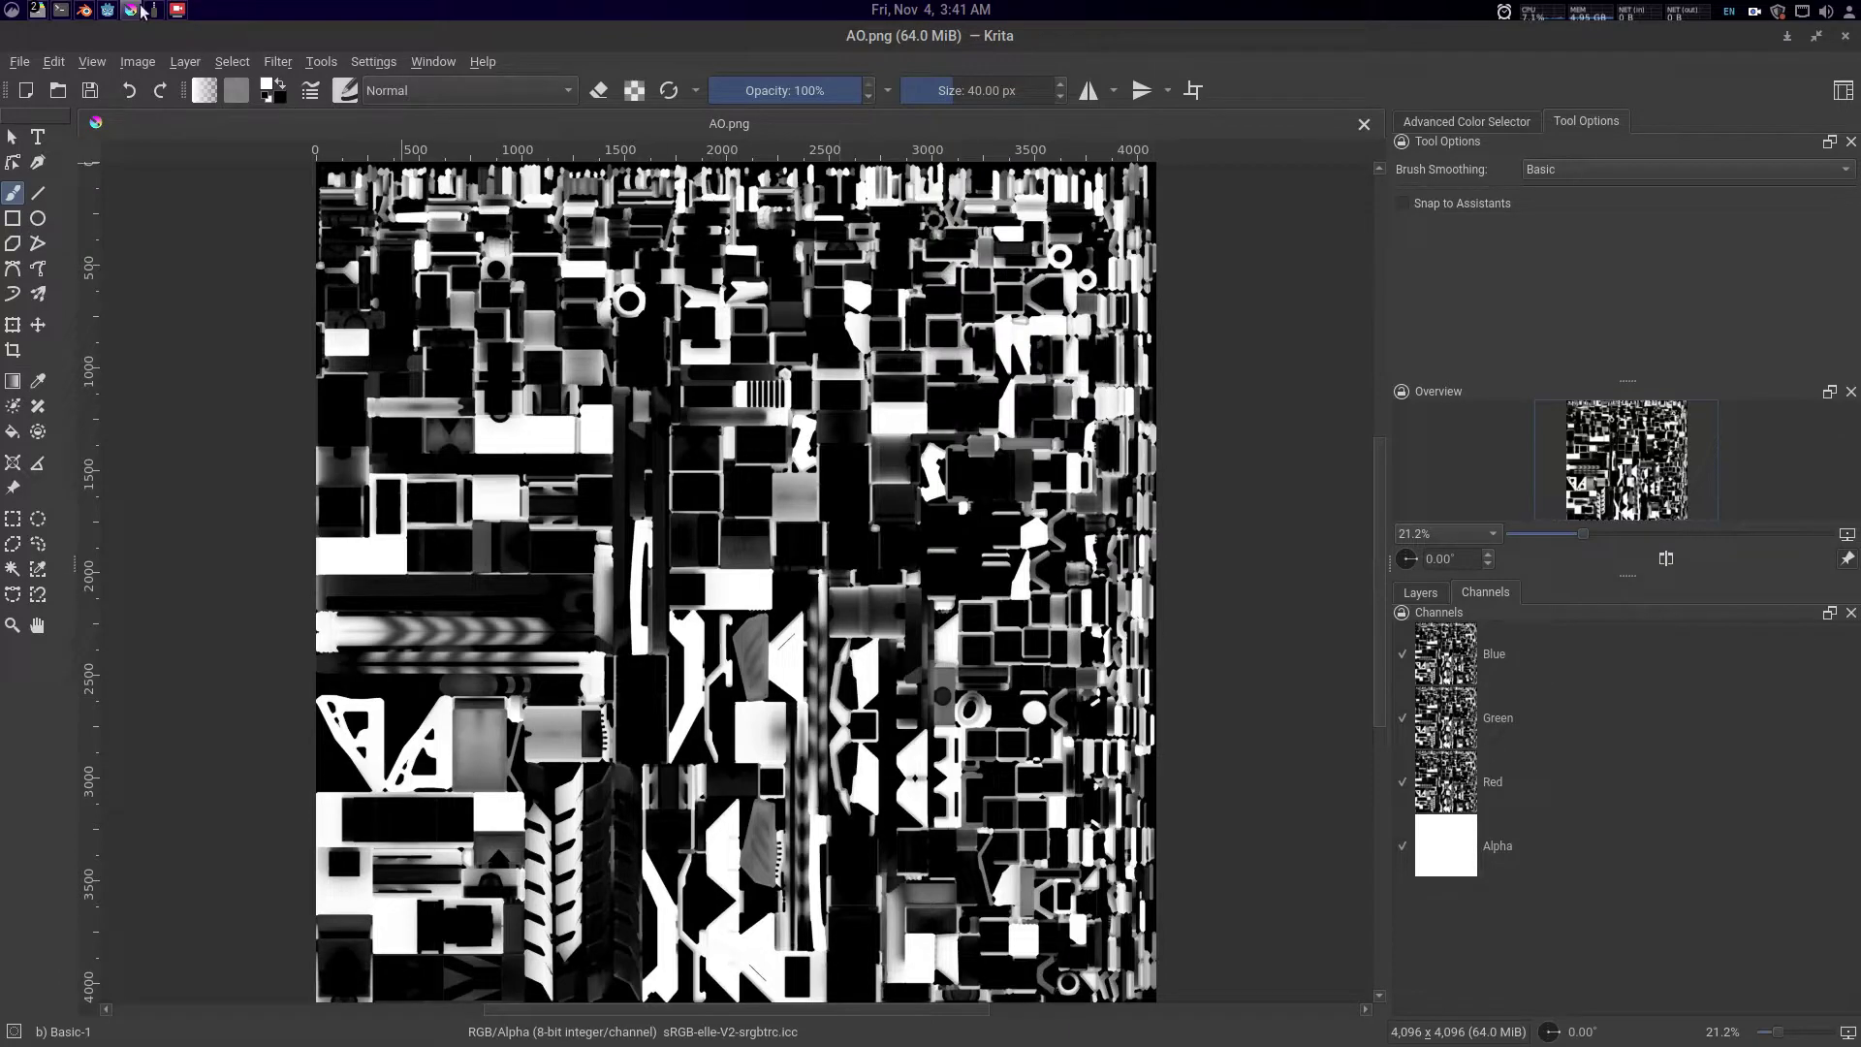
- Switch to Blender and preview the Albedo.png texture alone on the gun model
left_click(84, 10)
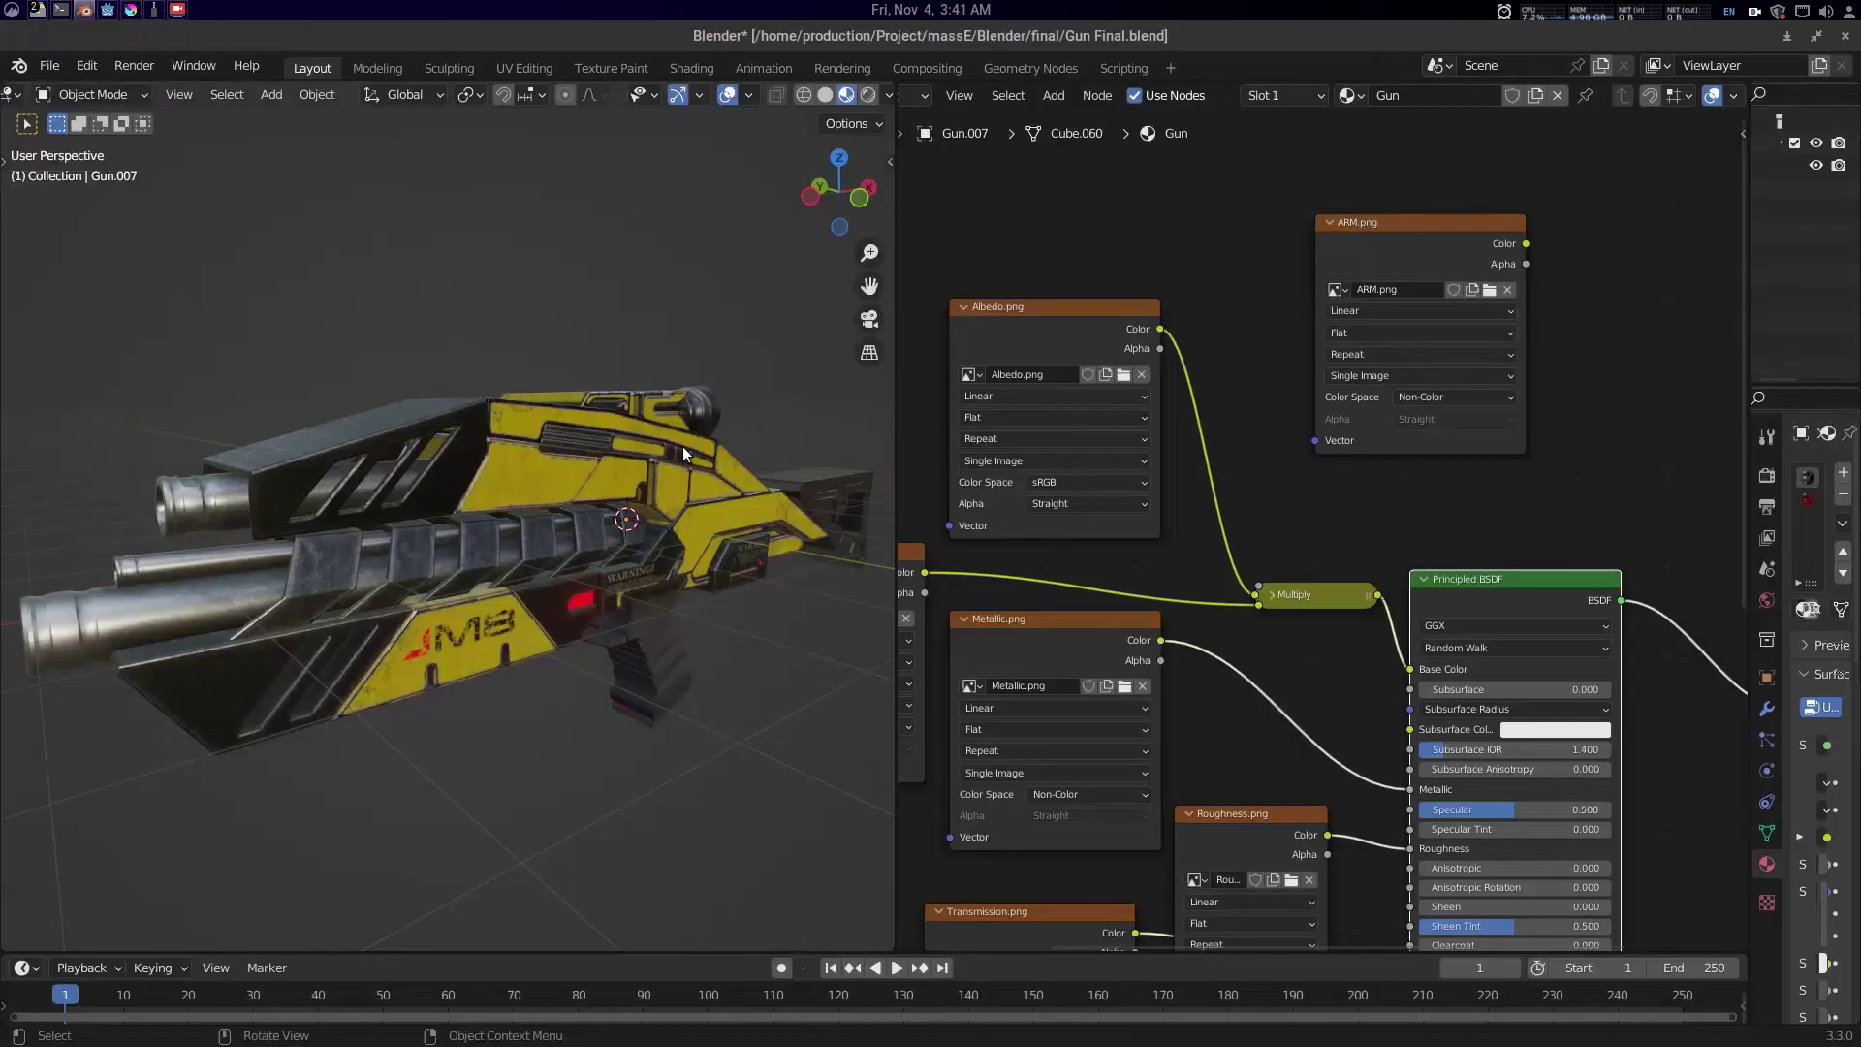
left_click_drag(1333, 522, 1296, 415)
left_click_drag(1275, 535, 1393, 597)
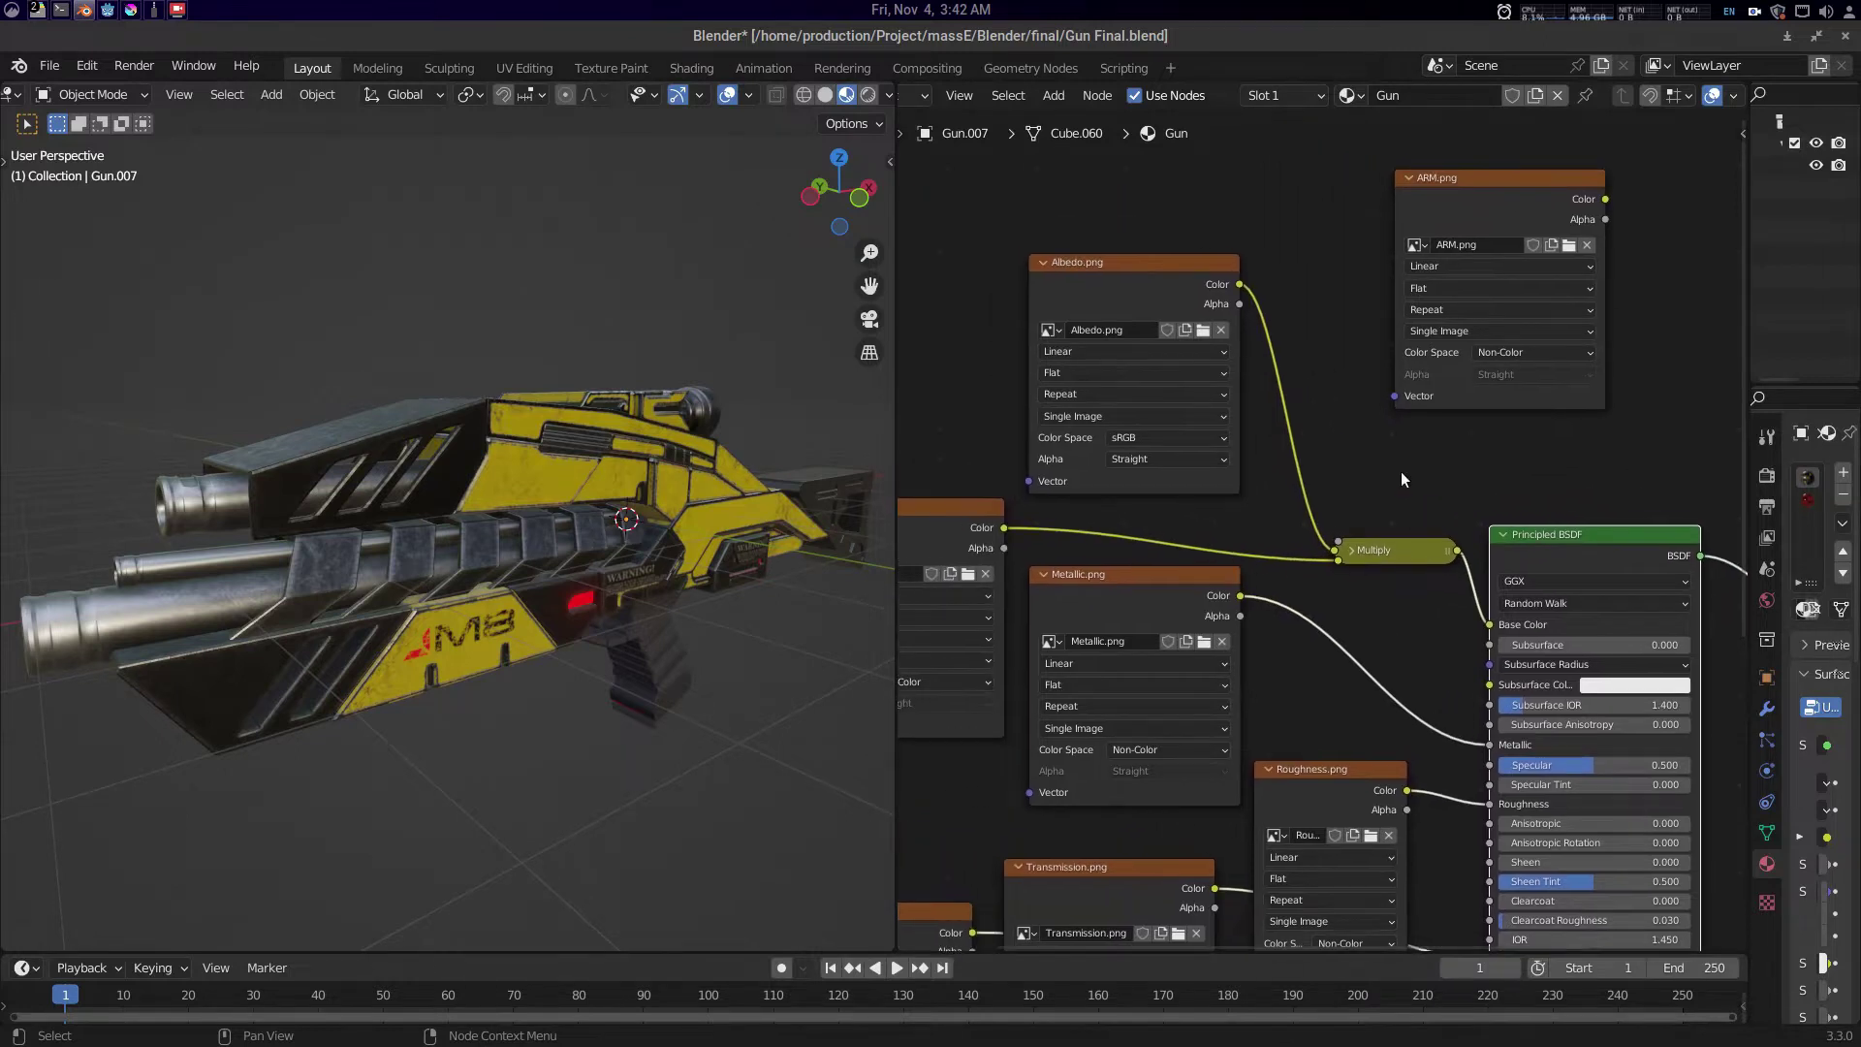
left_click(1186, 266, "ctrl+shift")
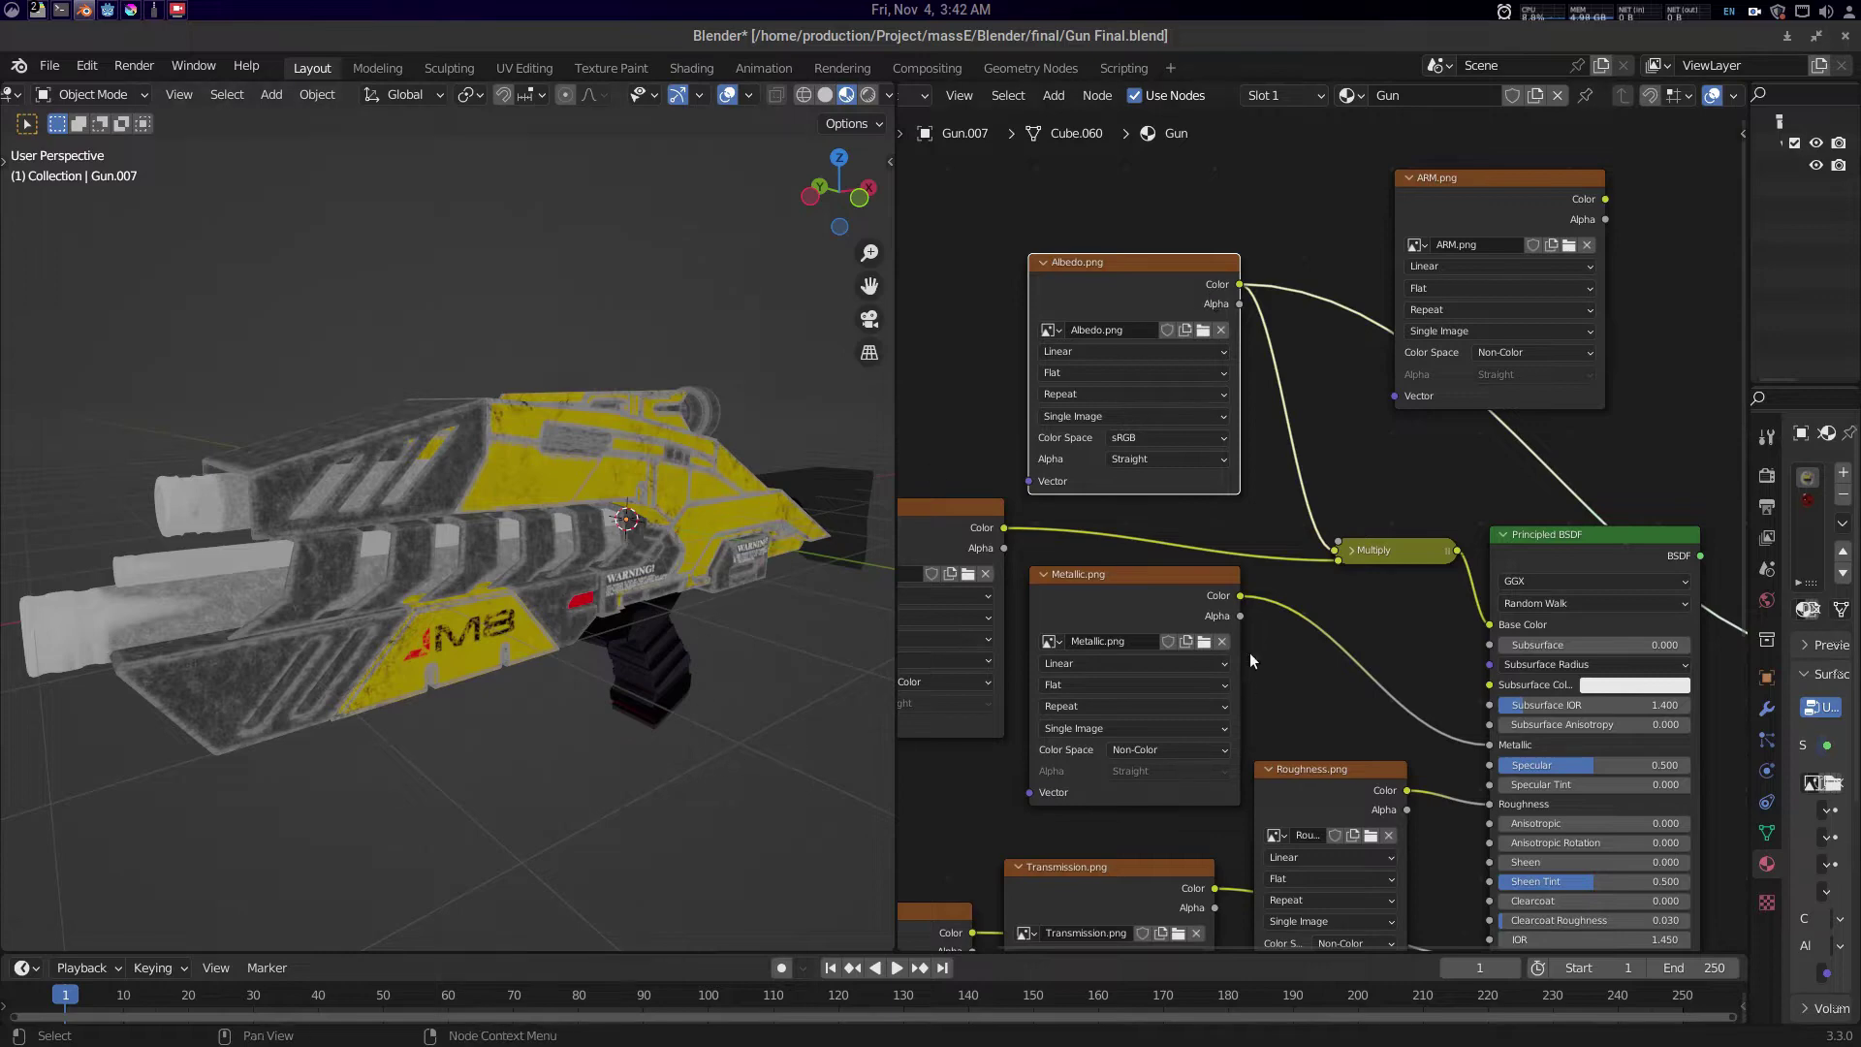
- Preview the Emission.png texture alone on the gun and inspect its glowing areas
left_click_drag(1301, 634, 1329, 364)
scroll(1342, 442, "down", 2)
left_click_drag(1217, 463, 1353, 426)
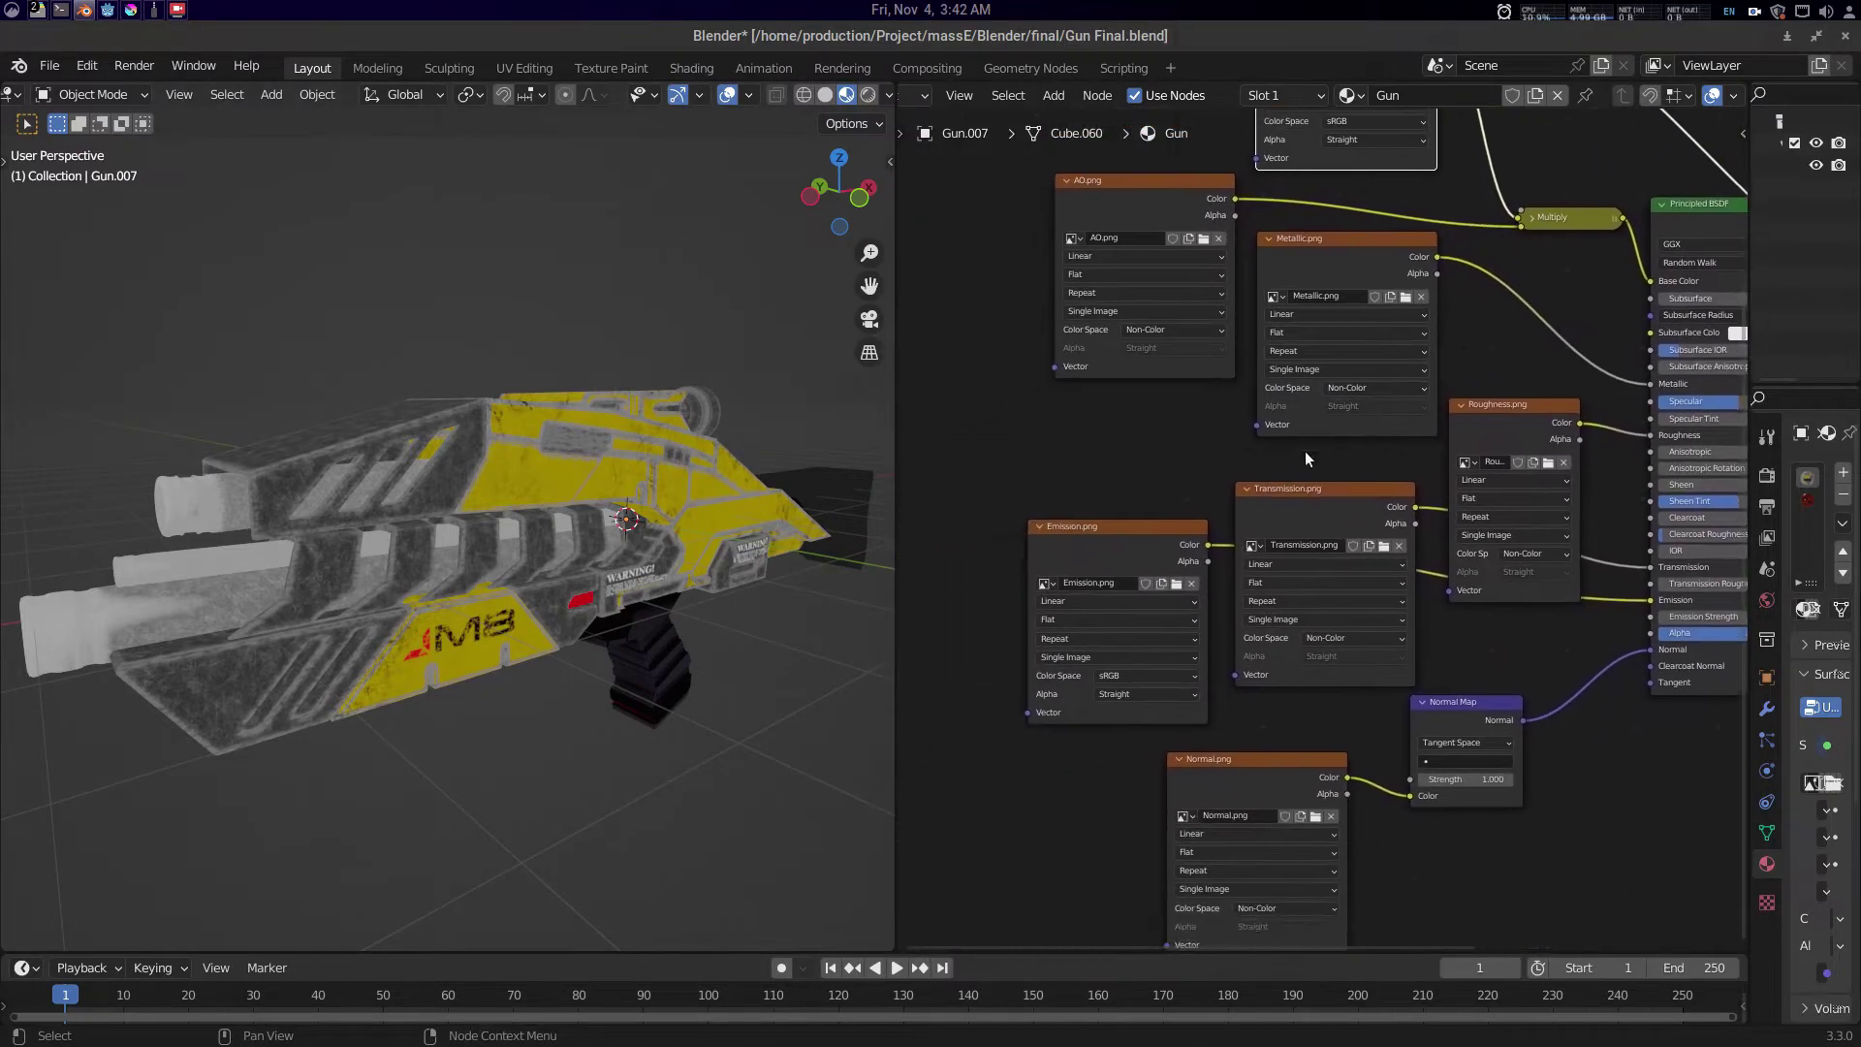
left_click(1140, 533, "ctrl+shift")
scroll(582, 562, "up", 3)
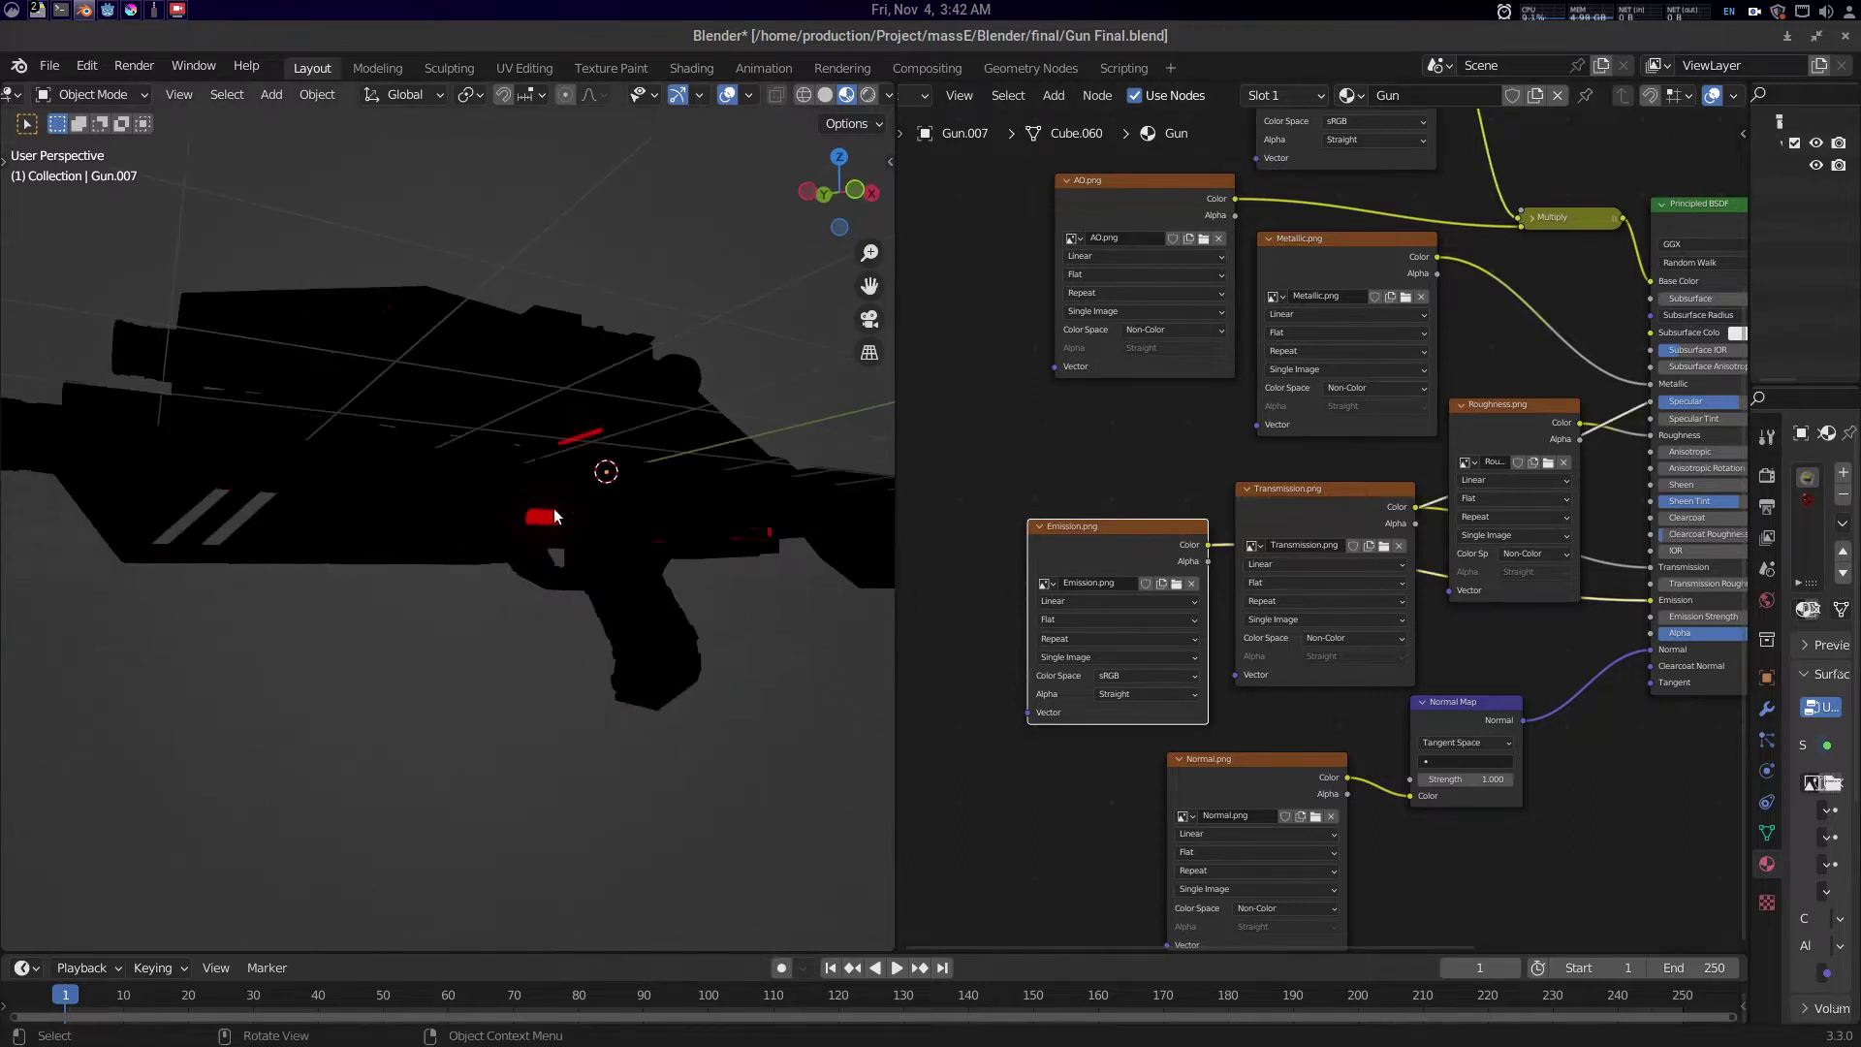
- Preview the Normal Map node's output on the gun
left_click_drag(1559, 589, 1208, 574)
scroll(1249, 661, "up", 1)
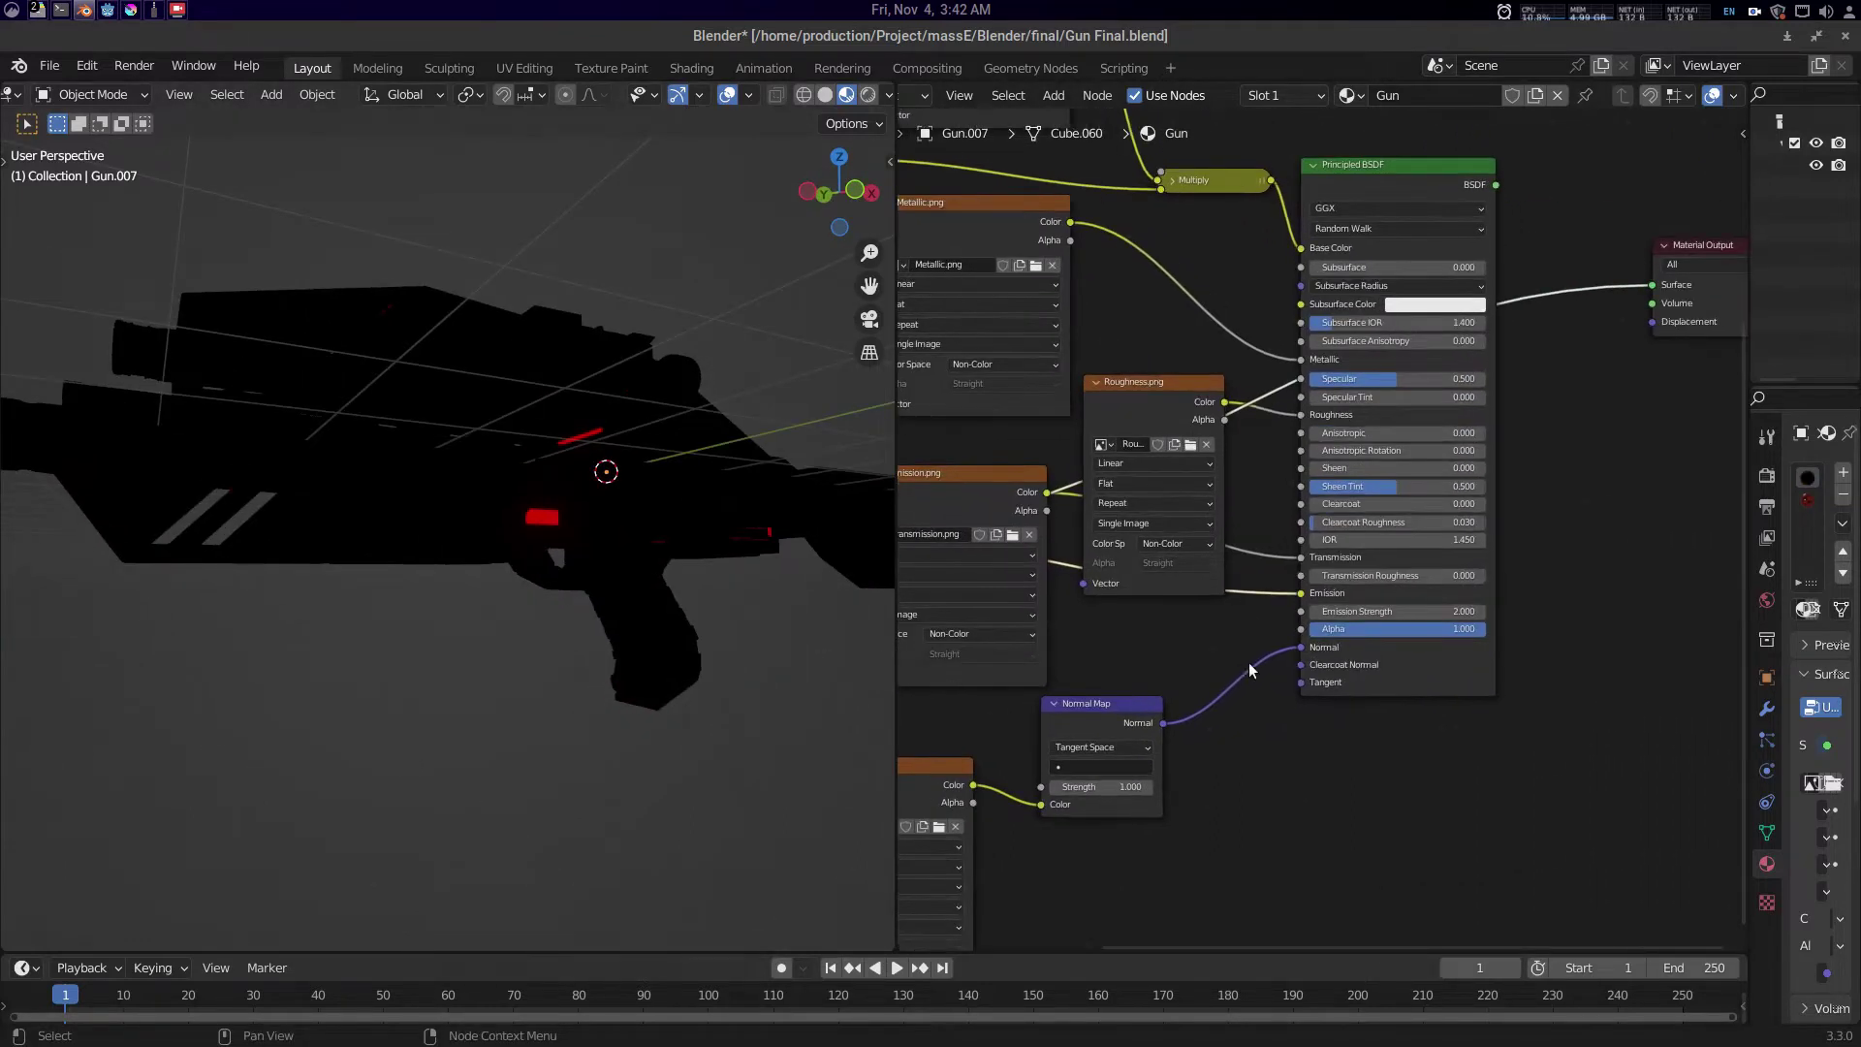
left_click_drag(991, 750, 1080, 696)
left_click(1142, 704, "ctrl+shift")
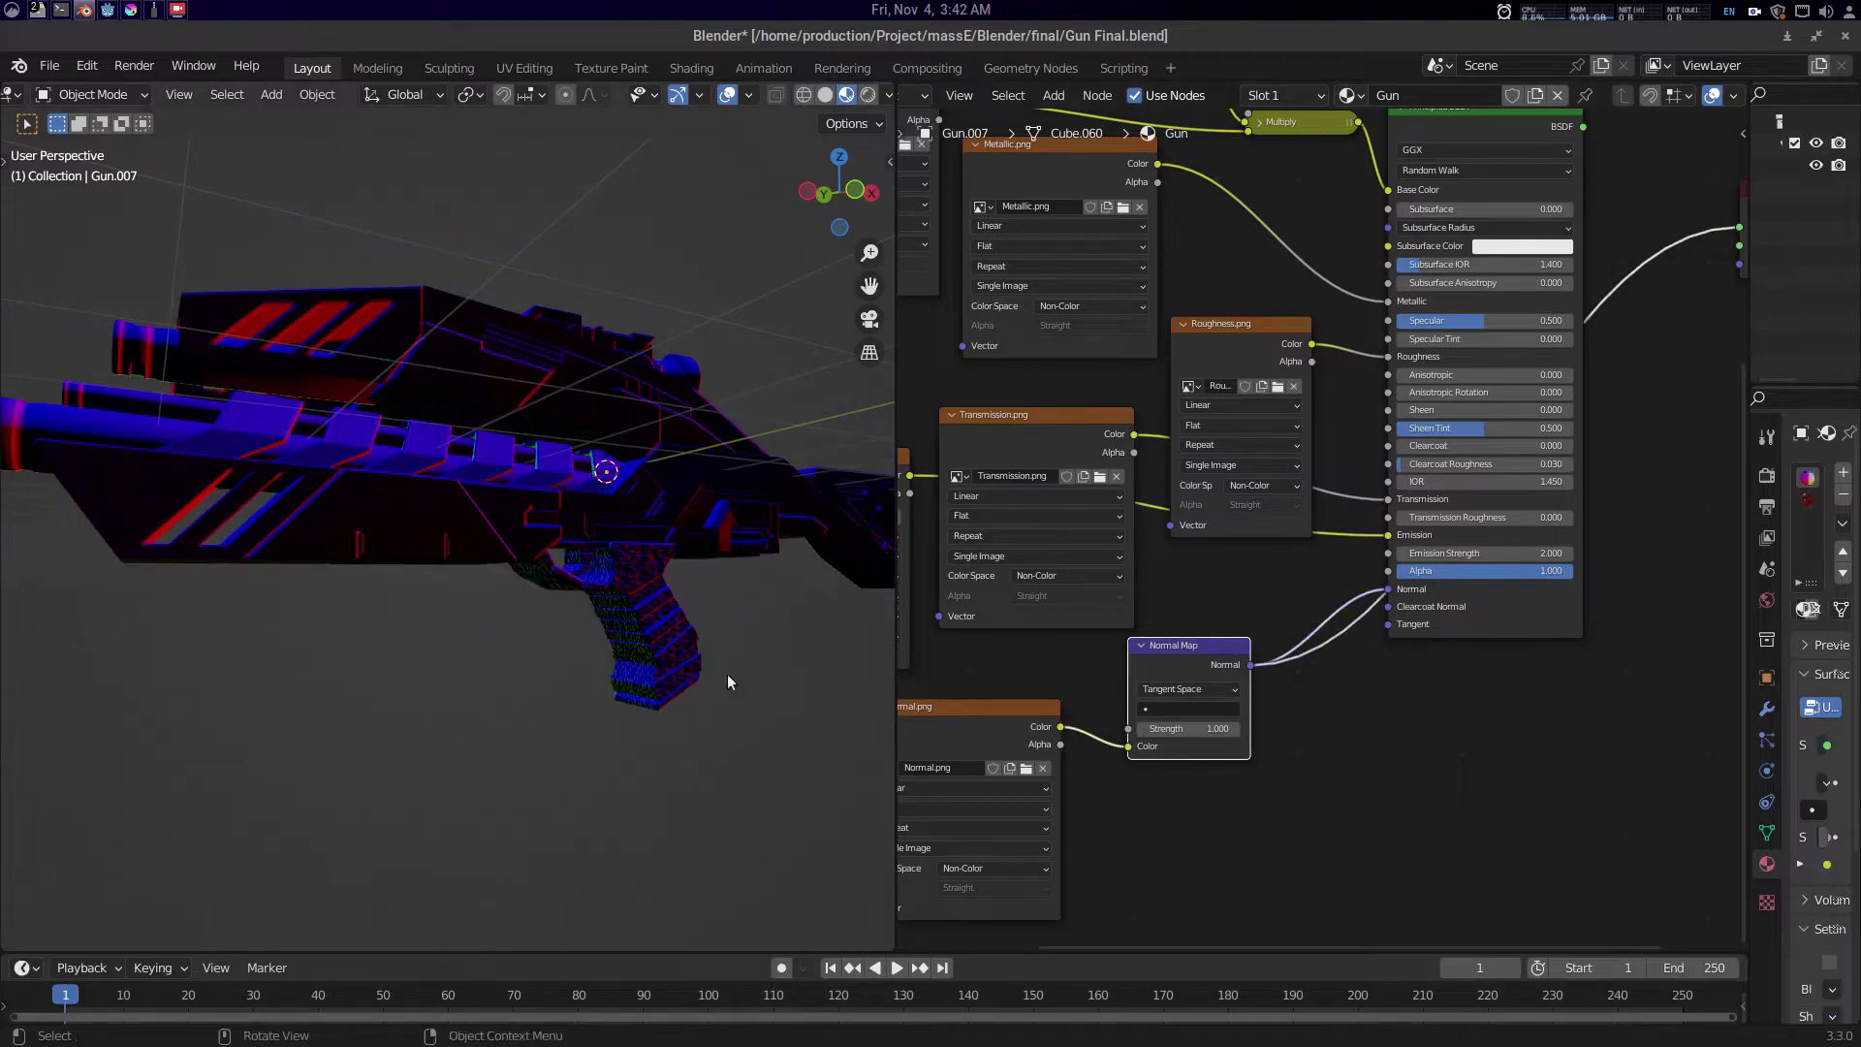
- Preview the Roughness.png texture alone on the gun and view the model from another angle
scroll(1326, 643, "up", 4)
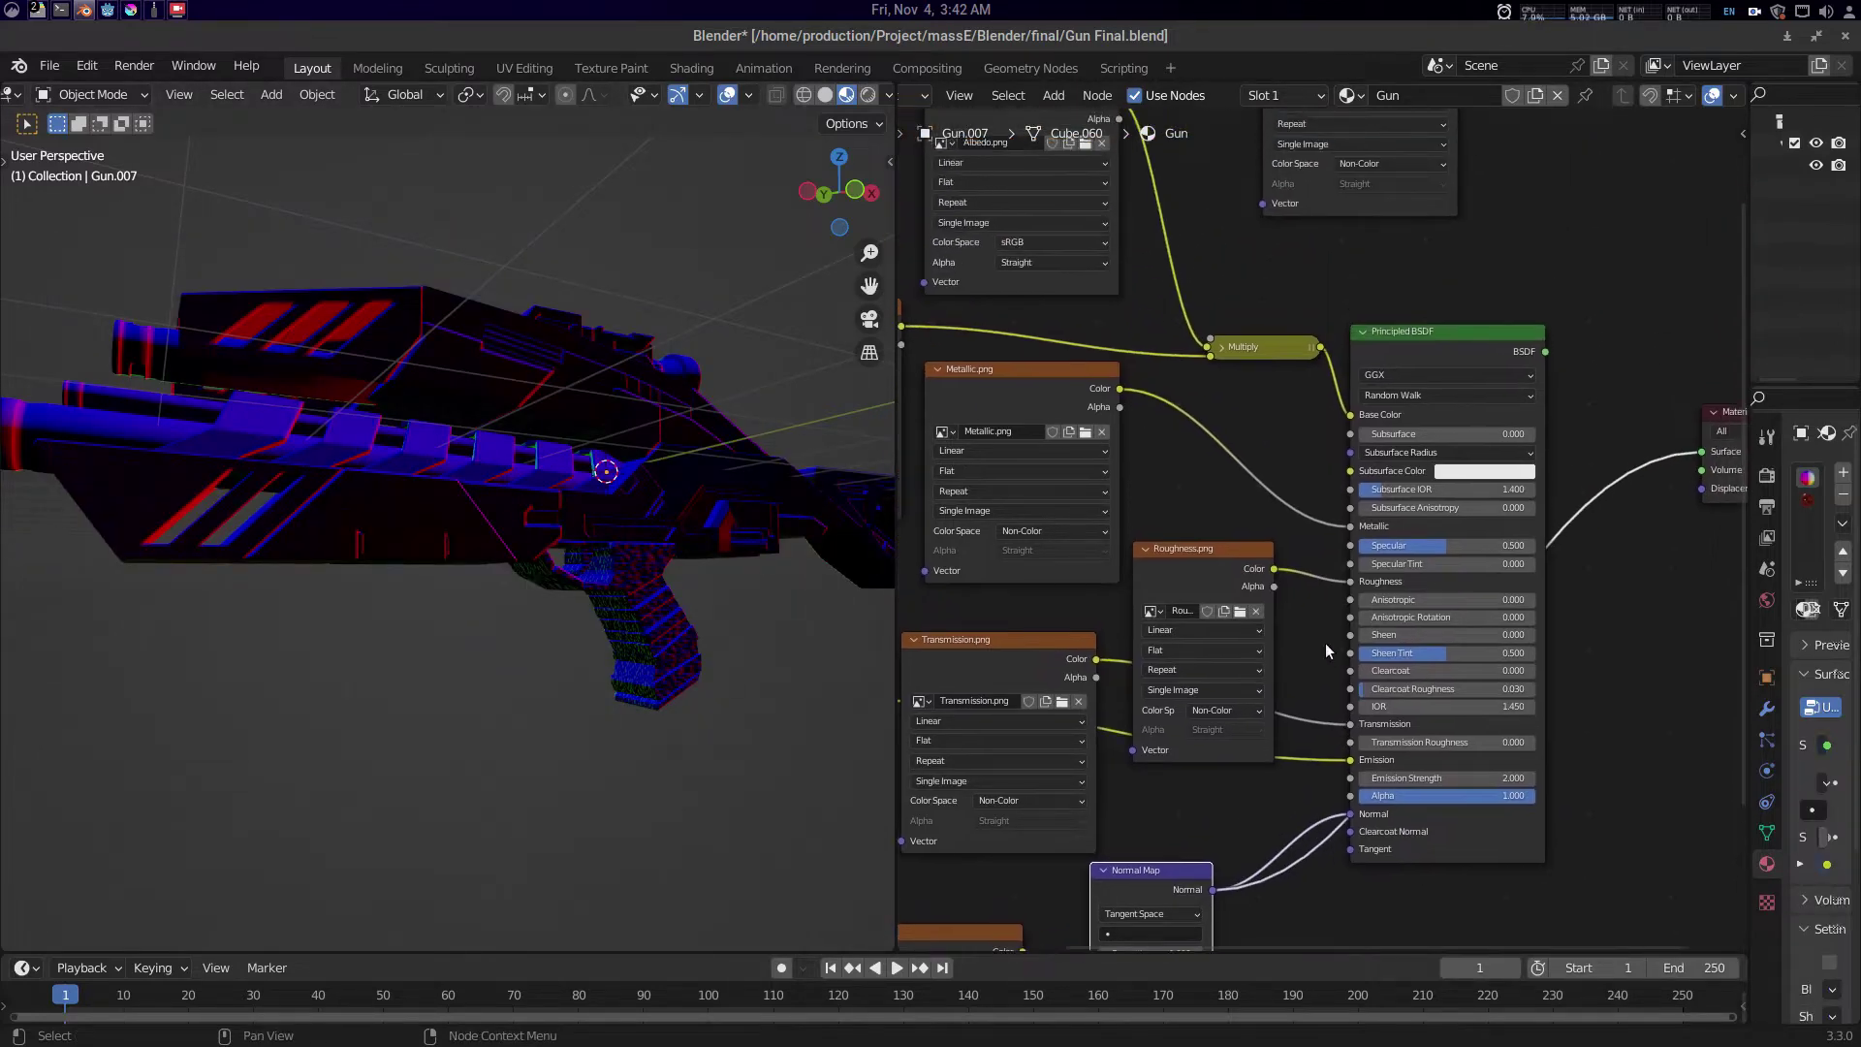
left_click_drag(1328, 641, 1341, 641)
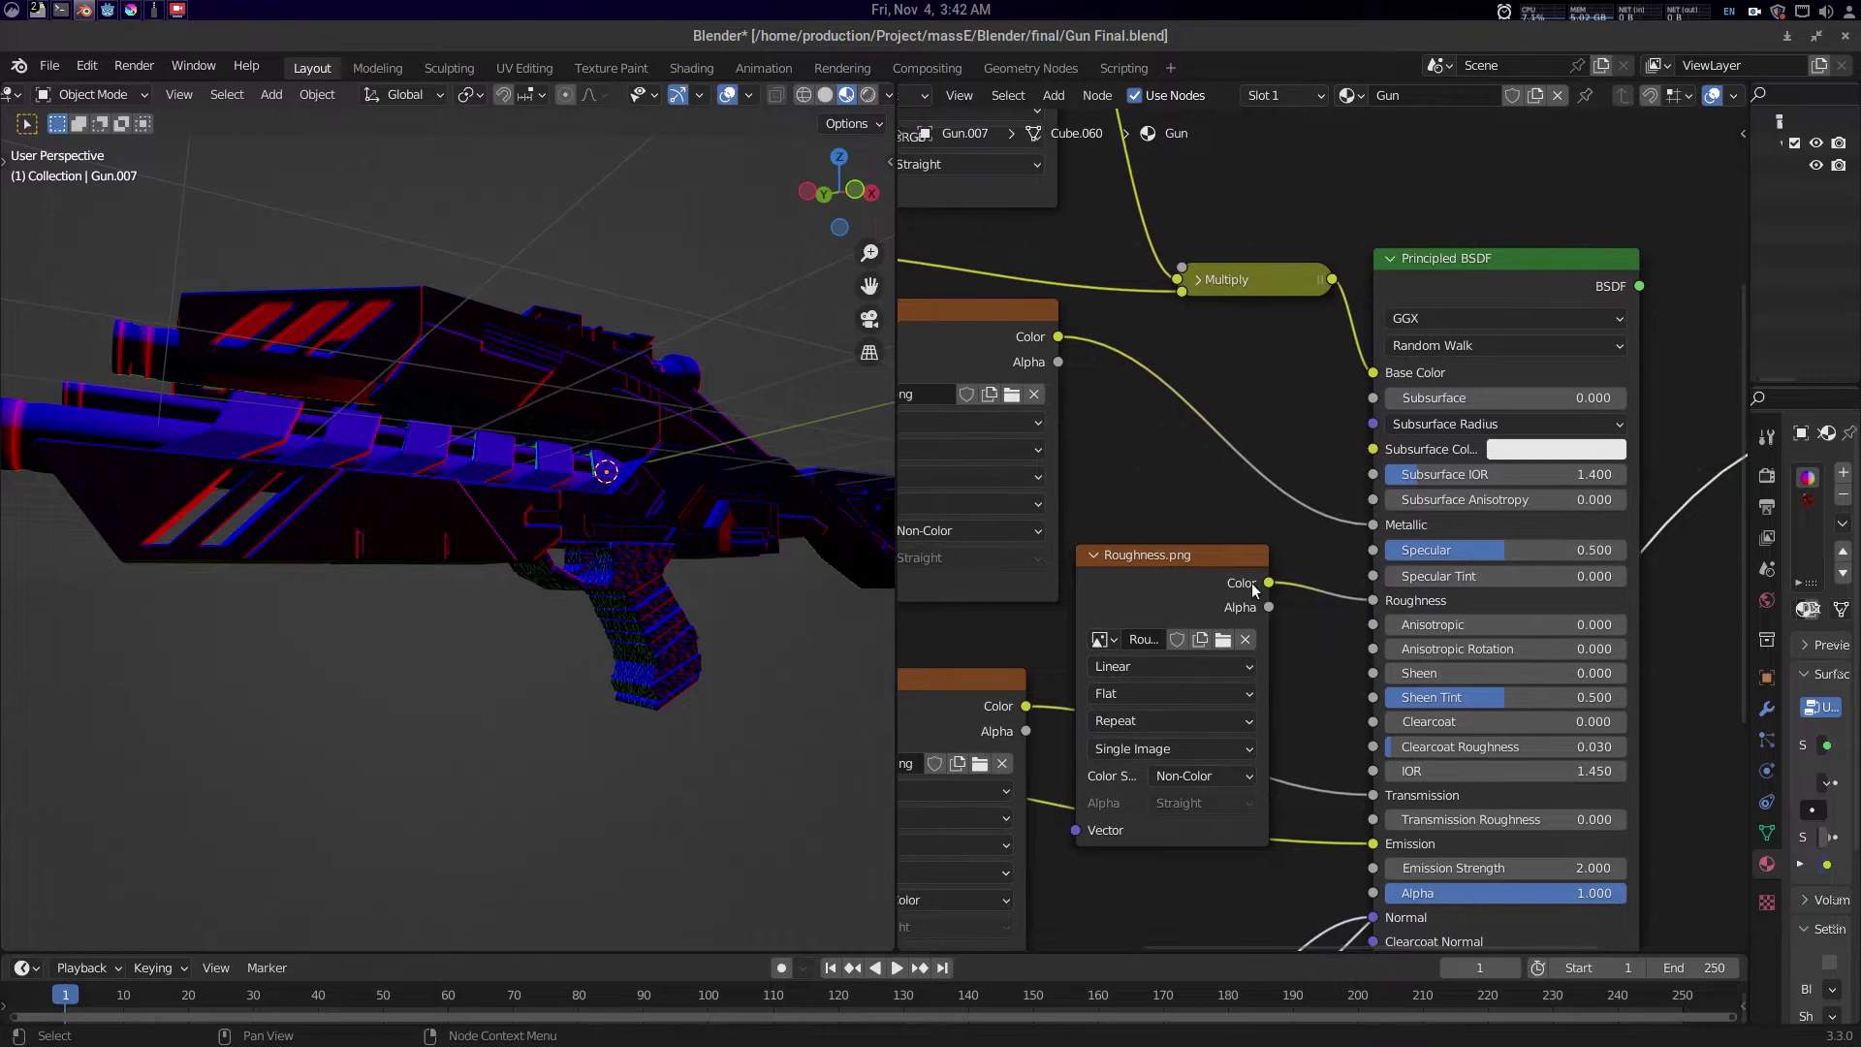
left_click(1212, 561, "ctrl+shift")
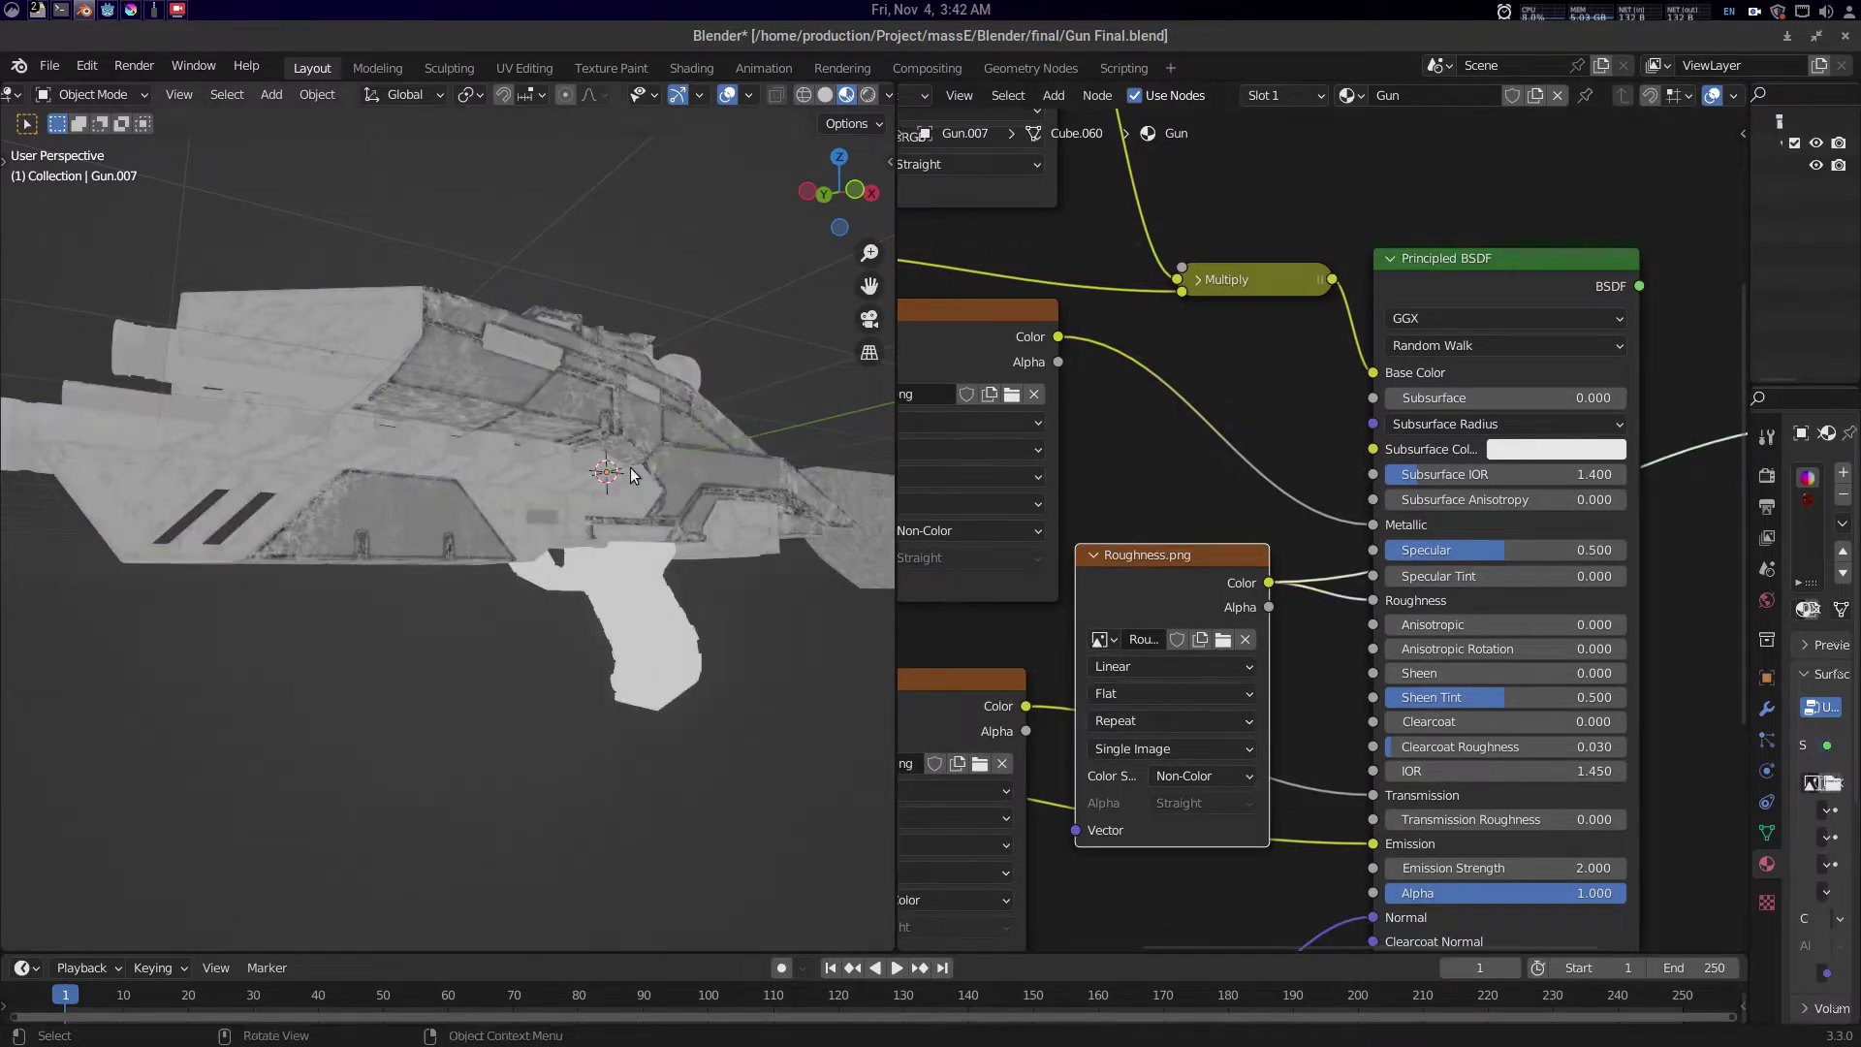
left_click_drag(631, 468, 623, 511)
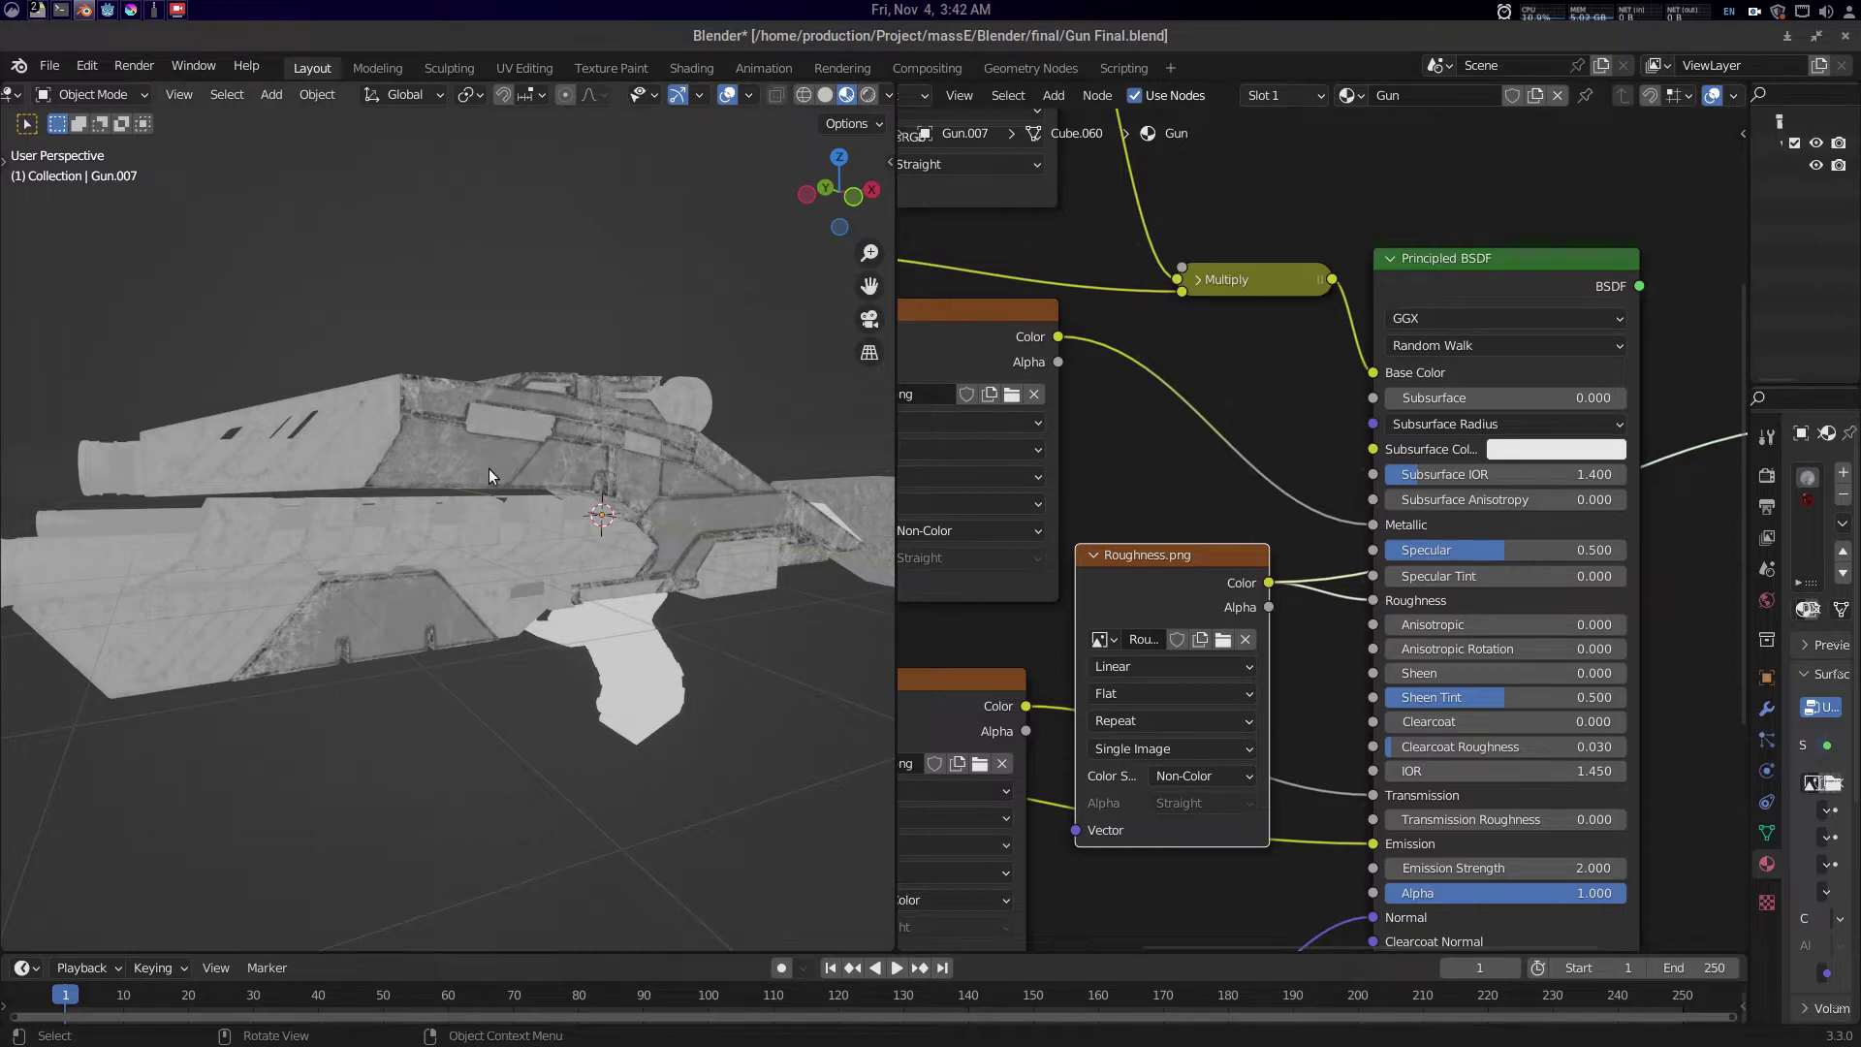
- Compare the Metallic.png texture with Roughness.png by previewing each one on the gun
left_click_drag(1148, 519, 1351, 492)
left_click(1148, 323, "ctrl+shift")
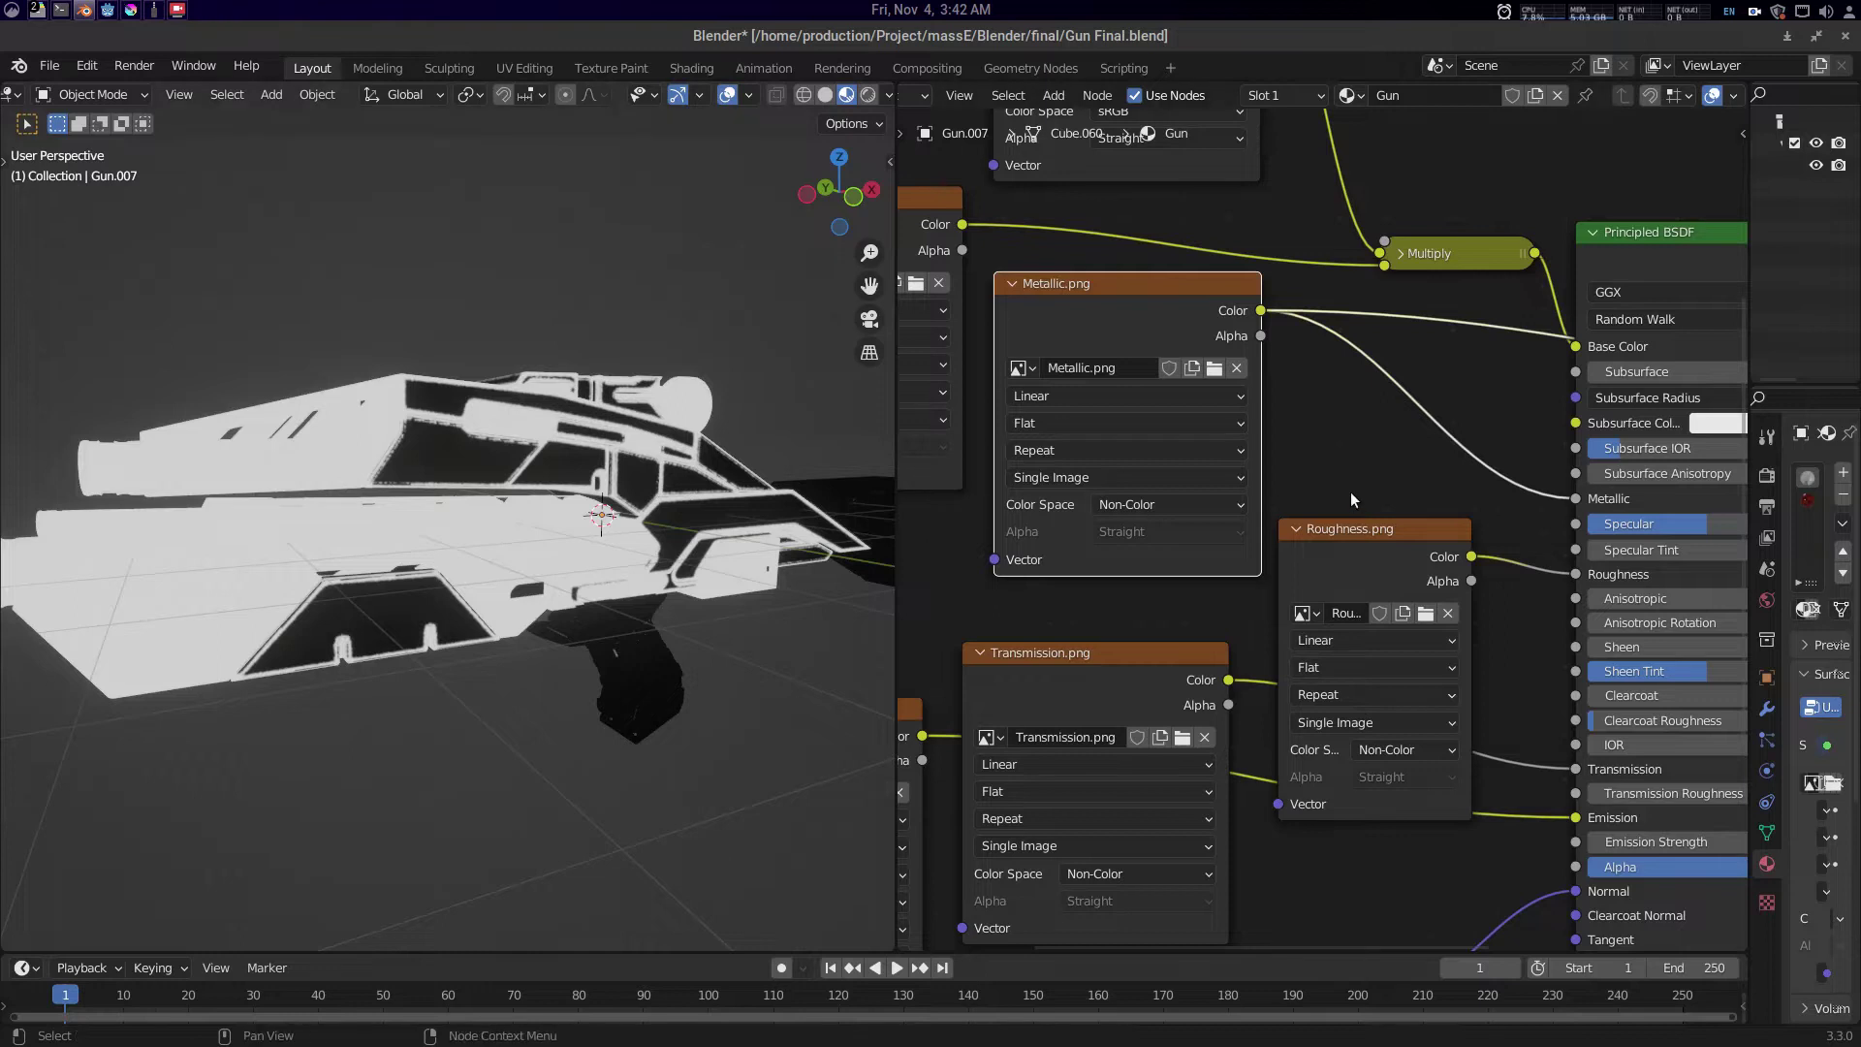
scroll(1352, 492, "right", 5)
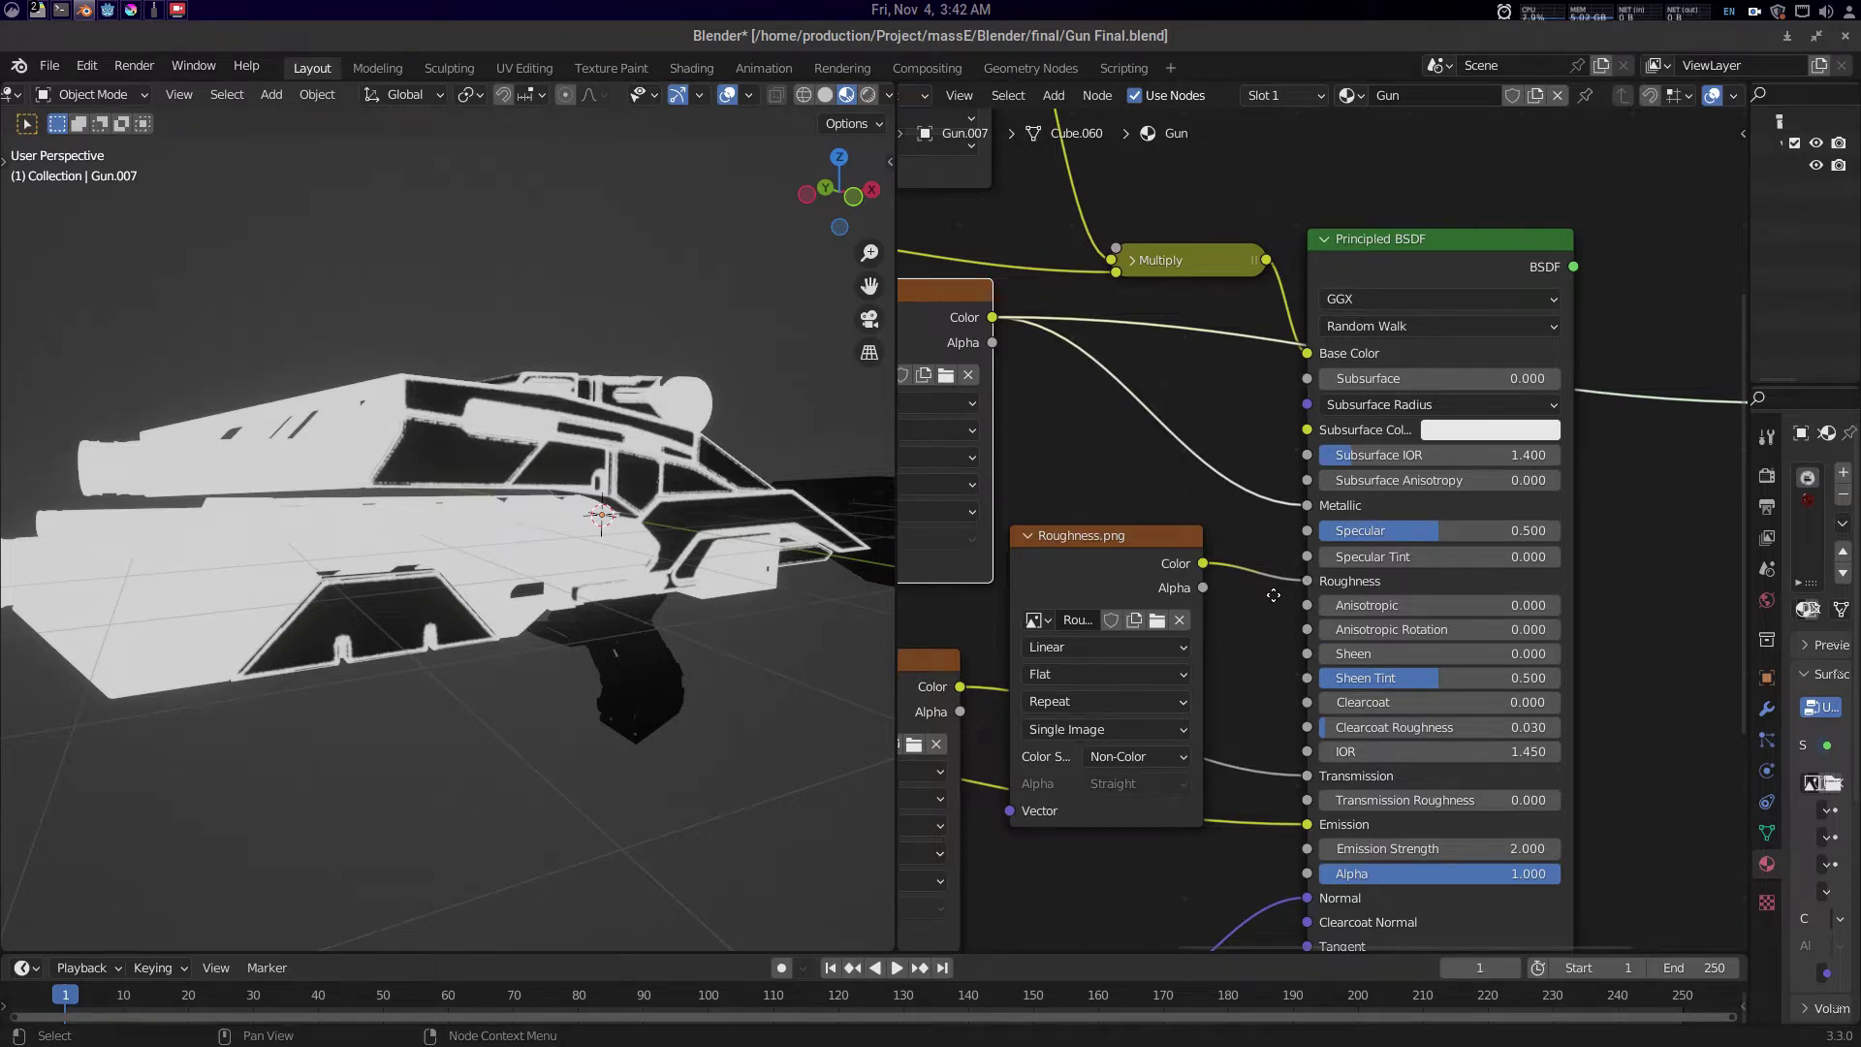
left_click_drag(1274, 596, 1326, 590)
left_click(1208, 541, "ctrl+shift")
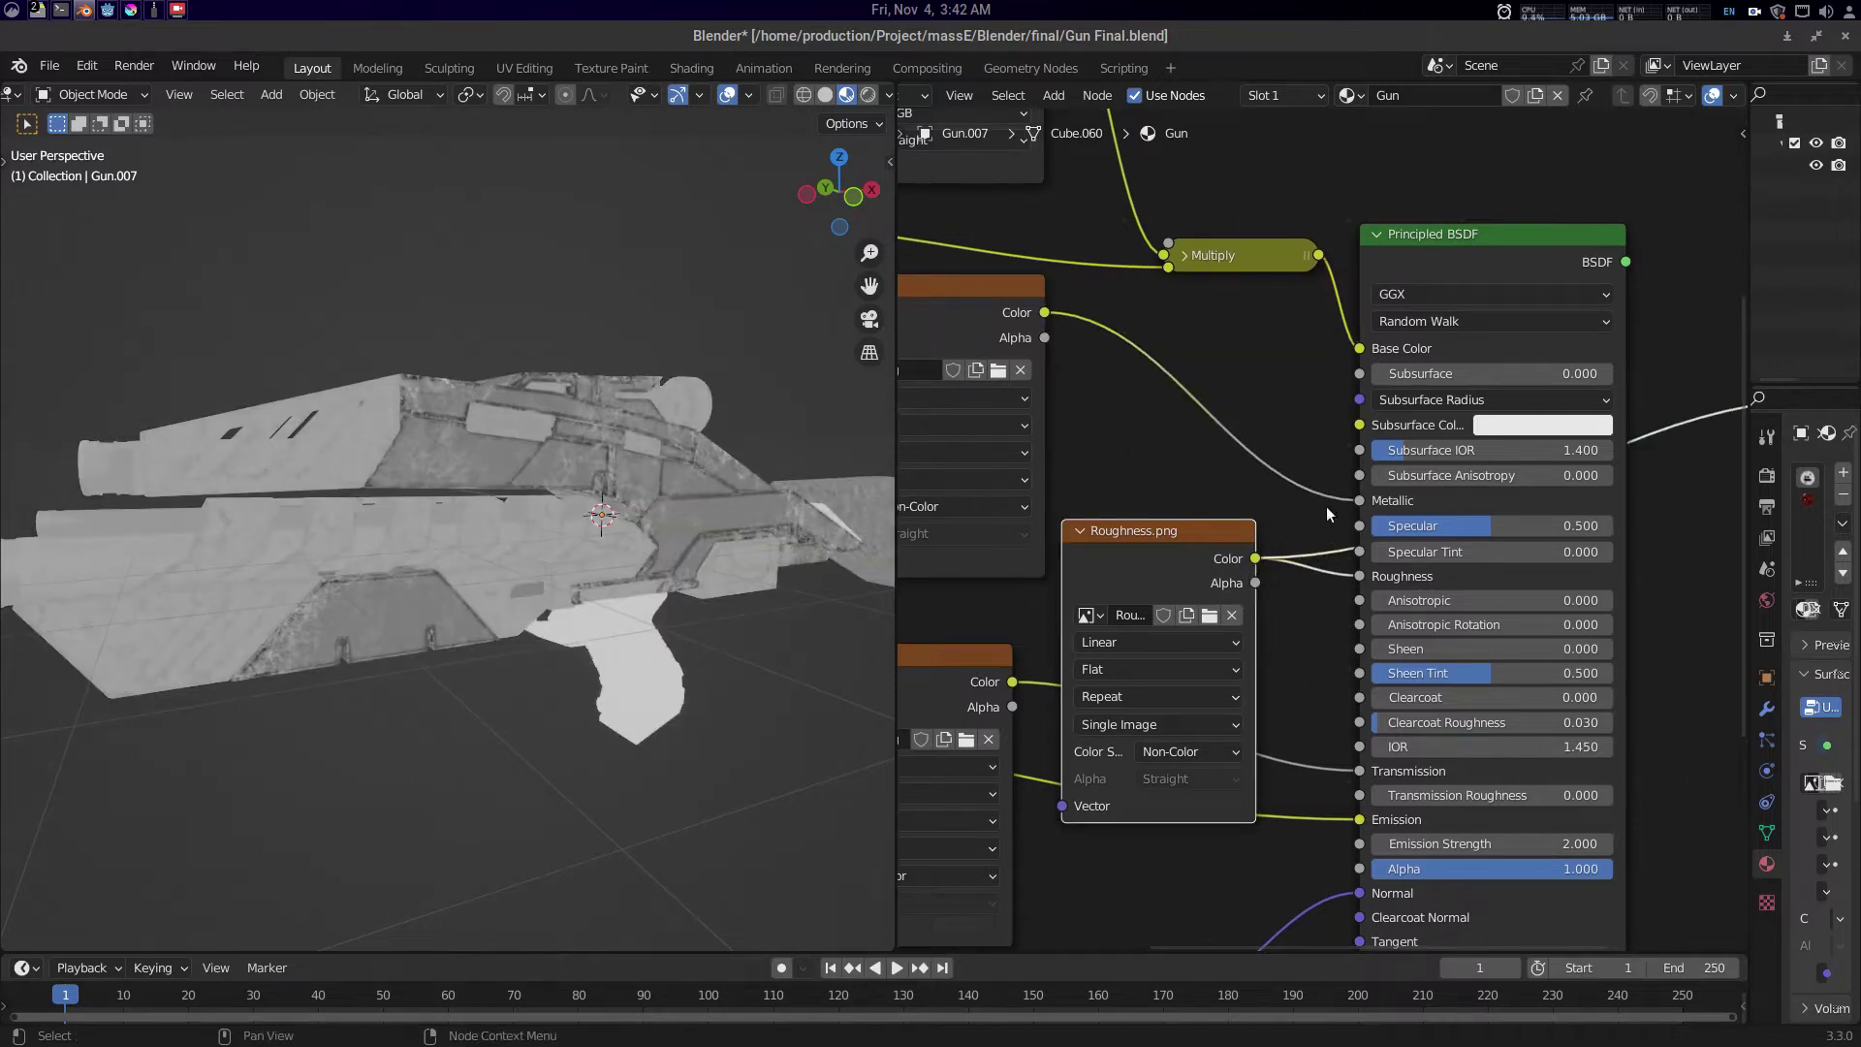
left_click_drag(1299, 374, 1230, 717)
scroll(1285, 528, "down", 2)
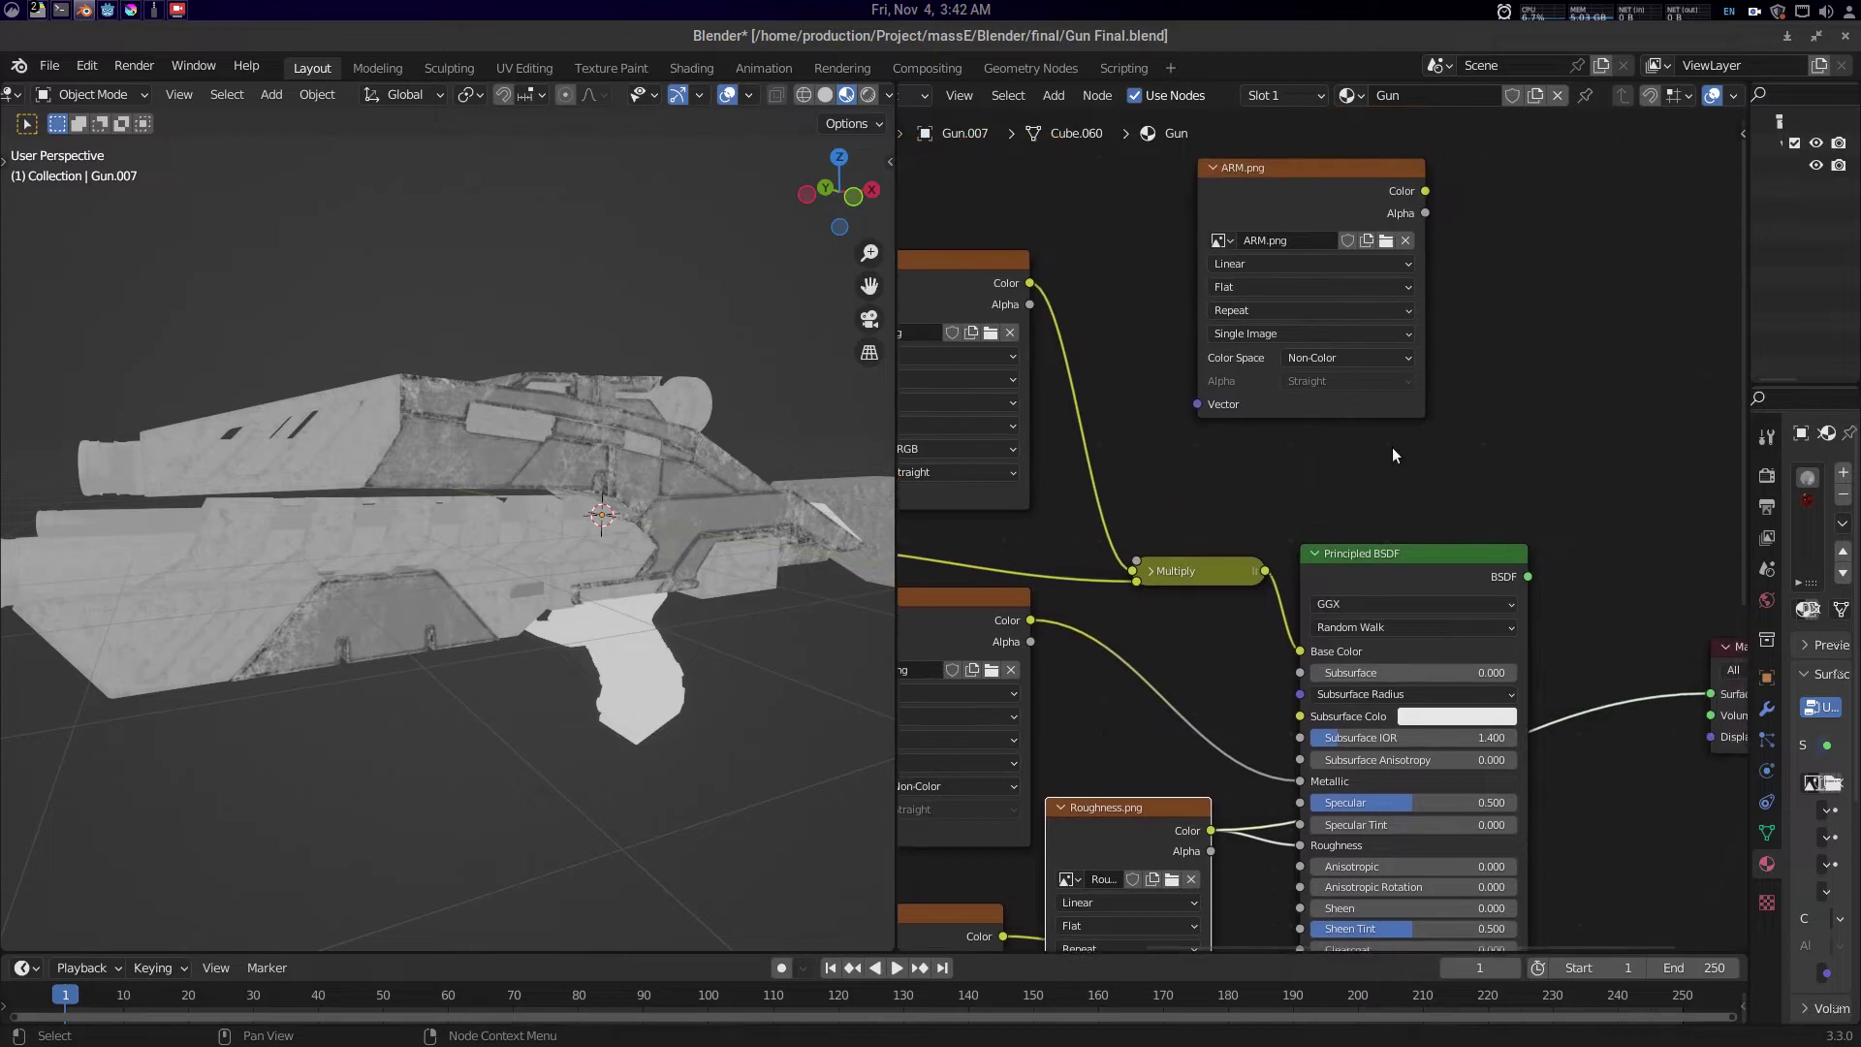
left_click_drag(1392, 446, 1450, 393)
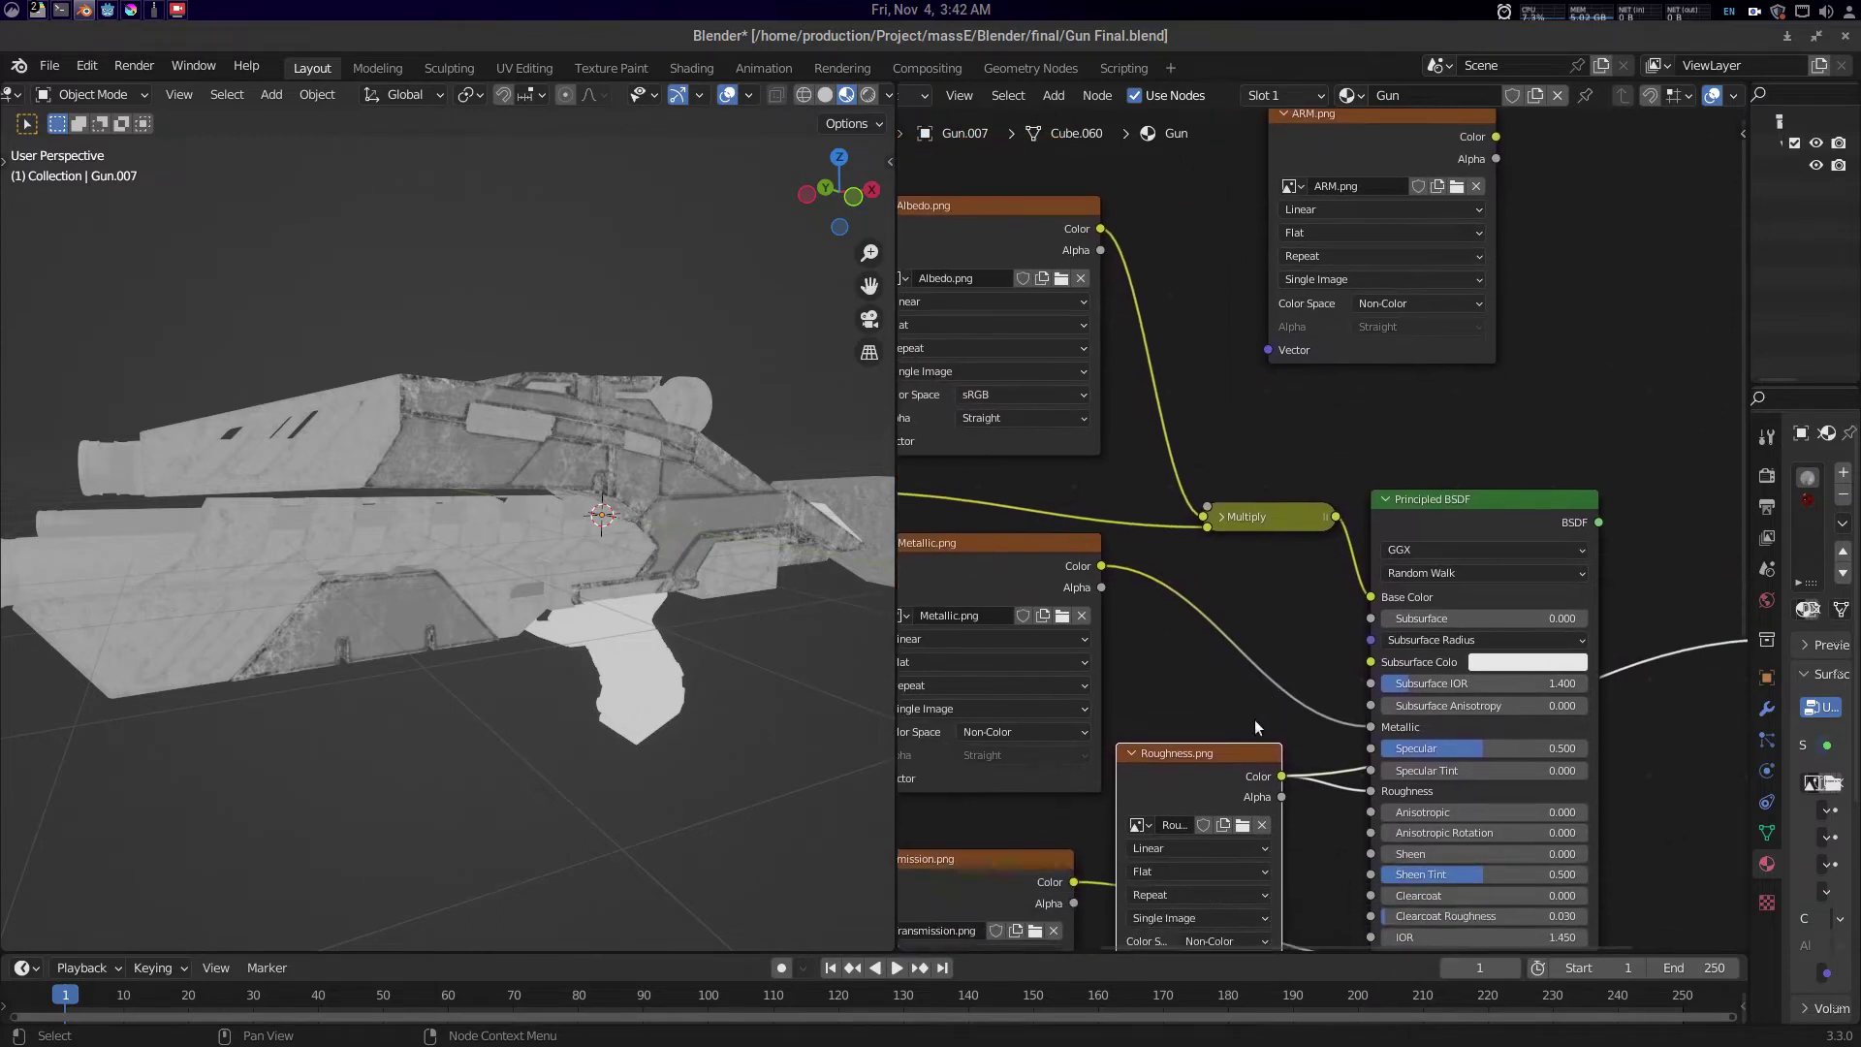
left_click_drag(1254, 777, 1235, 723)
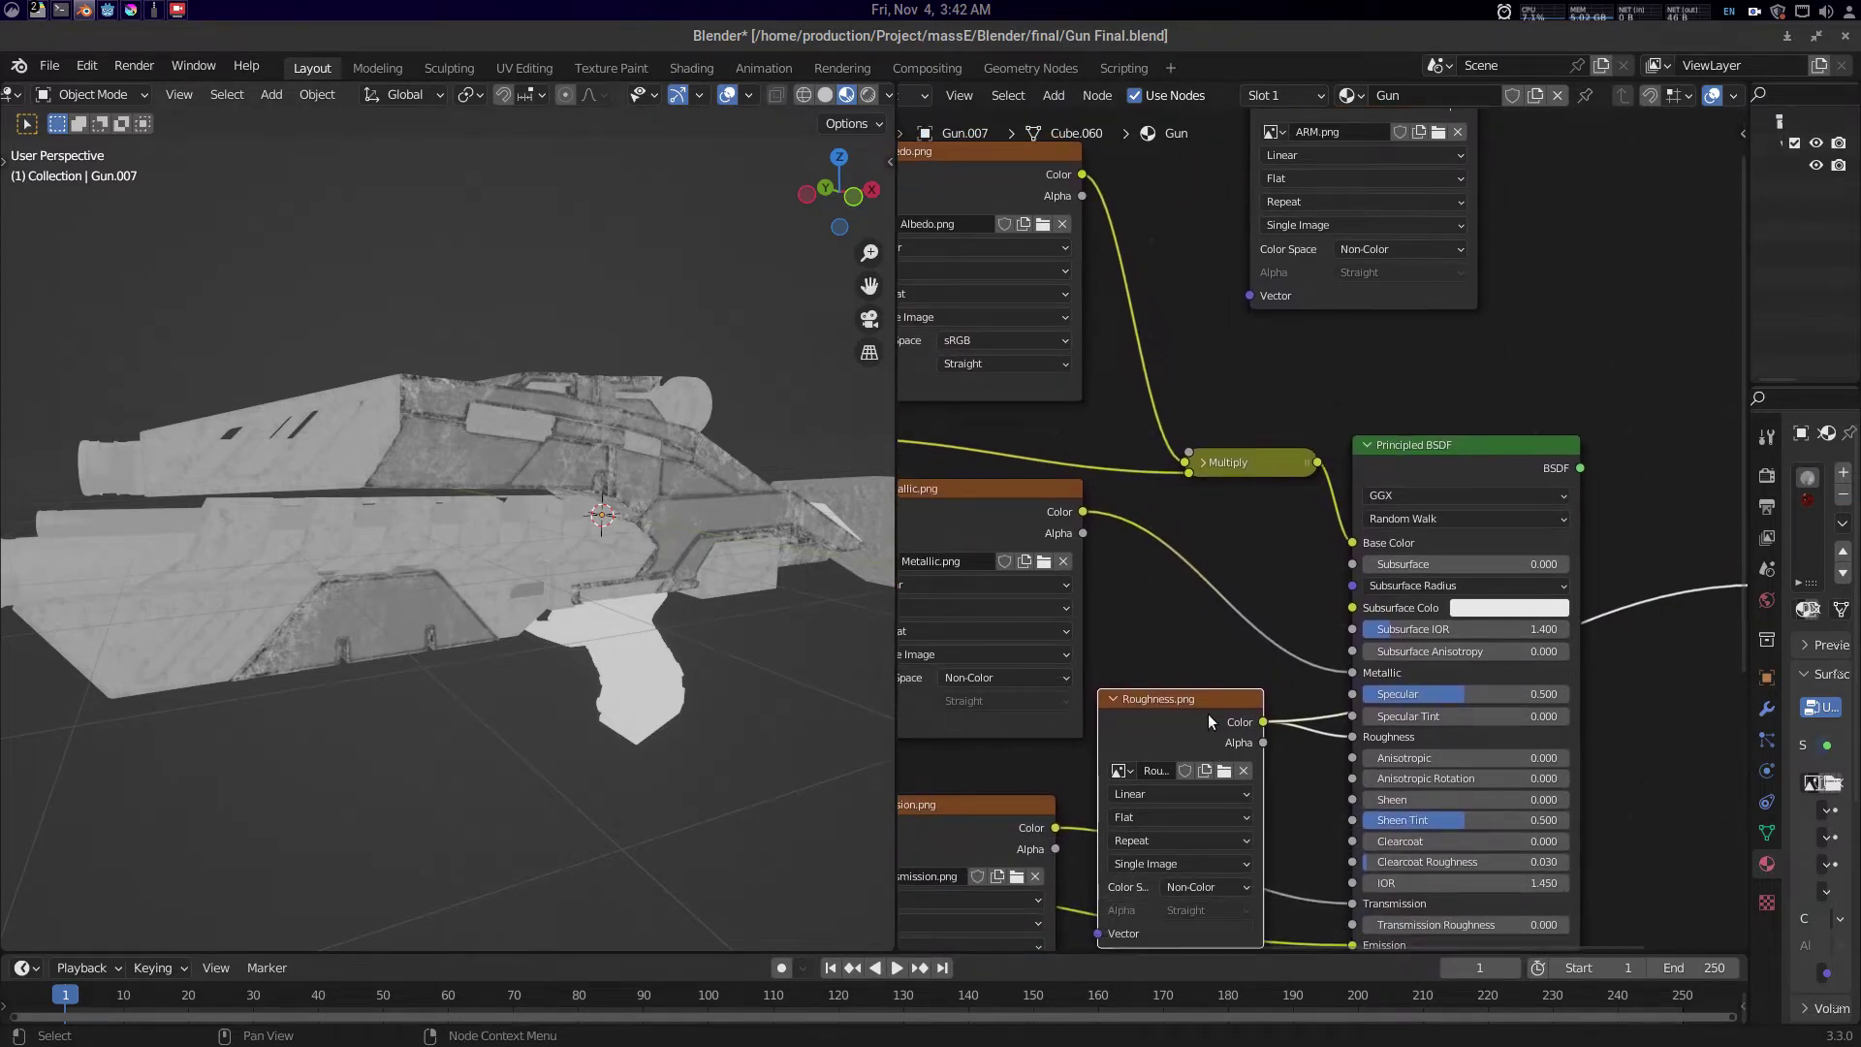
left_click(130, 10)
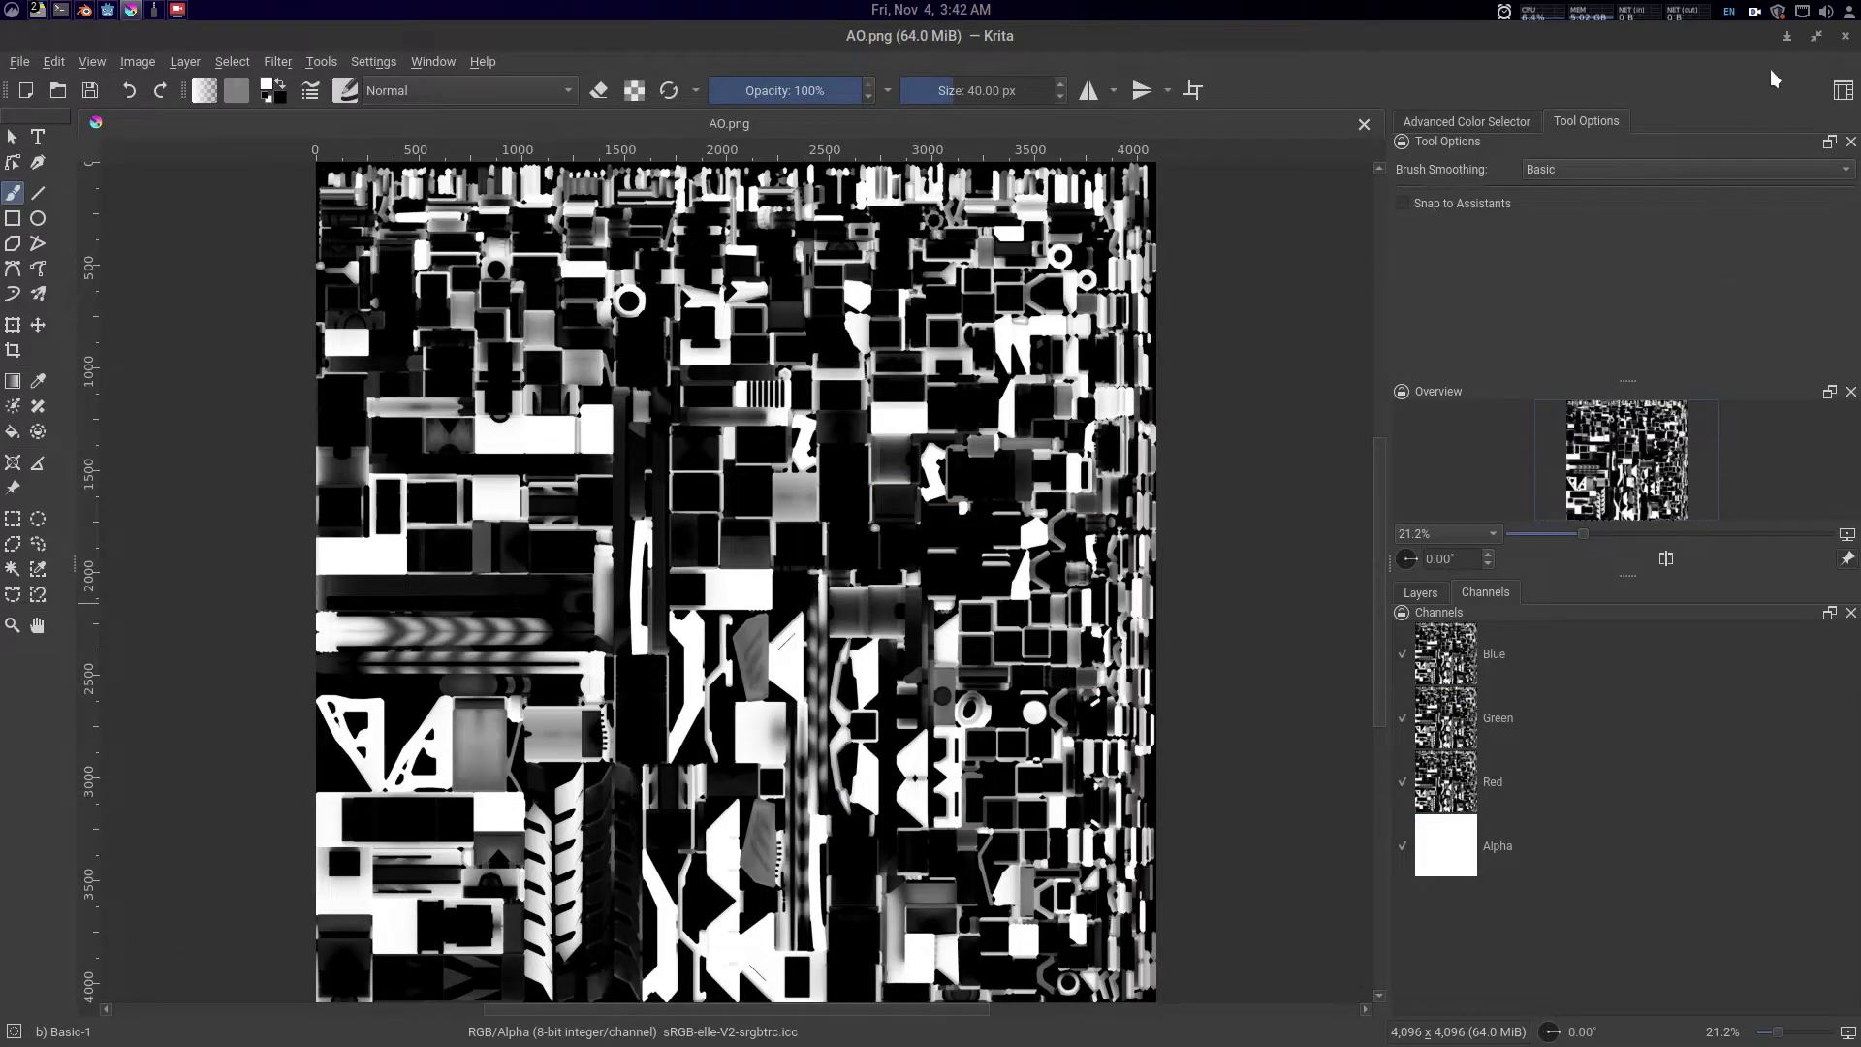
left_click(1783, 41)
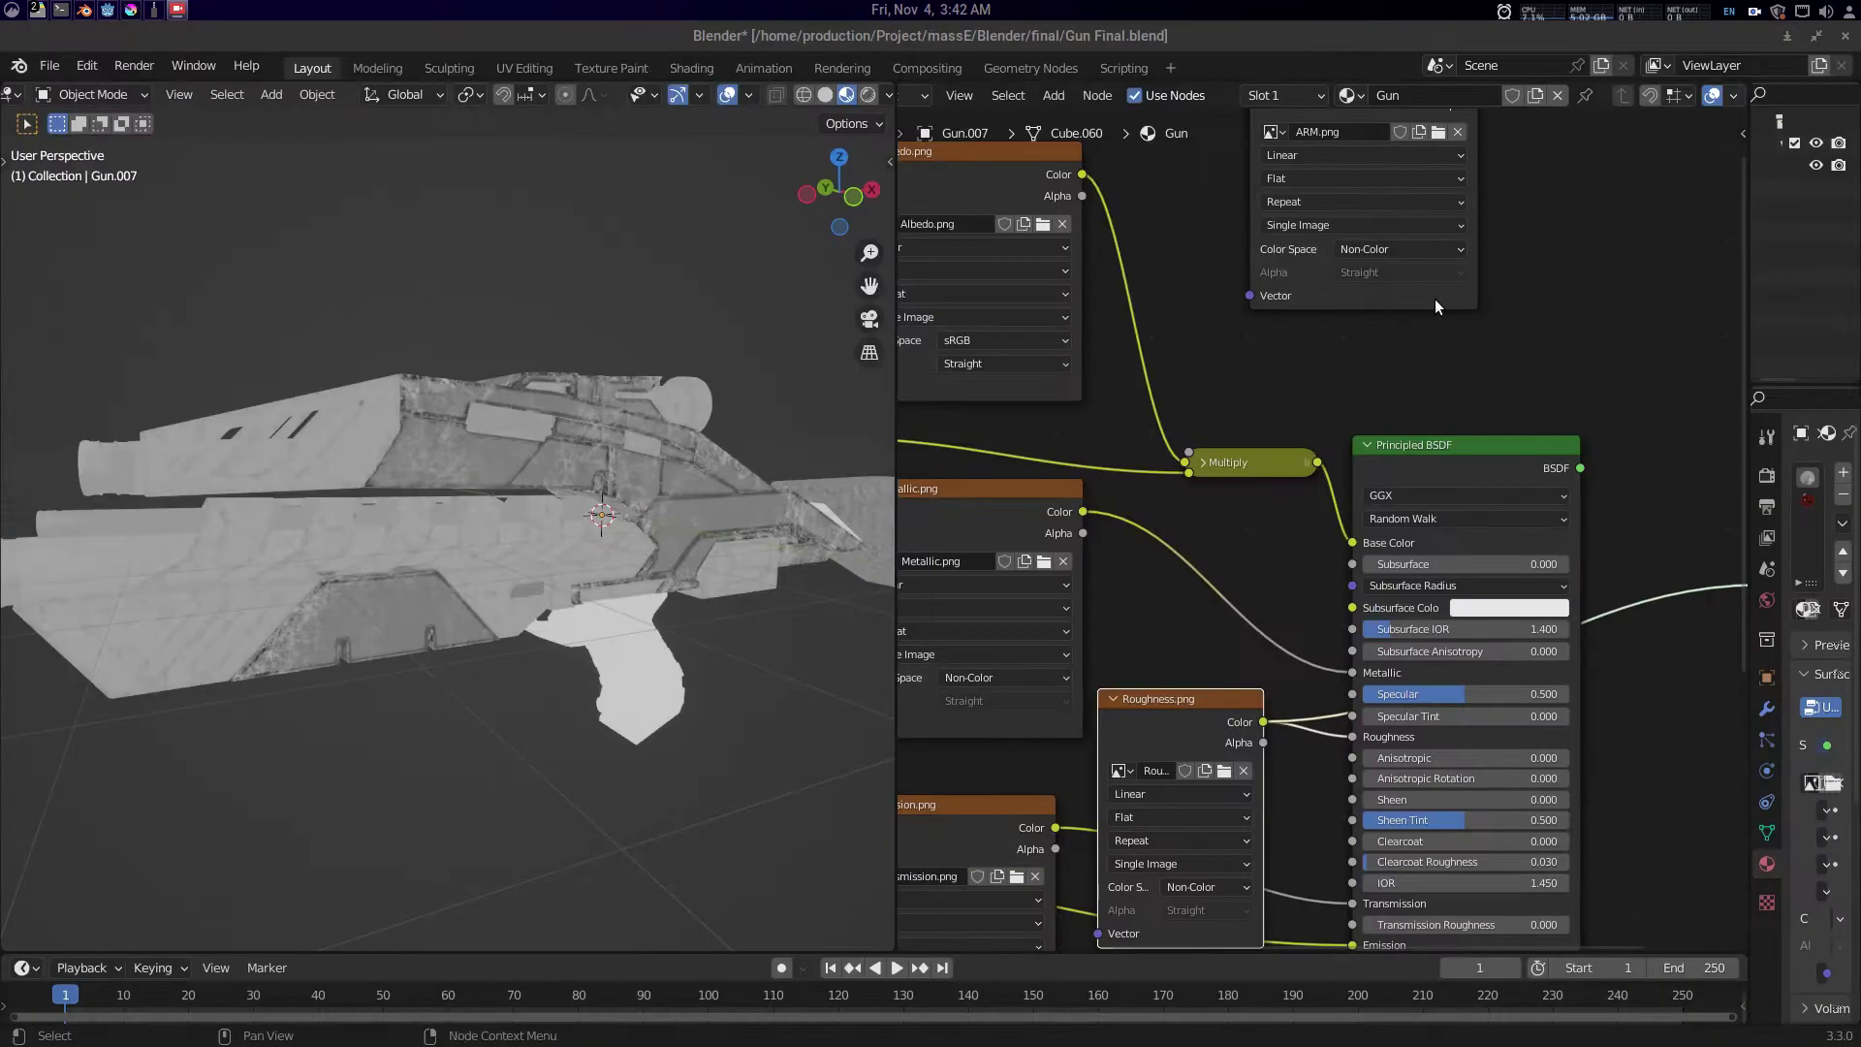
- Reposition the ARM.png image node slightly and preview its packed texture on the gun
left_click_drag(1359, 489, 1390, 414)
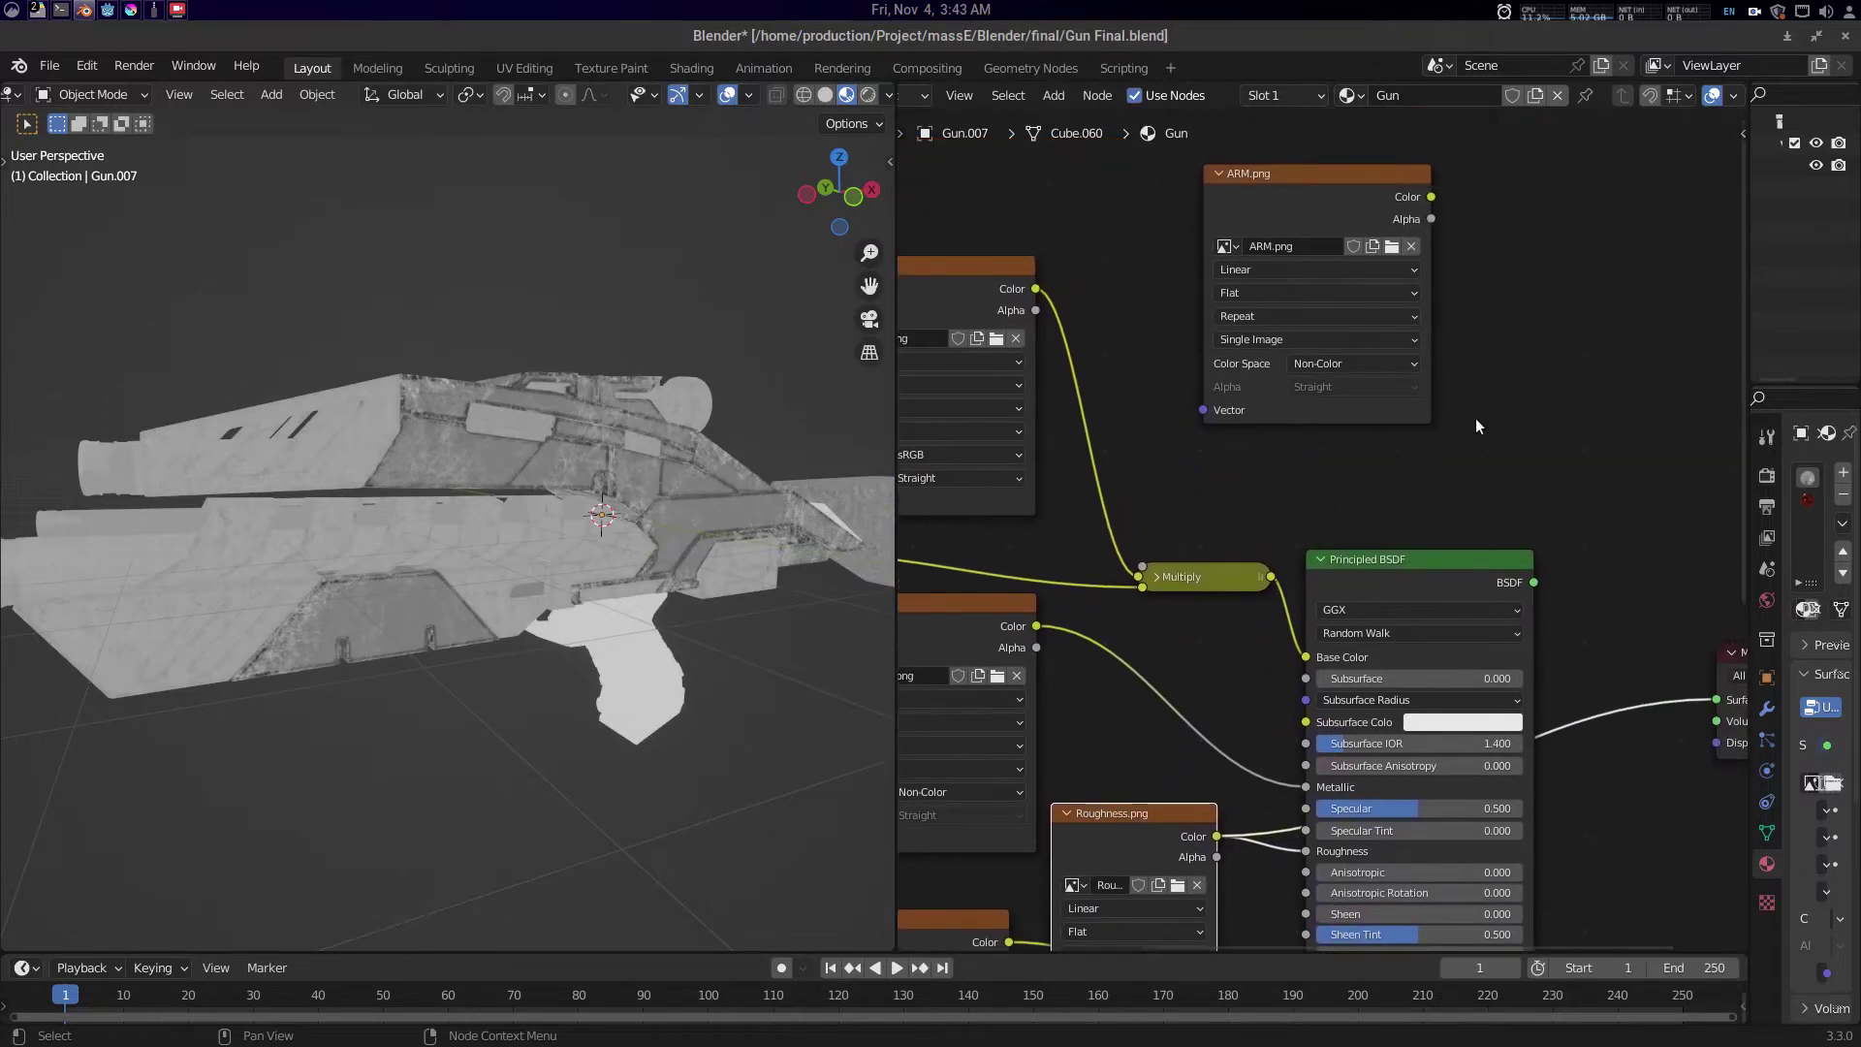
left_click_drag(1305, 180, 1339, 215)
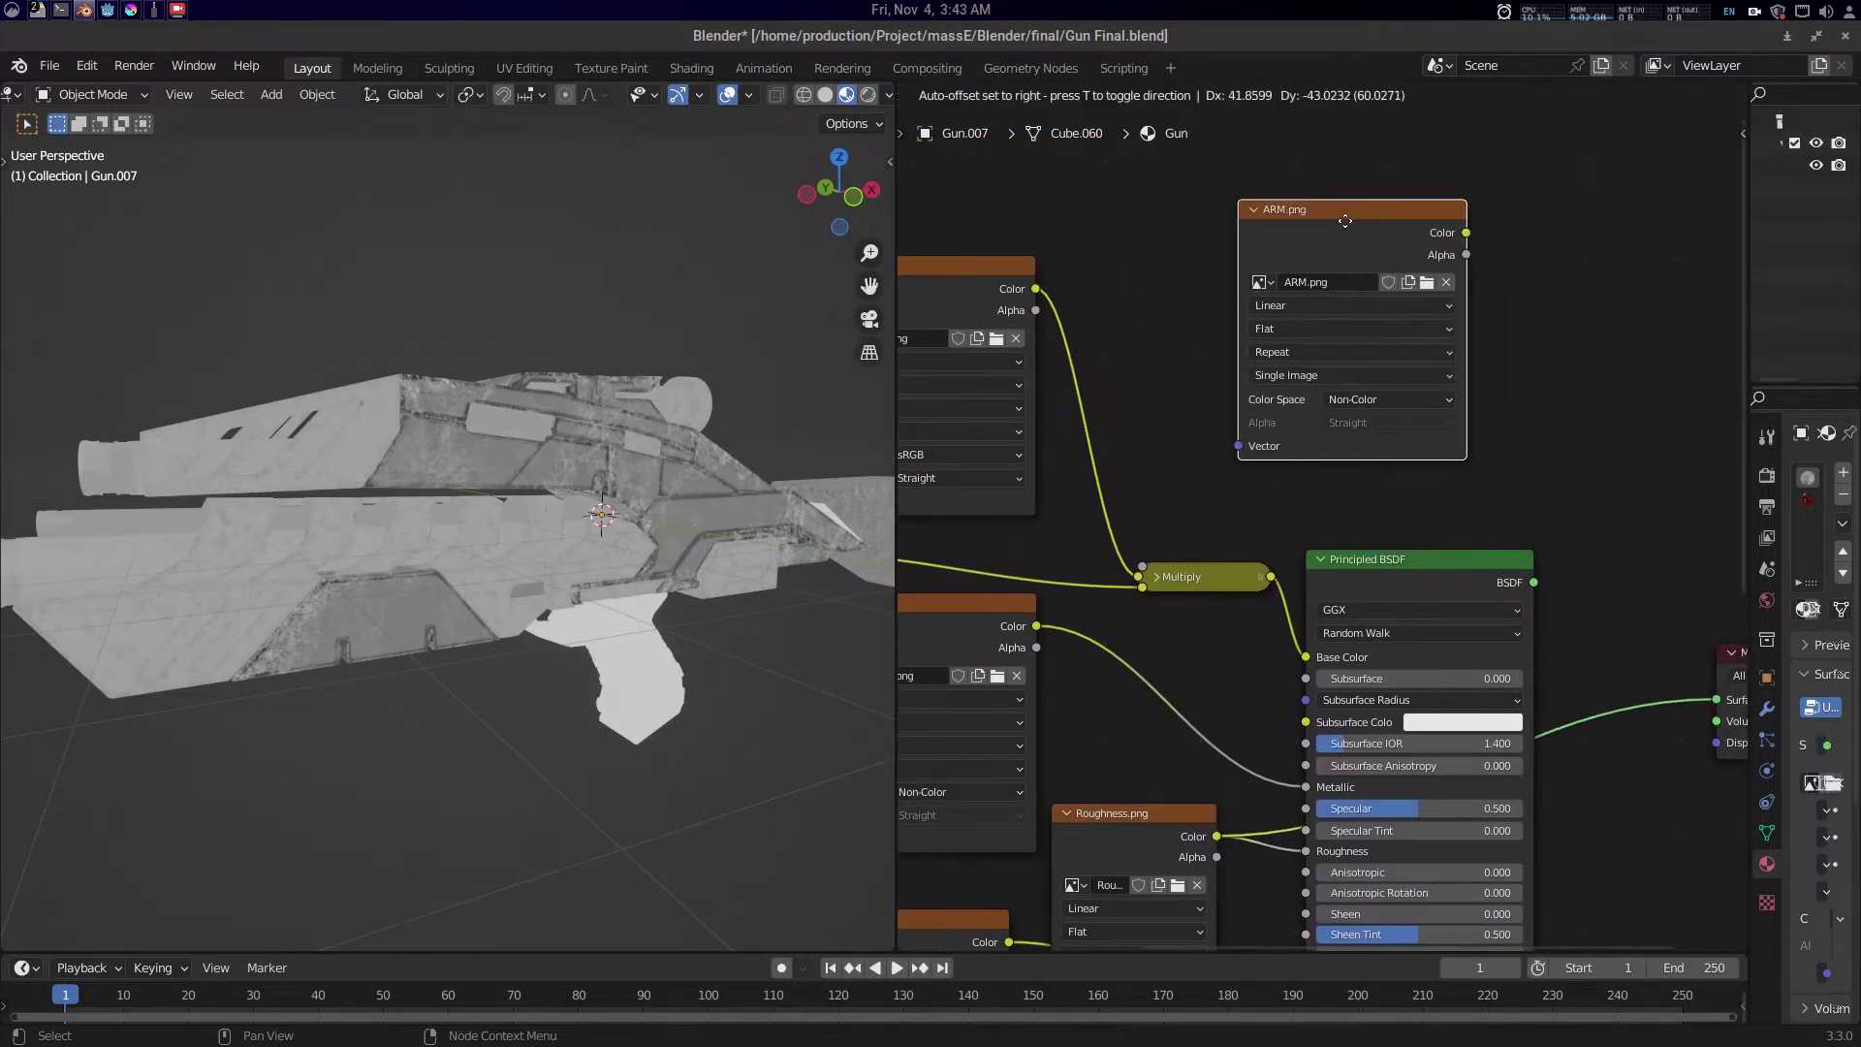
left_click_drag(1365, 489, 1284, 473)
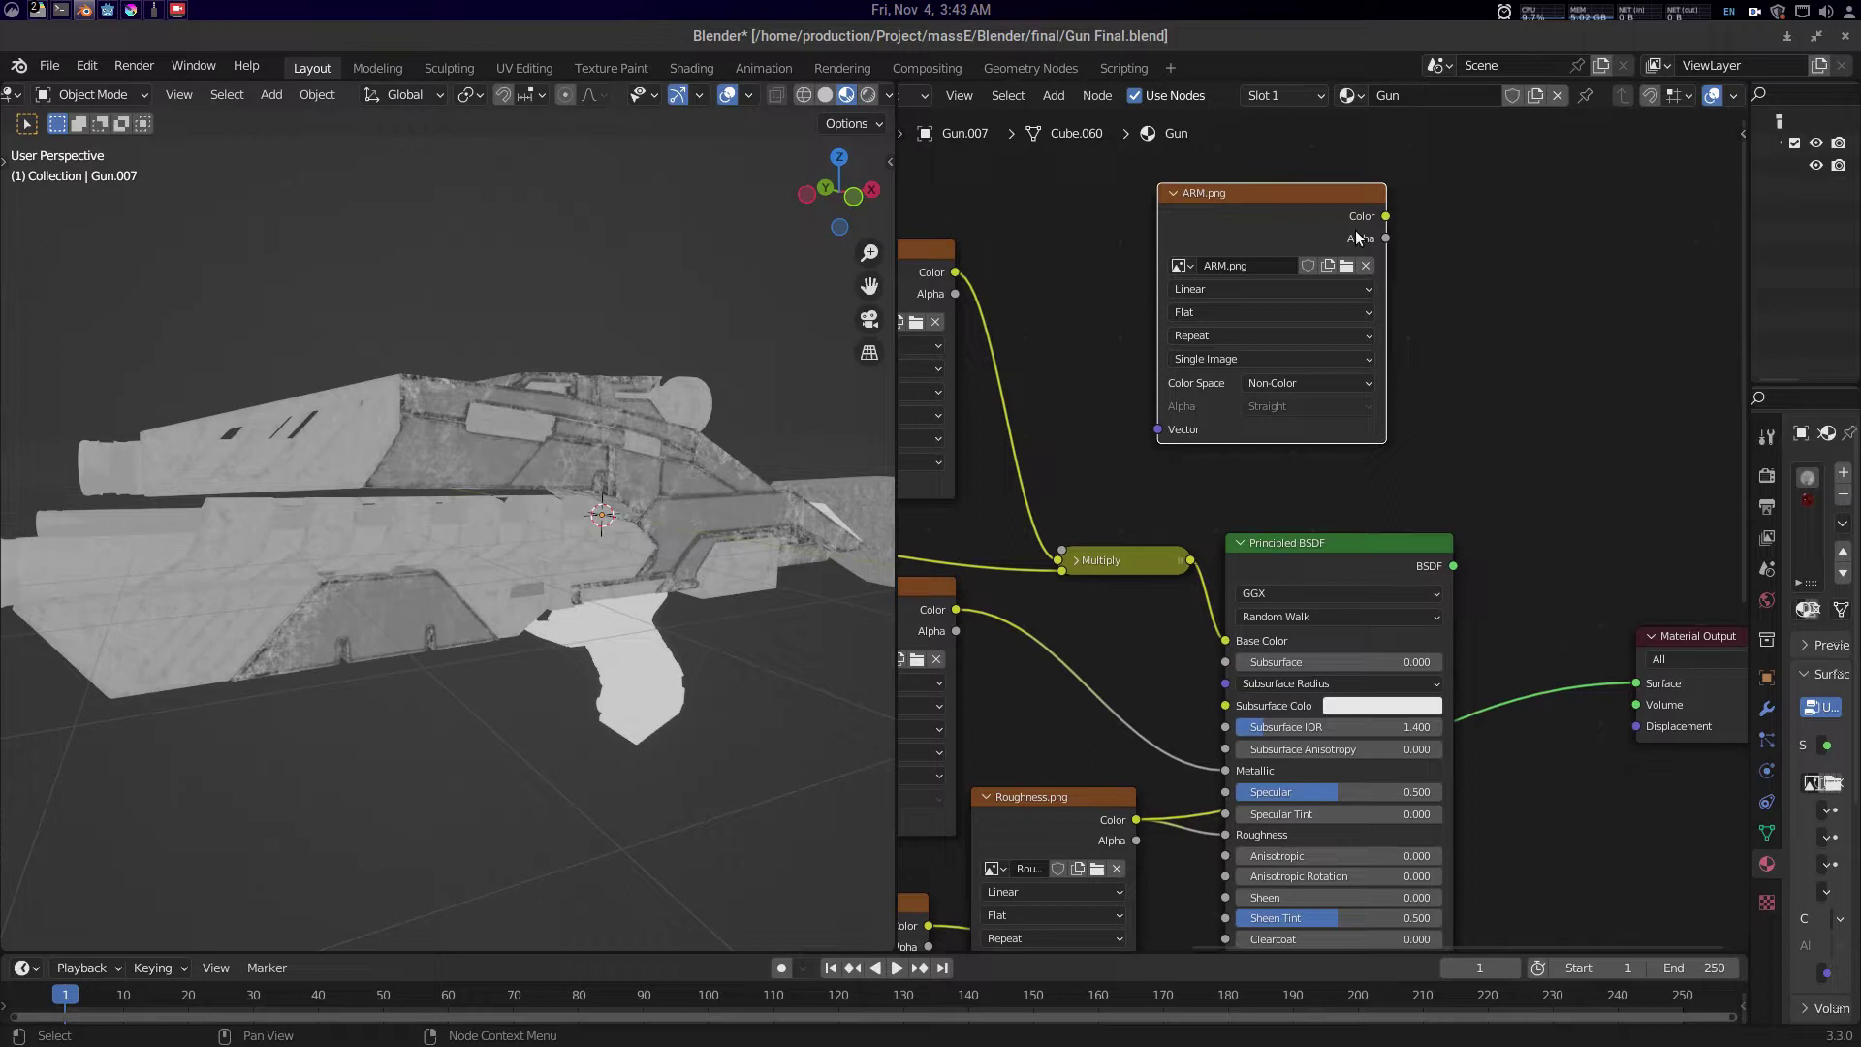
left_click(1295, 201, "ctrl+shift")
left_click_drag(853, 514, 353, 573)
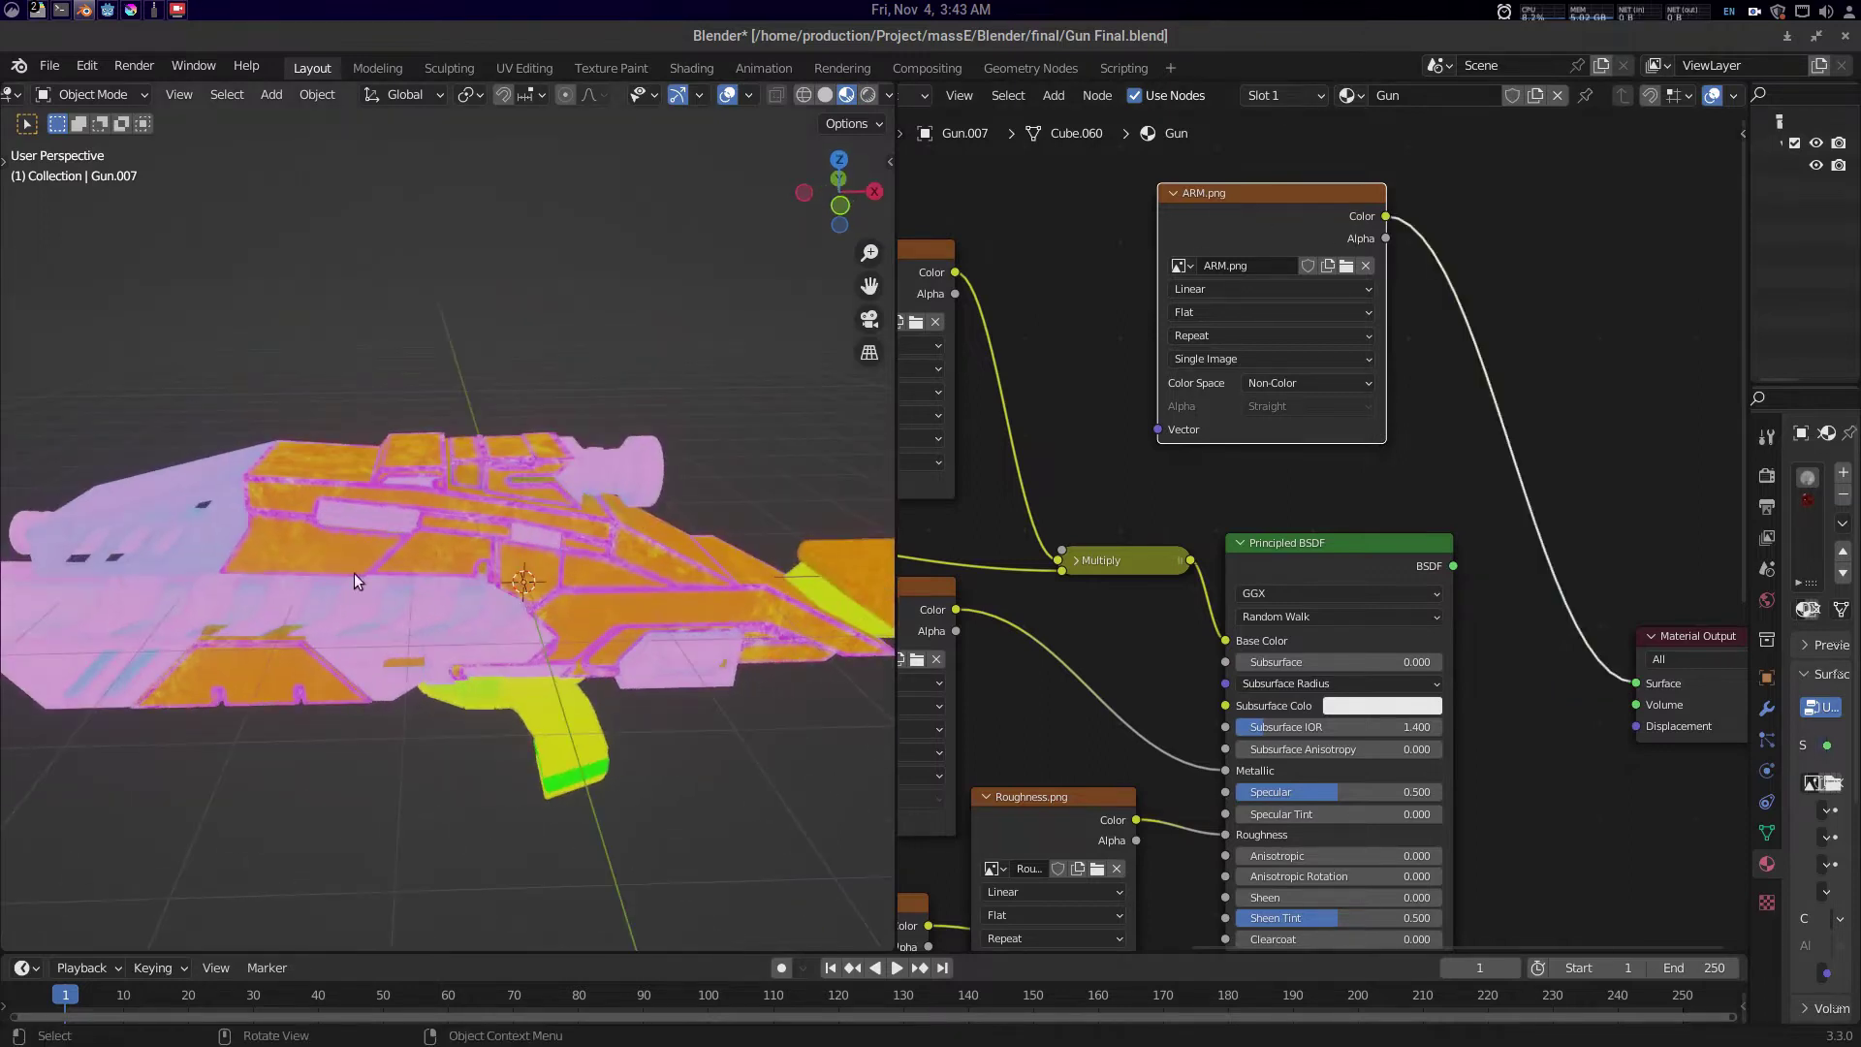
- Add a Separate Color node in RGB mode on the link between ARM.png's color output and the Material Output
left_click_drag(1474, 459, 1529, 463)
left_click_drag(1393, 249, 1282, 252)
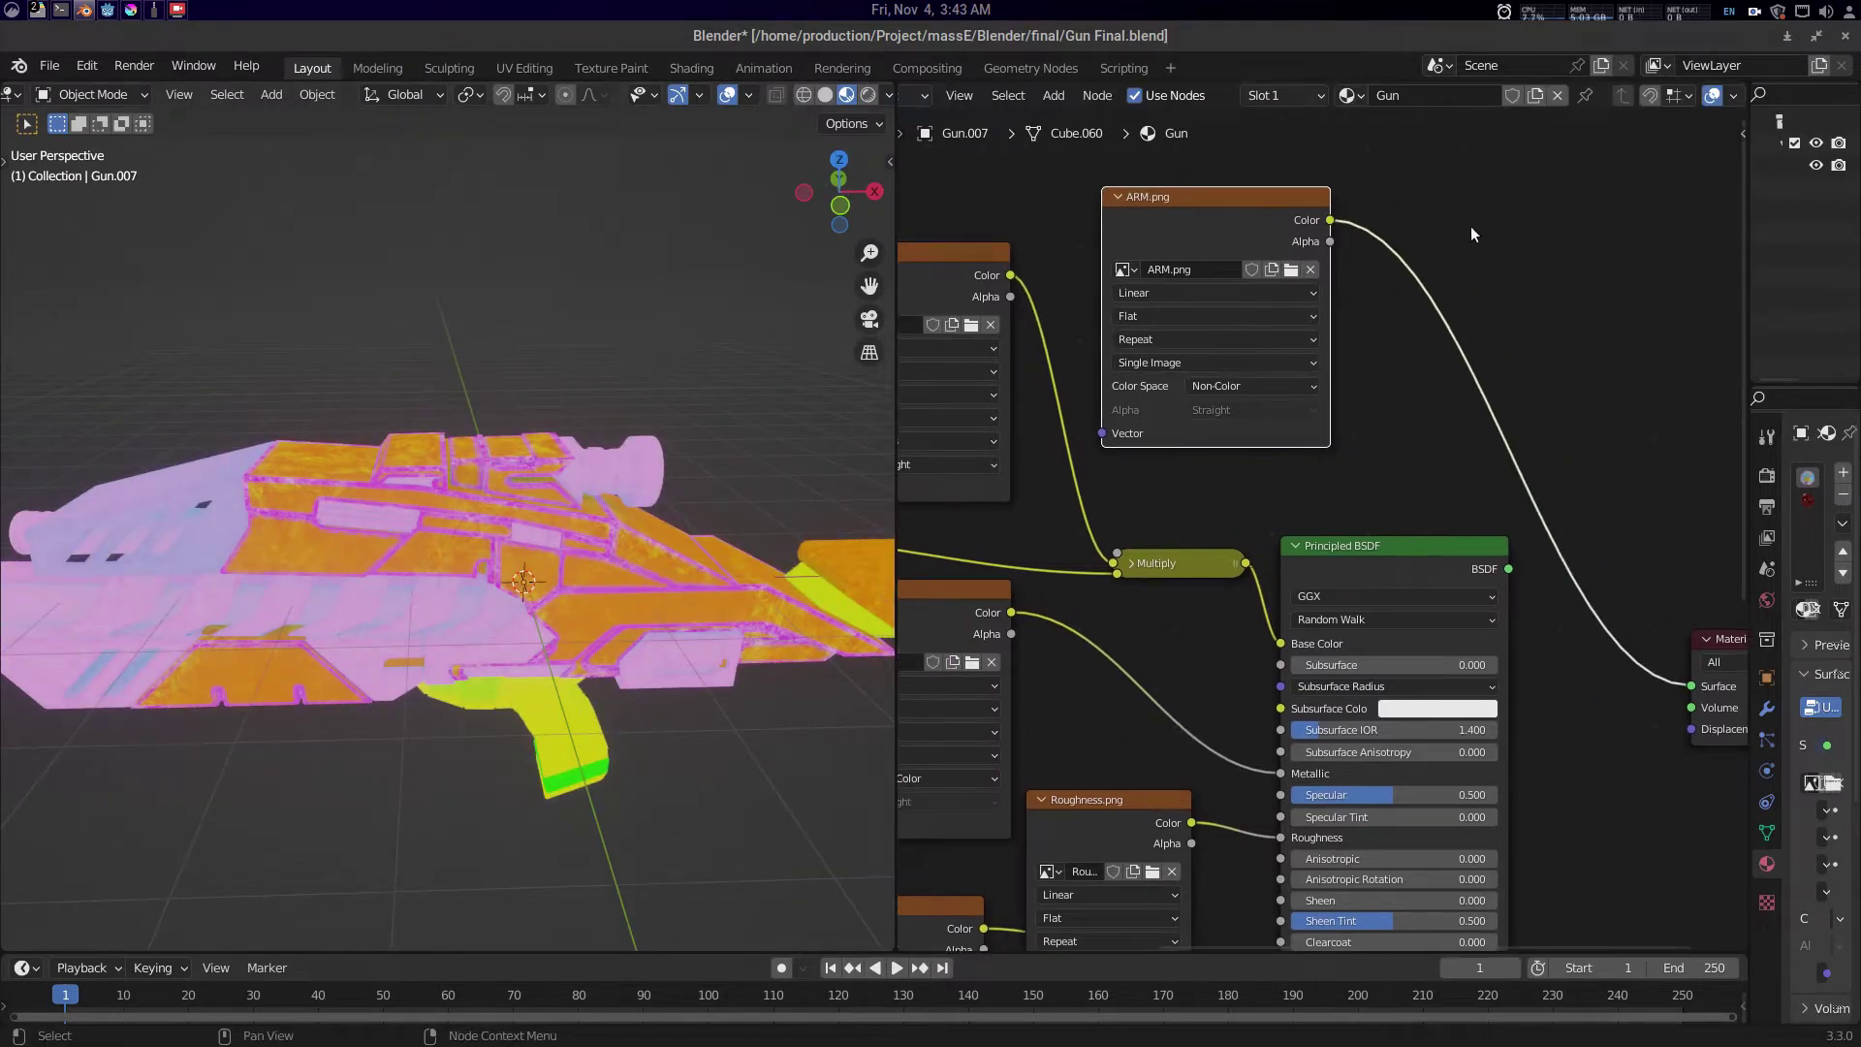
left_click(1470, 225)
key("shift+a")
left_click(1470, 229)
type("sep")
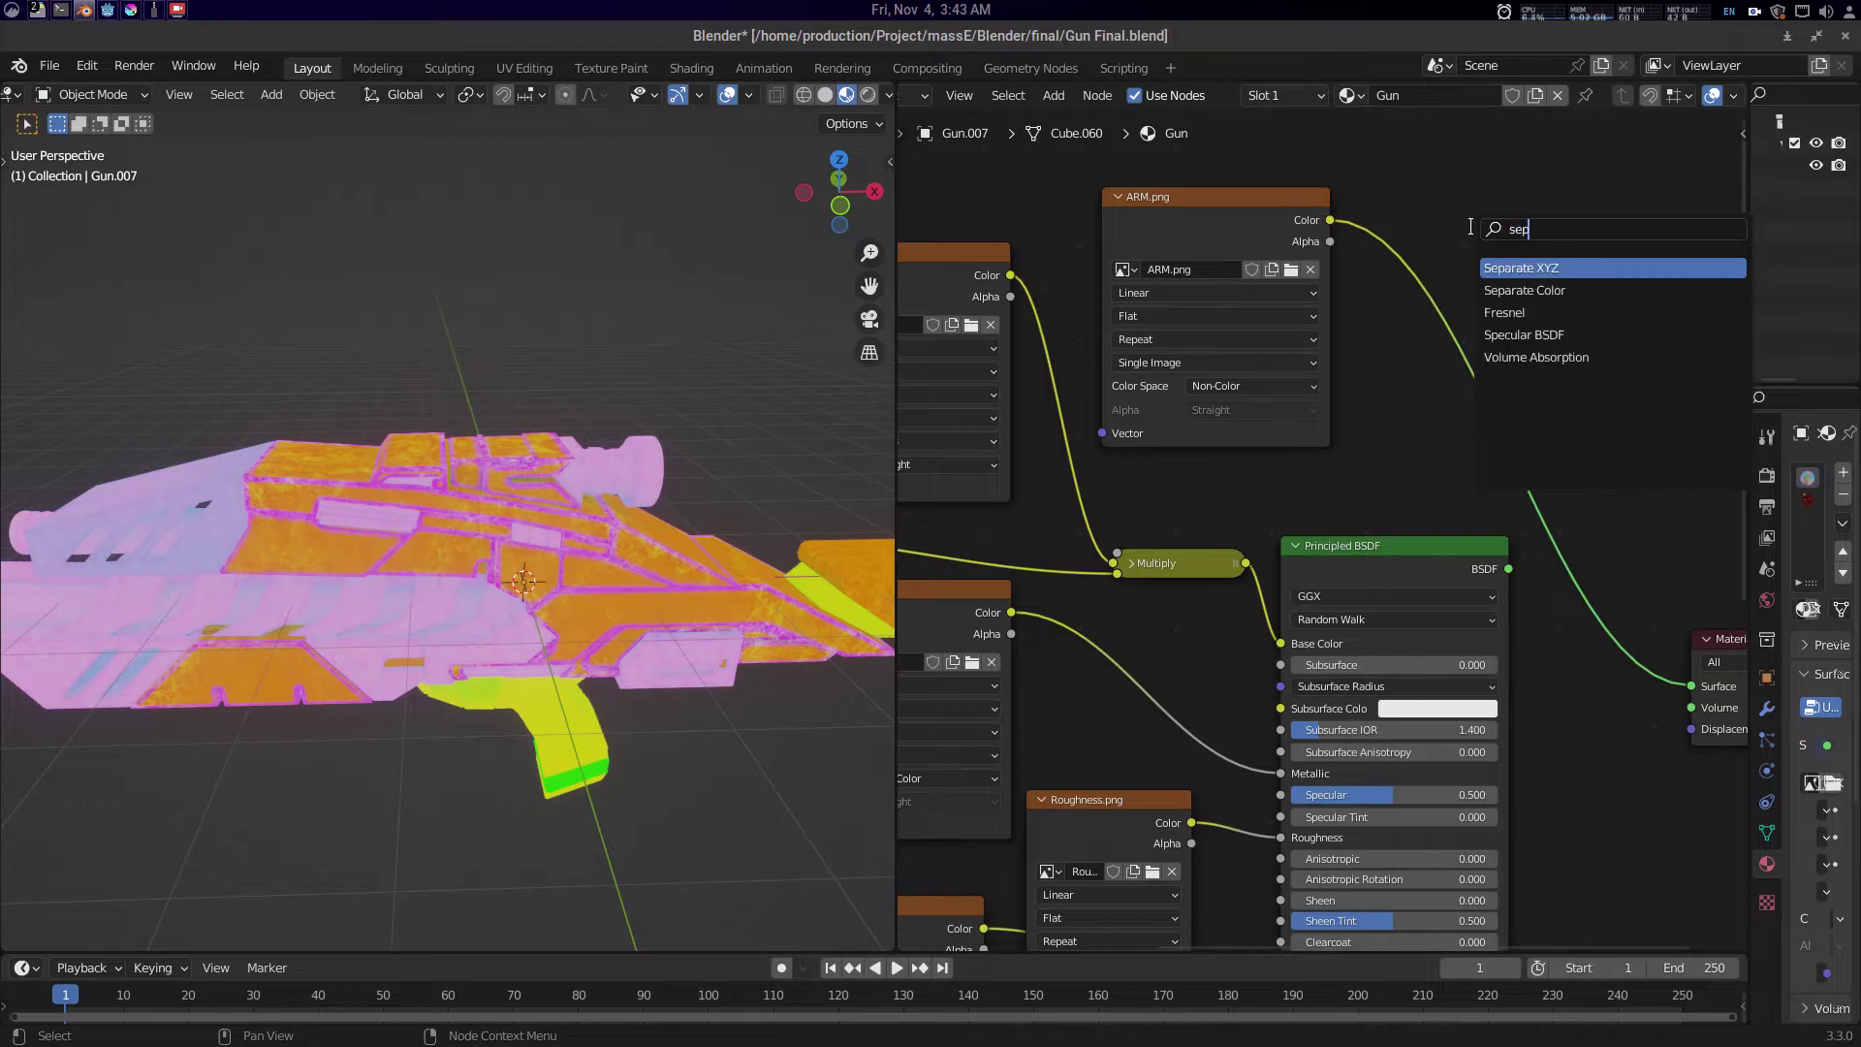
key("Down")
key("Return")
left_click(1400, 248)
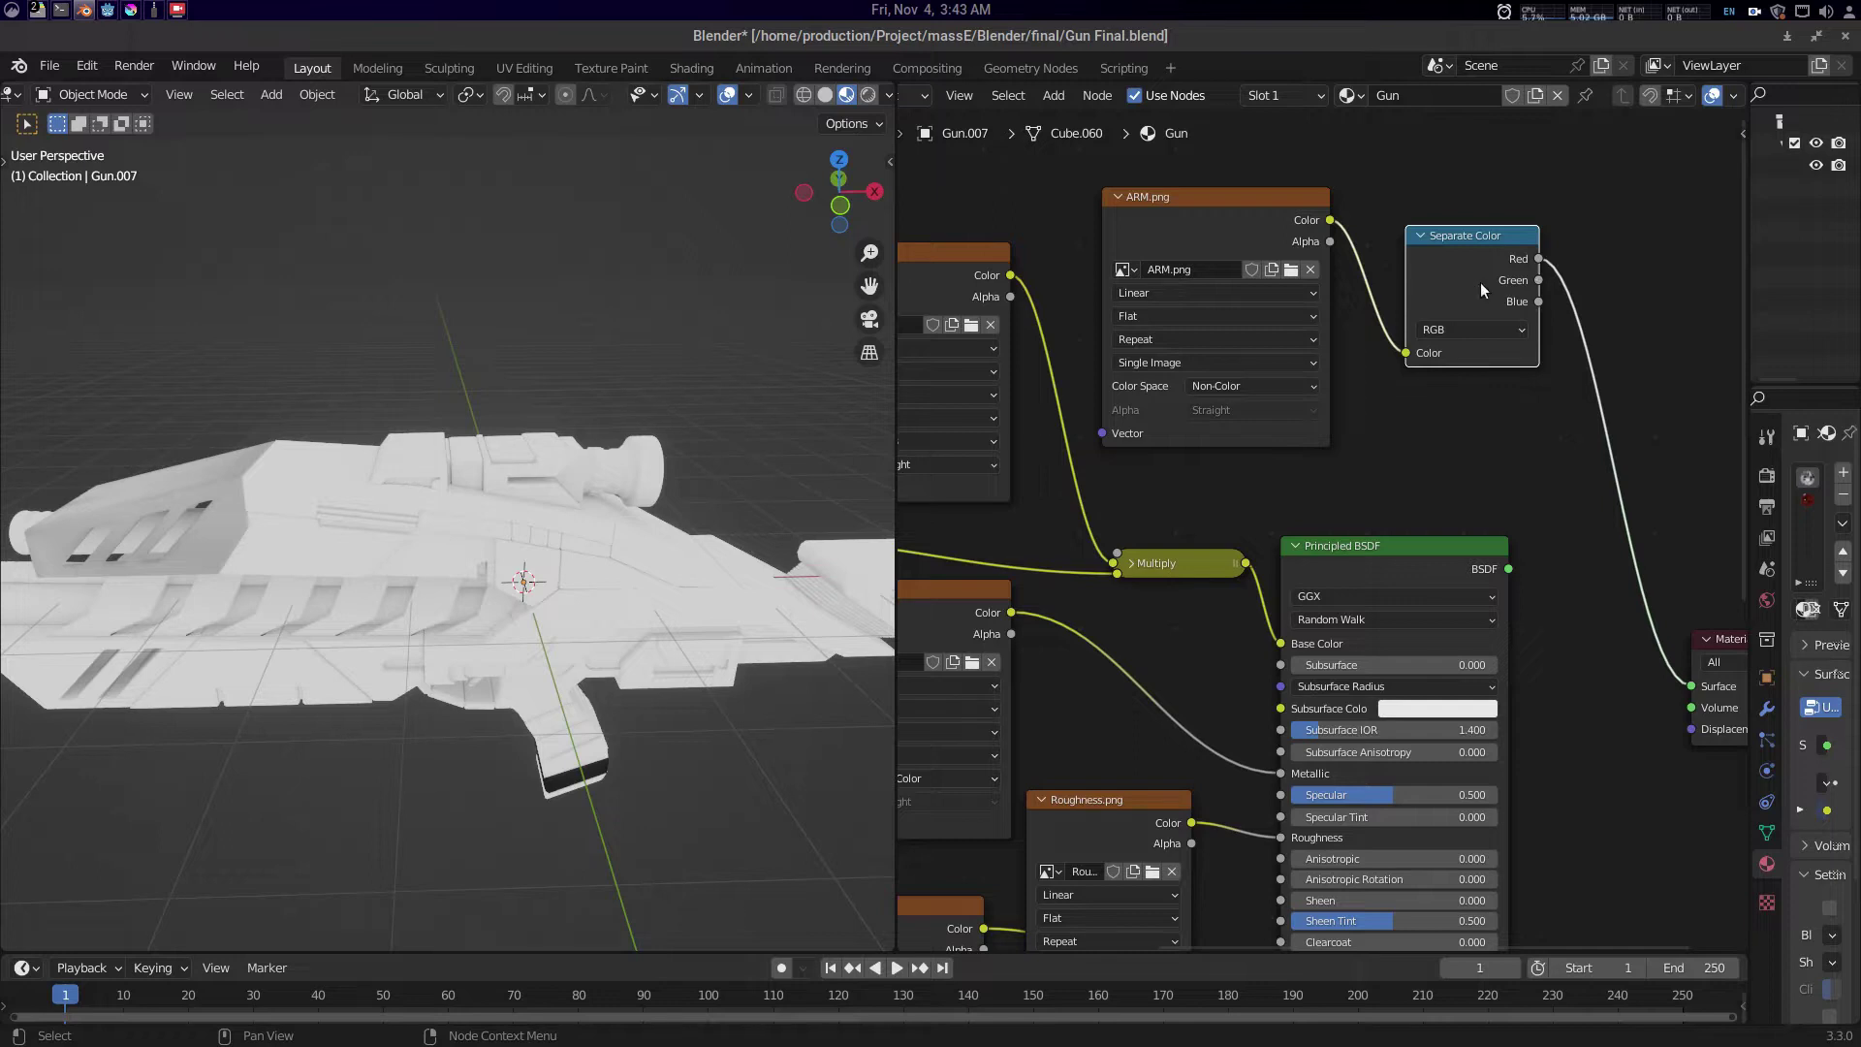
- Preview the AO.png texture on the gun to compare it with ARM.png's red channel
left_click_drag(548, 486, 635, 431)
scroll(1154, 592, "down", 2)
left_click_drag(1112, 585, 1401, 513)
left_click(1066, 435, "ctrl+shift")
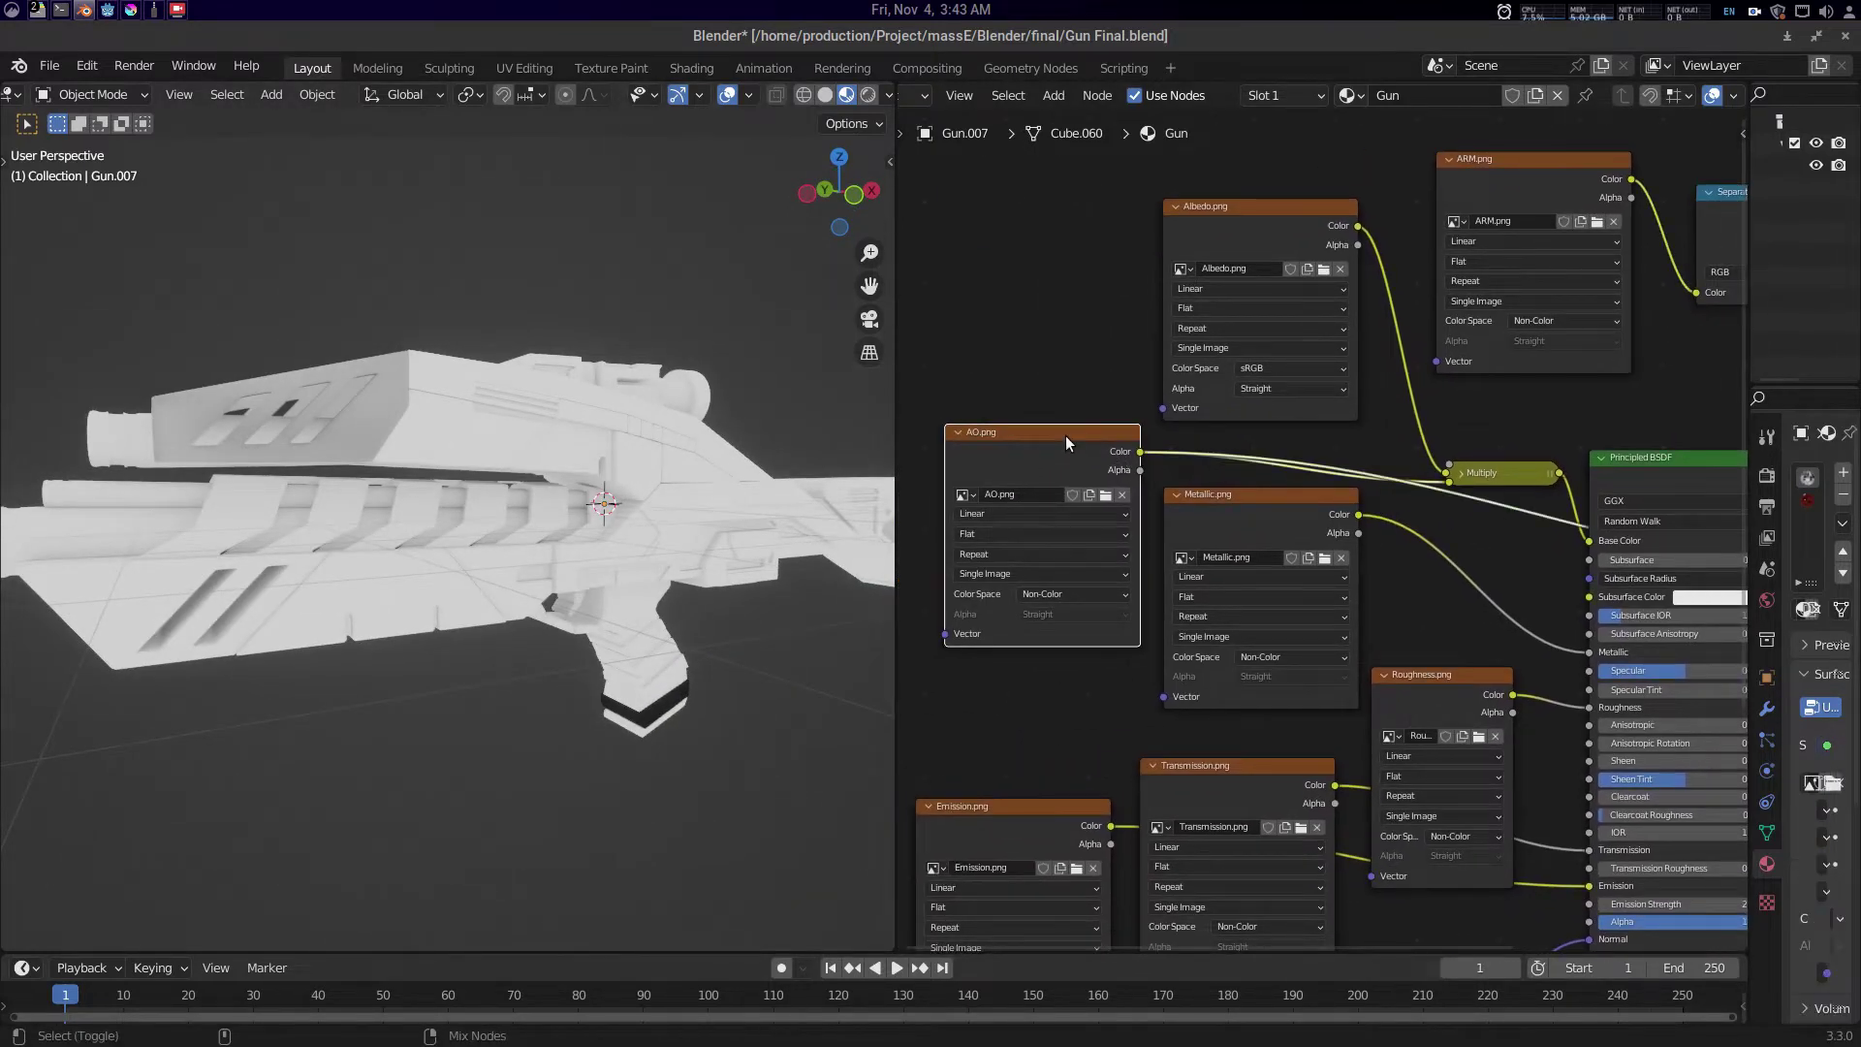
- Preview the green channel of the Separate Color node on the gun
left_click_drag(1260, 447, 897, 565)
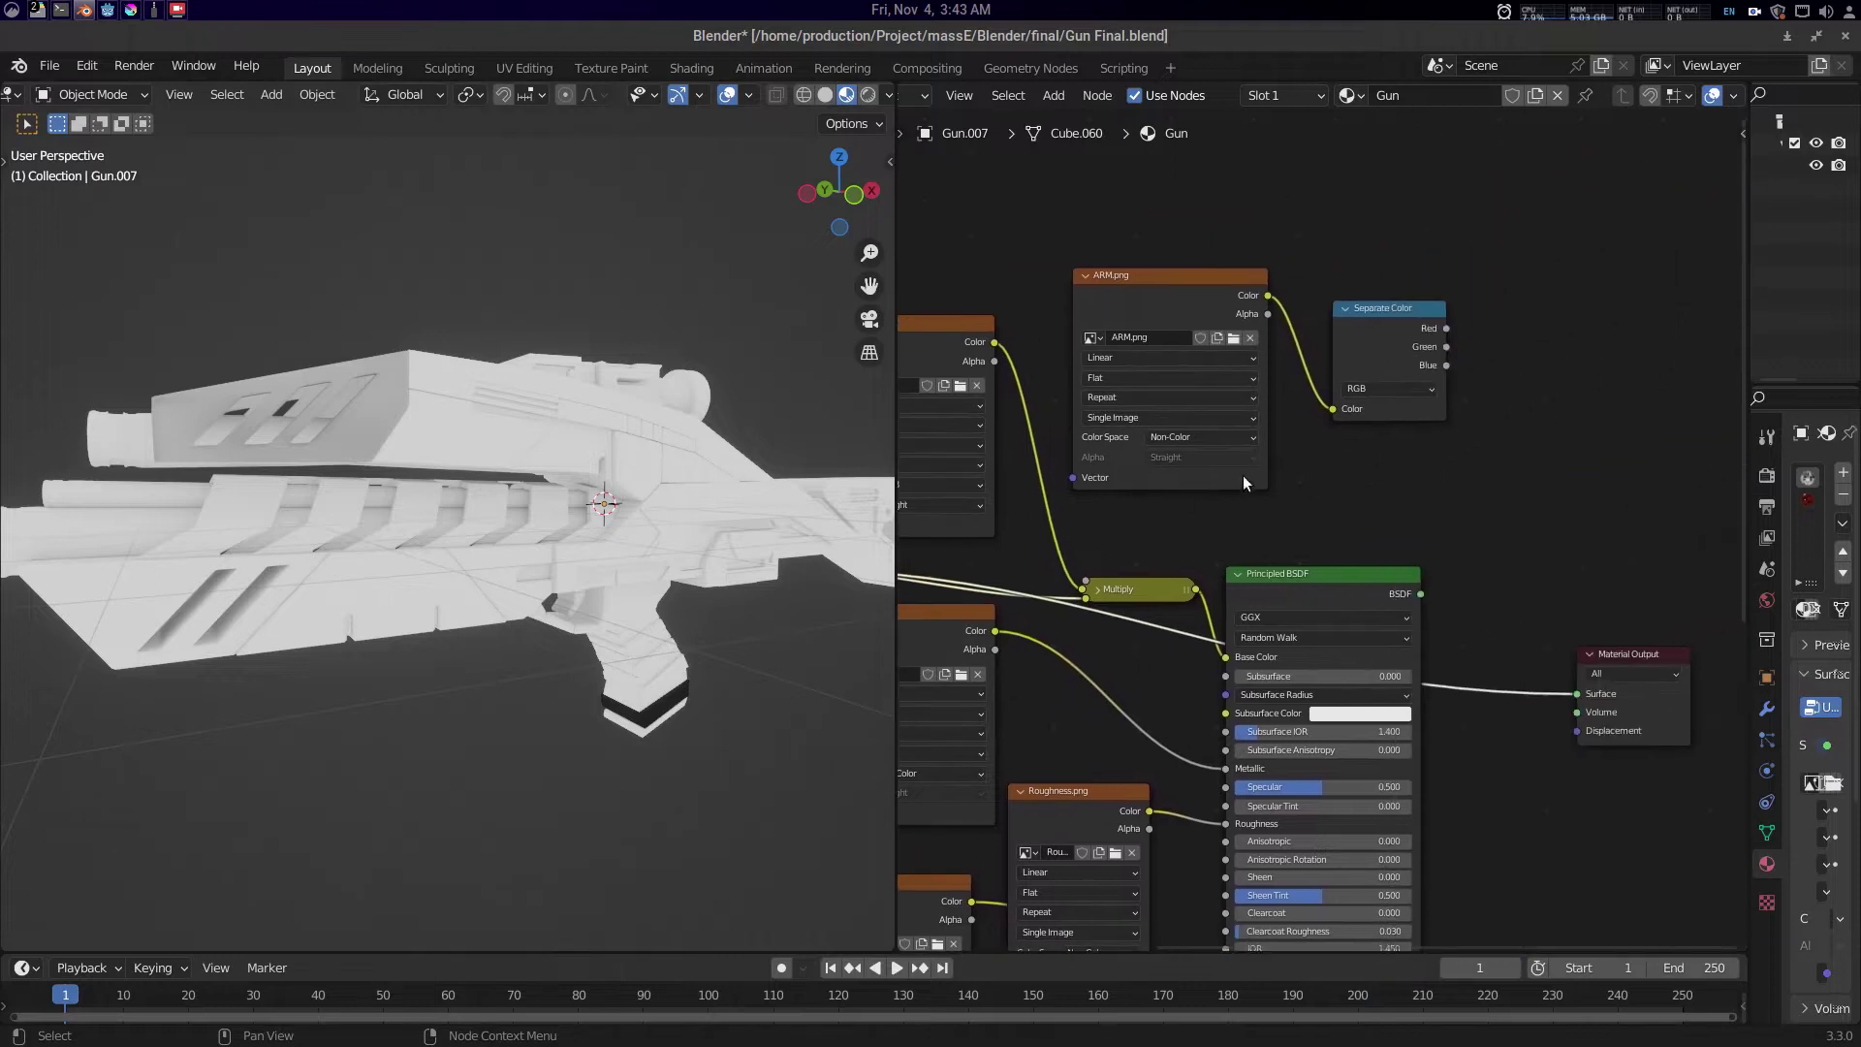
left_click(1414, 334, "ctrl+shift")
left_click(1414, 334, "ctrl+shift")
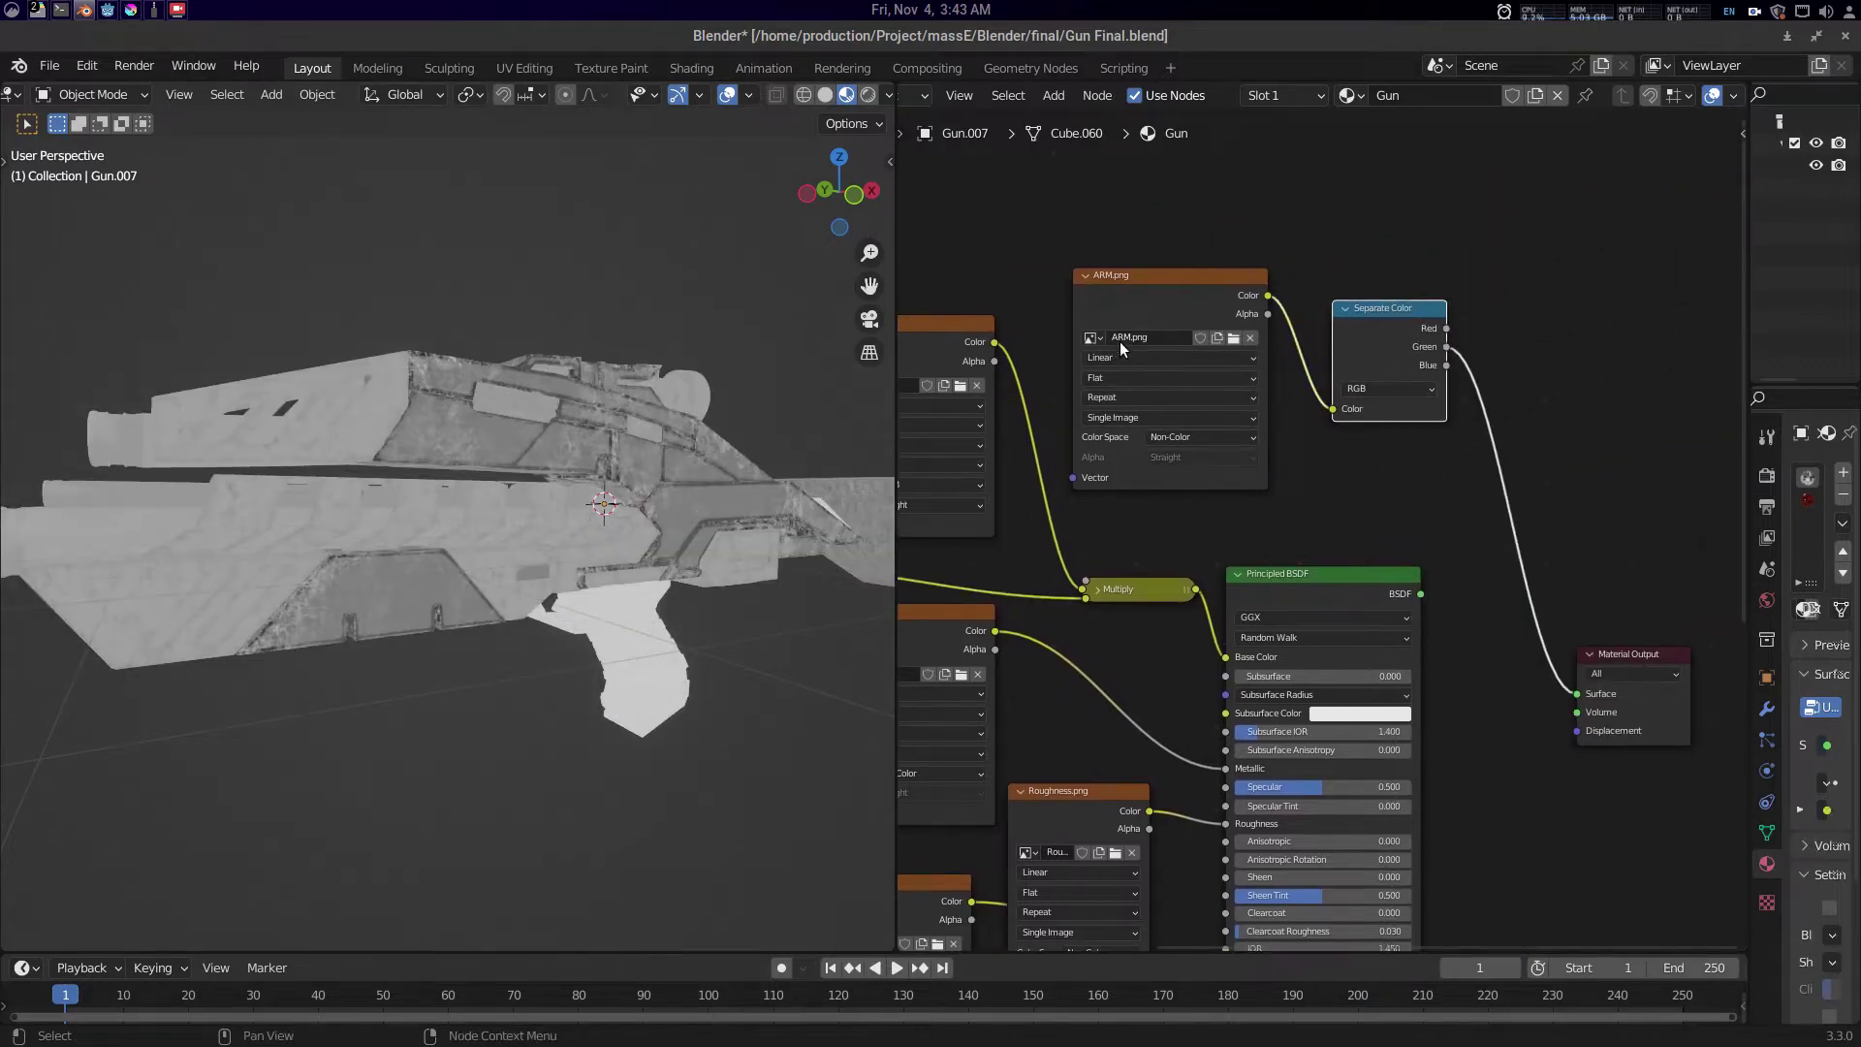
- Preview the Roughness.png texture on the gun and compare it with the Separate Color node's green channel
left_click_drag(1156, 535, 1246, 337)
left_click_drag(1180, 597, 1179, 578)
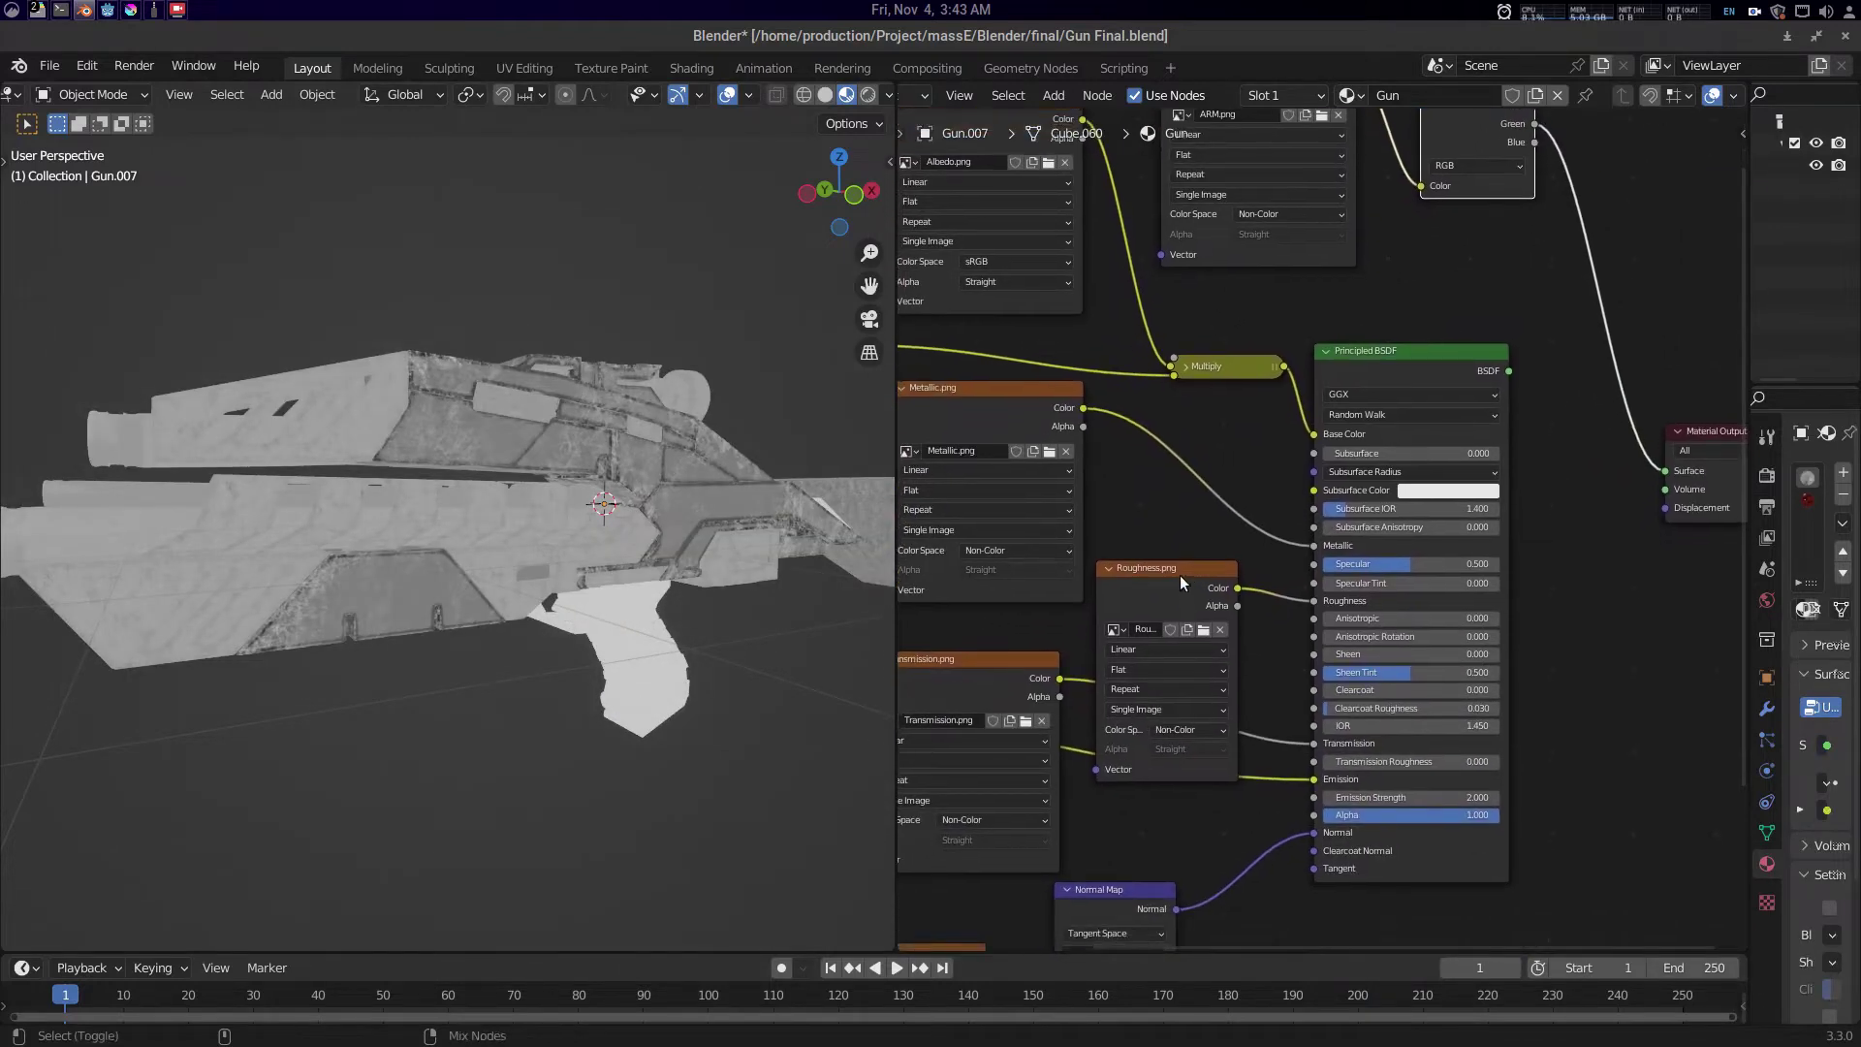
left_click(1181, 581, "ctrl+shift")
scroll(1357, 431, "up", 5)
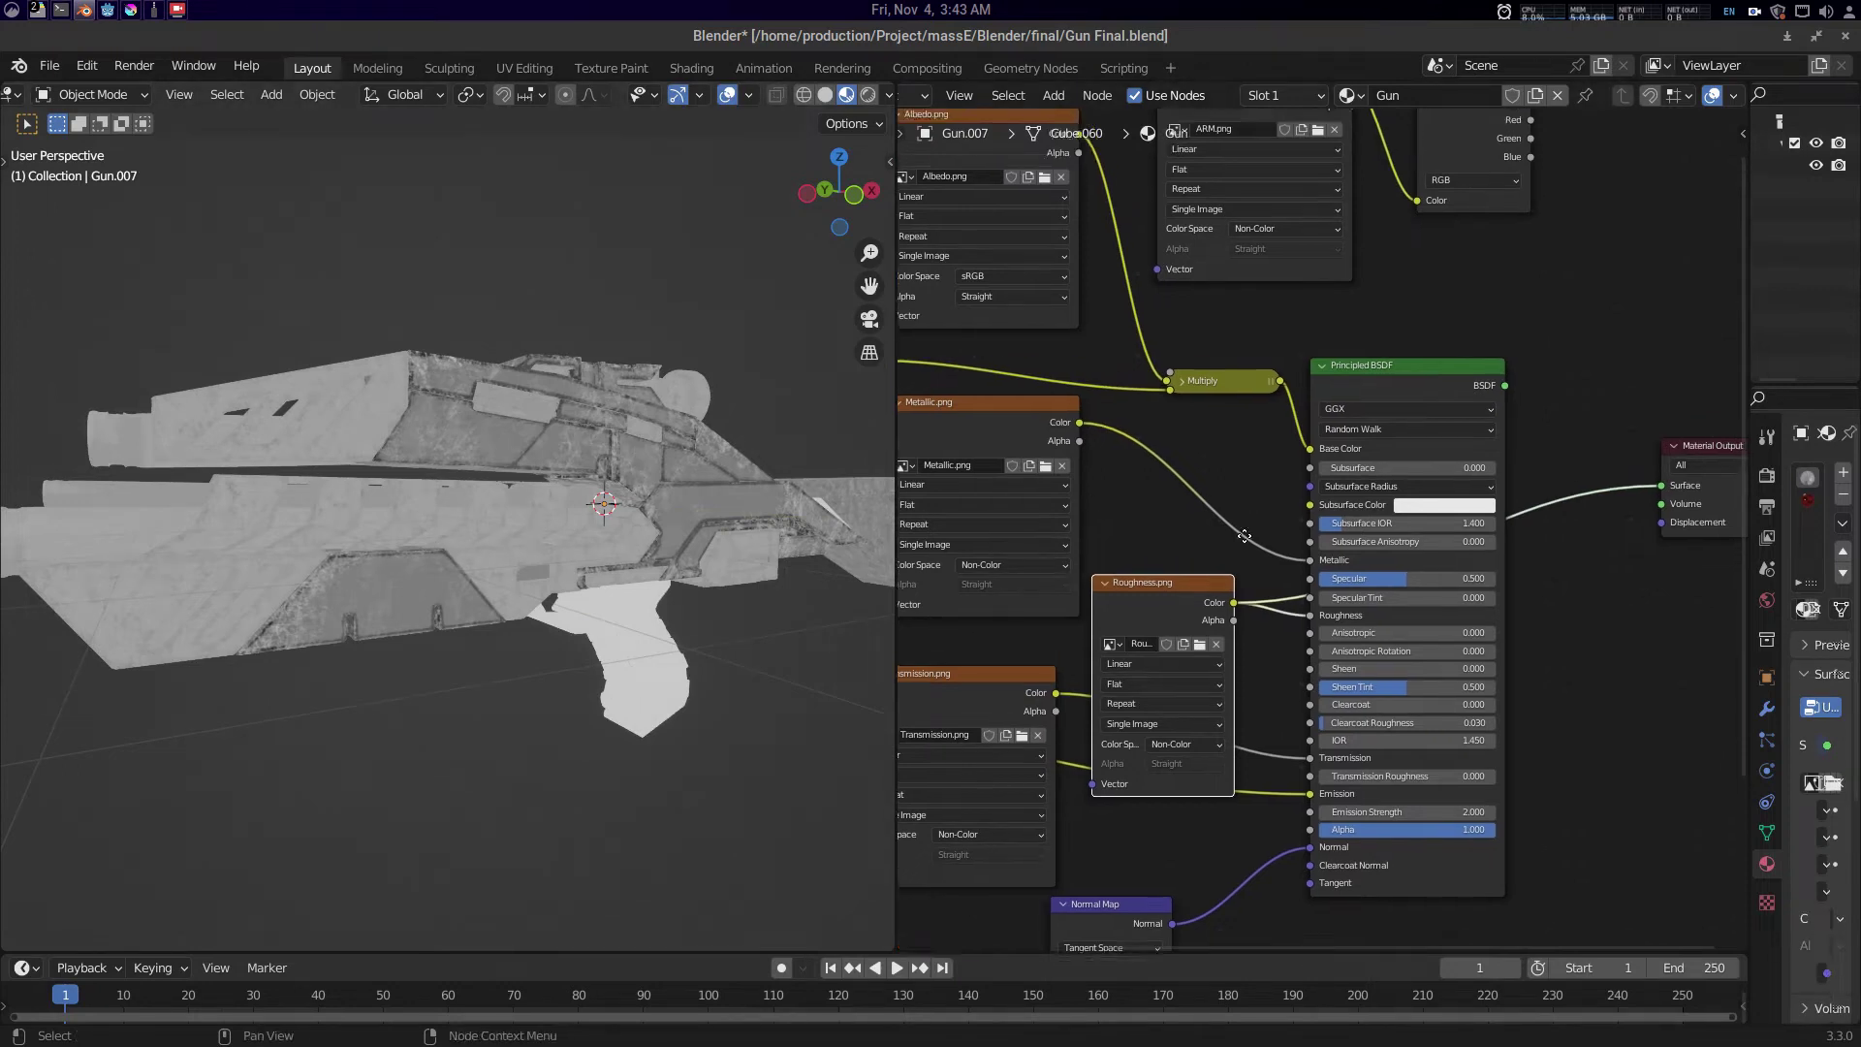
left_click(1396, 345, "ctrl+shift")
left_click(1396, 346, "ctrl+shift")
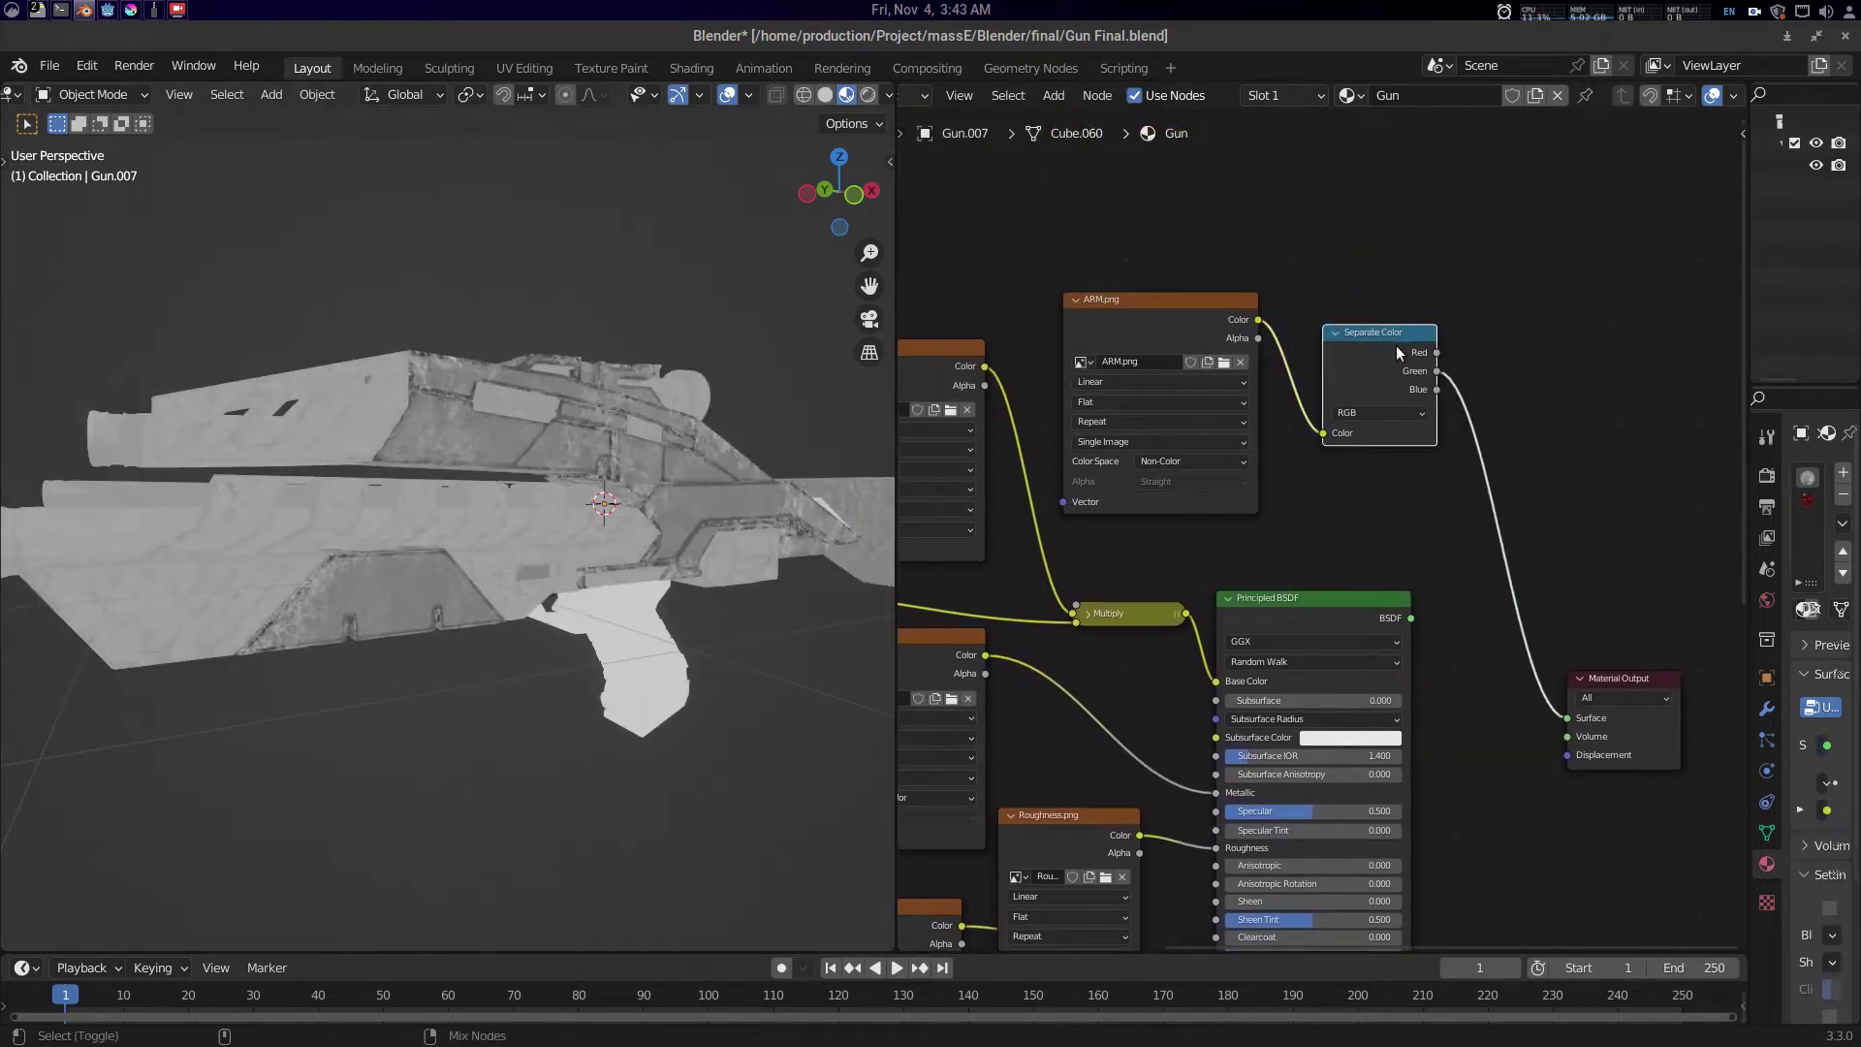
- Preview the Separate Color node's blue channel on the gun and compare it with the Metallic.png texture
left_click(1396, 345, "ctrl+shift")
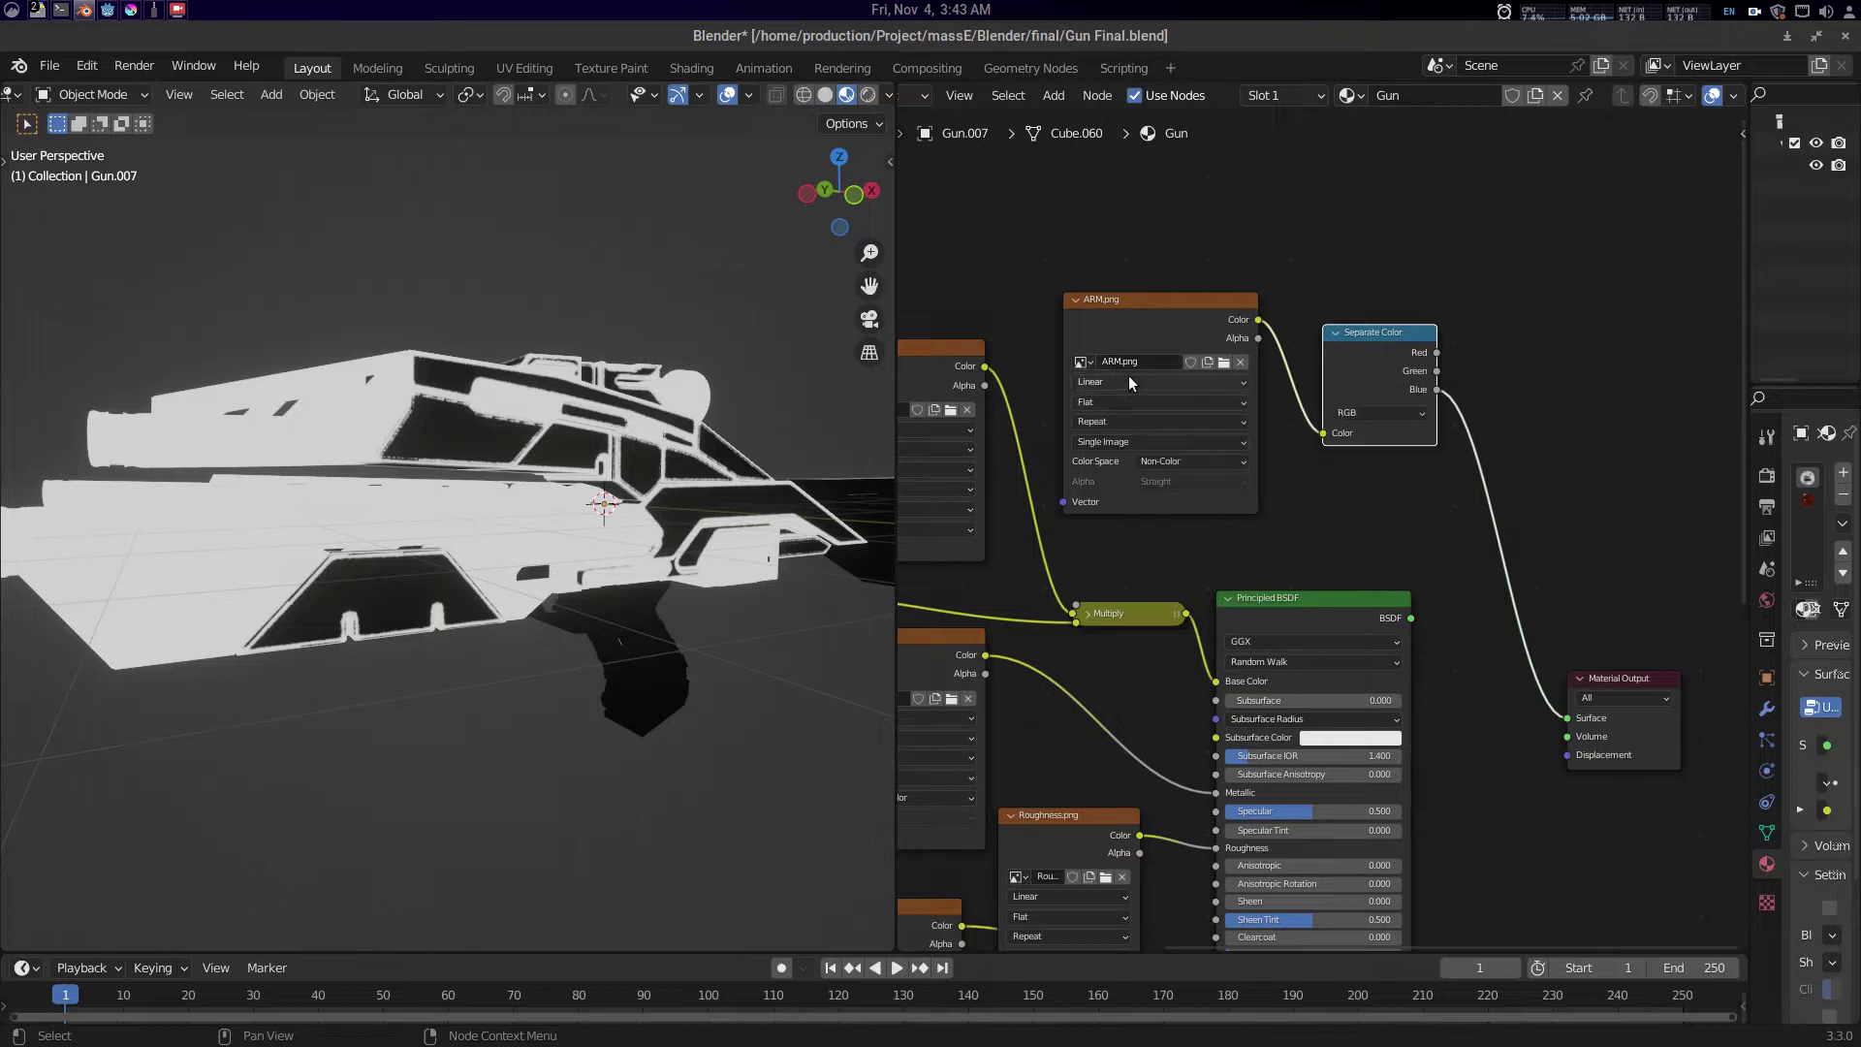
left_click_drag(1090, 595, 1317, 391)
left_click_drag(1179, 641, 1192, 594)
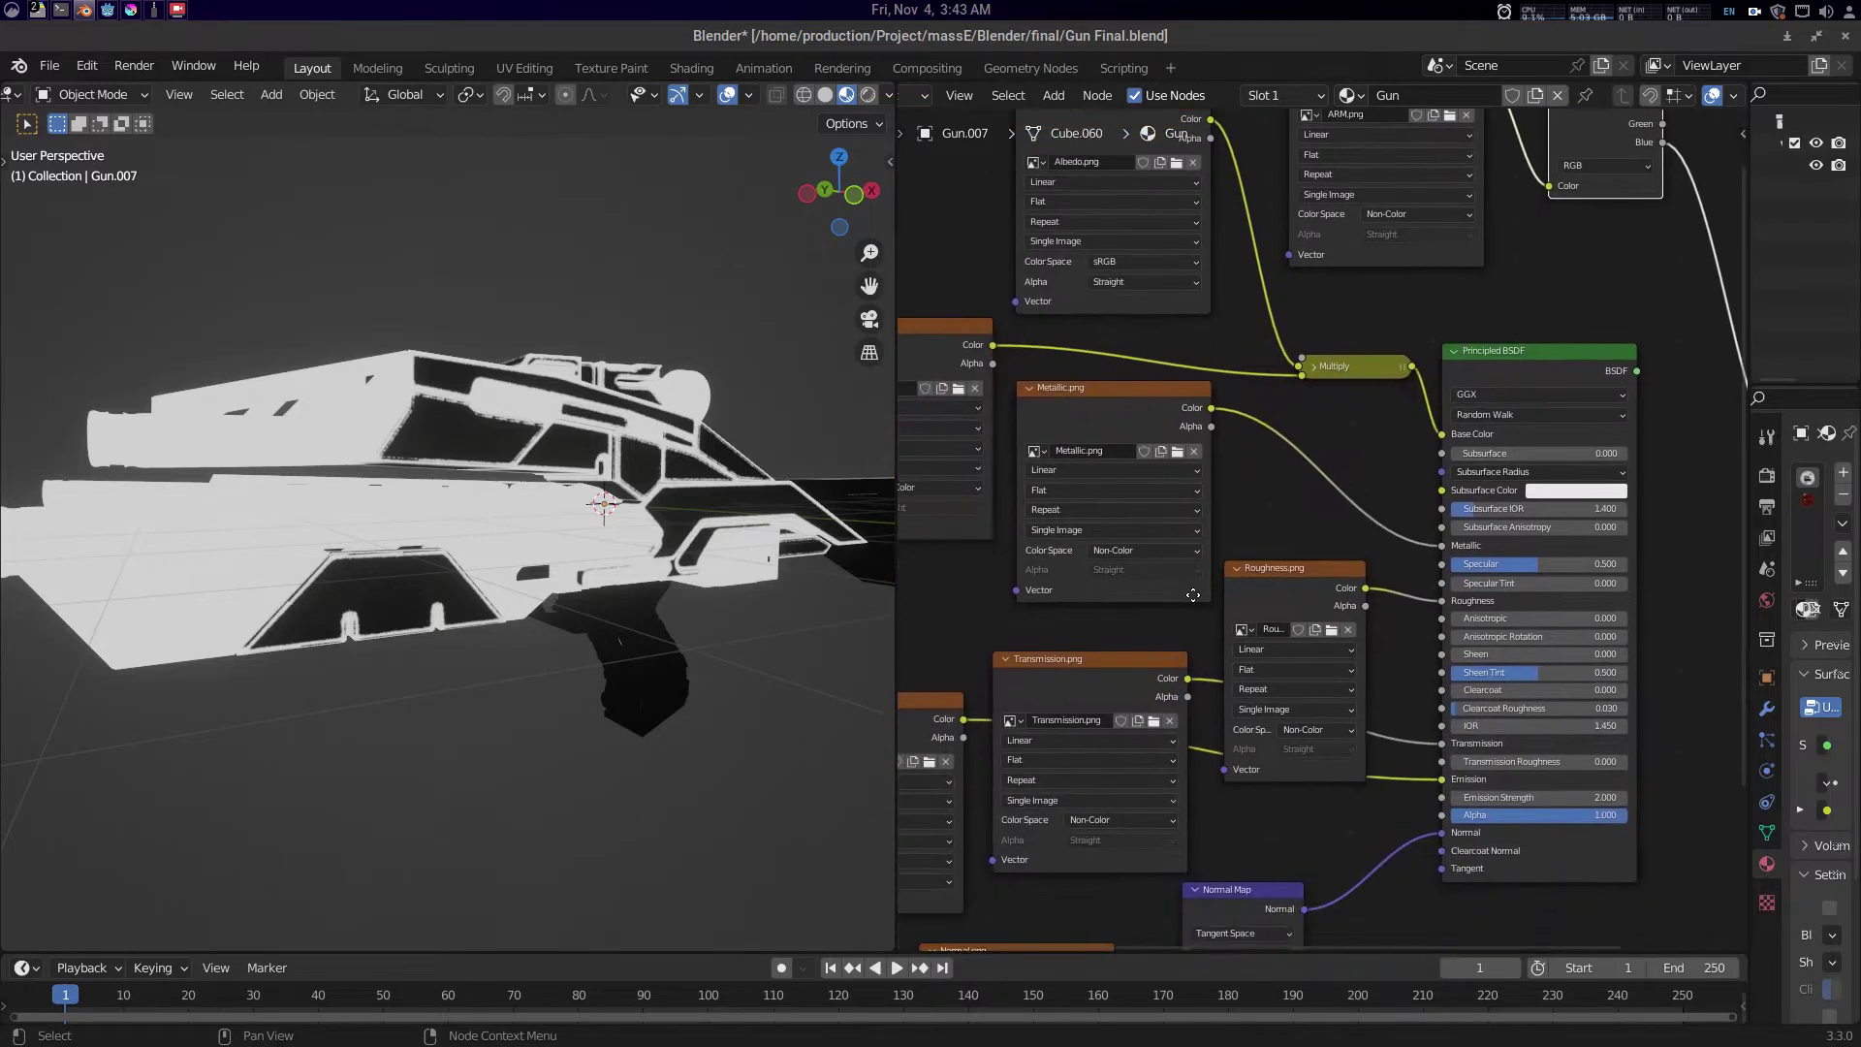
left_click(1171, 417, "ctrl+shift")
left_click_drag(1241, 433, 1149, 653)
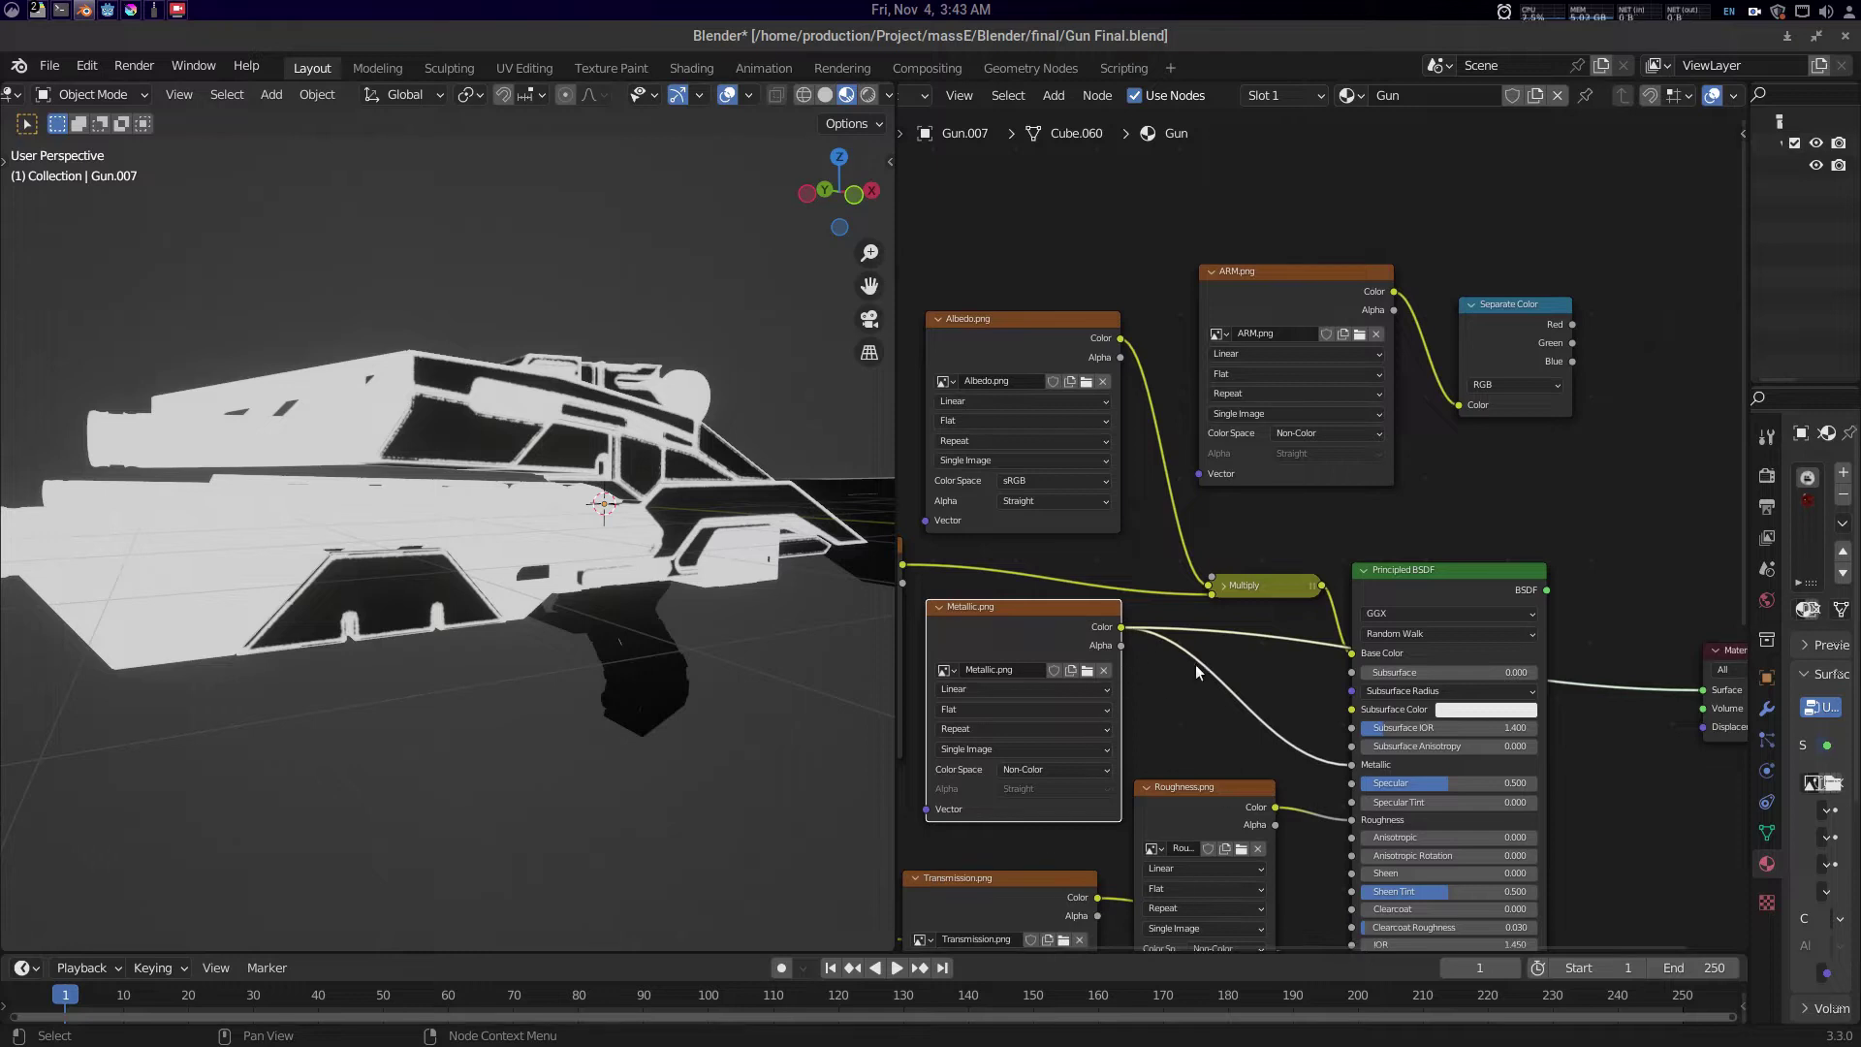
- Preview ARM.png's color output and its alpha output on the gun
left_click_drag(1359, 296, 1312, 386)
left_click(1312, 386)
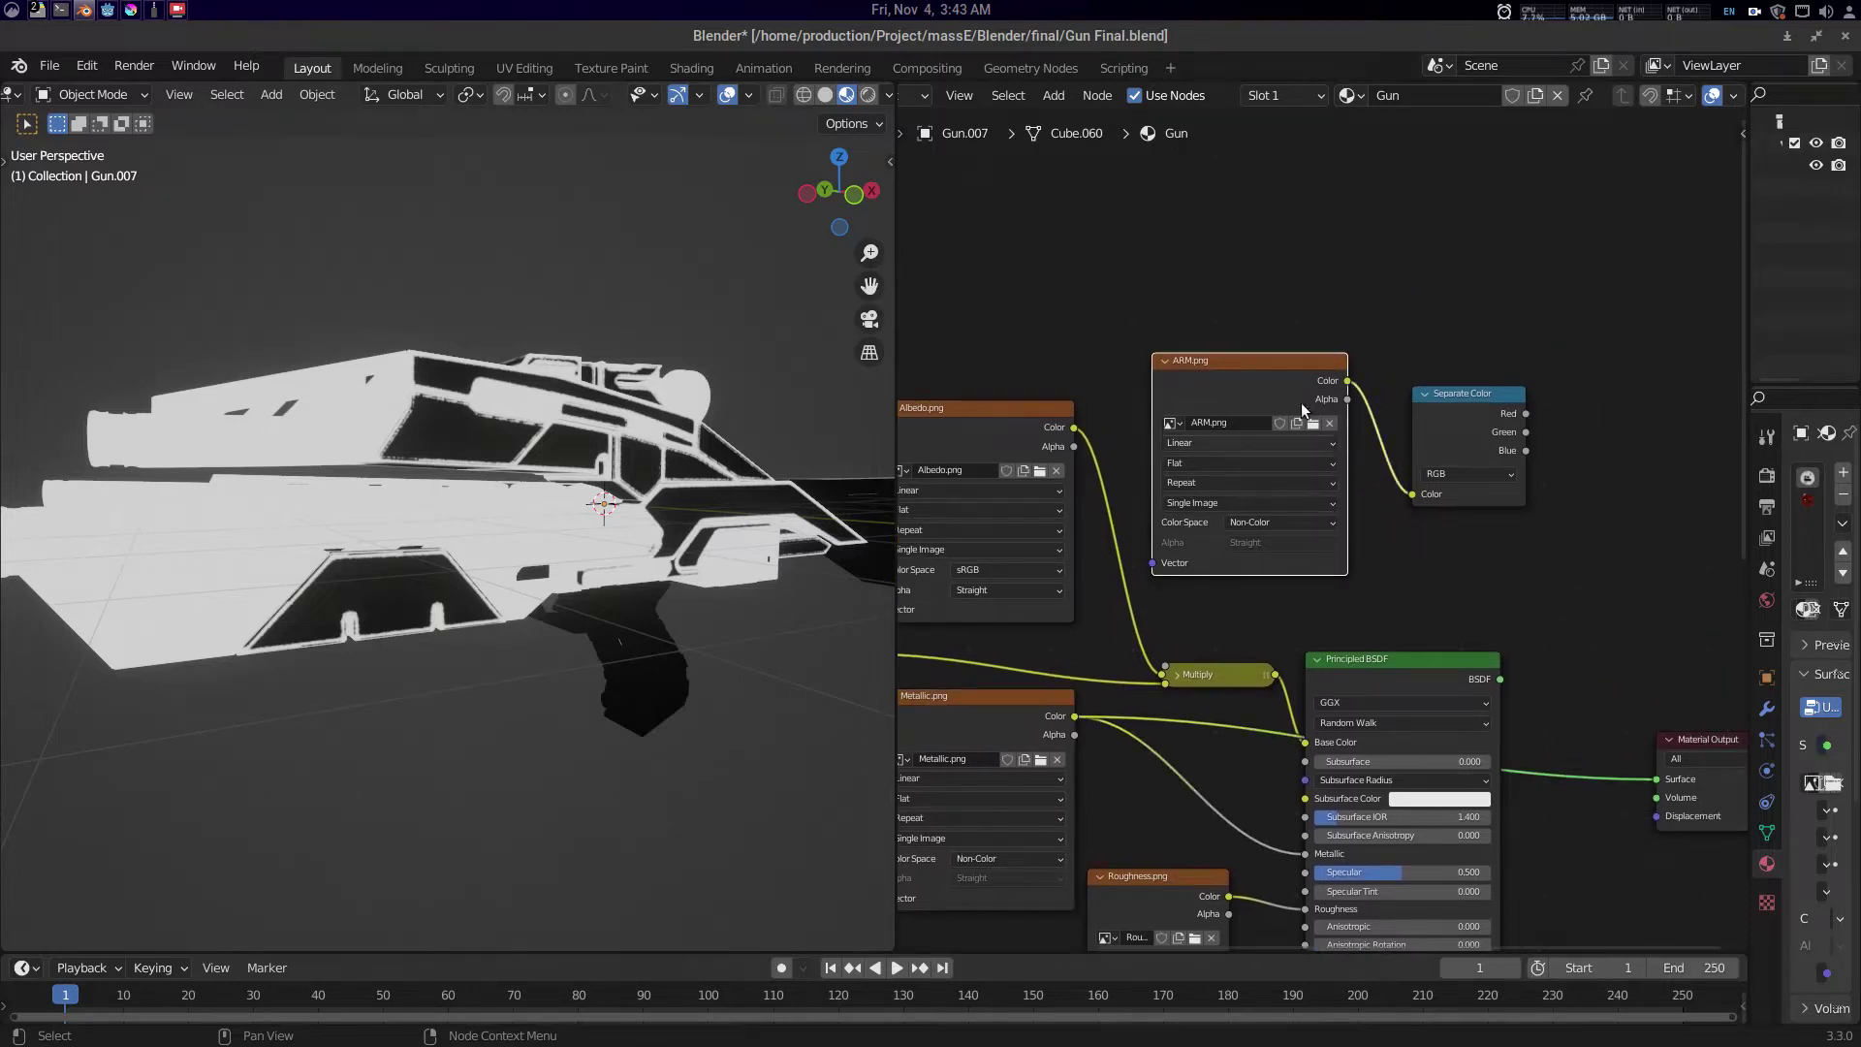
left_click_drag(1373, 498, 1335, 501)
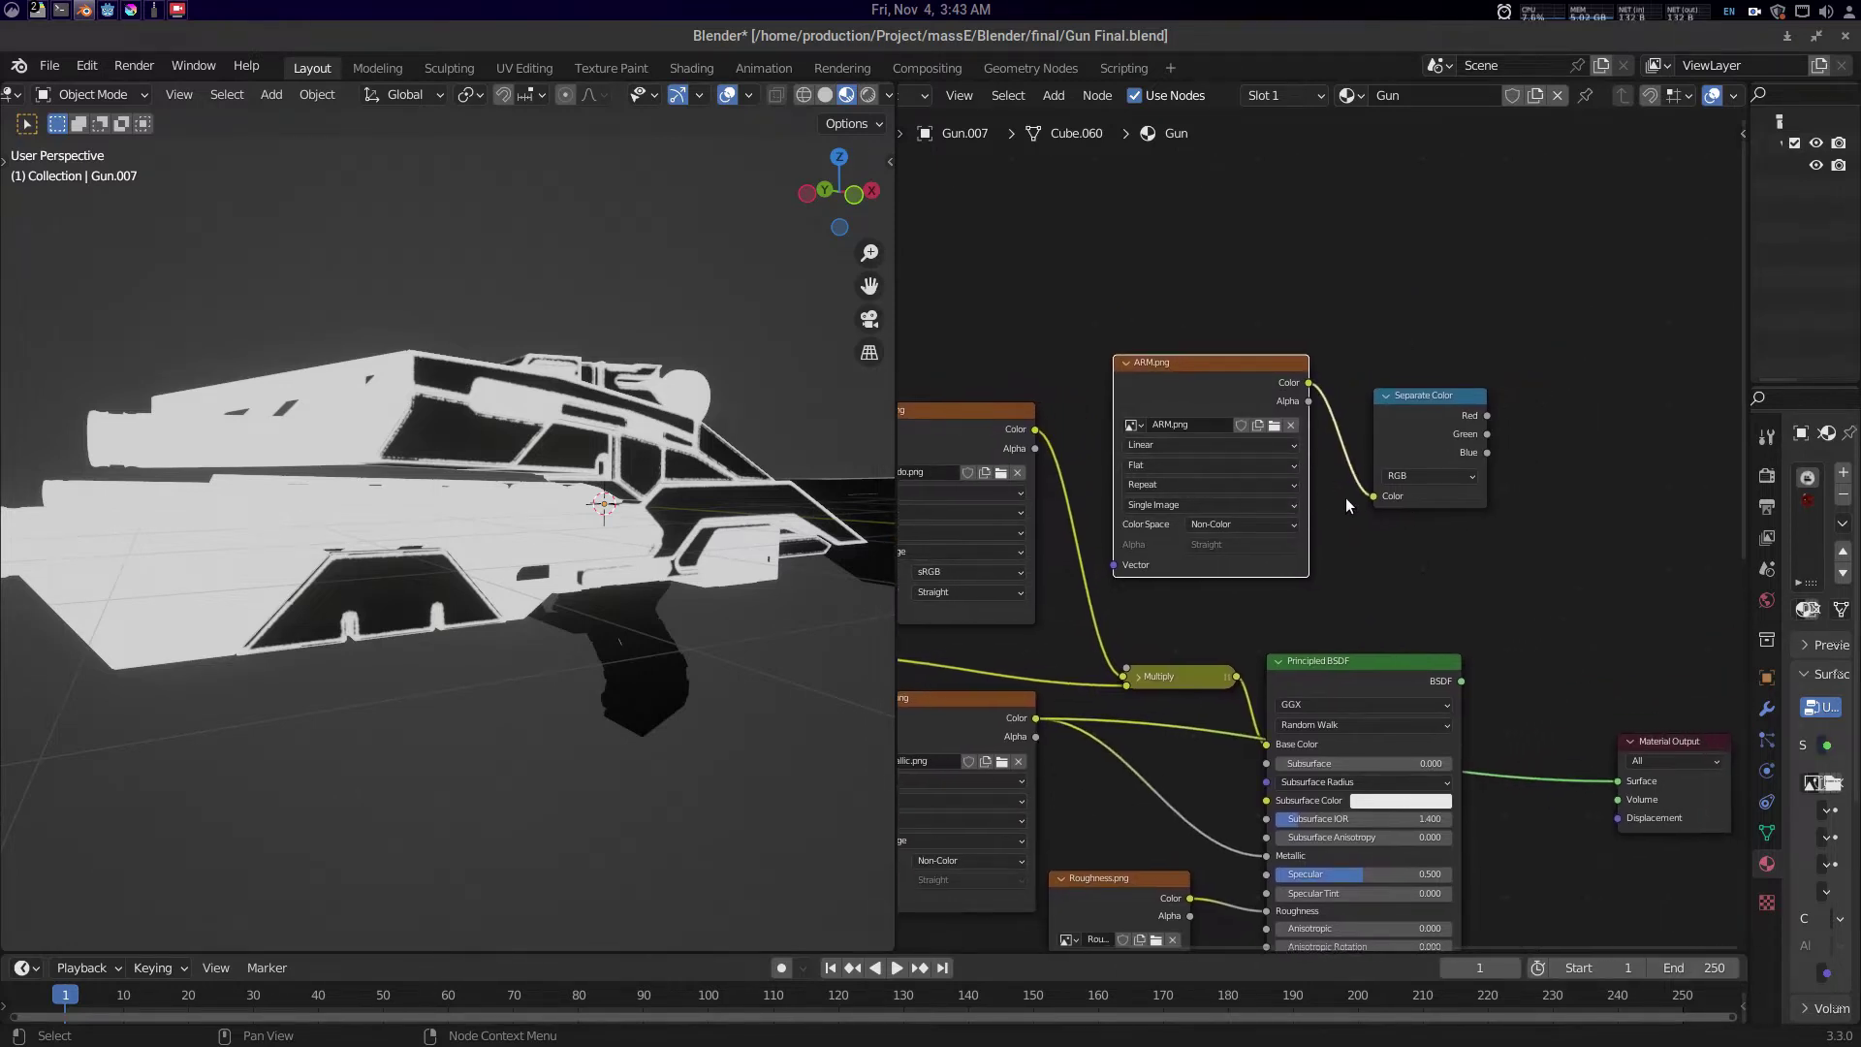
left_click(1241, 360, "ctrl+shift")
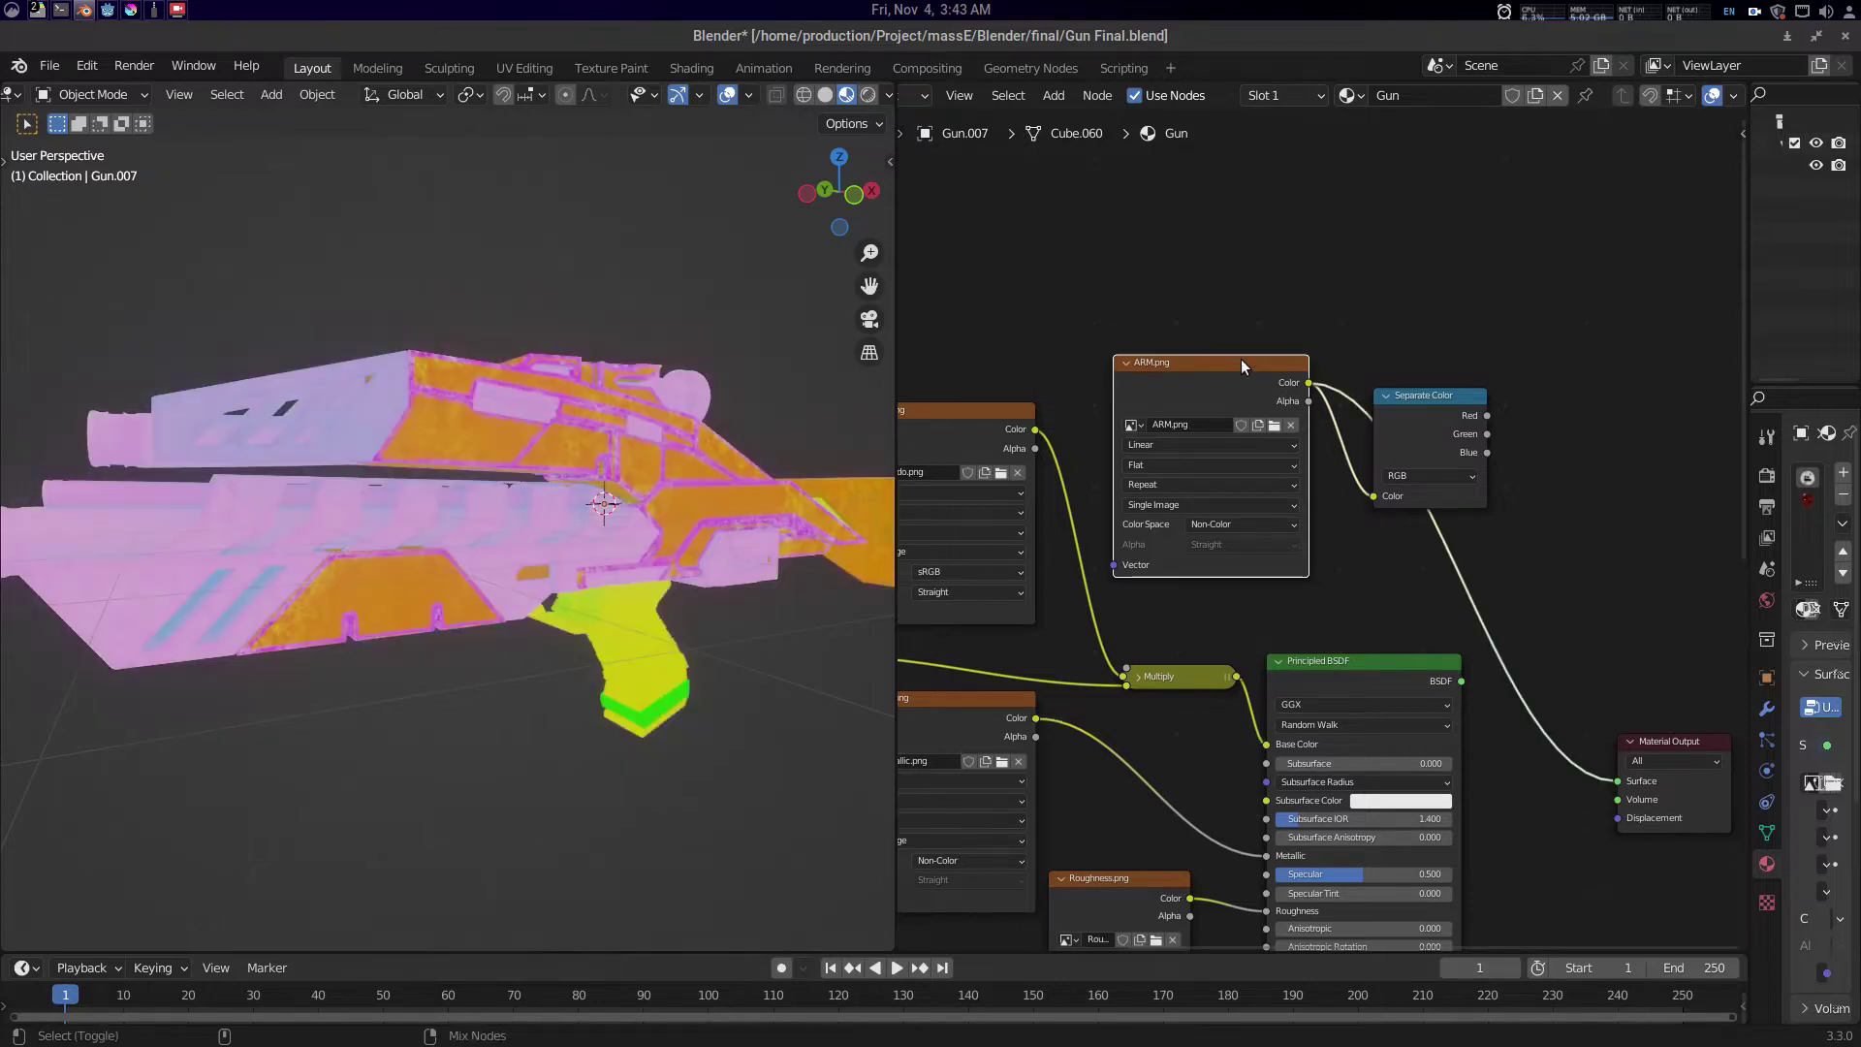
left_click(1241, 361, "ctrl+shift")
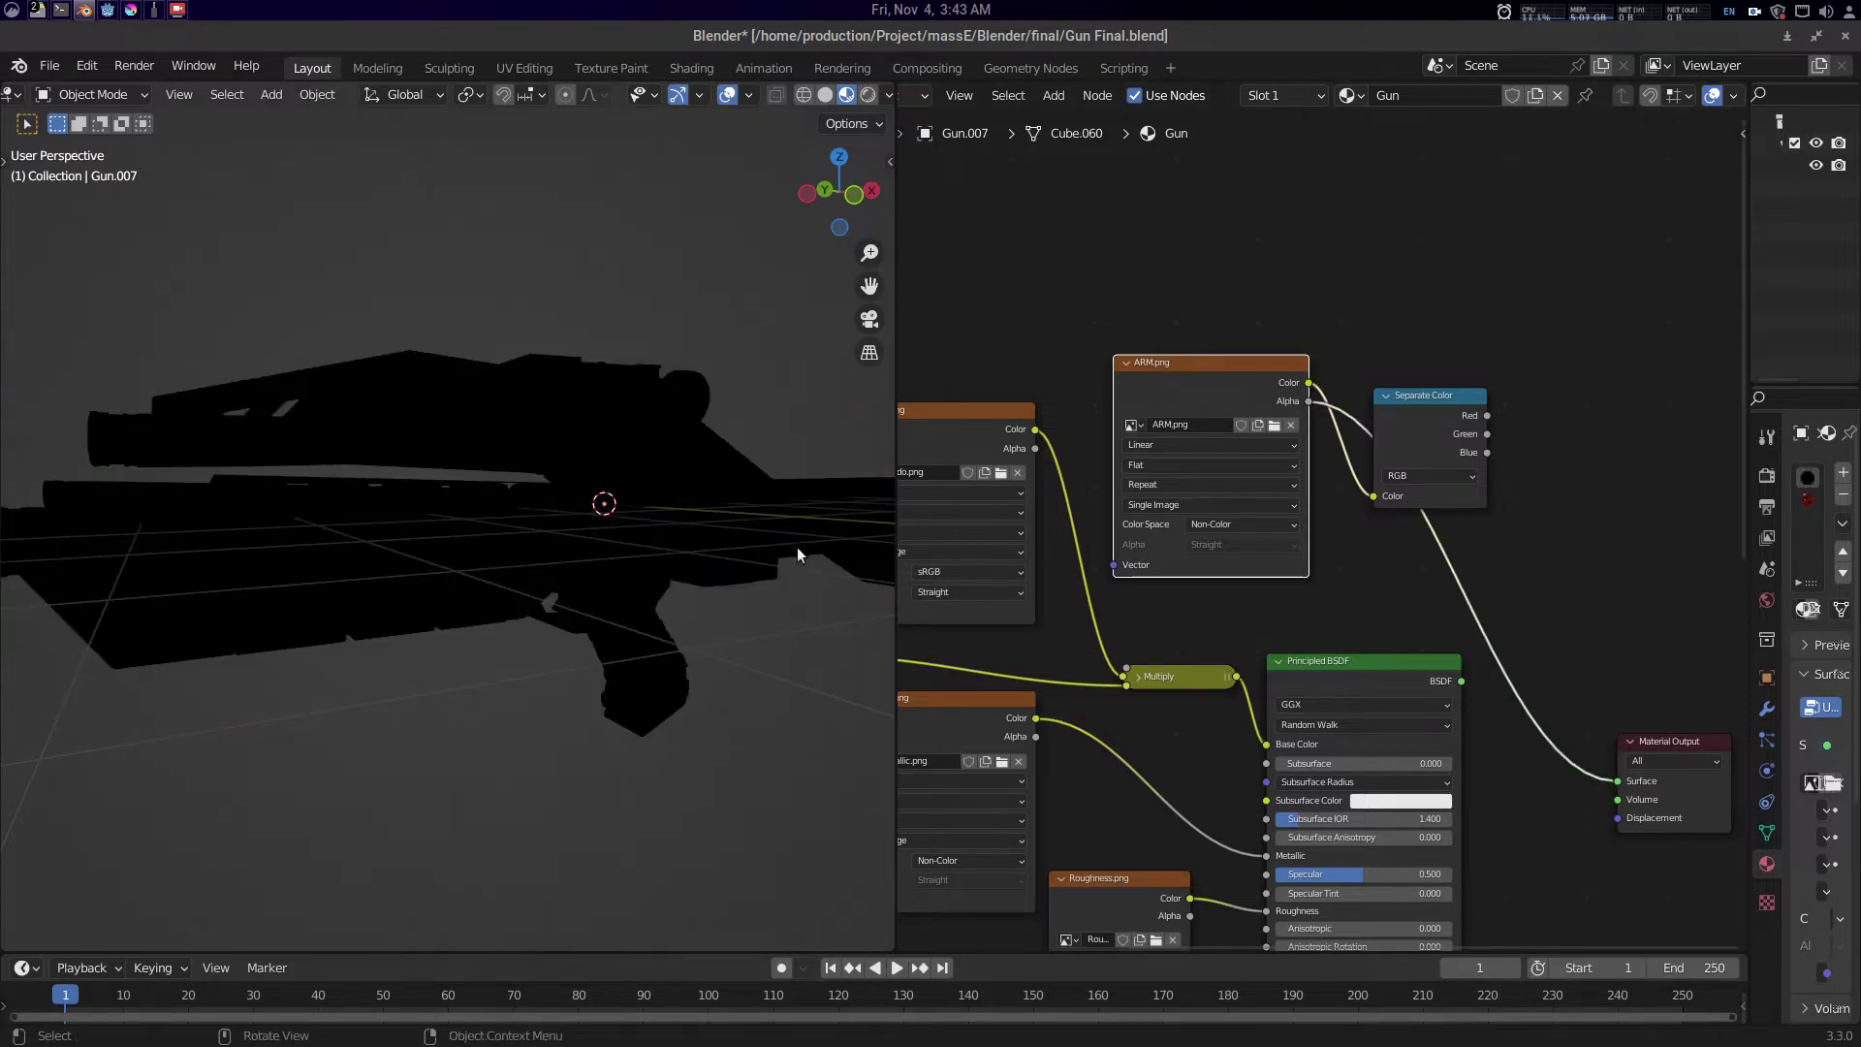
- Delete the Separate Color node attached to ARM.png and undo the deletion
left_click_drag(1452, 405, 1450, 398)
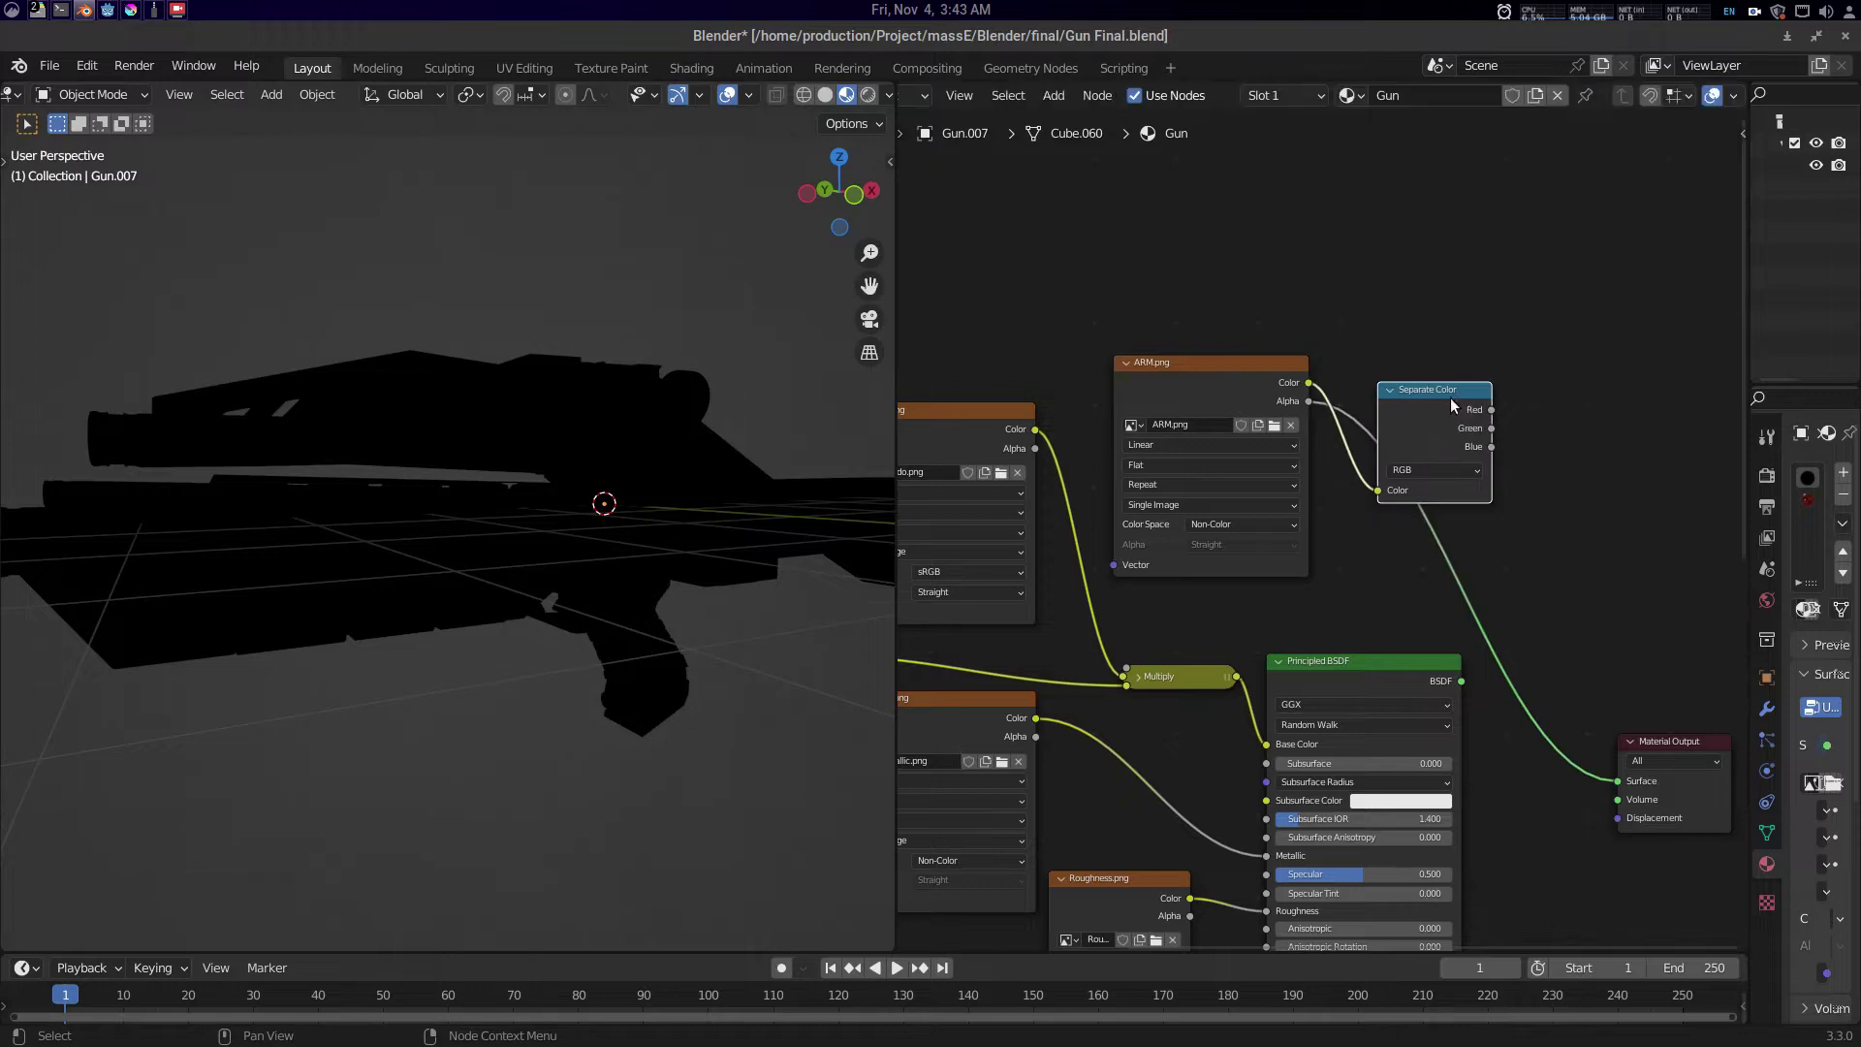
key("x")
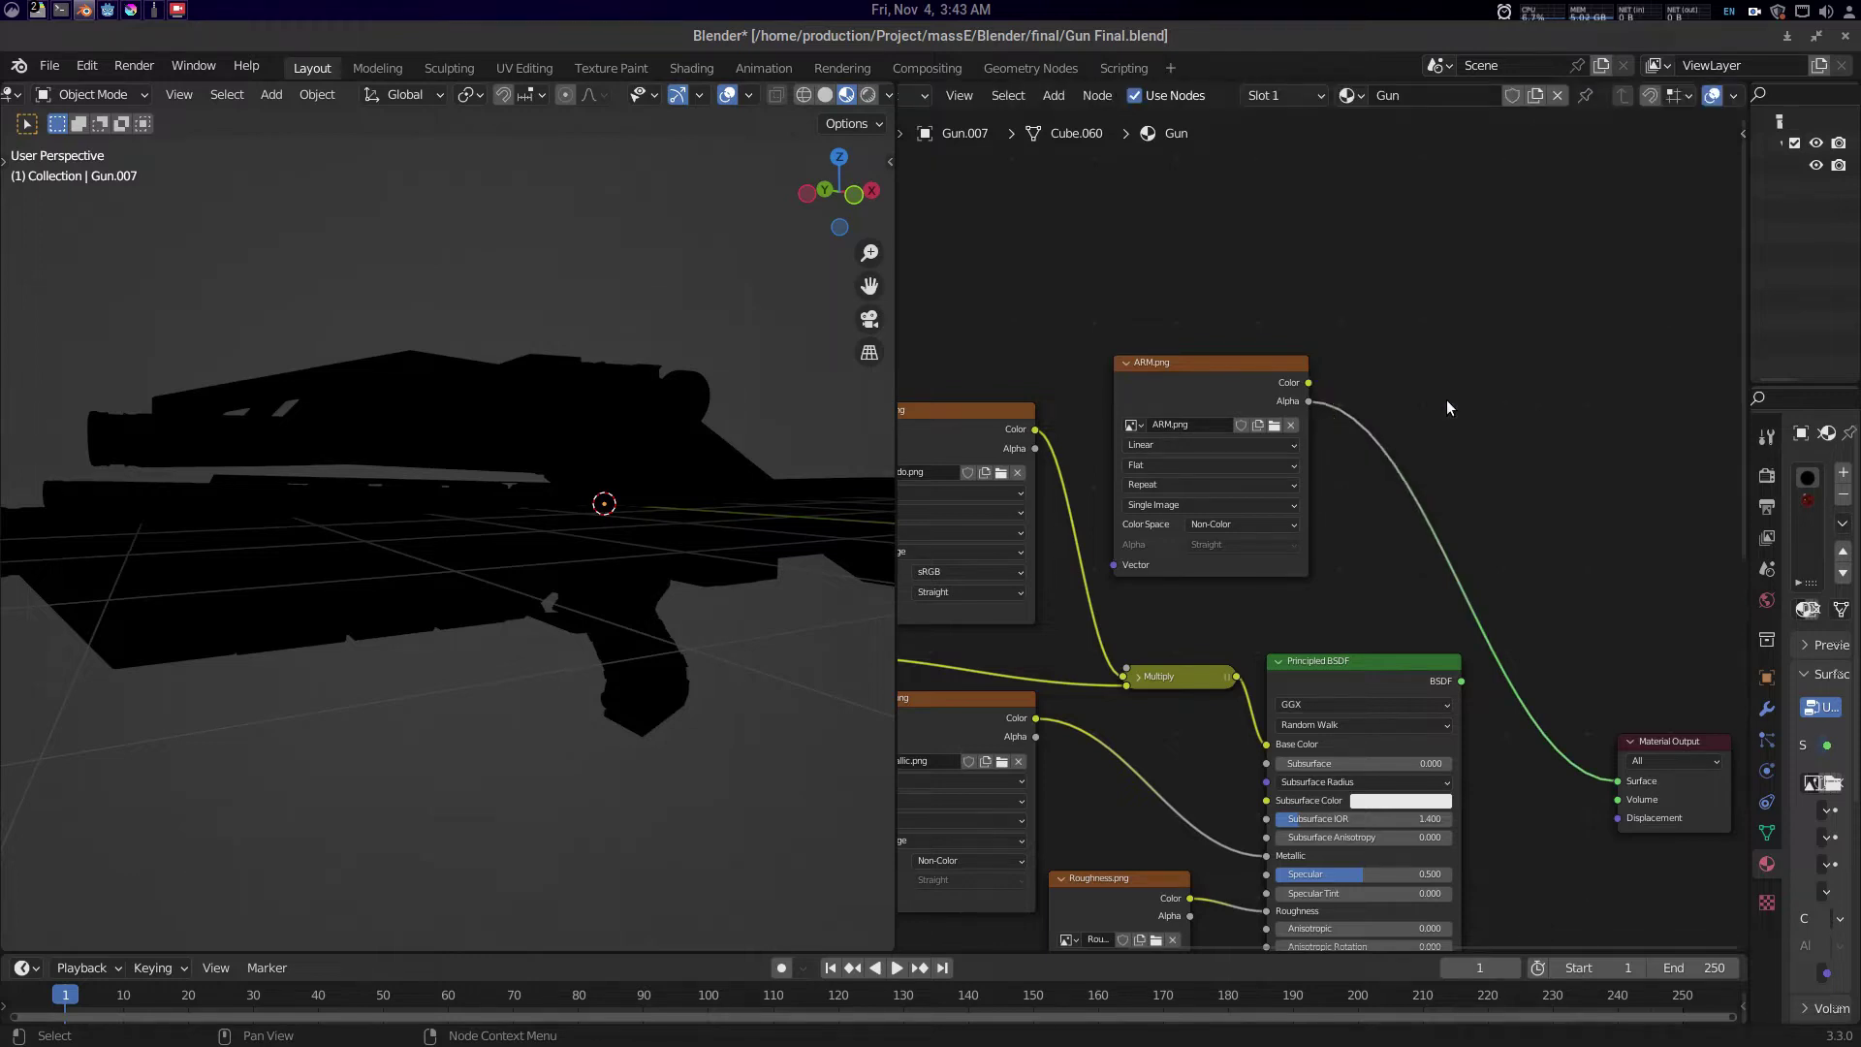
key("ctrl+z")
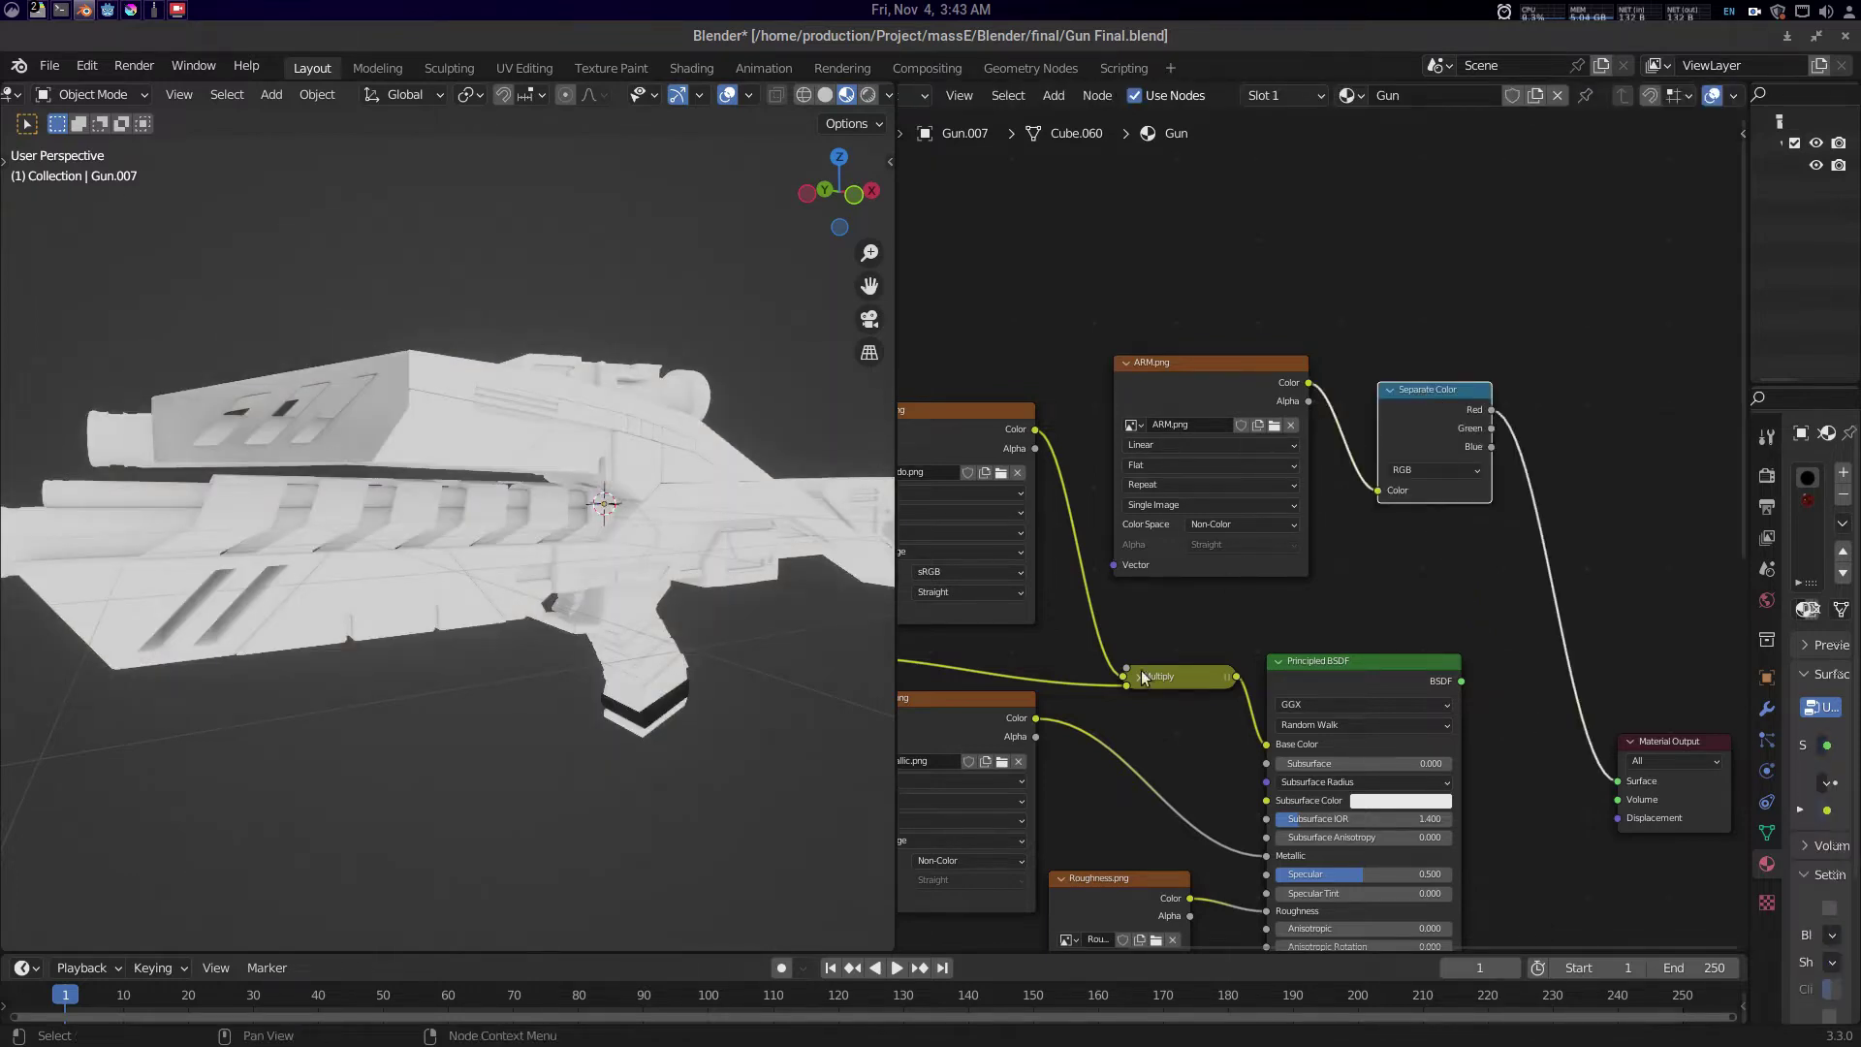
- Nudge the ARM.png node and inspect the Separate Color node's red channel on the gun from another angle
left_click_drag(1173, 363, 1181, 368)
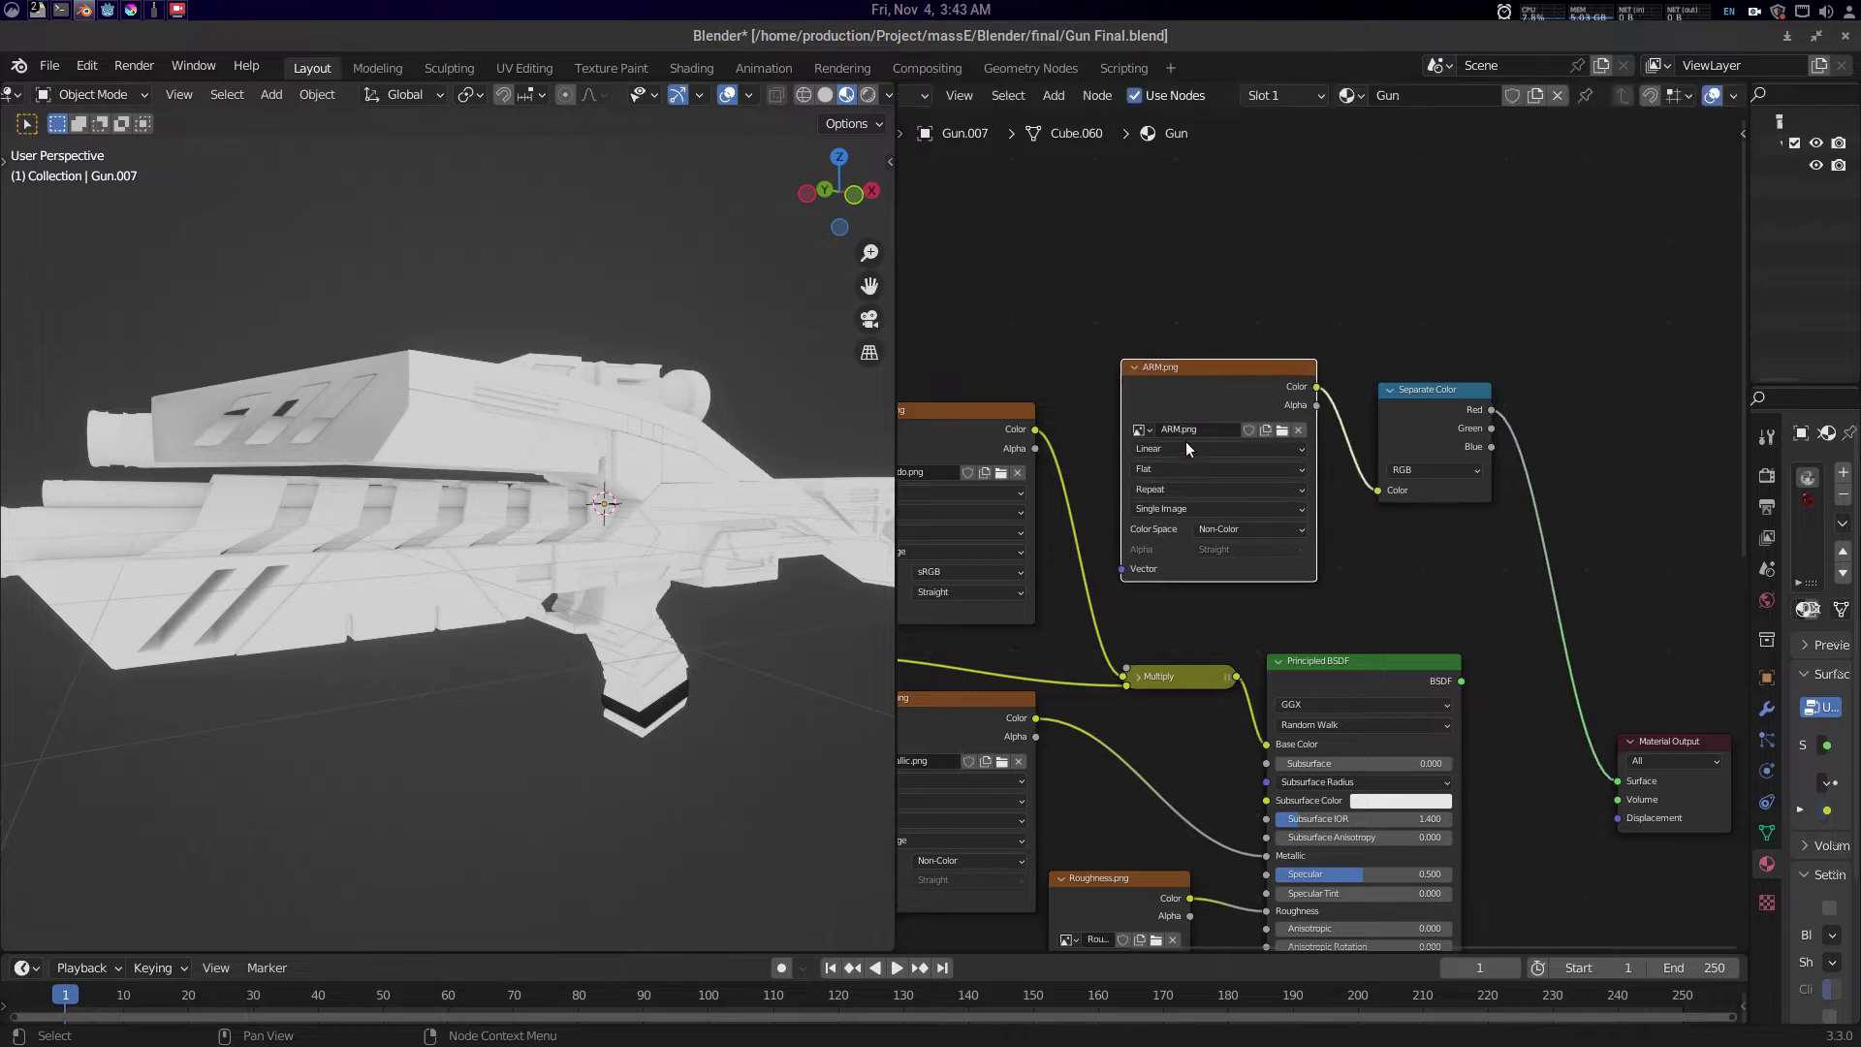
left_click_drag(575, 446, 632, 477)
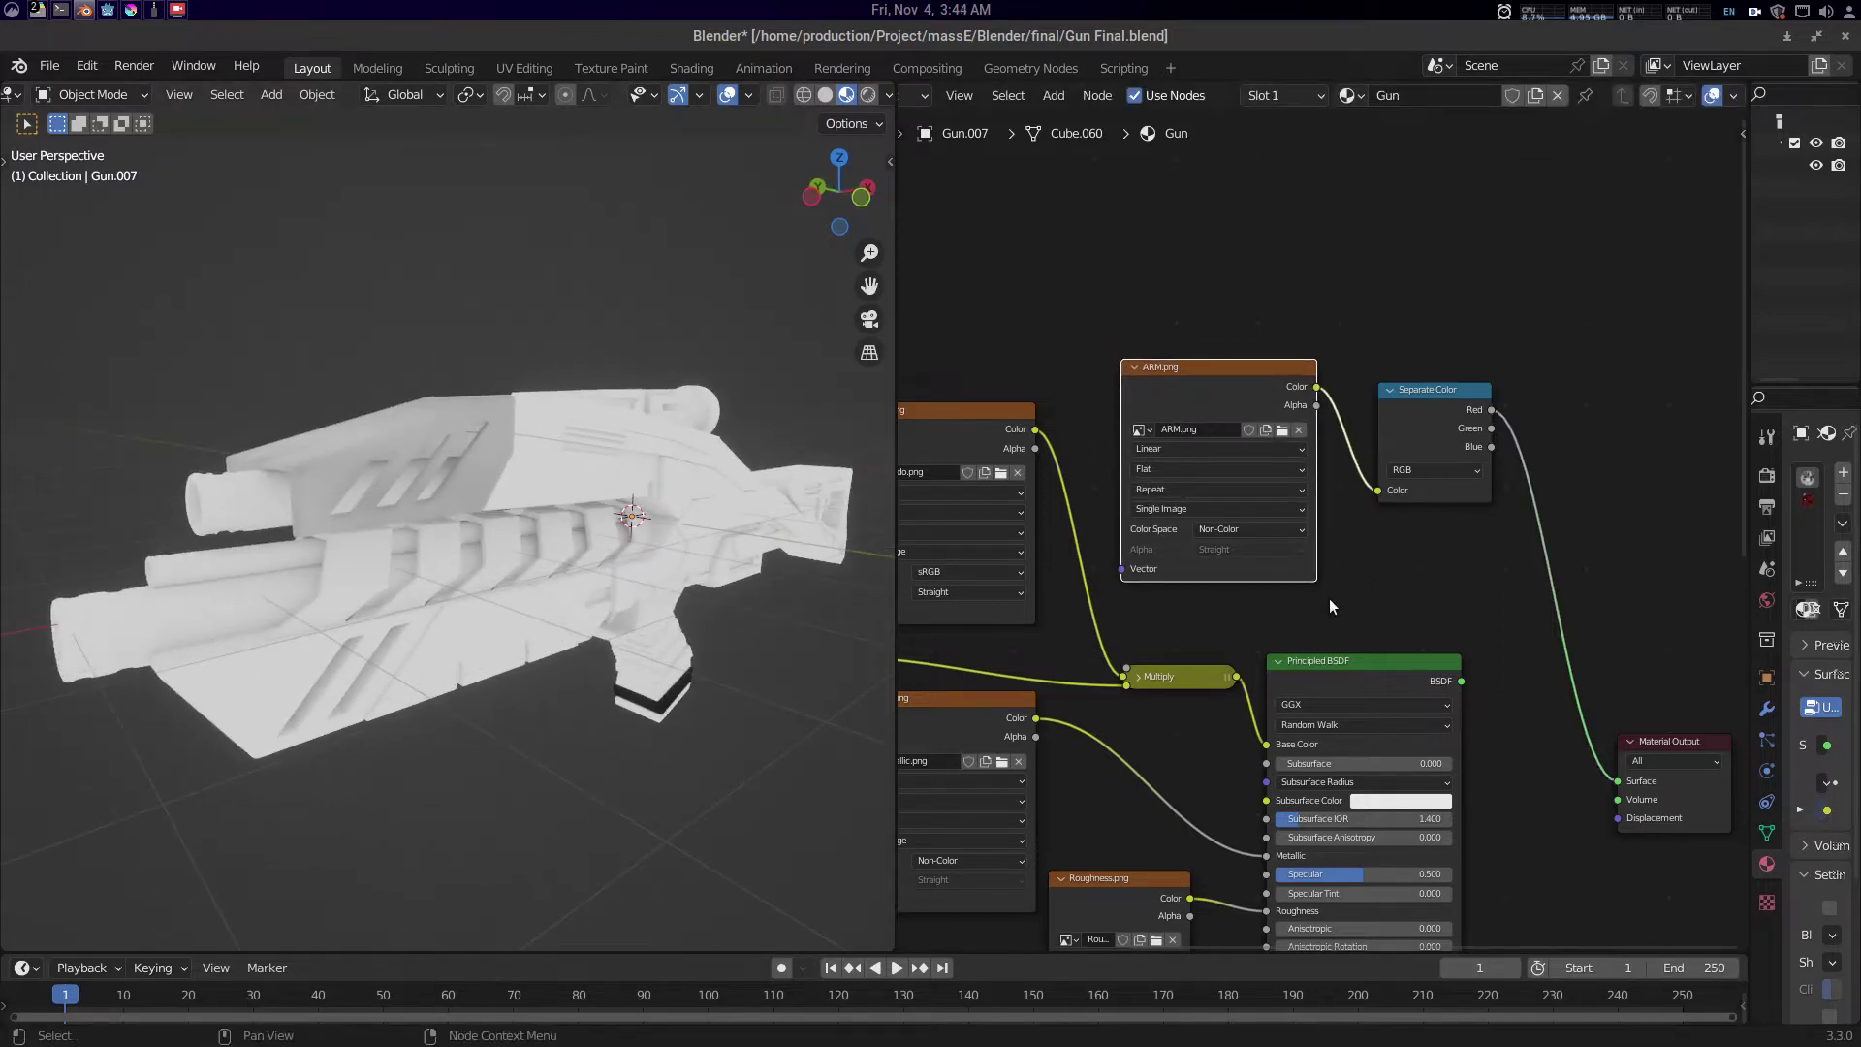
left_click_drag(1329, 597, 1387, 528)
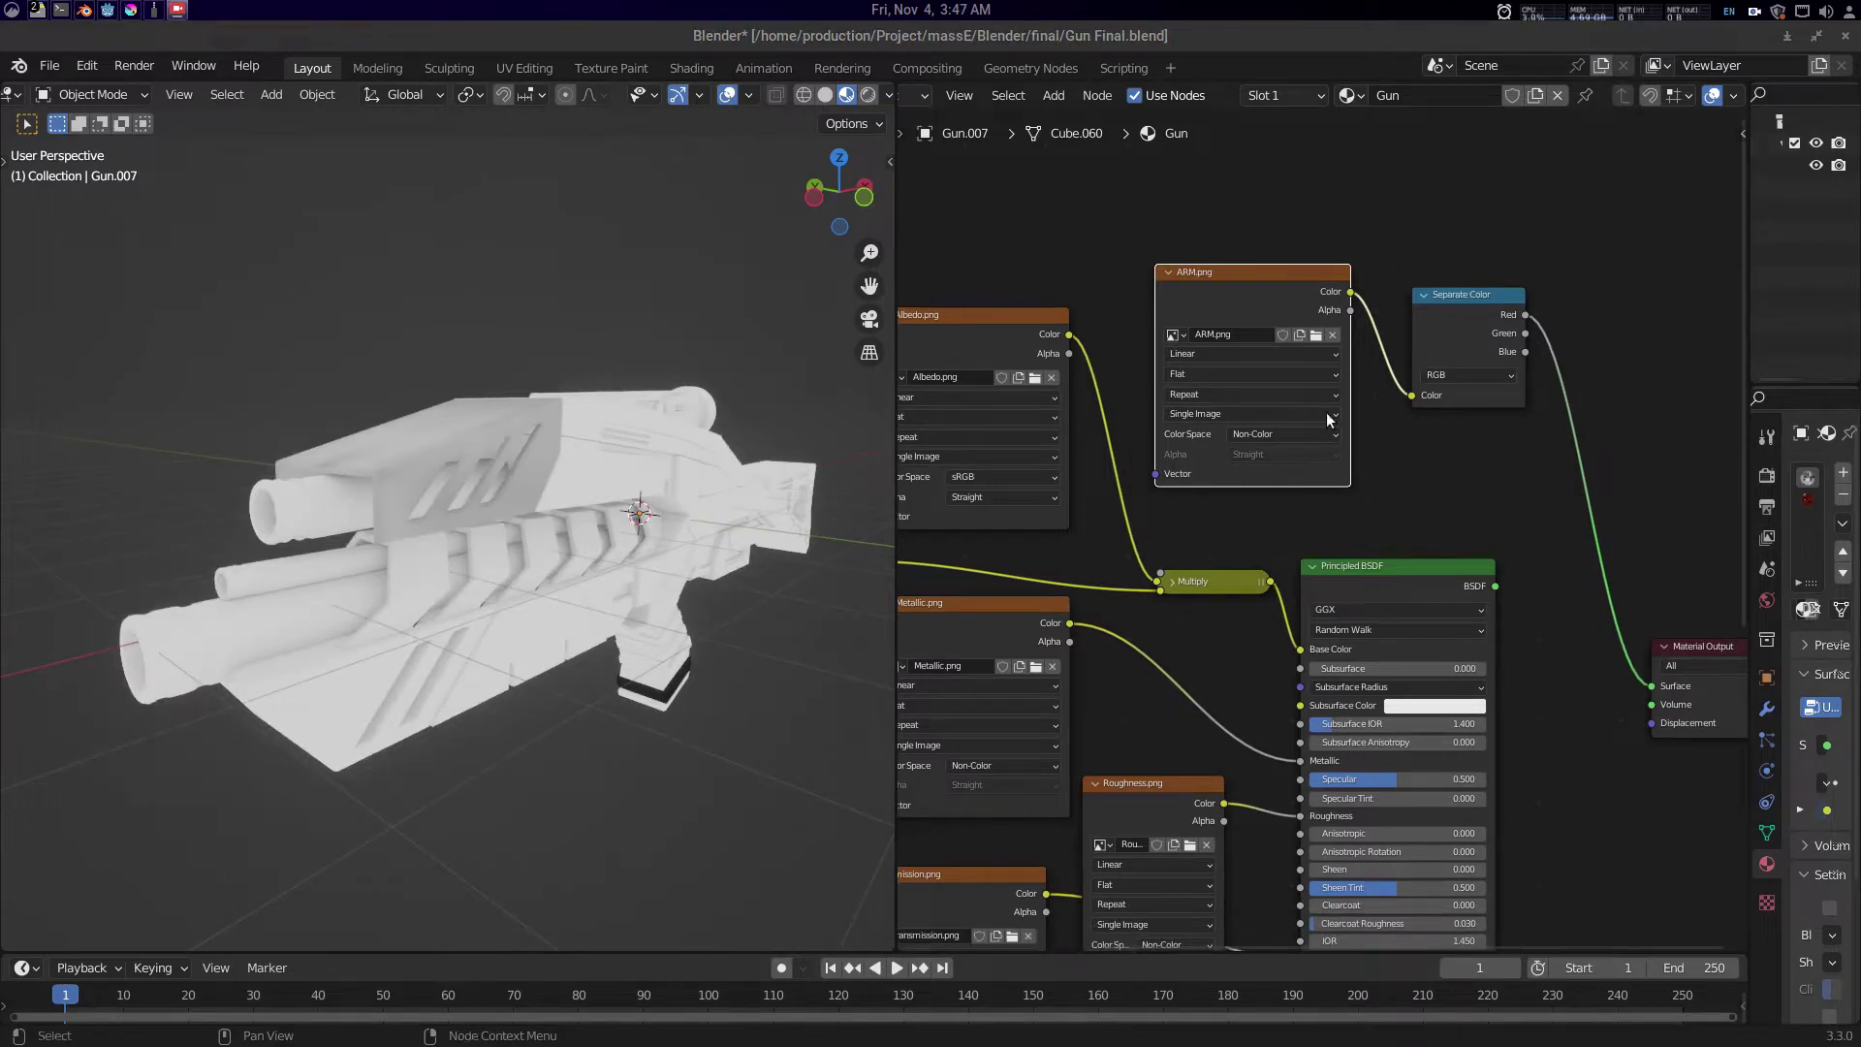
left_click_drag(1324, 475, 1301, 467)
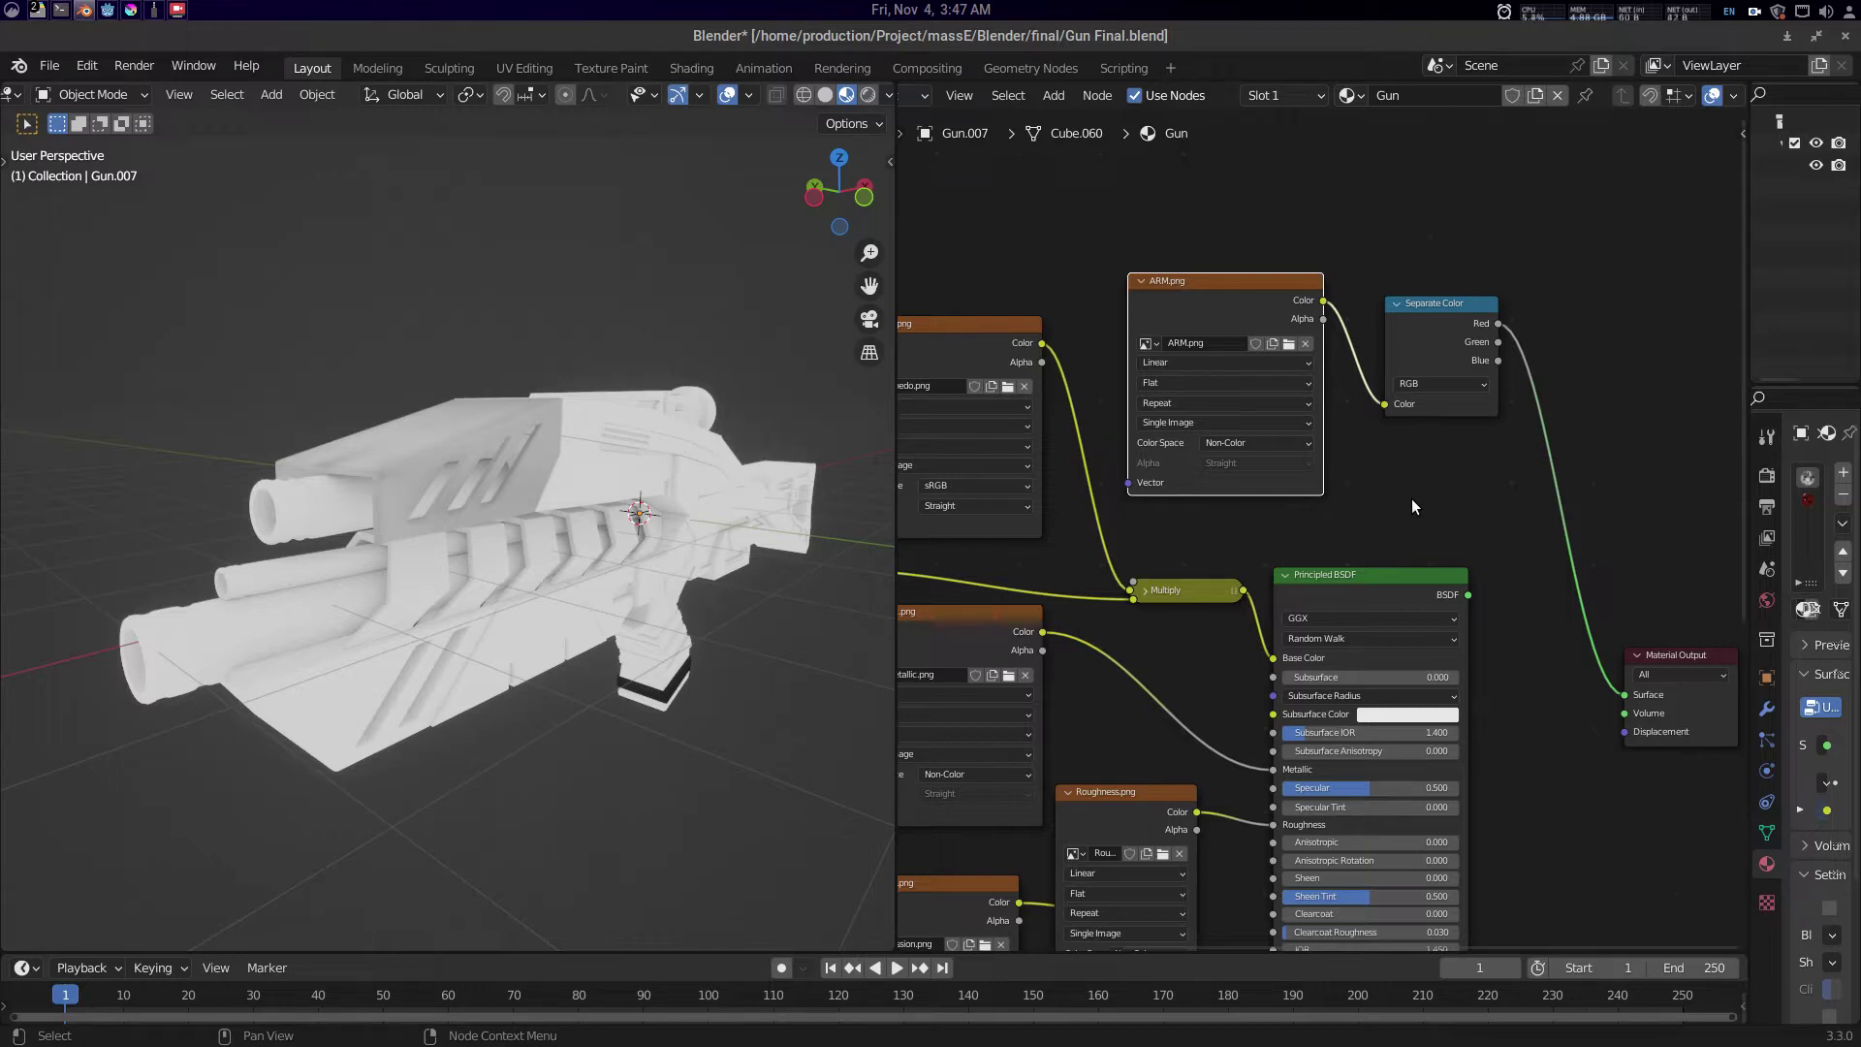
- Switch to Krita and open Albedo.png from the TEXTURE folder as the working document
left_click(132, 13)
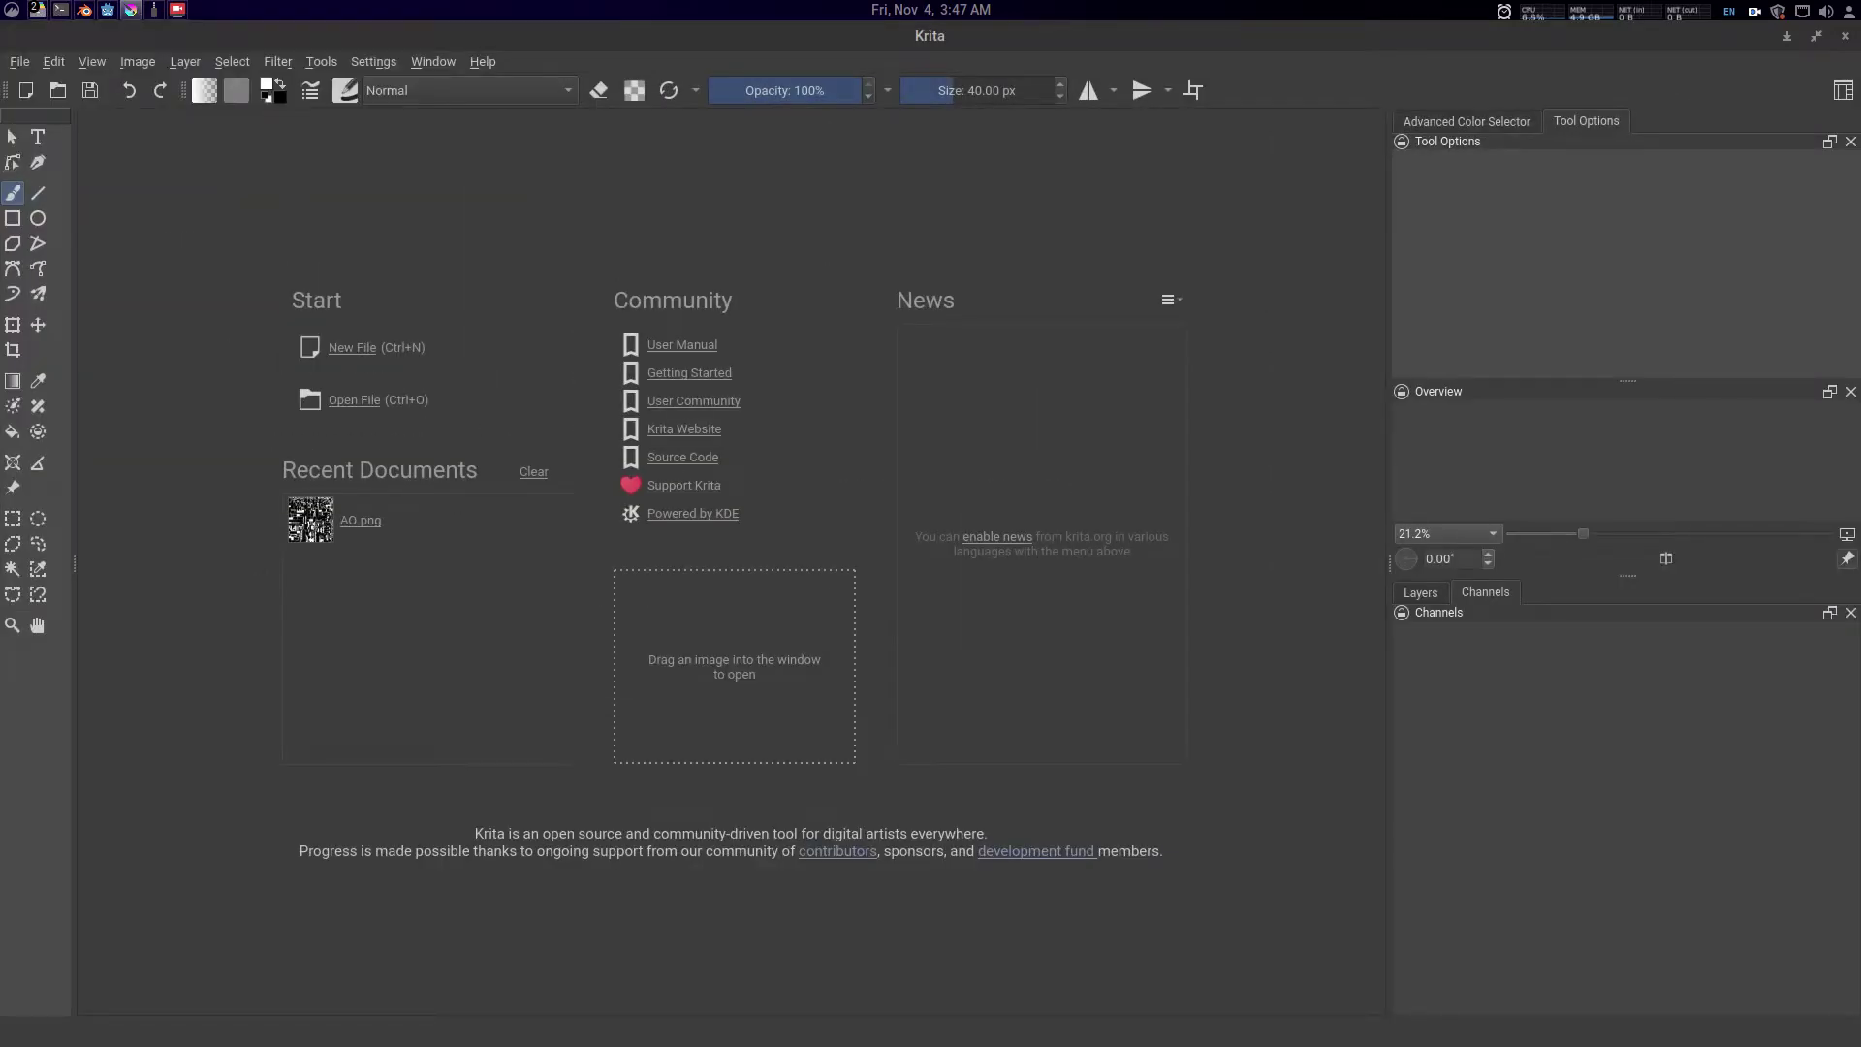
left_click_drag(1860, 351, 731, 27)
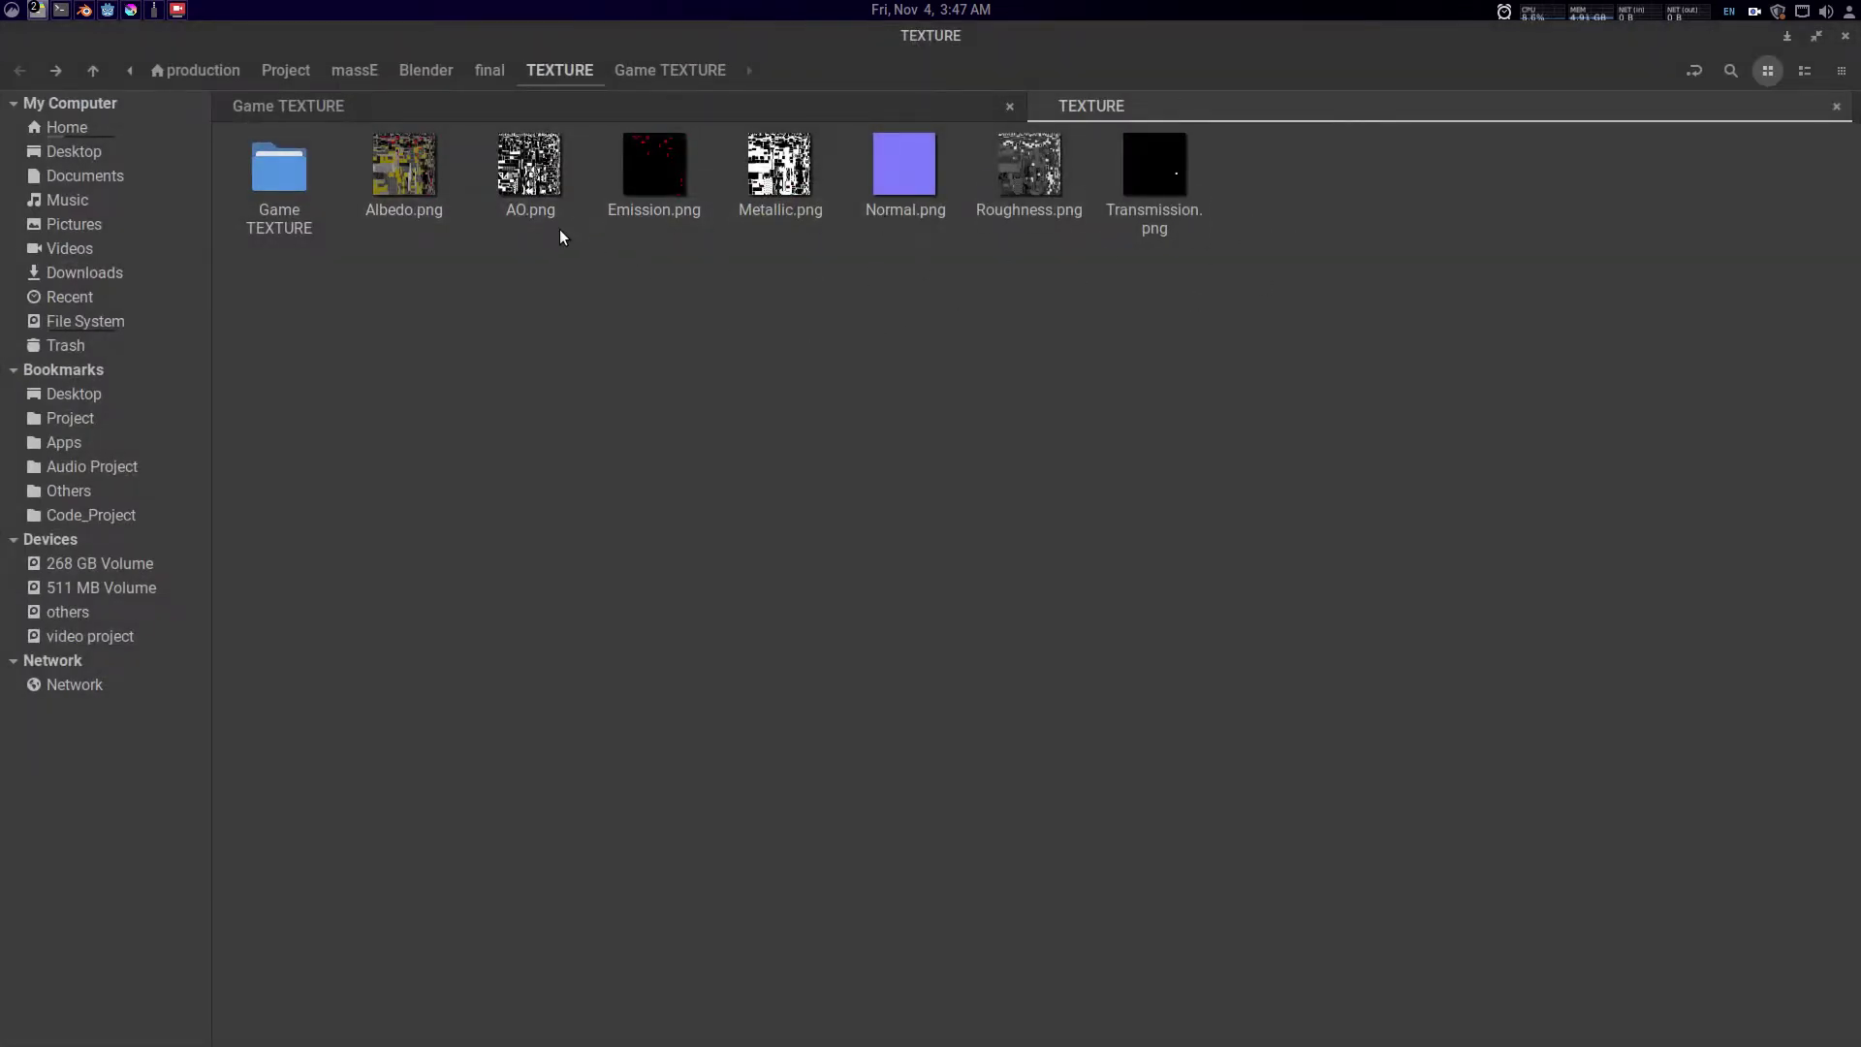
left_click(535, 206)
left_click(801, 315)
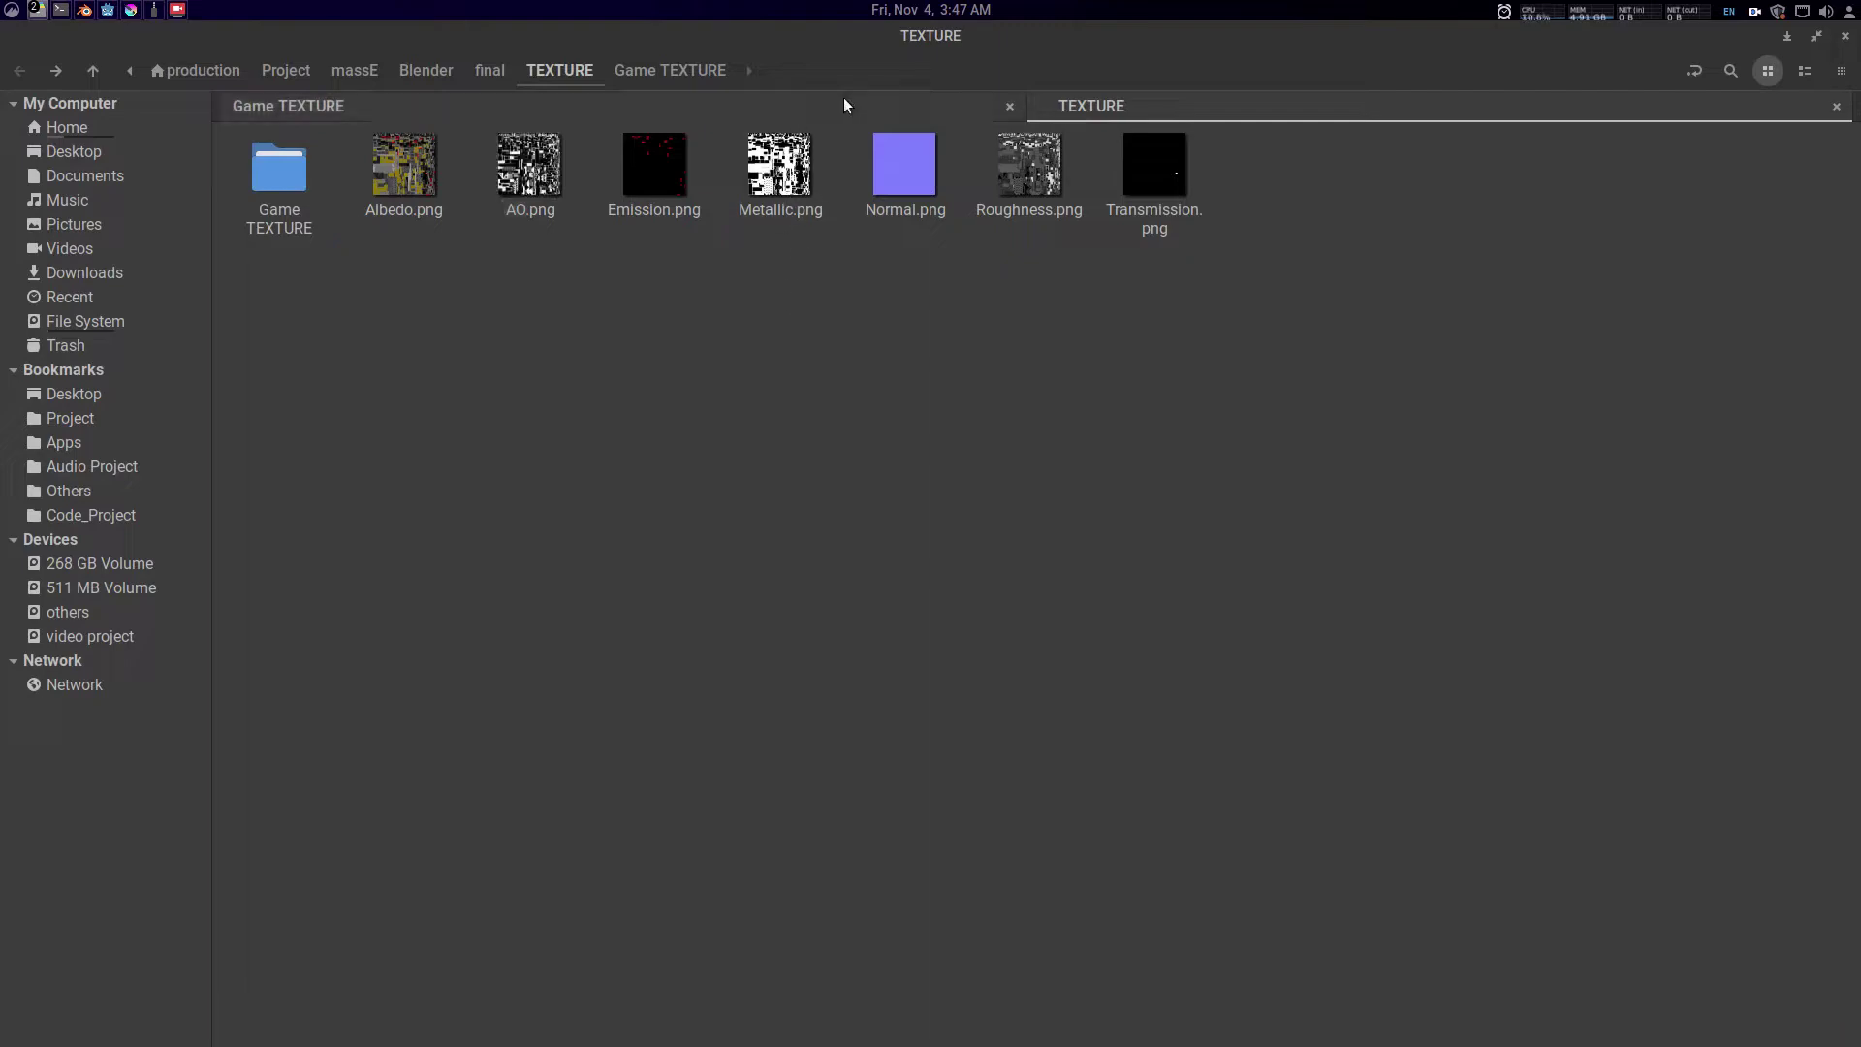
left_click_drag(906, 58, 1294, 296)
left_click_drag(1320, 447, 660, 289)
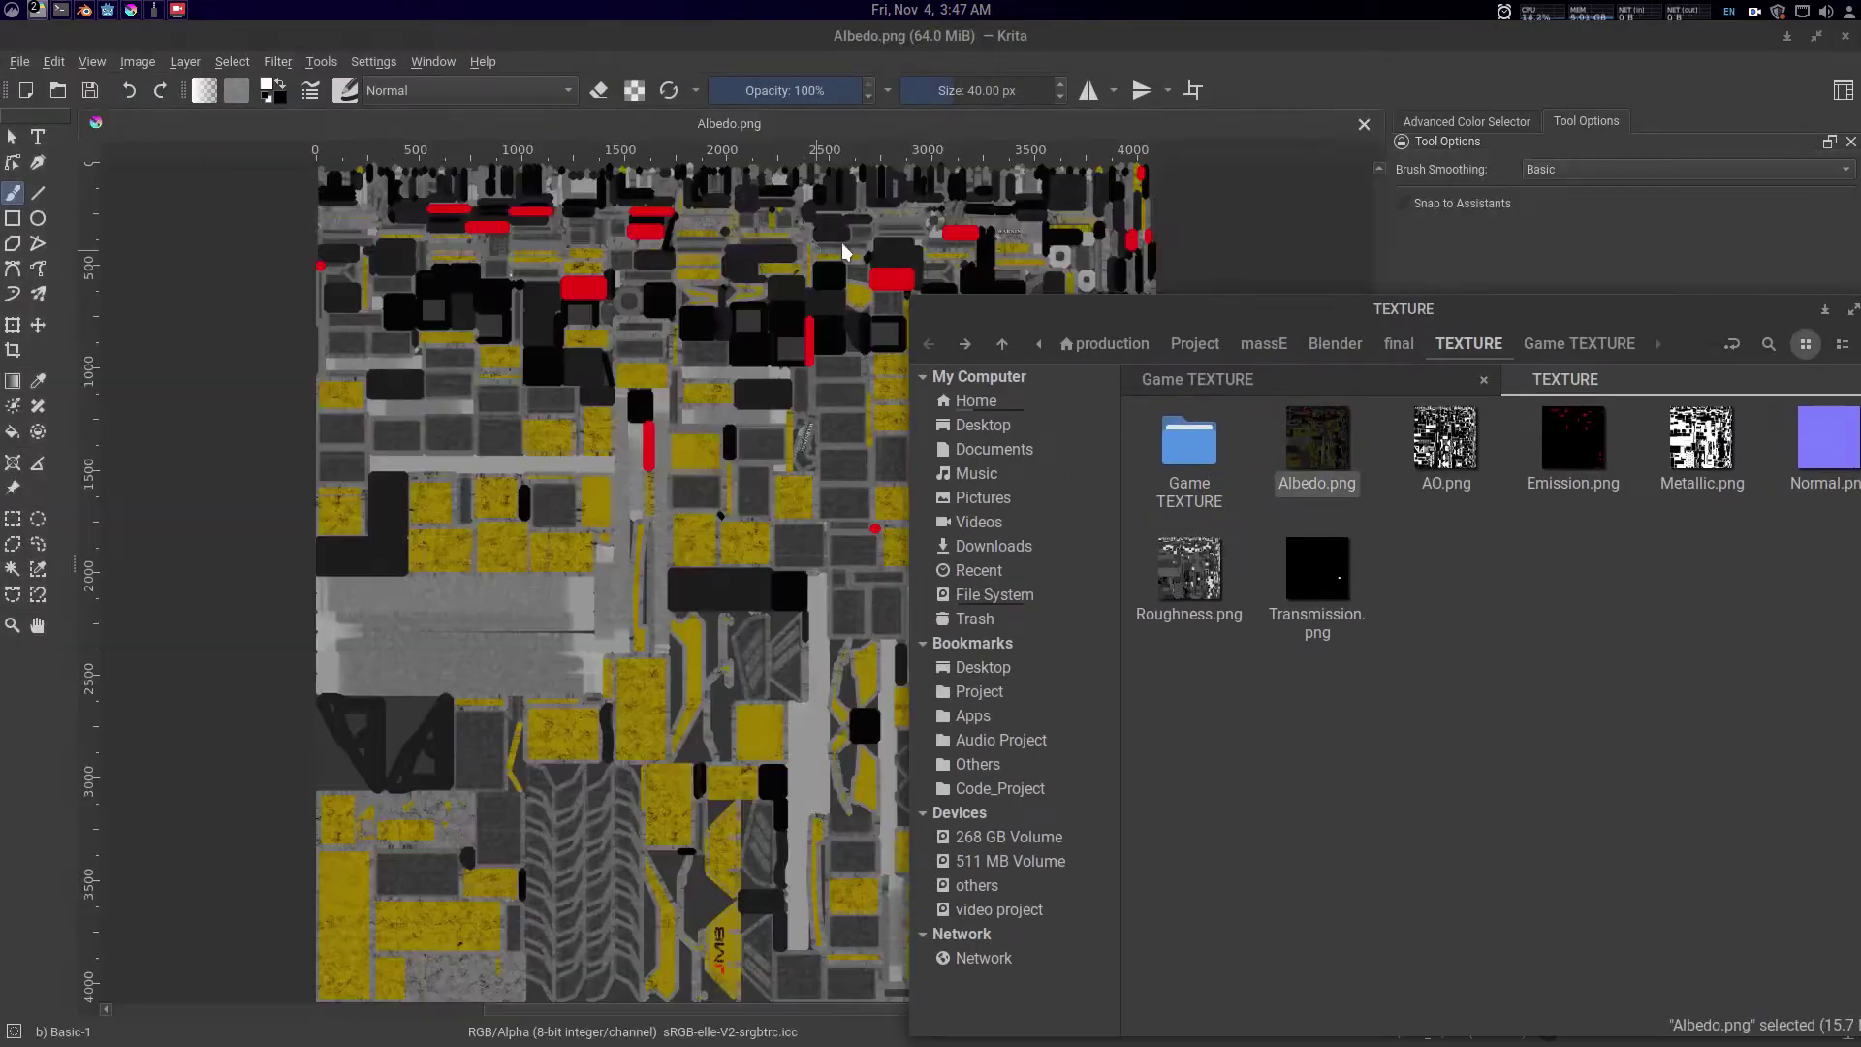
scroll(824, 373, "down", 2)
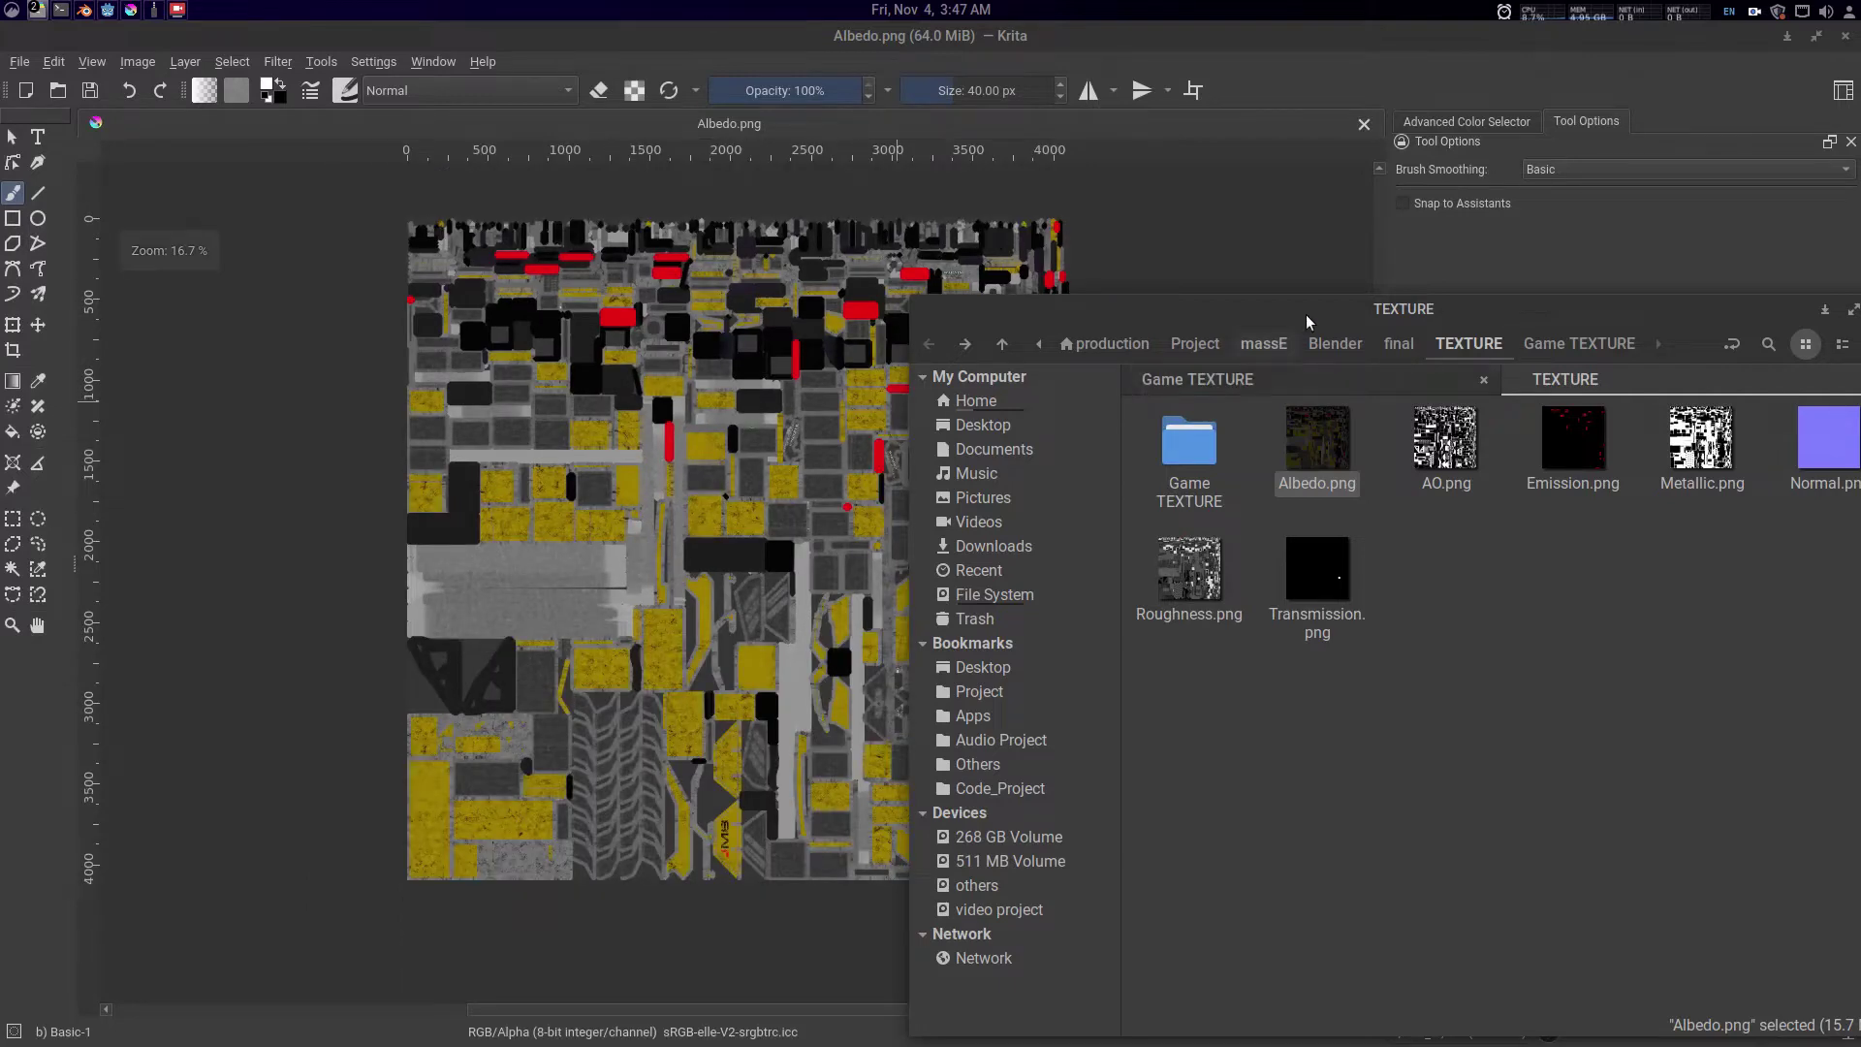
left_click_drag(1308, 320, 1860, 408)
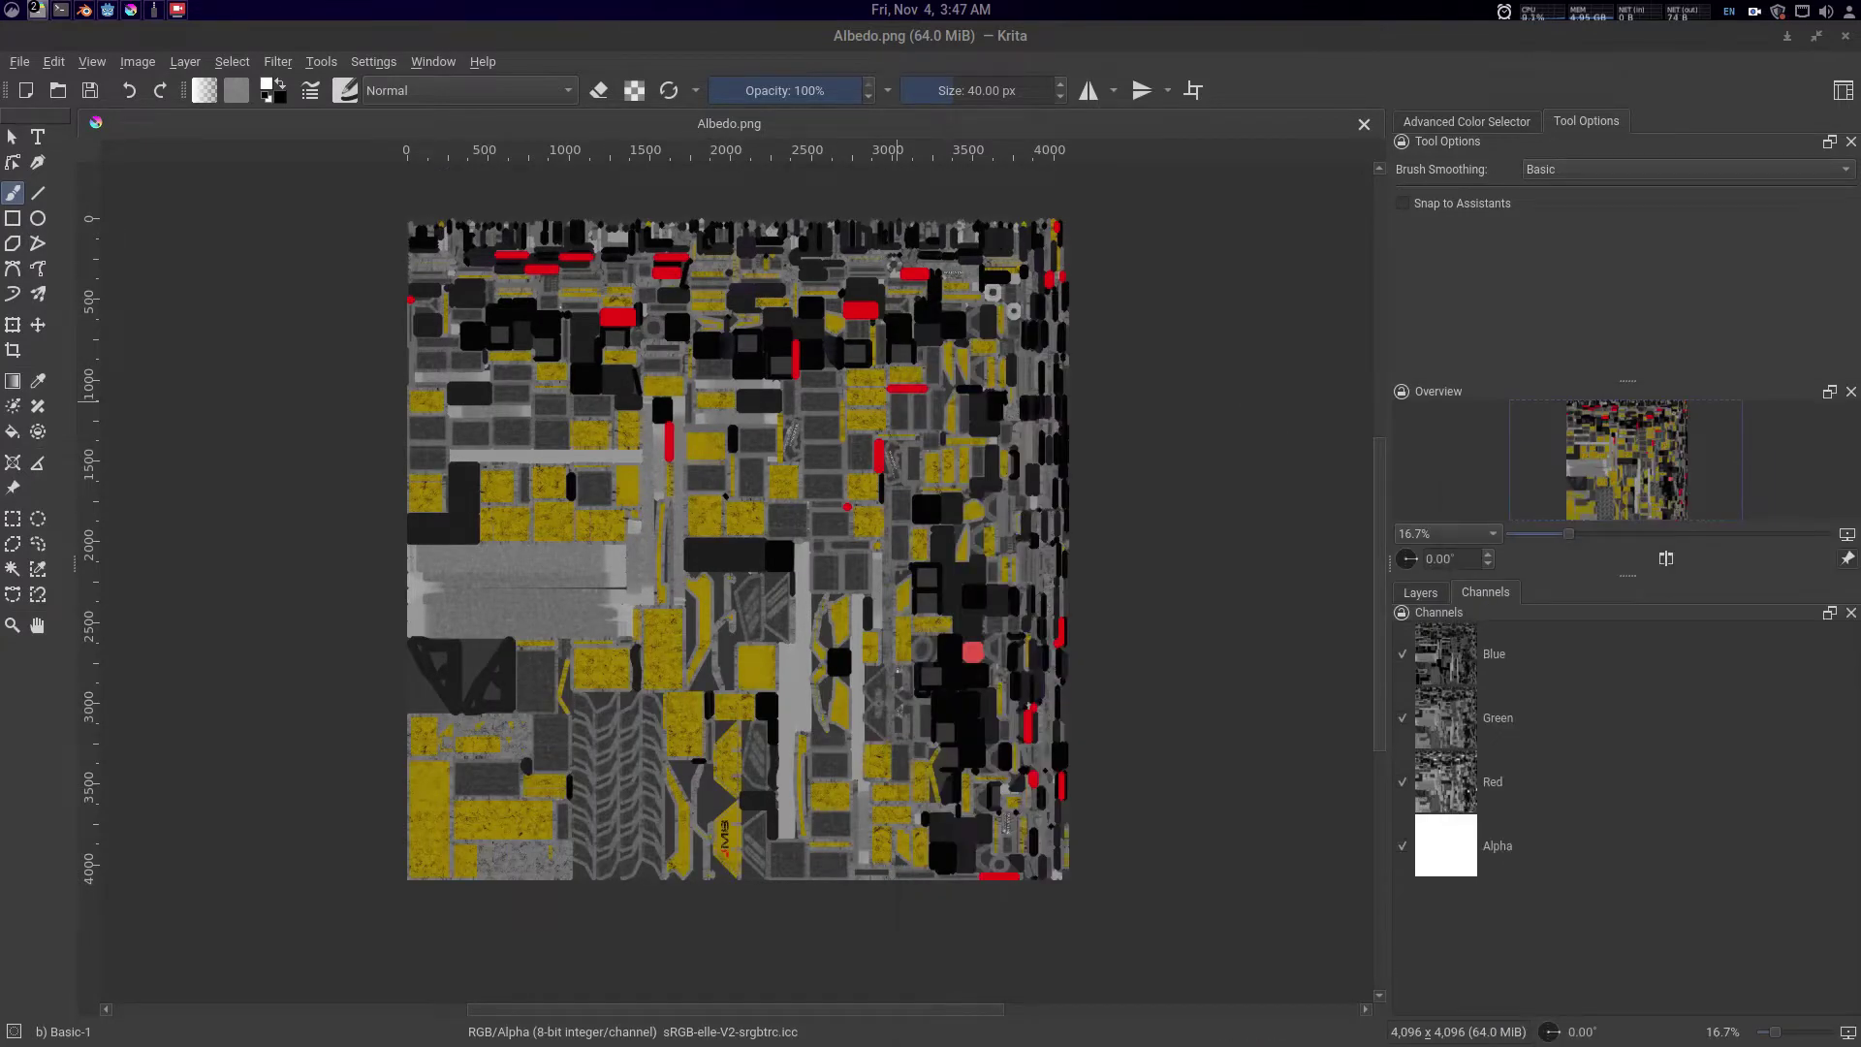
- Show the document's layers and insert AO.png from the TEXTURE folder as a new layer above Background
left_click(1425, 595)
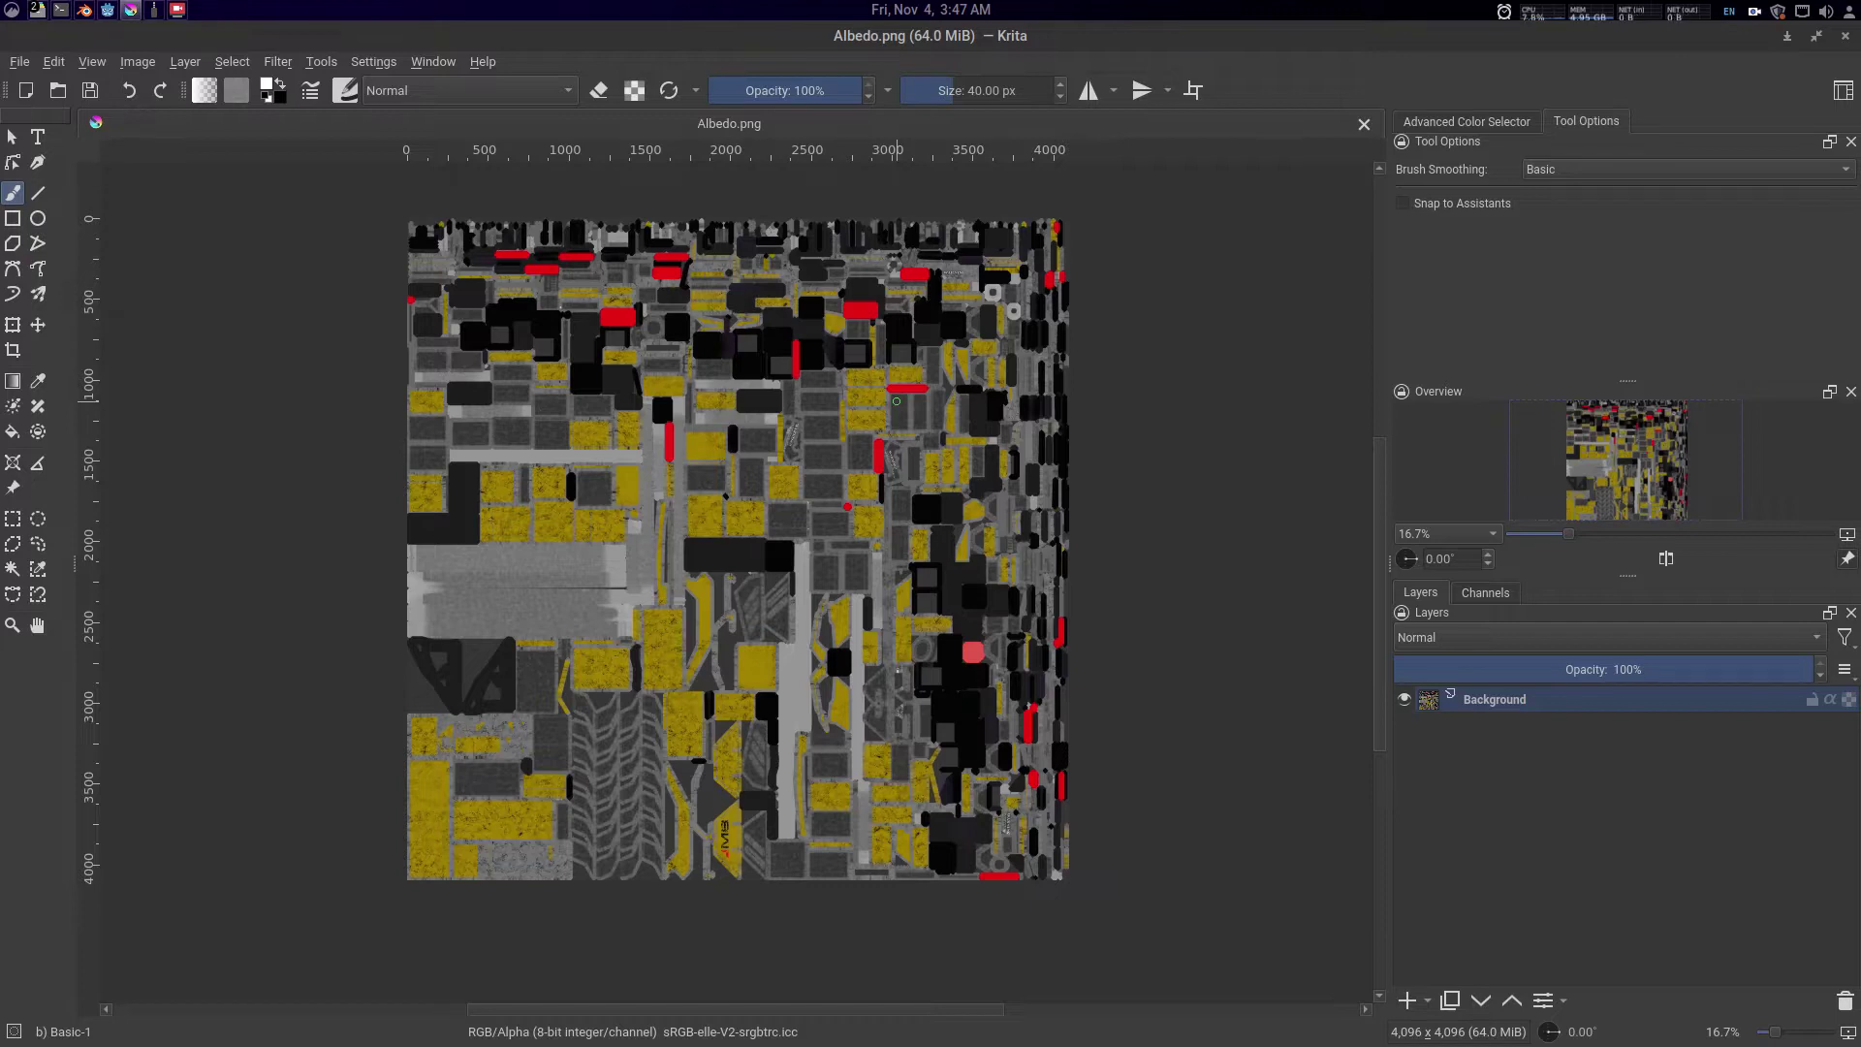
key("alt+Tab")
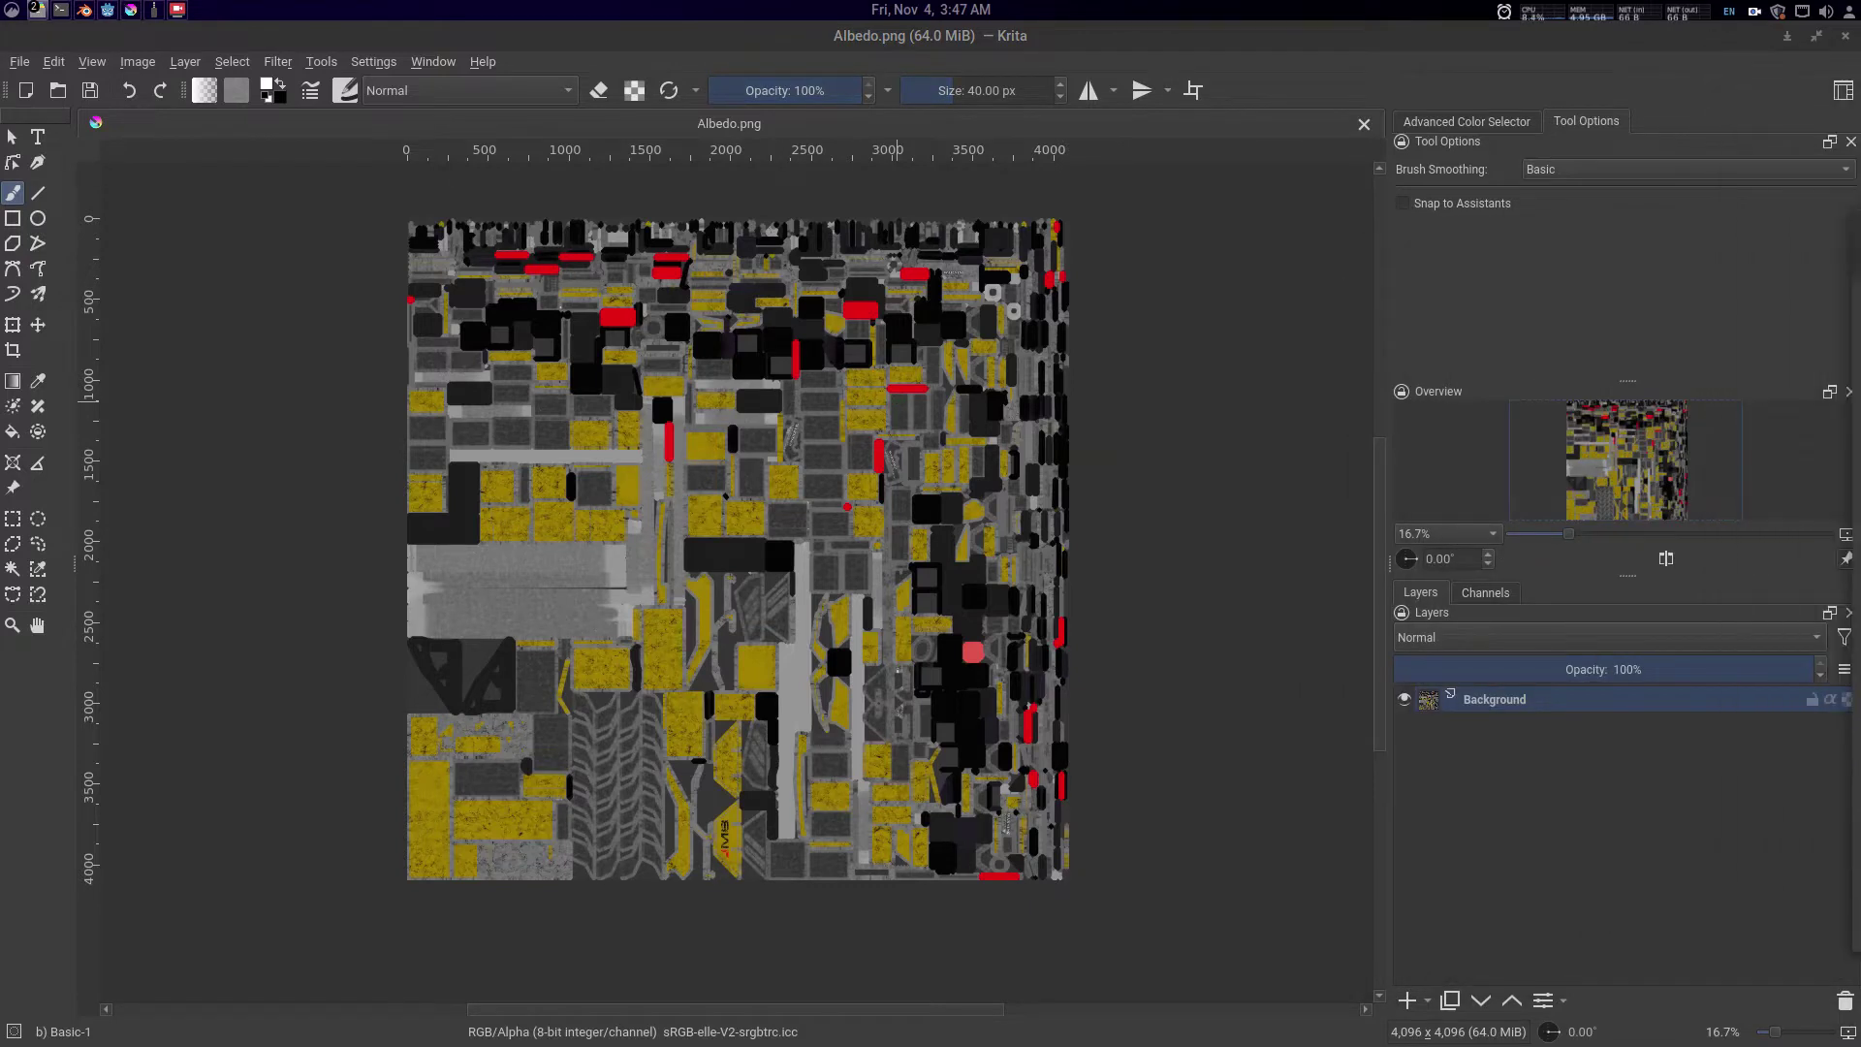
left_click_drag(1357, 461, 836, 405)
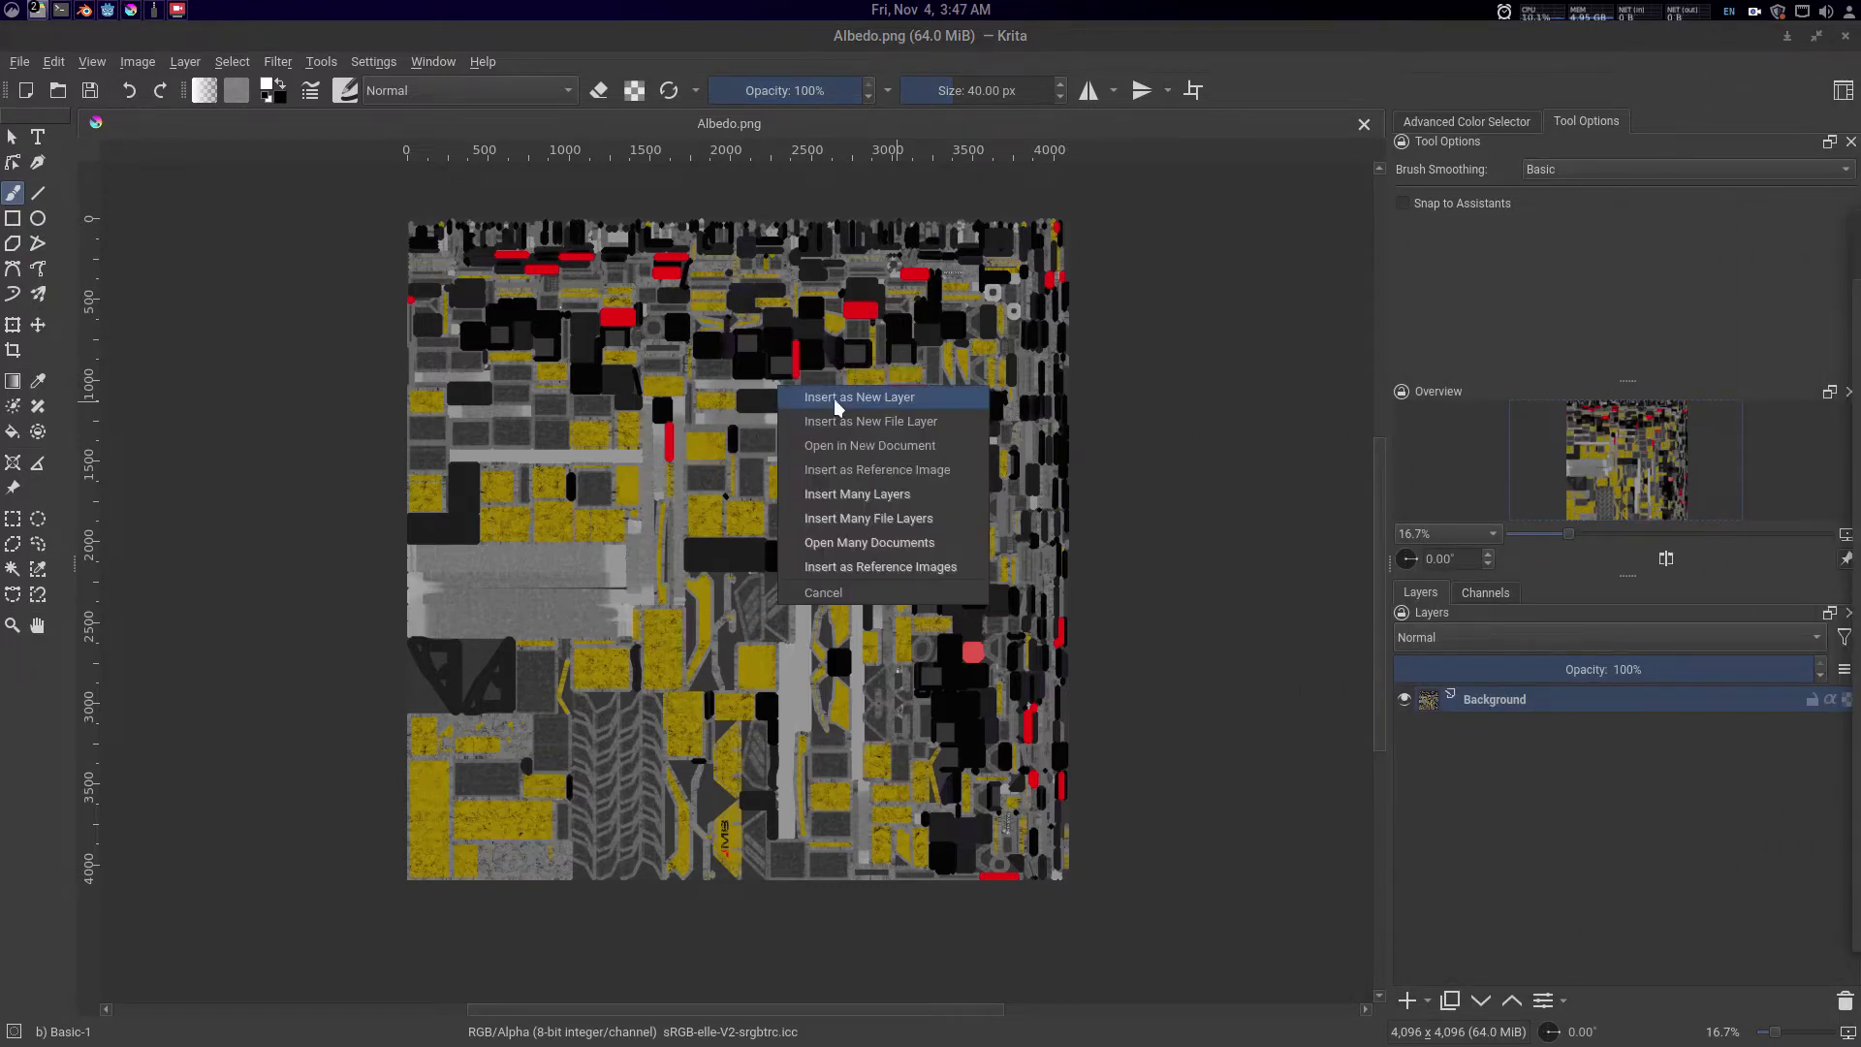
left_click(838, 405)
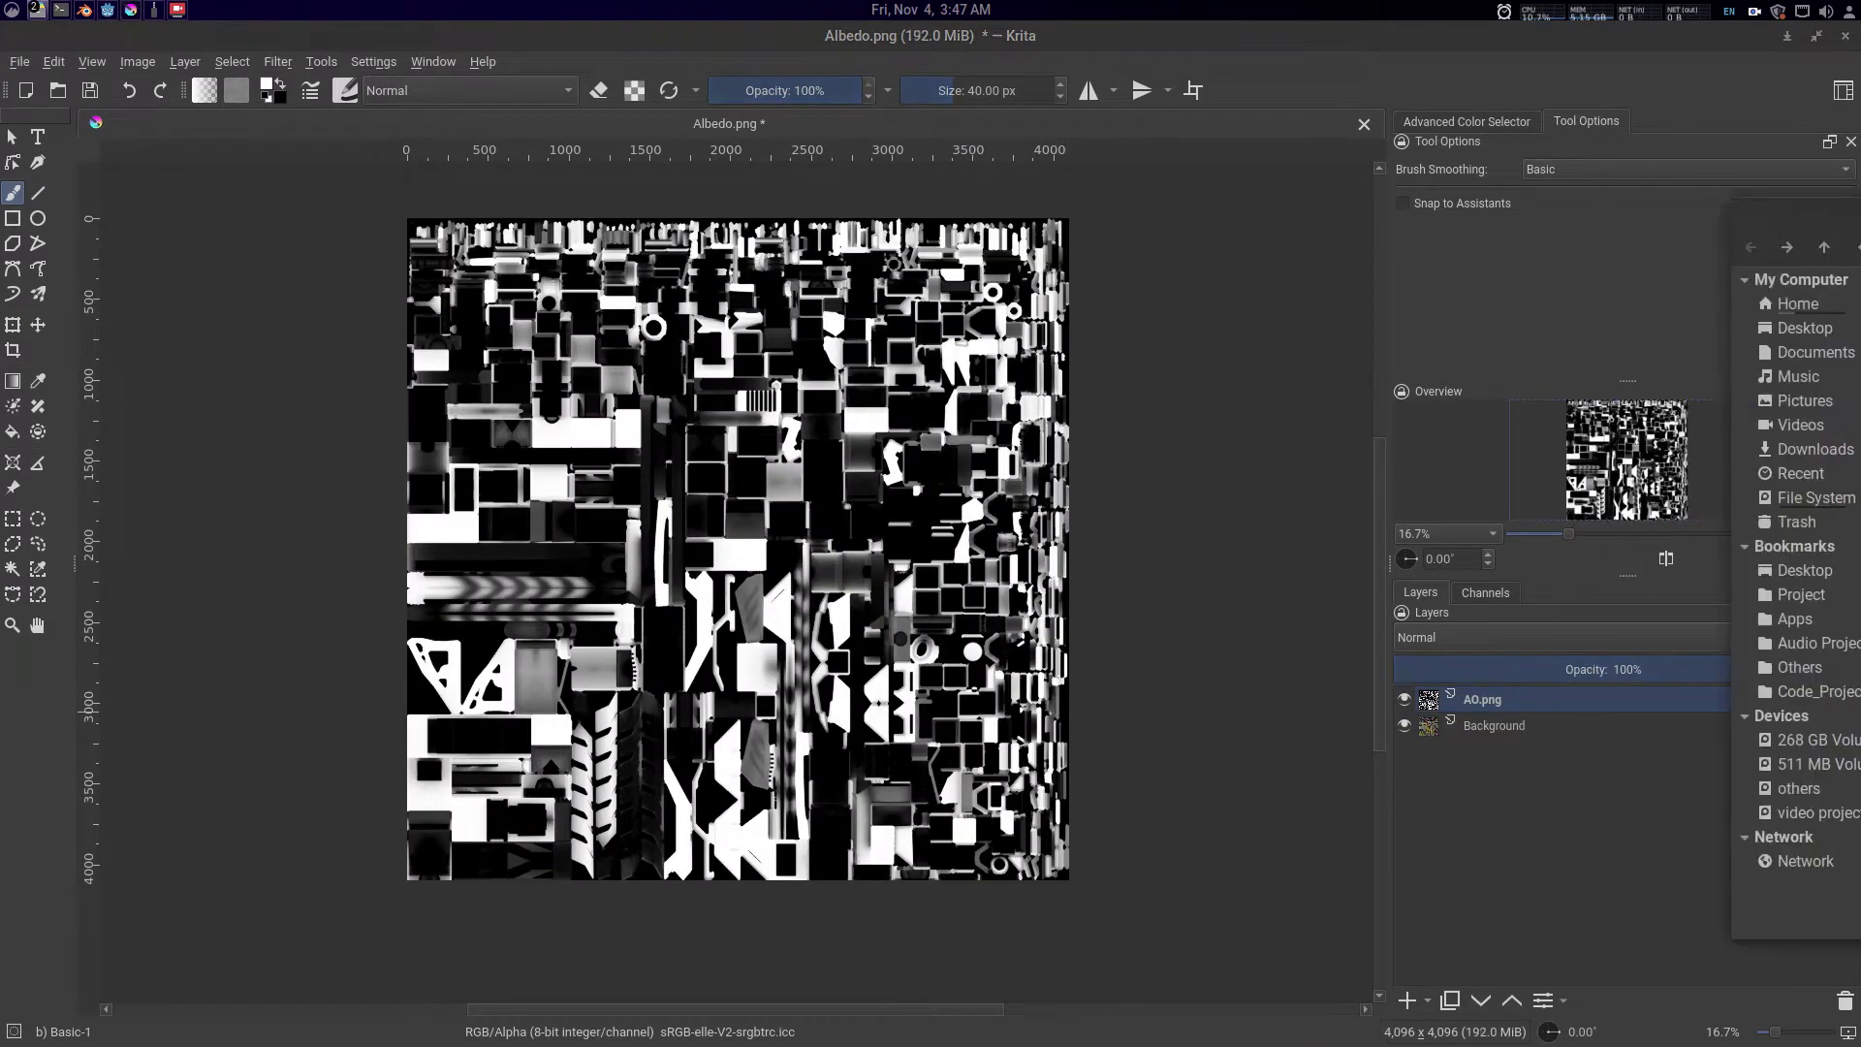
mouse_move(1860, 229)
left_mouse_down()
mouse_move(1741, 229)
mouse_move(1860, 229)
left_mouse_up()
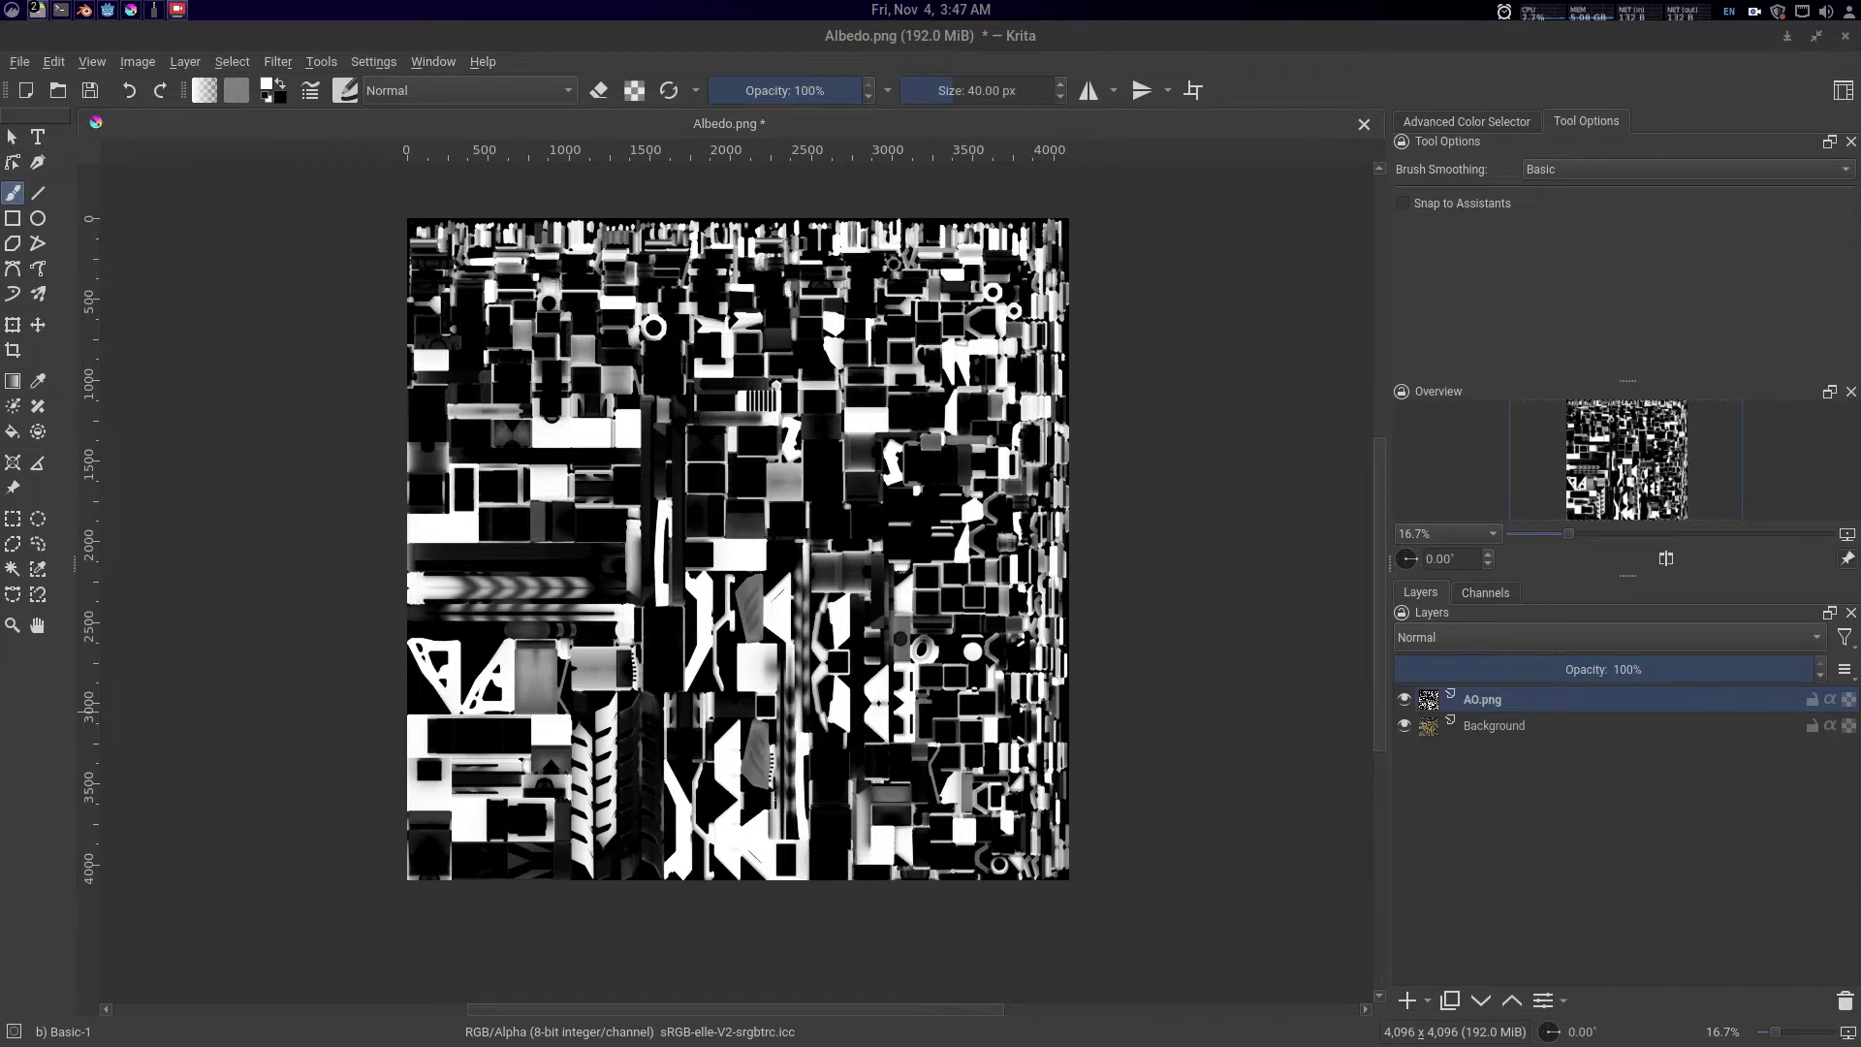
- Insert Roughness.png and Metallic.png from the TEXTURE folder as new layers above the AO.png layer
left_click_drag(1860, 499, 831, 501)
left_click(904, 515)
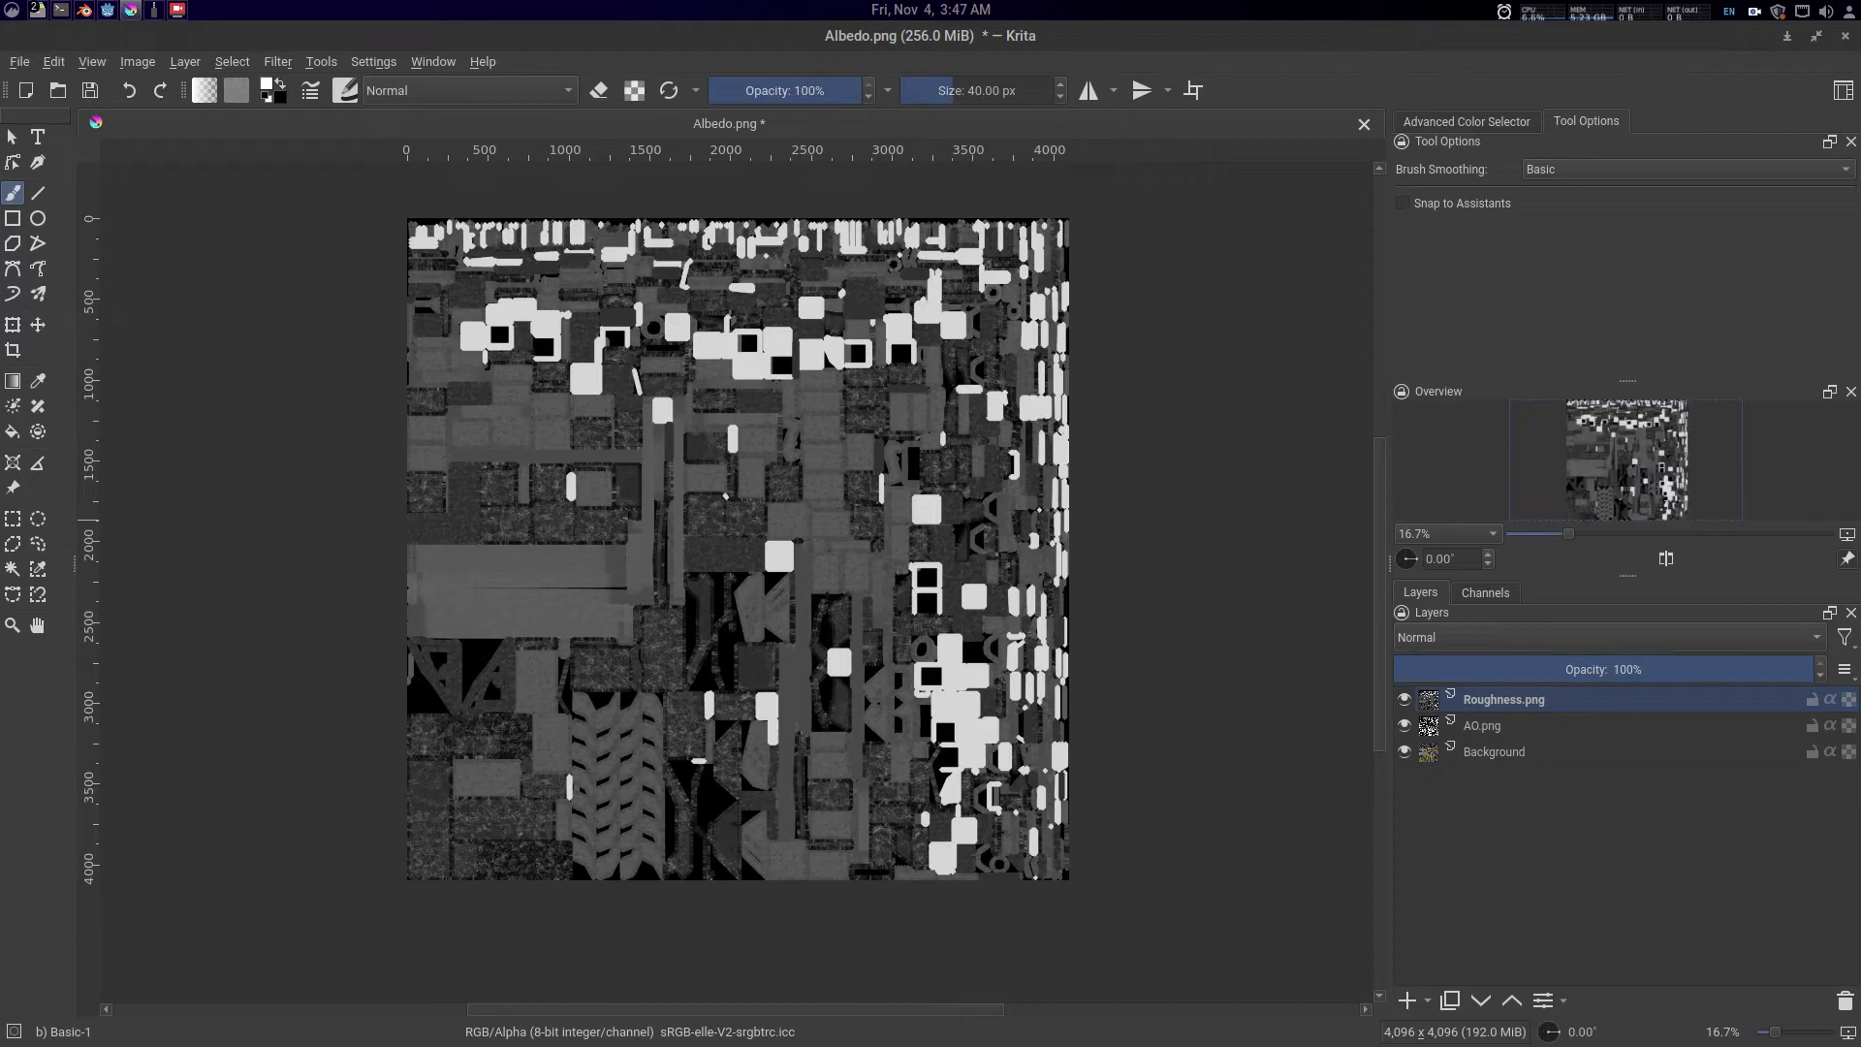
left_click_drag(1860, 486, 828, 457)
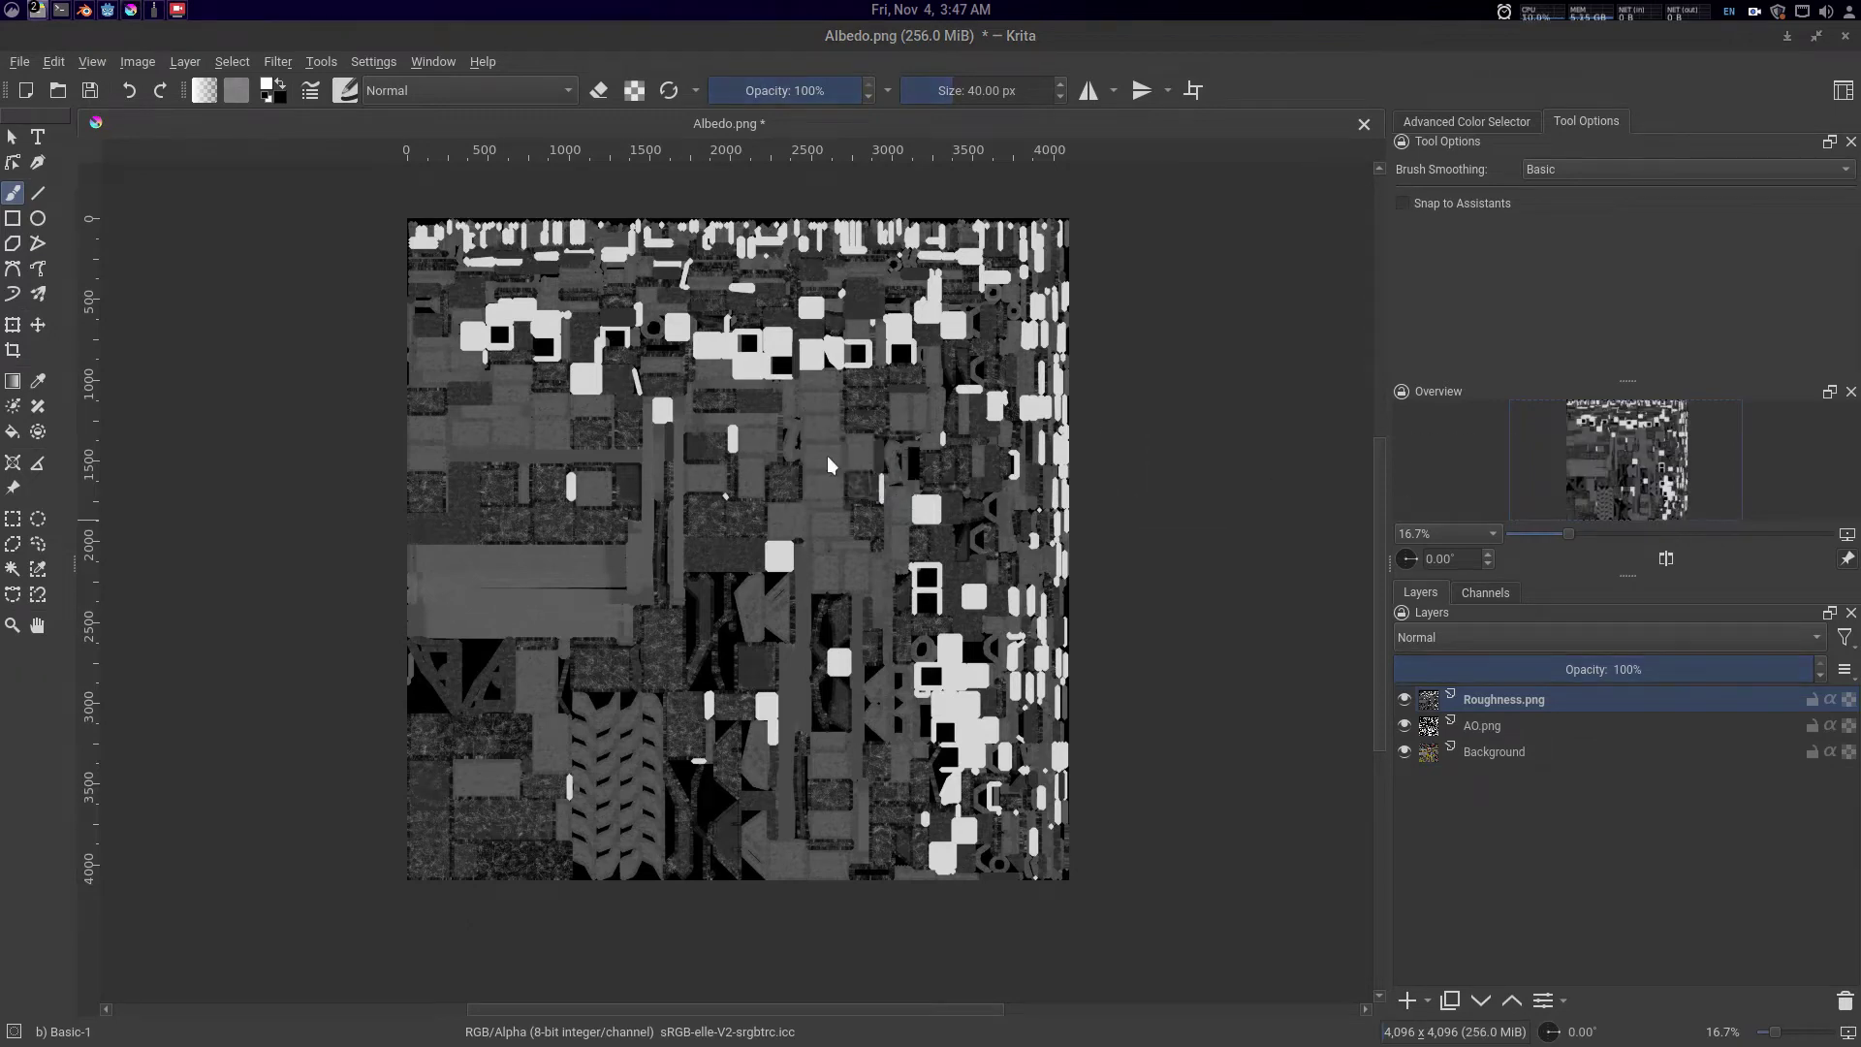
left_click(873, 468)
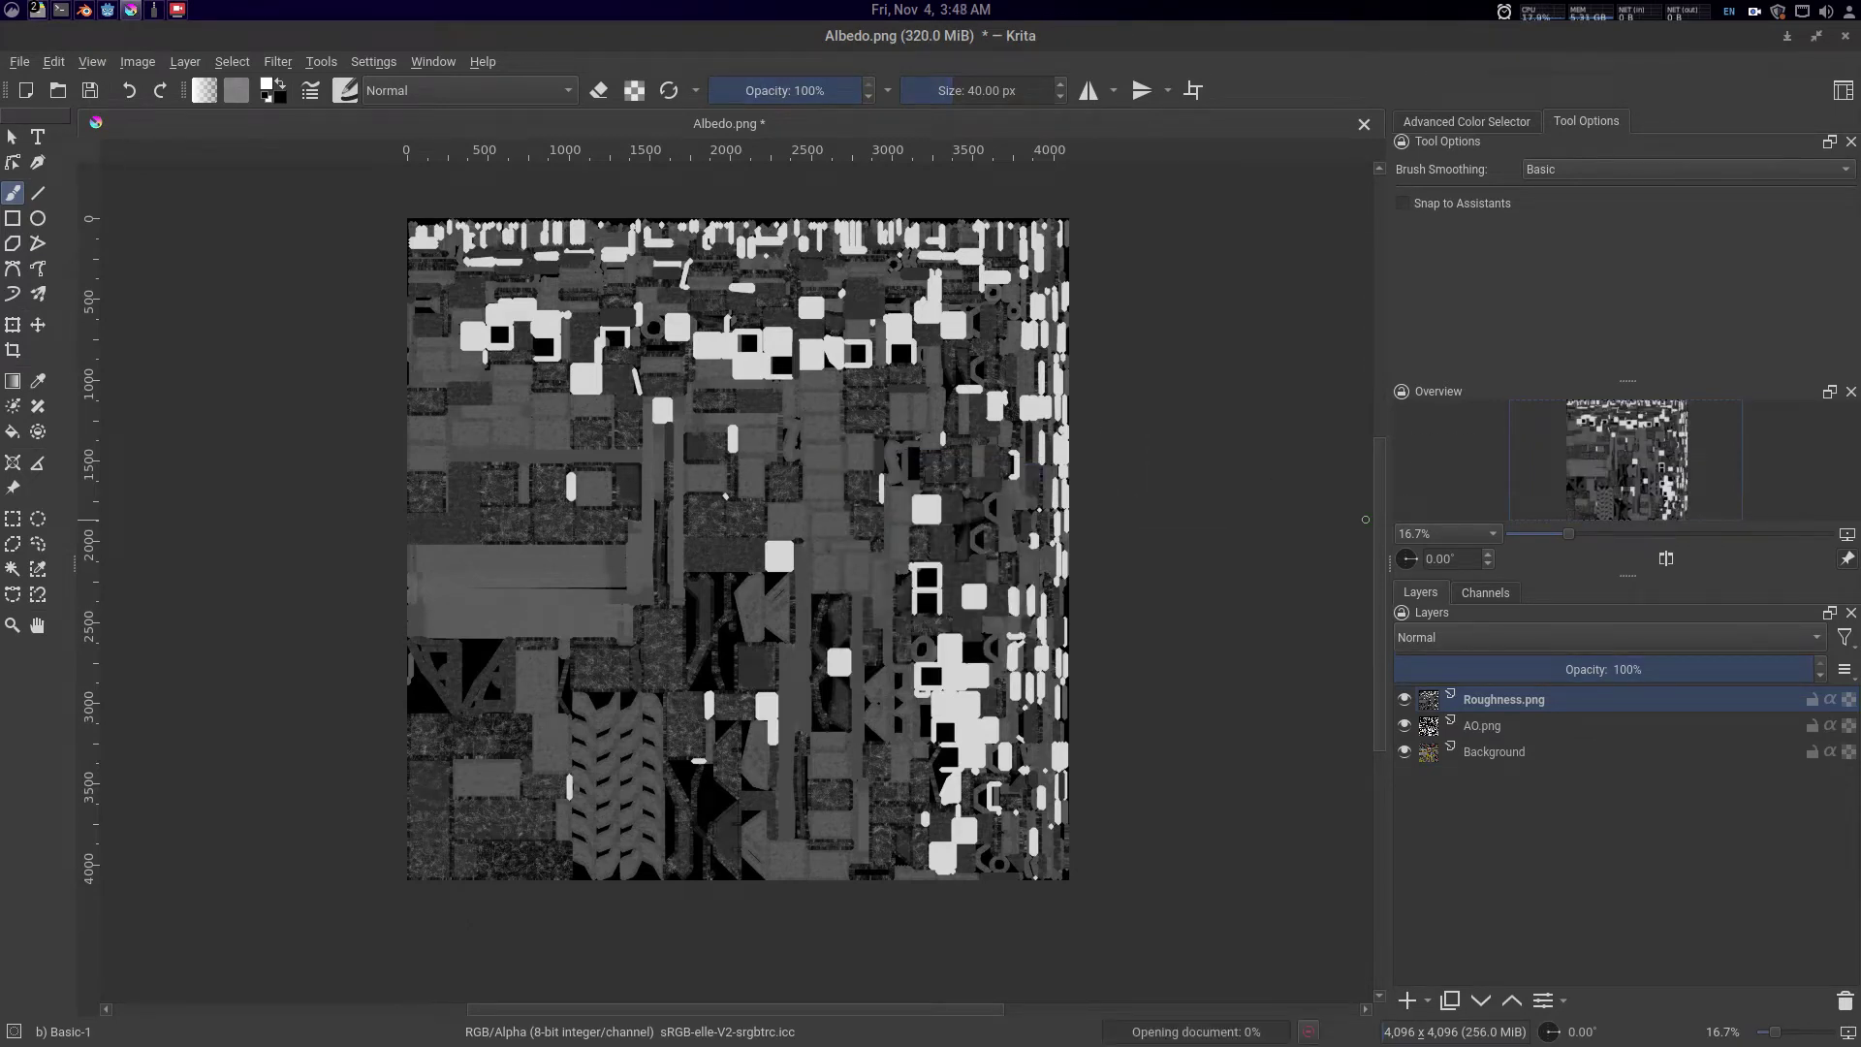
- Delete the Background layer holding the albedo image, keeping only the AO, roughness and metallic layers
left_click(1499, 782)
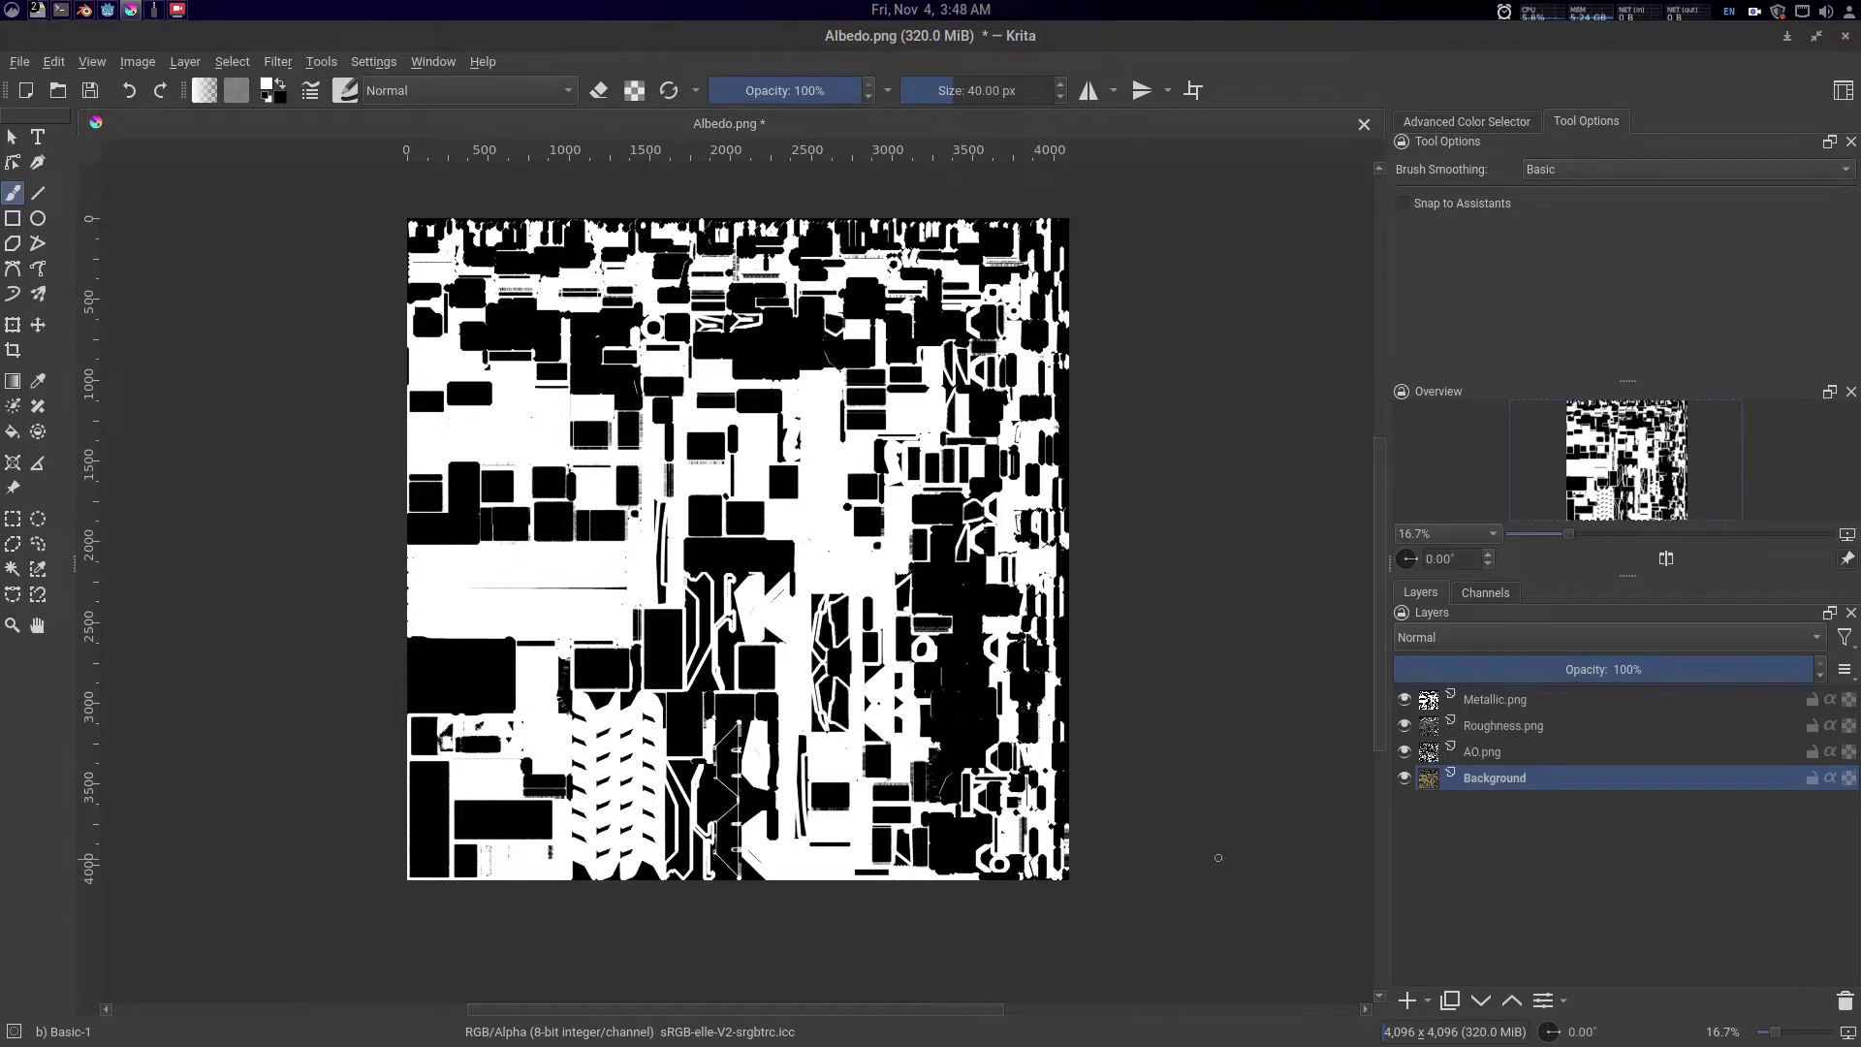
left_click(1501, 753)
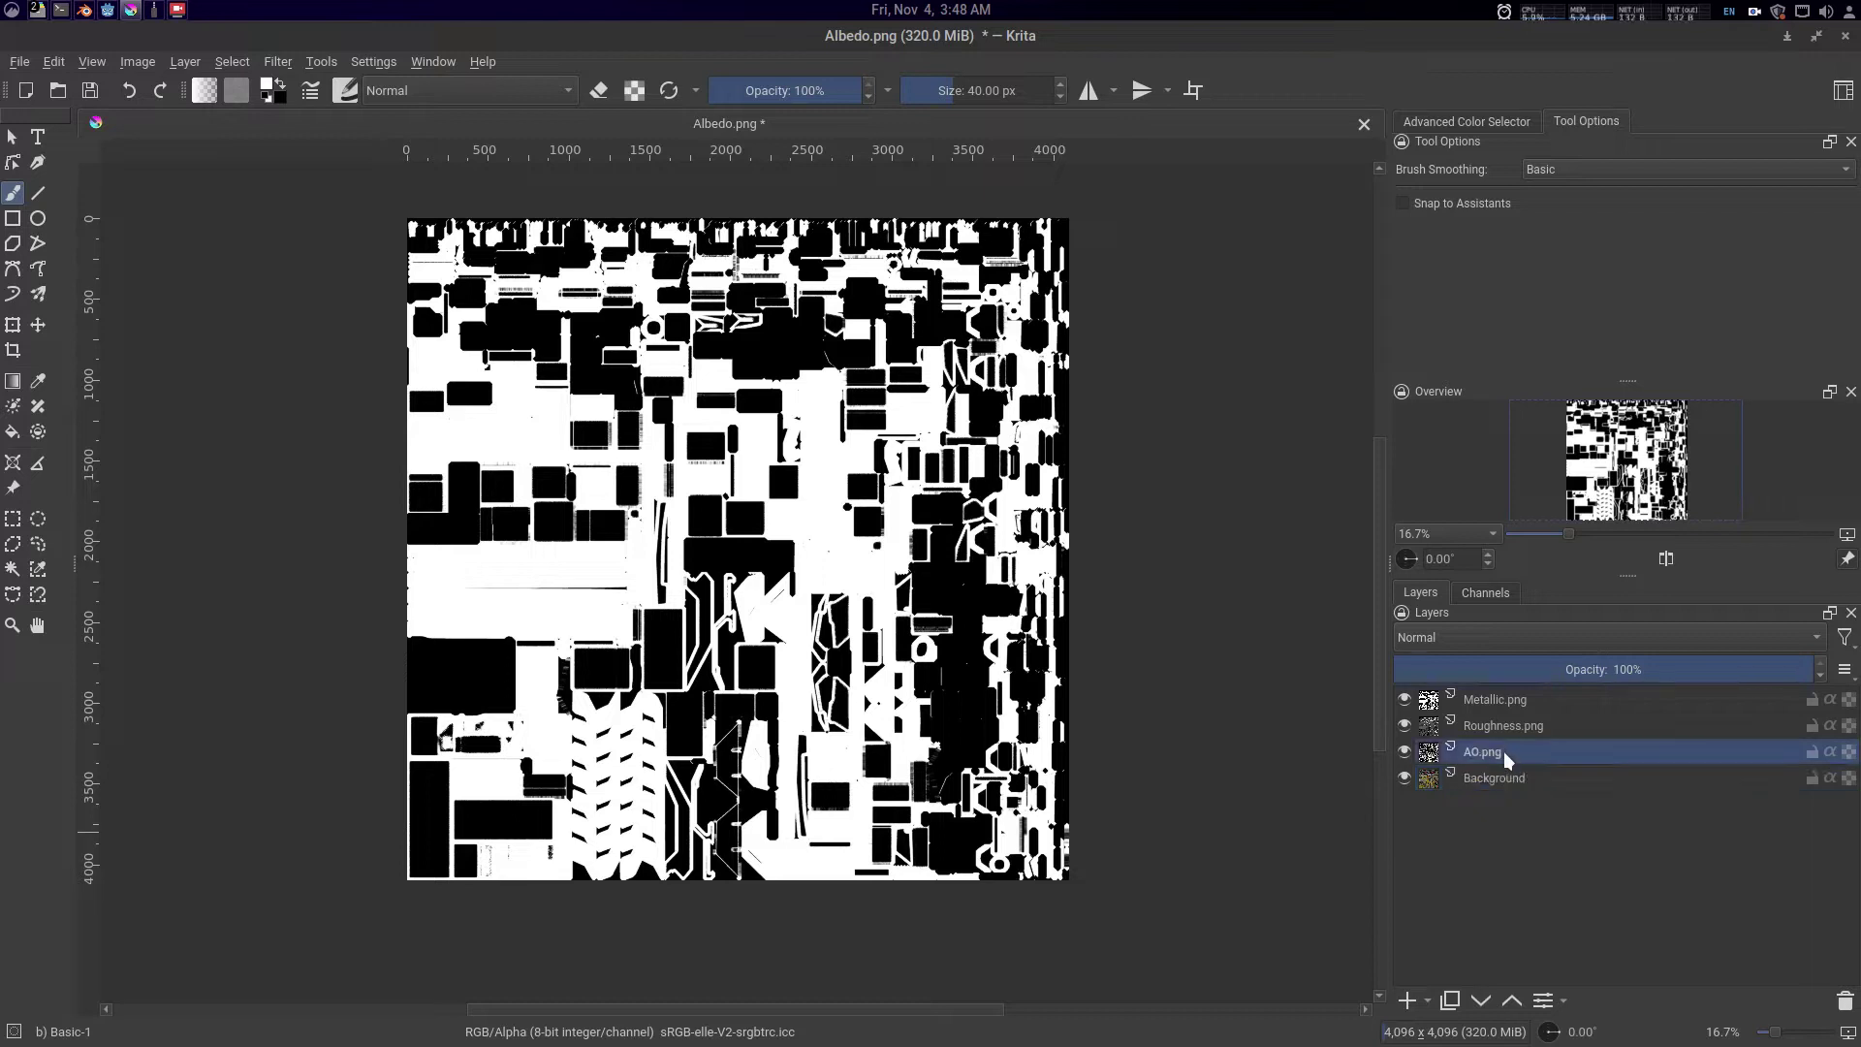
left_click(1495, 775)
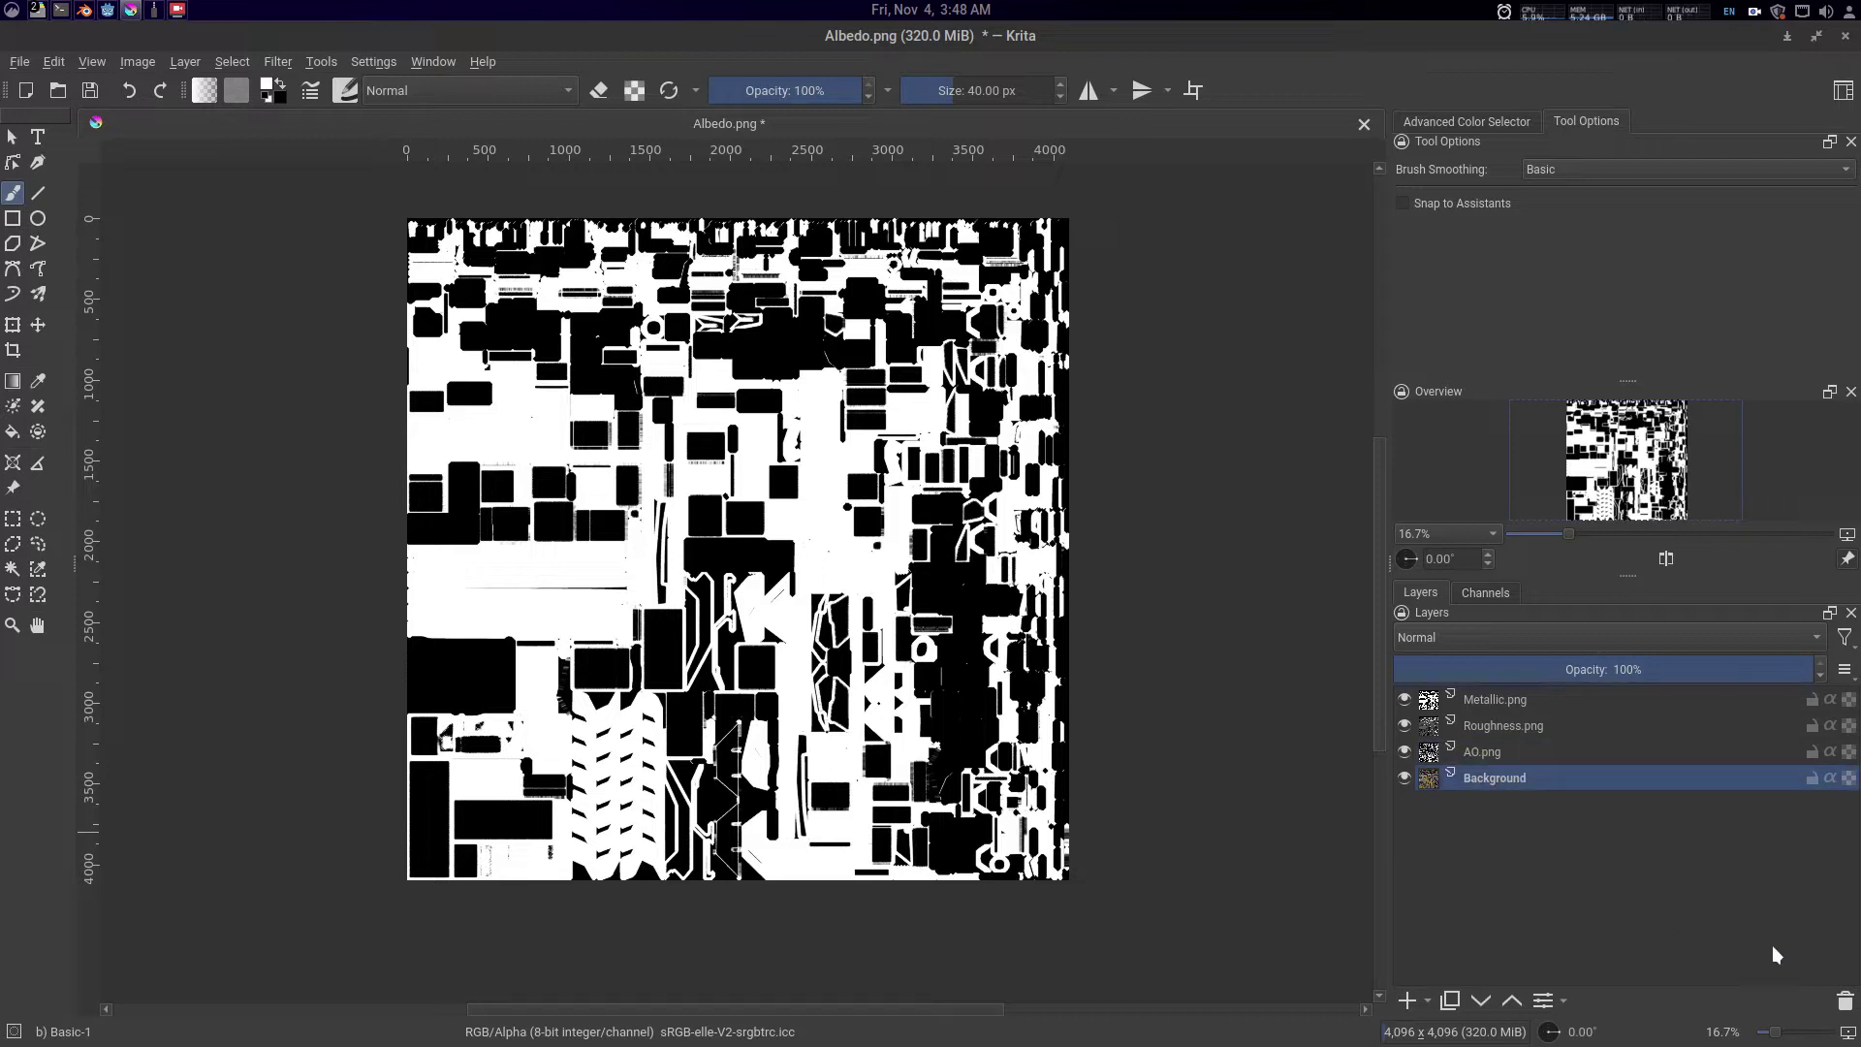
left_click(1845, 999)
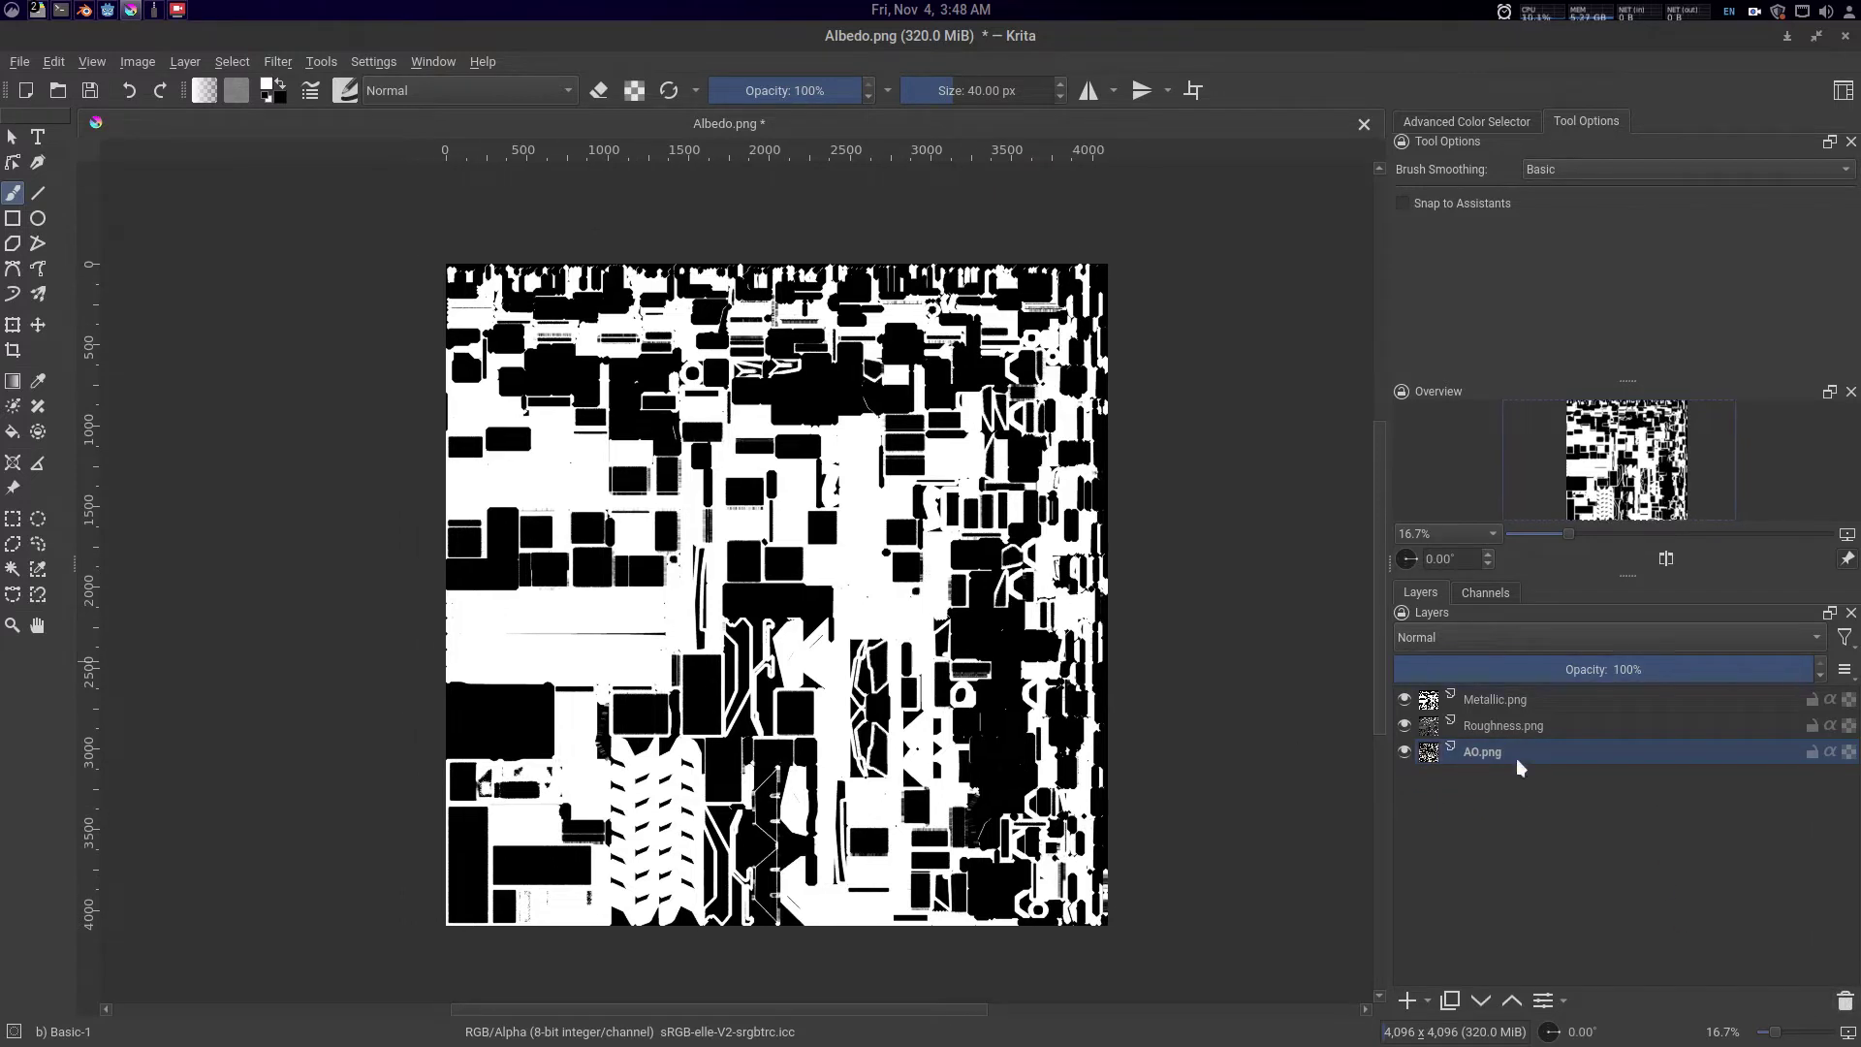
- Examine the image's colour space properties and the available colour models, leaving the document on RGB/Alpha
left_click(137, 61)
left_click(169, 105)
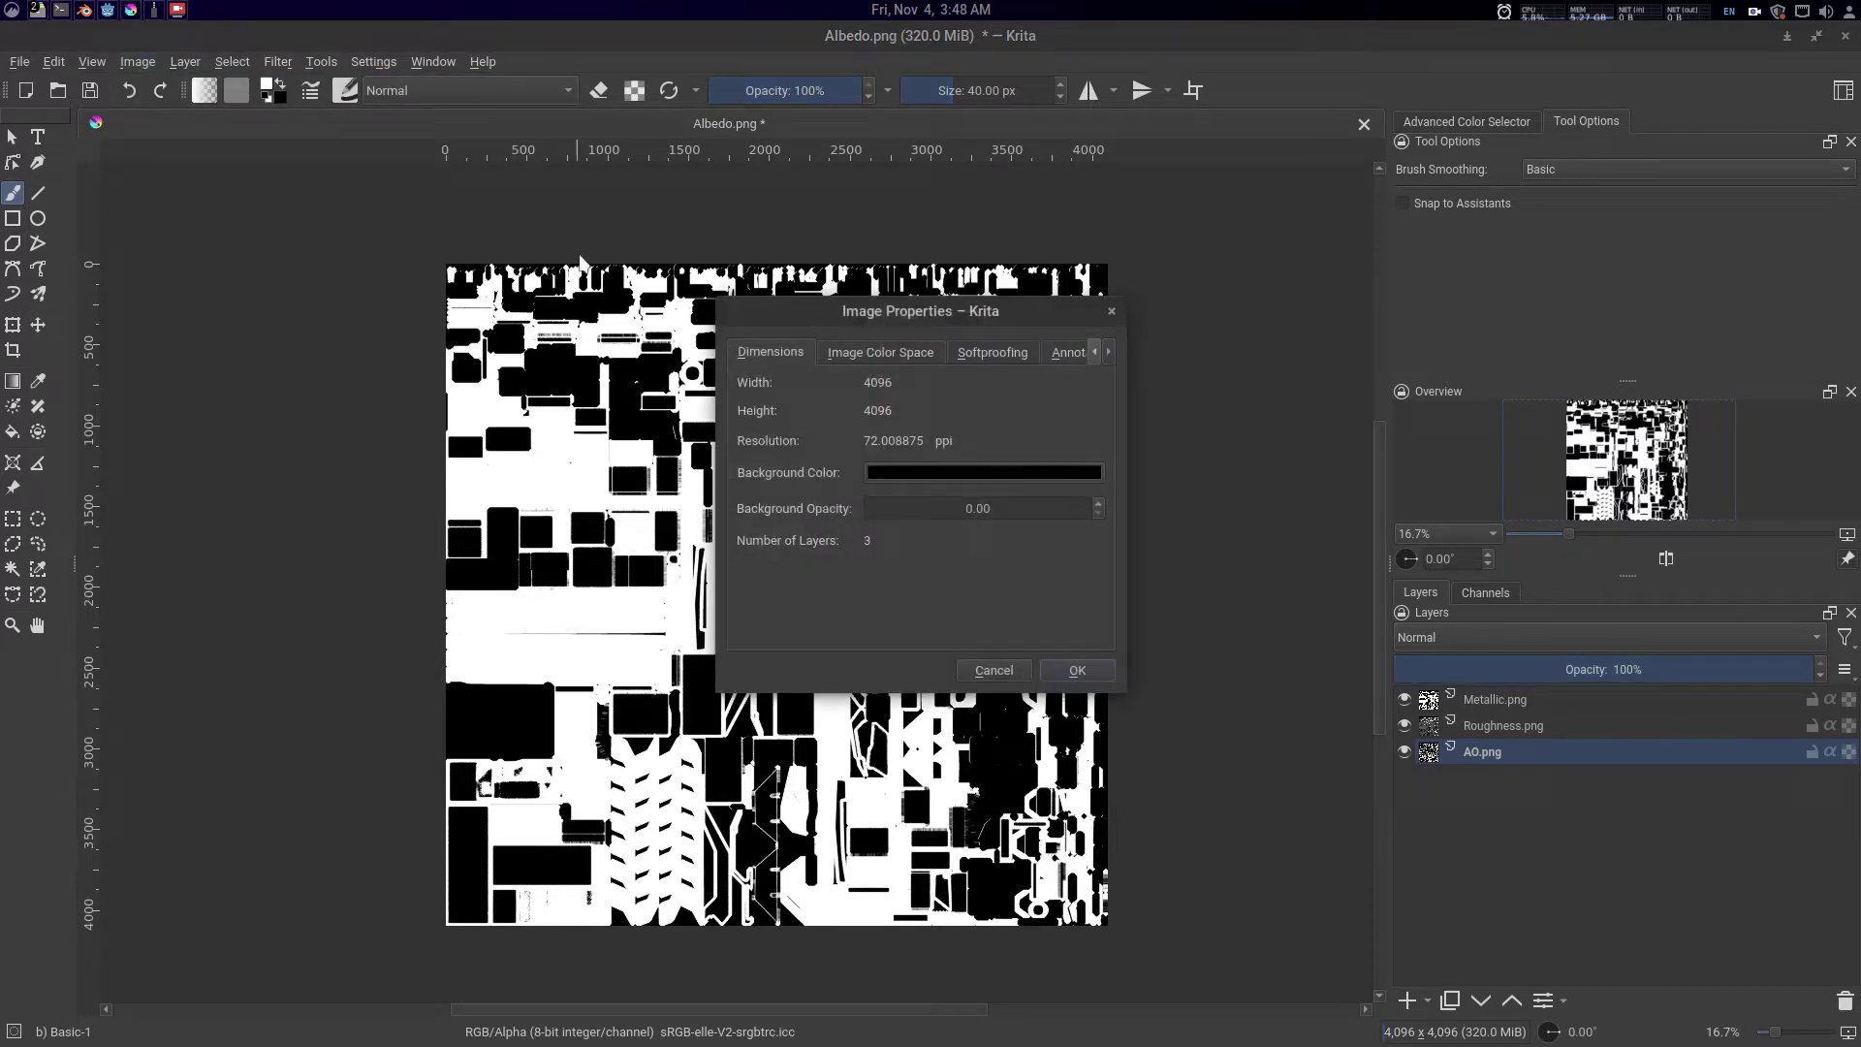
left_click(897, 355)
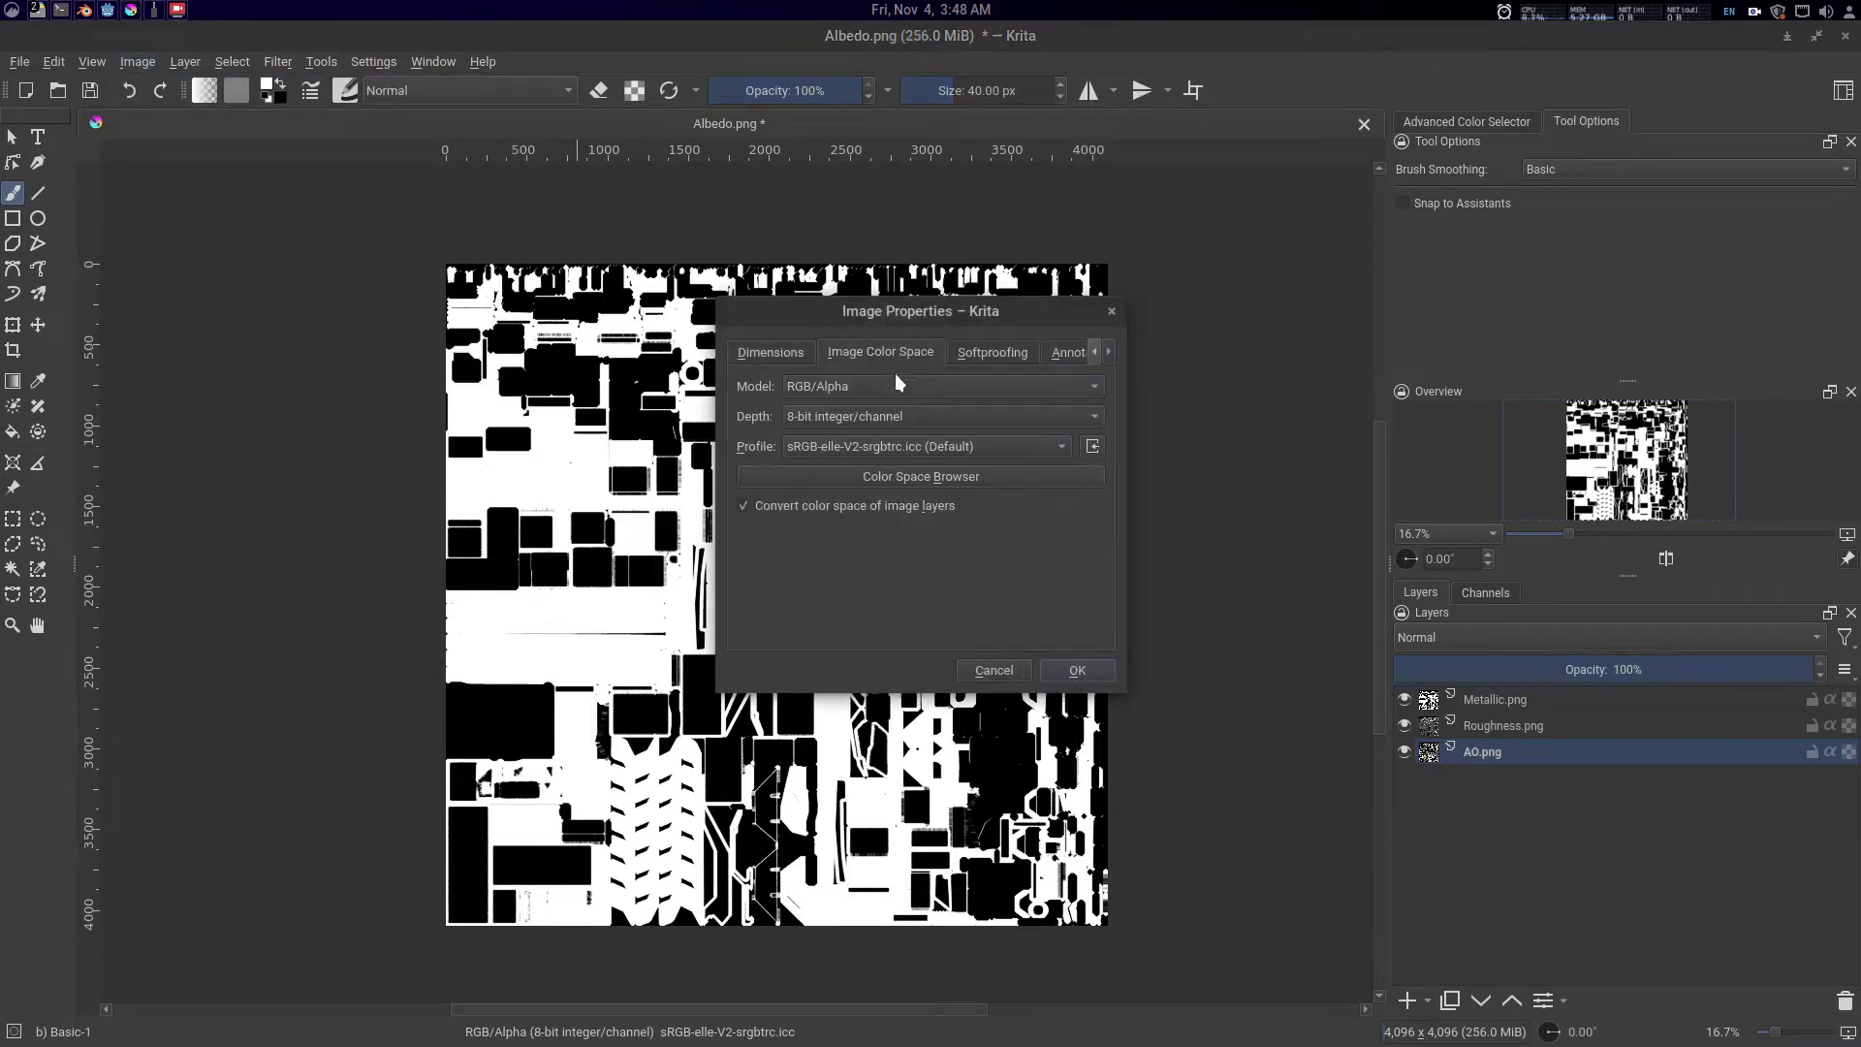
left_click(839, 389)
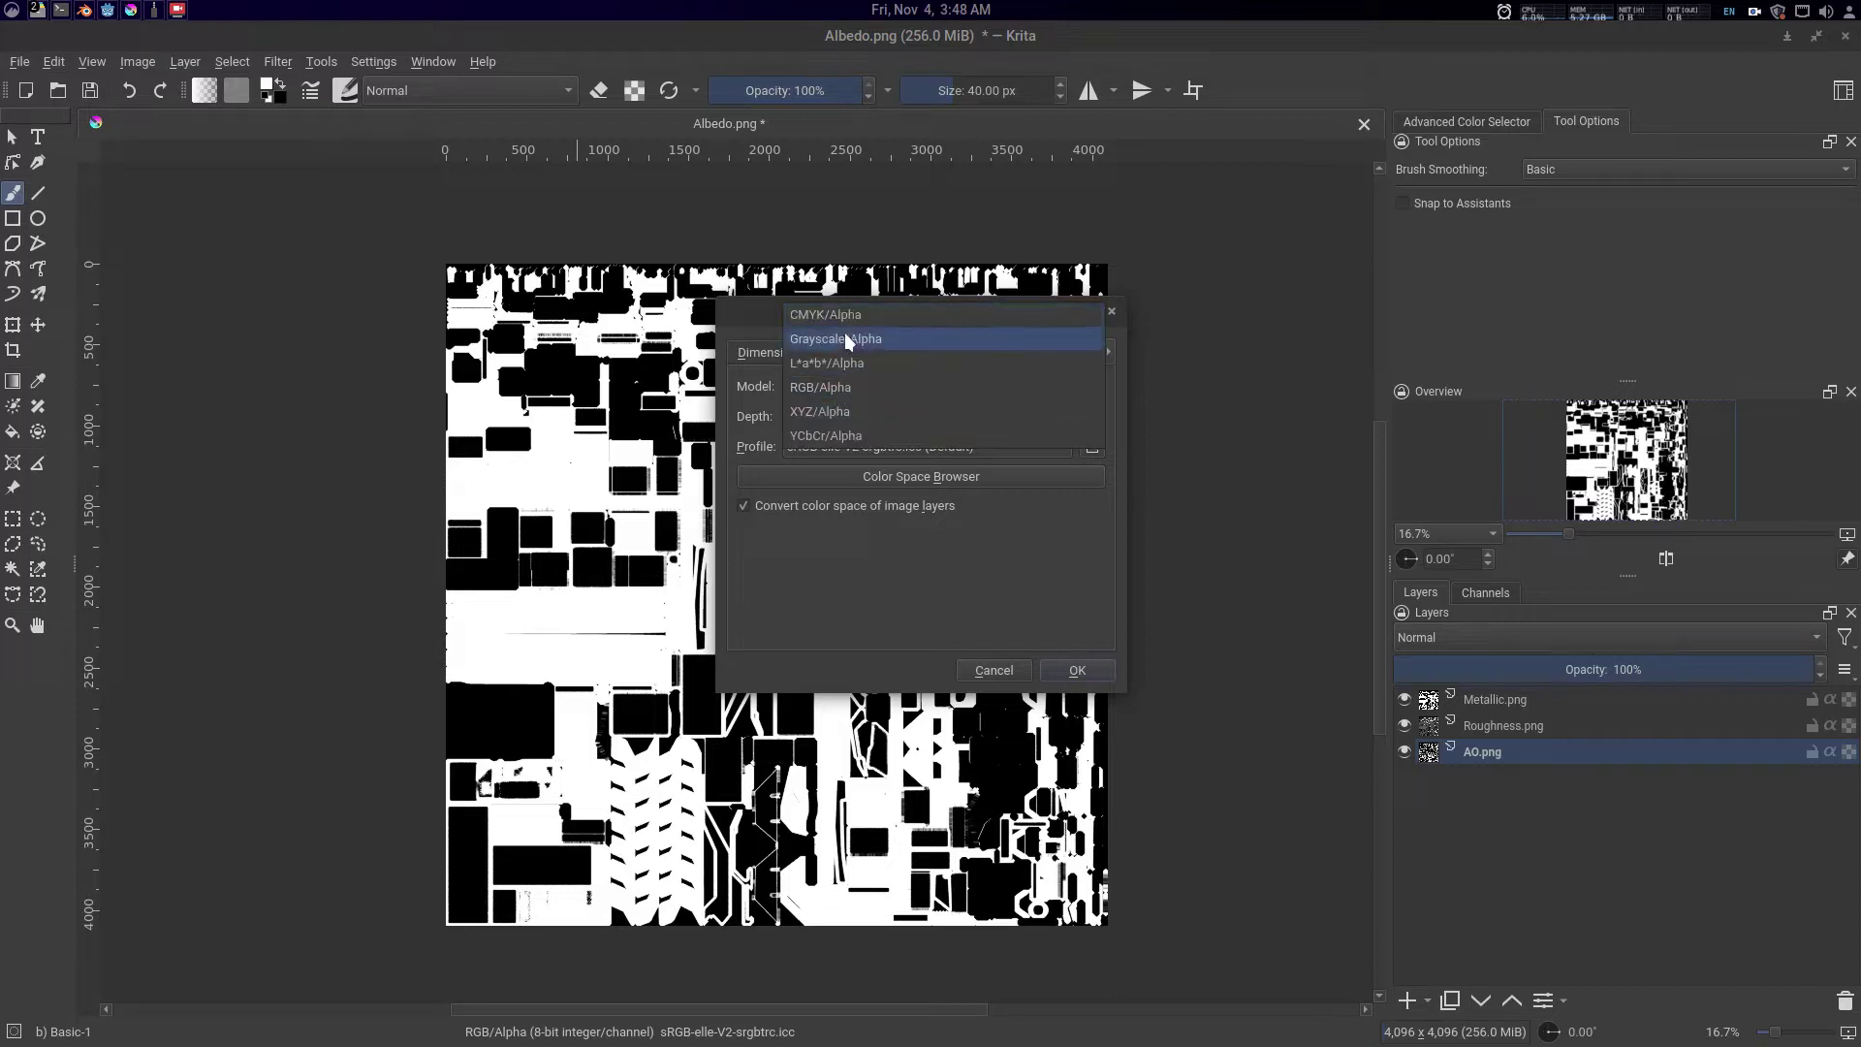
left_click(737, 310)
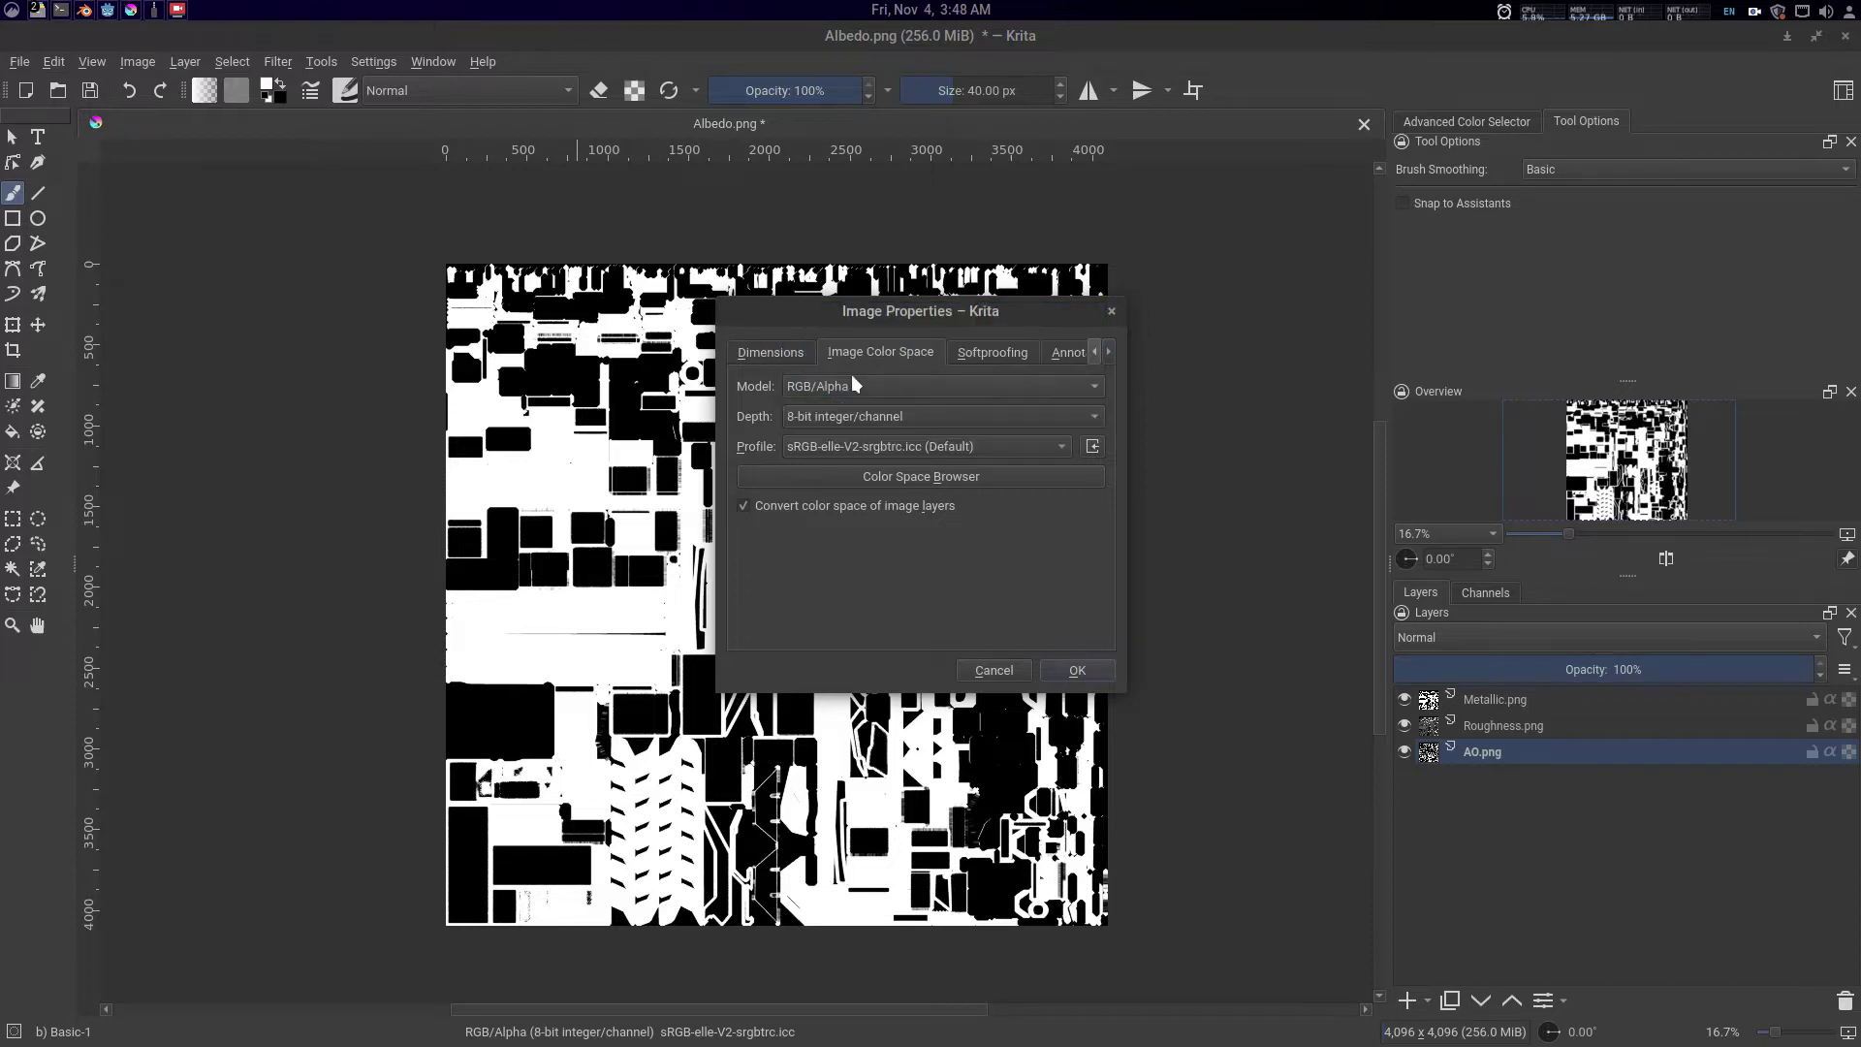
left_click(995, 671)
- Move the AO.png layer to the top of the layer stack, above Metallic.png and Roughness.png
left_click_drag(975, 730, 1040, 717)
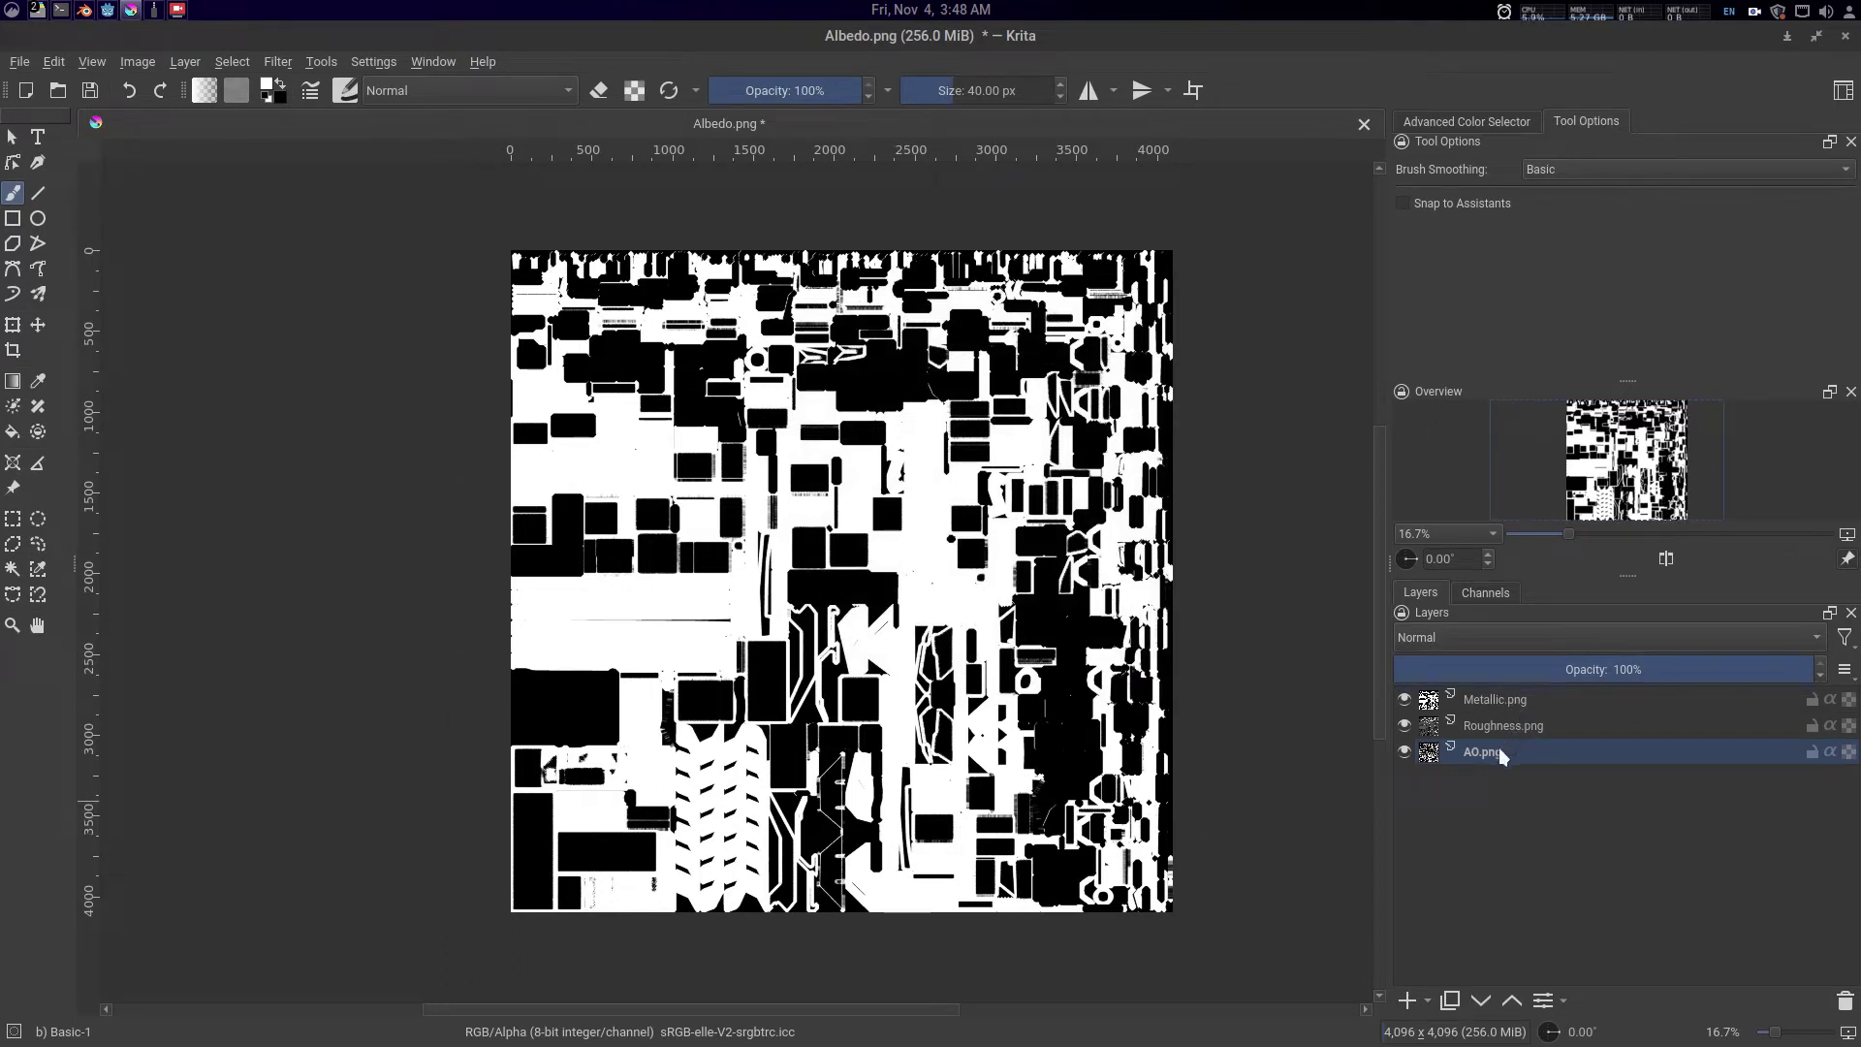
left_click(1508, 1001)
left_click(1508, 1000)
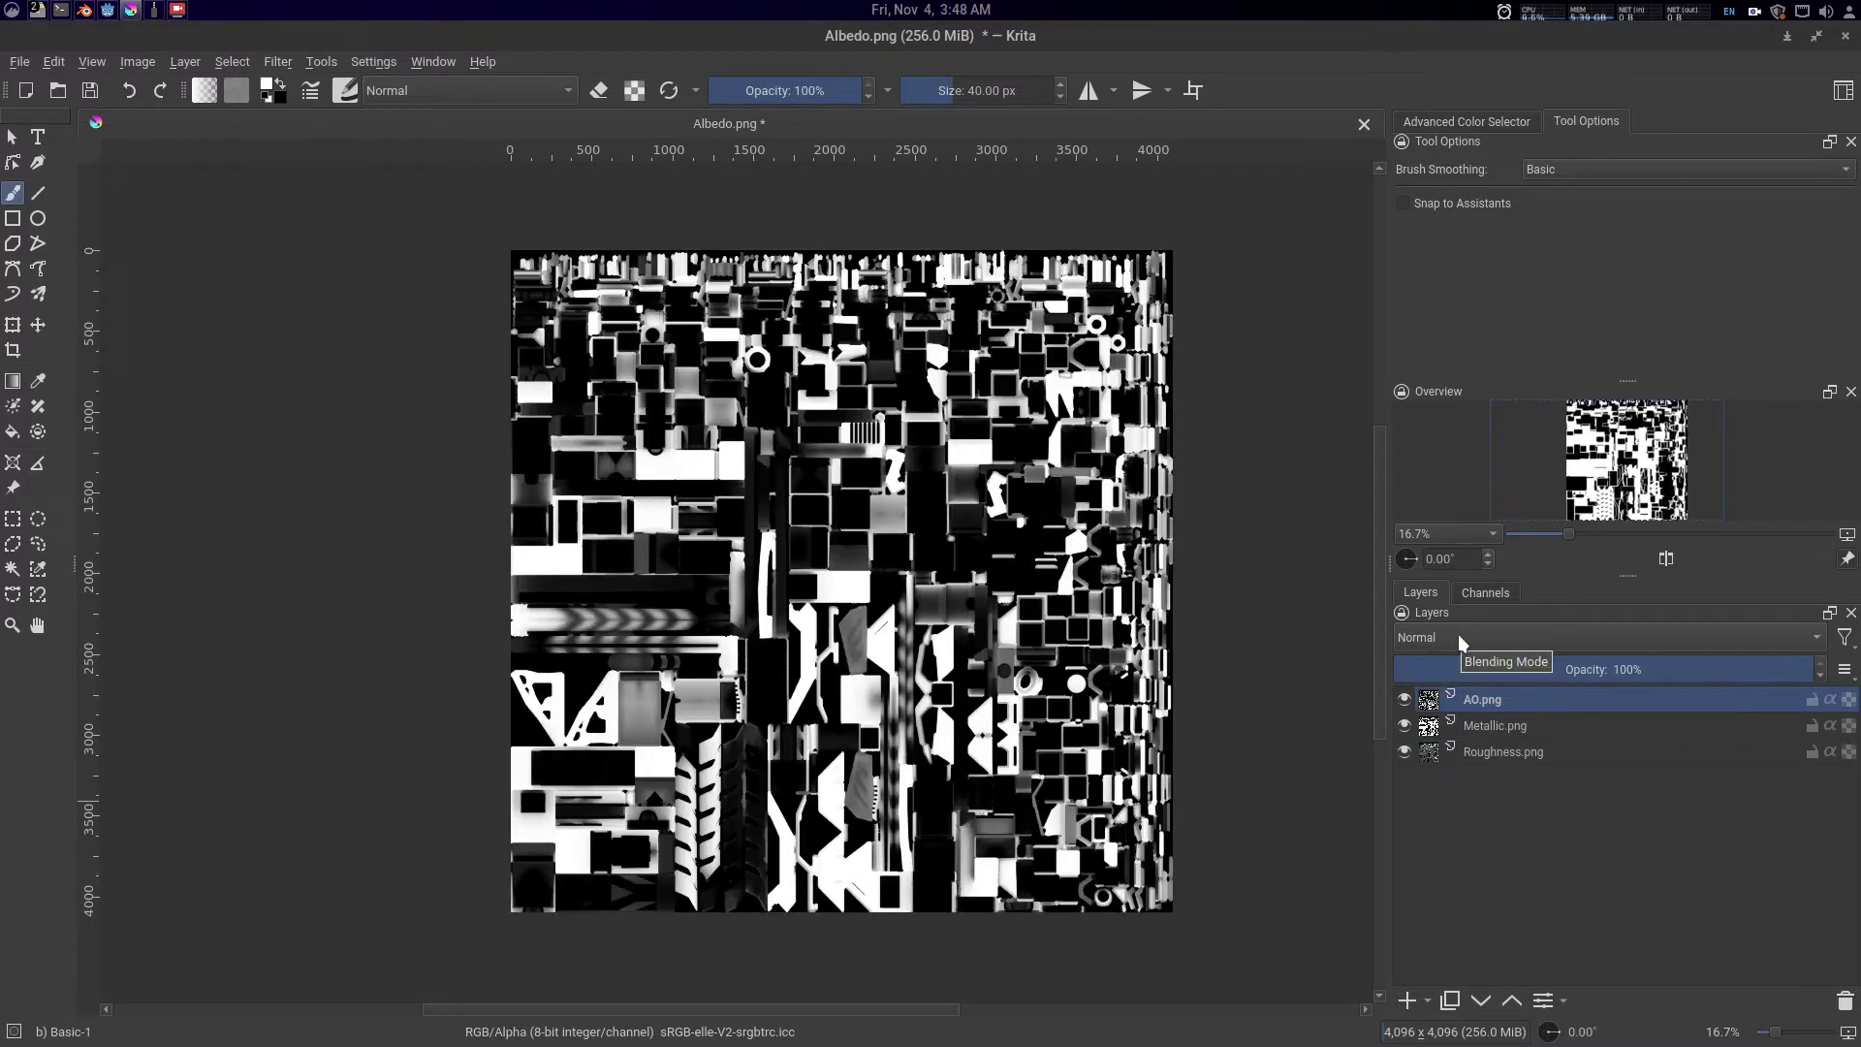
- Review the Misc blending modes and set the AO.png layer's blending mode to Copy Red
left_click(1461, 640)
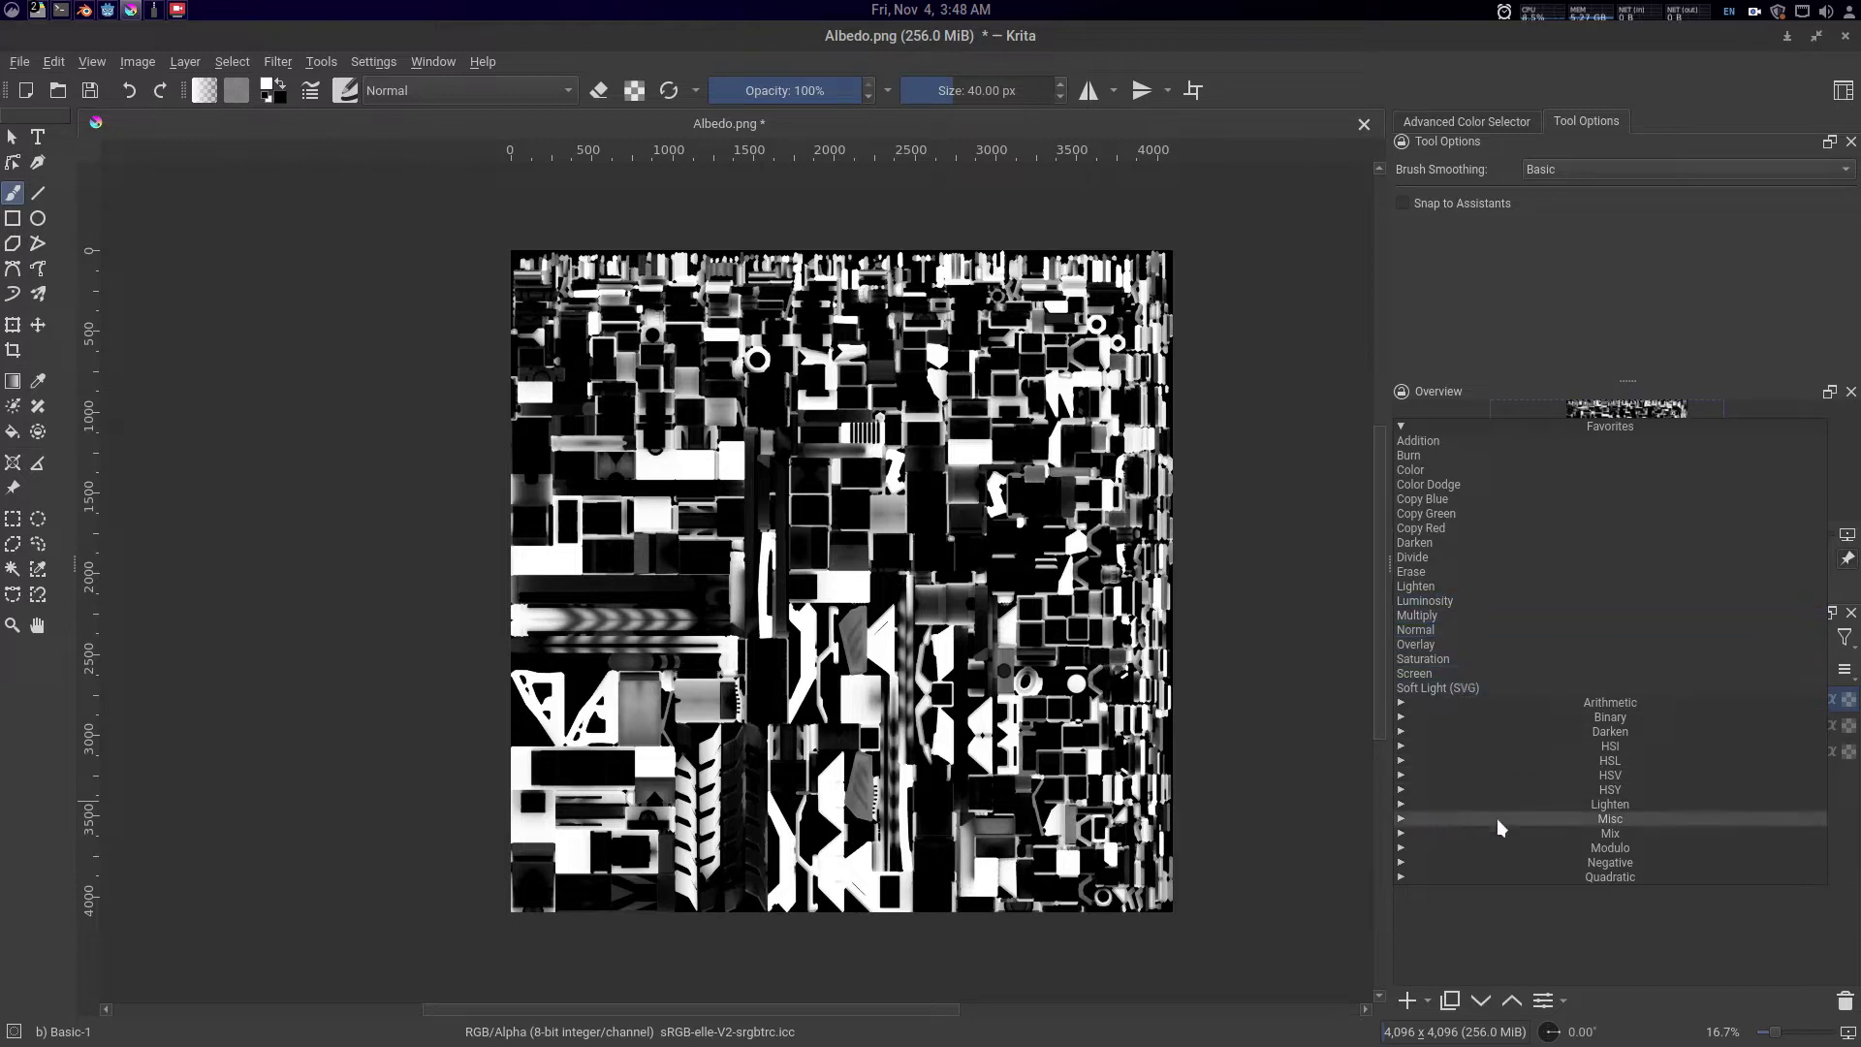
left_click(1445, 819)
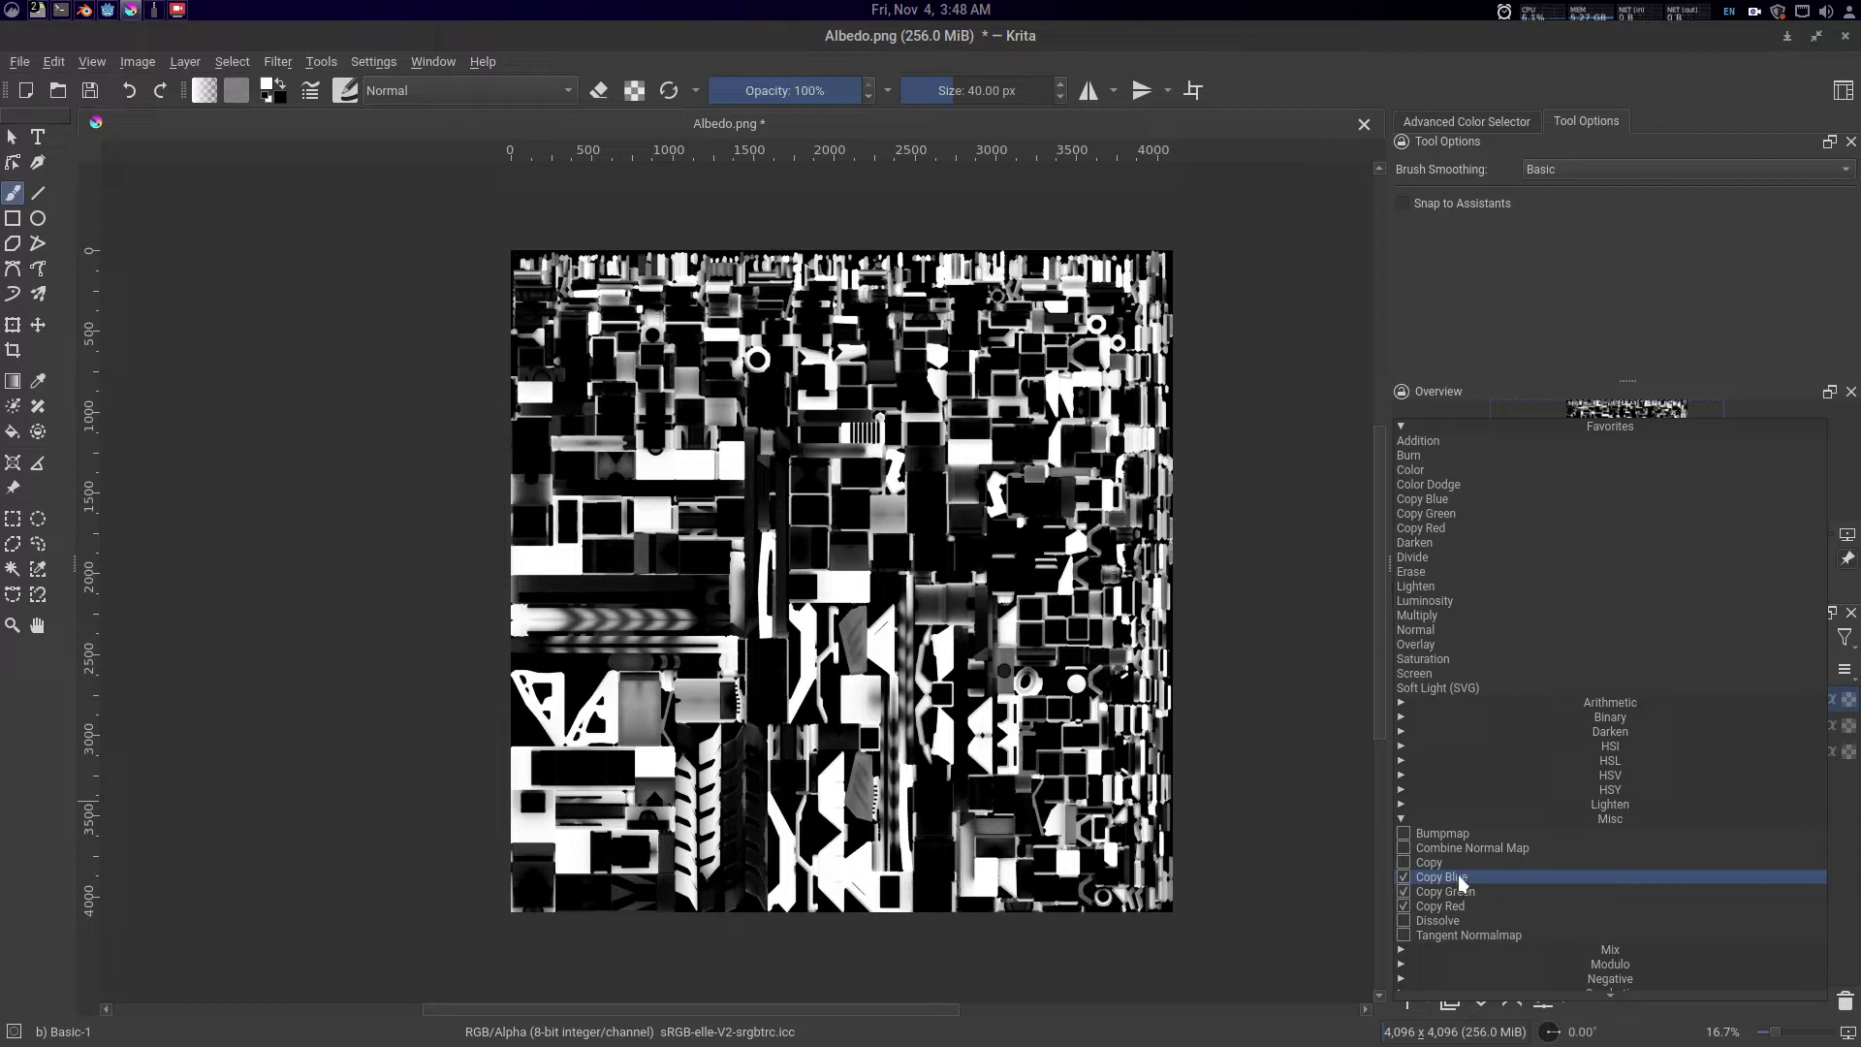
left_click(1403, 876)
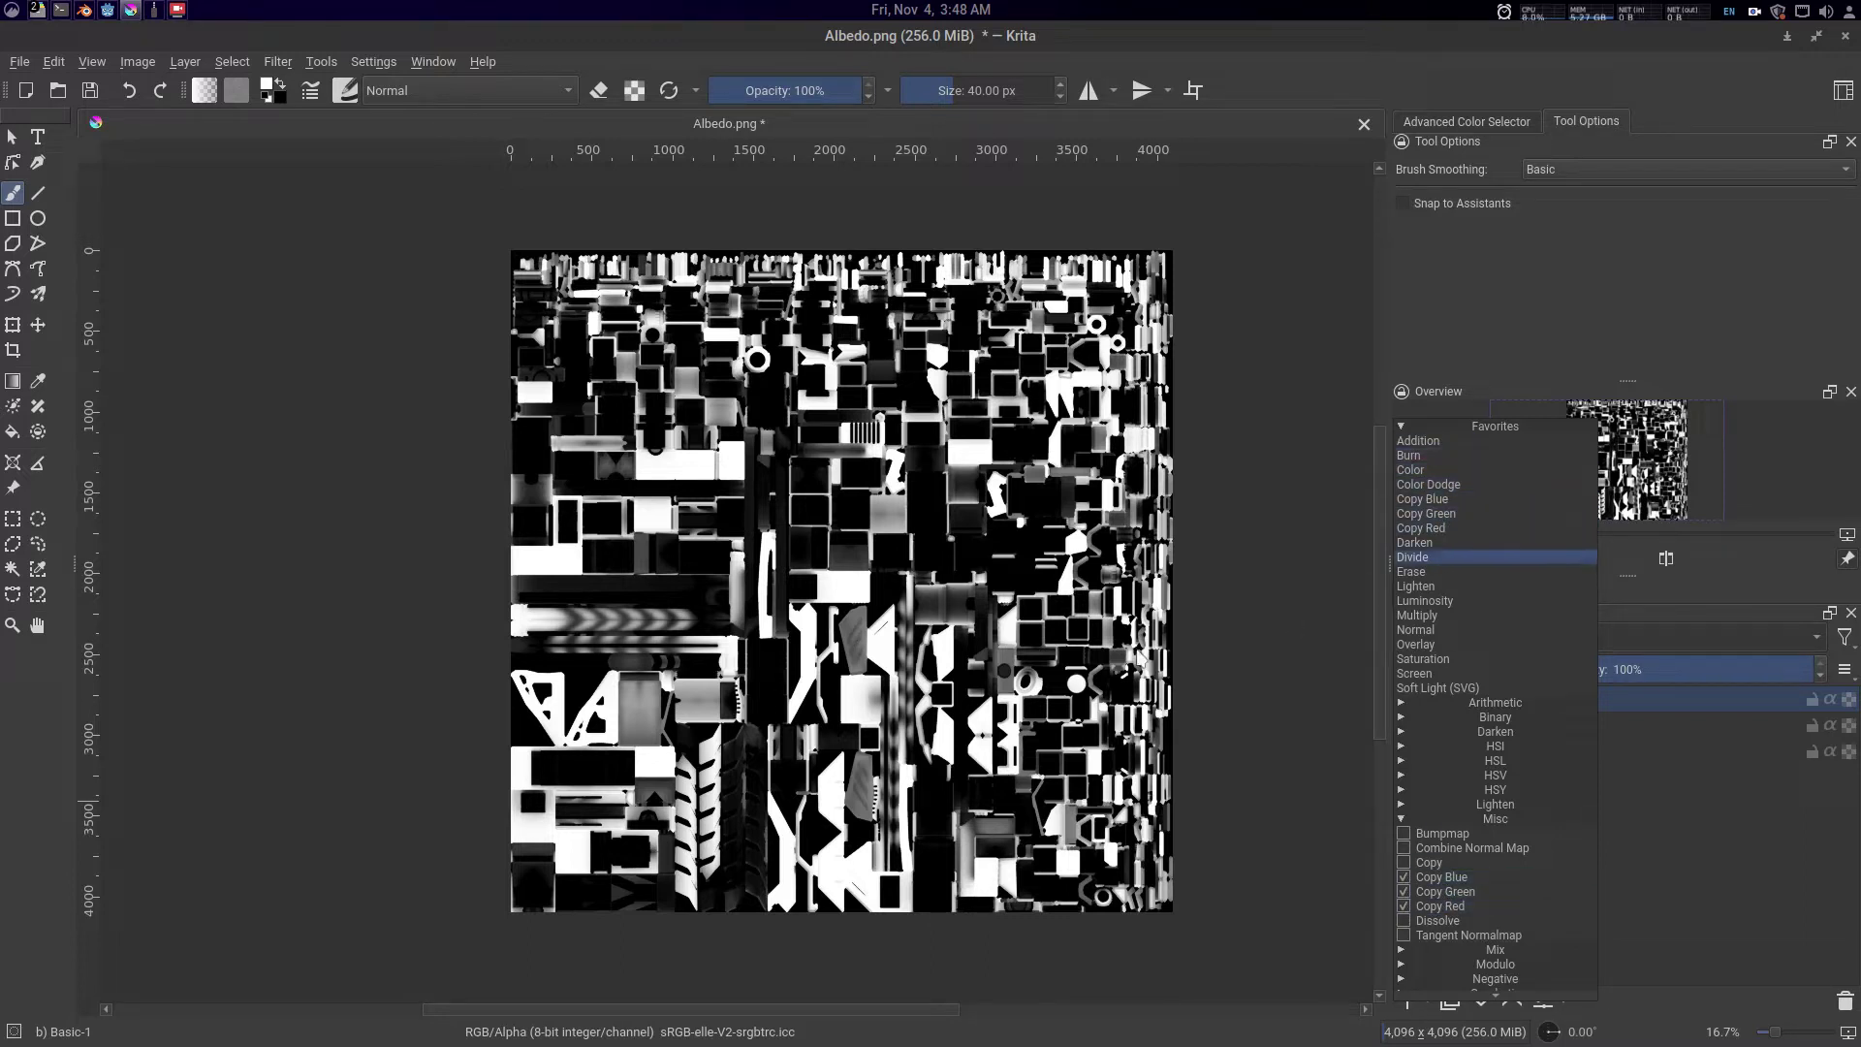
left_click(1271, 601)
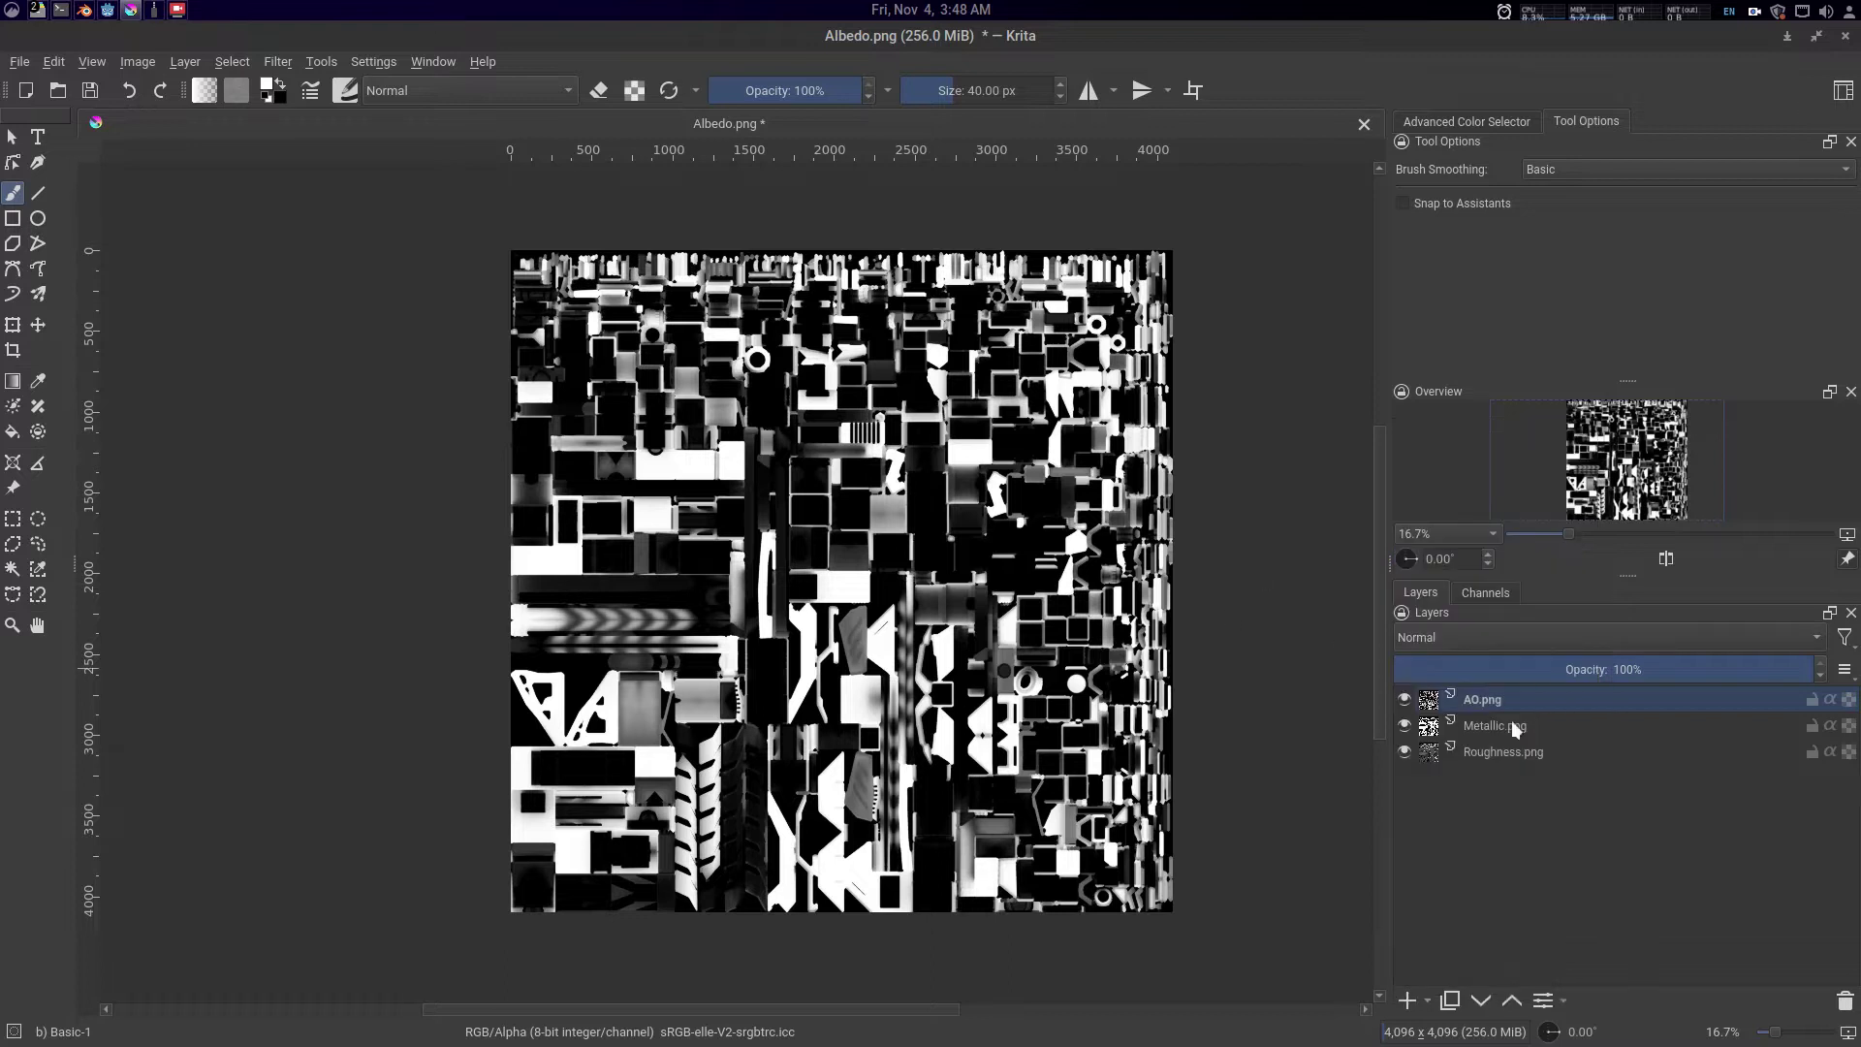
left_click(1496, 637)
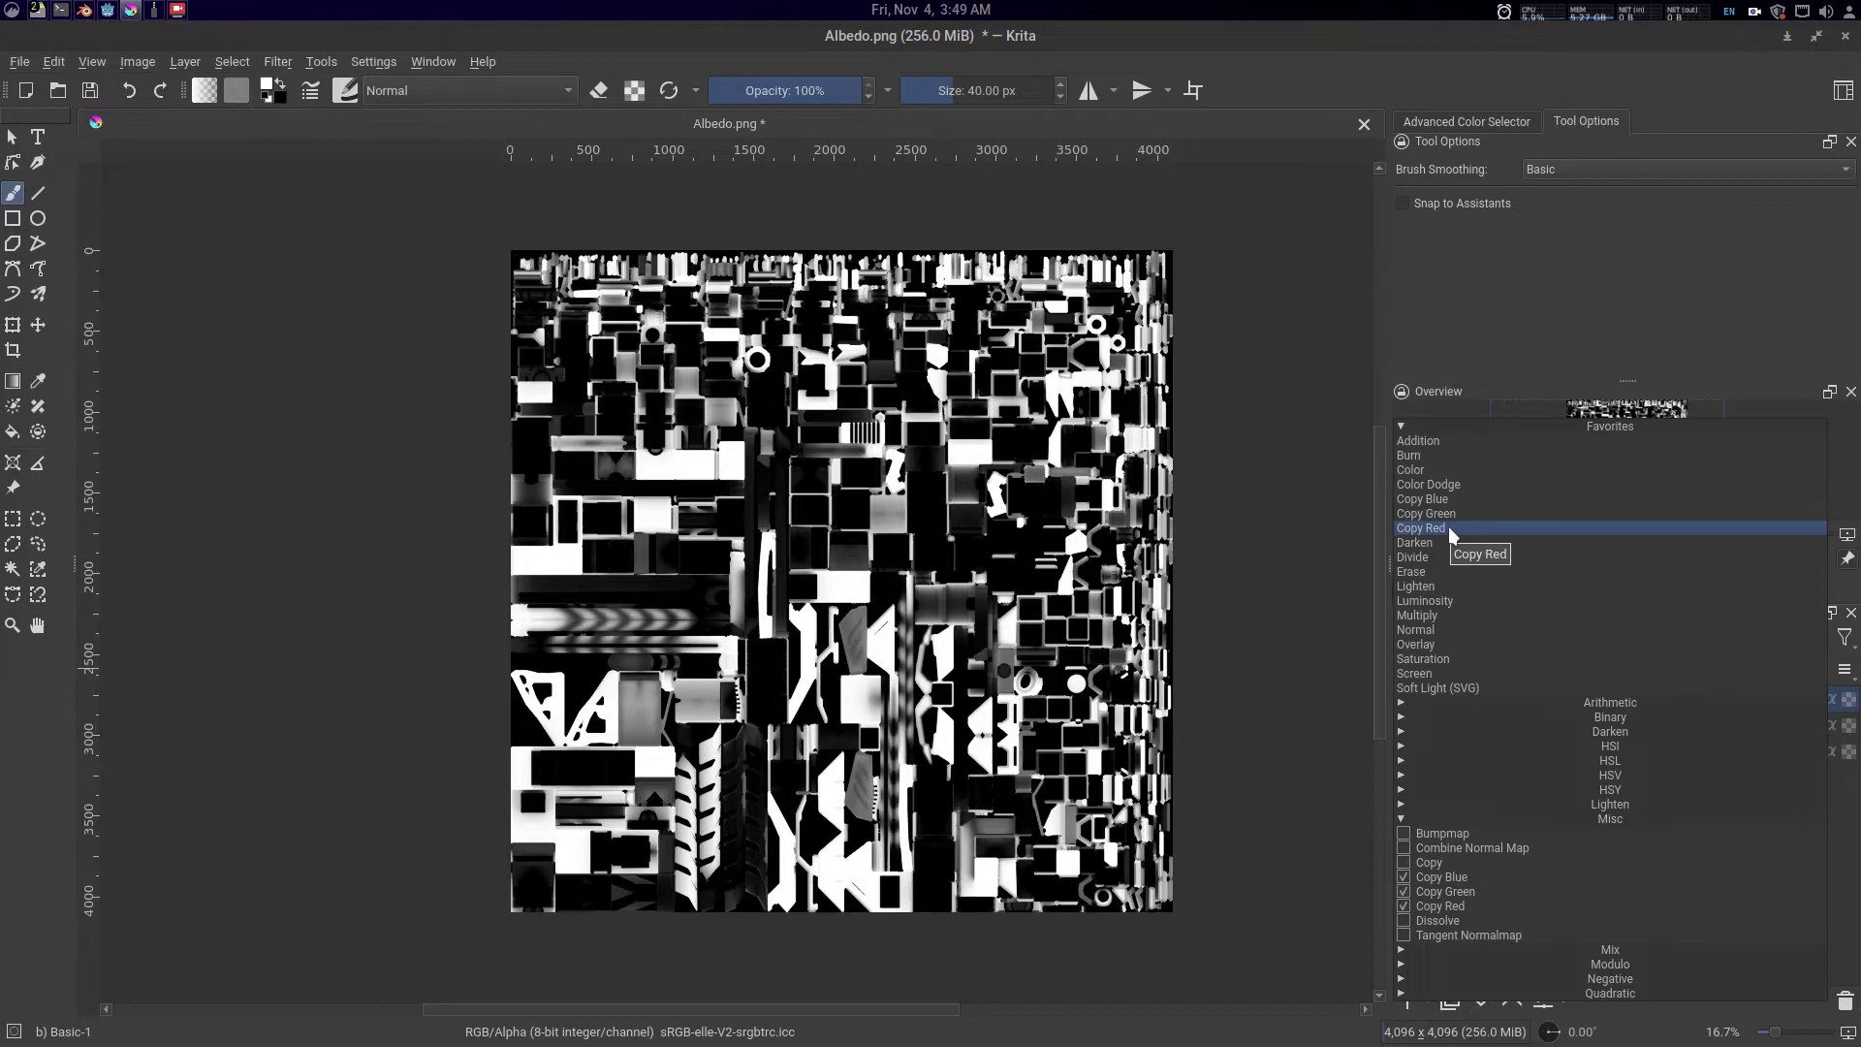
left_click(1448, 528)
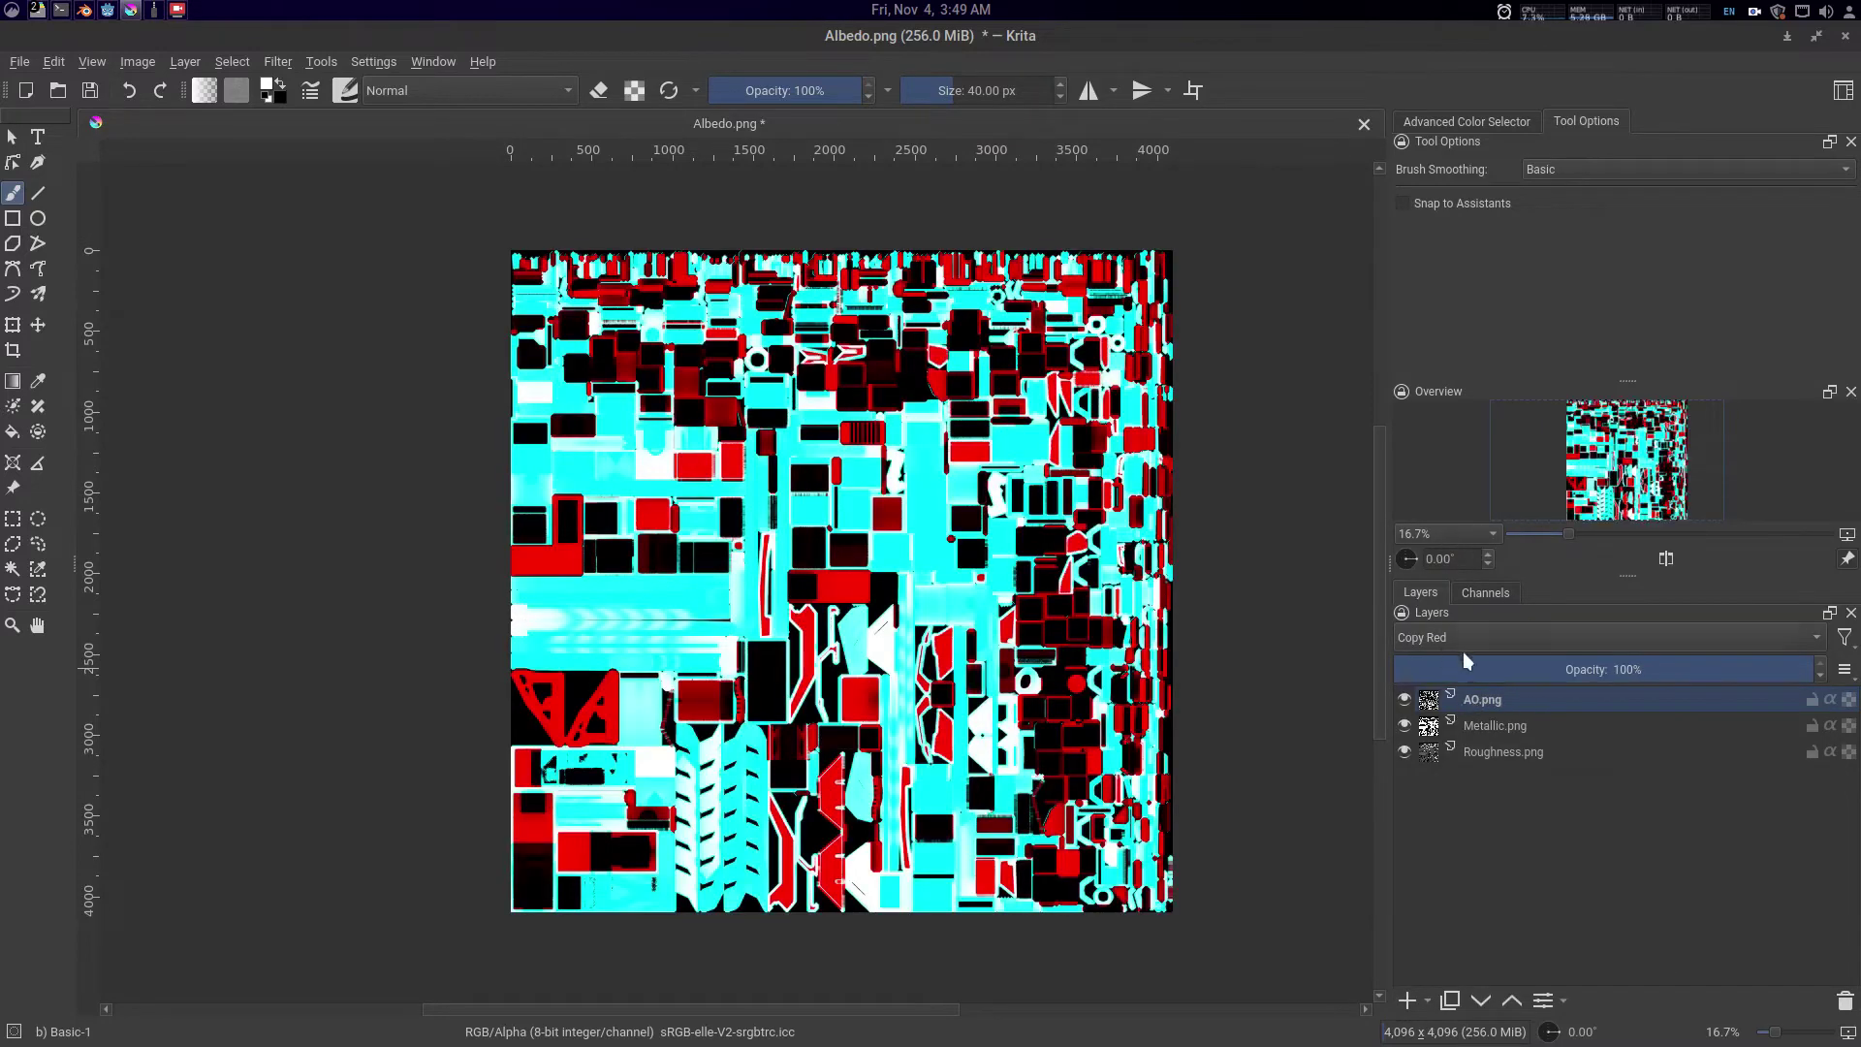
- Move the Roughness.png layer above Metallic.png and set its blending mode to Copy Green
left_click(1497, 747)
left_click(1511, 1000)
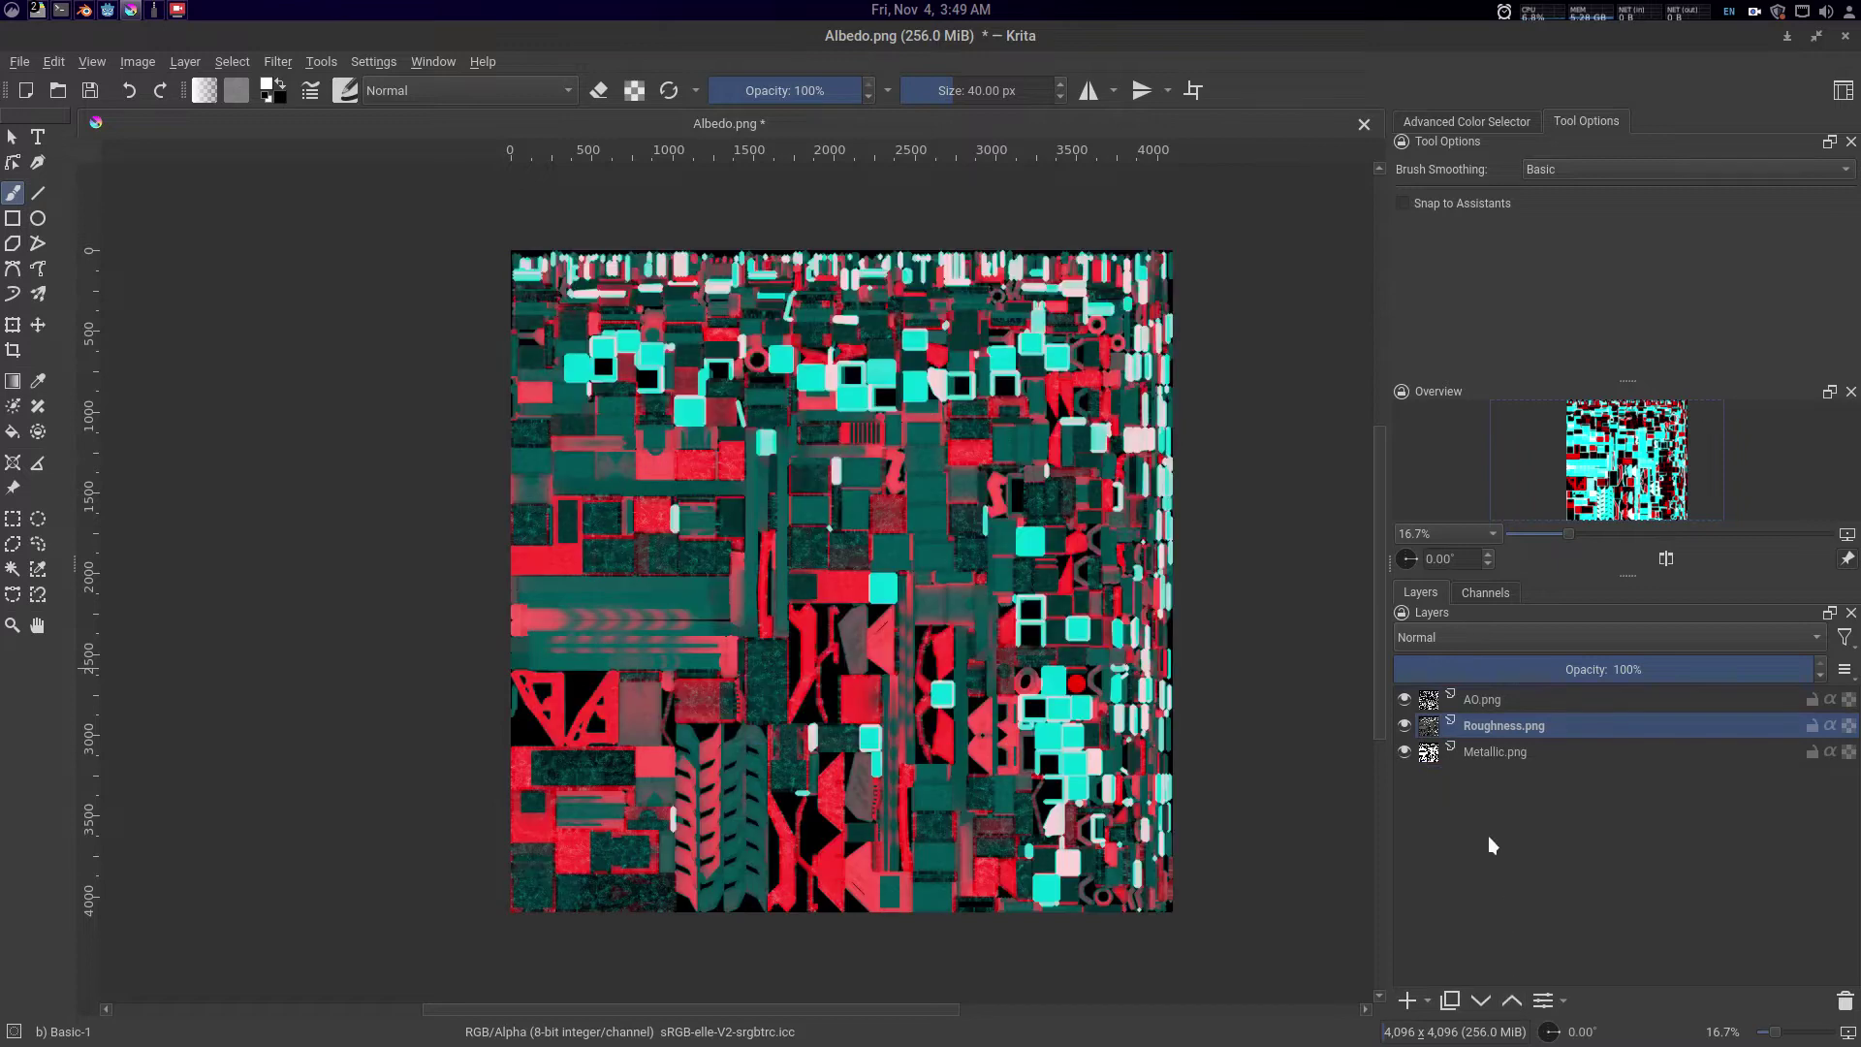
left_click(1489, 638)
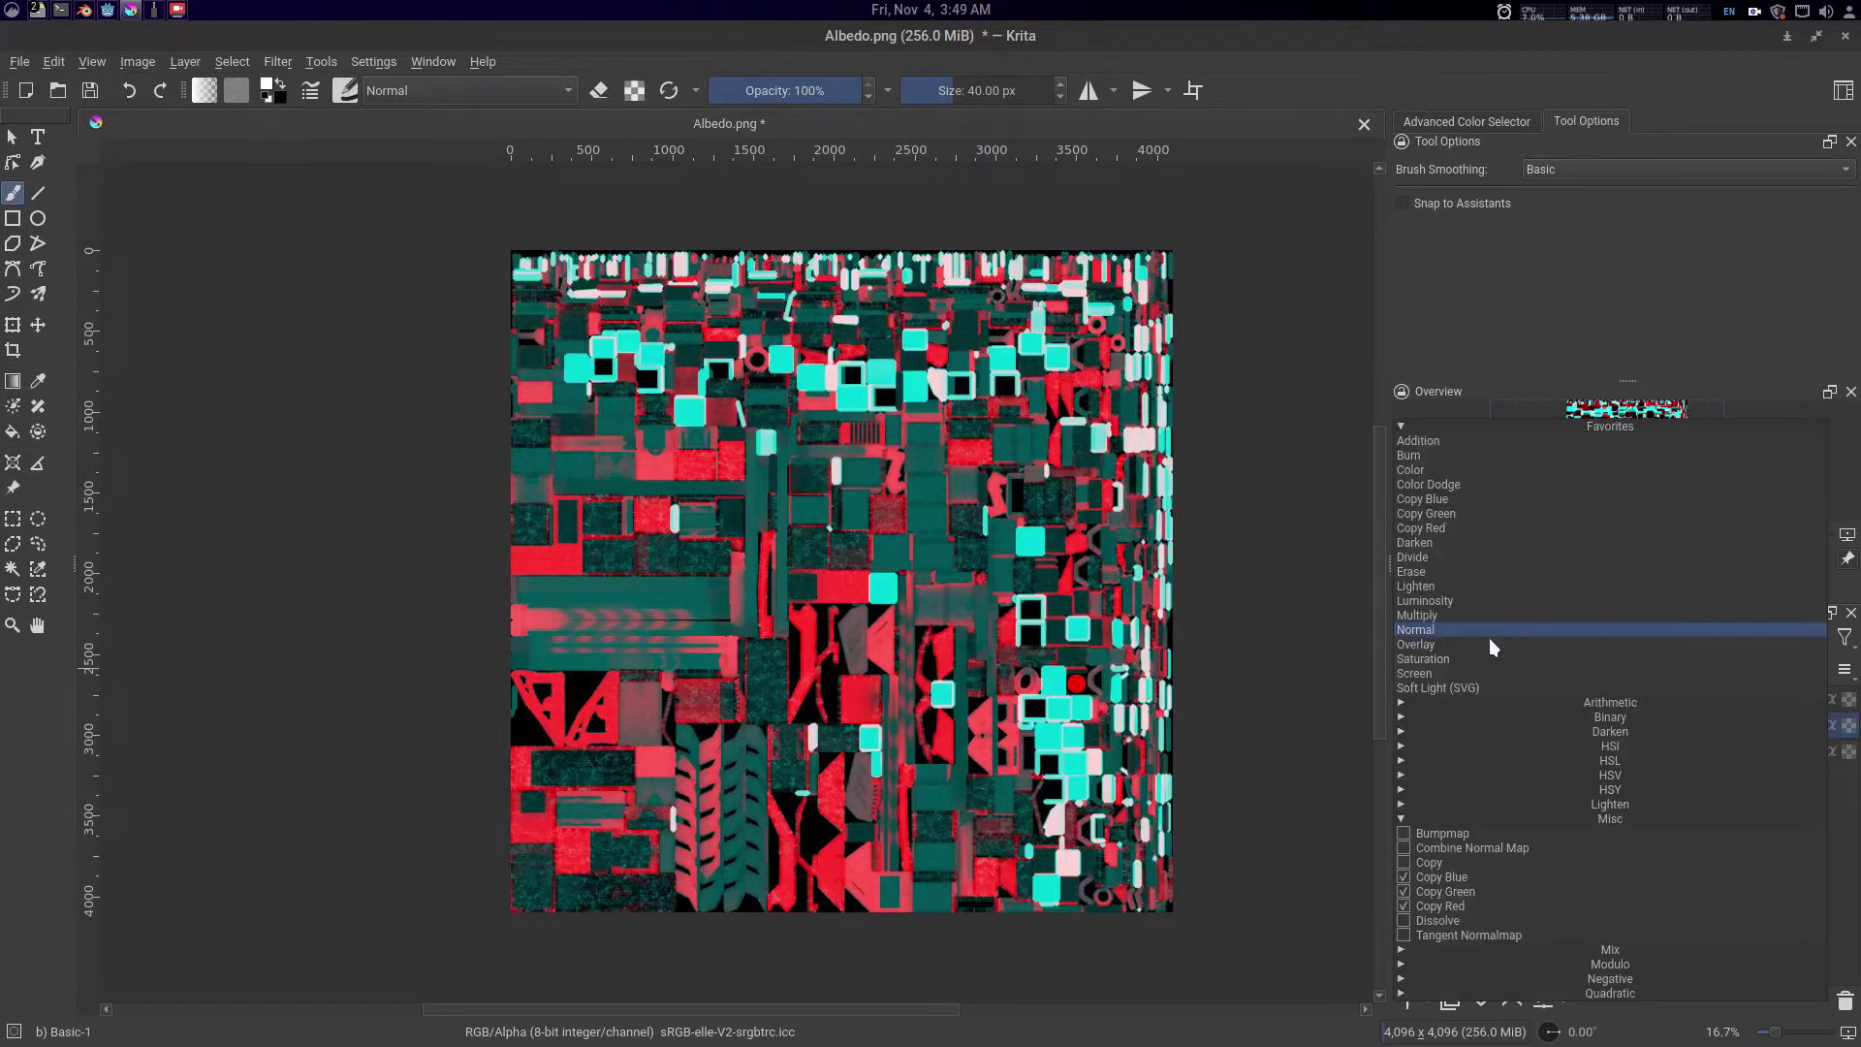
left_click(1456, 514)
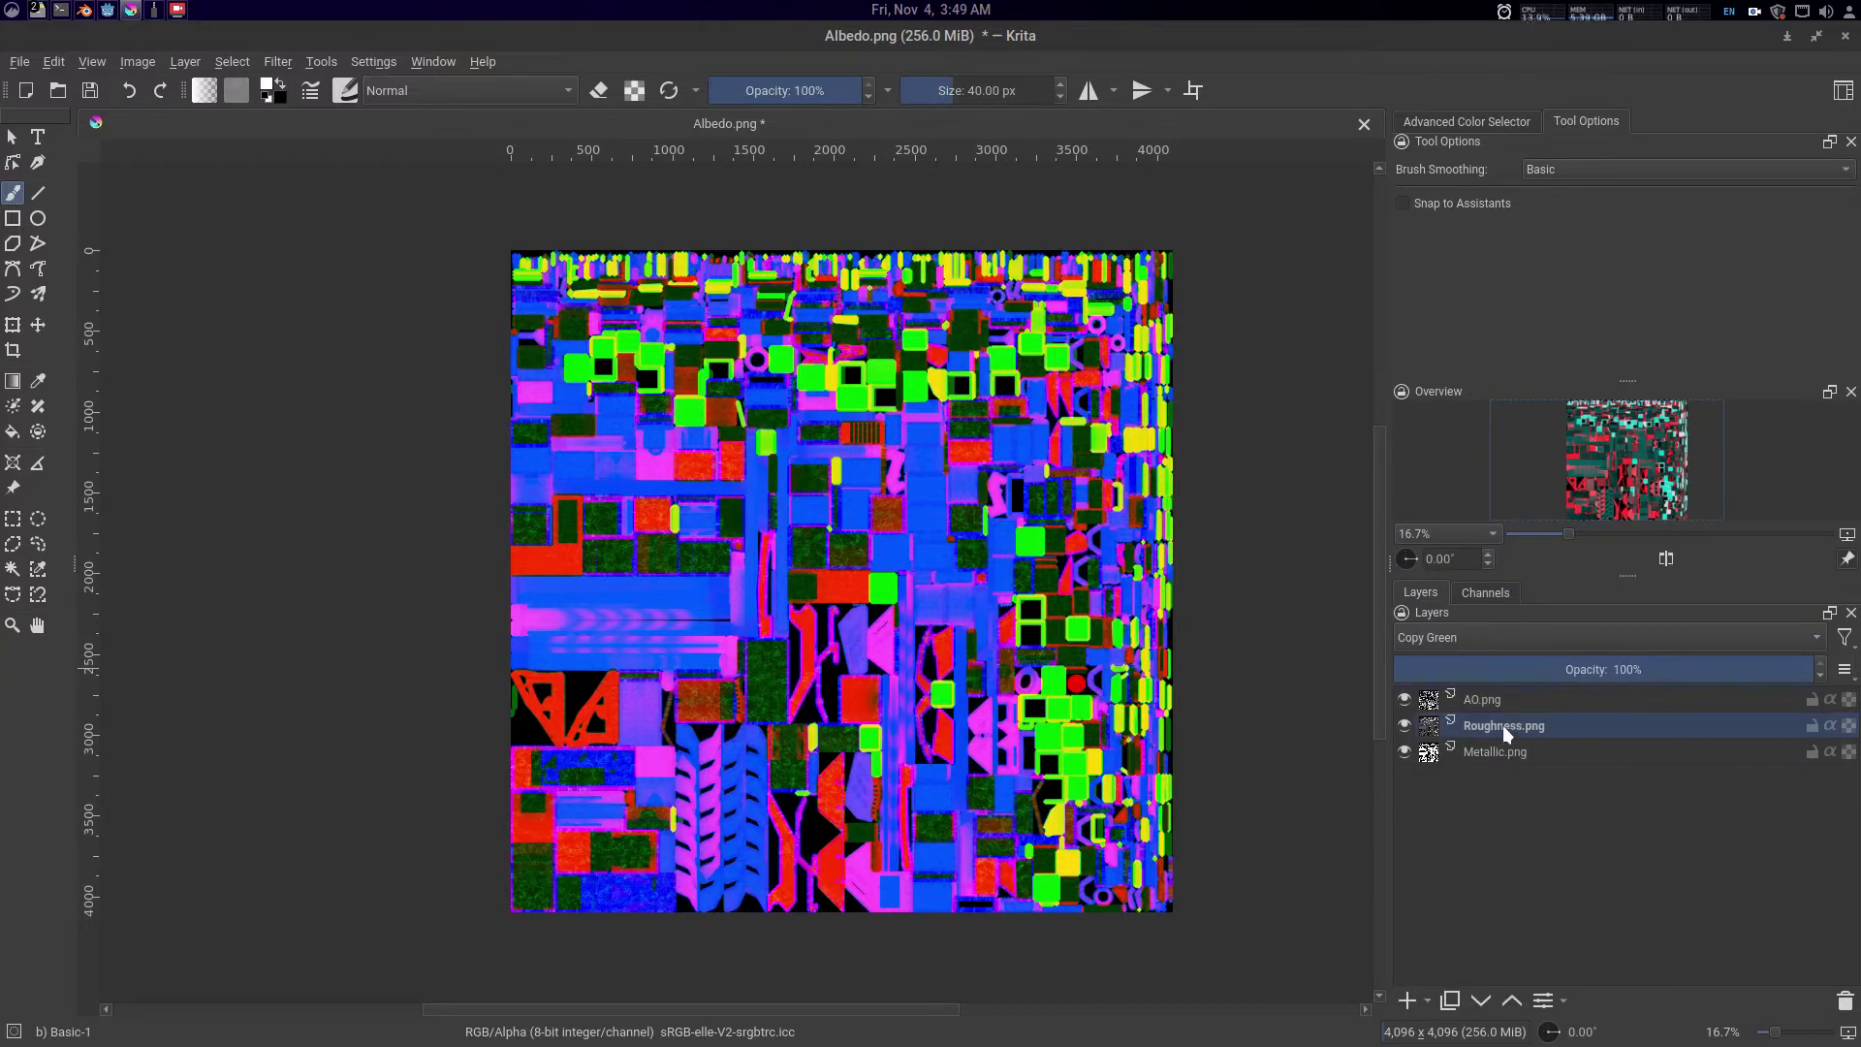
- Set the Metallic.png layer's blending mode to Copy Blue
left_click(1501, 706)
left_click(1514, 727)
left_click(1493, 751)
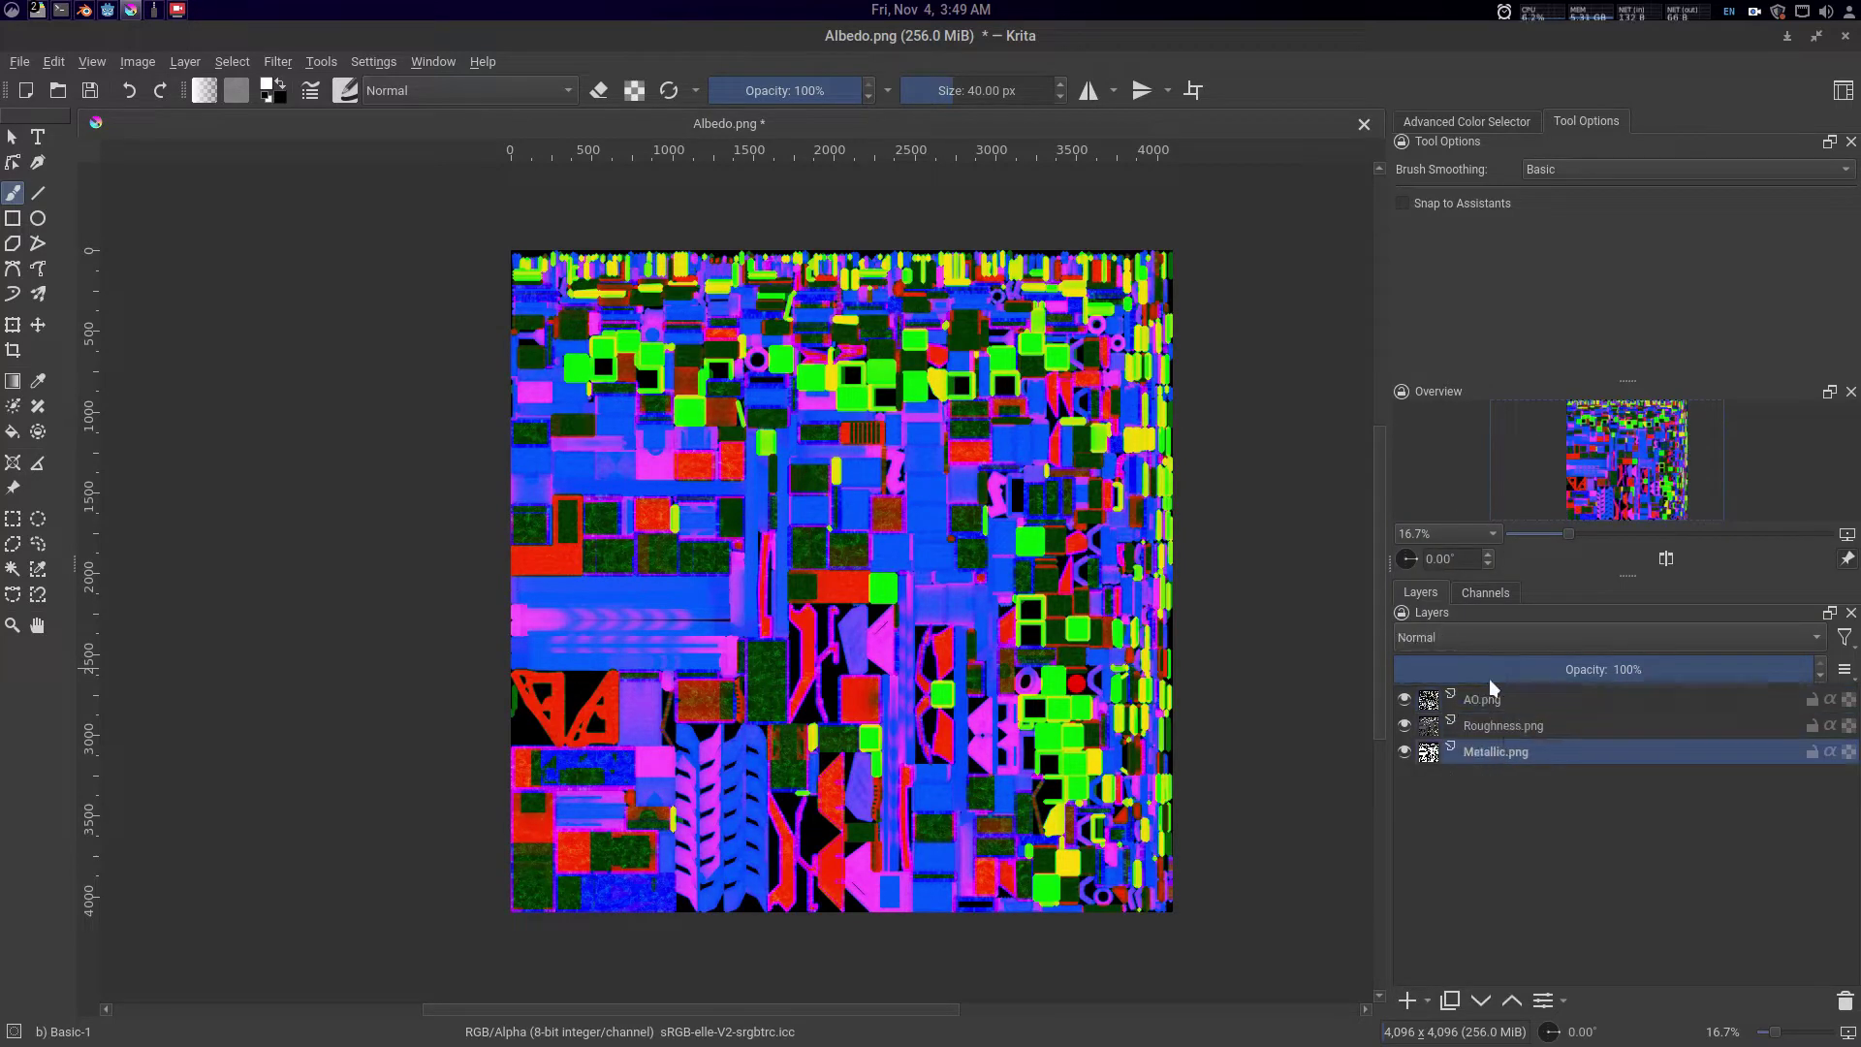
left_click(1438, 640)
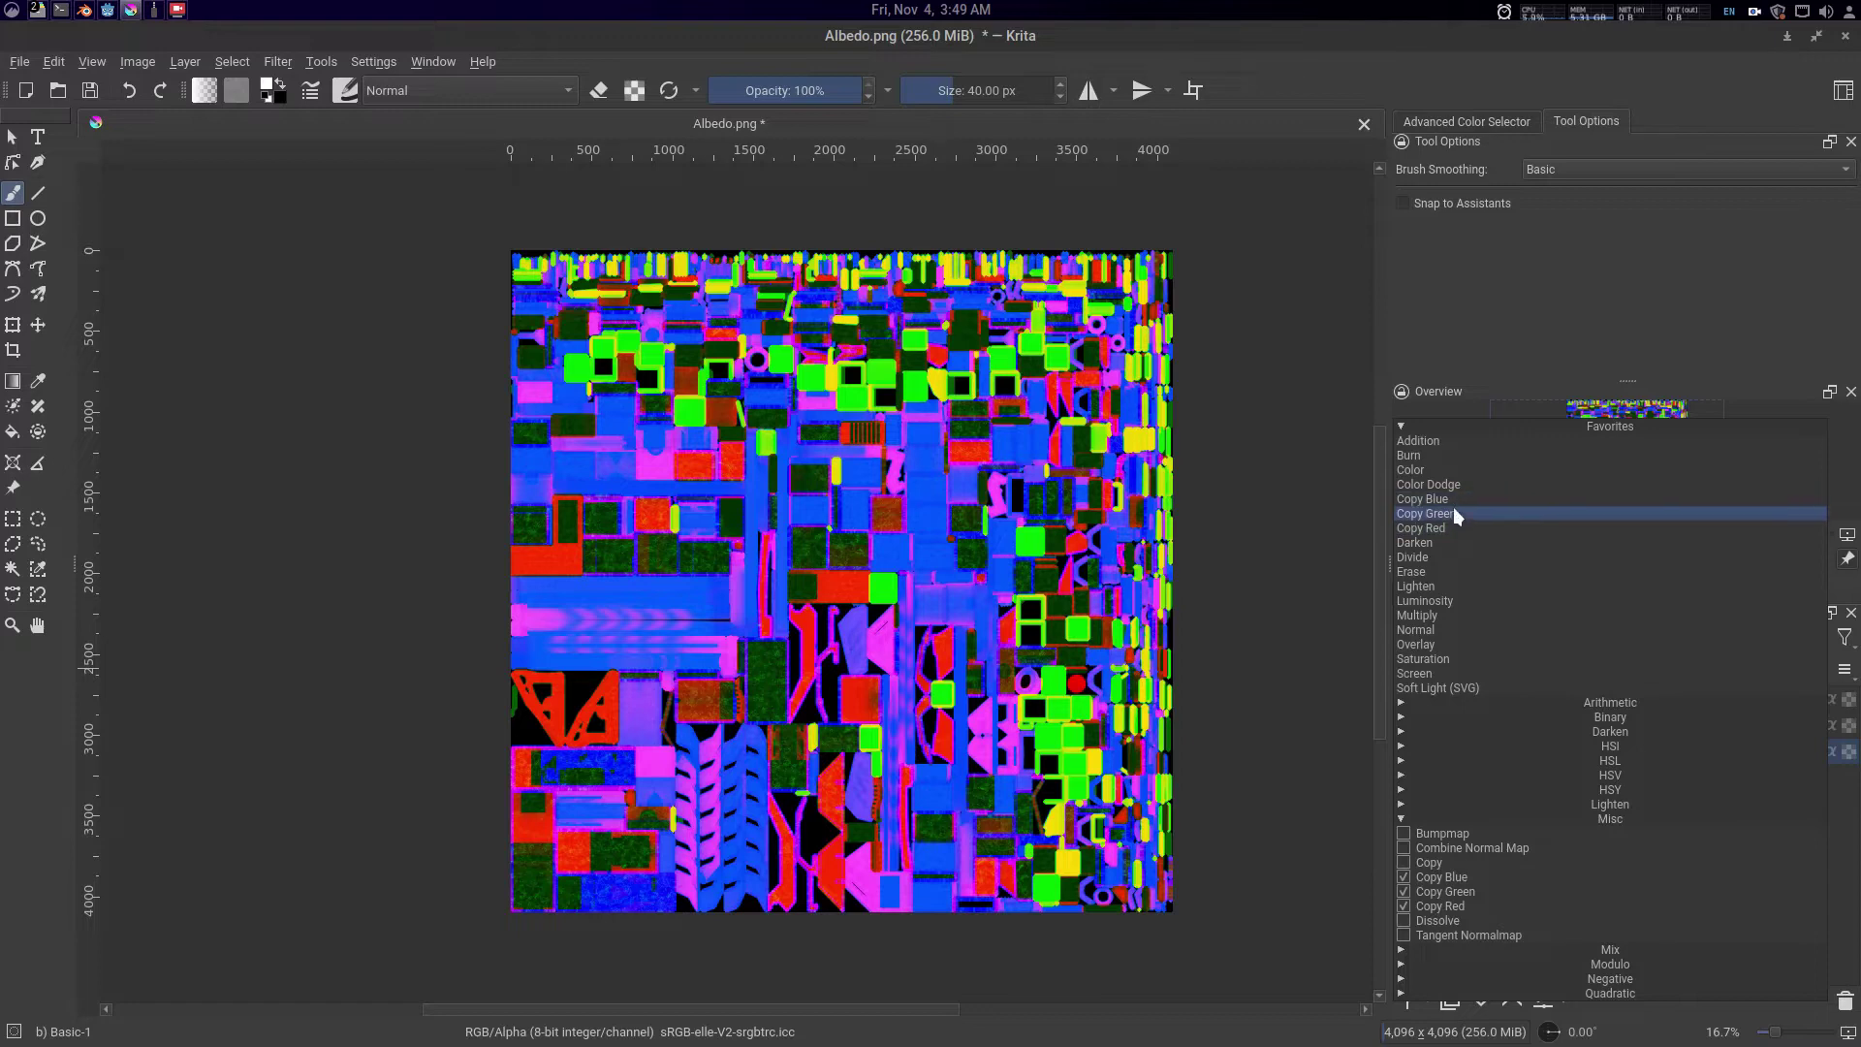
left_click(1456, 502)
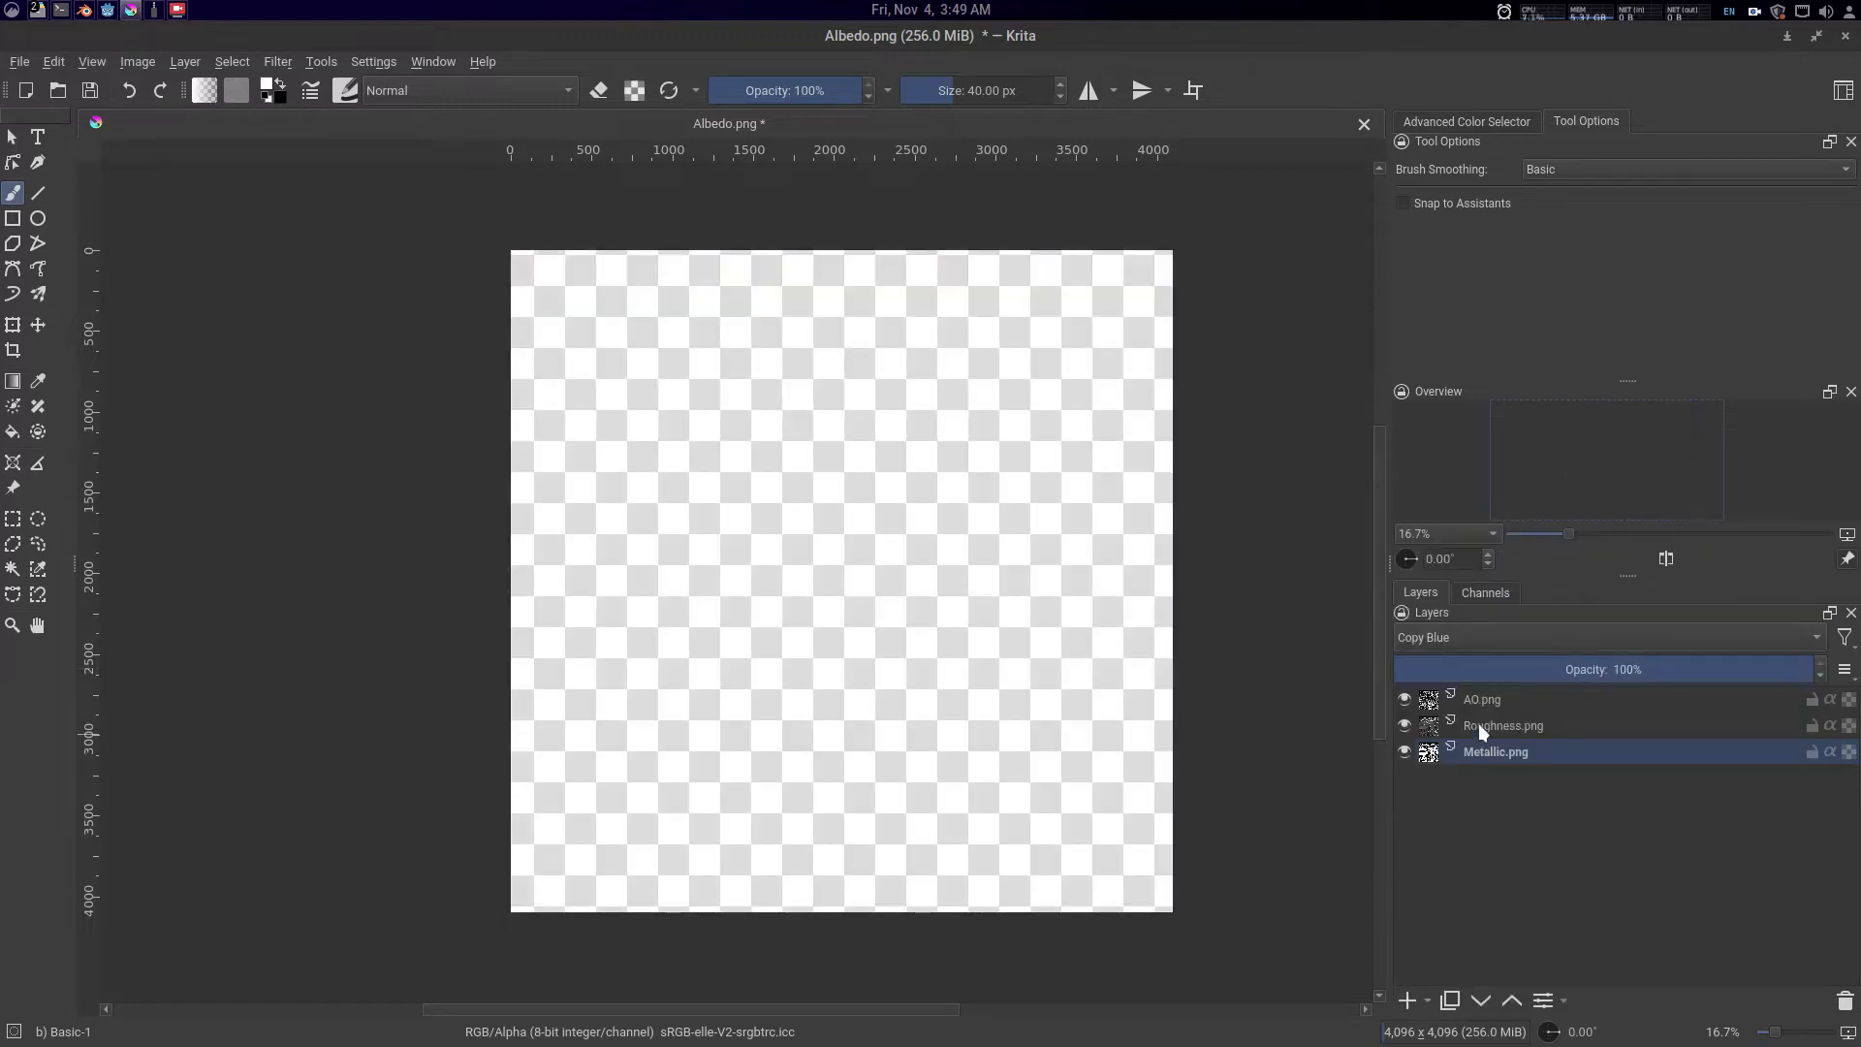
- Group the AO.png, Roughness.png and Metallic.png layers and inspect the colour channels
left_click_drag(1186, 737, 1175, 713)
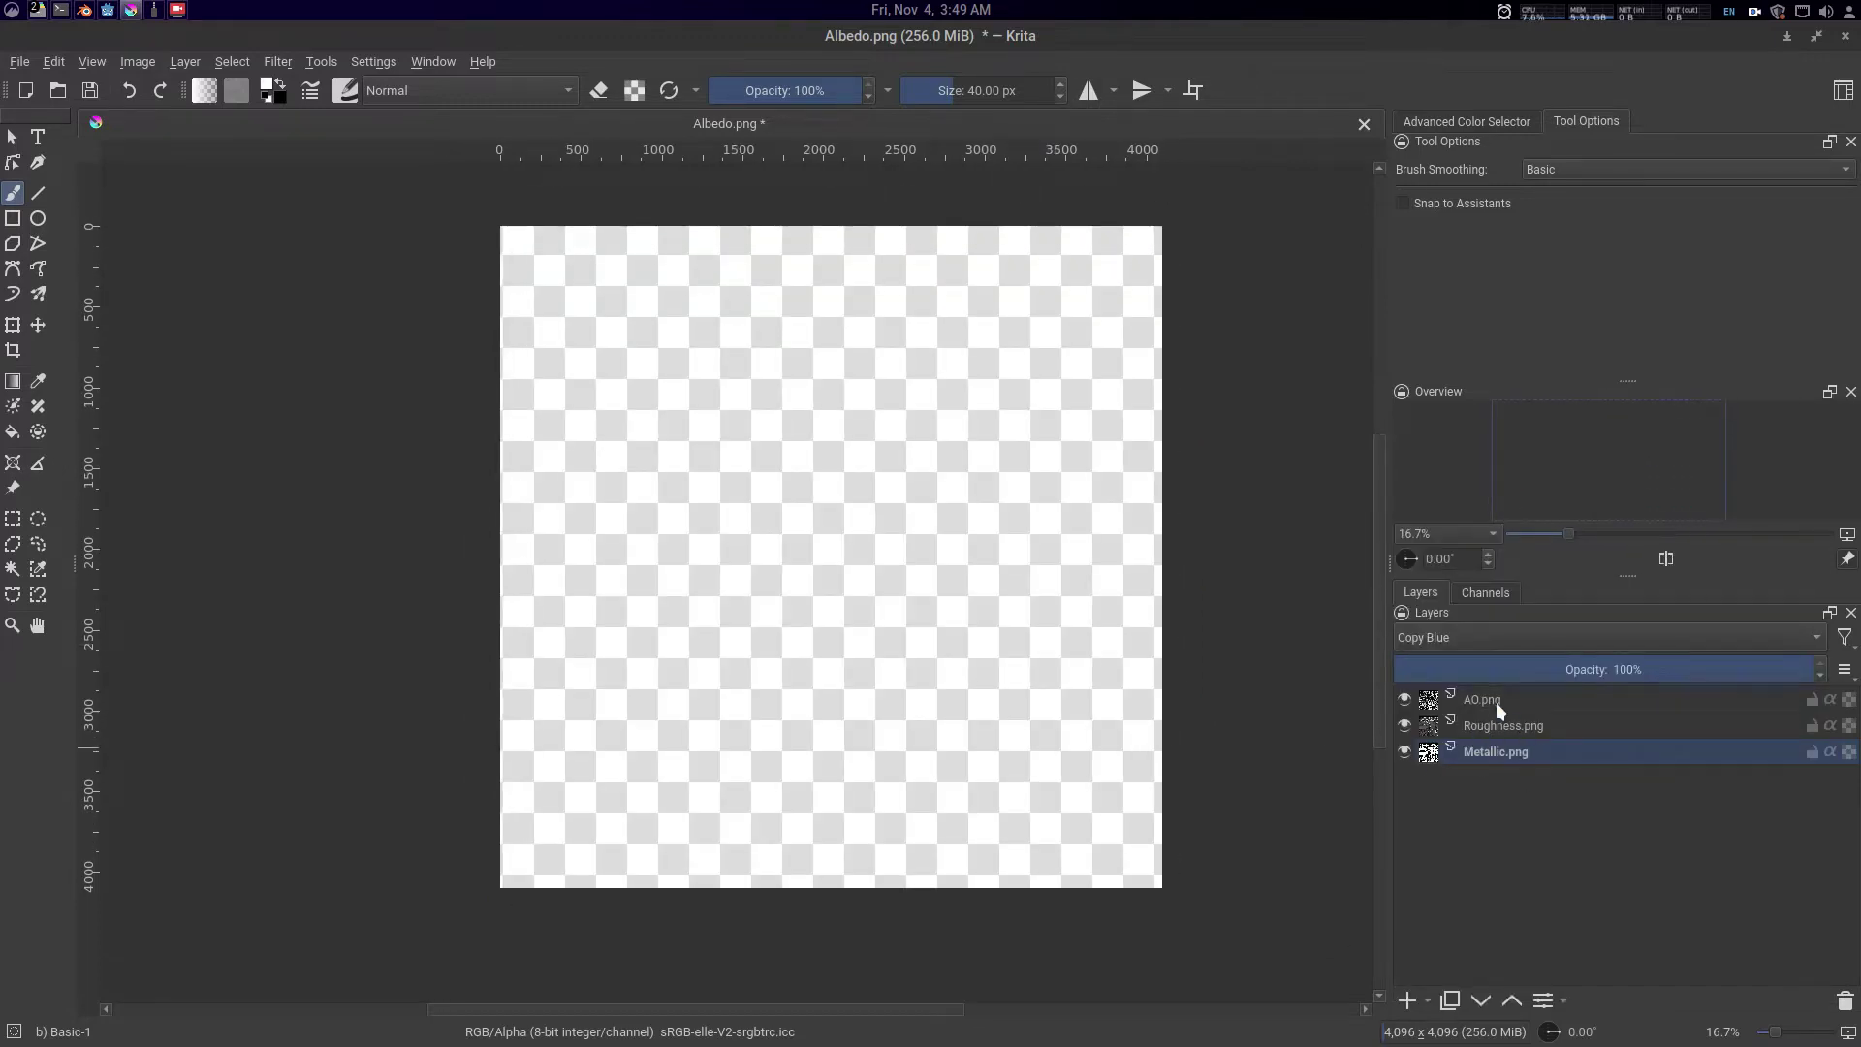
left_click(1497, 702)
left_click(1505, 751, "shift")
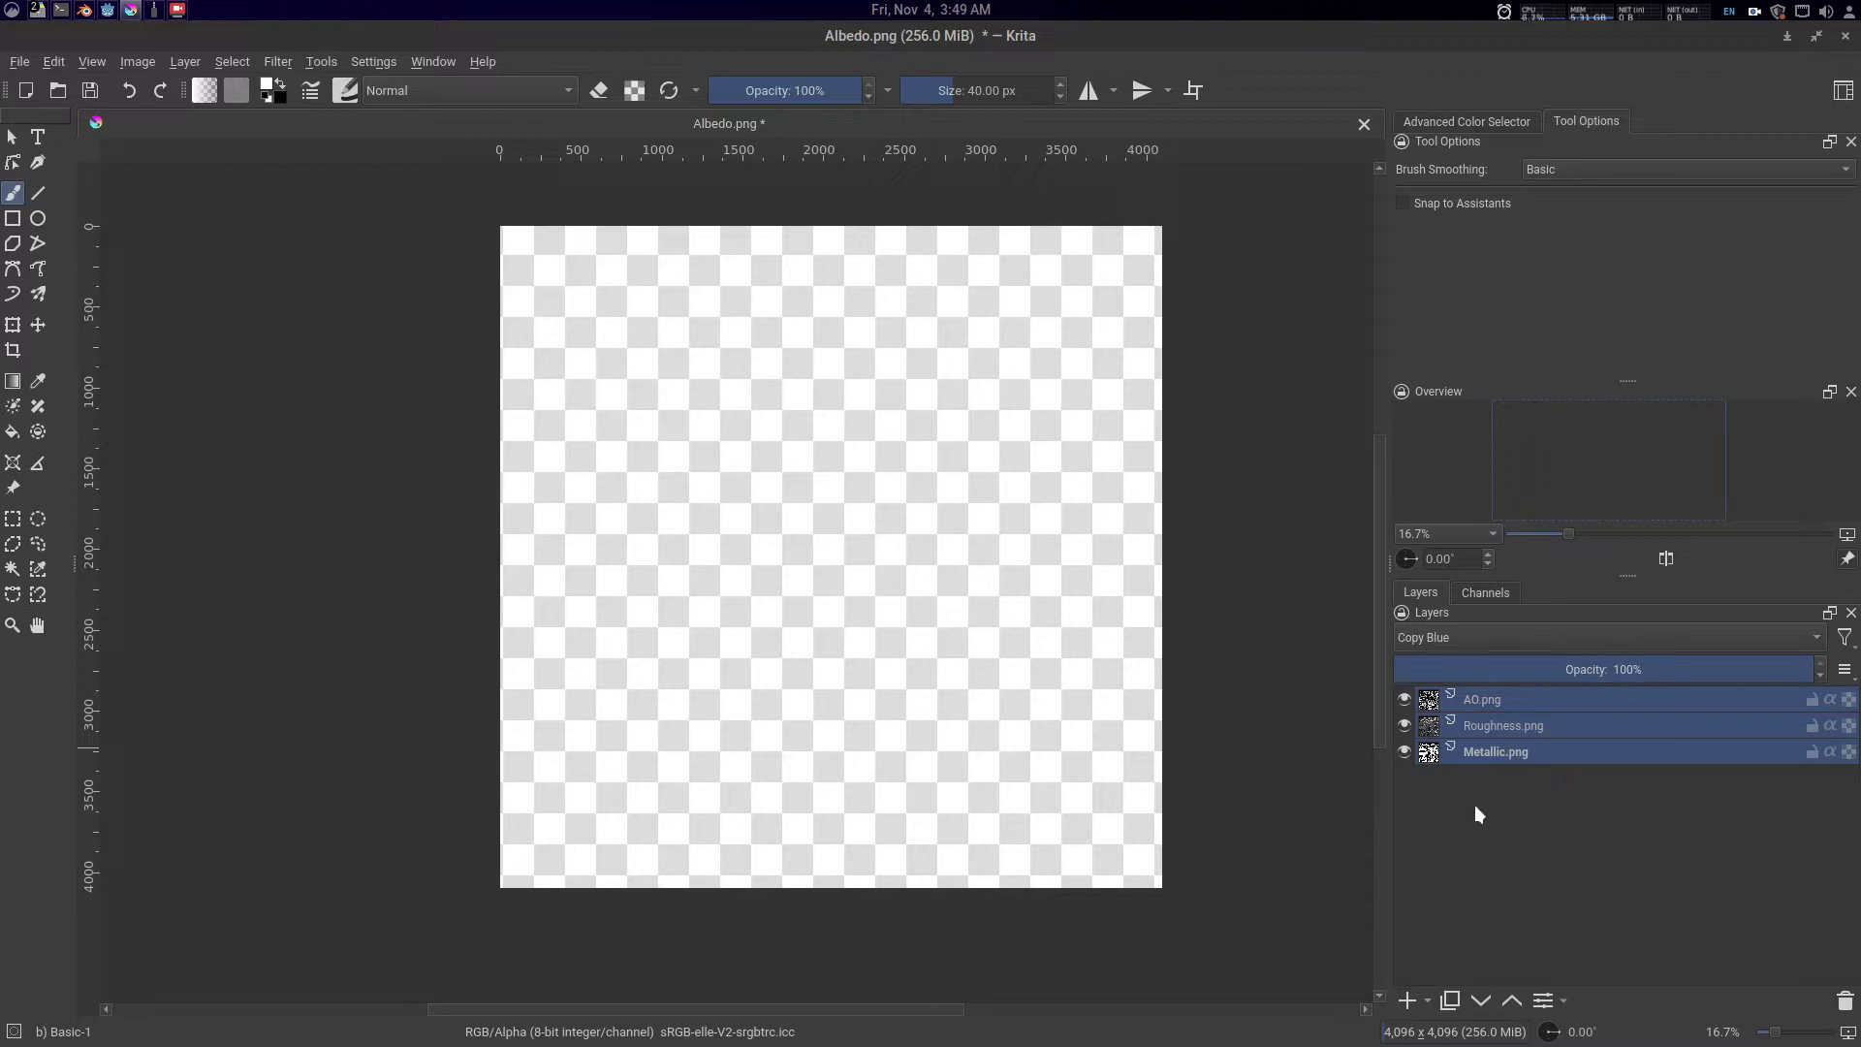
key("ctrl+g")
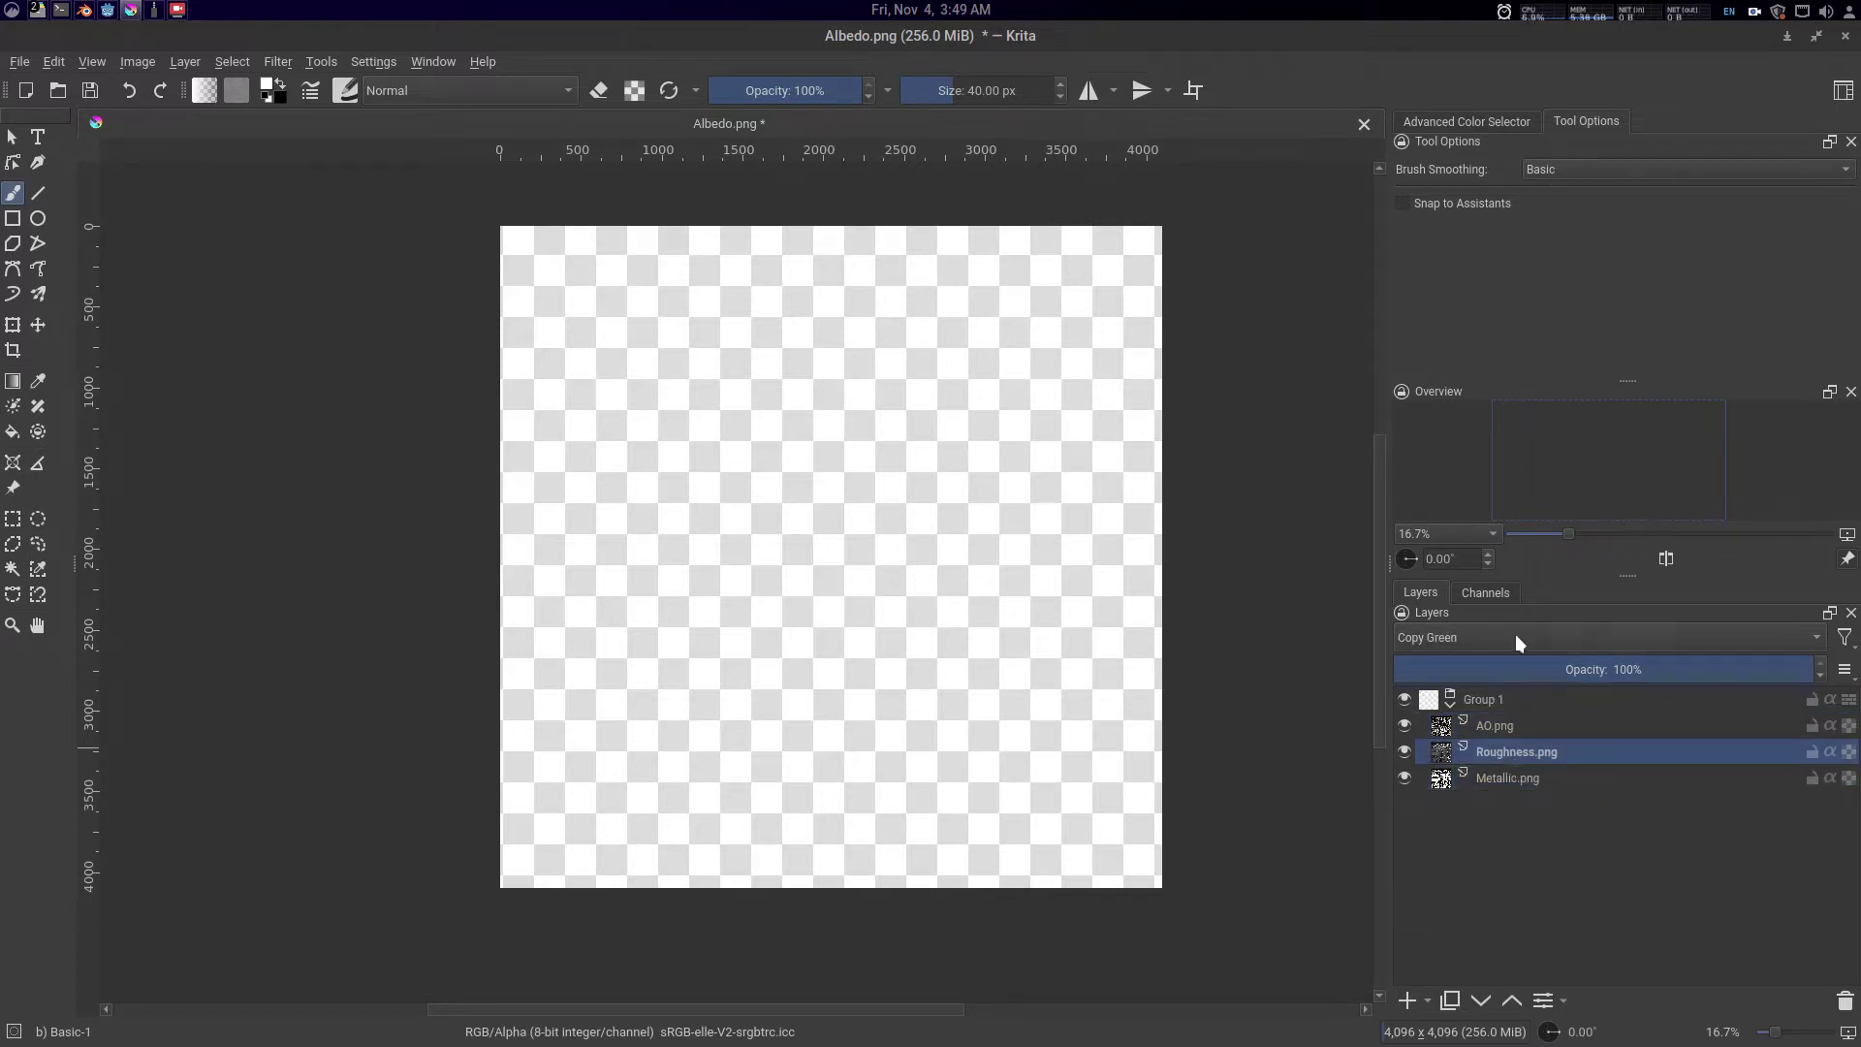
left_click(1486, 593)
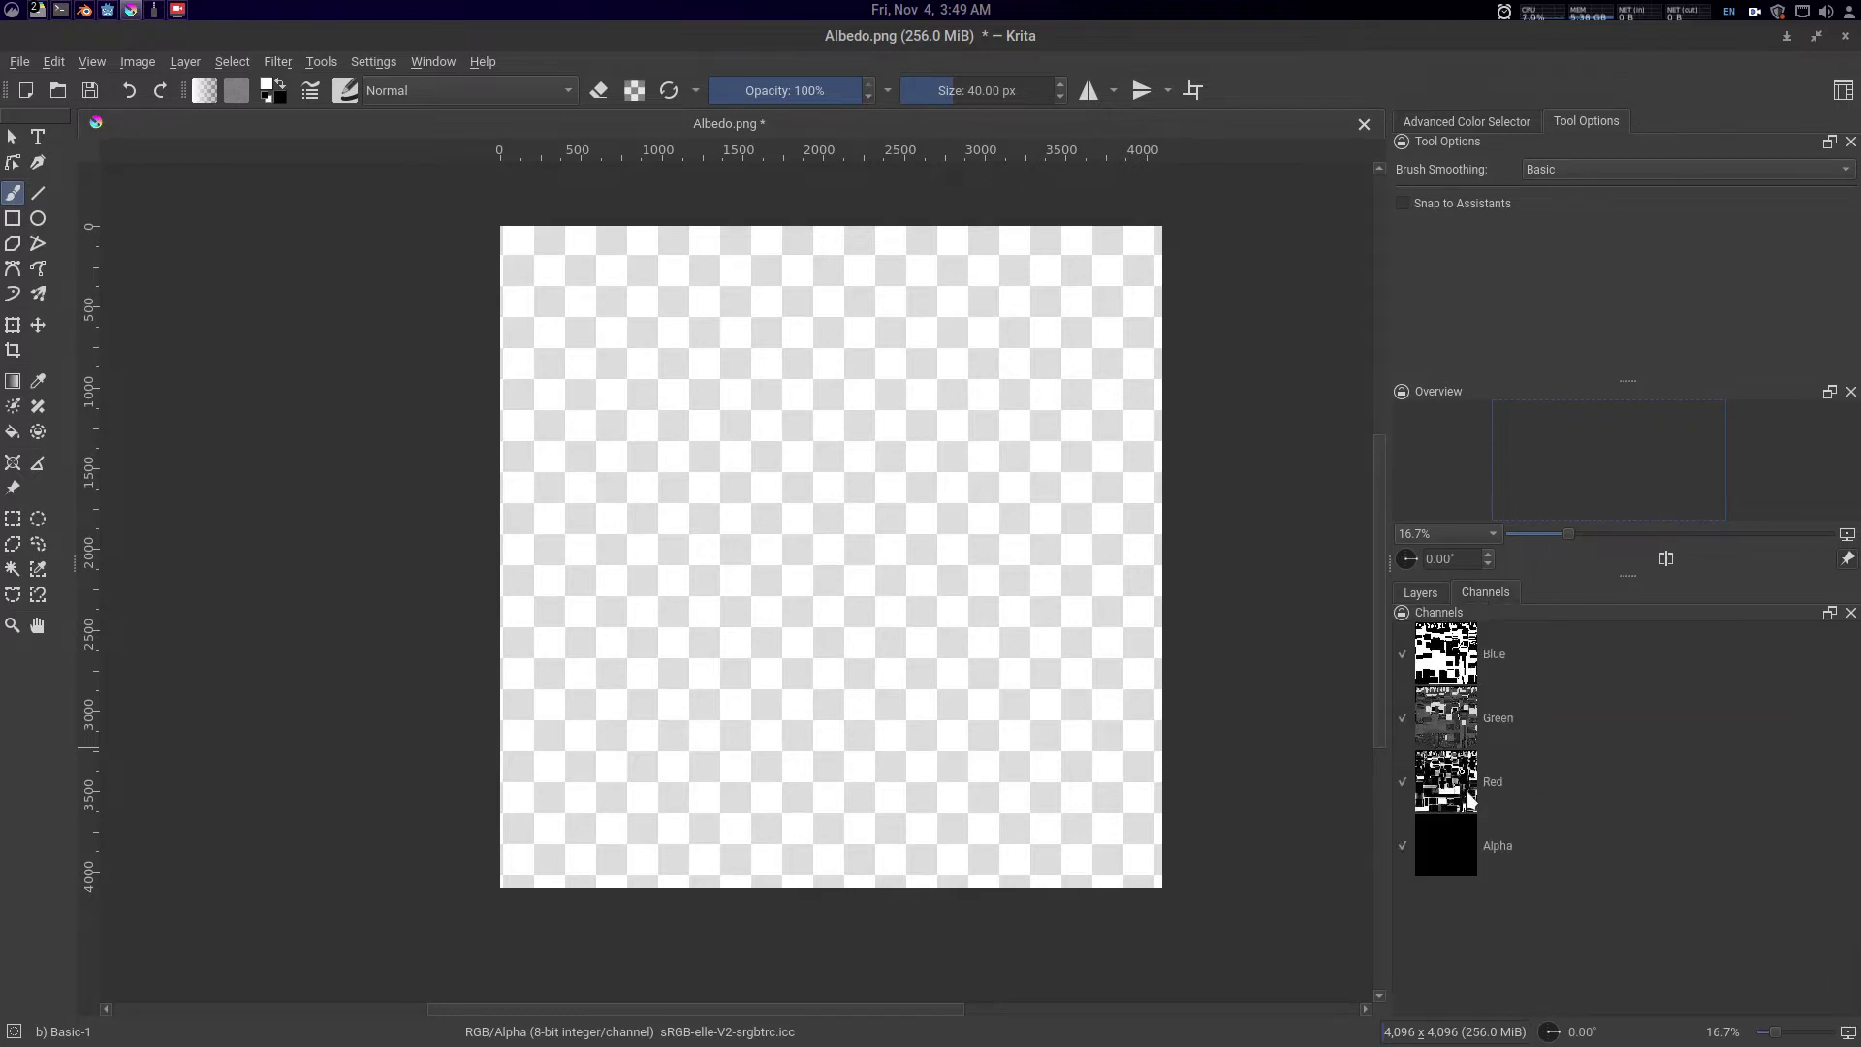
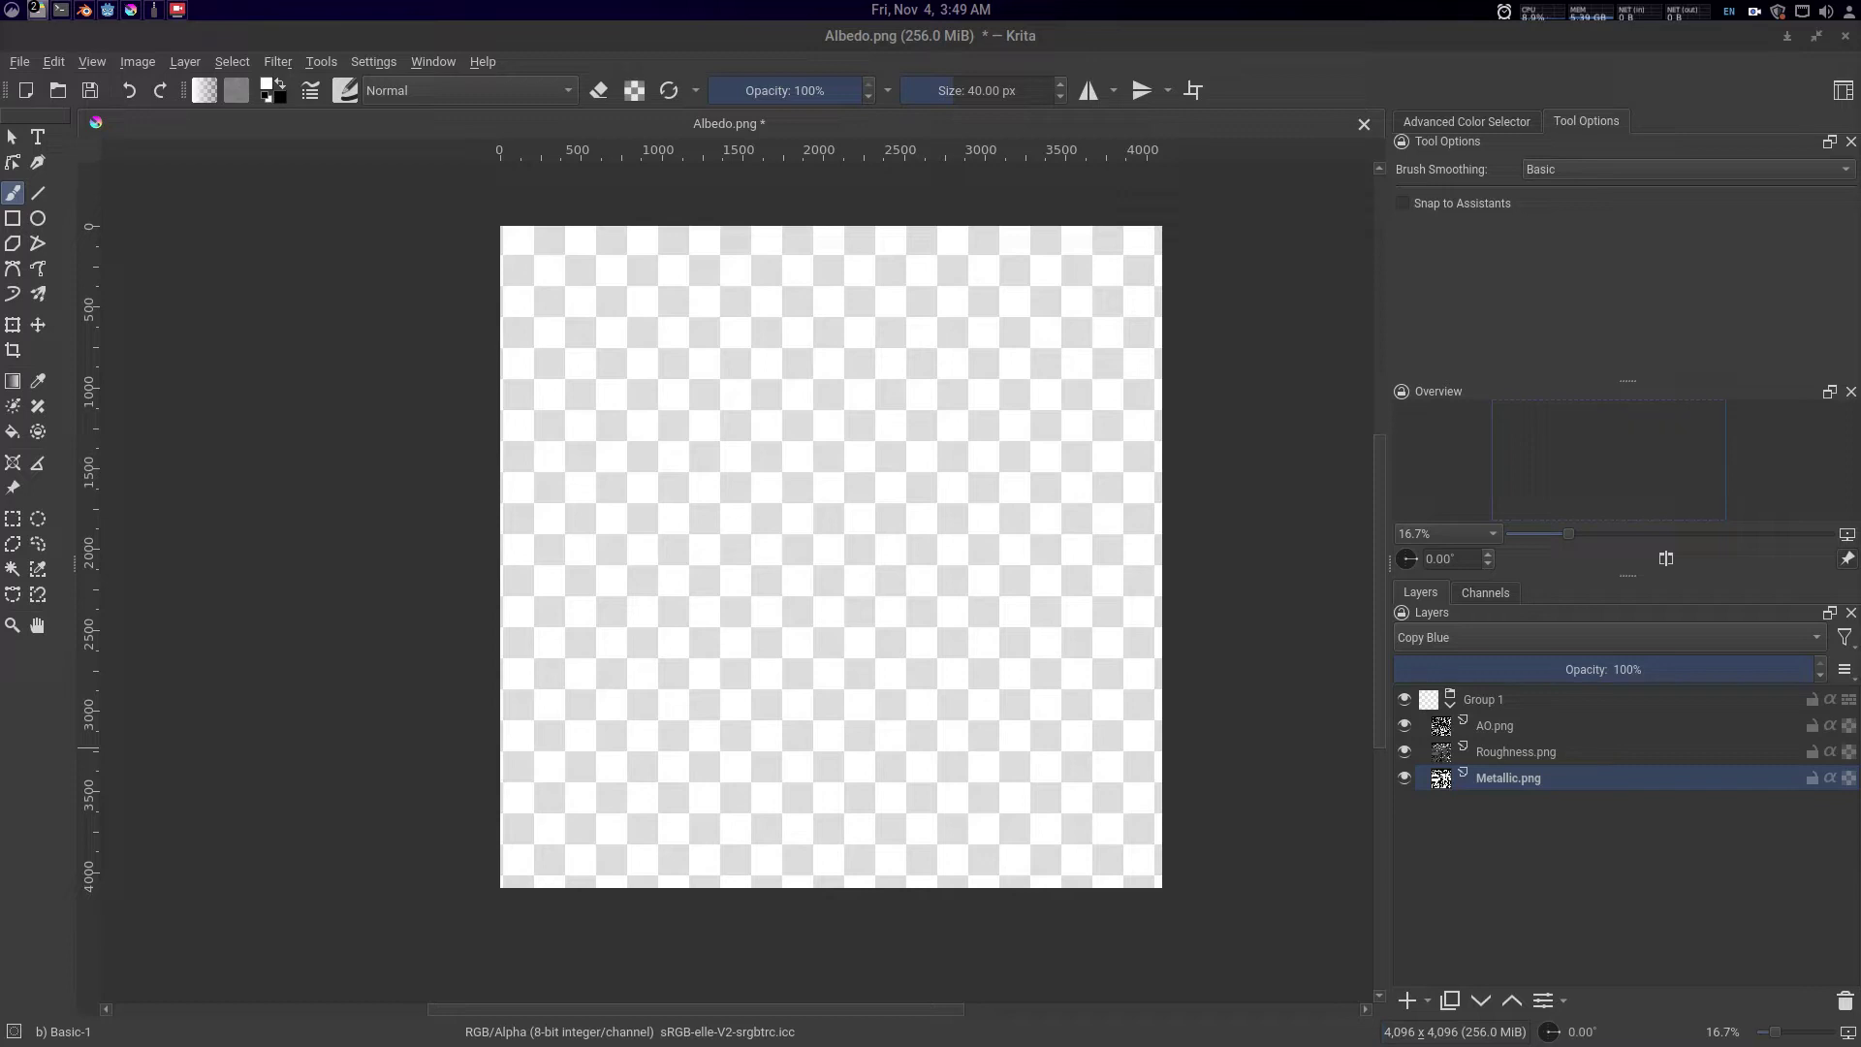
- Insert Gravel035_2K_AmbientOcclusion.jpg as a base layer scaled to the full canvas at the bottom of the group
left_click_drag(1571, 432, 852, 401)
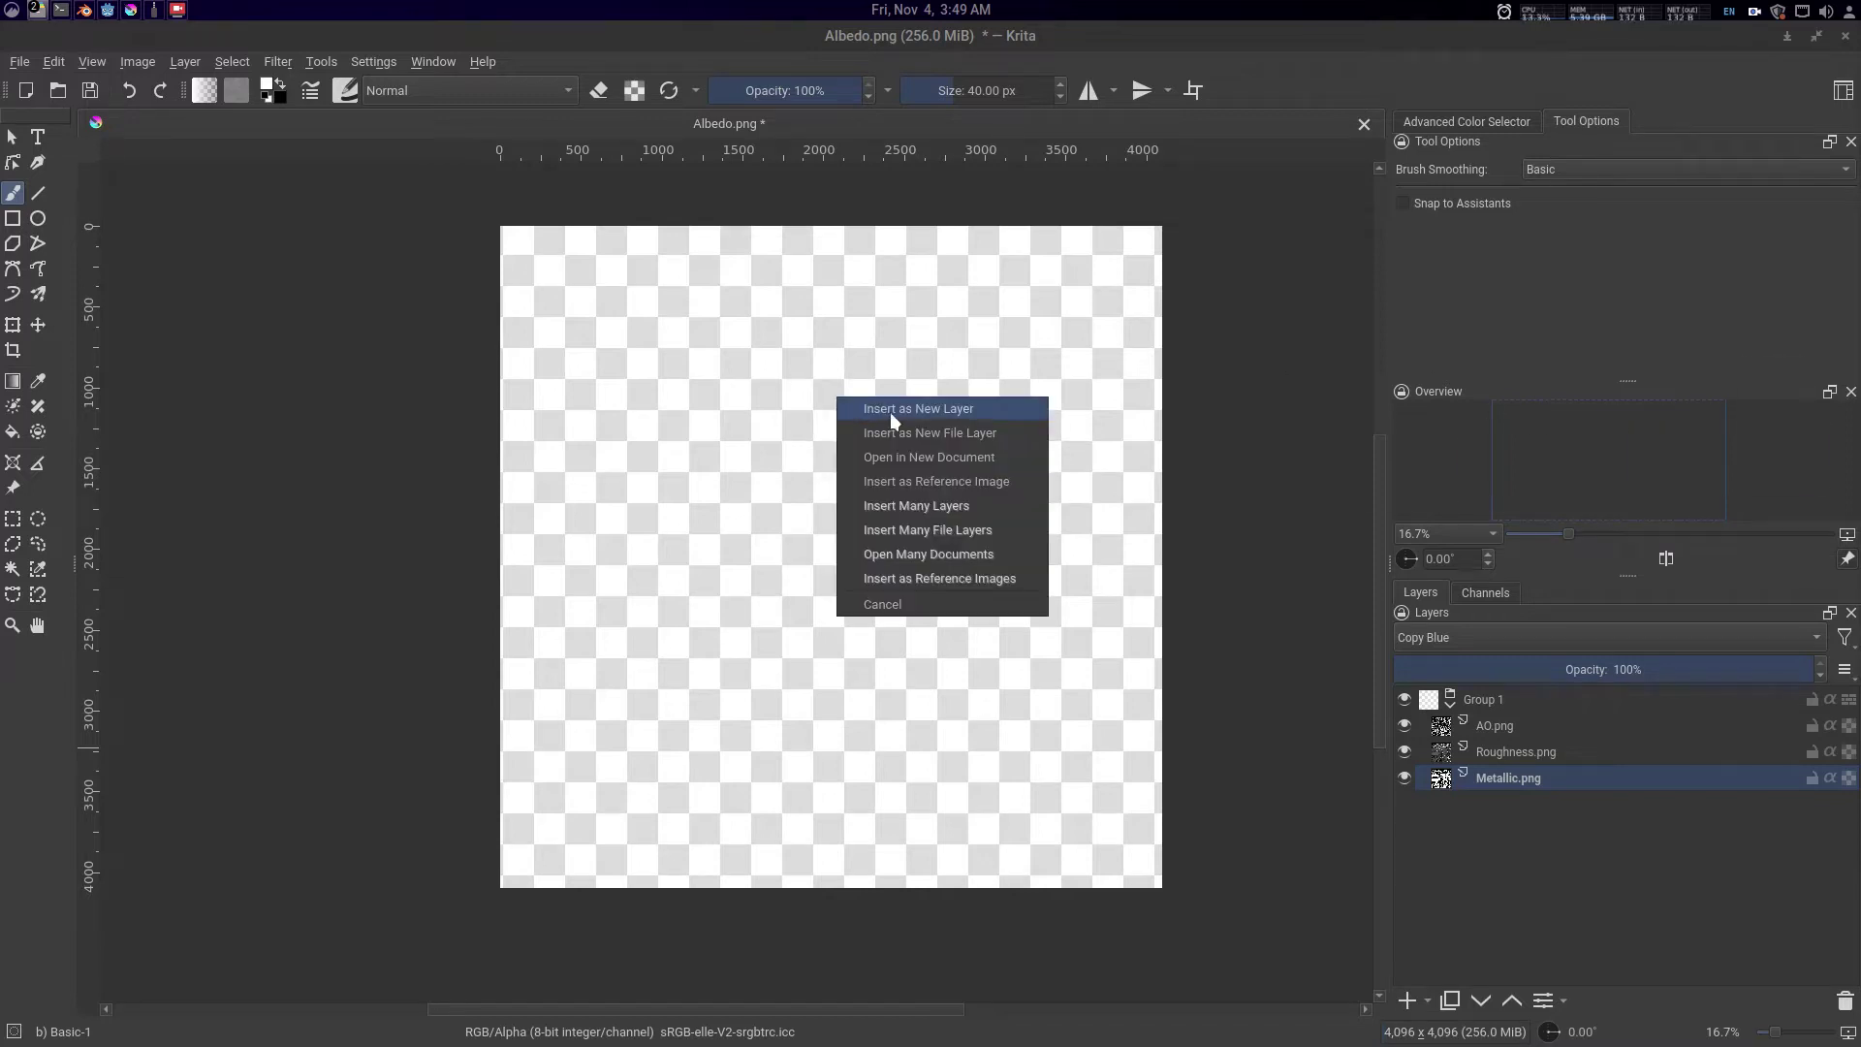
left_click(890, 411)
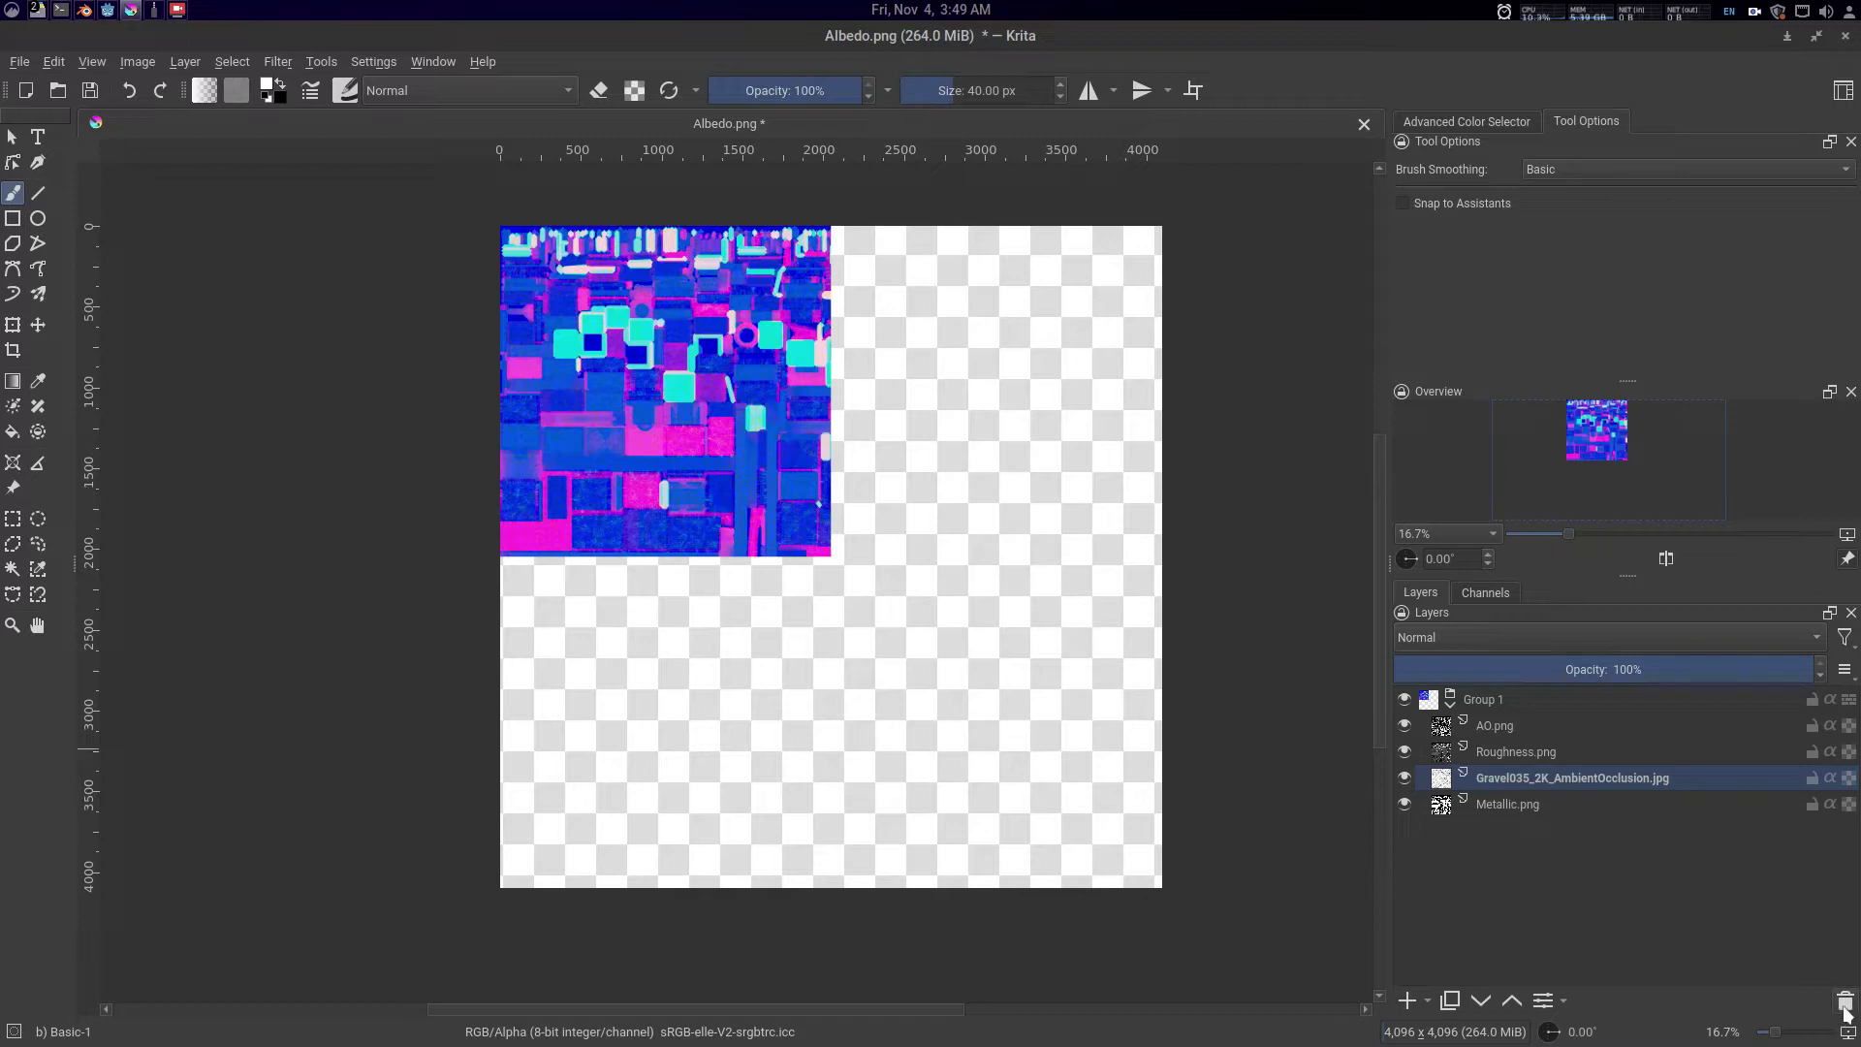
key("ctrl+t")
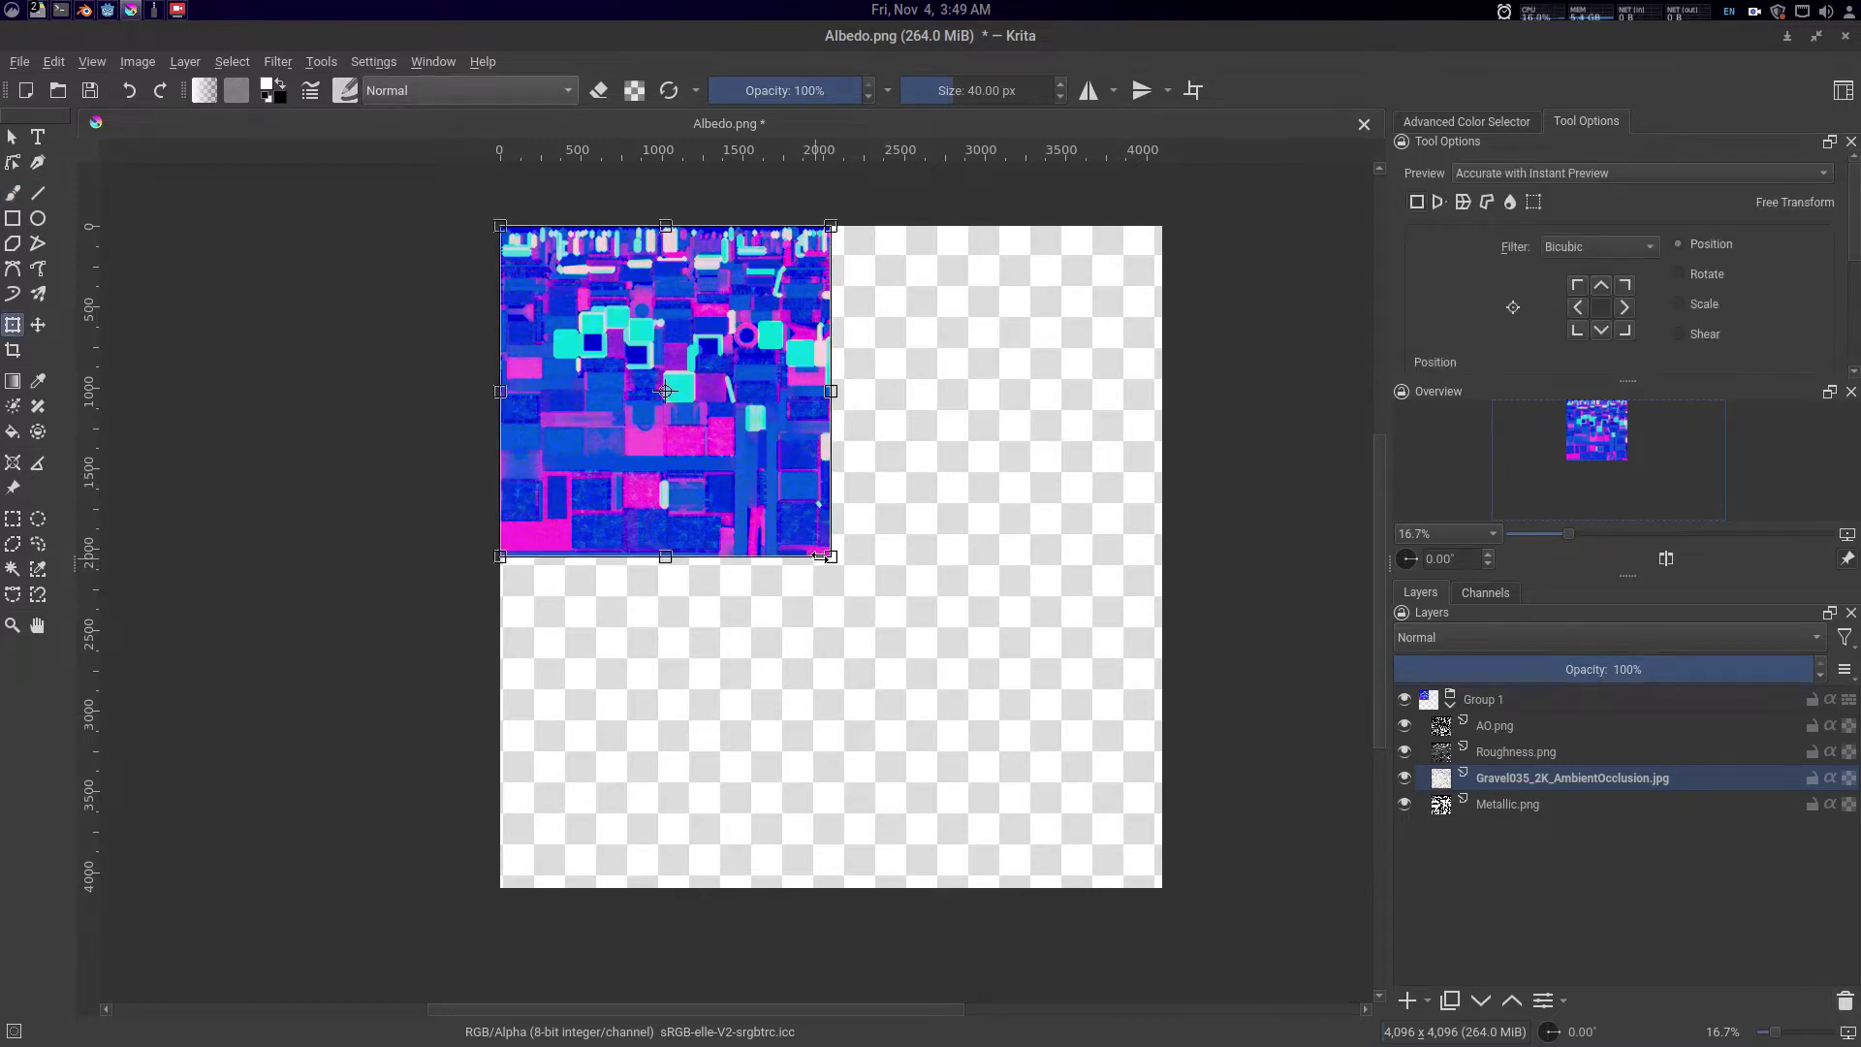
left_click_drag(831, 556, 1164, 888)
key("Return")
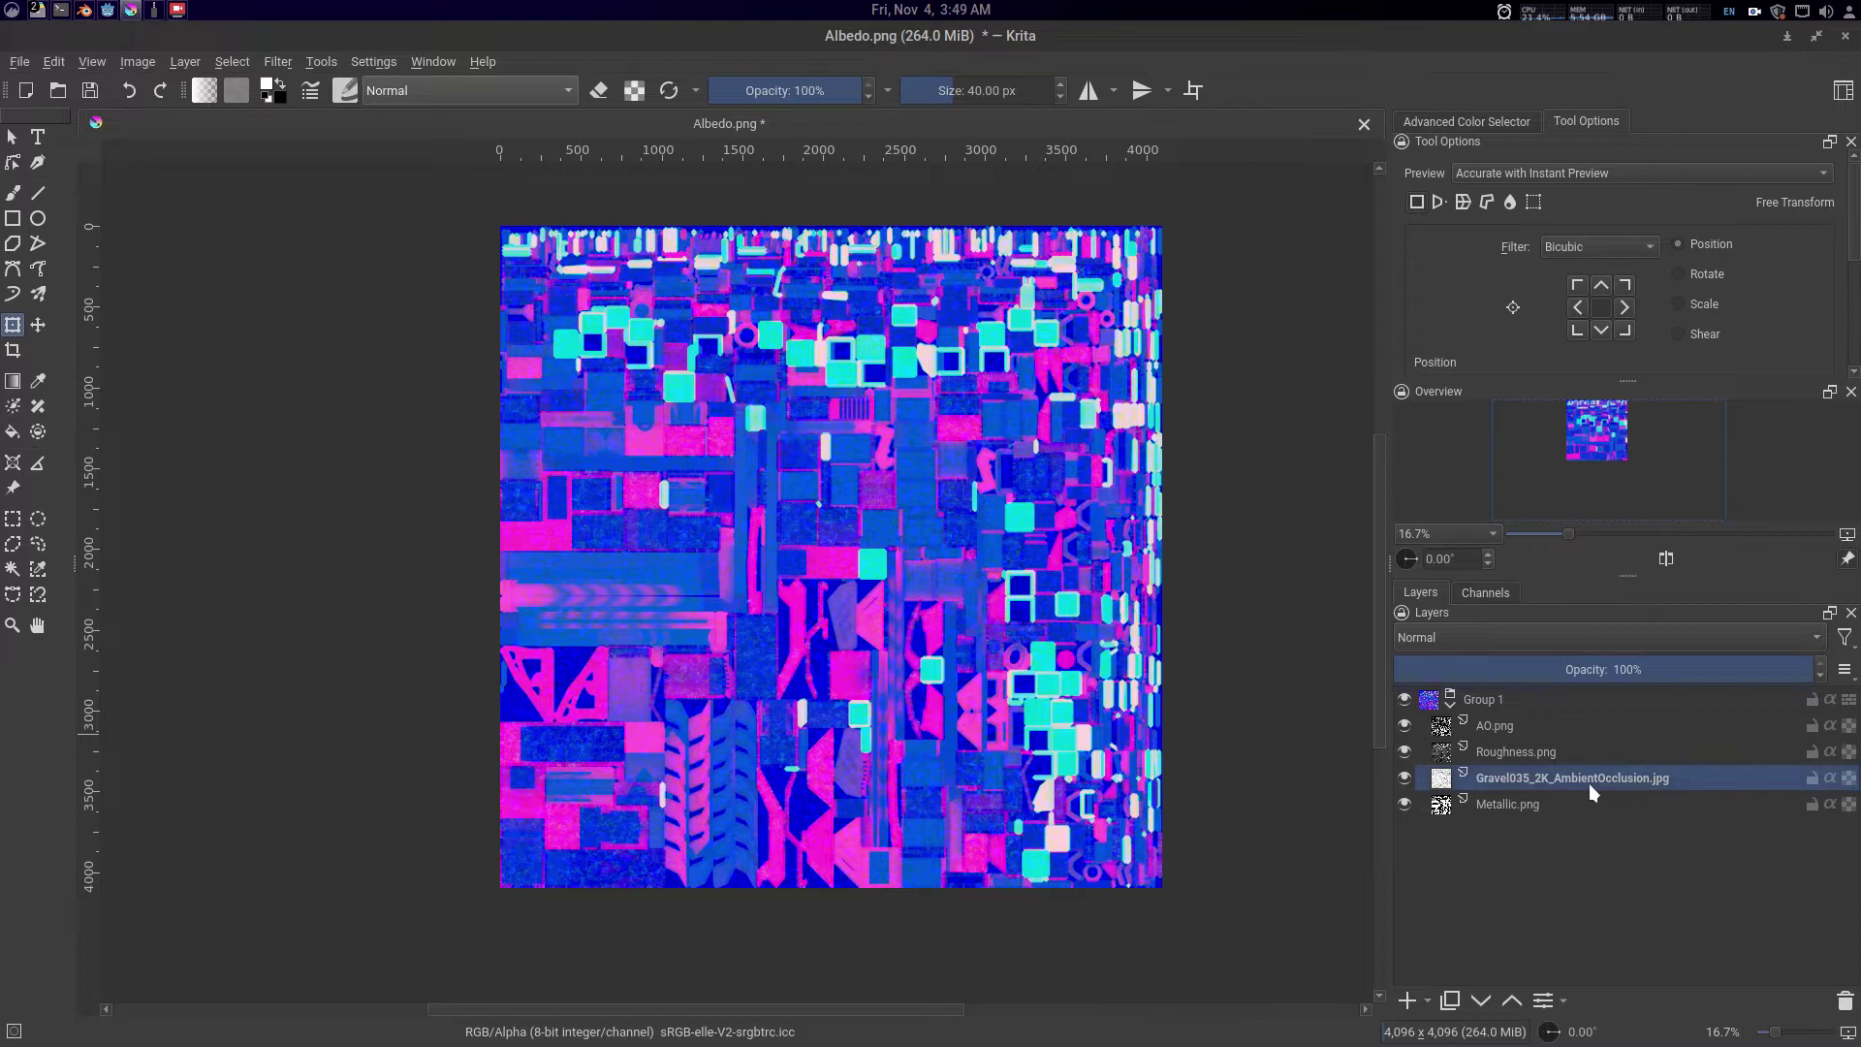
left_click(1481, 1000)
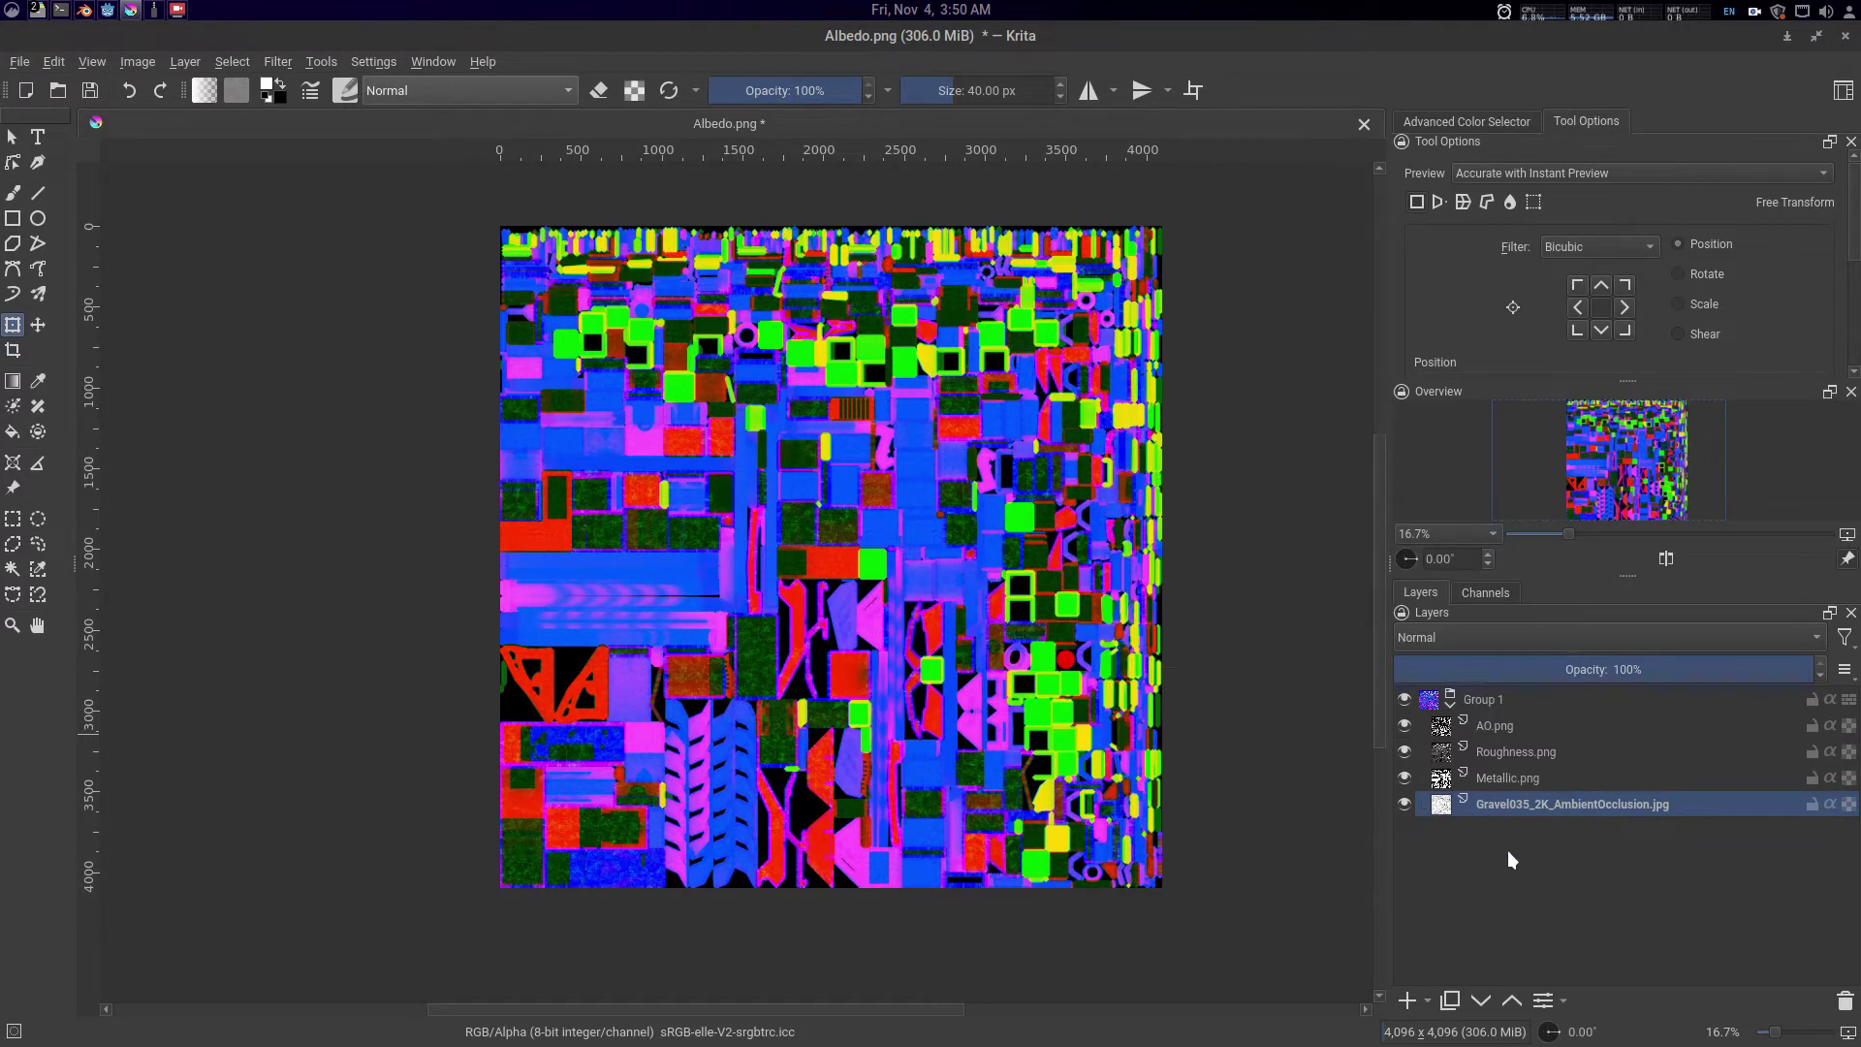
- Add a paint layer directly below Metallic.png and hide the Gravel035_2K_AmbientOcclusion.jpg layer
left_click(1428, 1001)
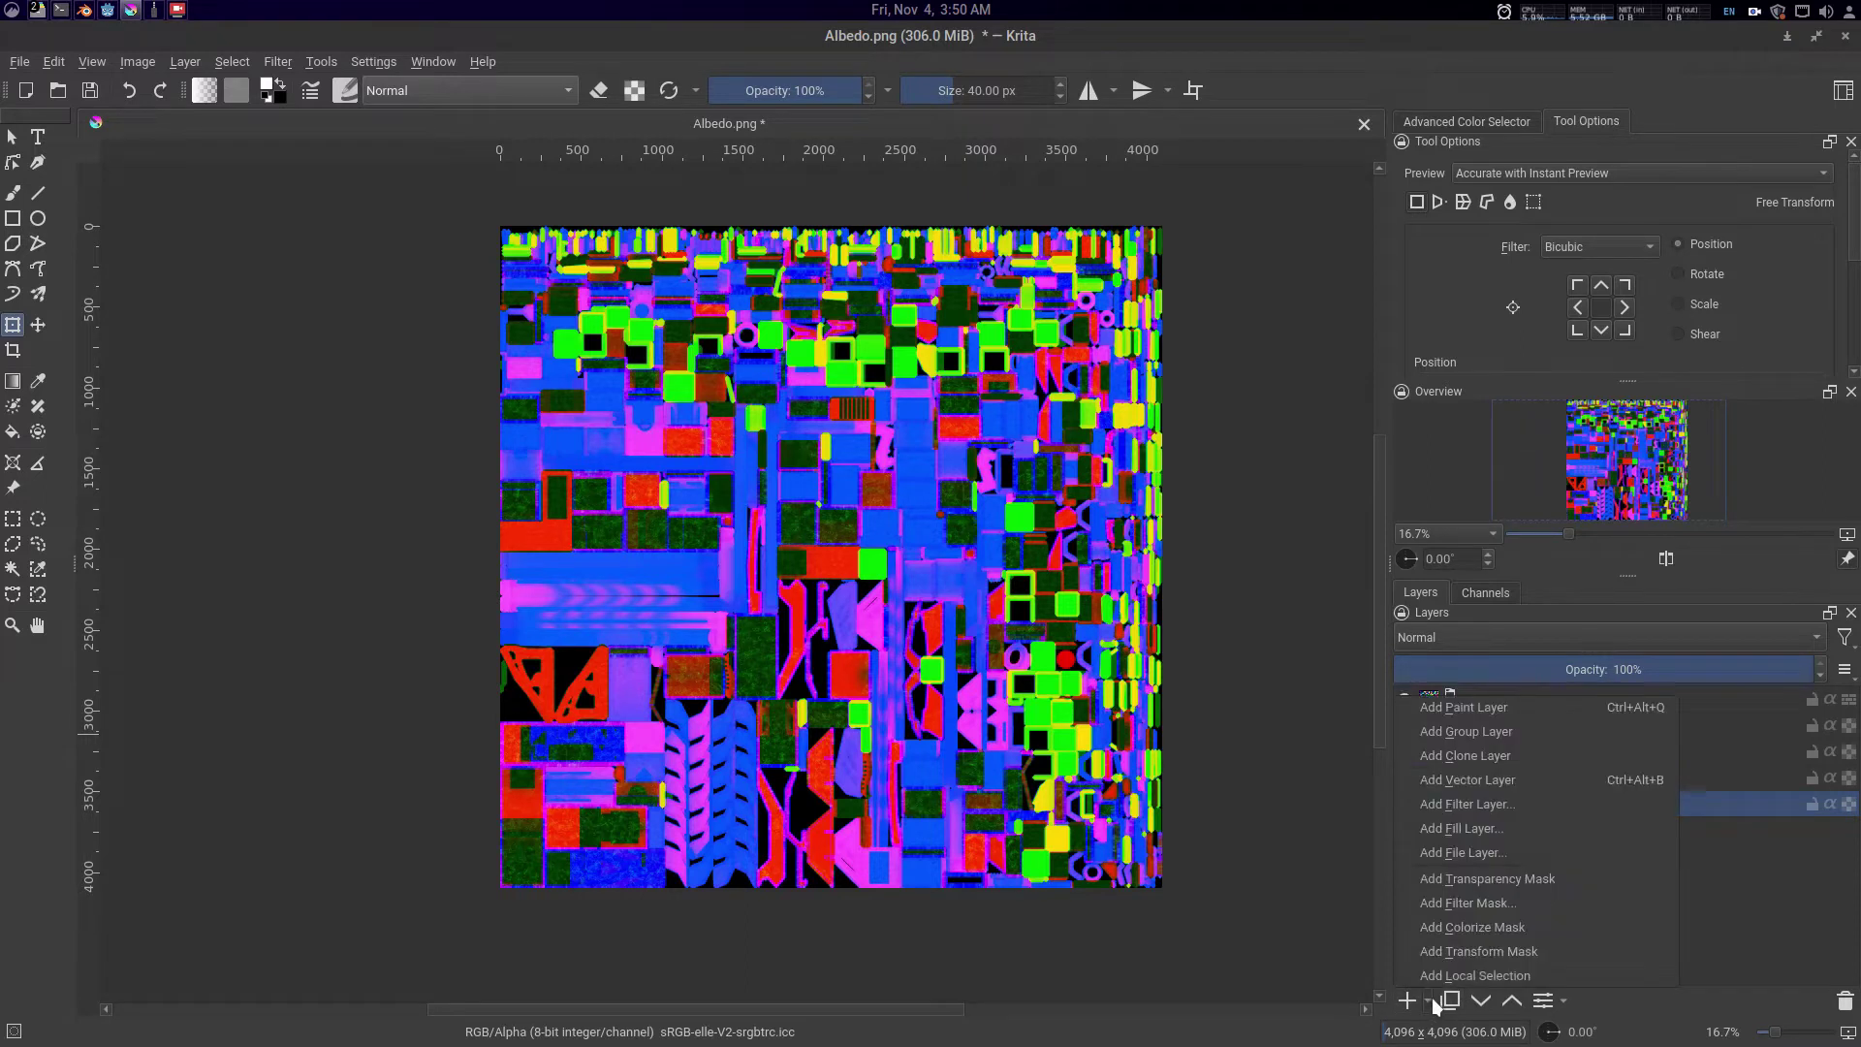
left_click(1498, 712)
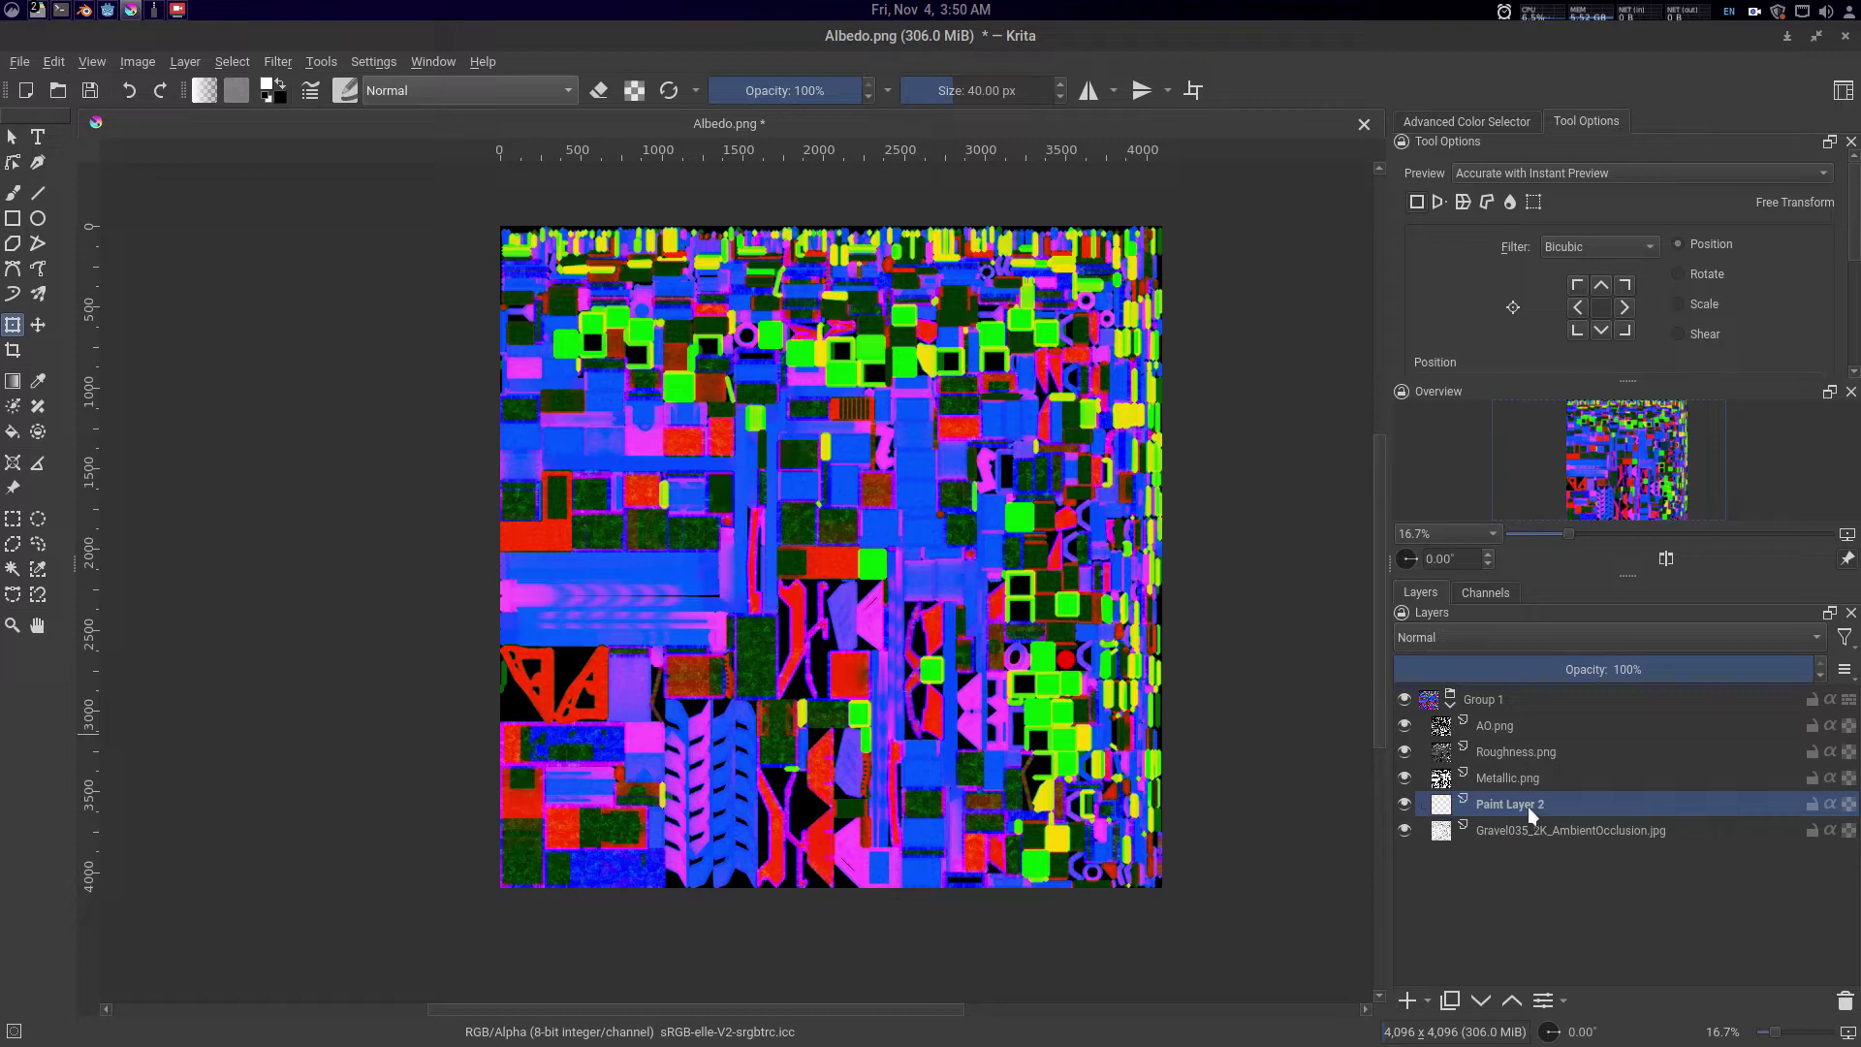
left_click(1405, 830)
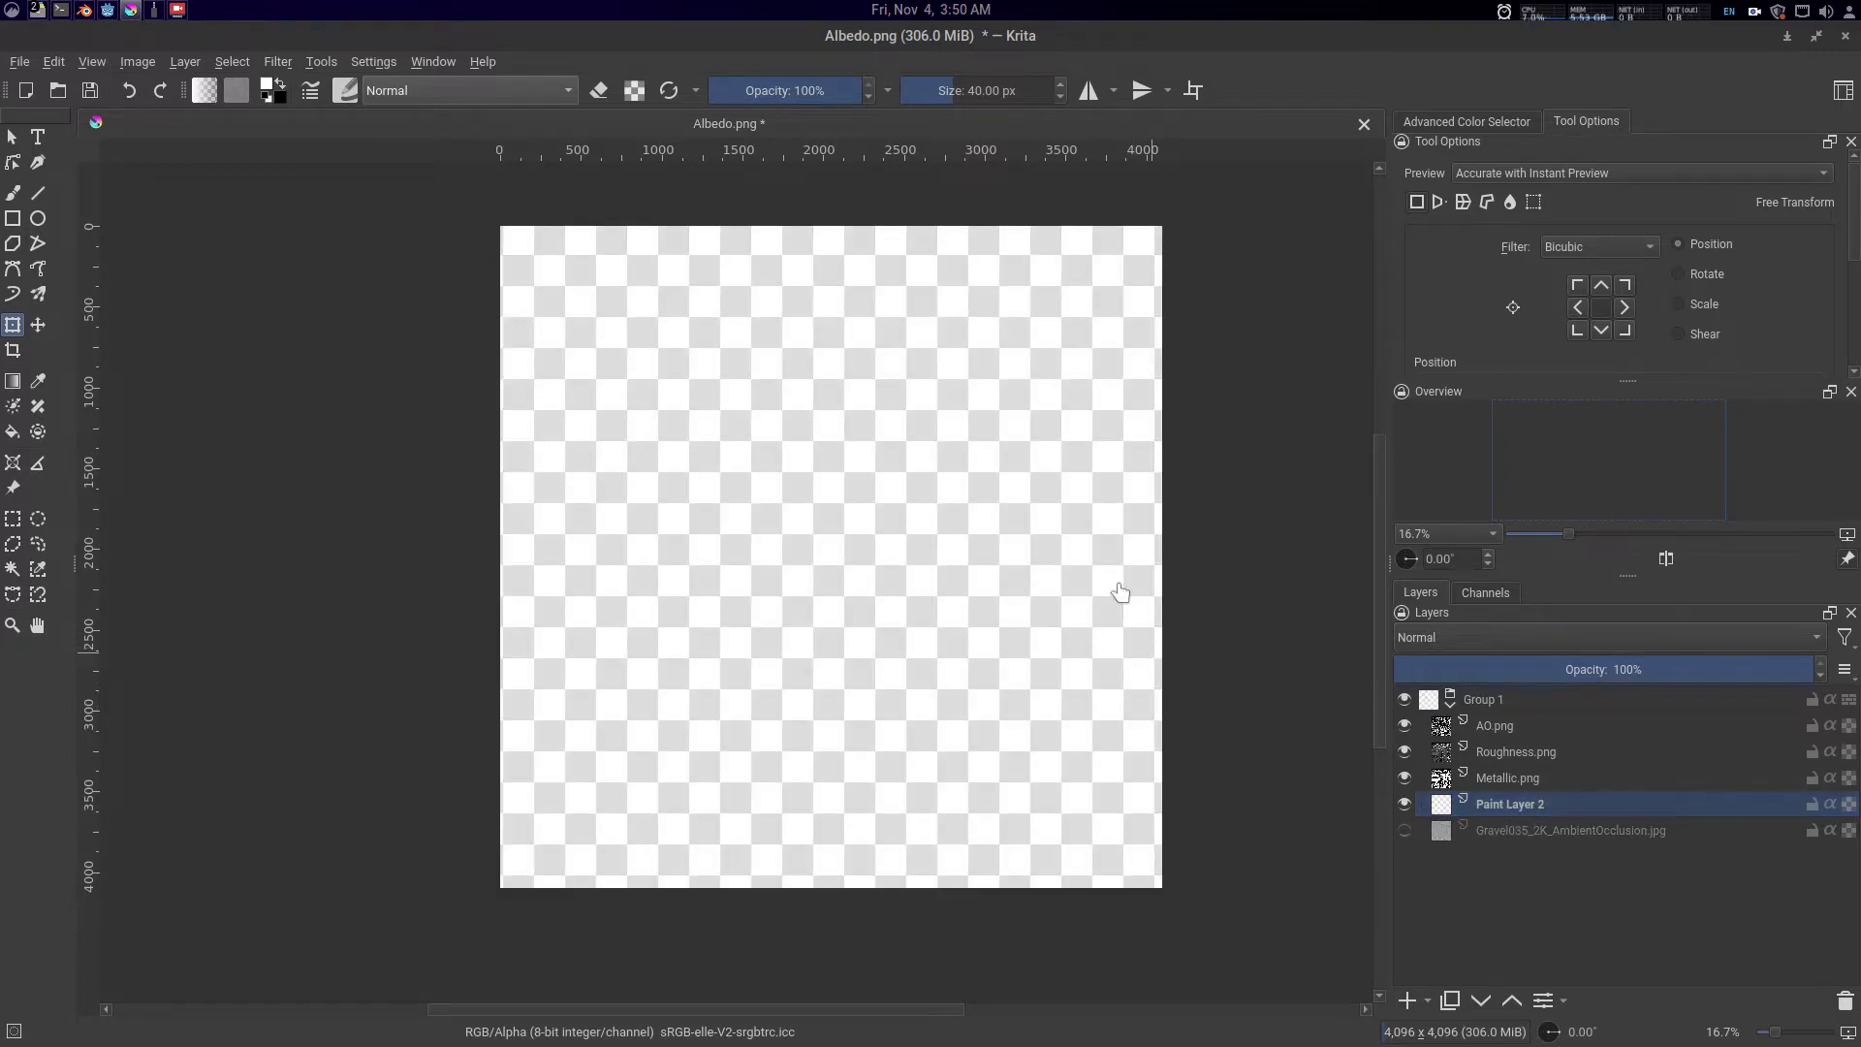
- Fill the new paint layer beneath Metallic.png with solid white
left_click(263, 96)
key("BackSpace")
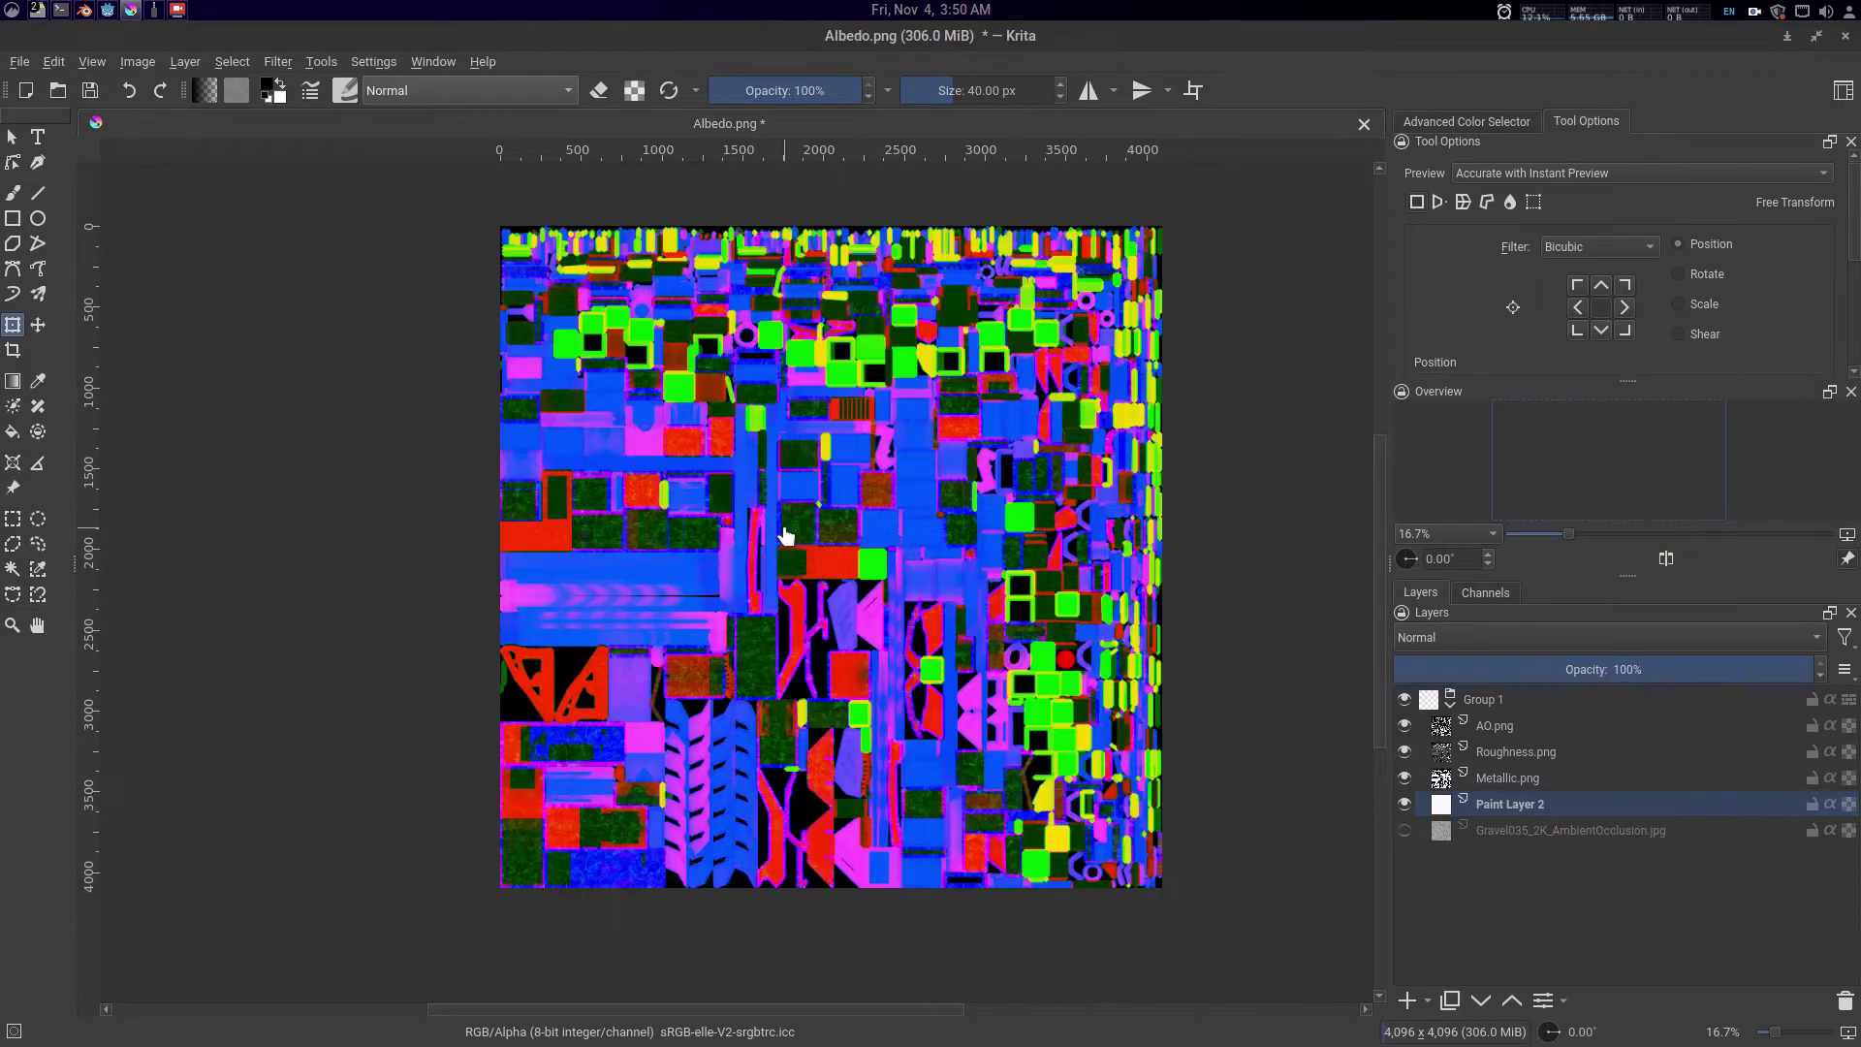
key("shift+BackSpace")
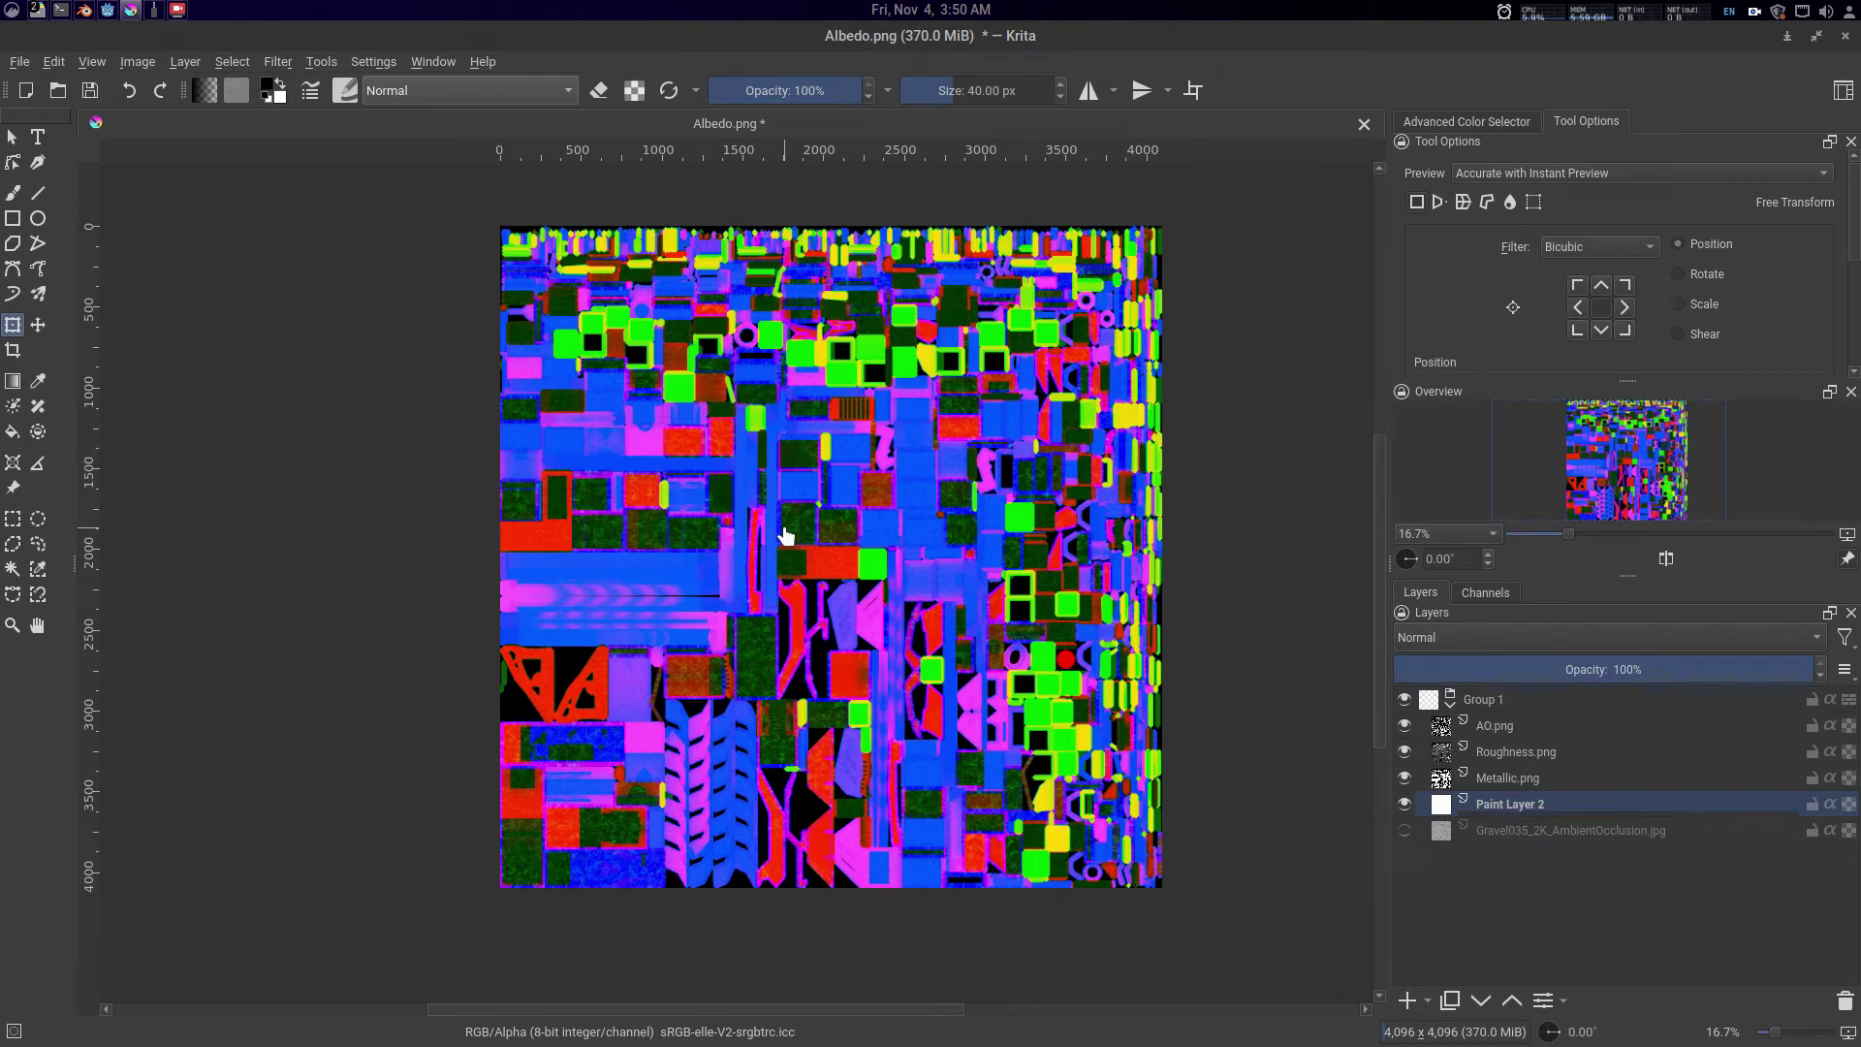
key("BackSpace")
- Hide the AO.png, Roughness.png and Metallic.png layers to view the base paint layer alone
left_click(1408, 724)
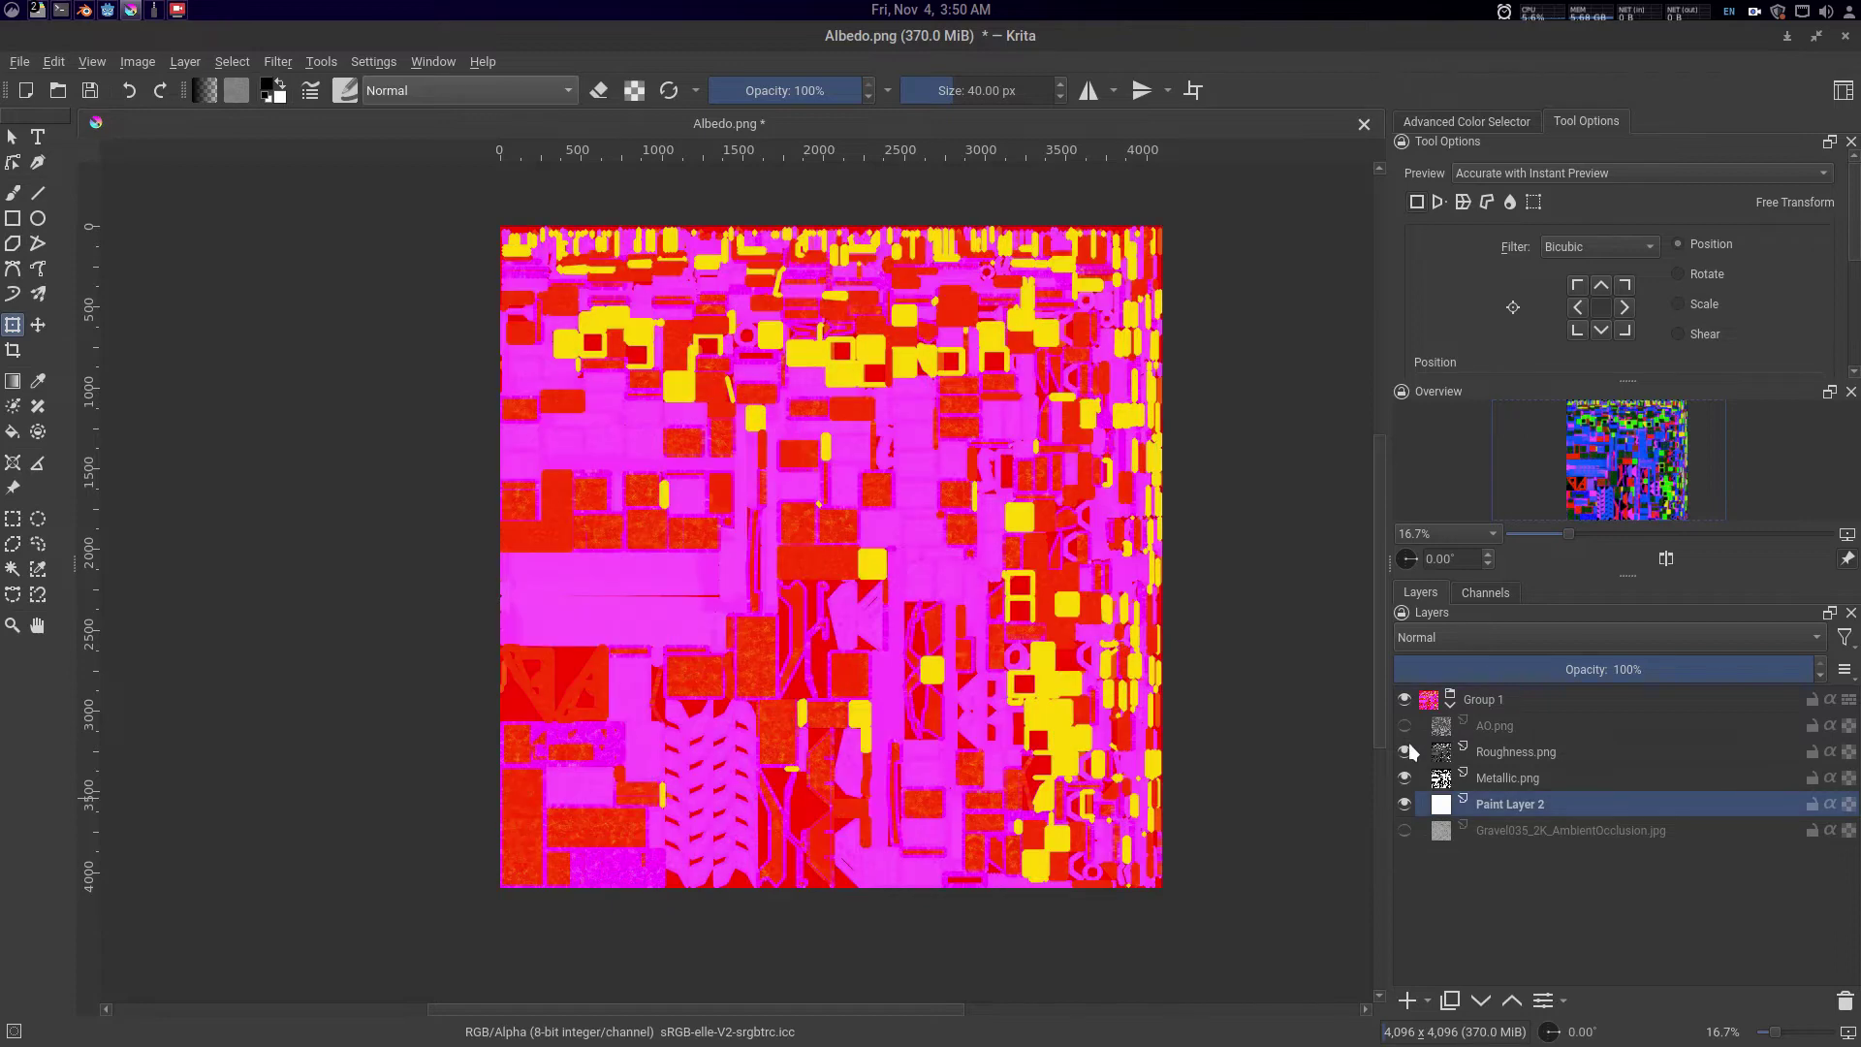
left_click(1410, 751)
left_click(1411, 778)
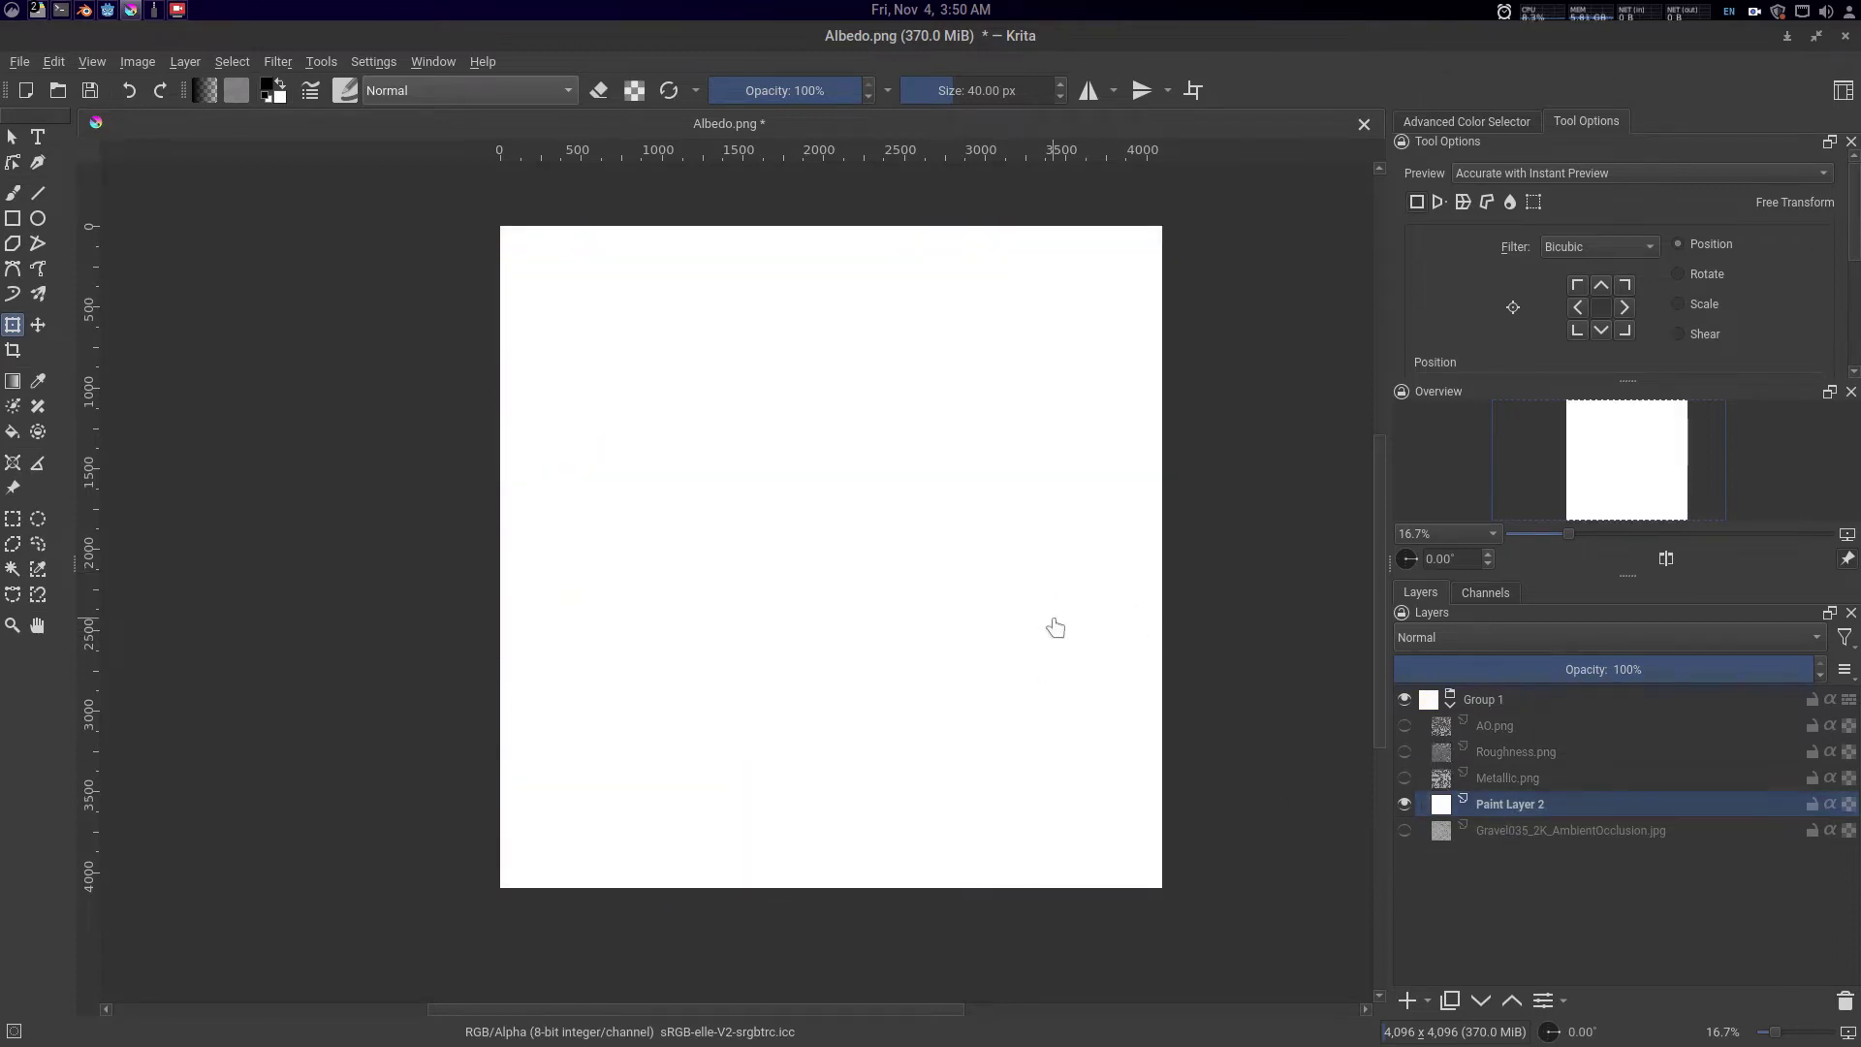
- Show the Gravel035_2K_AmbientOcclusion.jpg layer and convert it to a transparency mask
left_click_drag(1056, 627, 1070, 631)
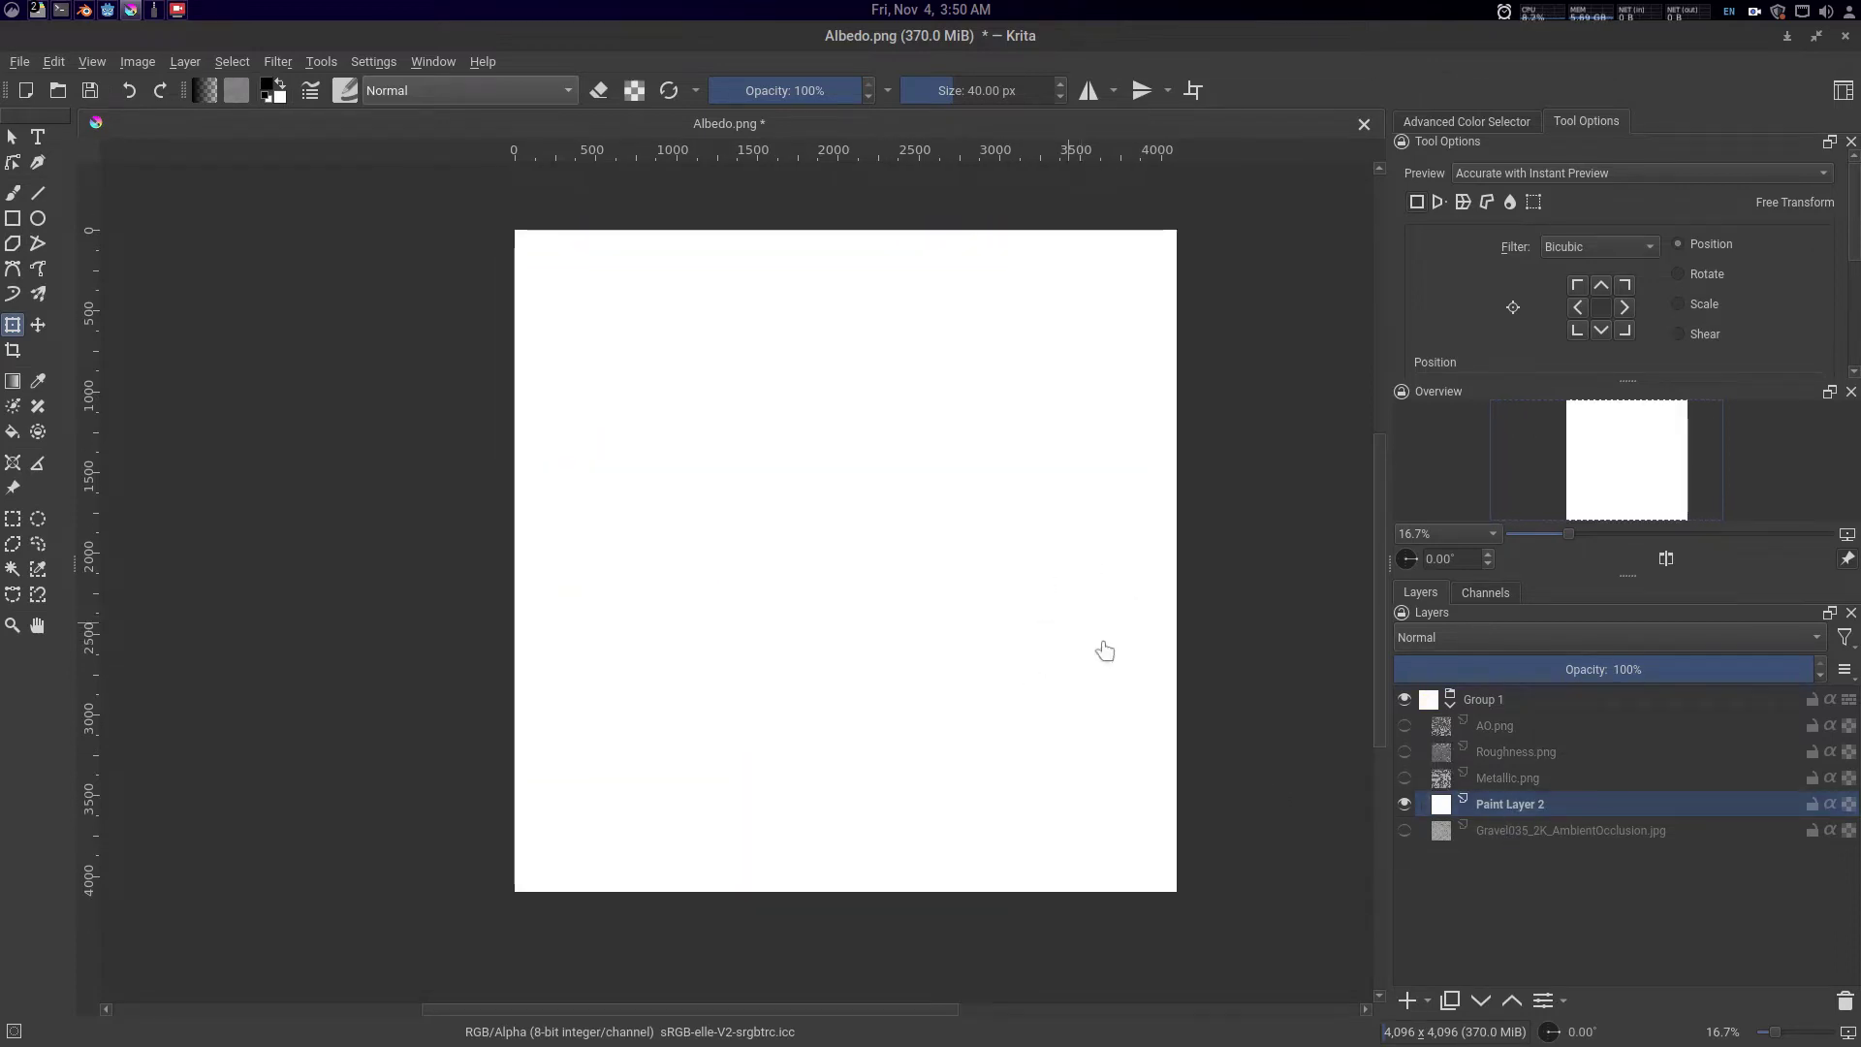
left_click(1405, 829)
left_click(1509, 830)
right_click(1510, 829)
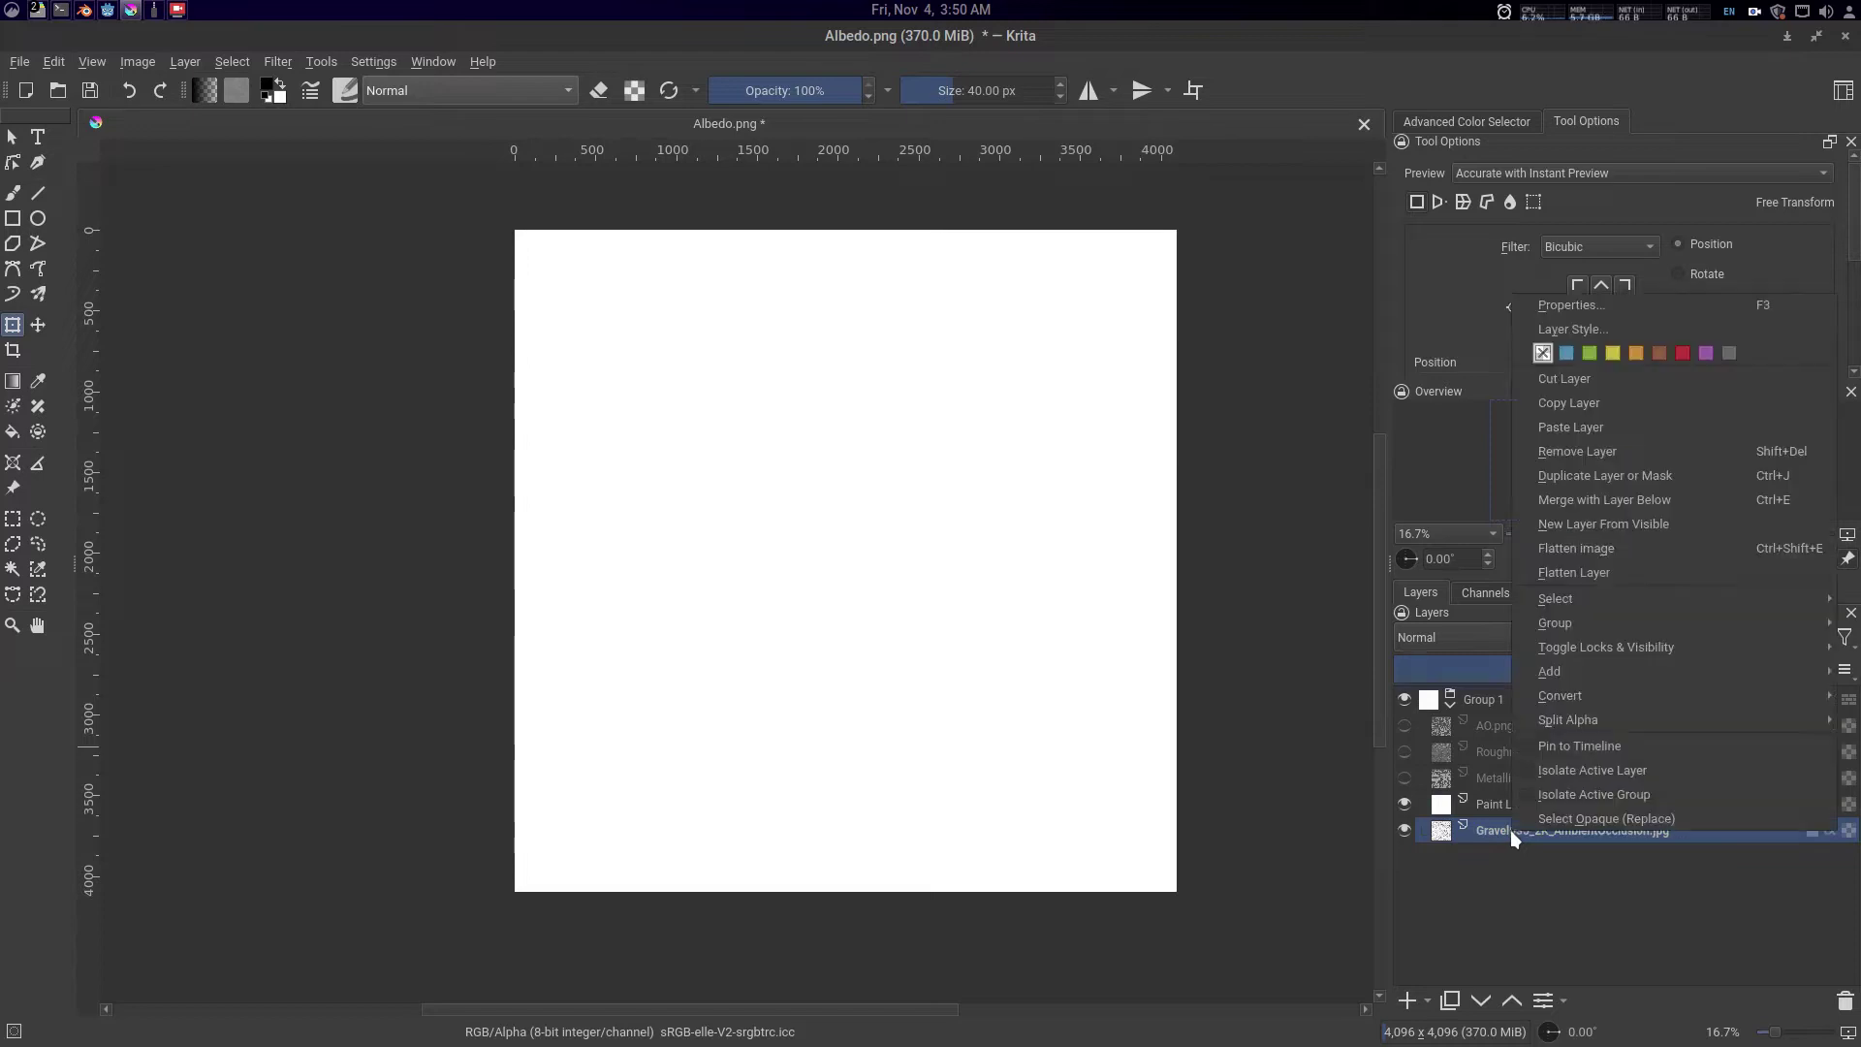
mouse_move(1631, 683)
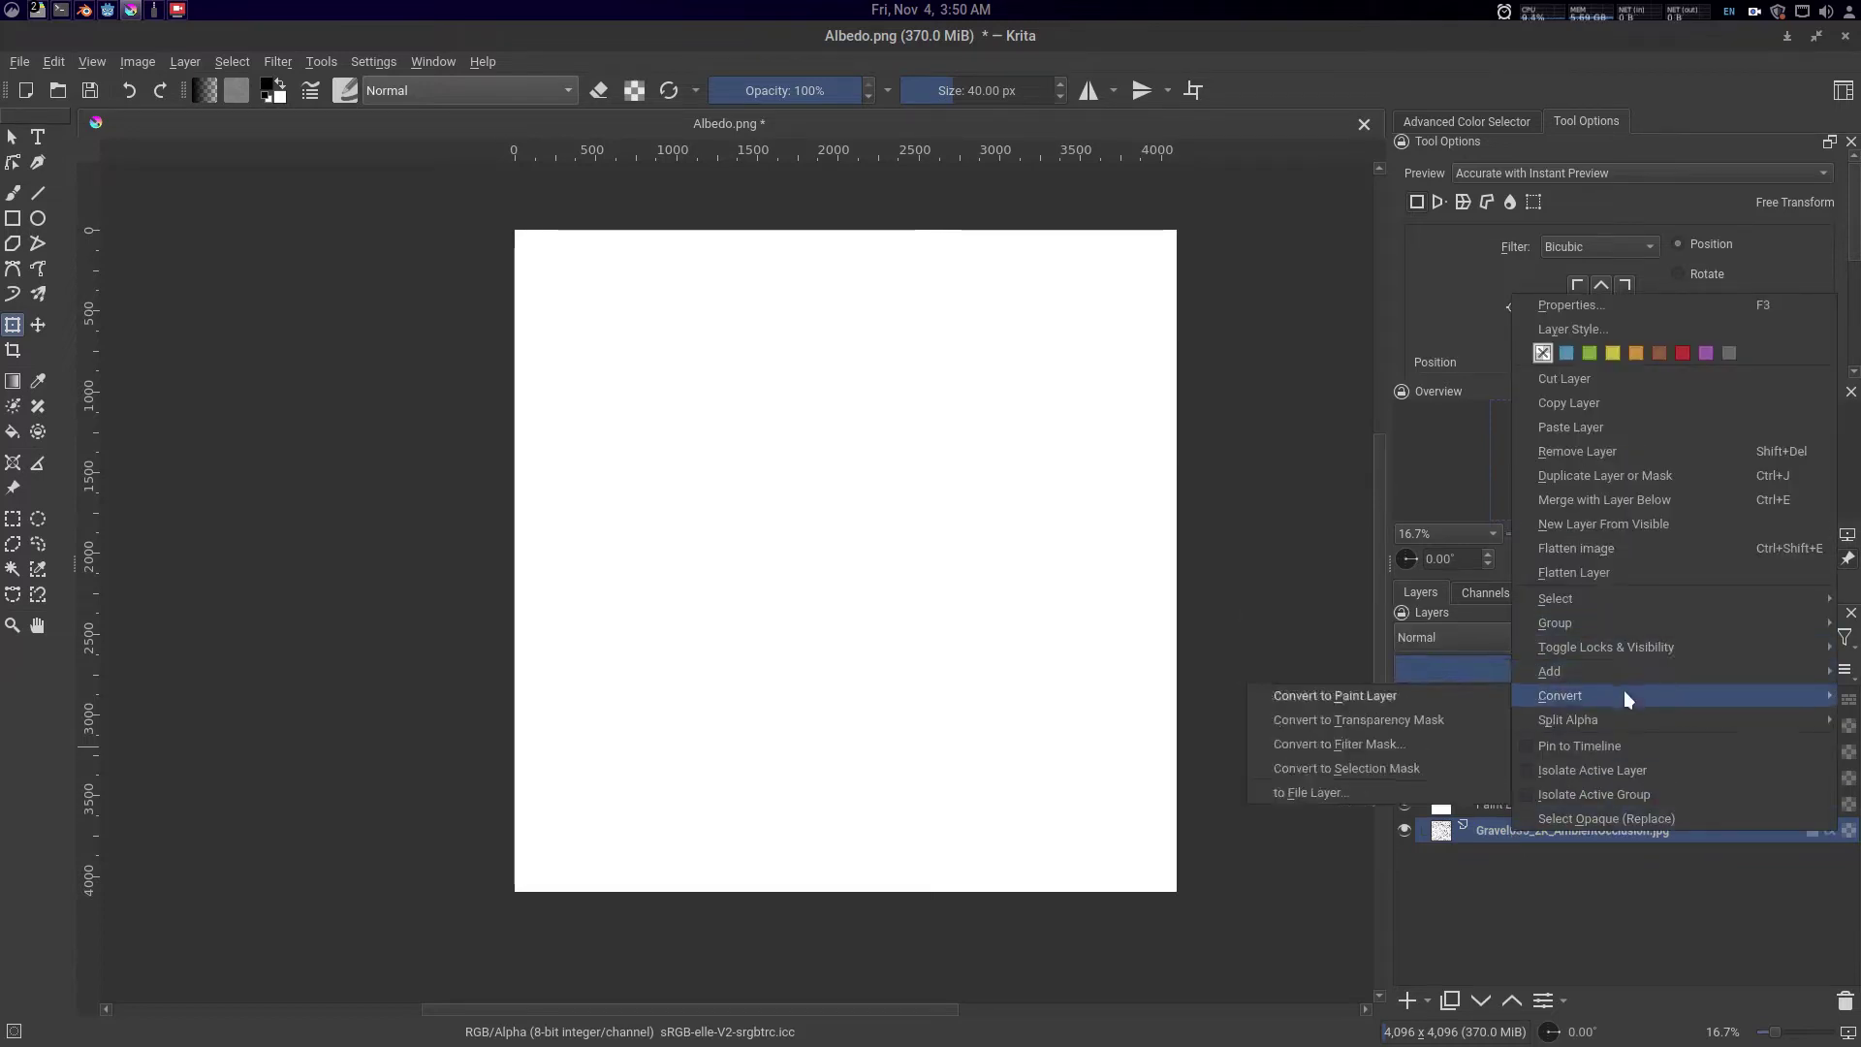
left_click(1404, 714)
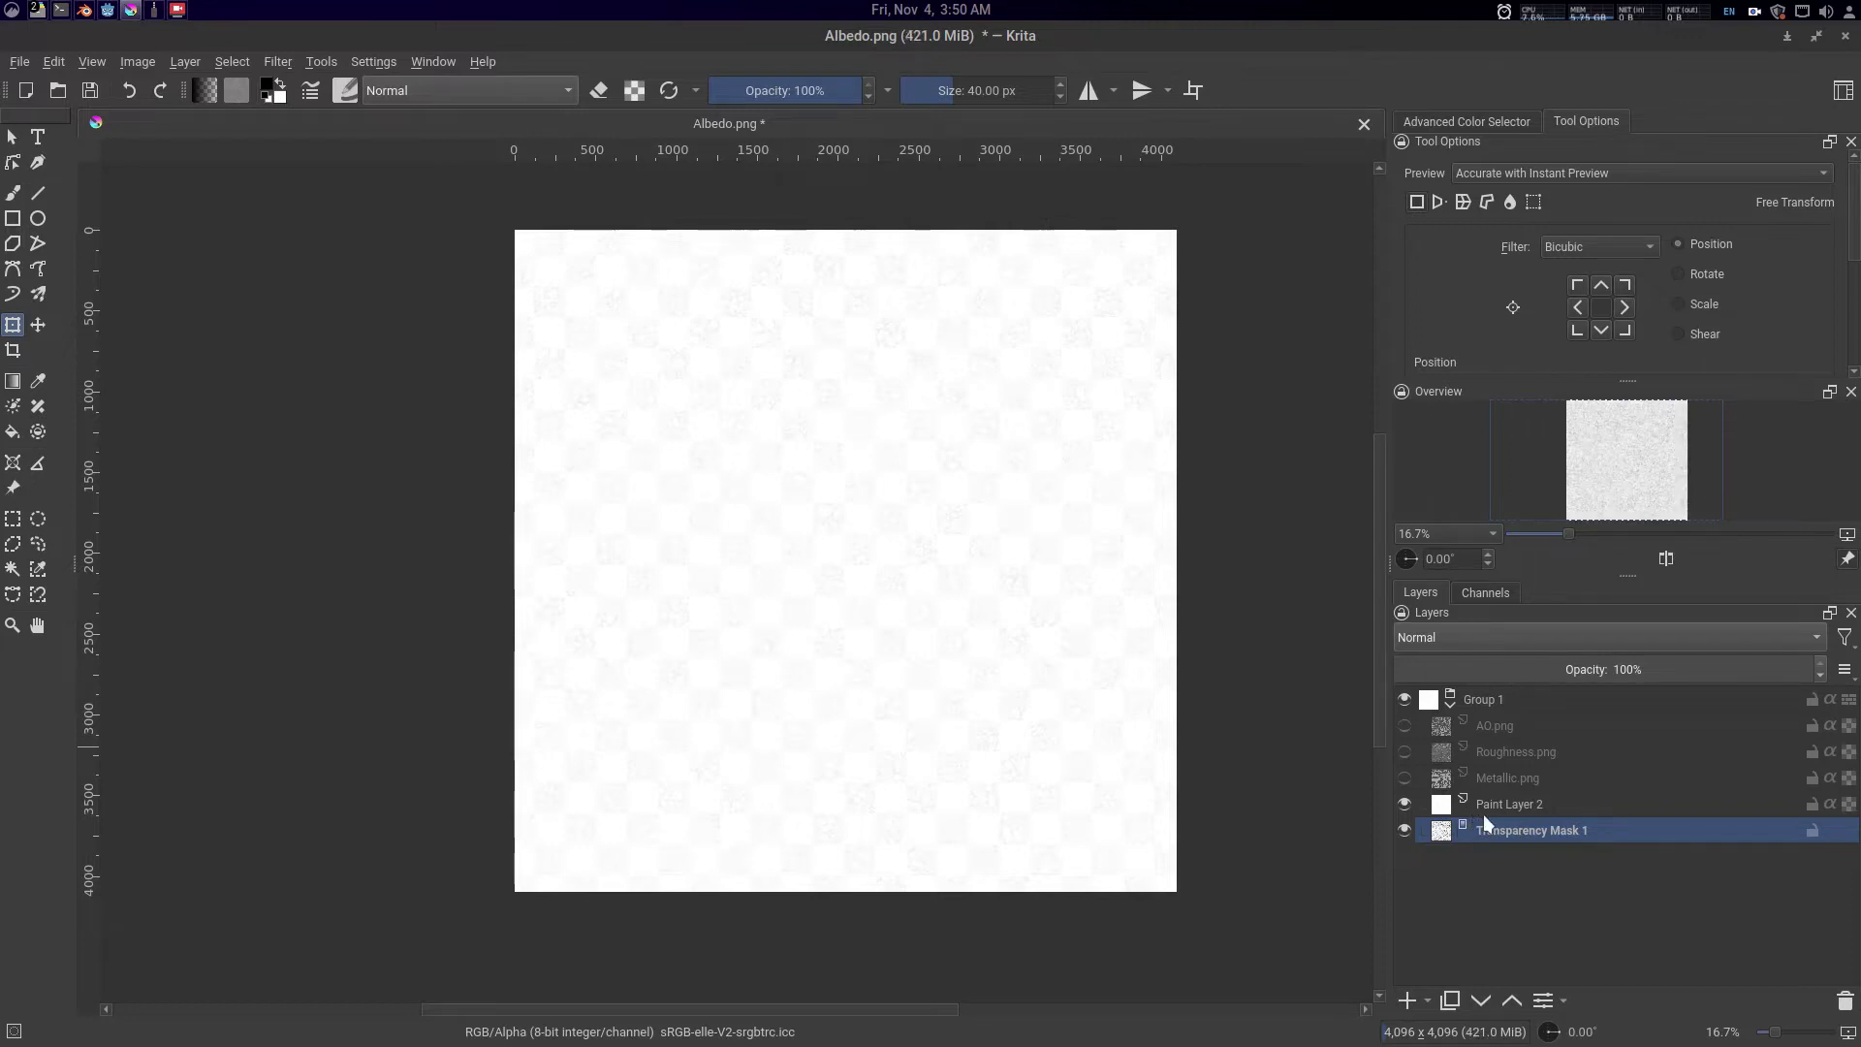
- Nest the transparency mask under Paint Layer 2 and inspect the image's alpha channel
mouse_move(1495, 824)
left_mouse_down()
mouse_move(1545, 821)
mouse_move(1520, 807)
left_mouse_up()
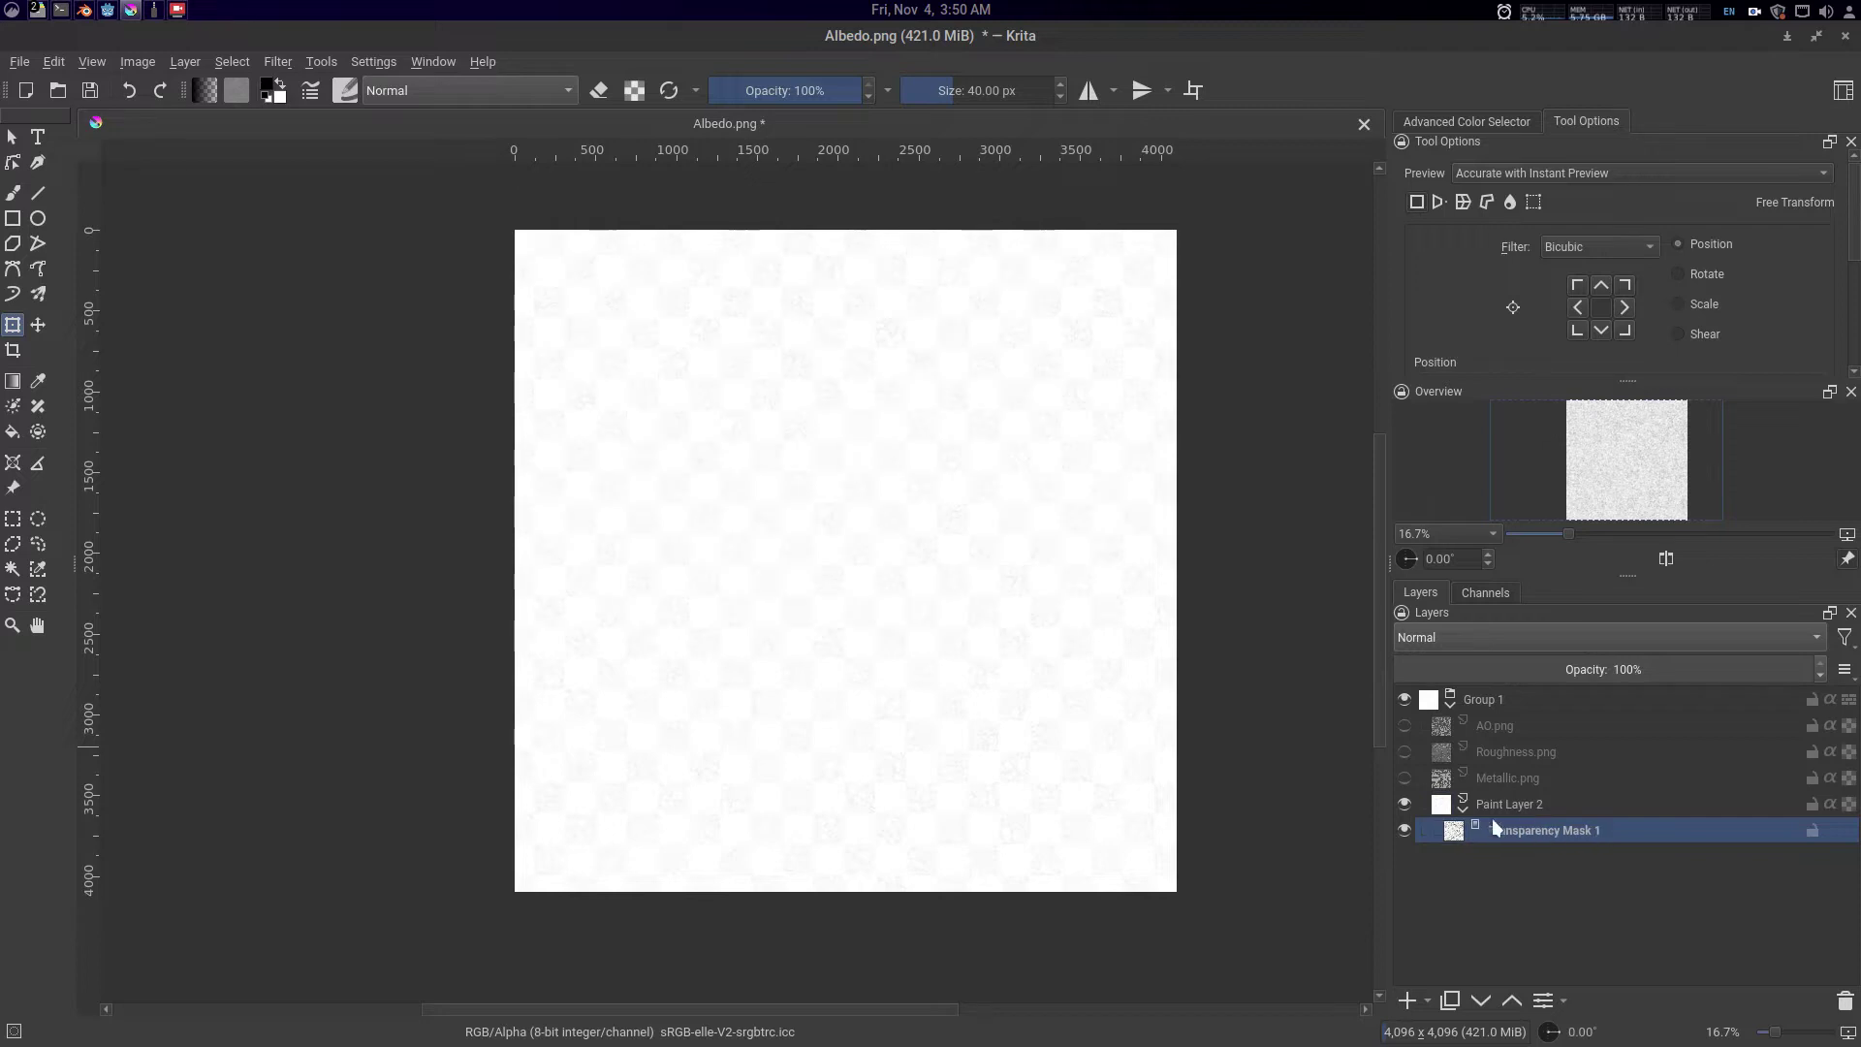
left_click(1465, 810)
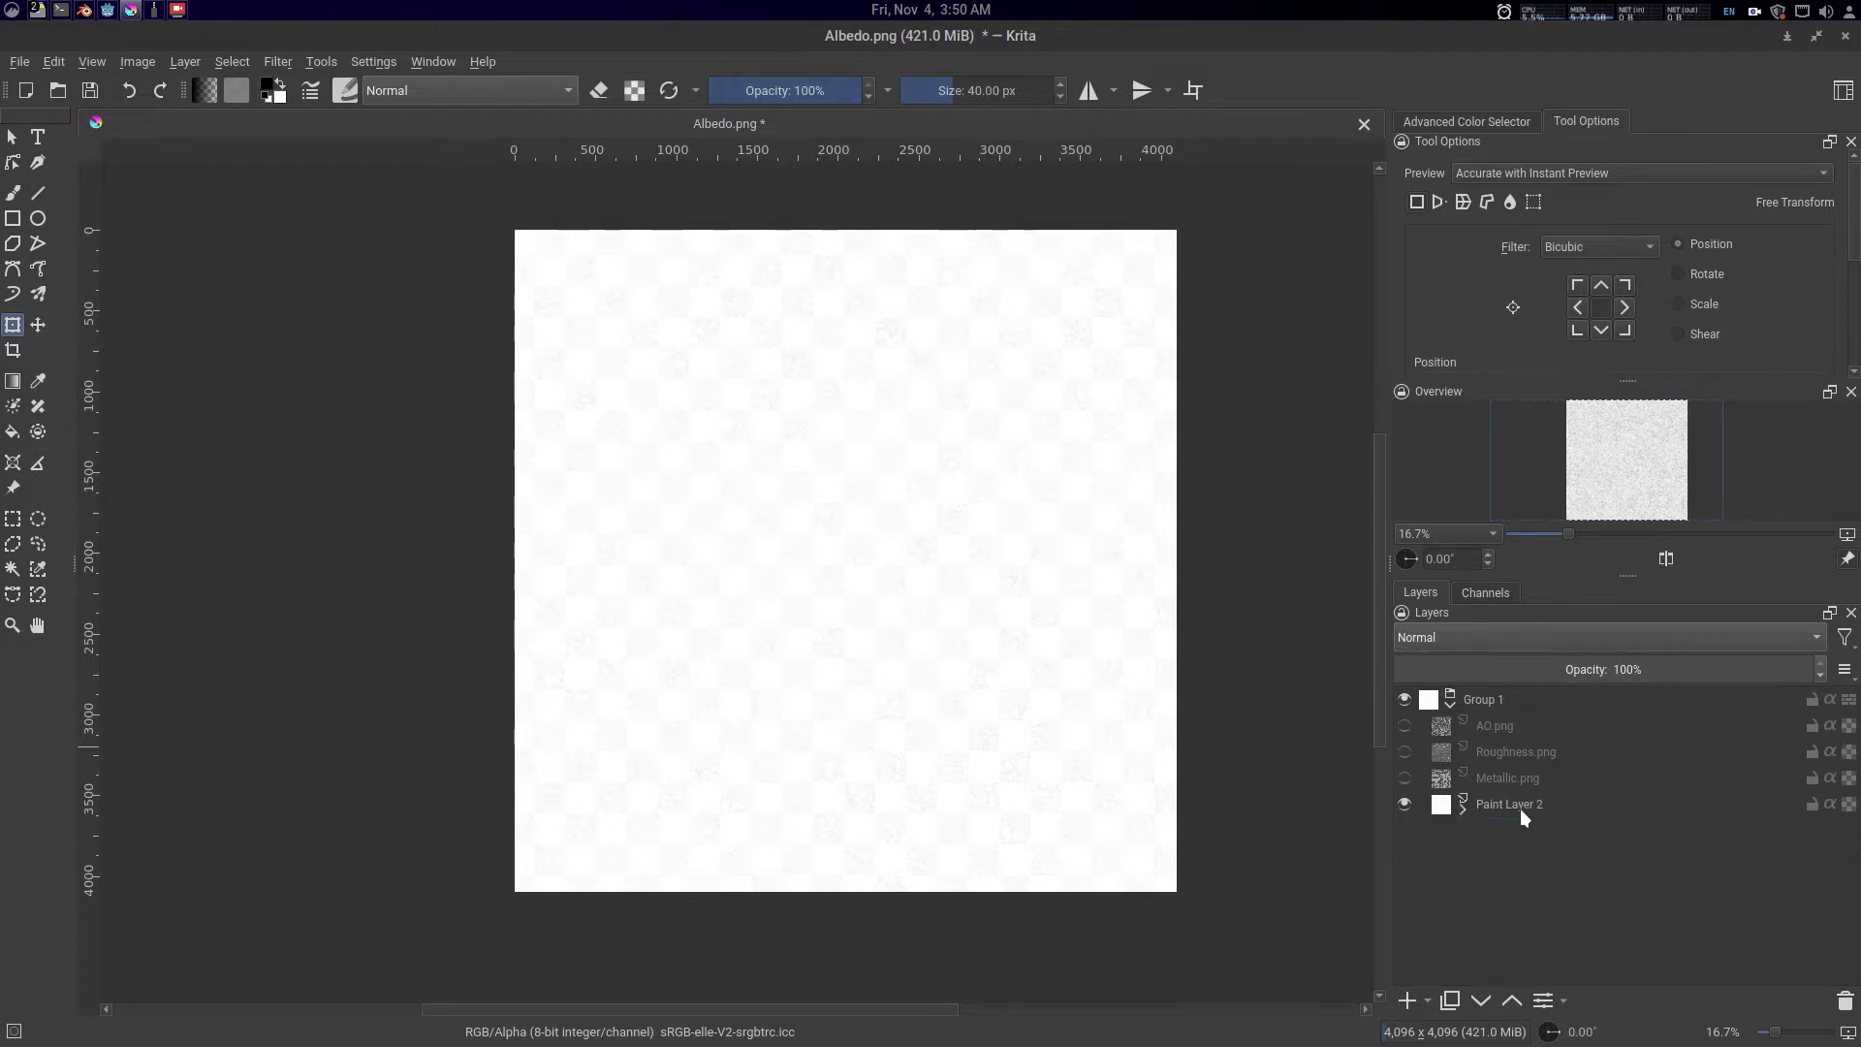
left_click(1521, 808)
left_click(1487, 592)
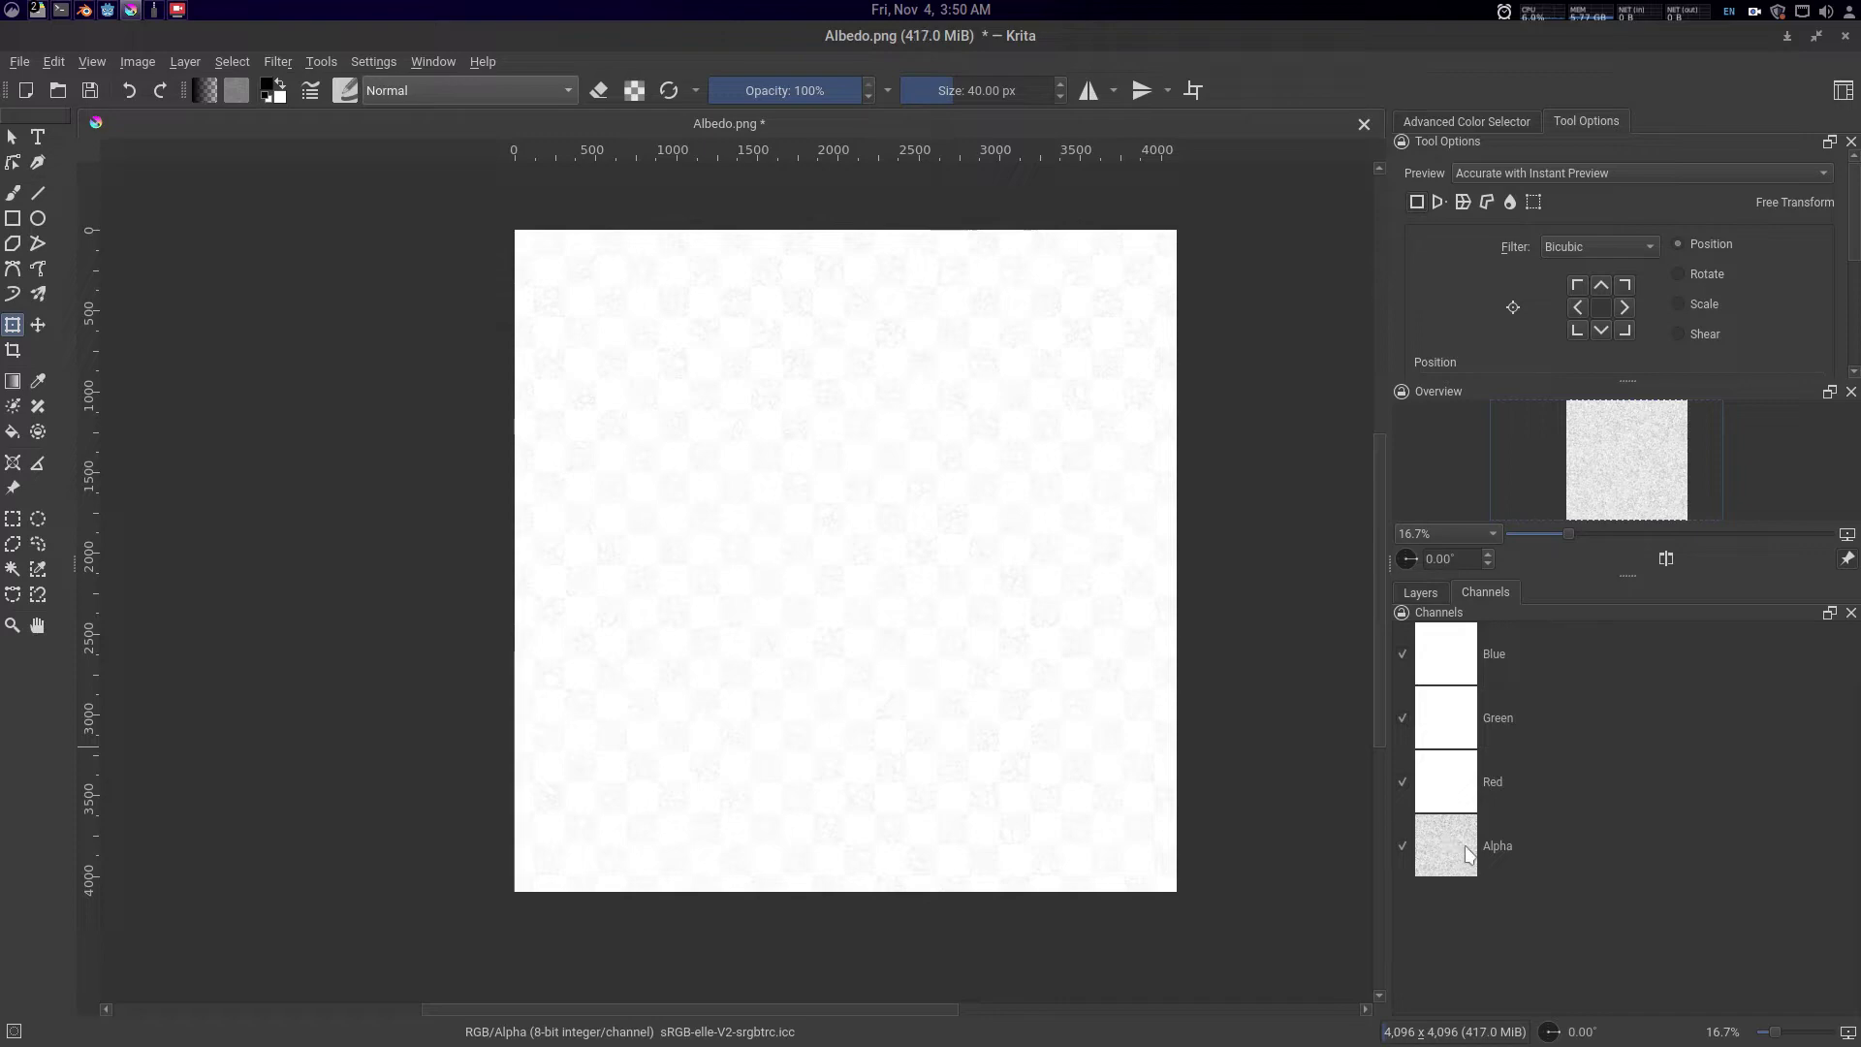
left_click(1417, 592)
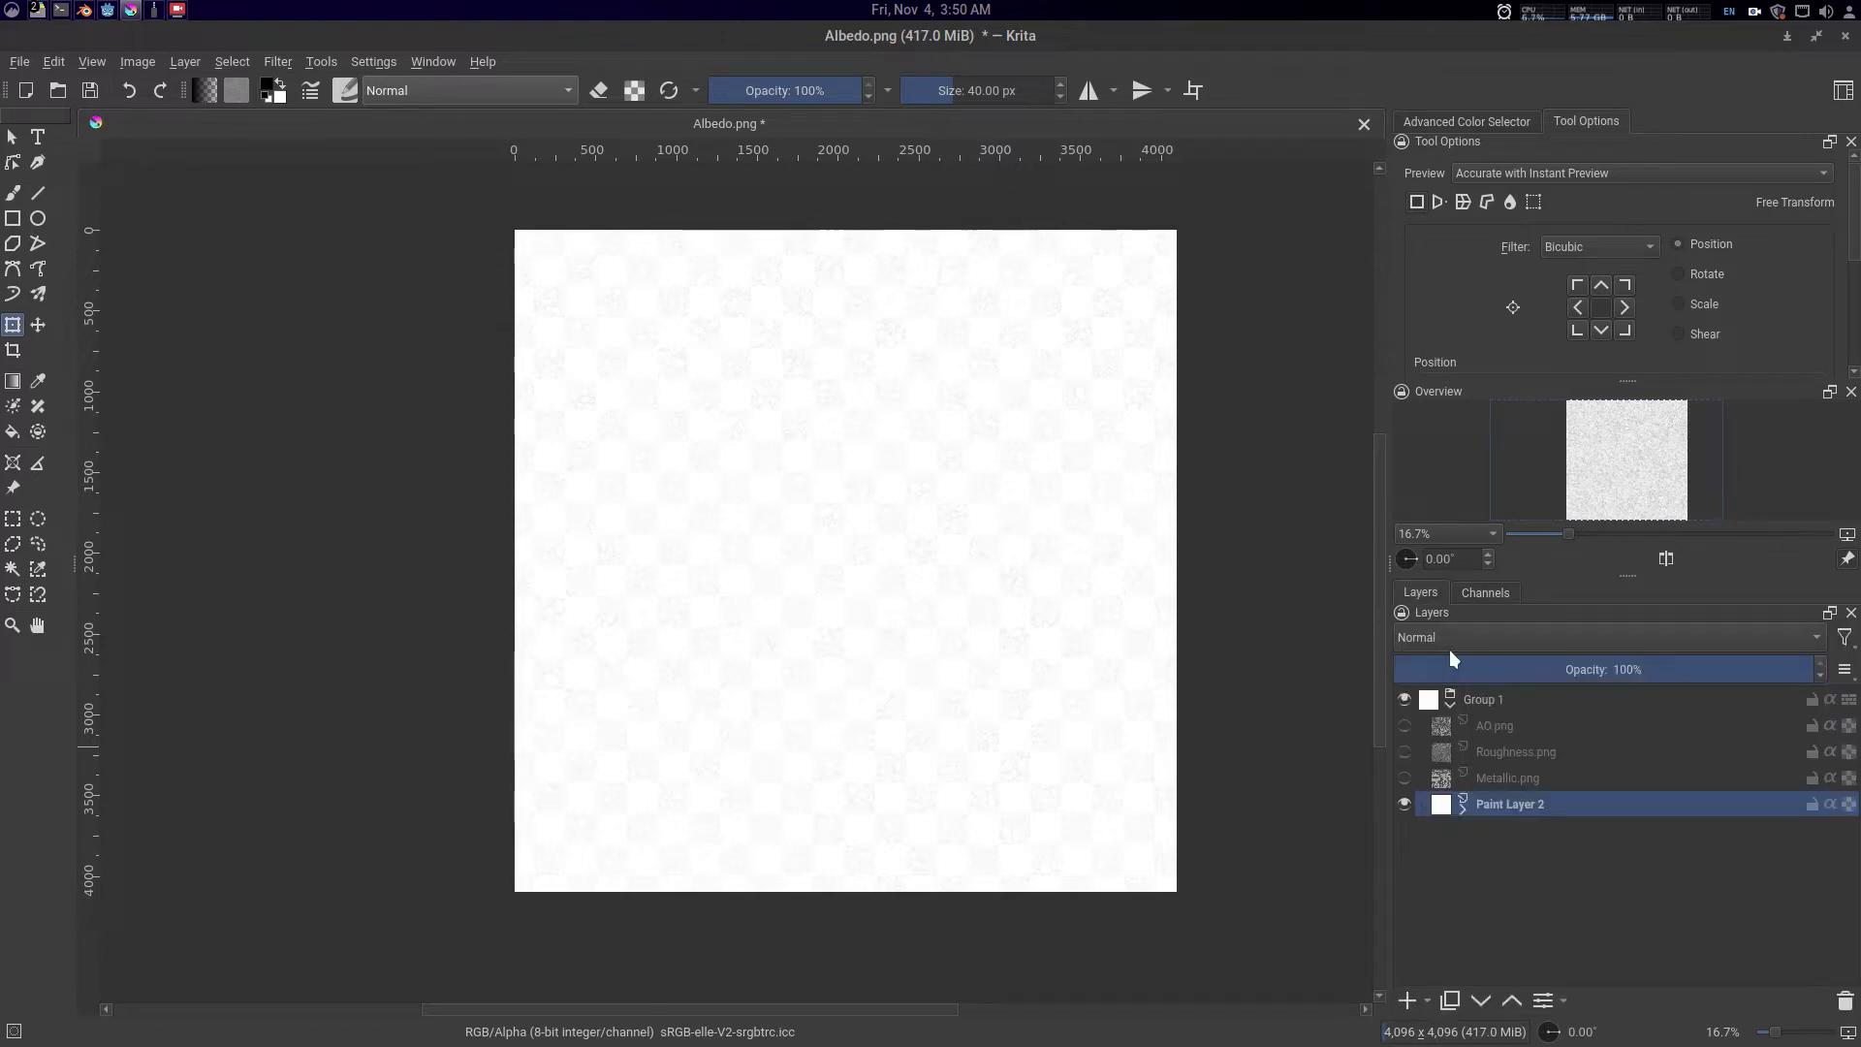
- Show the AO.png, Roughness.png and Metallic.png layers and inspect the packed red, green, blue and alpha channels
left_click(1404, 725)
left_click(1405, 751)
left_click(1405, 778)
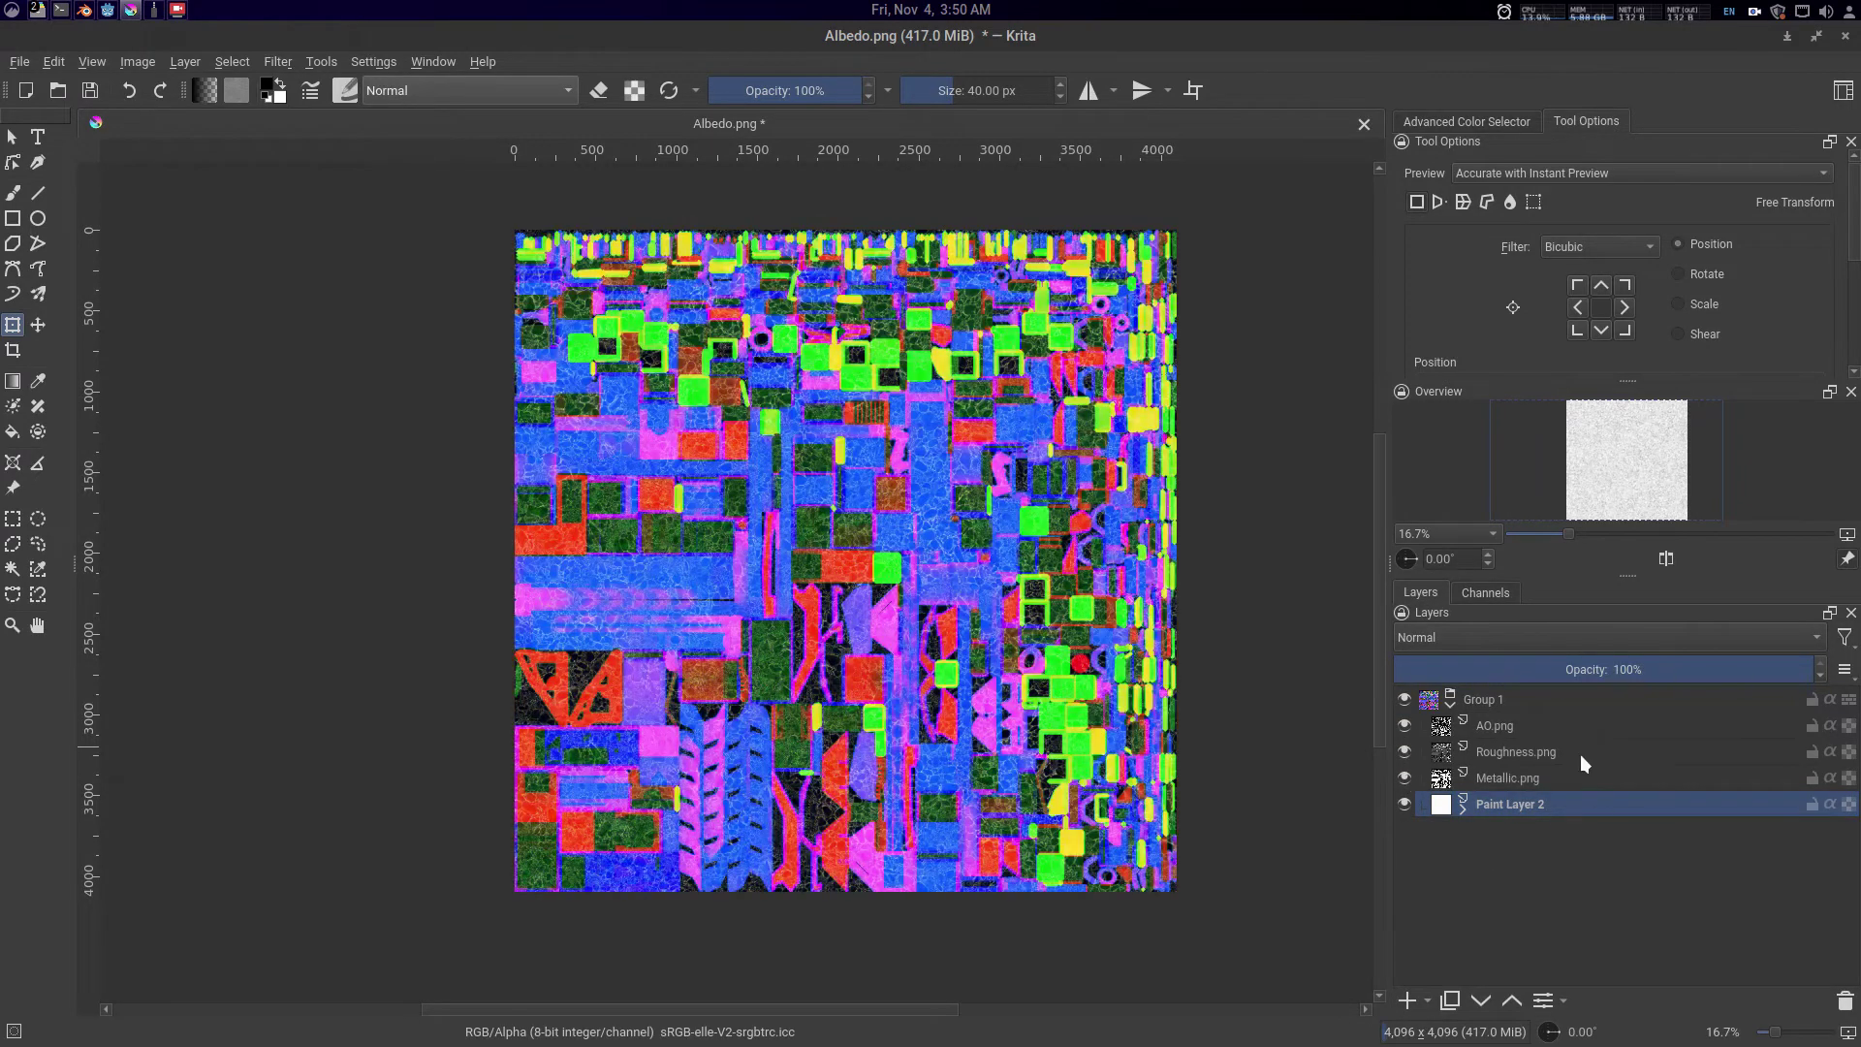
left_click(1486, 593)
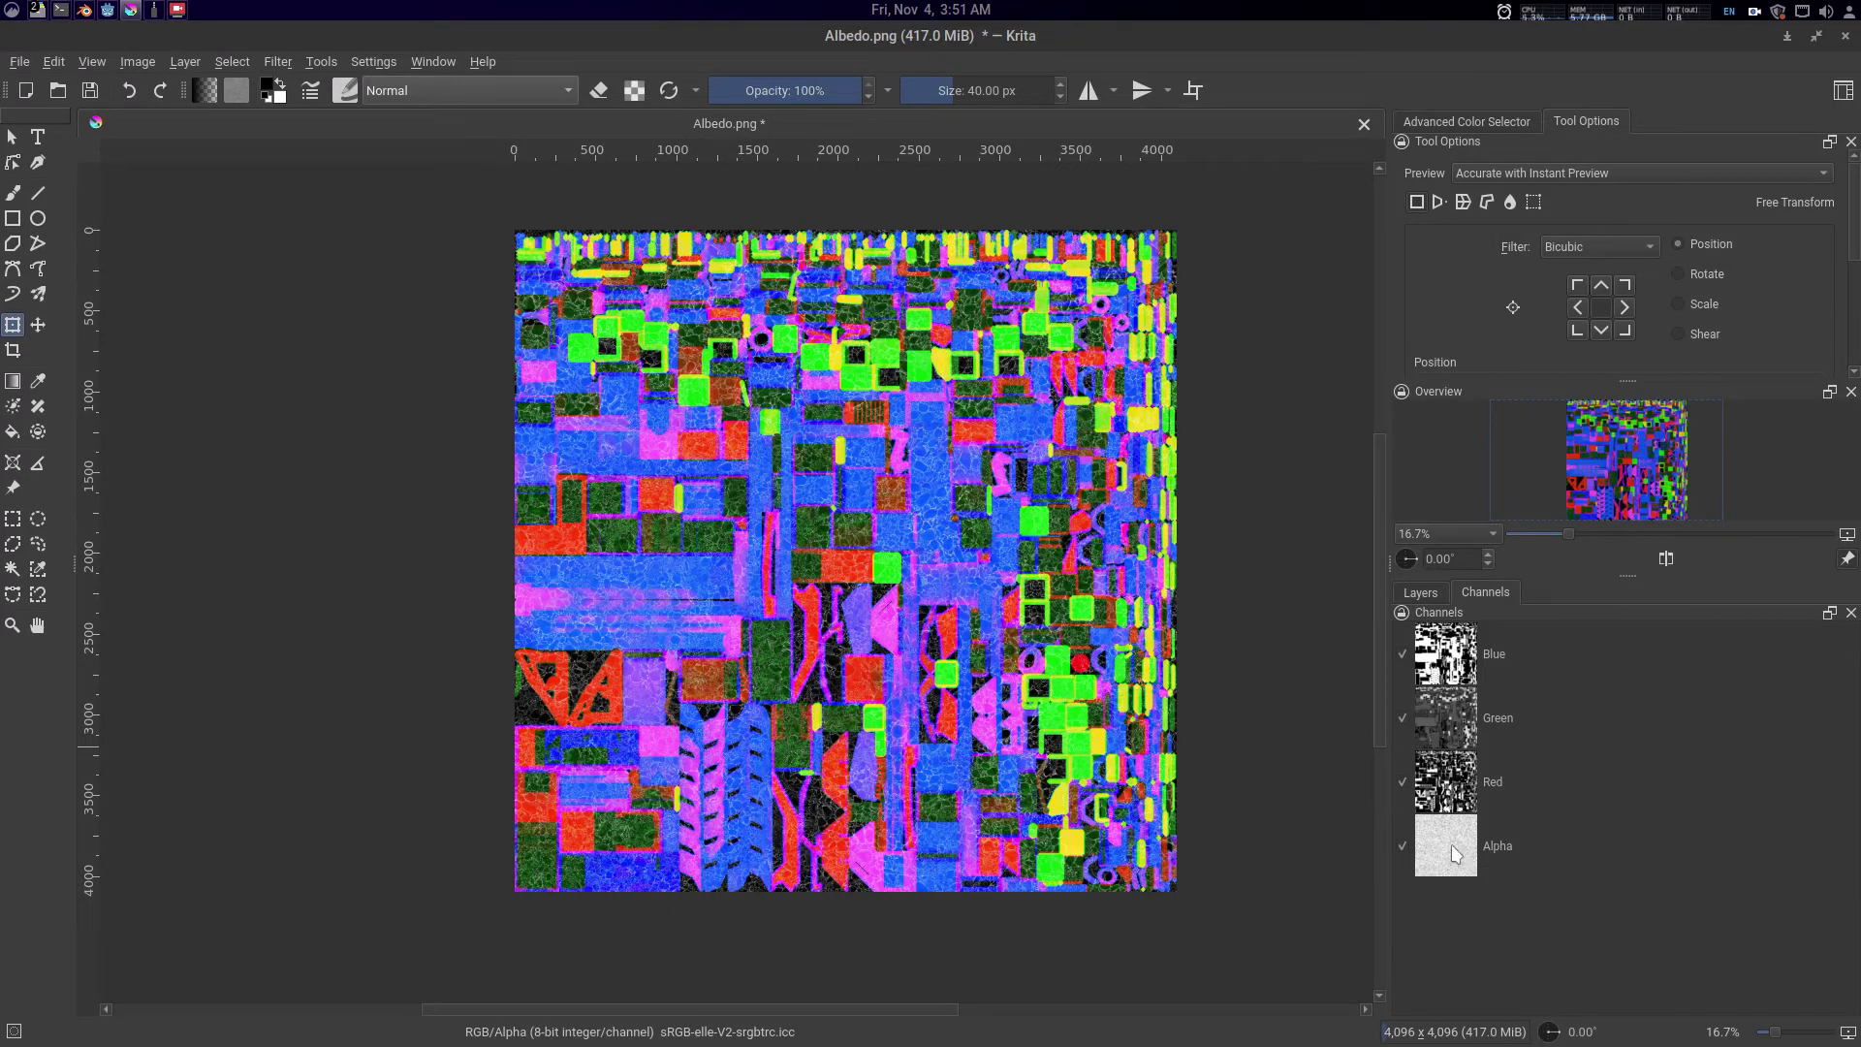
left_click(1423, 594)
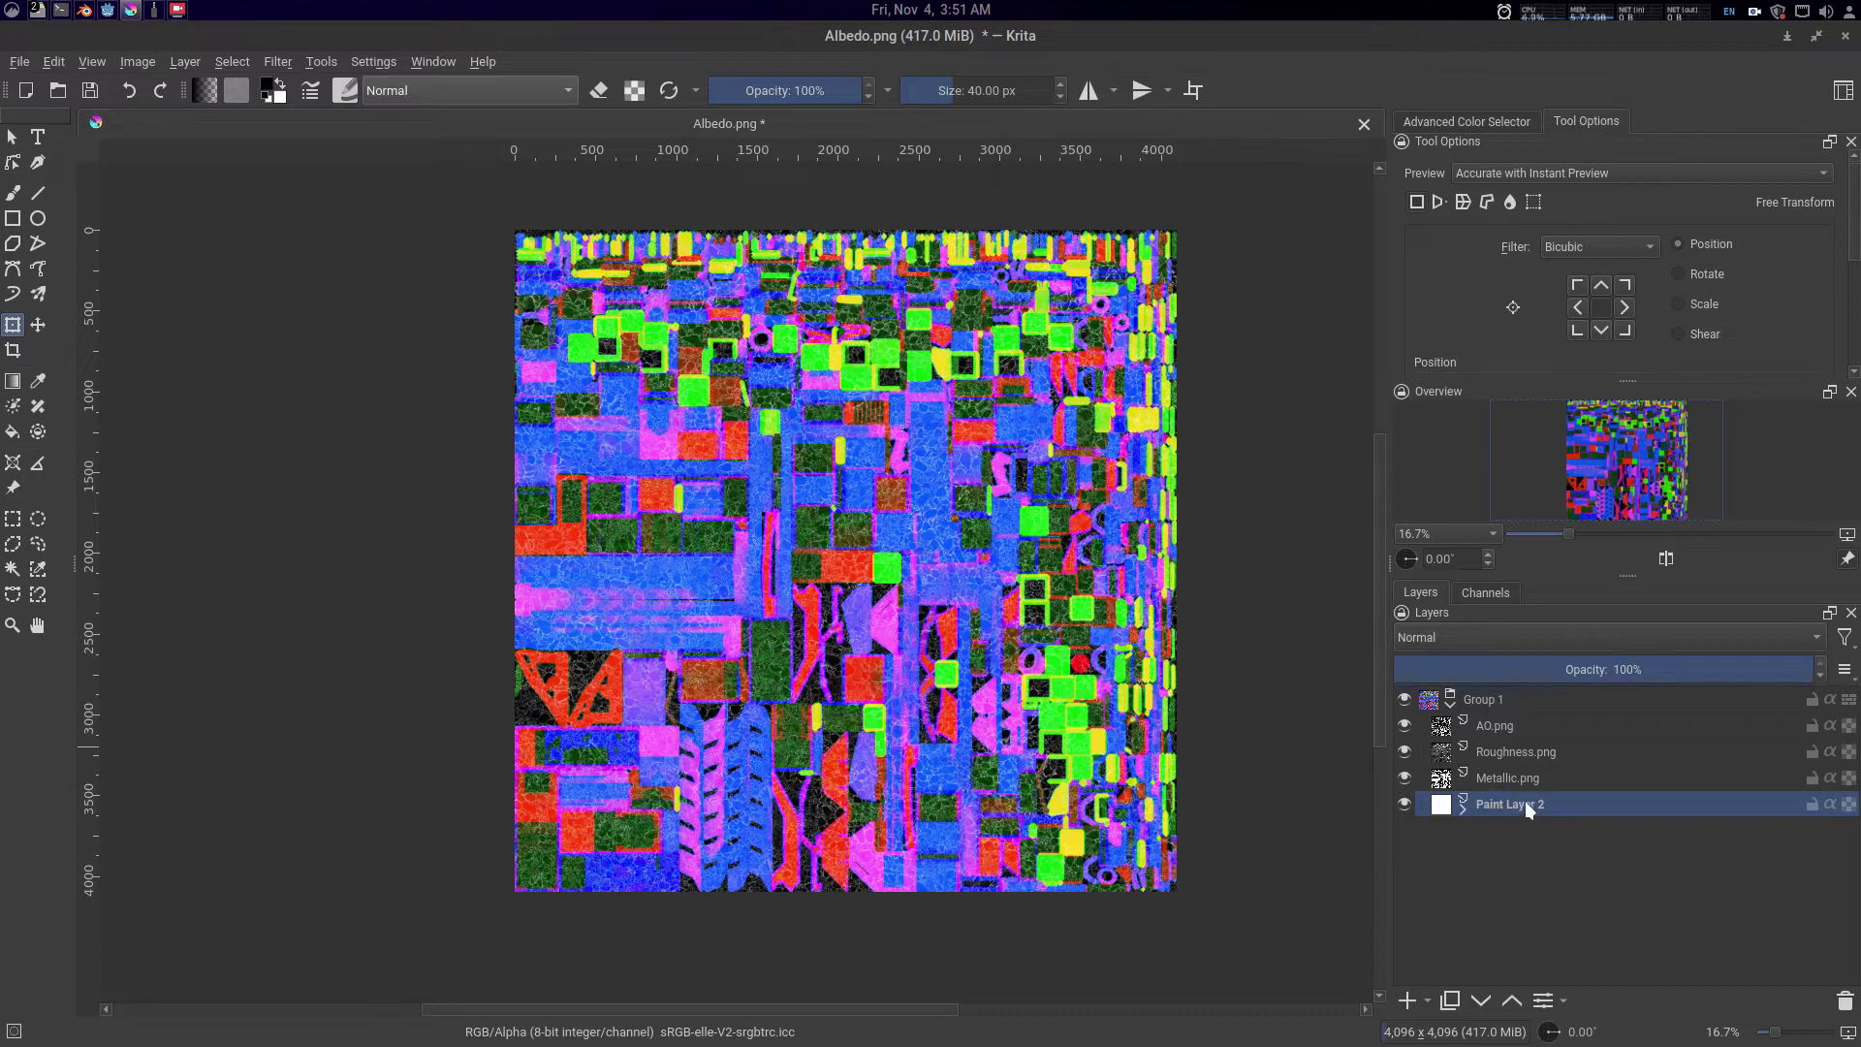
- Turn on Inherit Alpha for the AO.png, Roughness.png and Metallic.png layers
left_click(1831, 727)
left_click(1830, 778)
left_click_drag(848, 592, 839, 597)
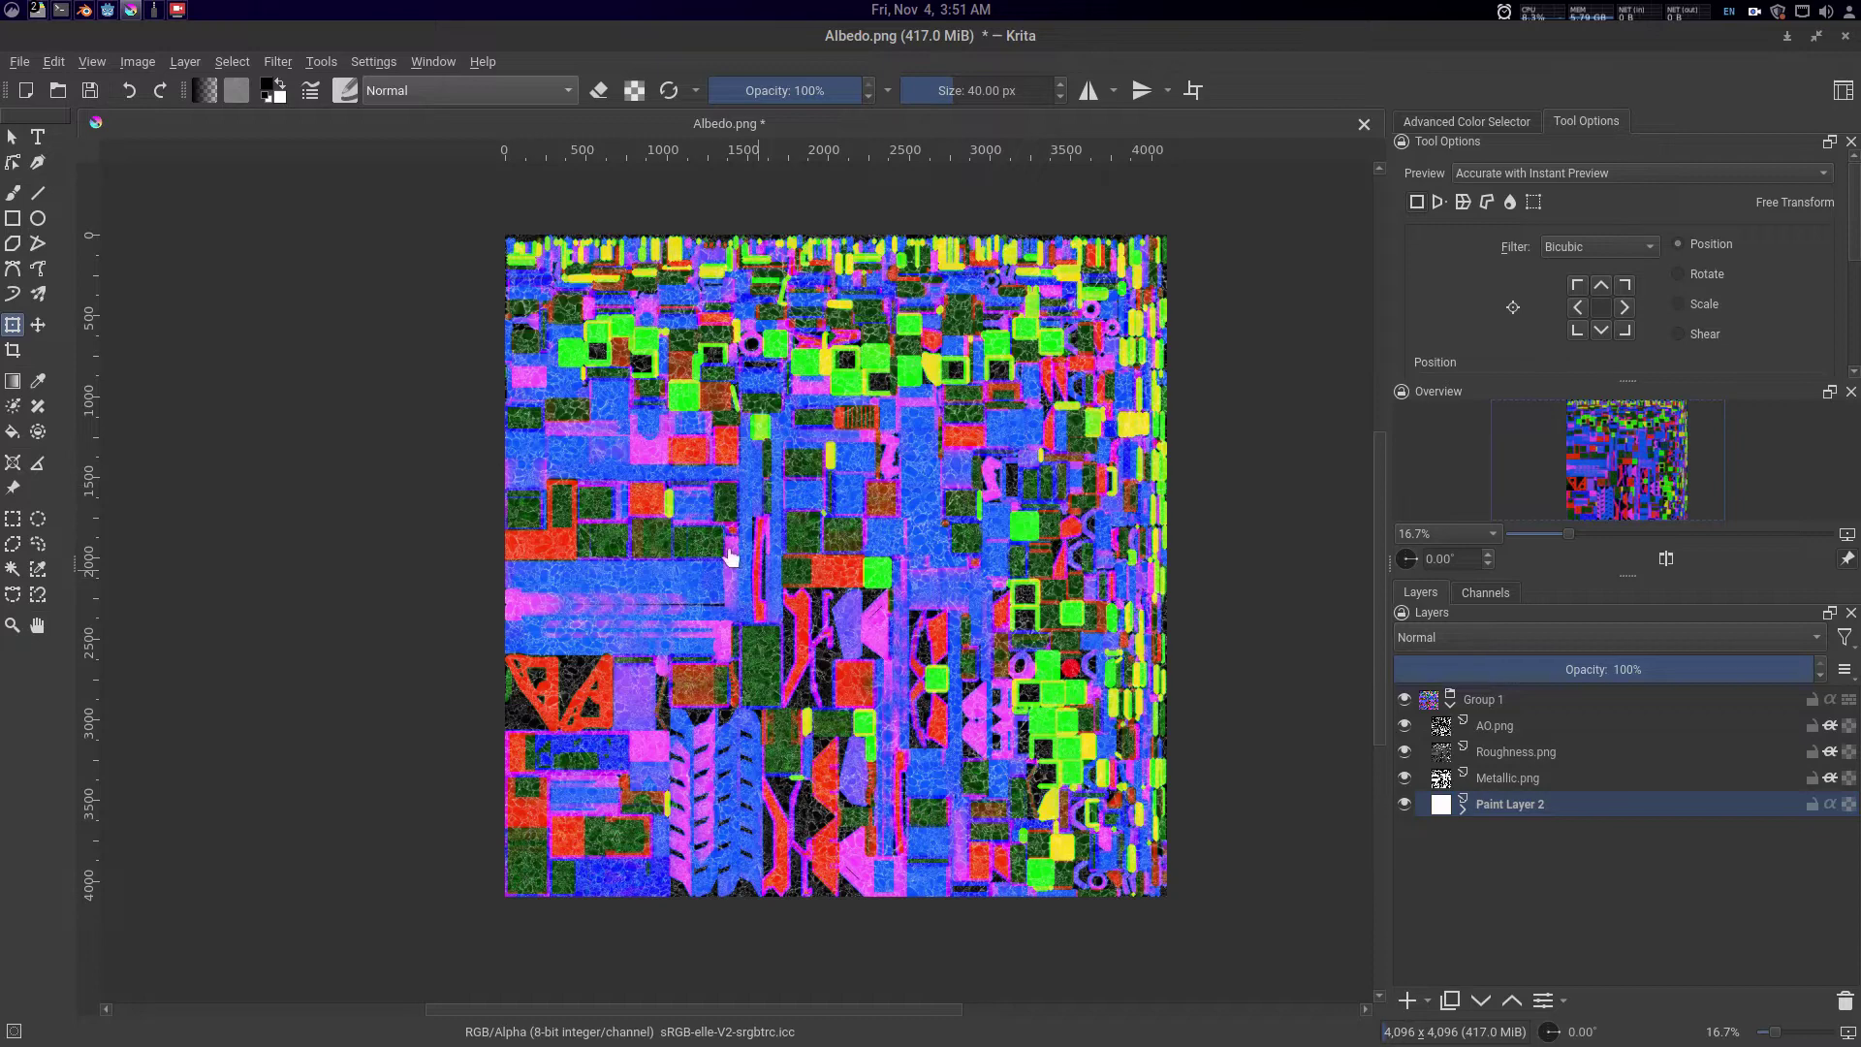
key("ctrl+shift+s")
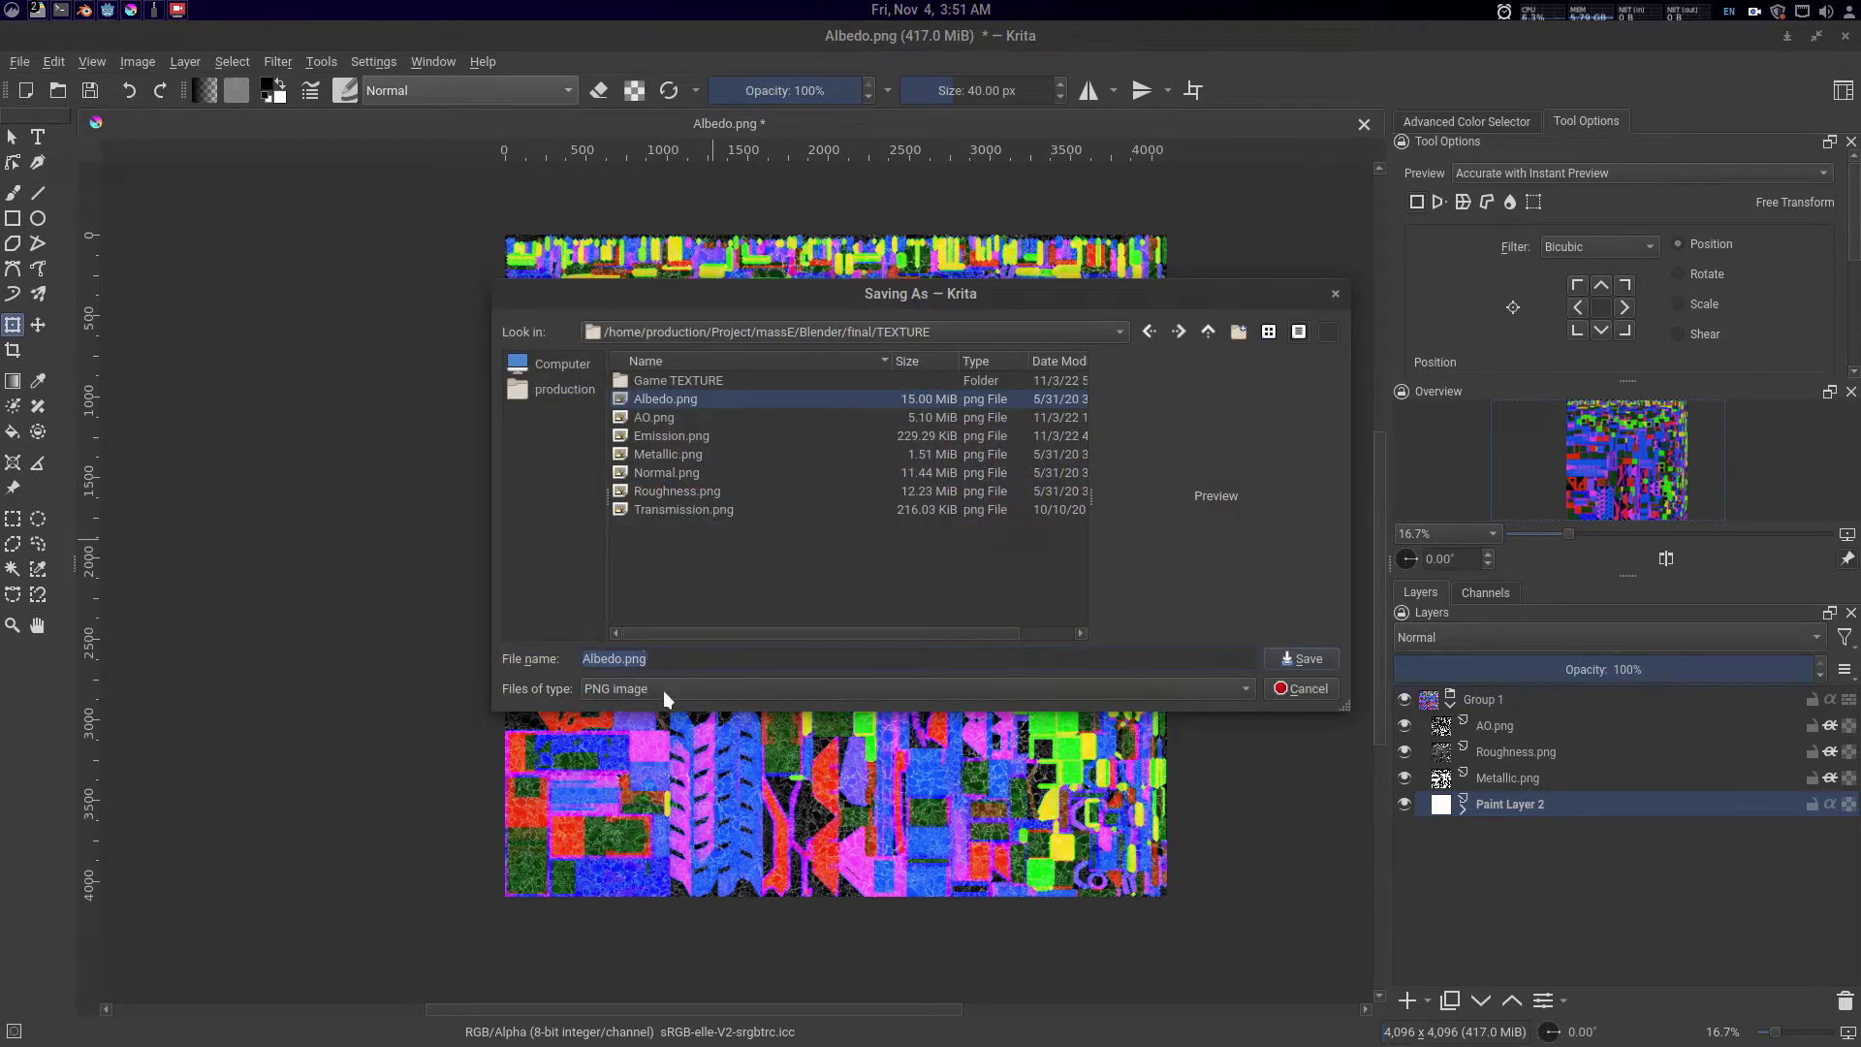
left_click(1300, 689)
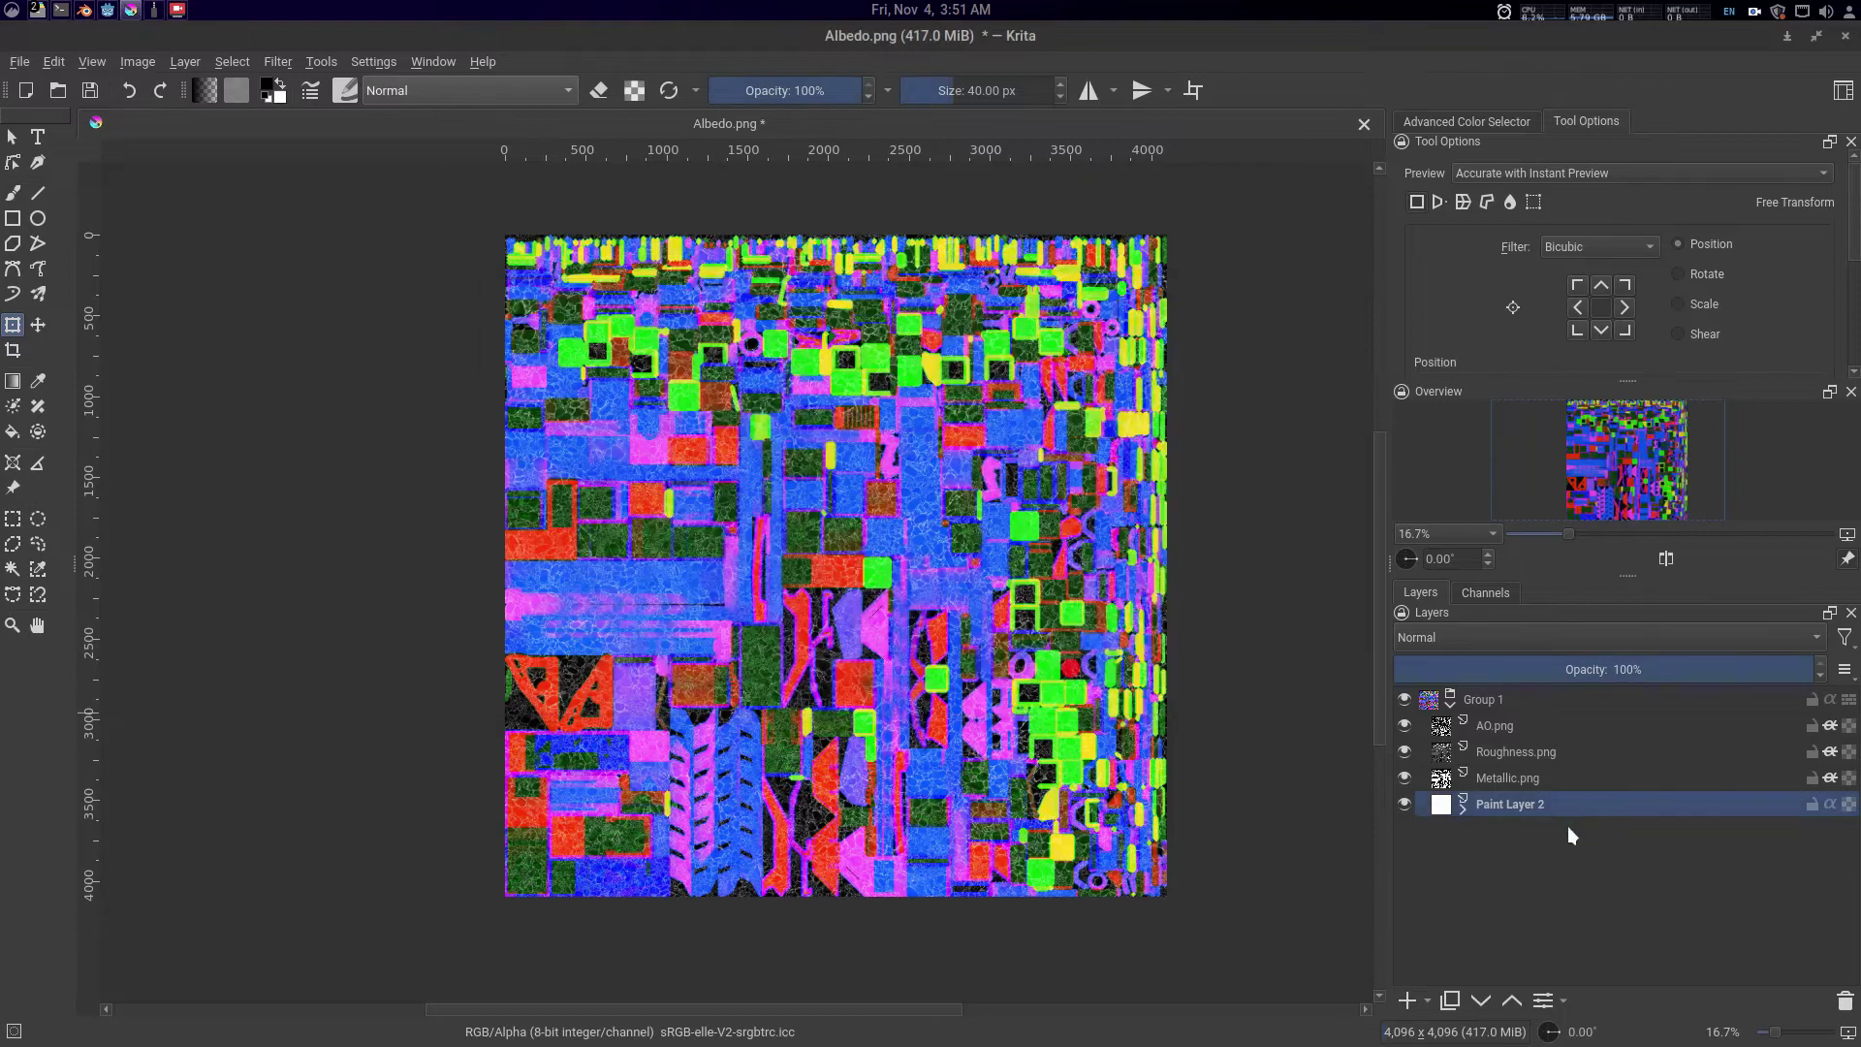
- Delete Paint Layer 2 with its mask and turn off Inherit Alpha for the three remaining map layers
left_click(1846, 1003)
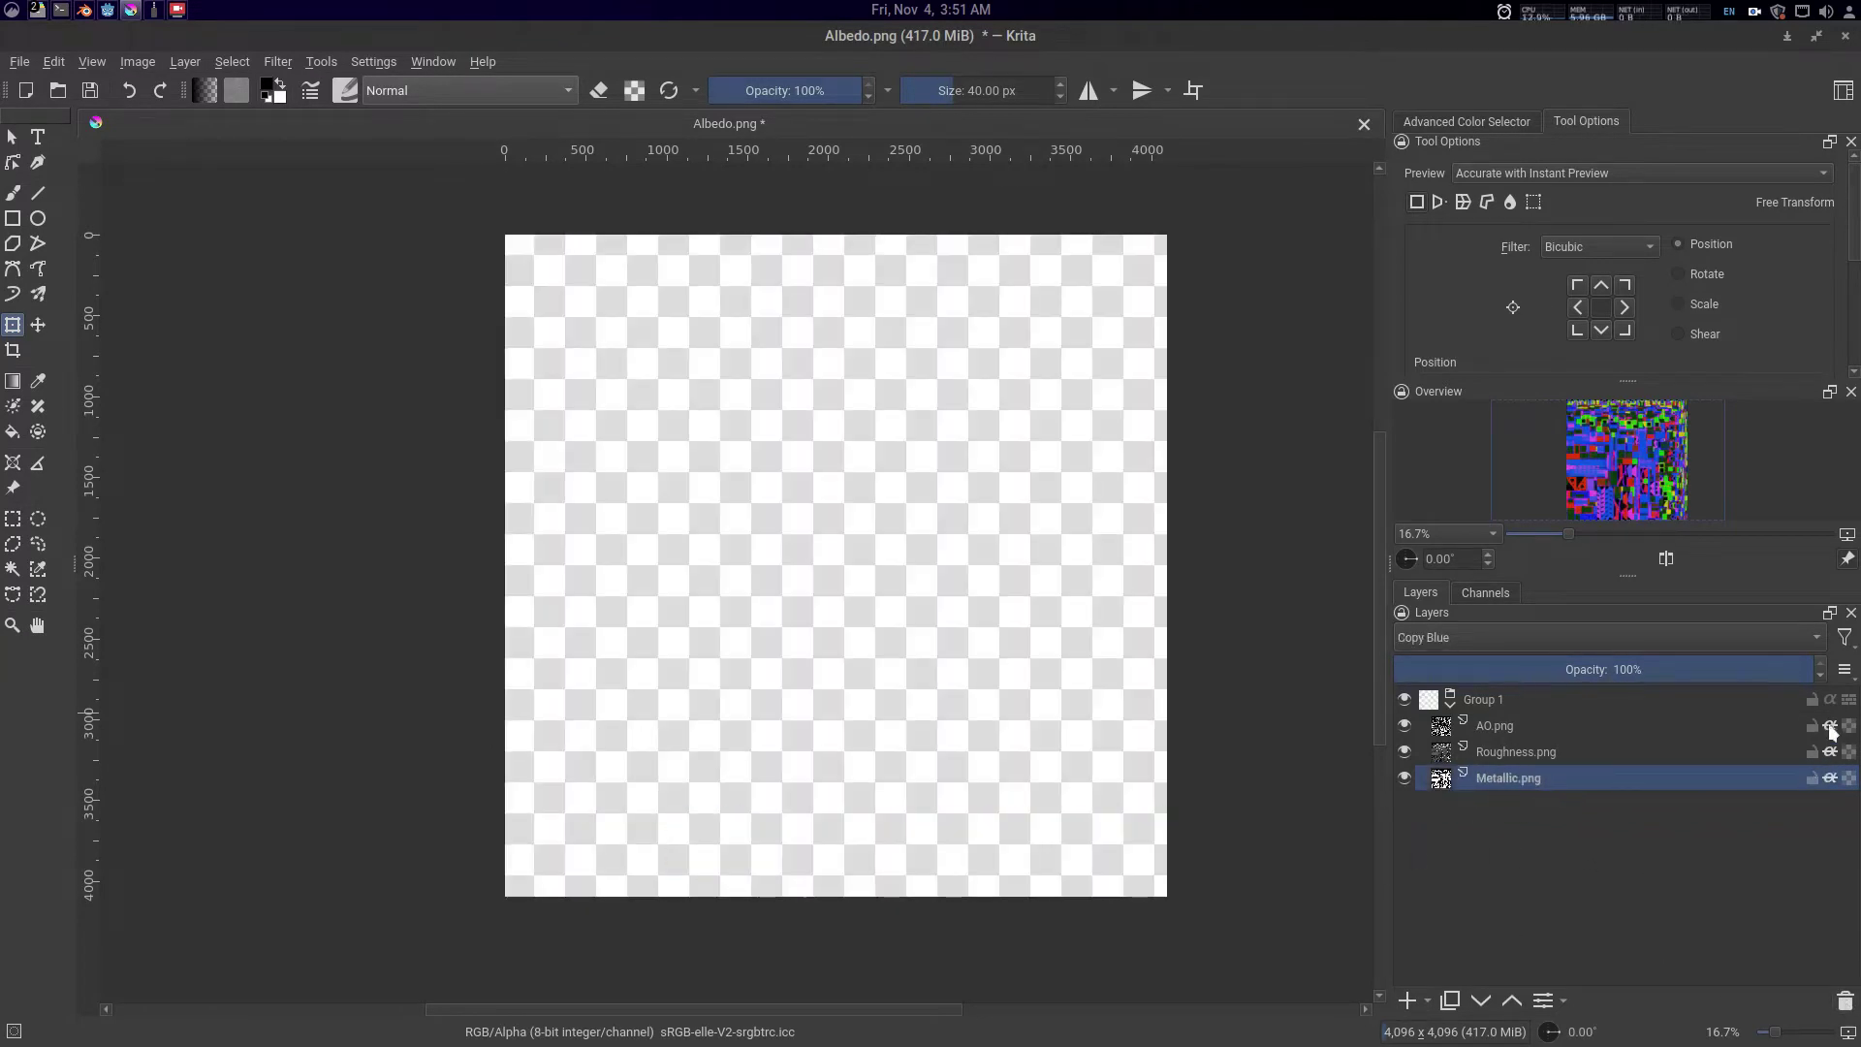
left_click(1487, 593)
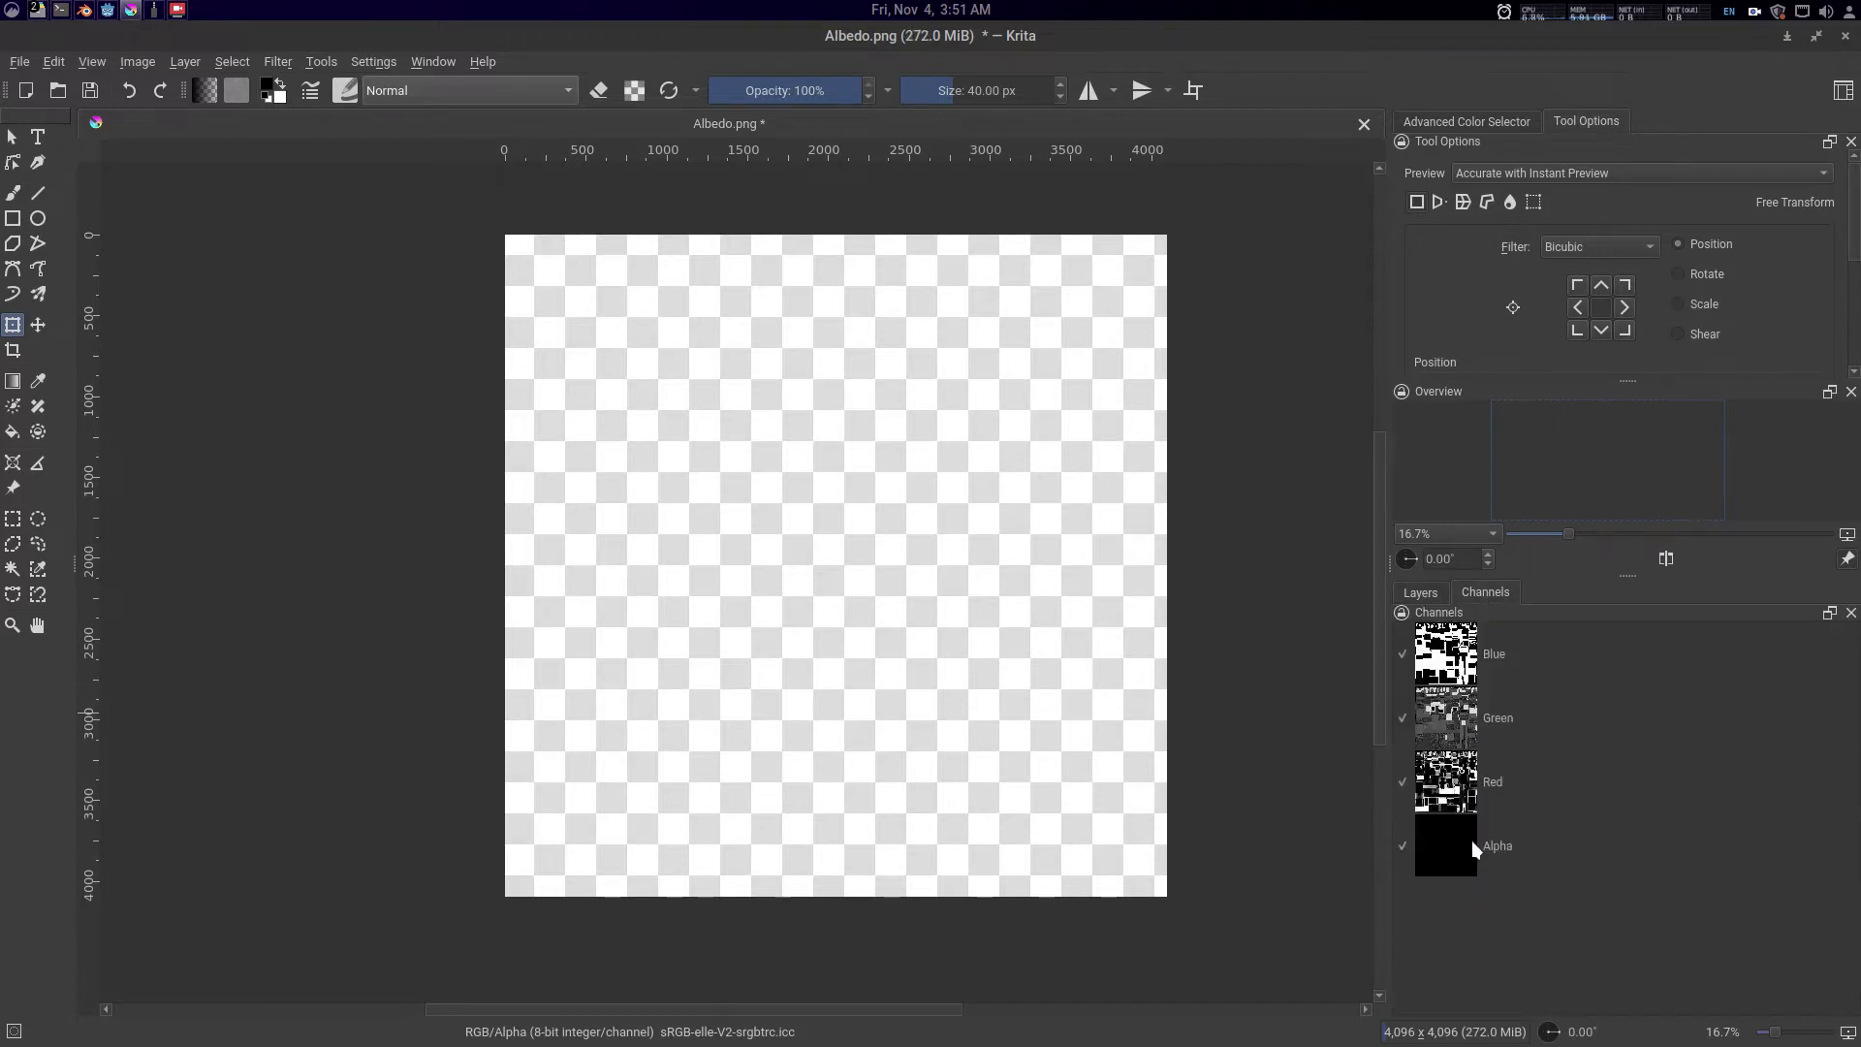
left_click(1424, 592)
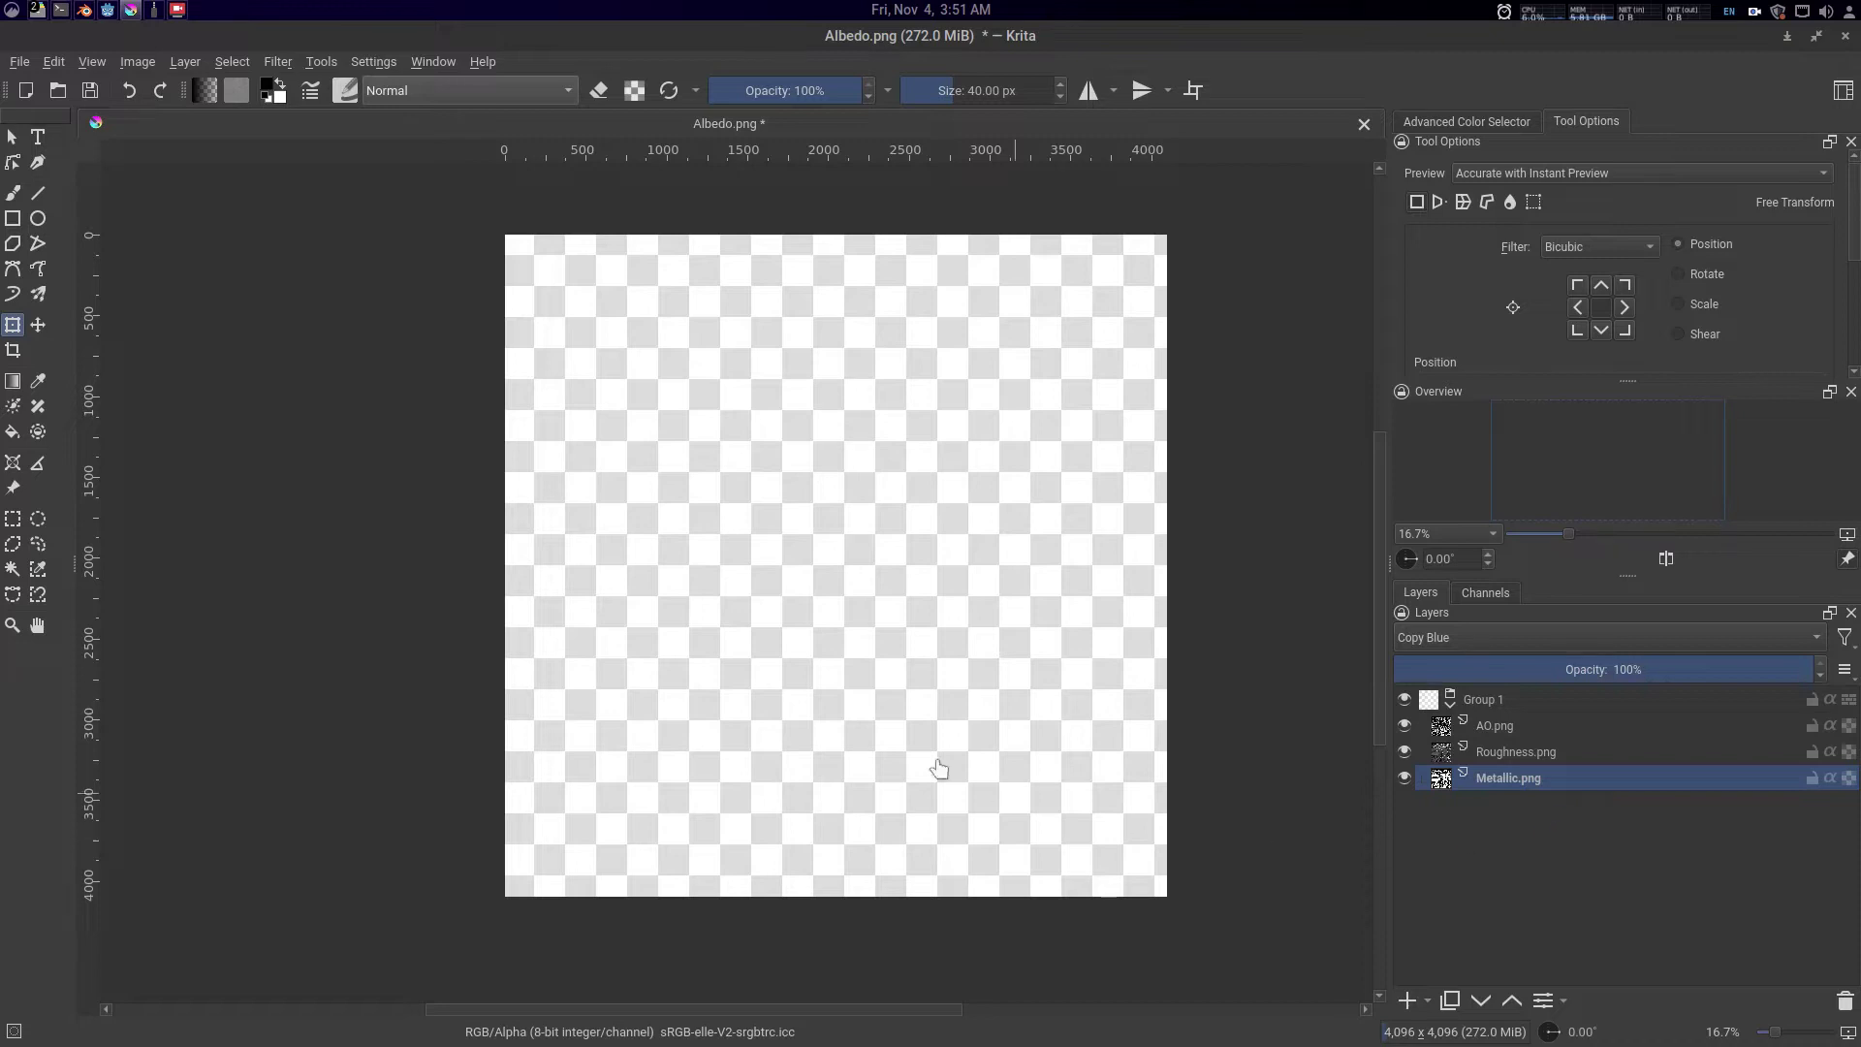
left_click_drag(933, 724, 936, 734)
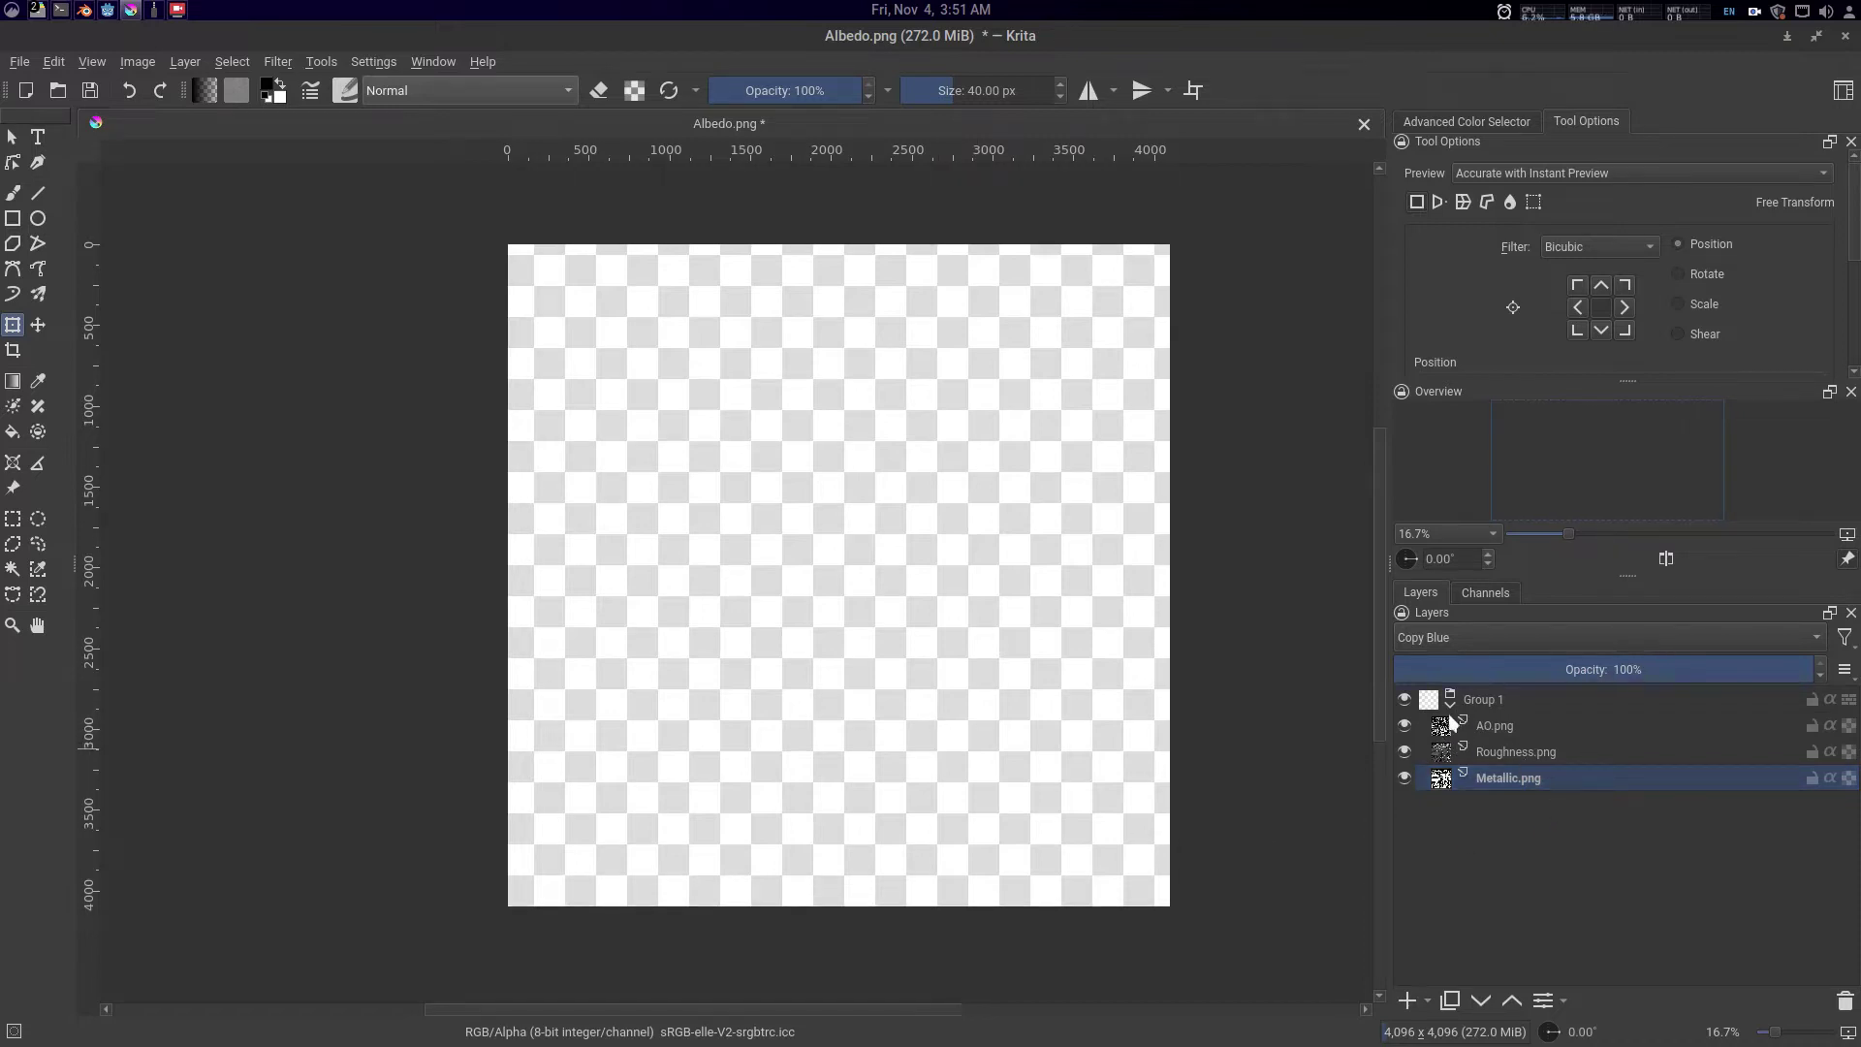
mouse_move(1114, 734)
left_mouse_down()
mouse_move(1149, 717)
mouse_move(1134, 738)
left_mouse_up()
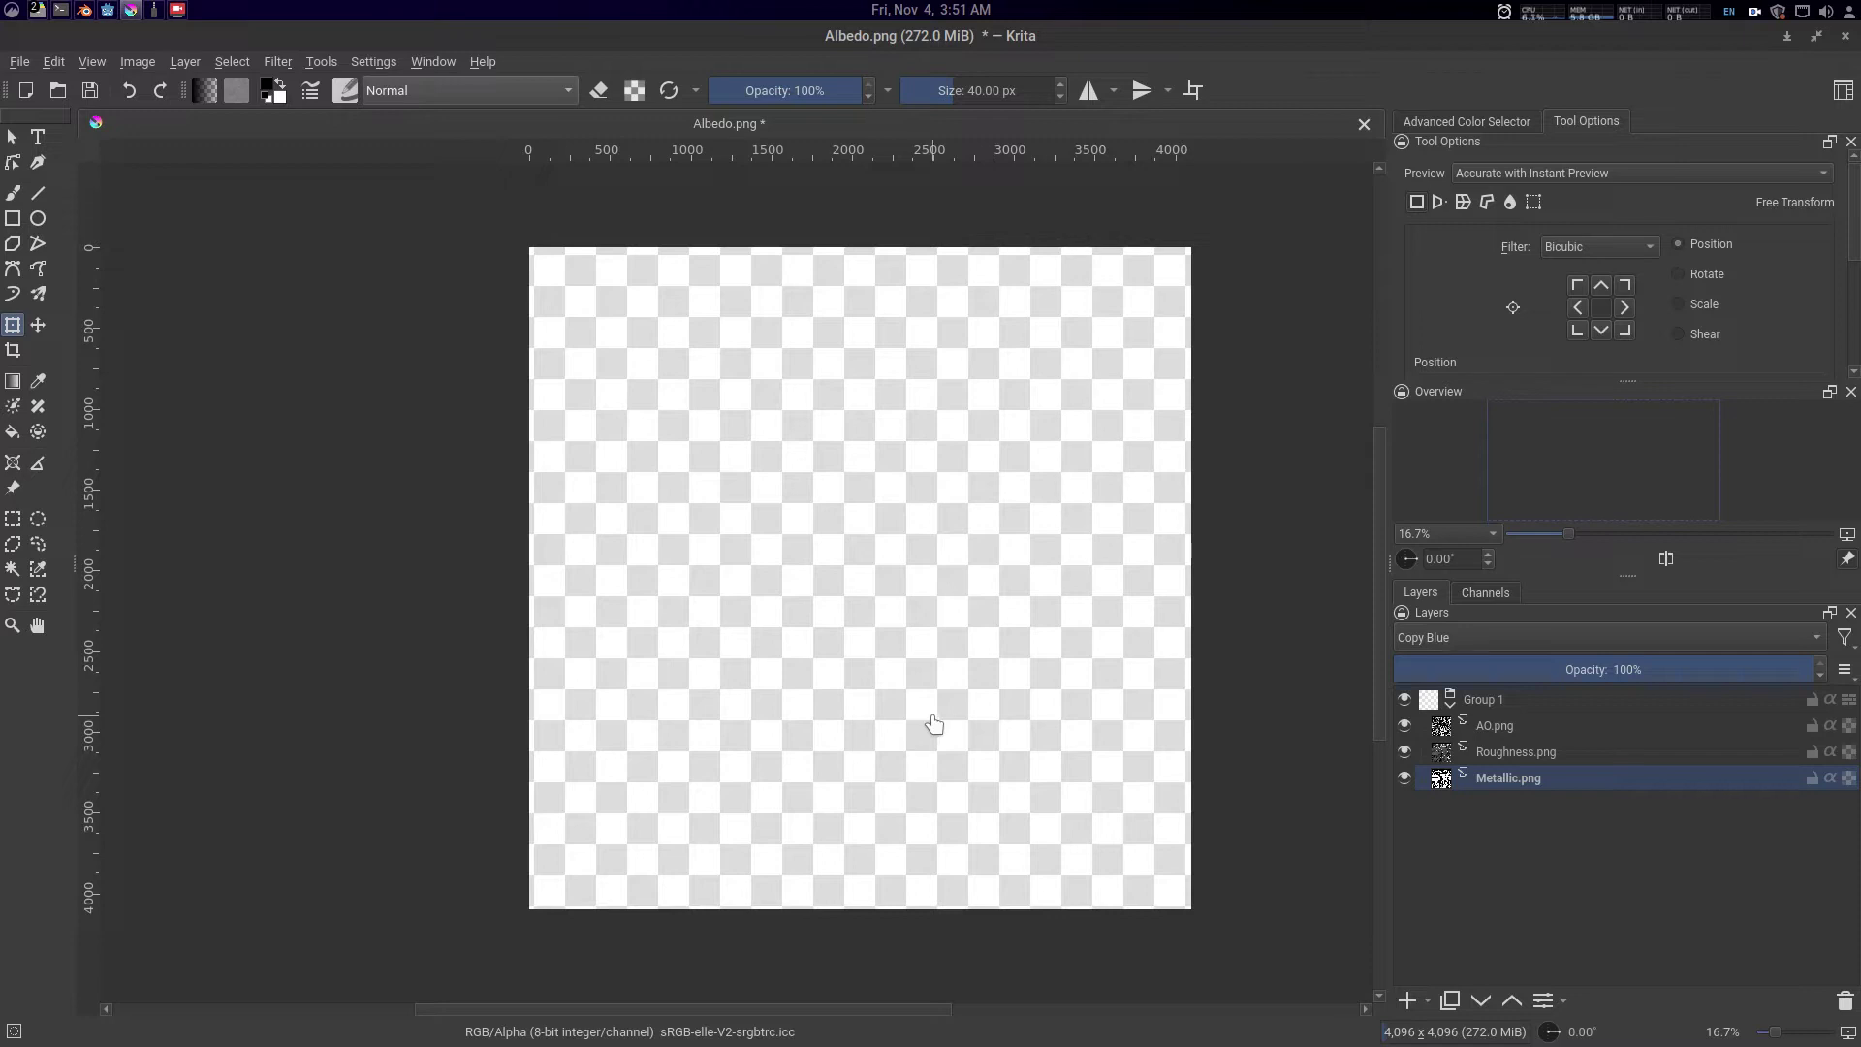
- Save the packed texture as a PNG image named ARM_Gun, storing the alpha channel with compression 7
key("ctrl+shift+s")
left_click(707, 659)
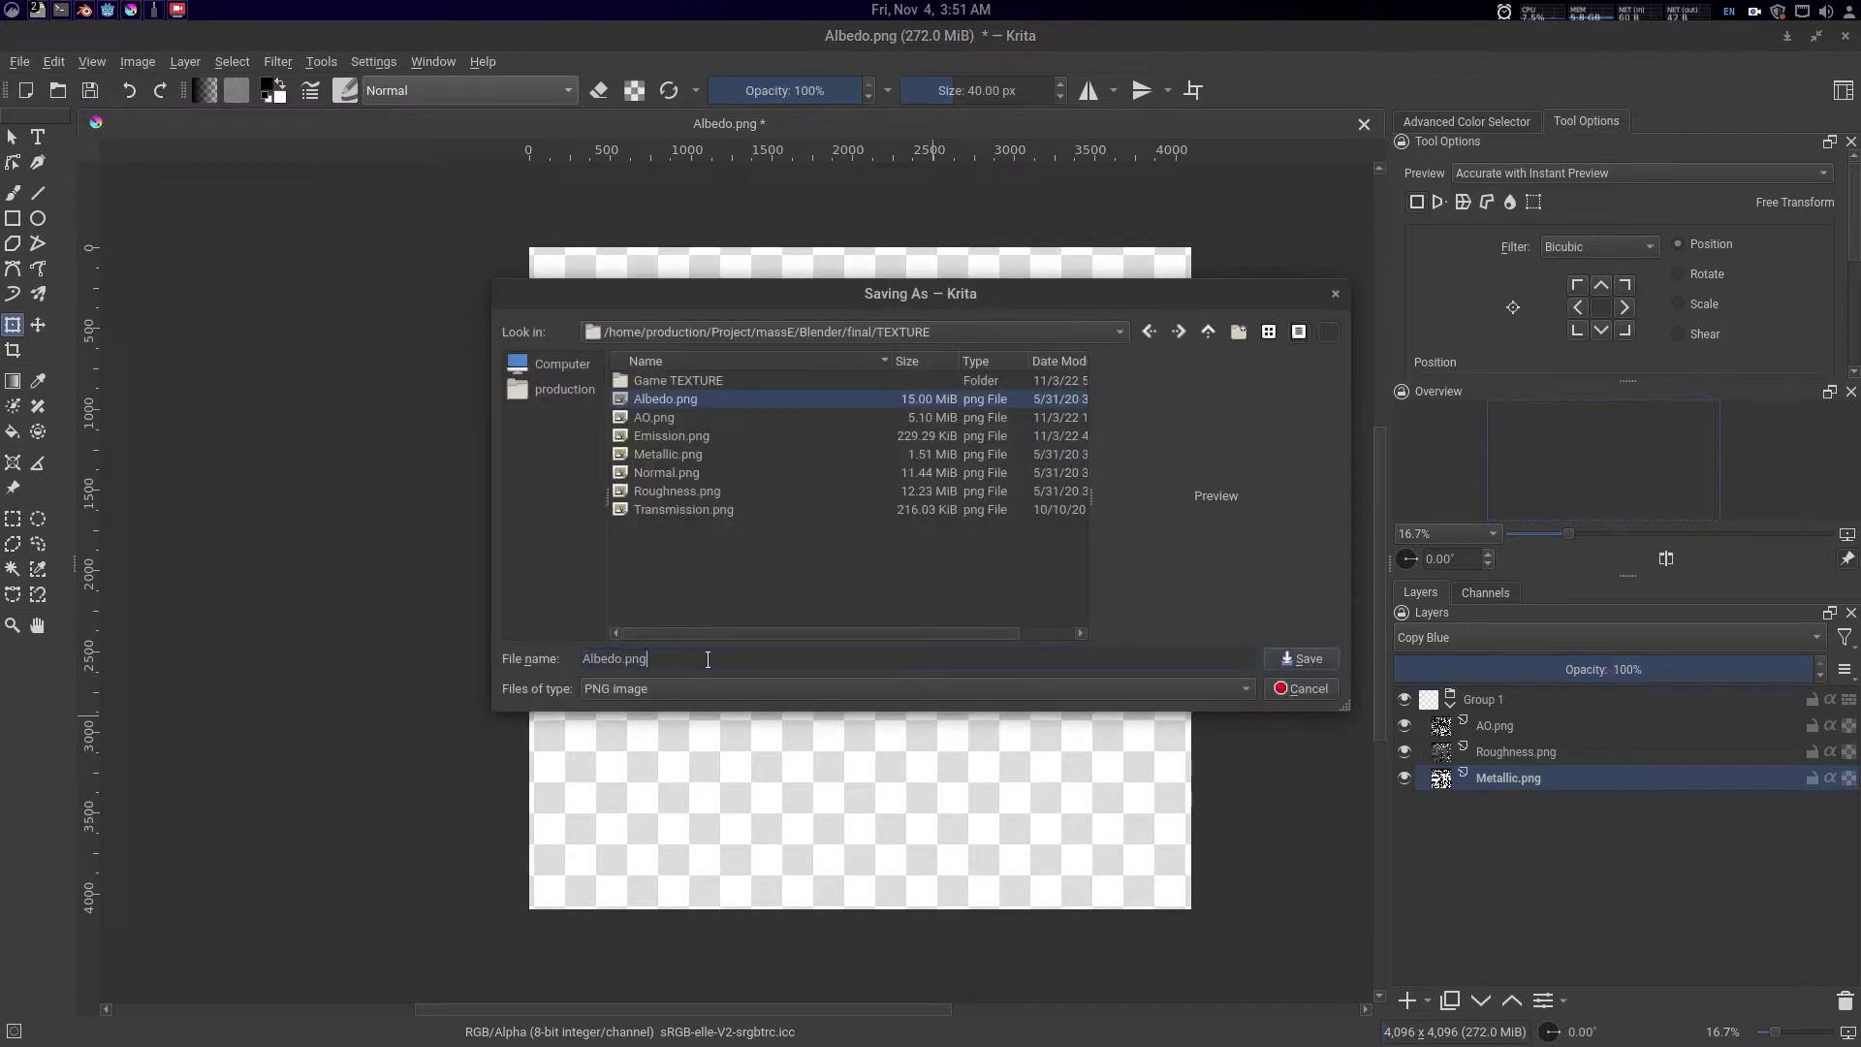
left_click_drag(740, 663, 579, 658)
type("ARM_Gun")
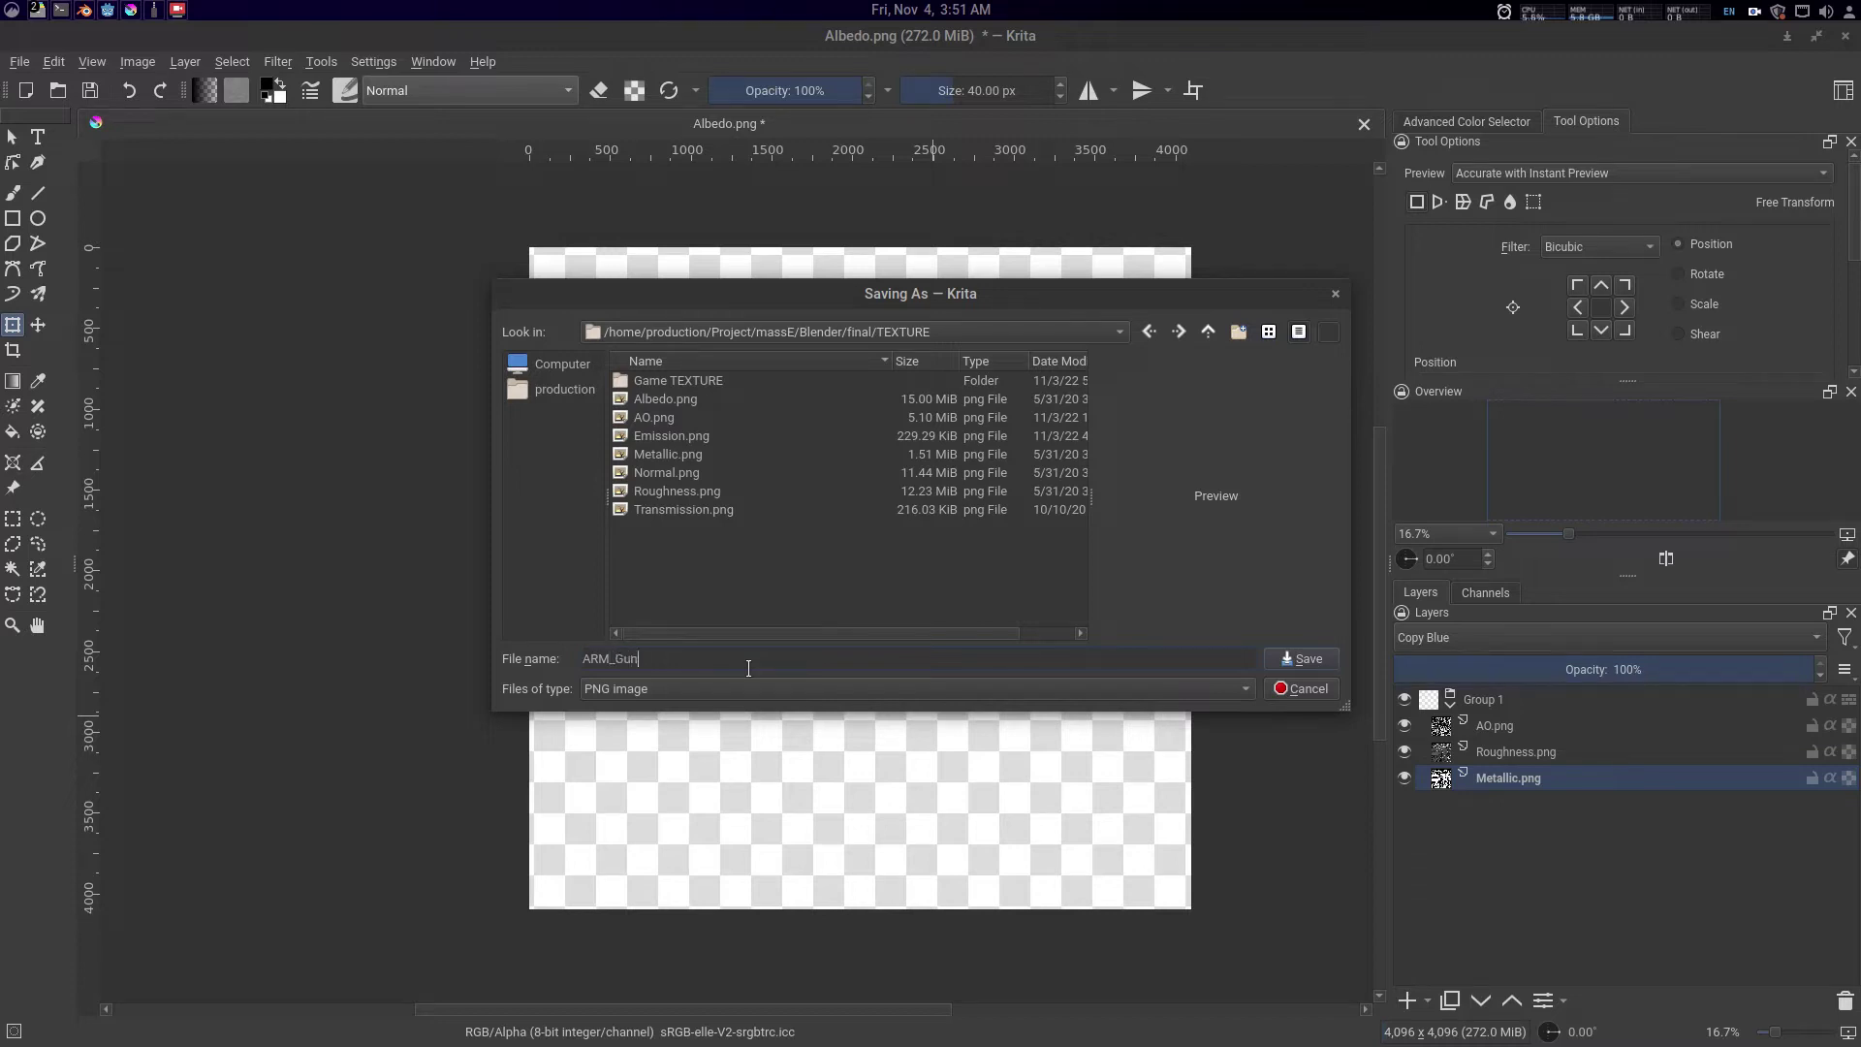
key("Return")
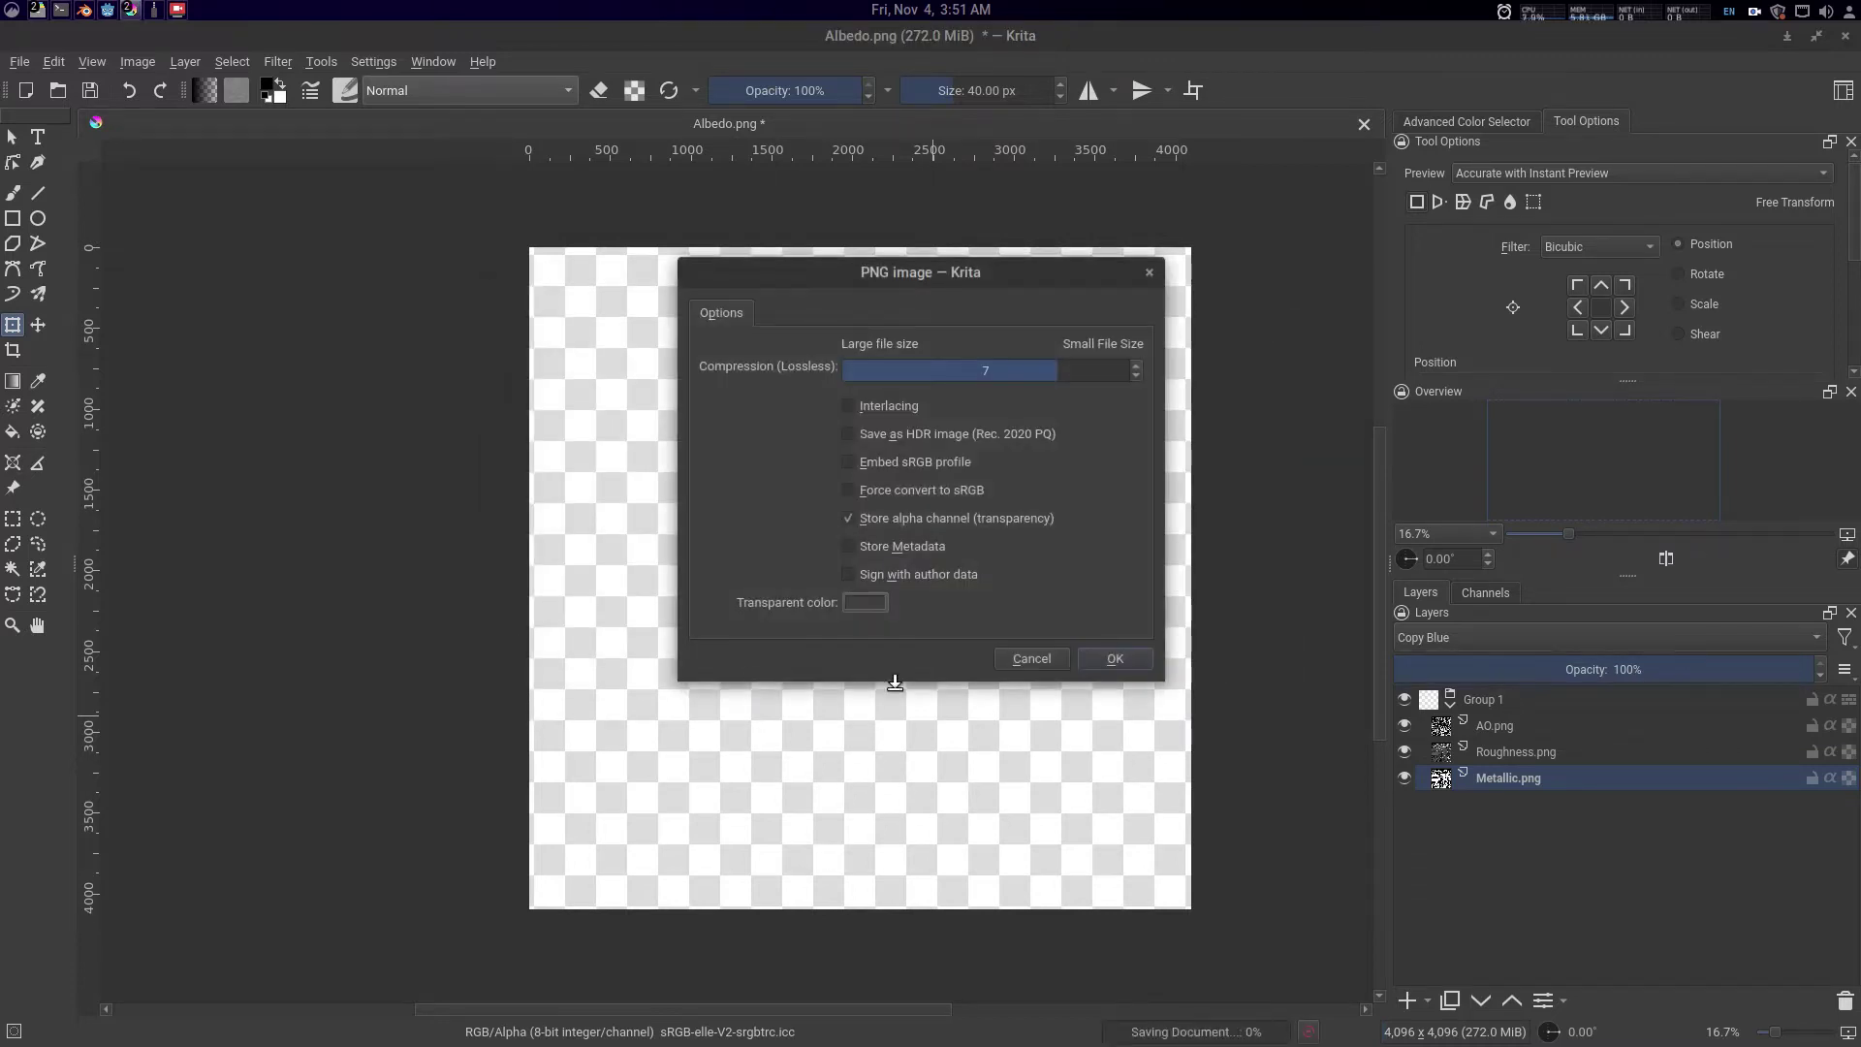
left_click(1115, 660)
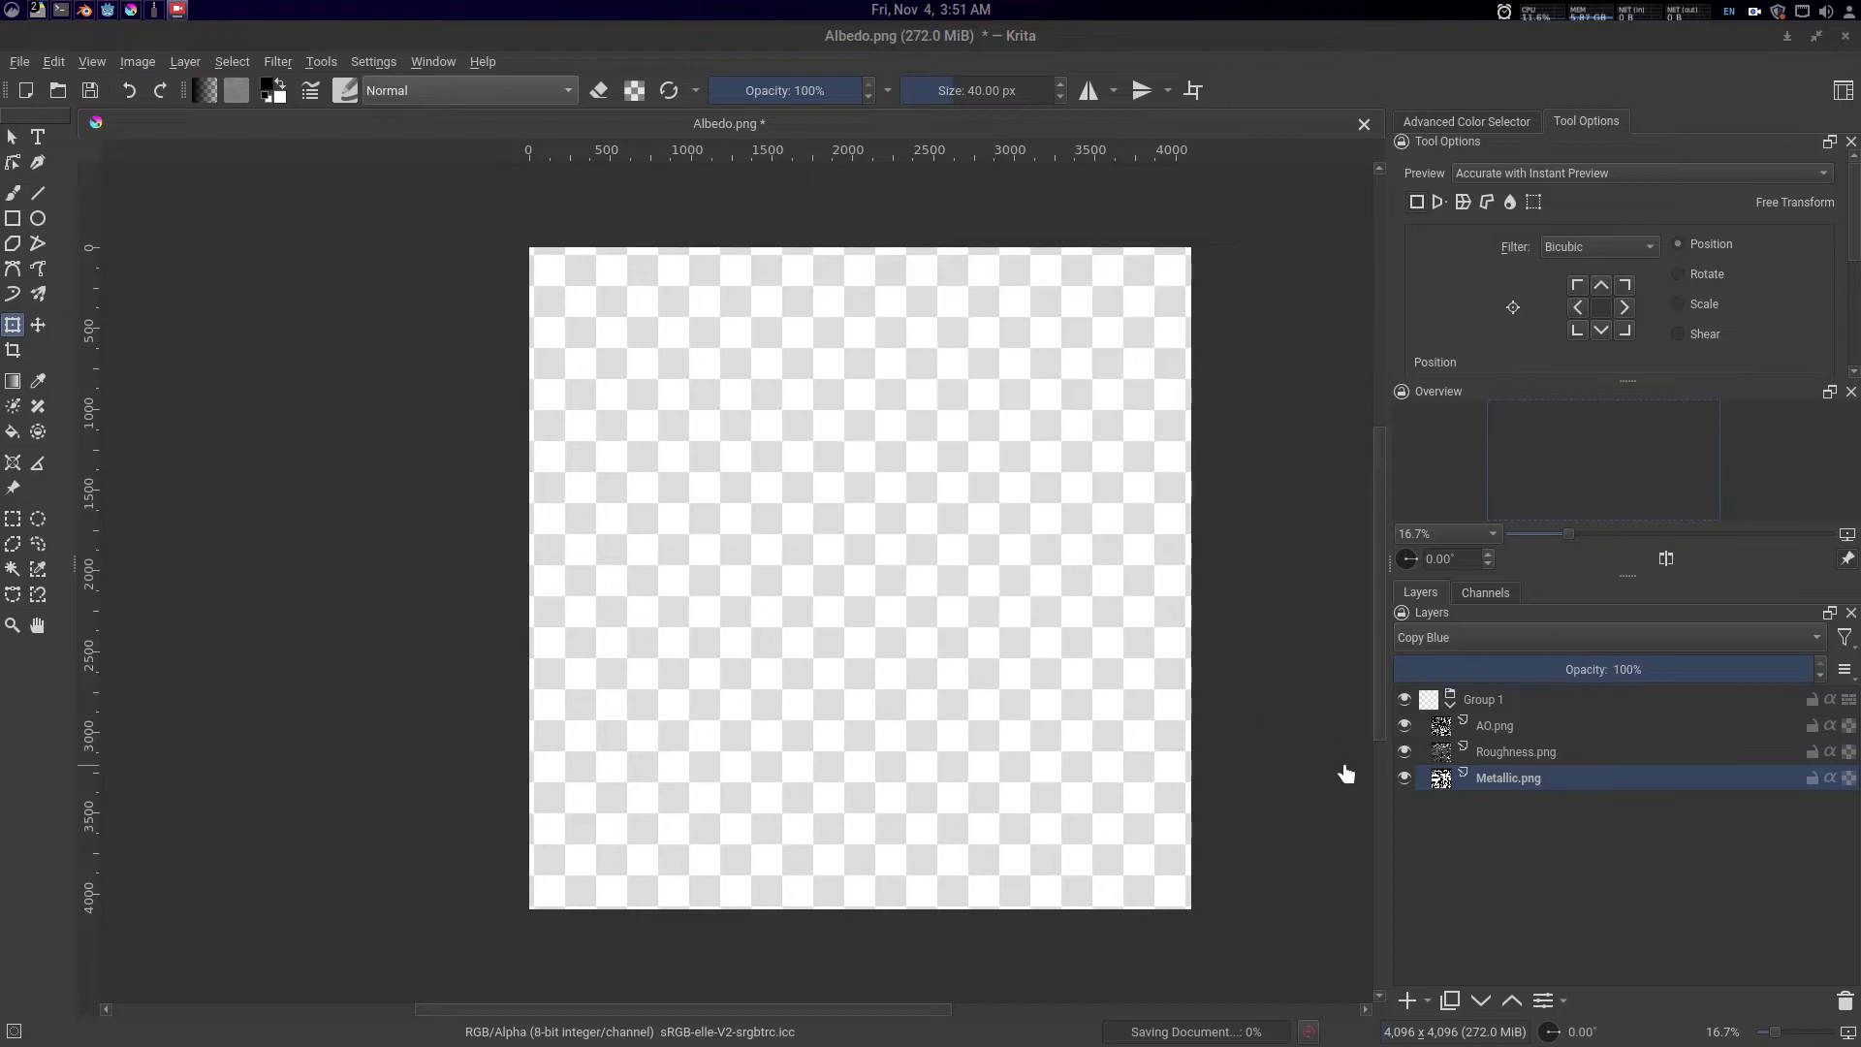
- Switch to Blender and connect the Principled BSDF to the Gun material's surface output
left_click(1786, 37)
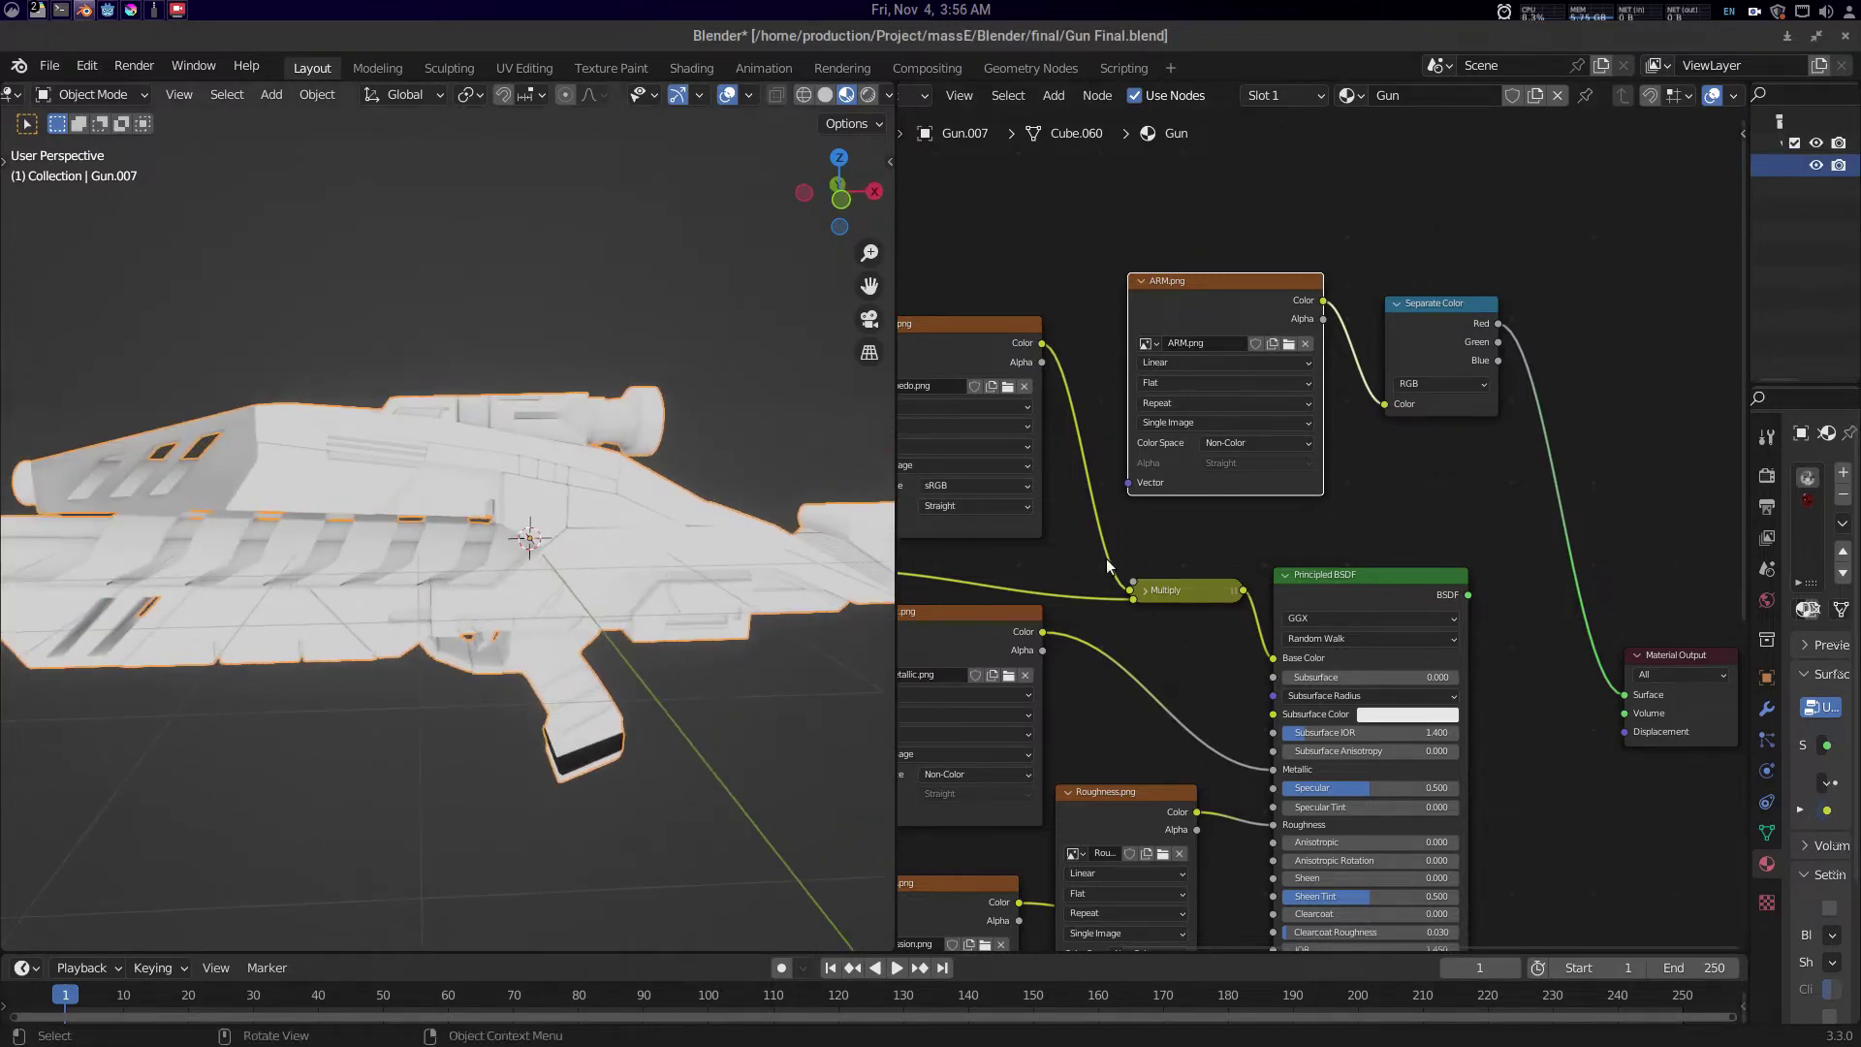
left_click(1409, 589, "ctrl+shift")
left_click_drag(589, 557, 648, 572)
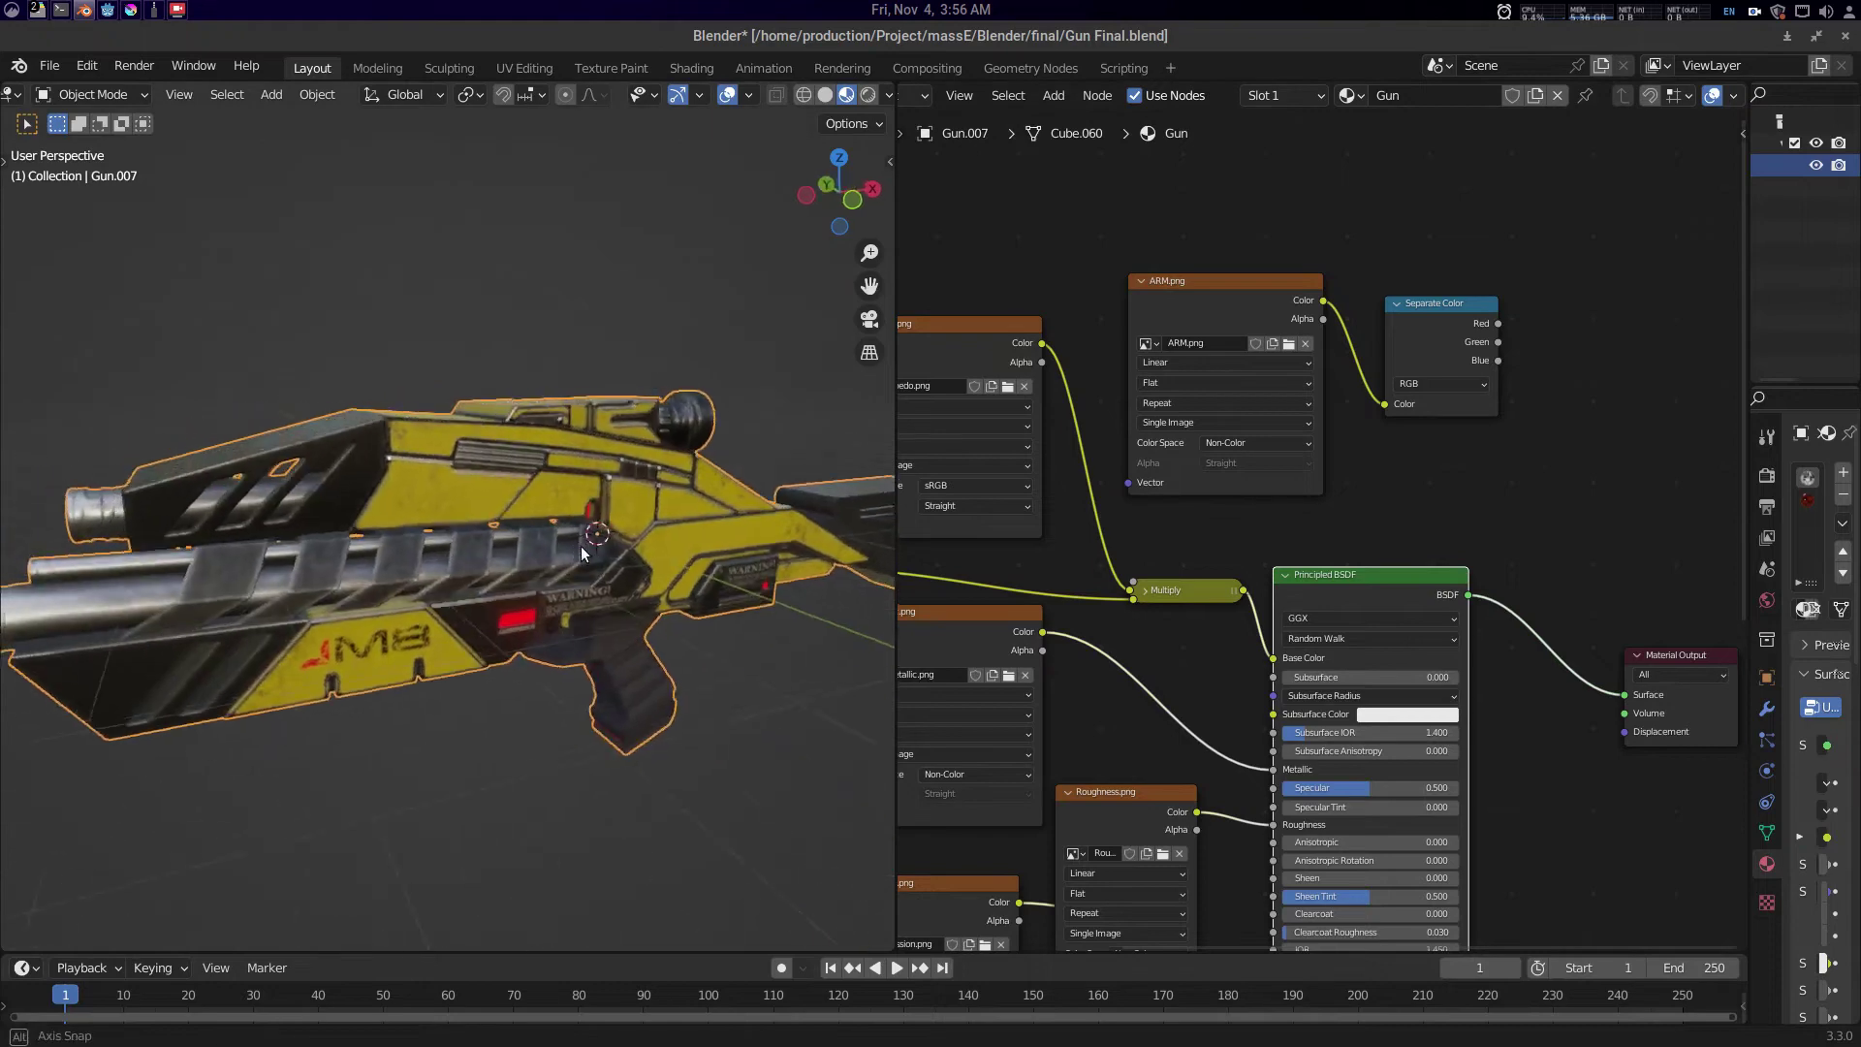
scroll(553, 570, "down", 4)
key("alt+a")
left_click(520, 582)
scroll(519, 580, "up", 4)
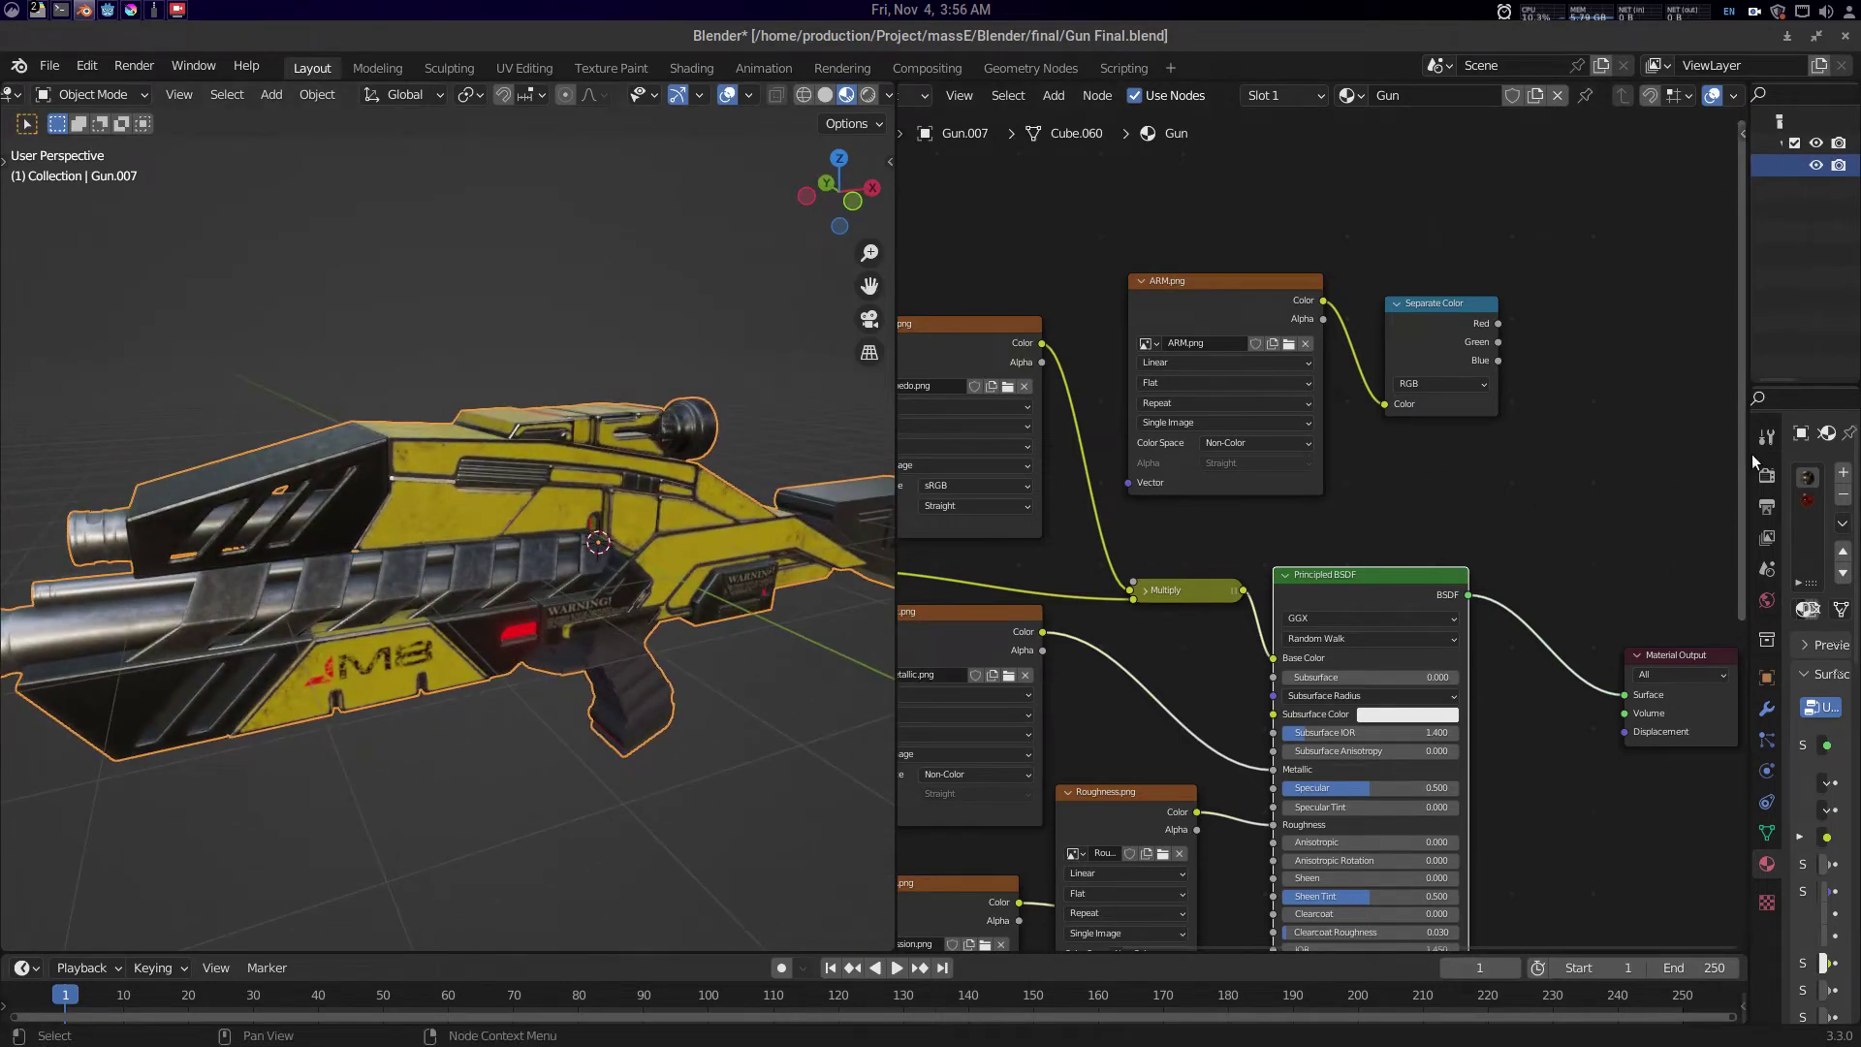
- Widen the properties editor to reveal the material slots and put Gun.007 into Edit Mode
left_click_drag(1747, 454, 1501, 454)
left_click_drag(737, 522, 455, 509)
left_click(574, 531)
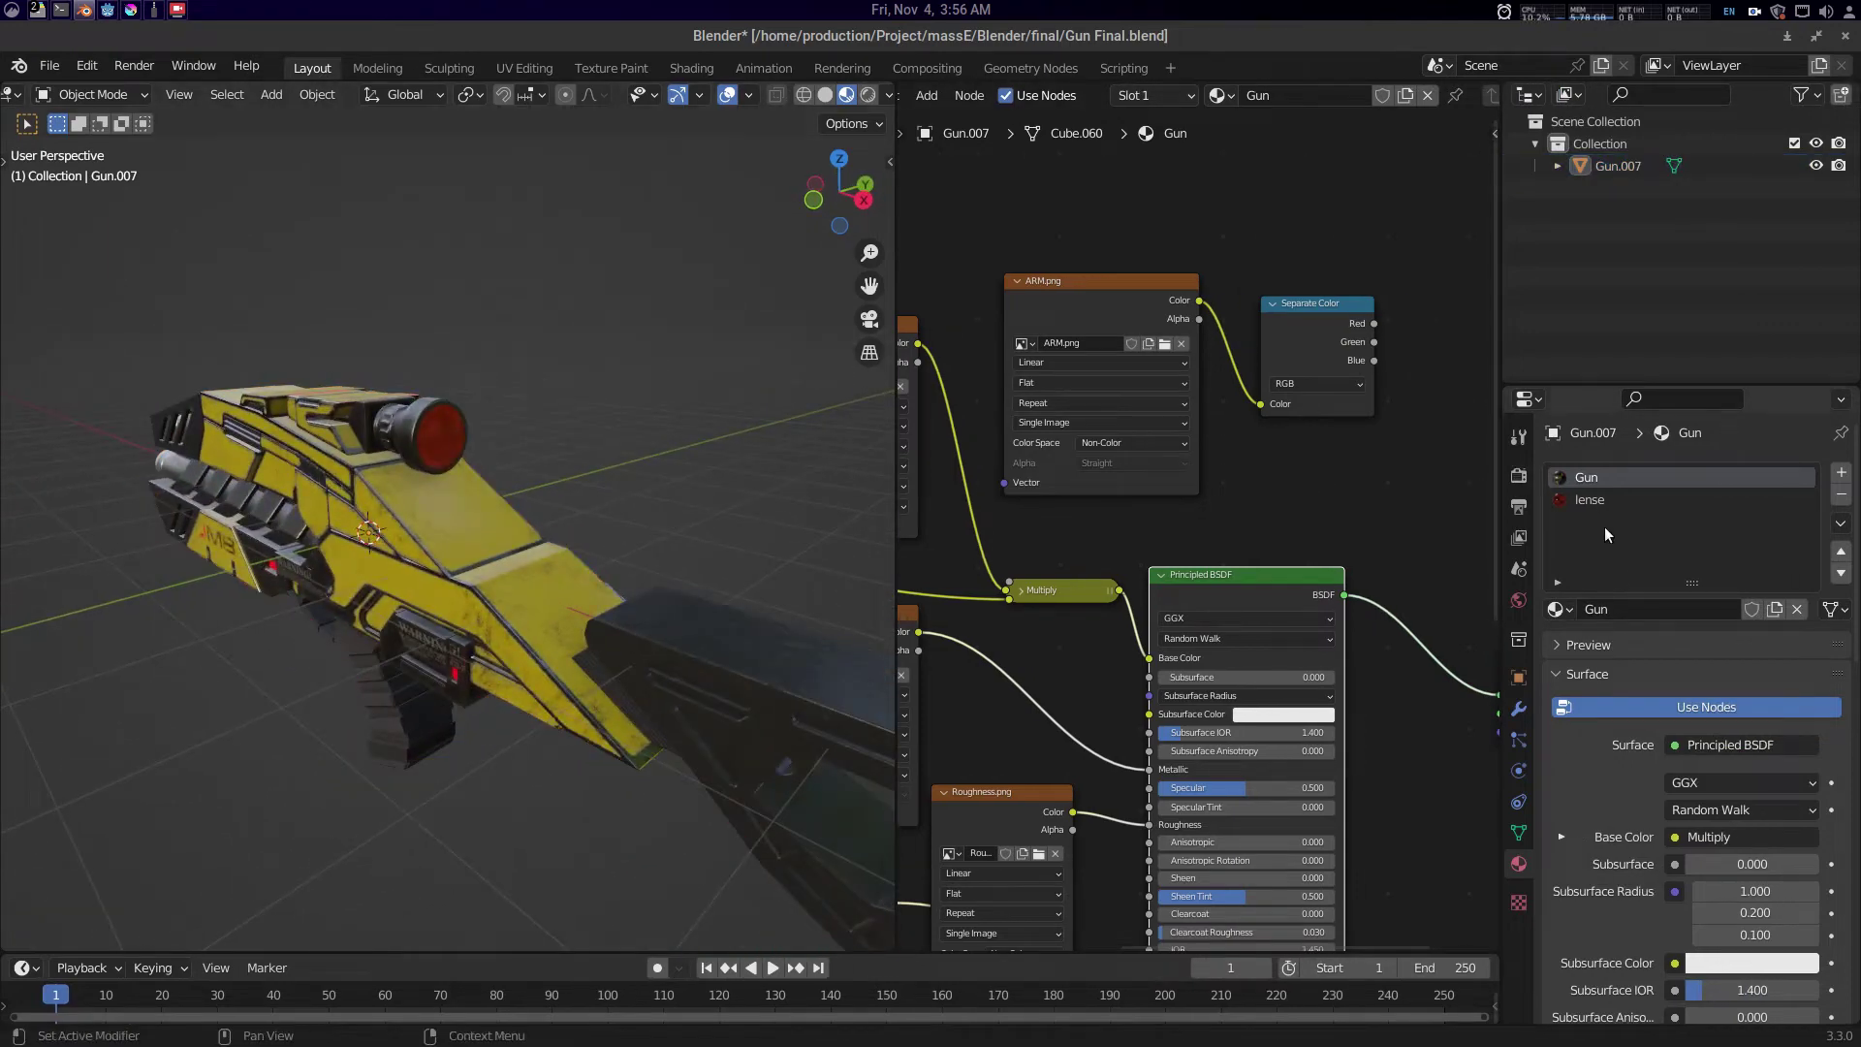
left_click(442, 531)
key("ctrl+Tab")
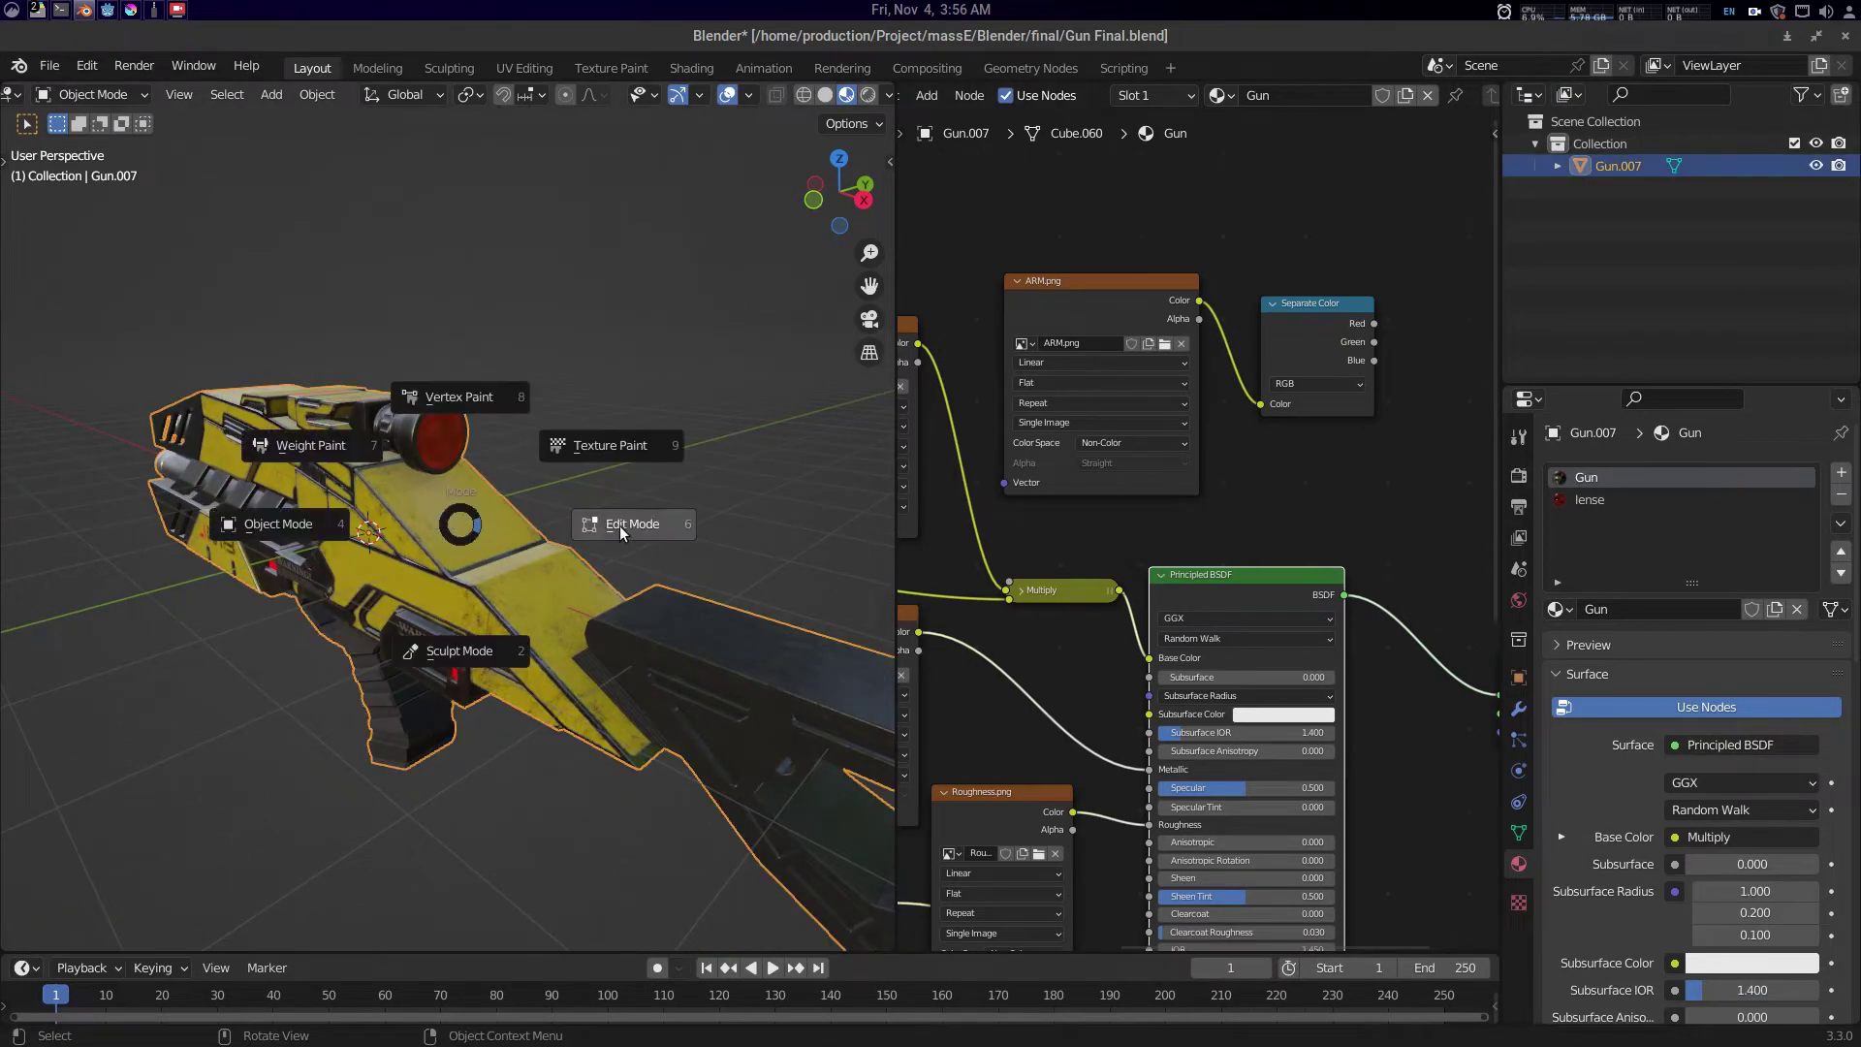
left_click(620, 525)
- Select the faces assigned to the Gun material slot to inspect which parts of the mesh it covers
key("alt+a")
left_click_drag(260, 437, 297, 440)
left_click(1696, 636)
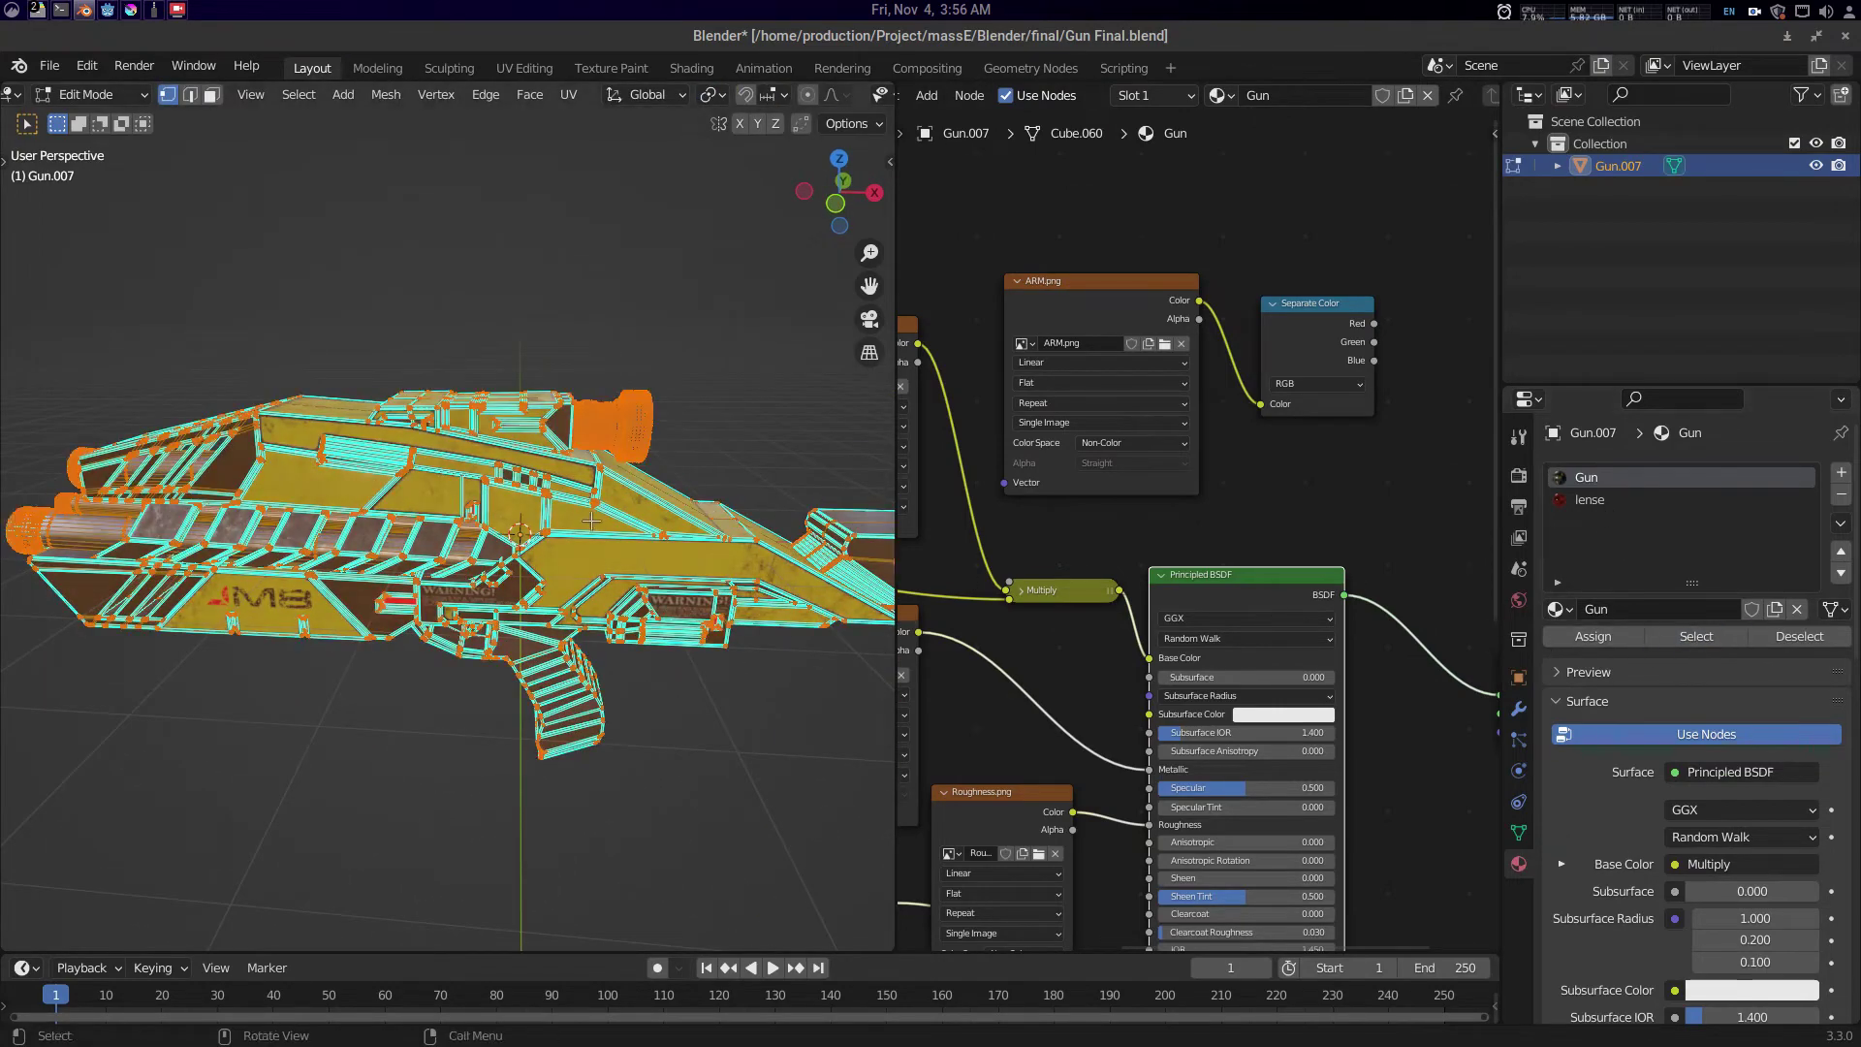
left_click_drag(417, 436, 402, 417)
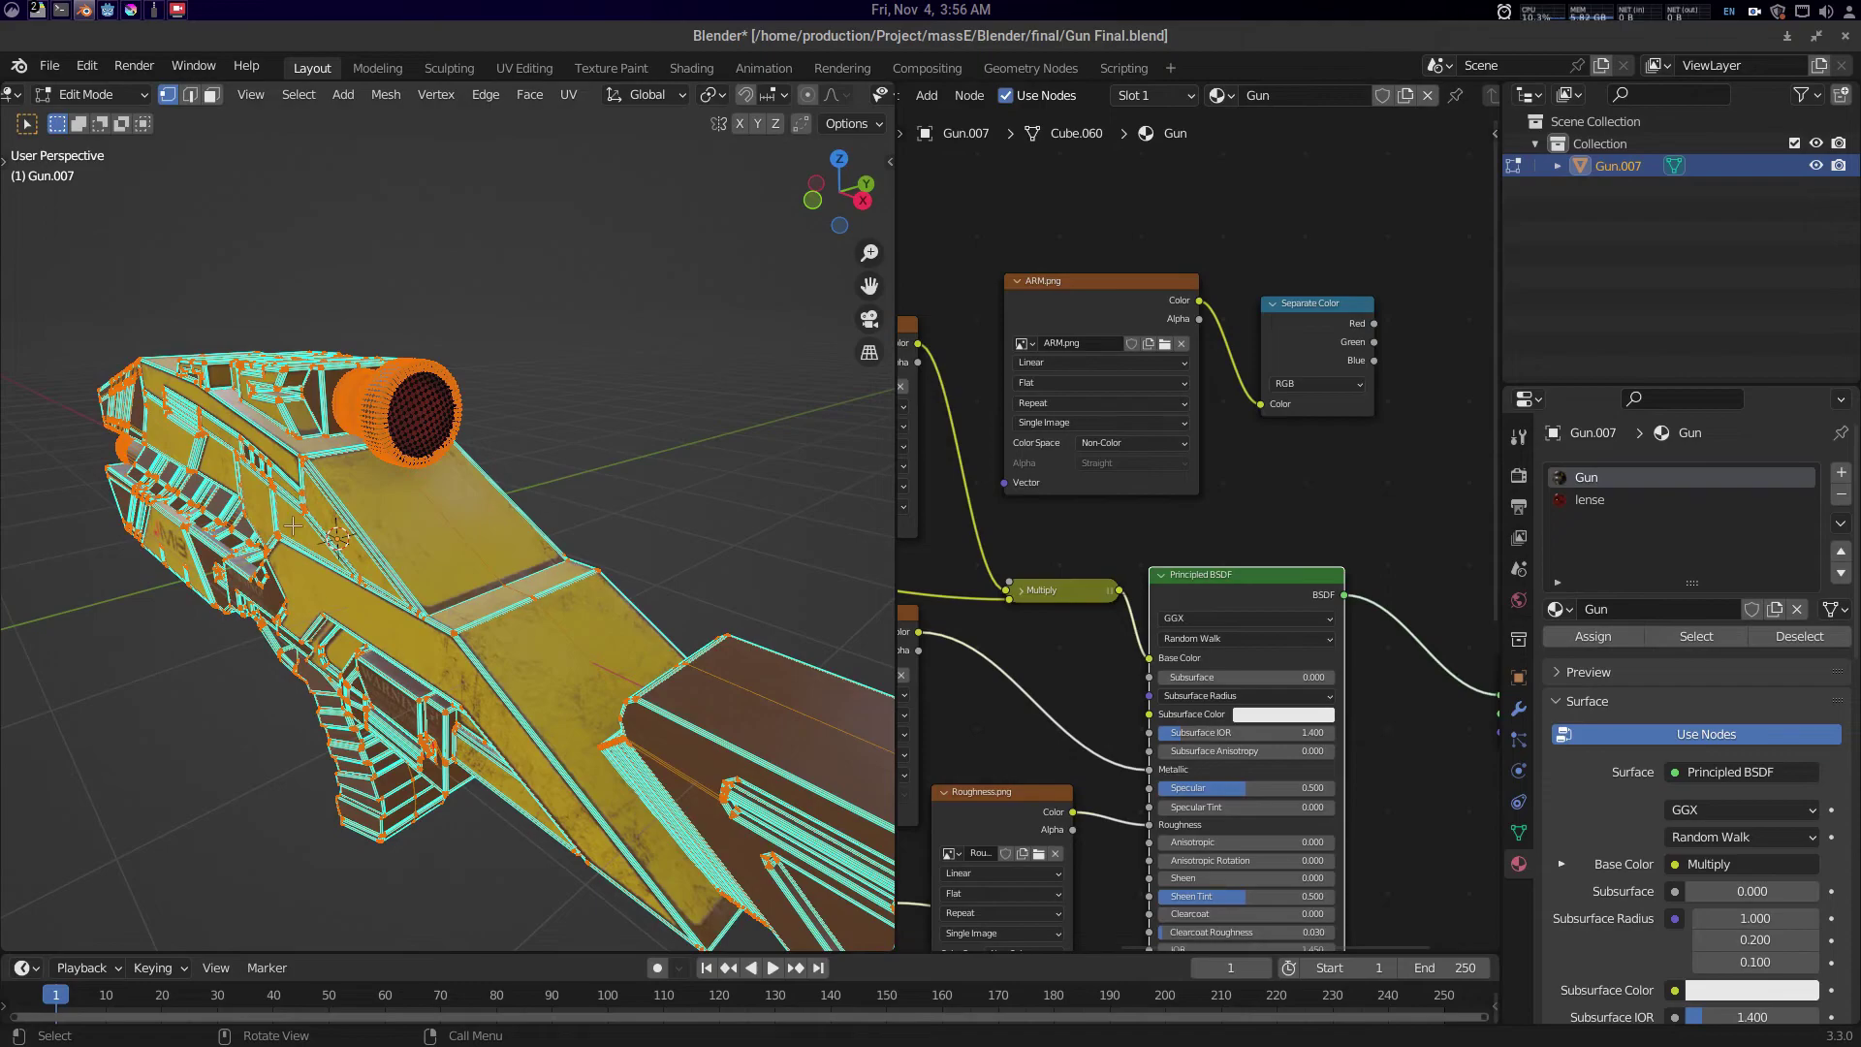
left_click_drag(466, 661, 606, 548)
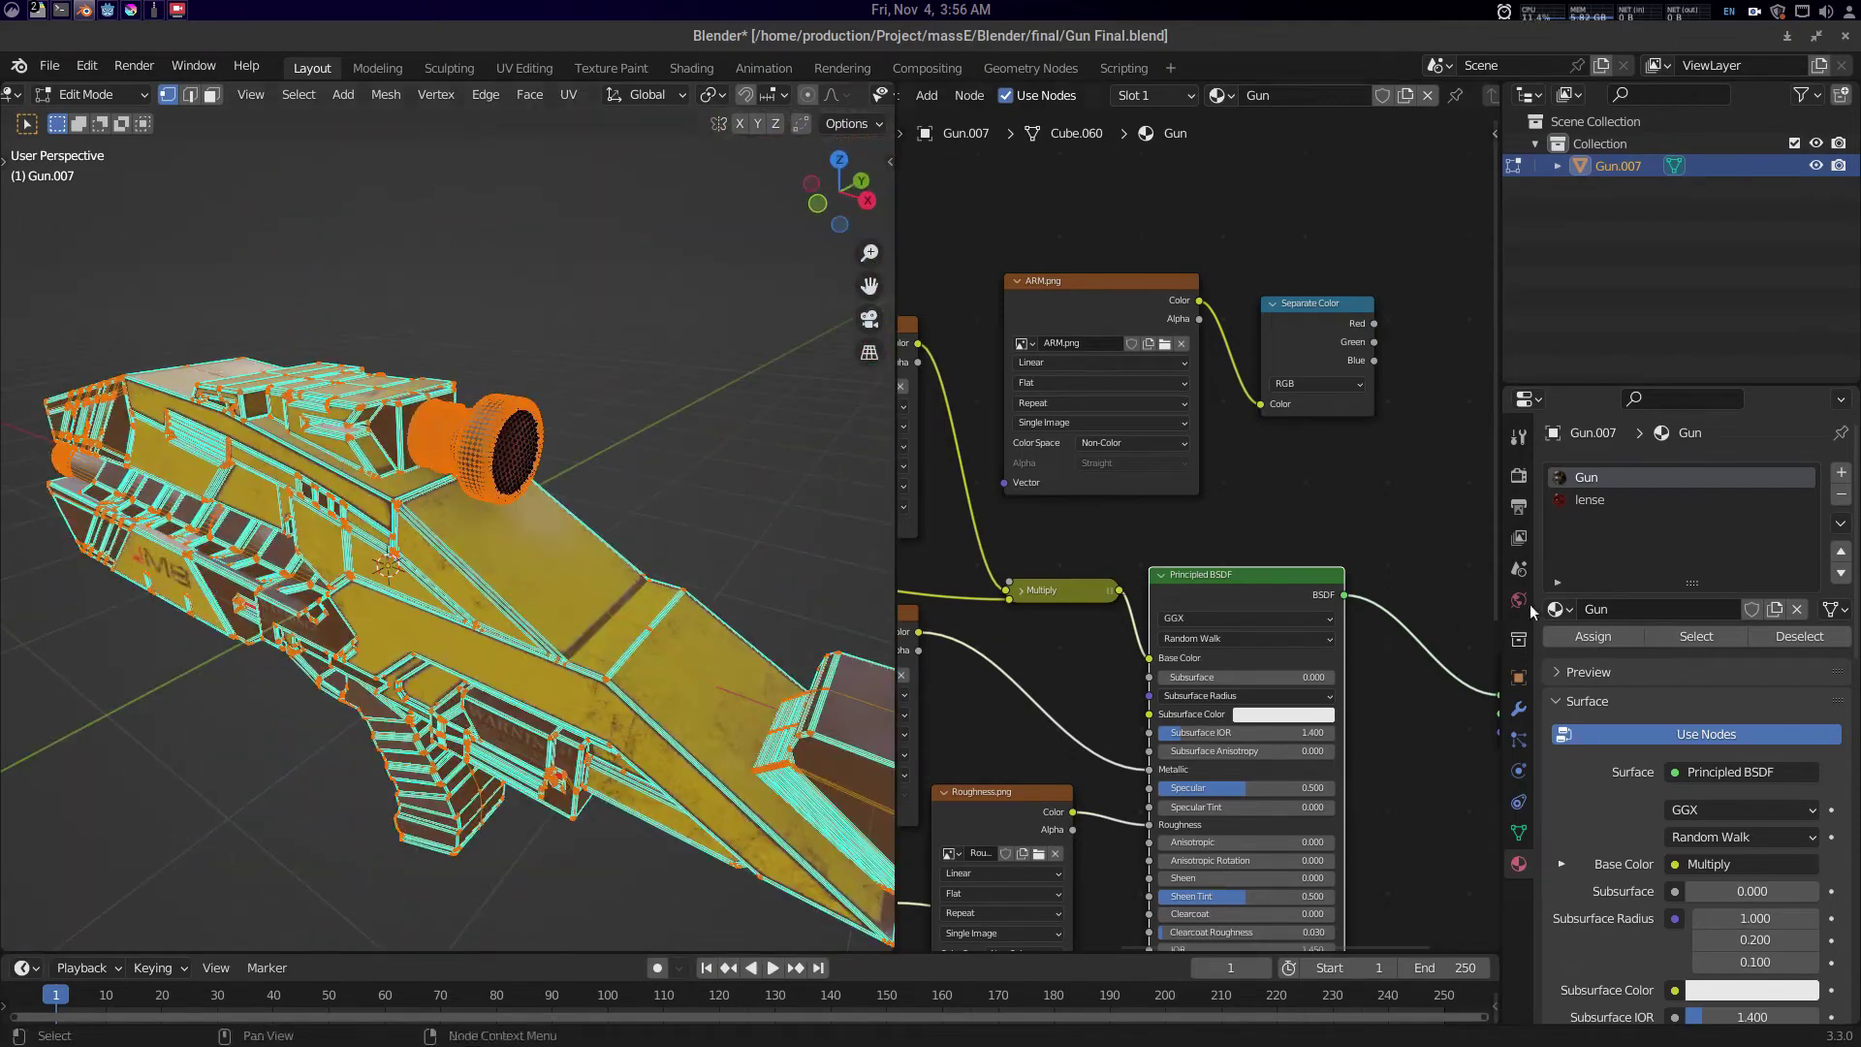
- Select only the faces assigned to the lense material slot, inspect them on the scope, and return to Object Mode
left_click_drag(737, 523, 597, 534)
key("alt+a")
left_click(1573, 497)
left_click(1695, 638)
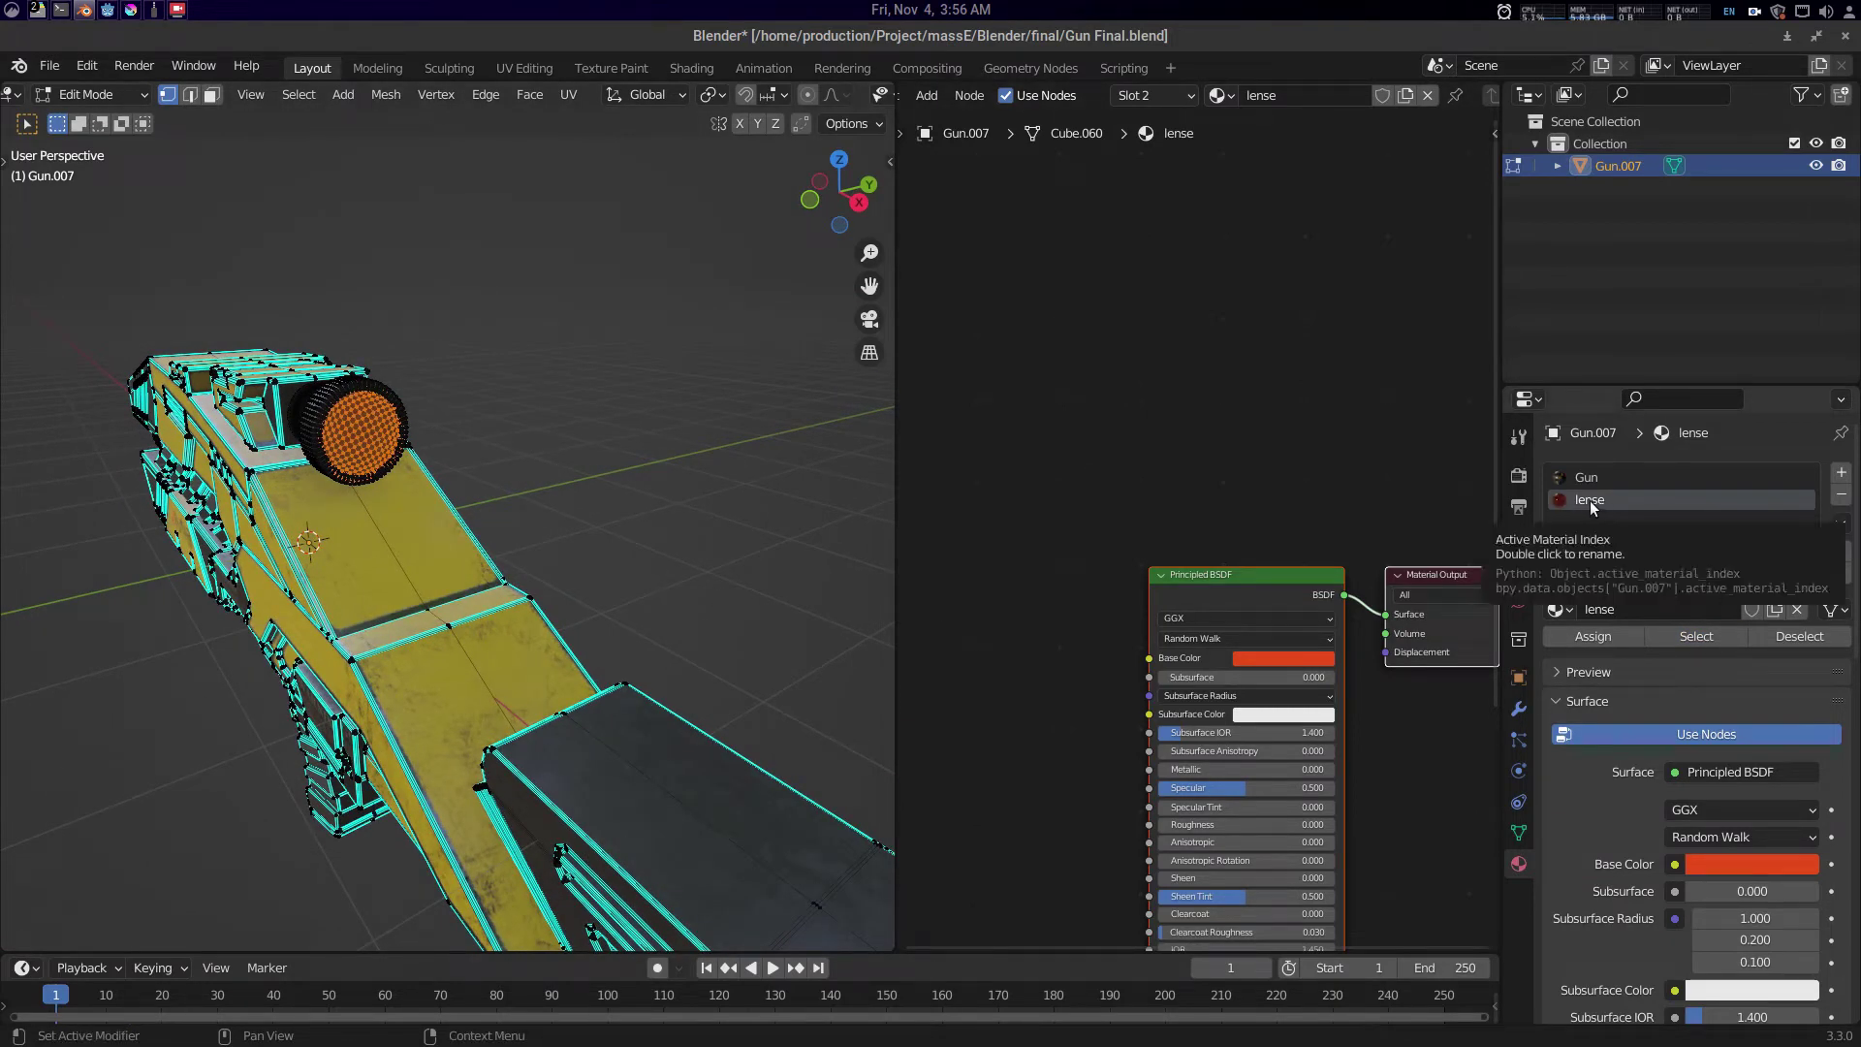
scroll(443, 487, "up", 5)
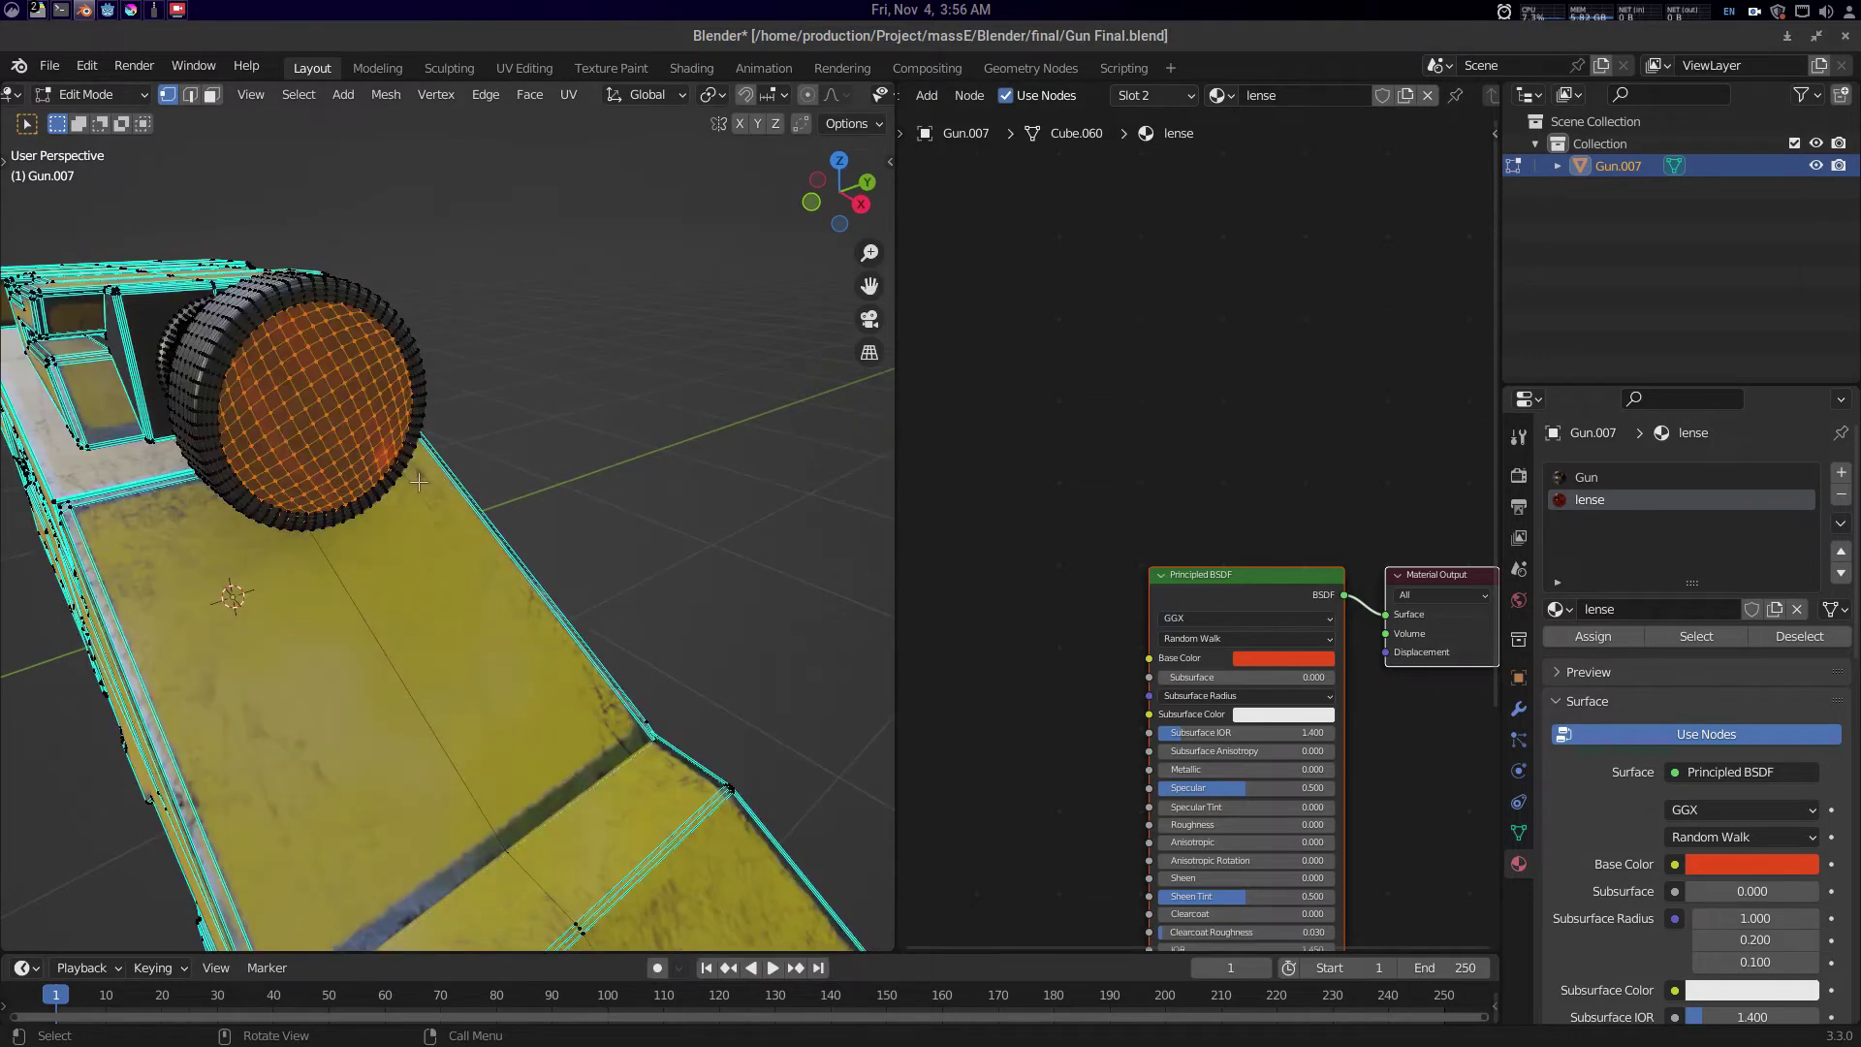
scroll(419, 481, "down", 5)
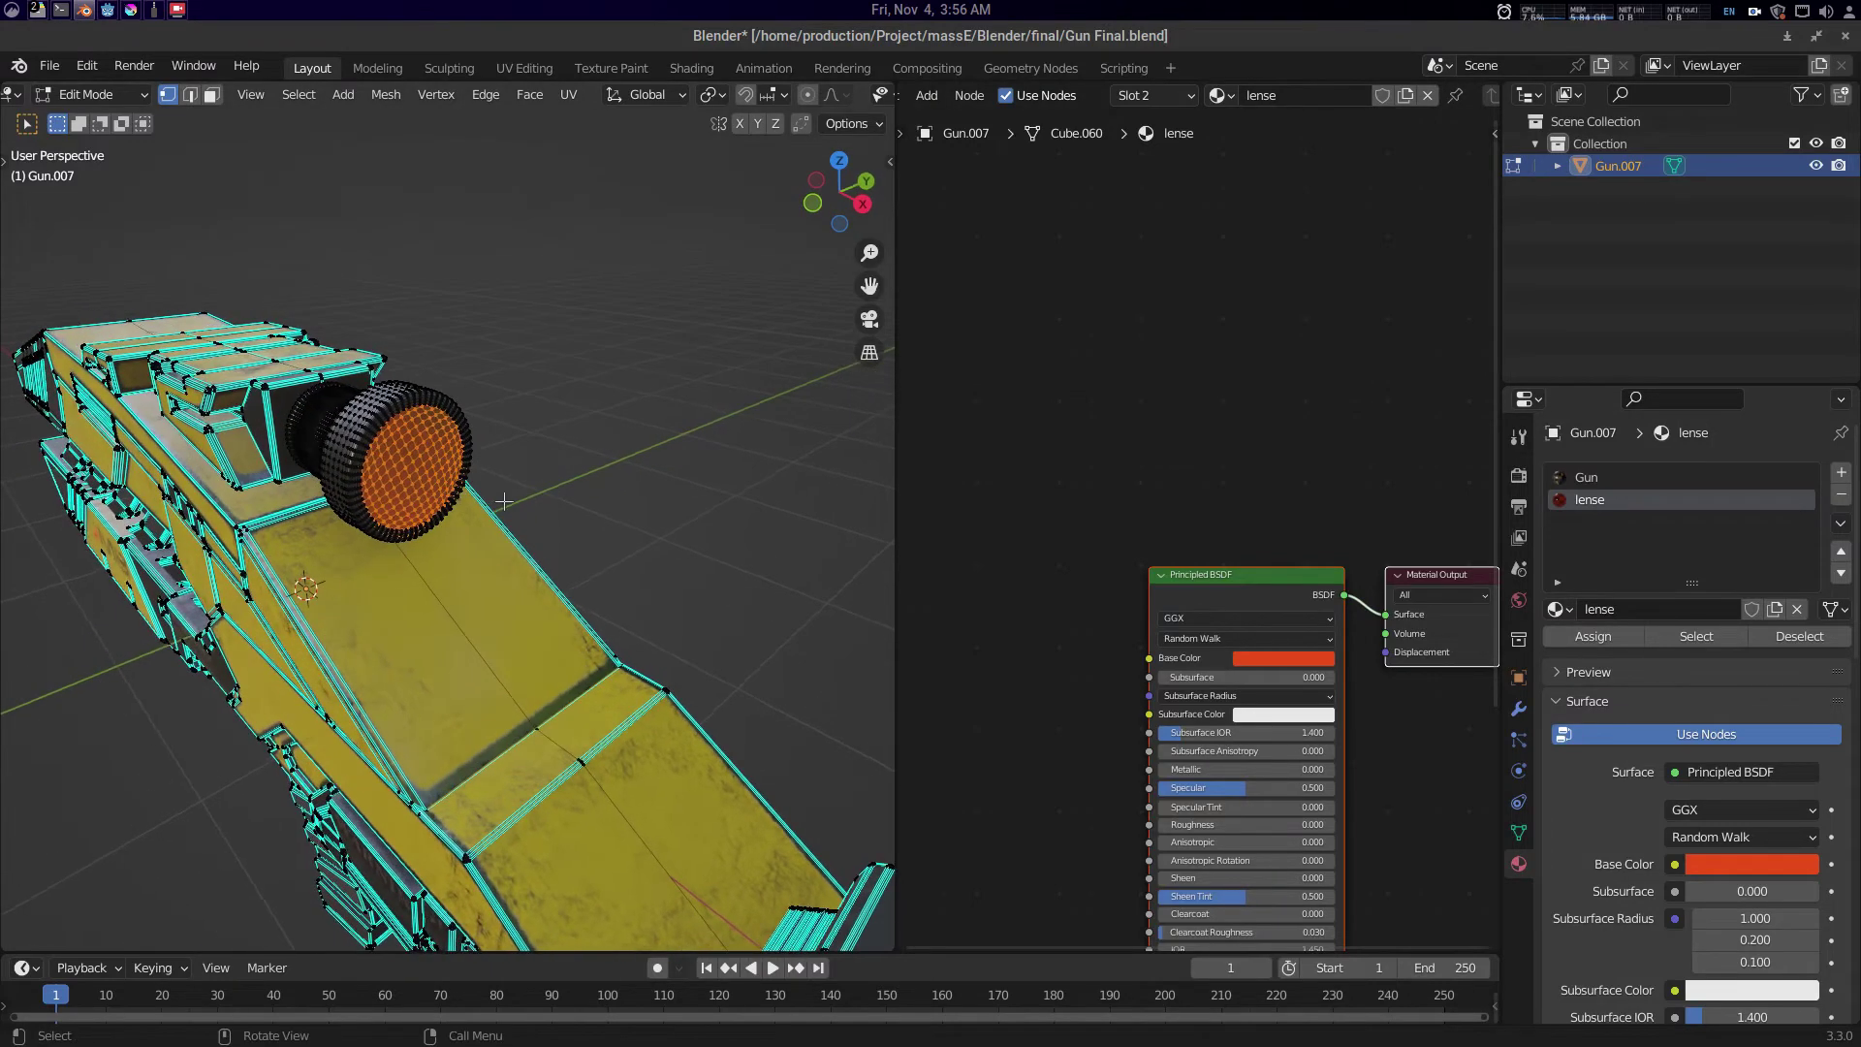
left_click_drag(507, 505, 388, 274)
key("Tab")
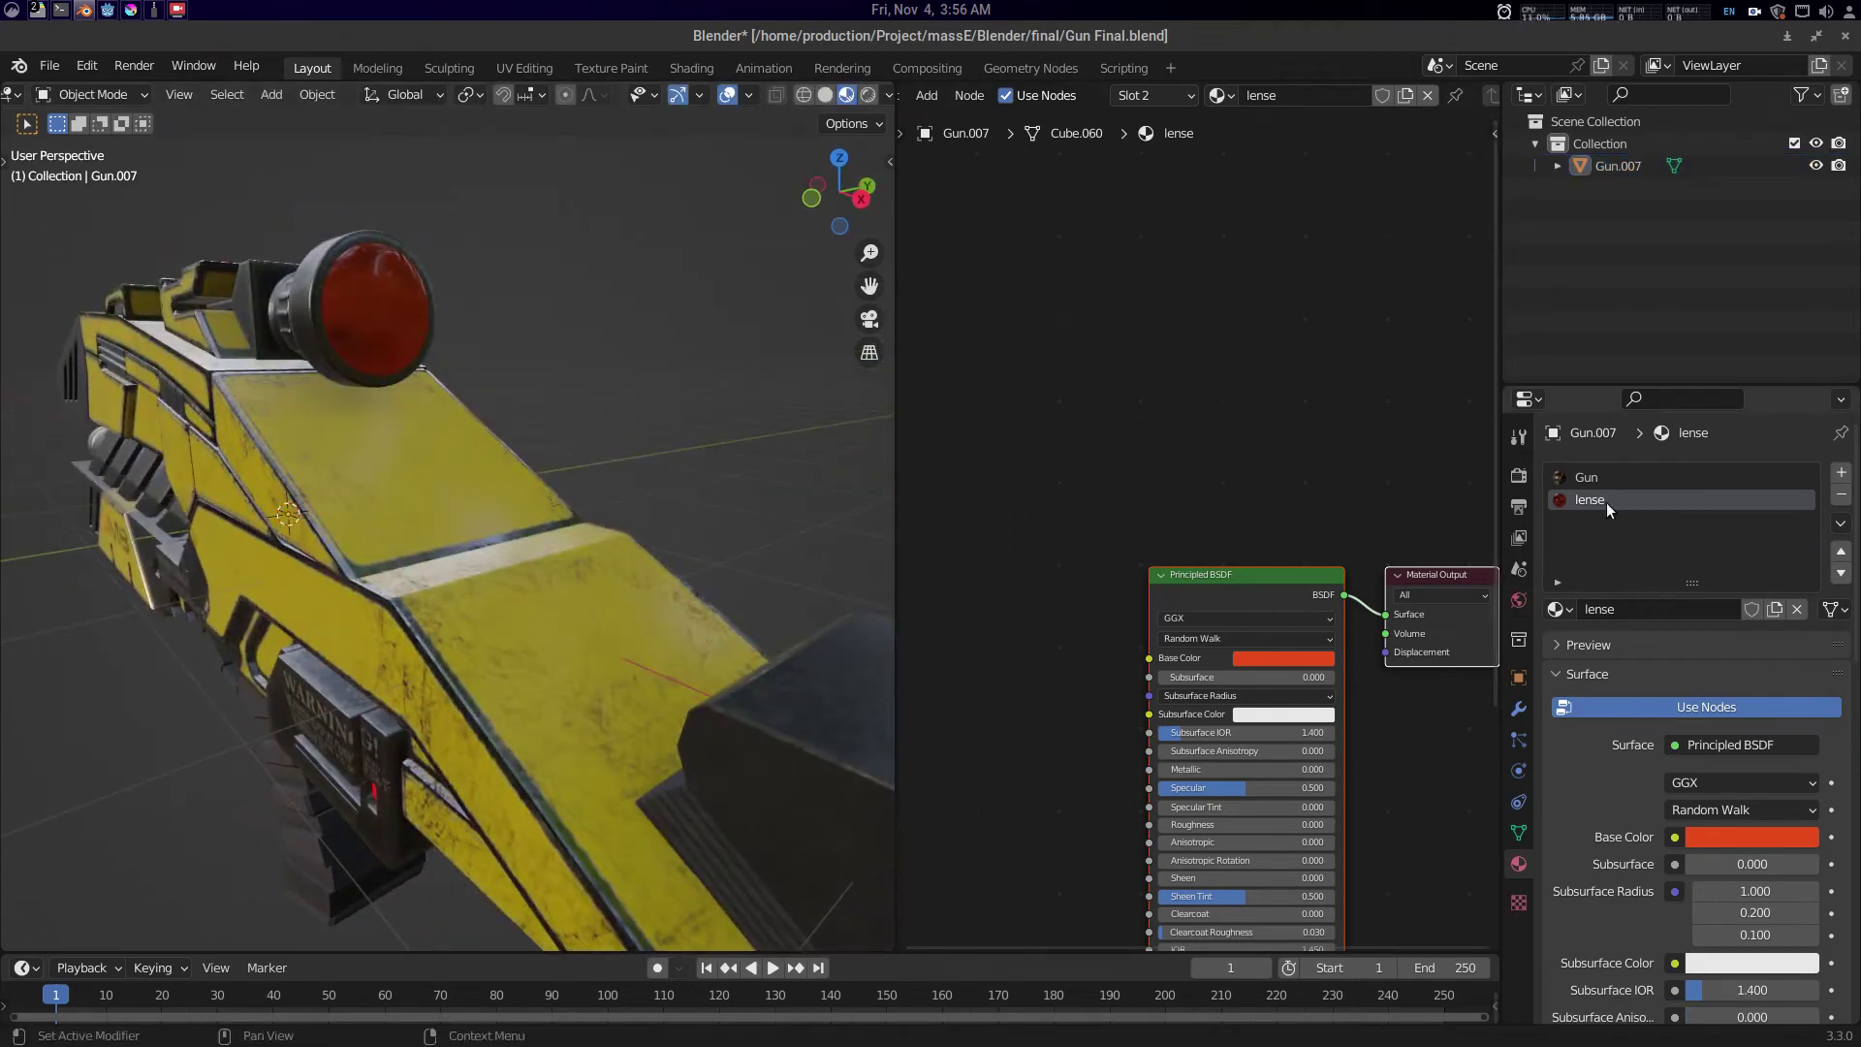
- Make the Gun material slot active, select the whole gun object and start a glTF 2.0 export
left_click(1604, 477)
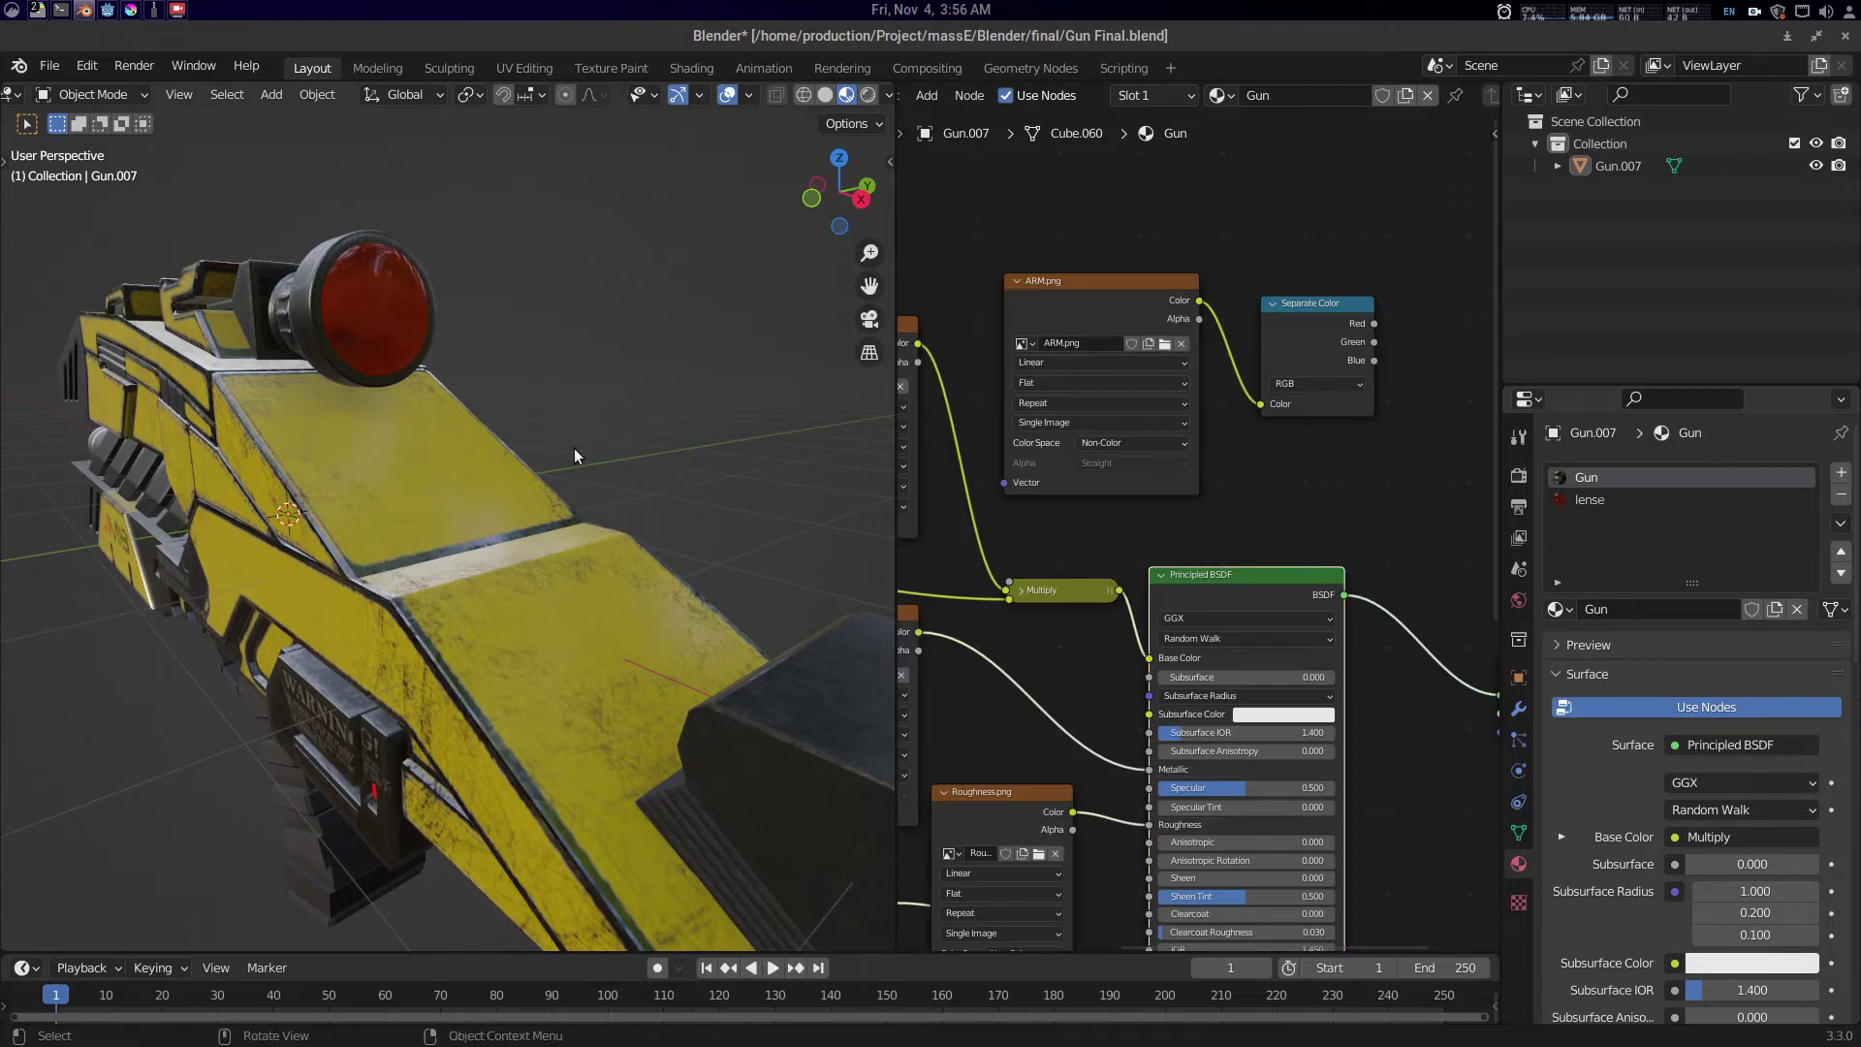
left_click_drag(574, 447, 531, 474)
scroll(613, 463, "down", 5)
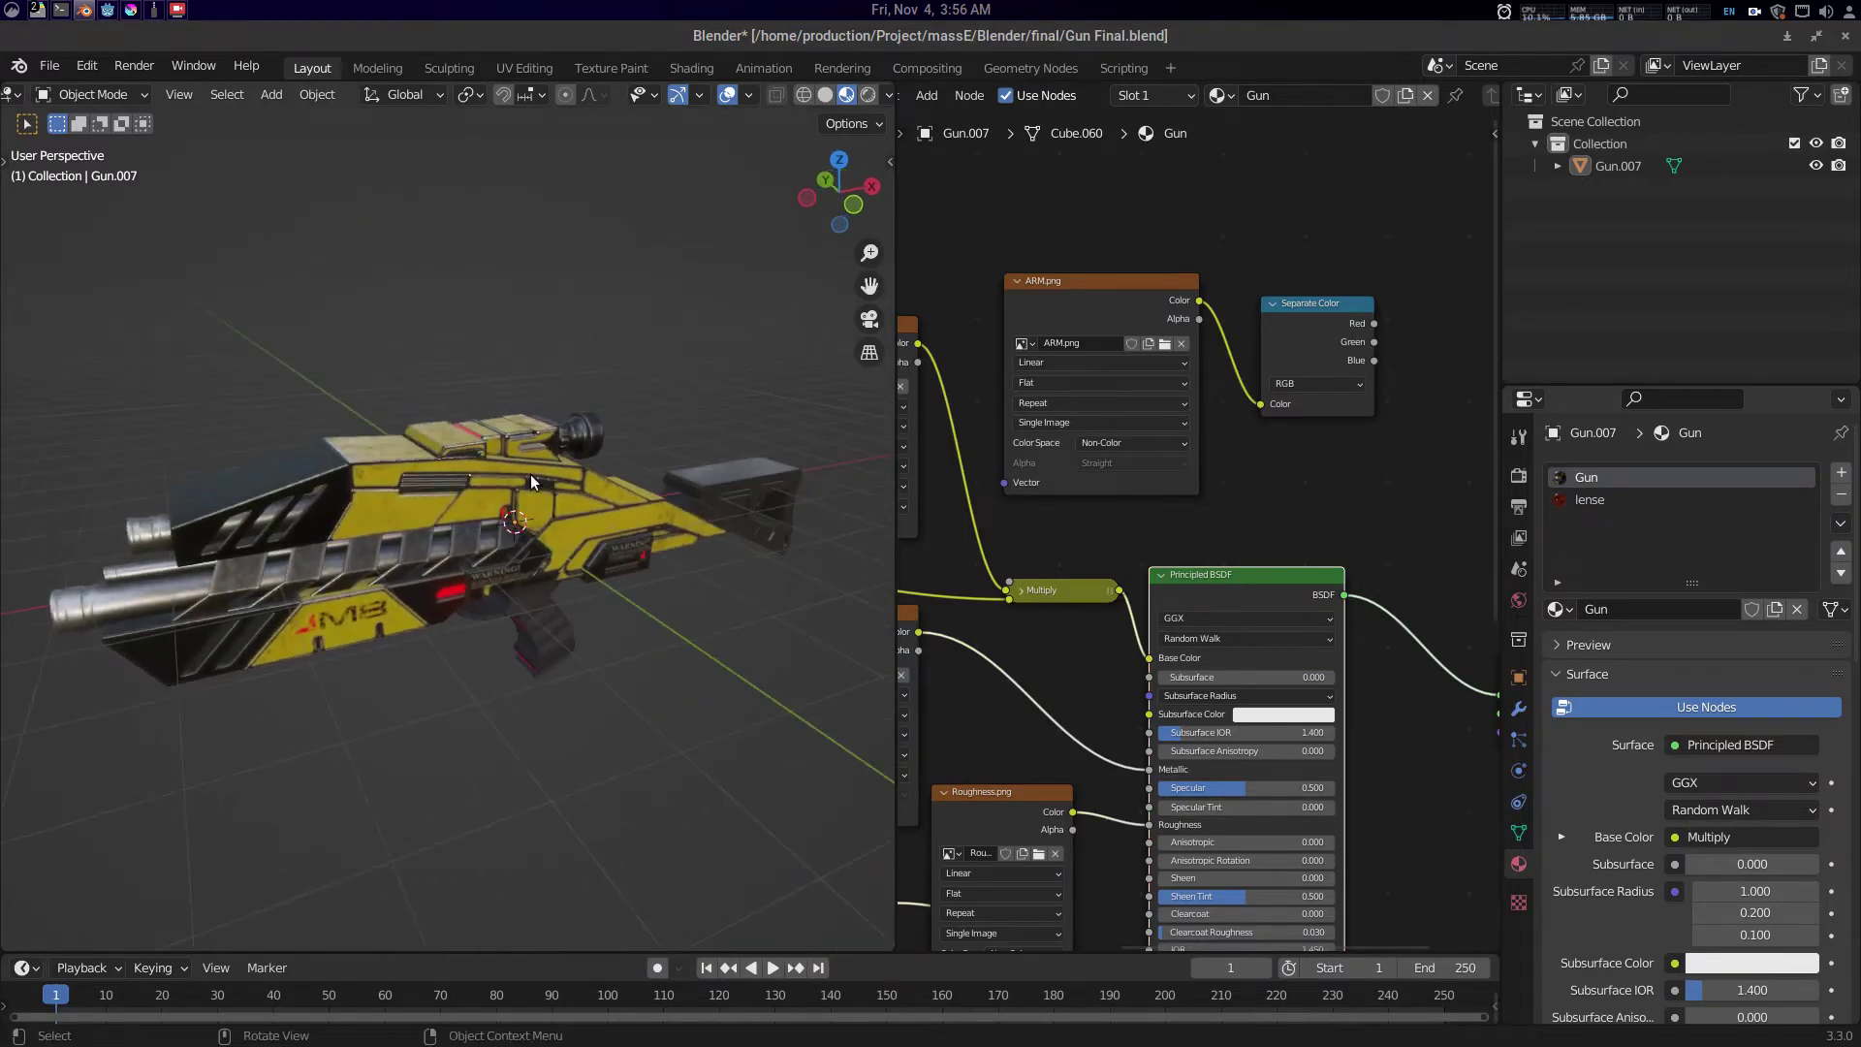
left_click(531, 487)
left_click(49, 65)
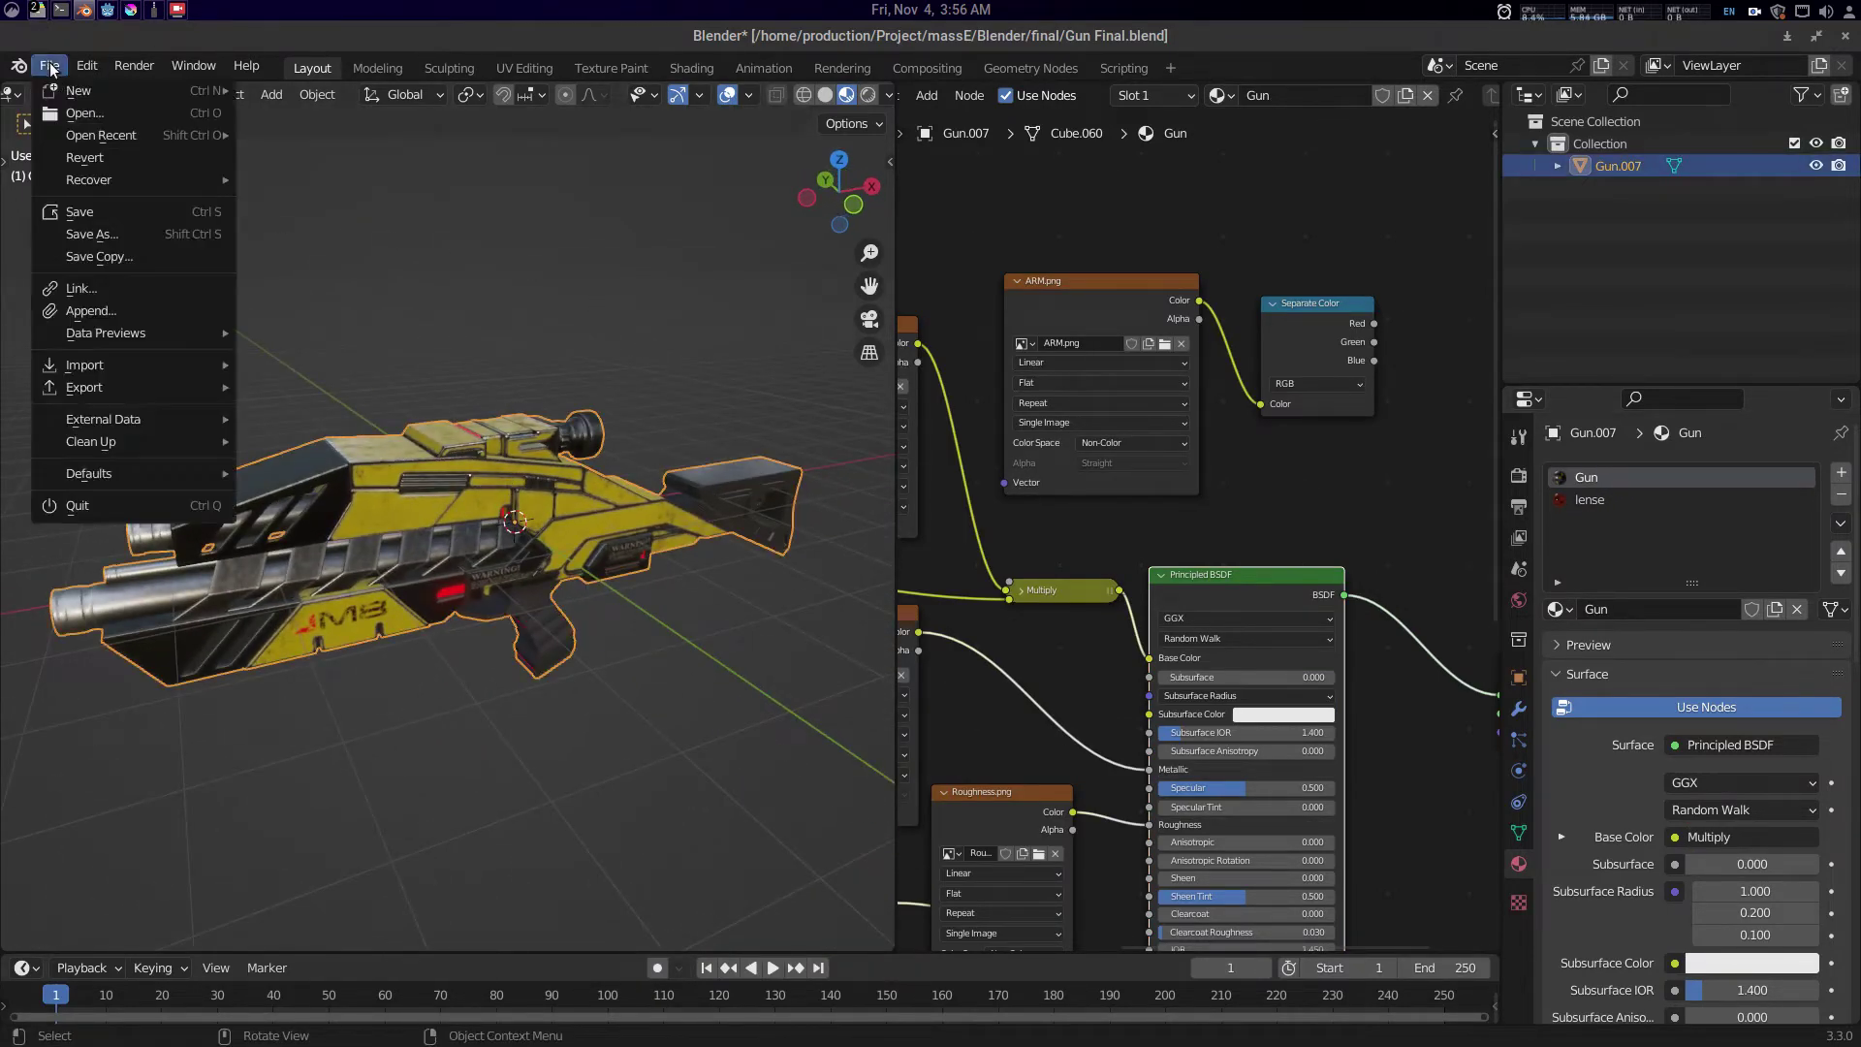
mouse_move(136, 386)
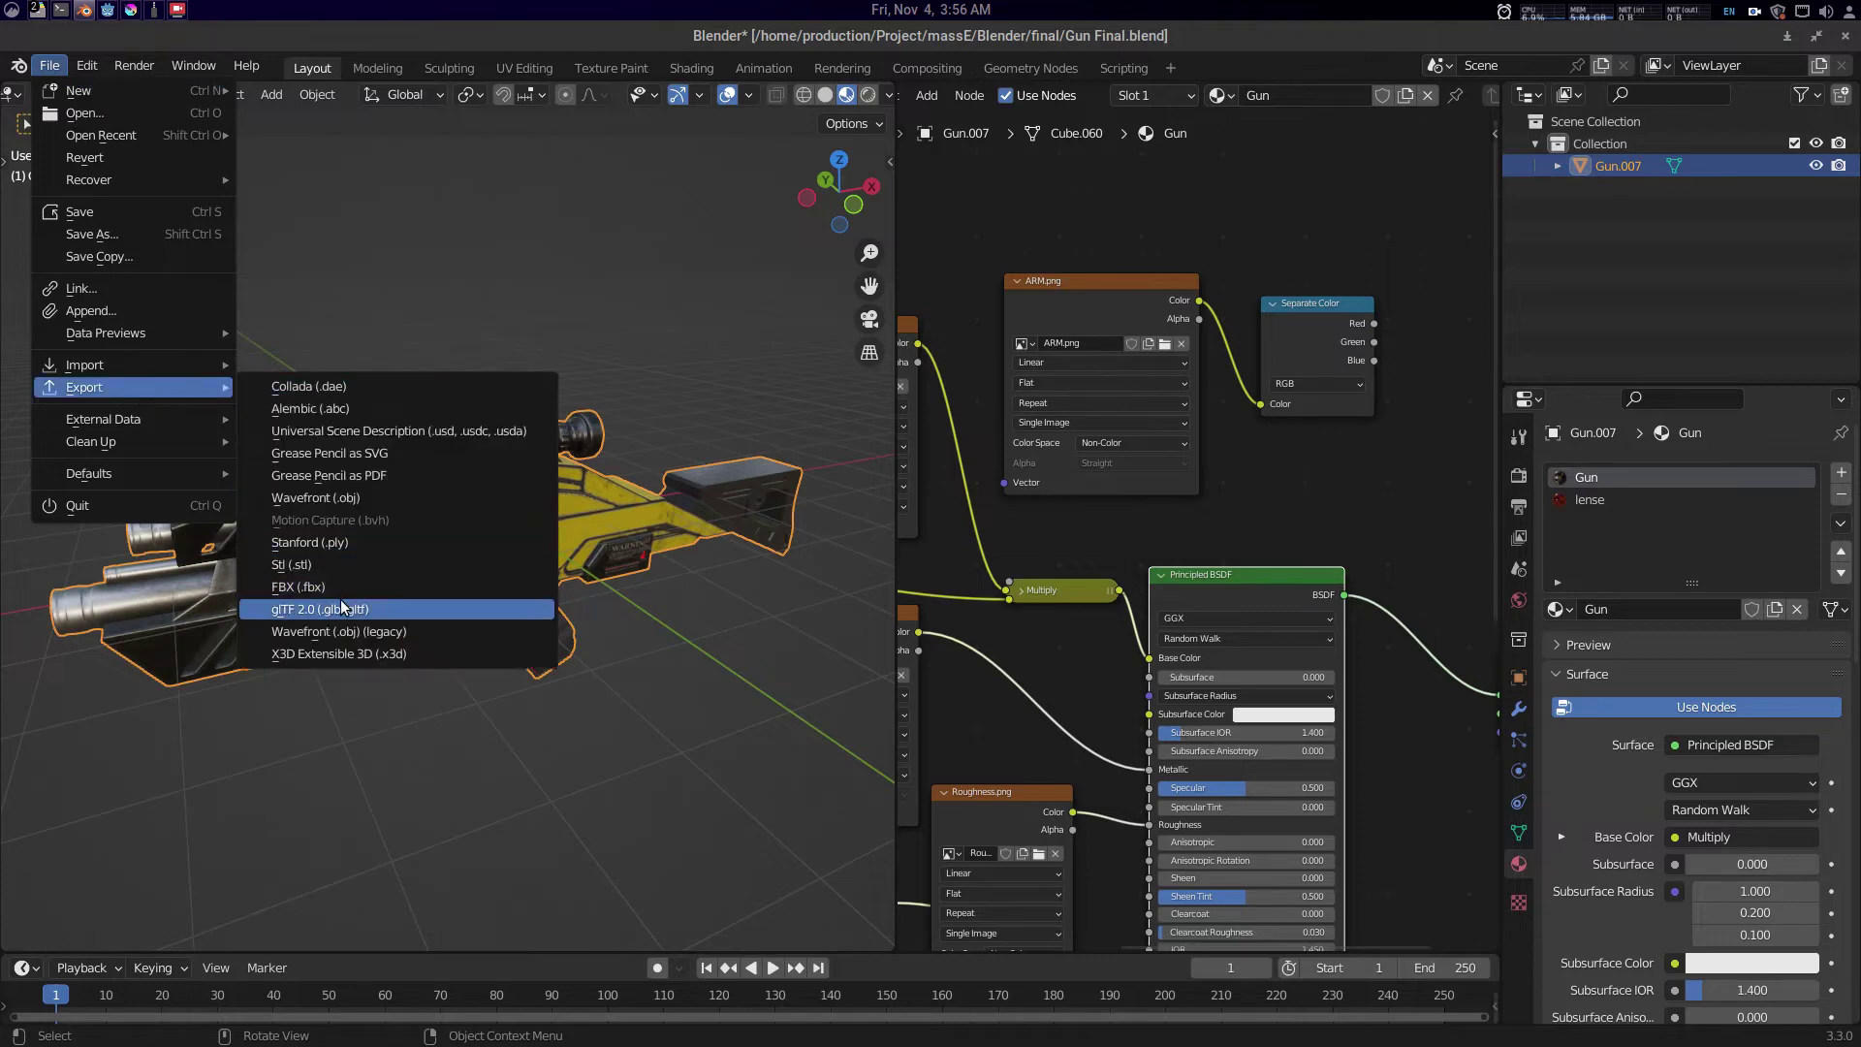
left_click(369, 606)
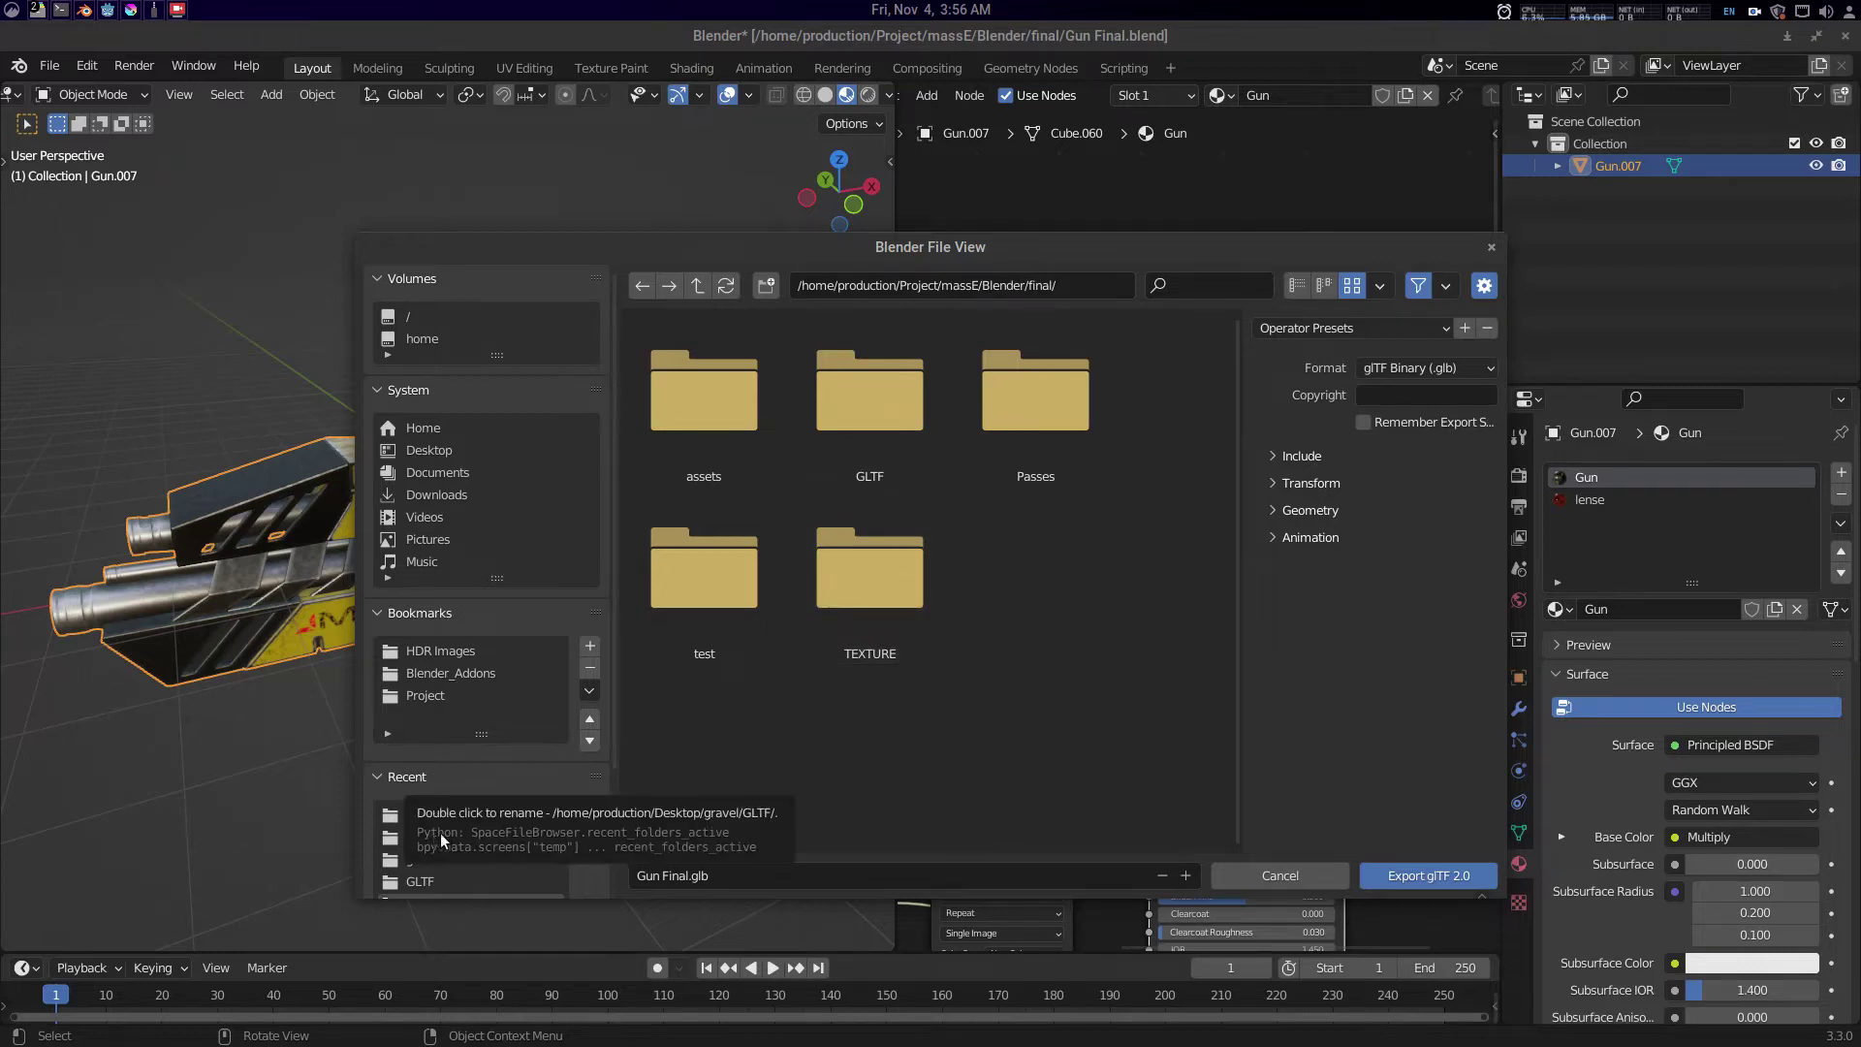
- Choose the existing Gun Final.glb in the GLTF folder as the export target and restore the operator defaults
left_click(864, 446)
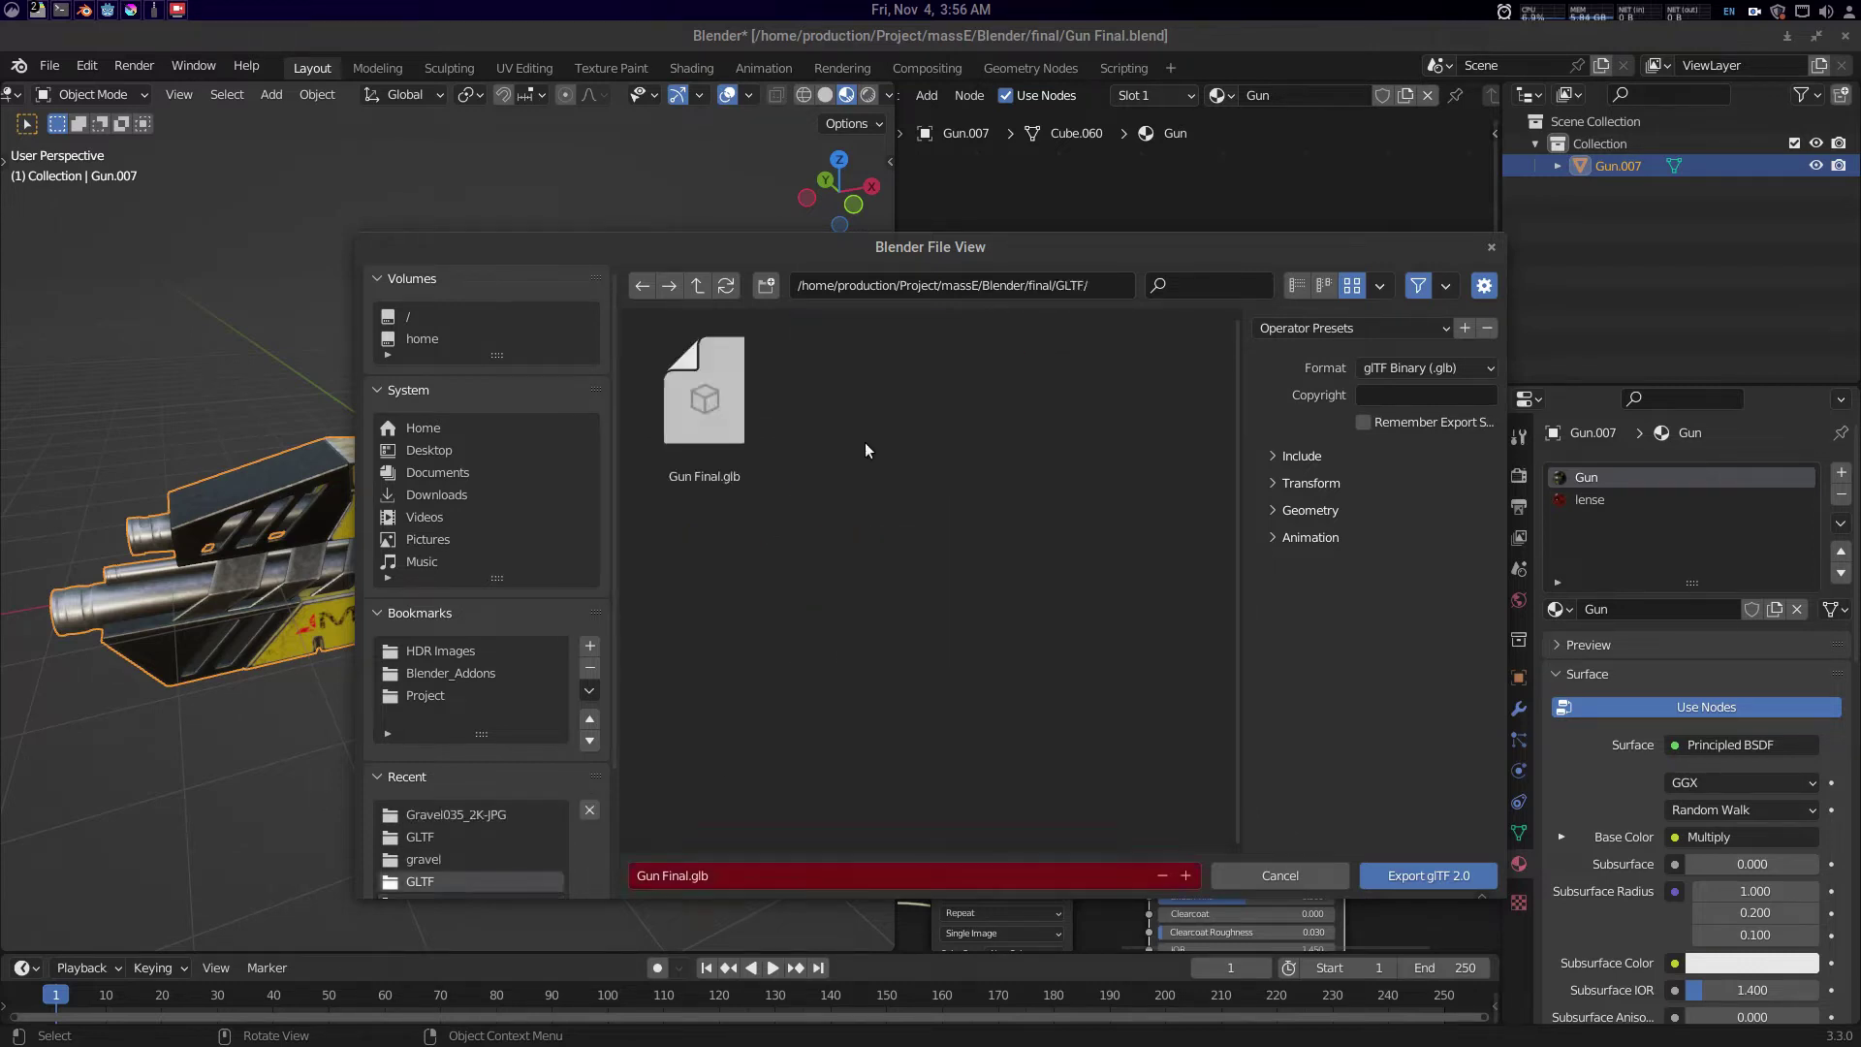
left_click(710, 440)
left_click(1355, 328)
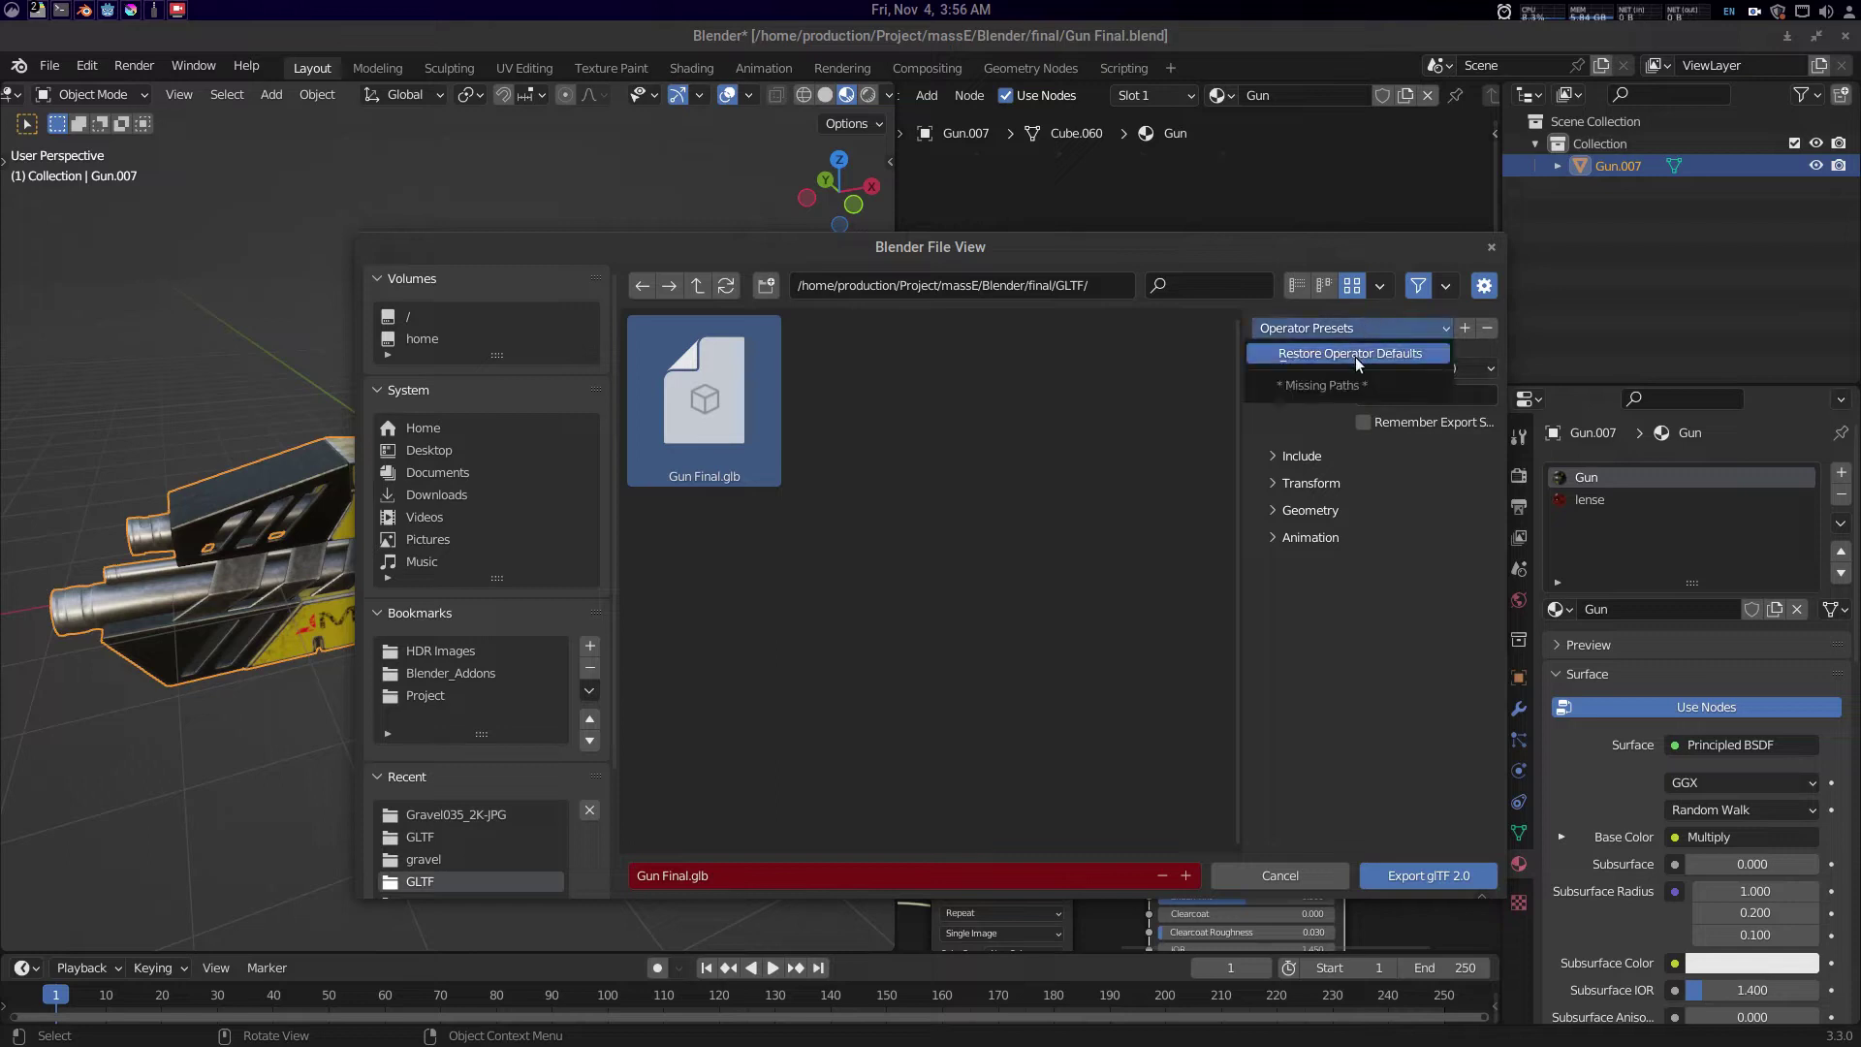
left_click(1358, 355)
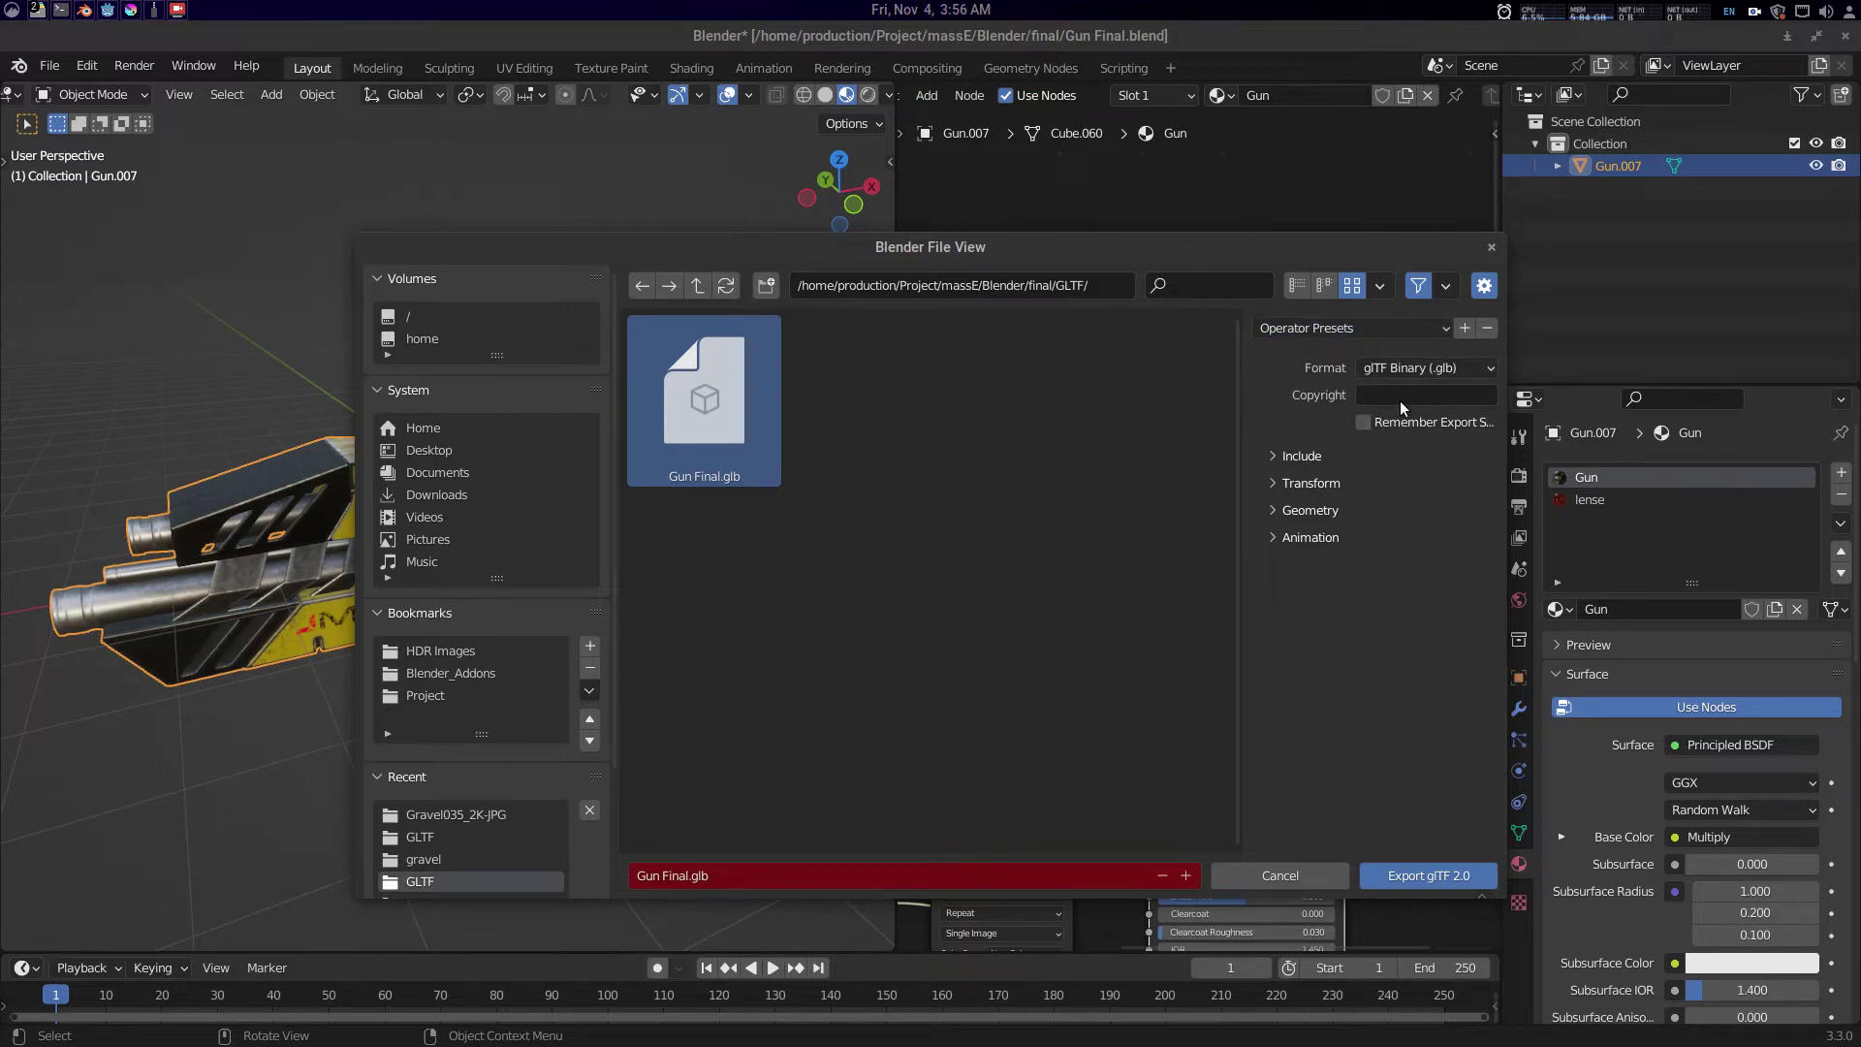
- Adjust the object filter in the export's Include options and check the Transform options
left_click(1304, 455)
left_click(1305, 461)
left_click(1305, 461)
left_click(1410, 489)
left_click(1316, 464)
left_click(1317, 482)
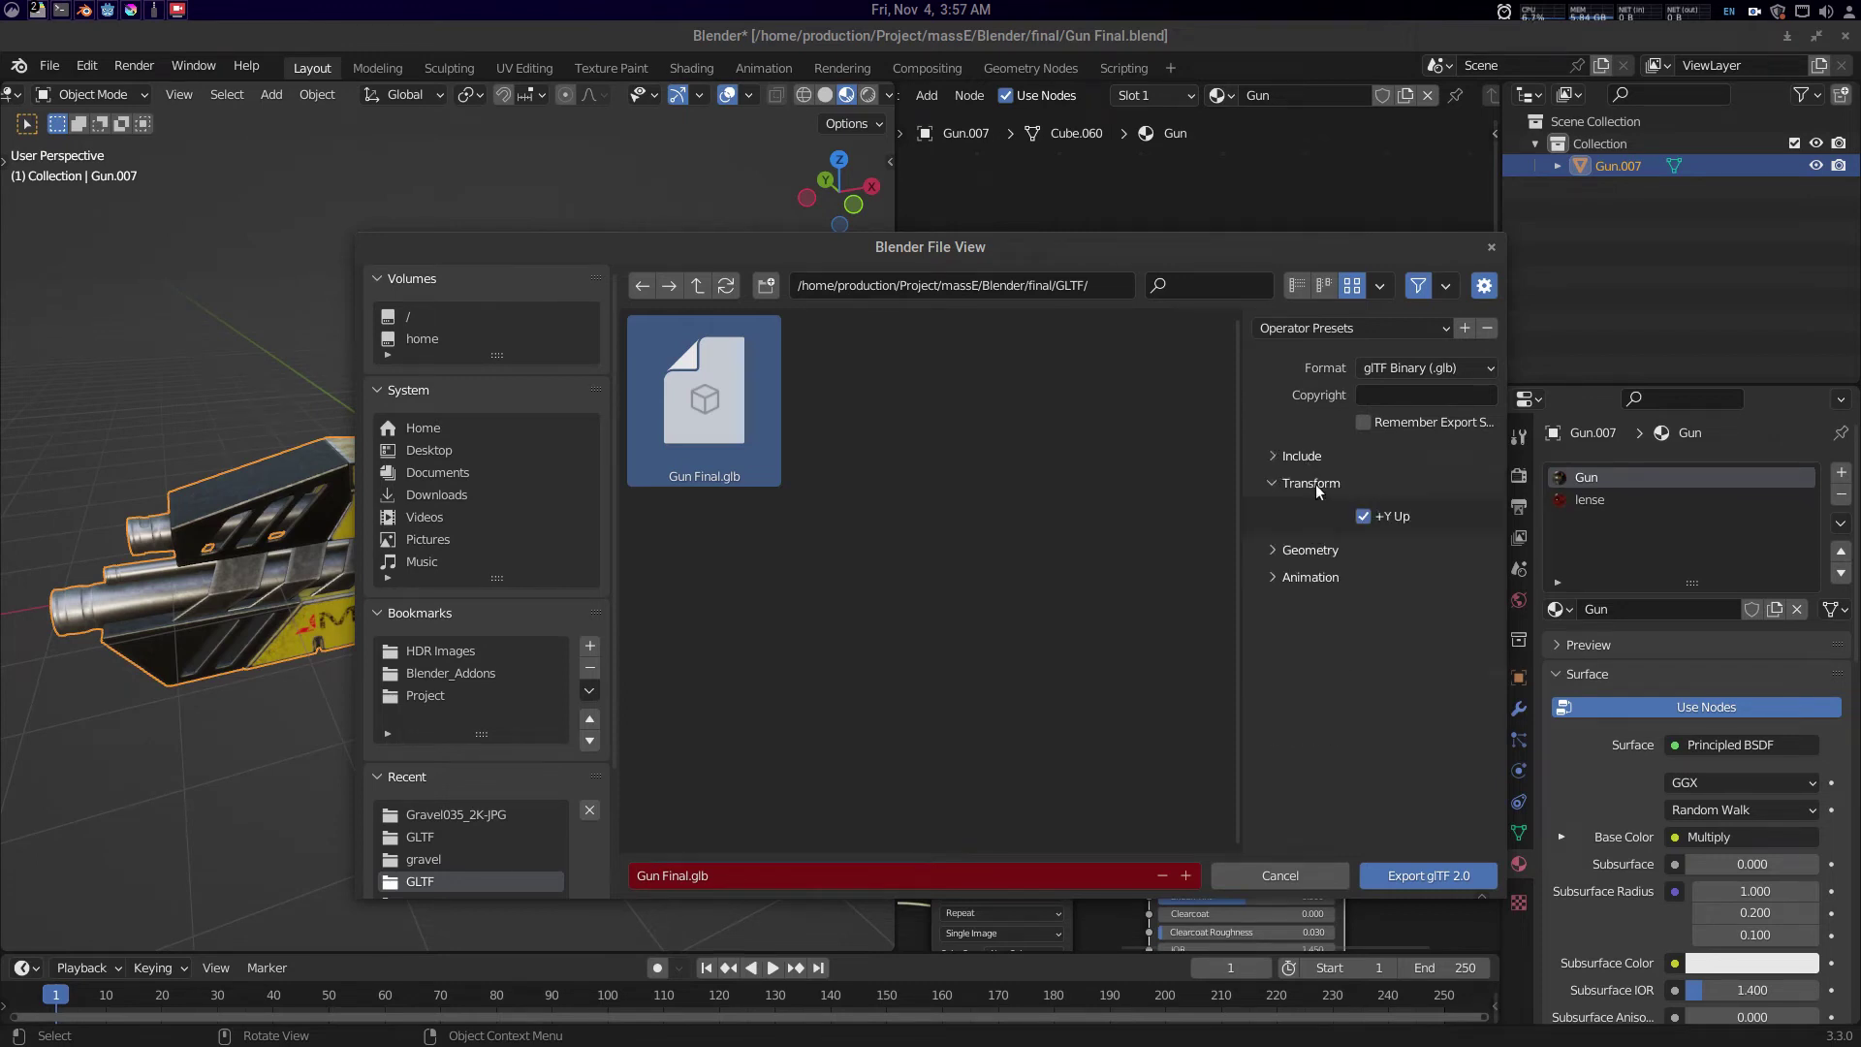
left_click(1316, 485)
- Set the exported material's Images option to None and export the gun over Gun Final.glb
left_click(1320, 512)
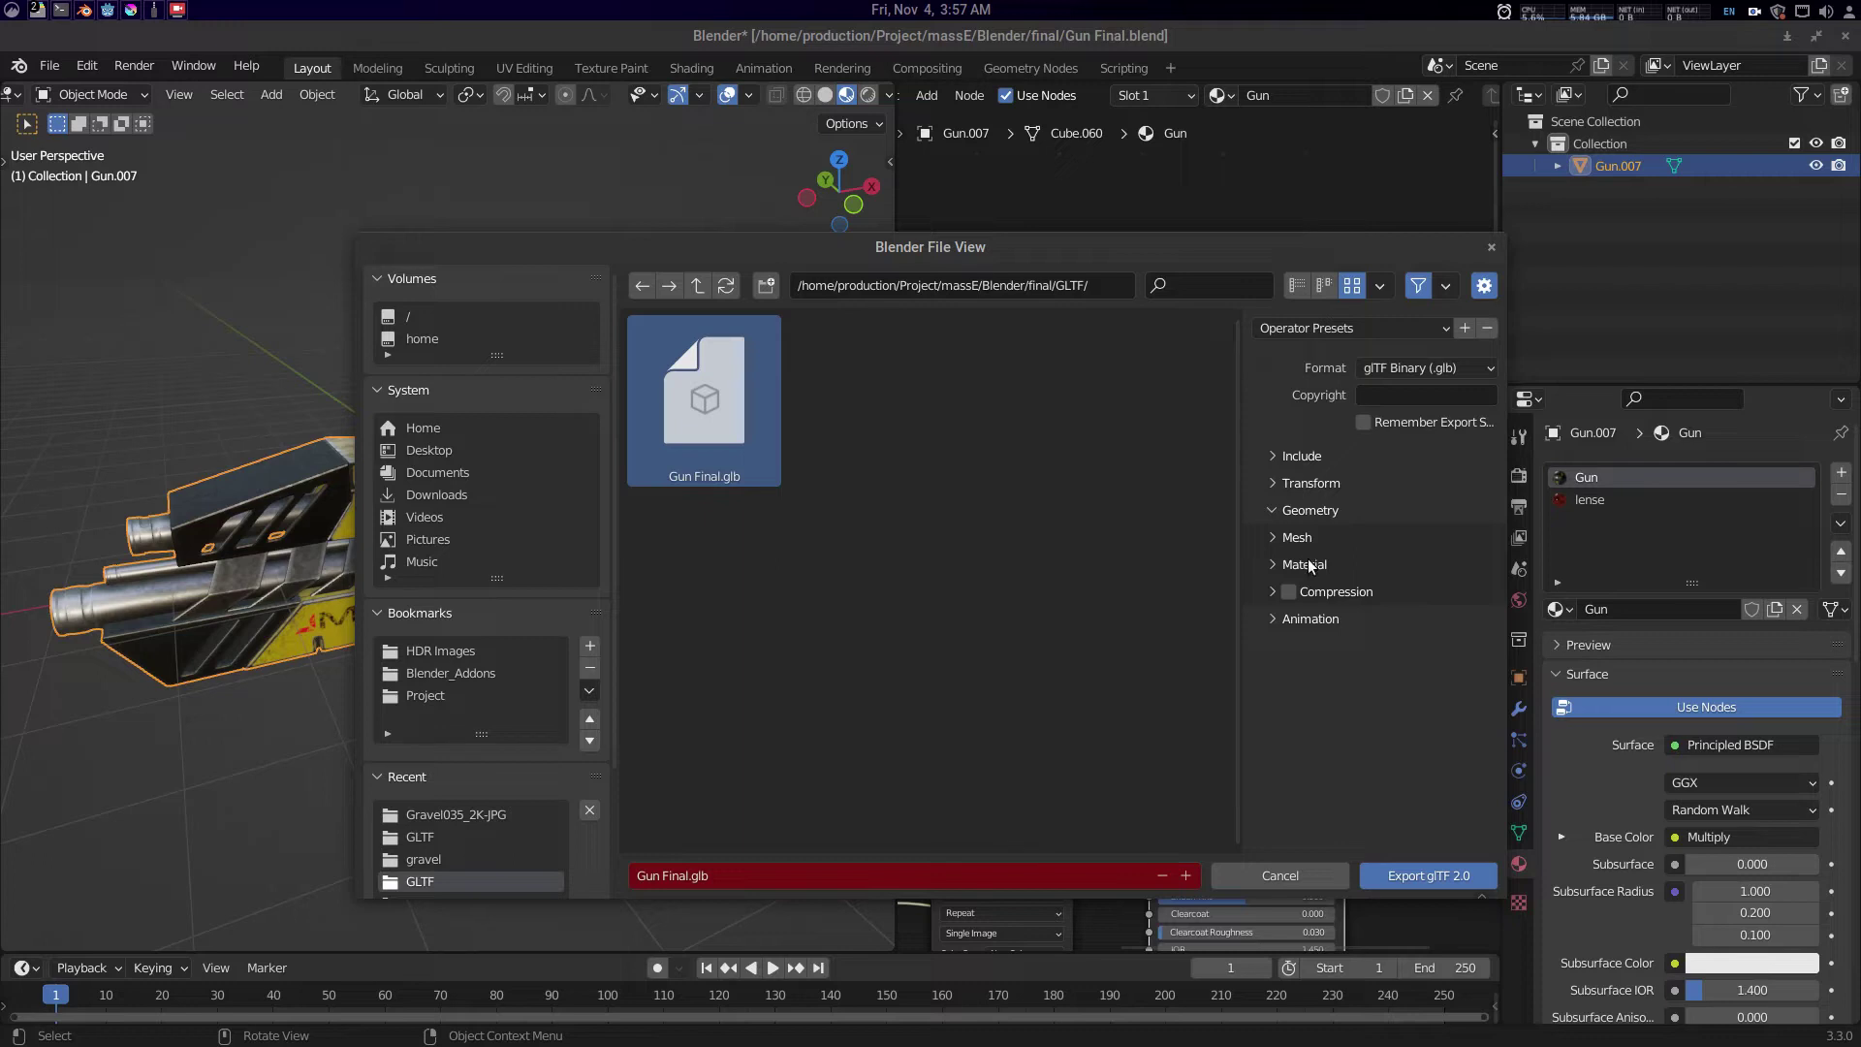
left_click(1308, 564)
left_click(1411, 626)
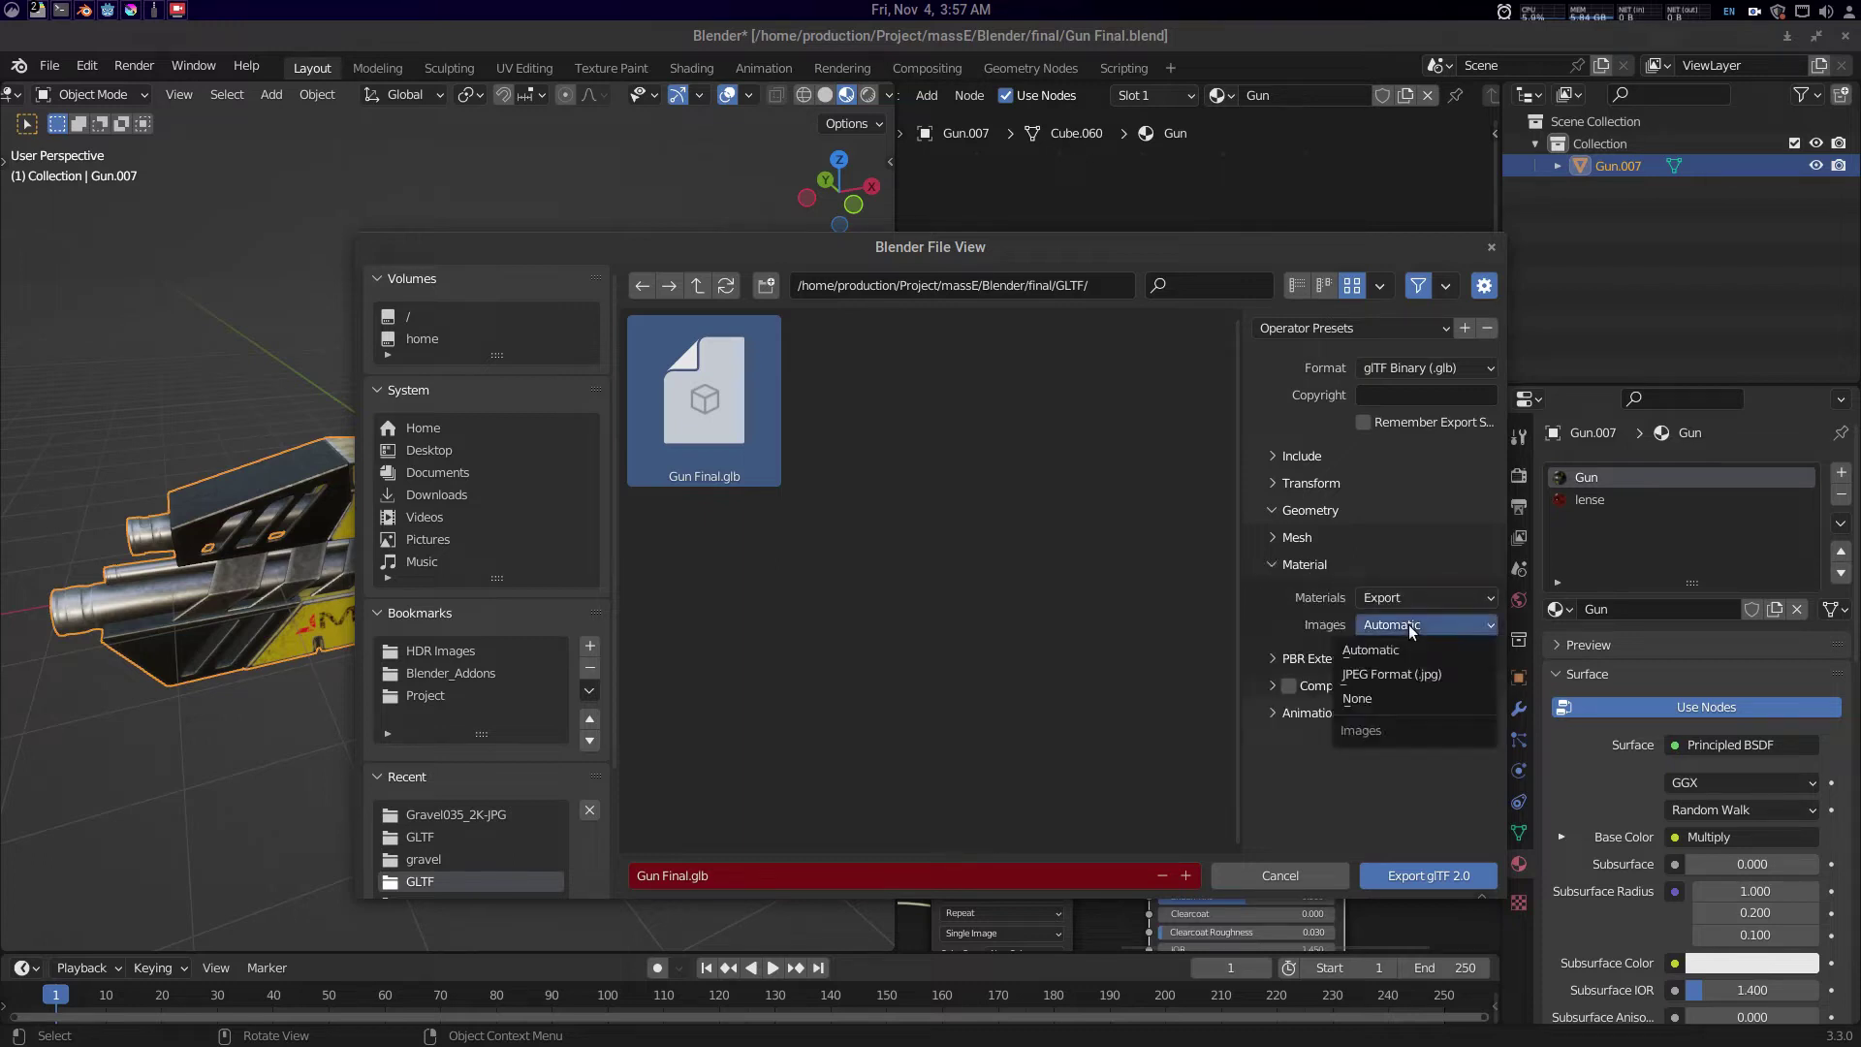
left_click(1398, 694)
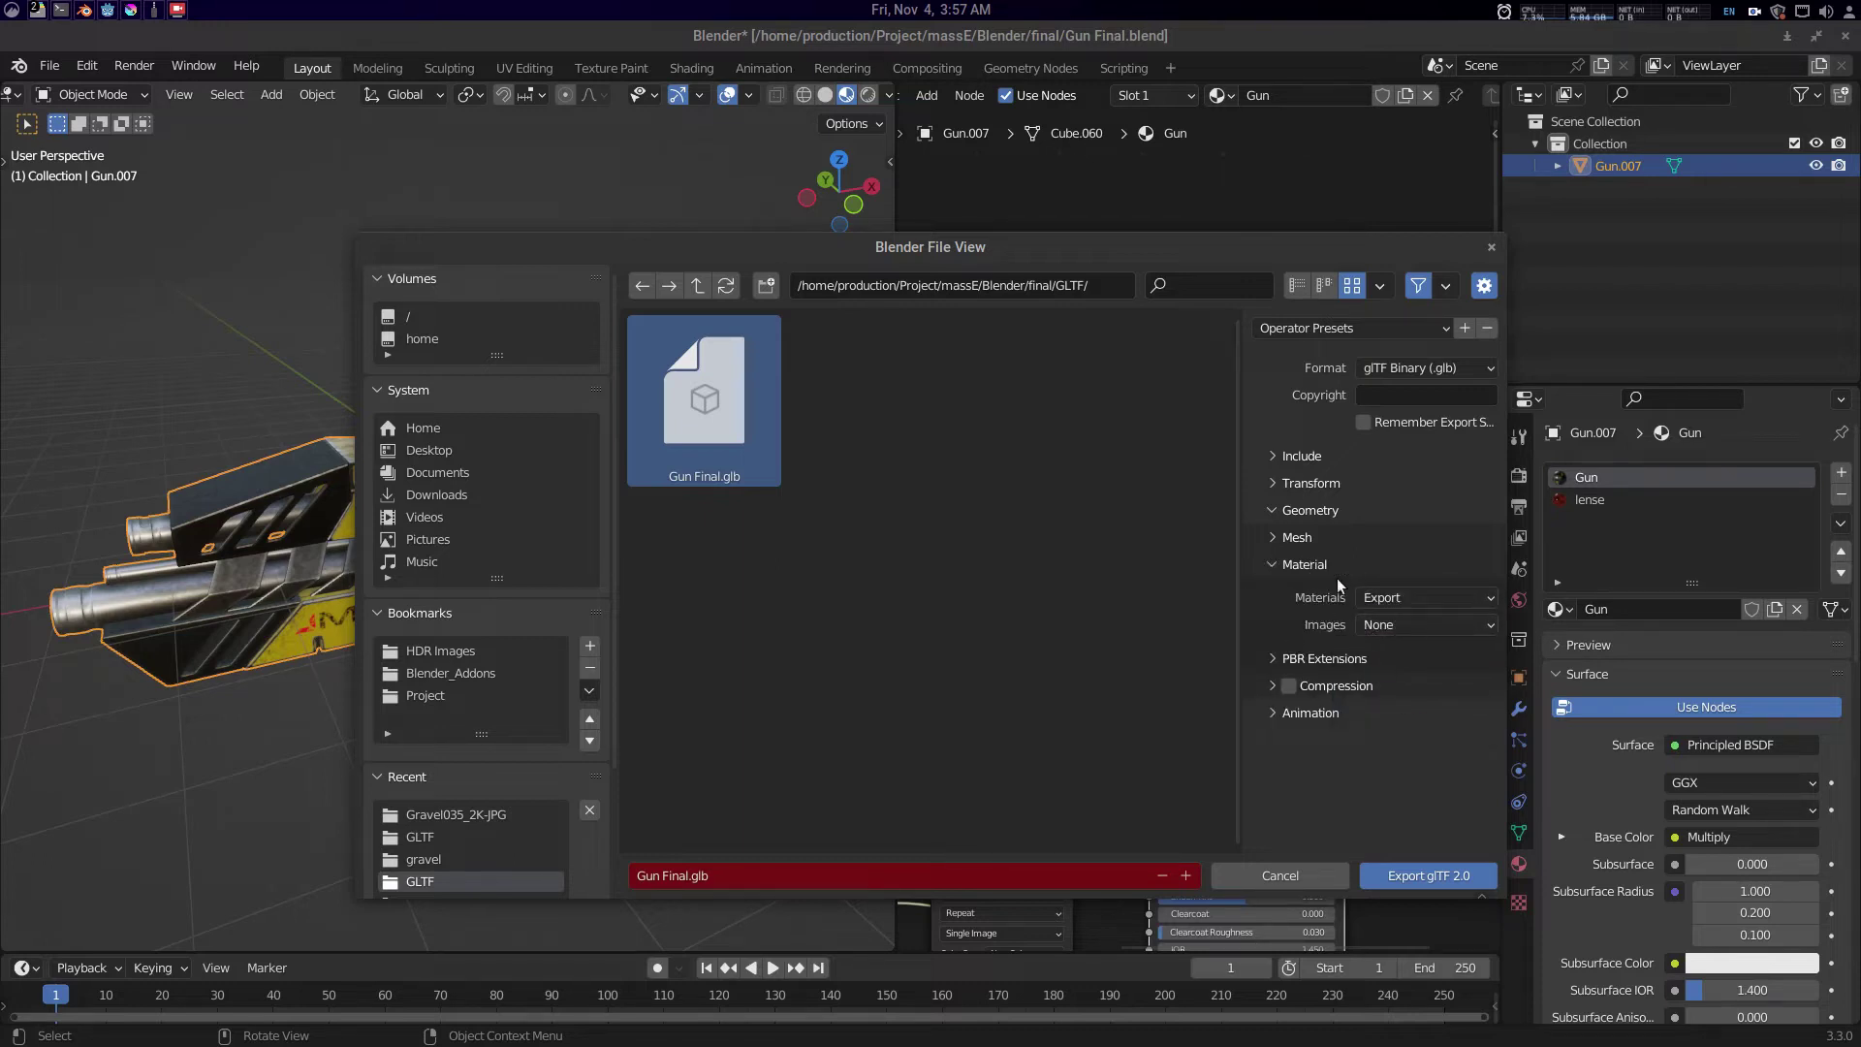
left_click(1299, 538)
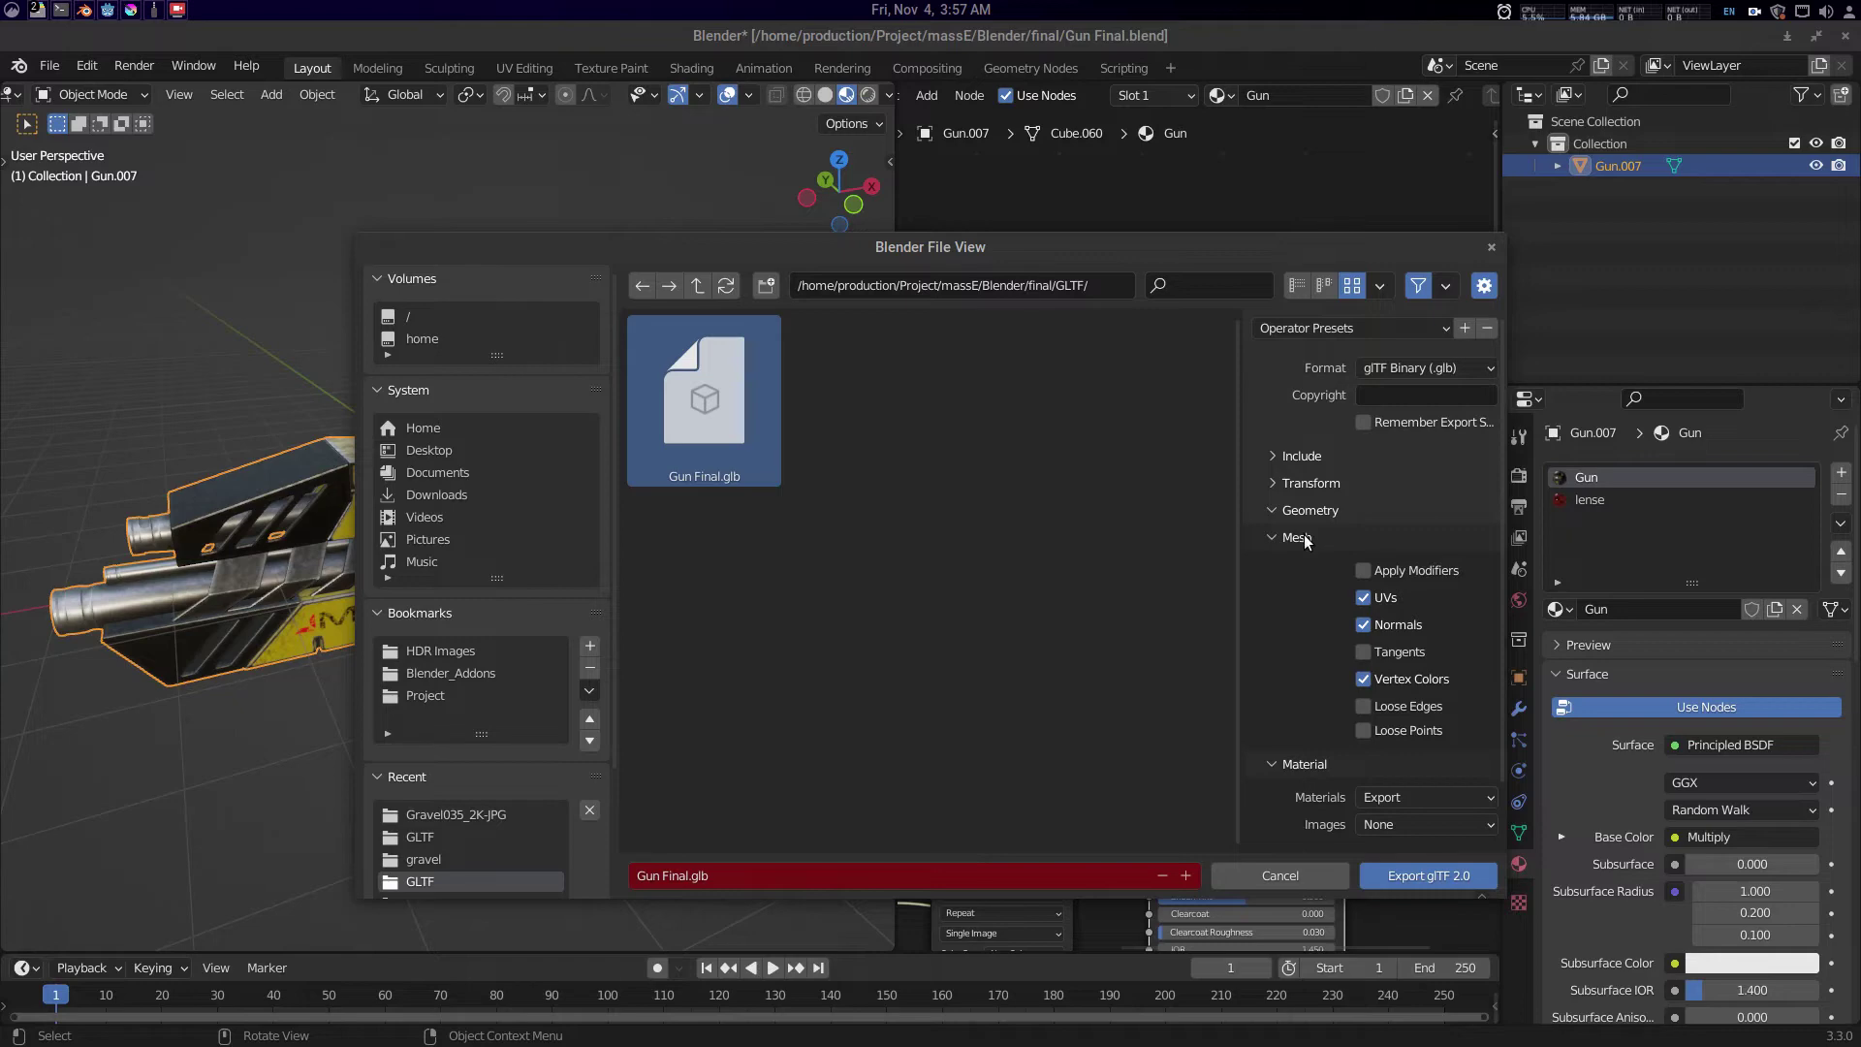
left_click(1299, 538)
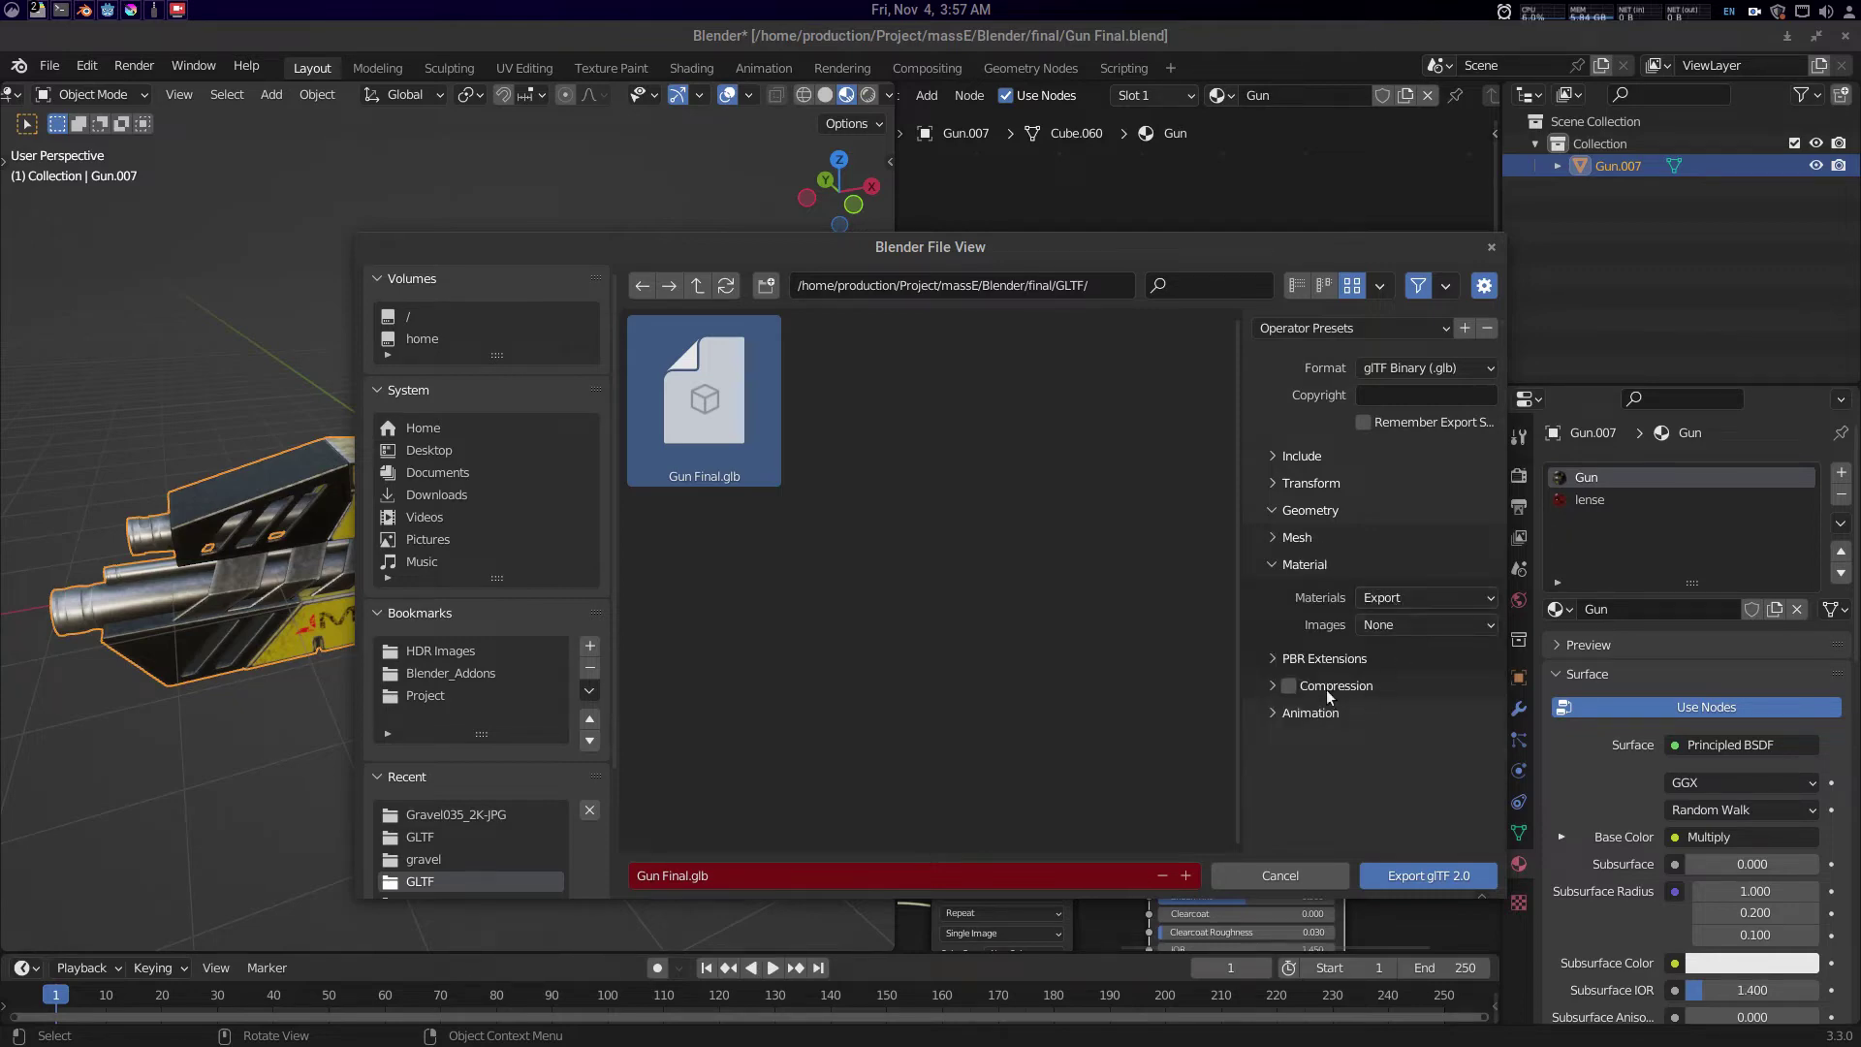
left_click(1443, 878)
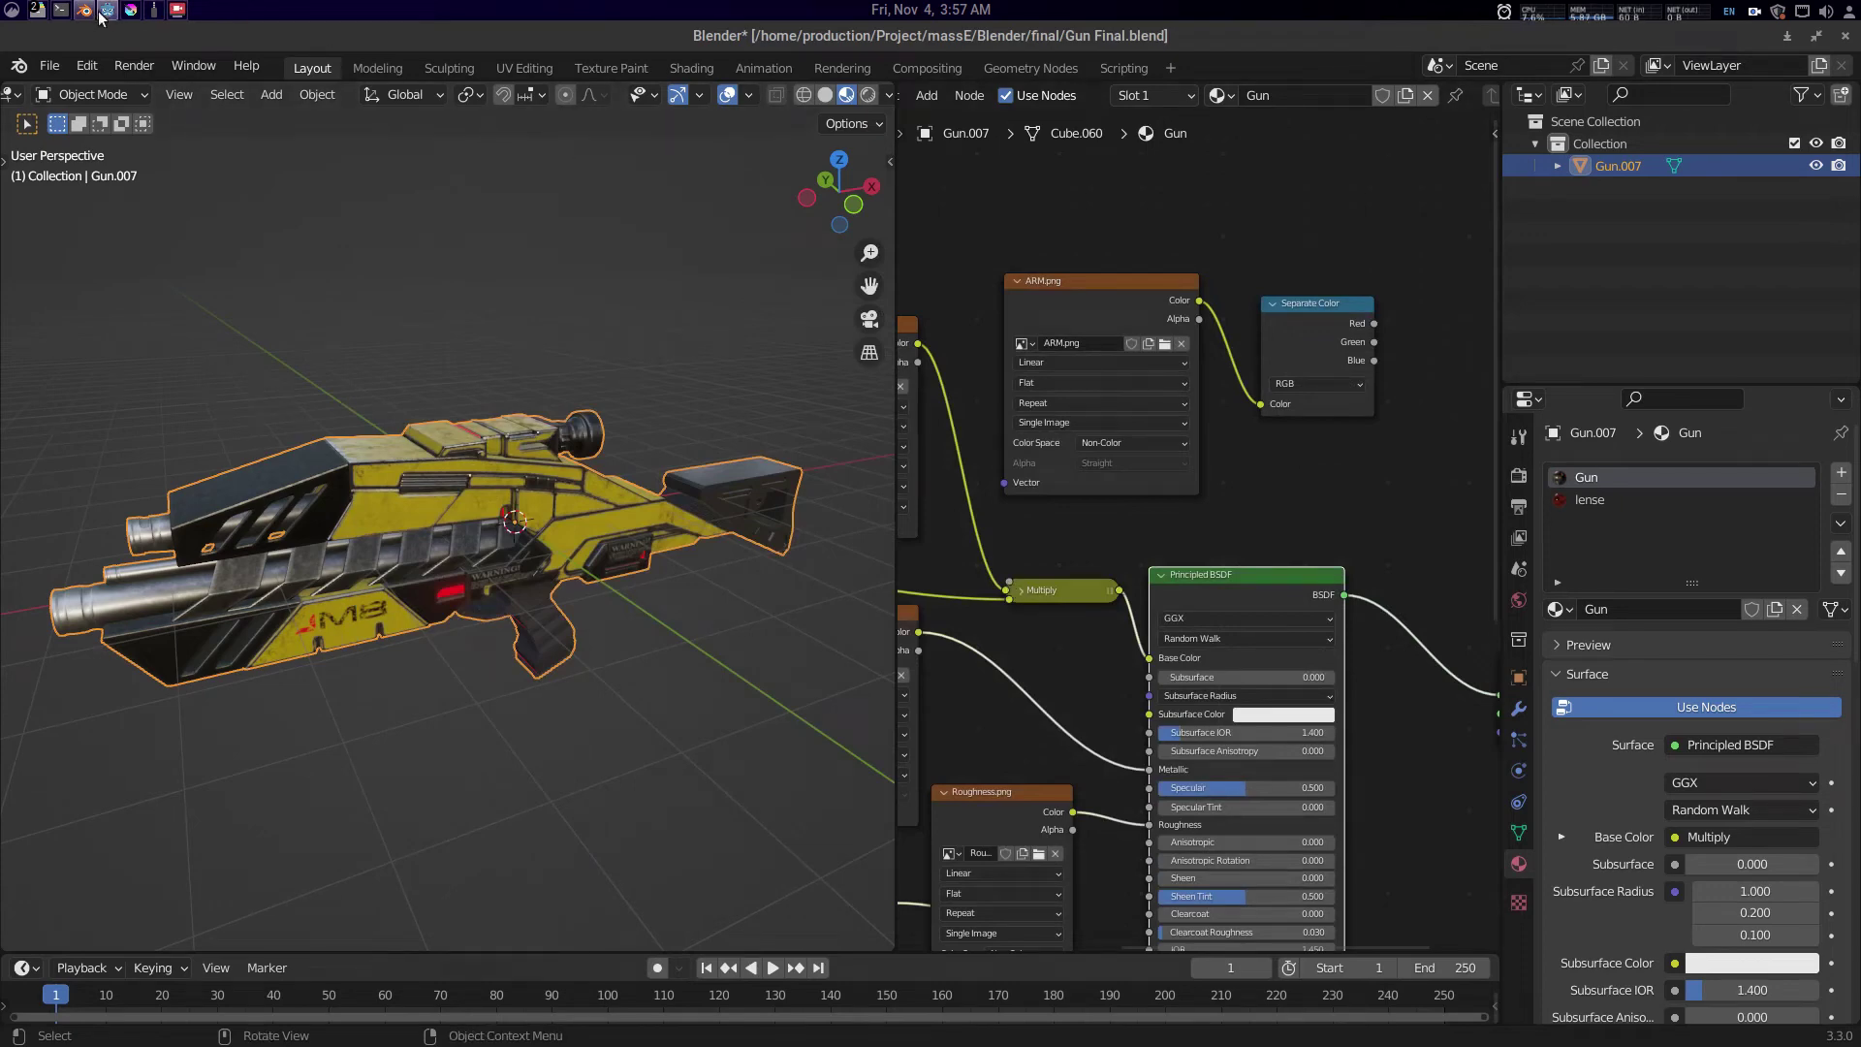
- Switch to Godot and add the GLTF and Game TEXTURE folders to the project's res:// root
key("alt+Tab")
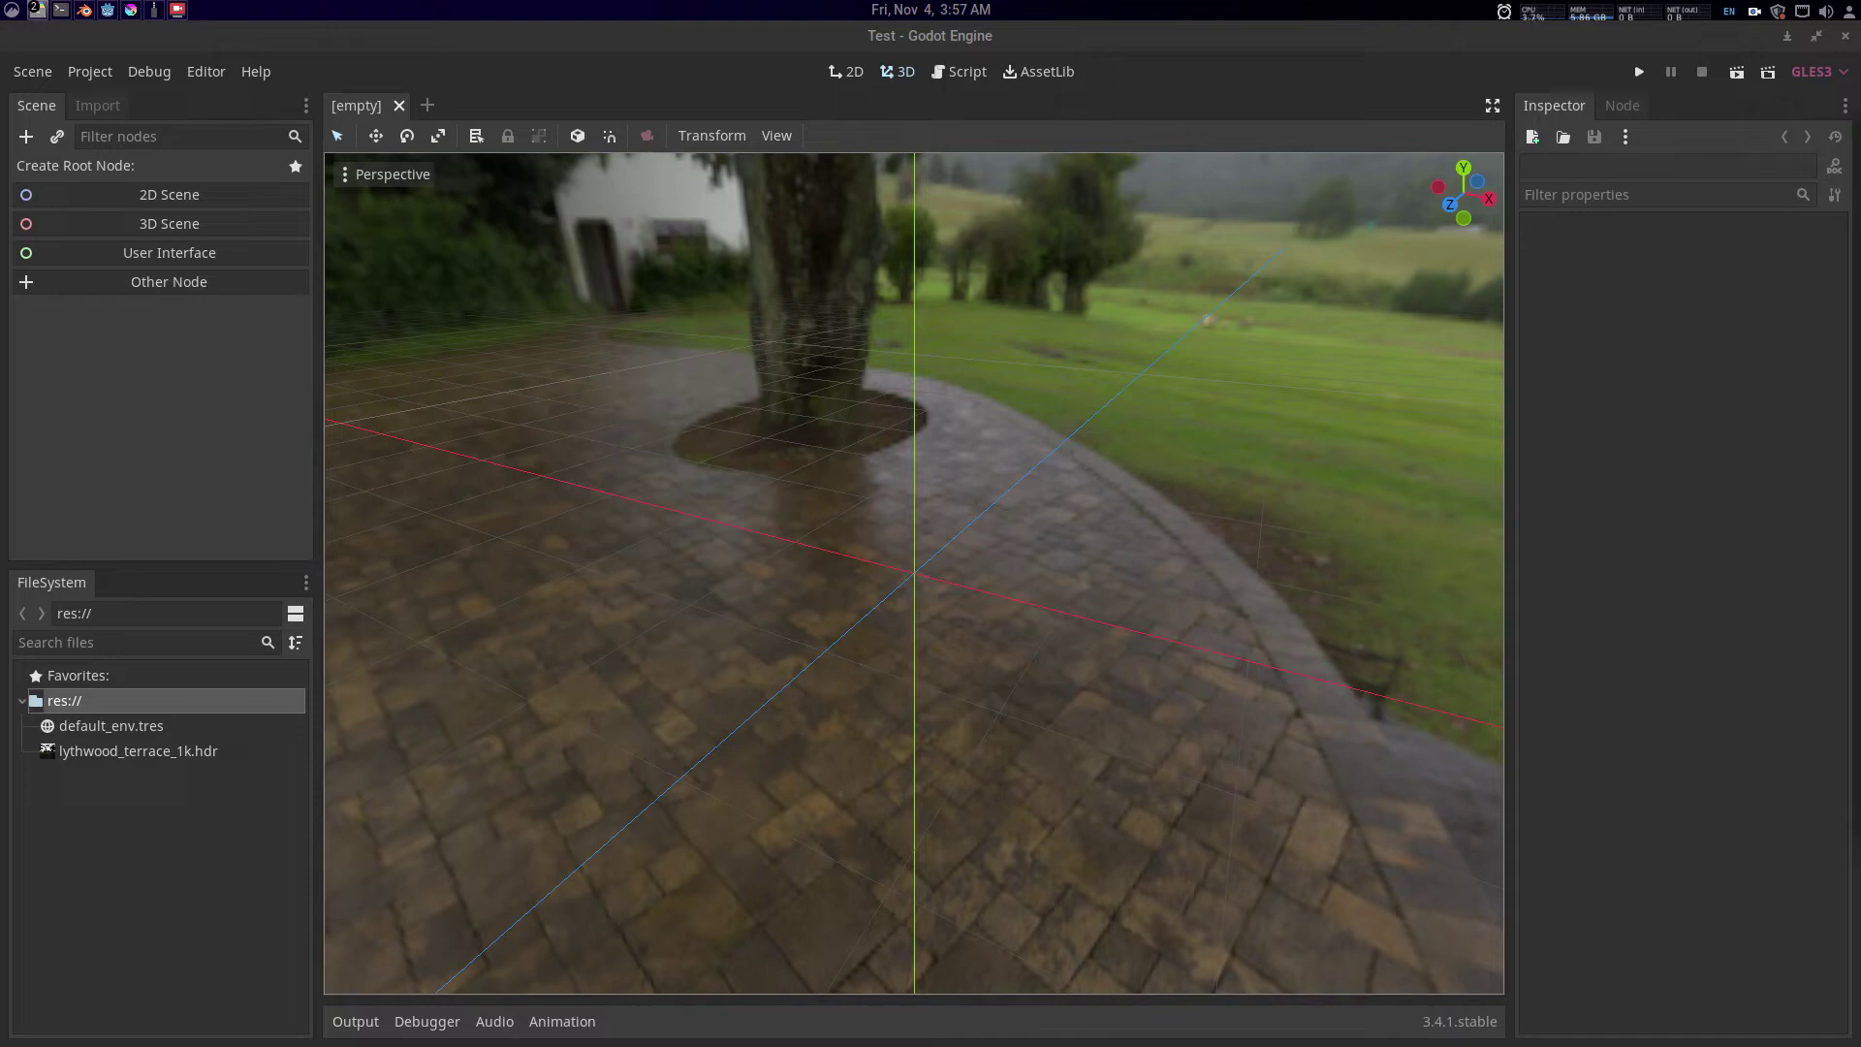
left_click_drag(1699, 491, 63, 700)
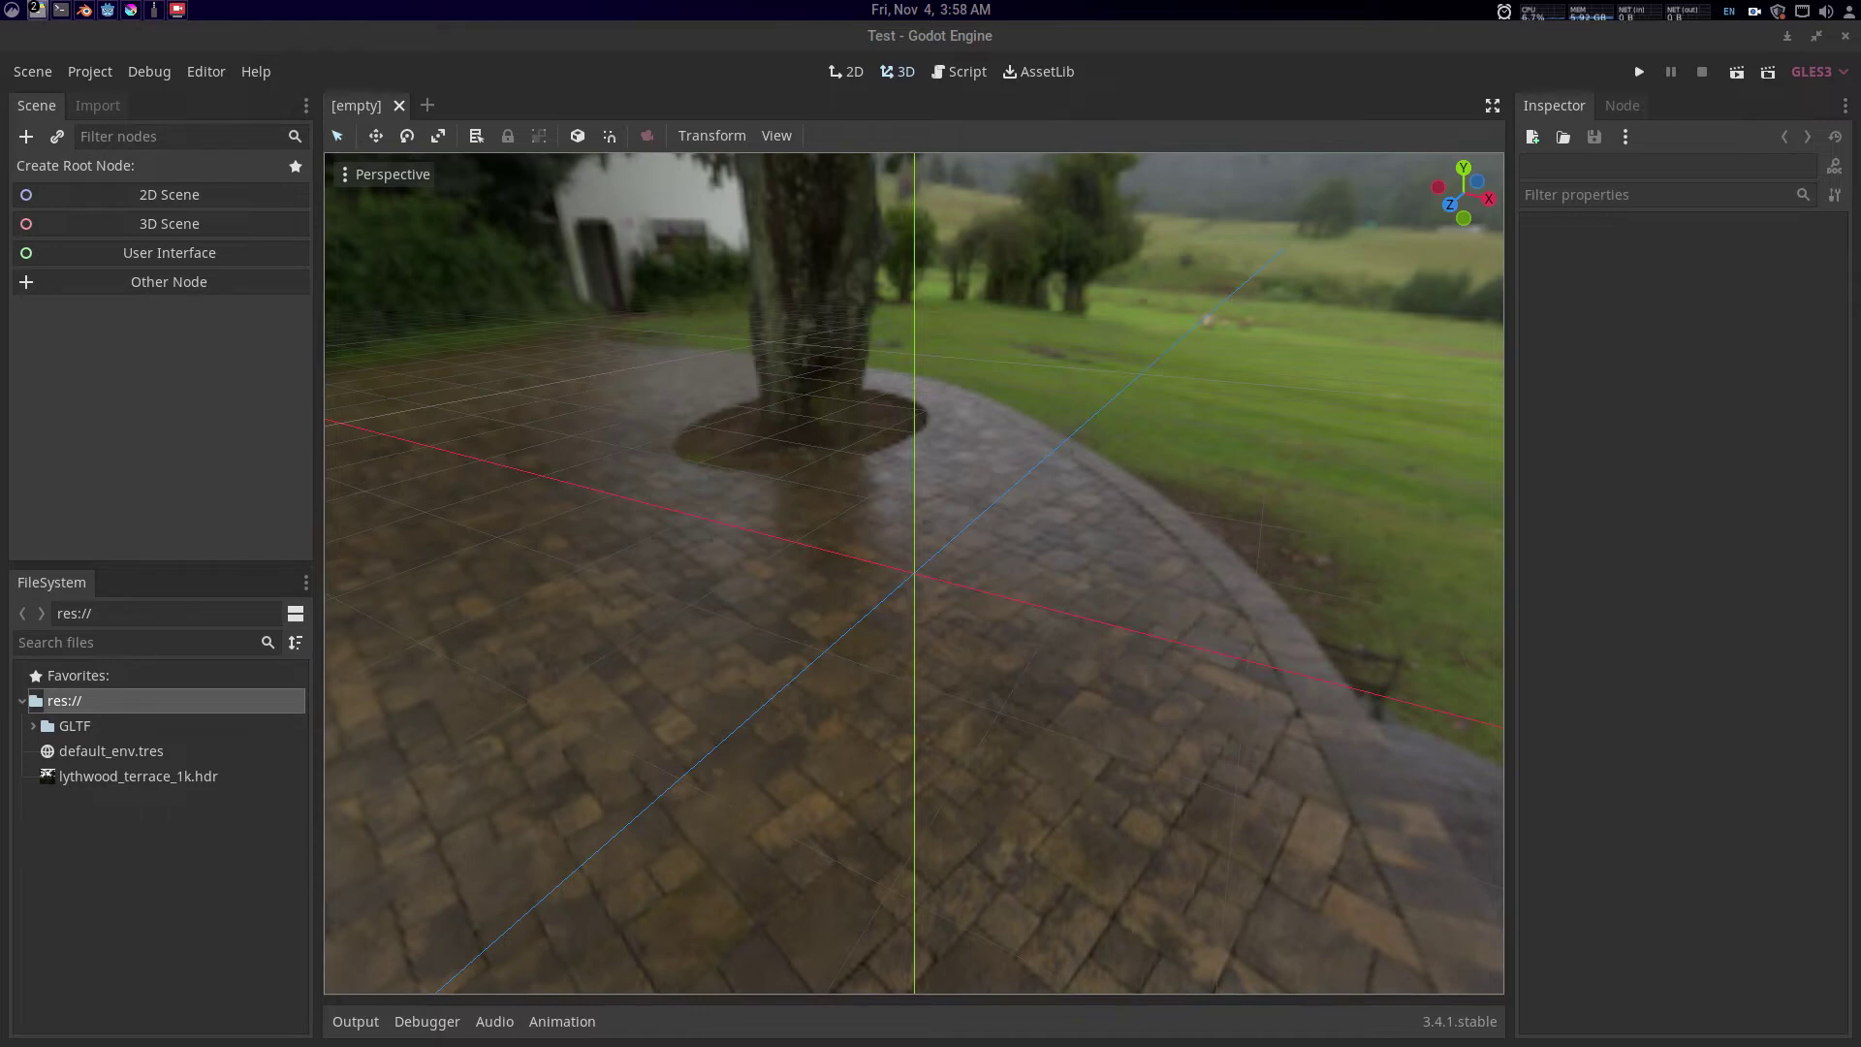
left_click_drag(1191, 719, 57, 709)
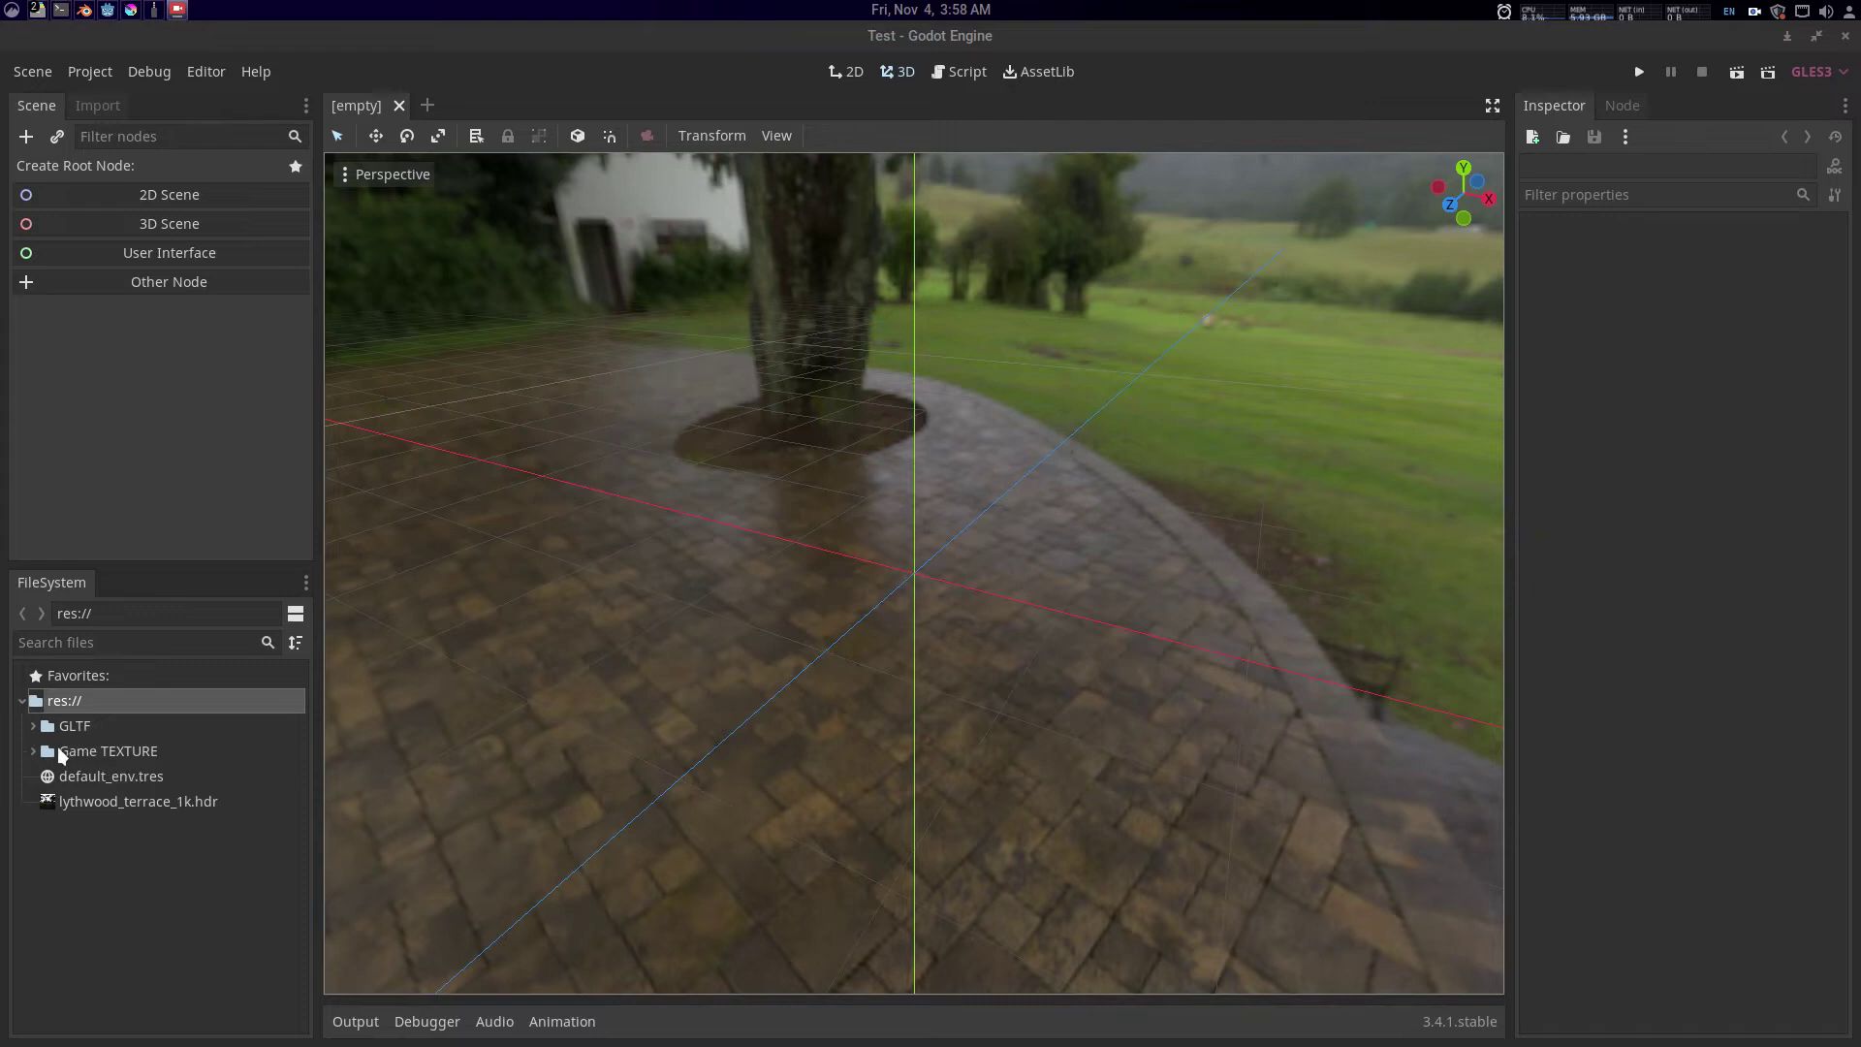
- Expand the Game TEXTURE and GLTF folders and look through the added texture, model and material files
left_click(37, 752)
left_click(123, 776)
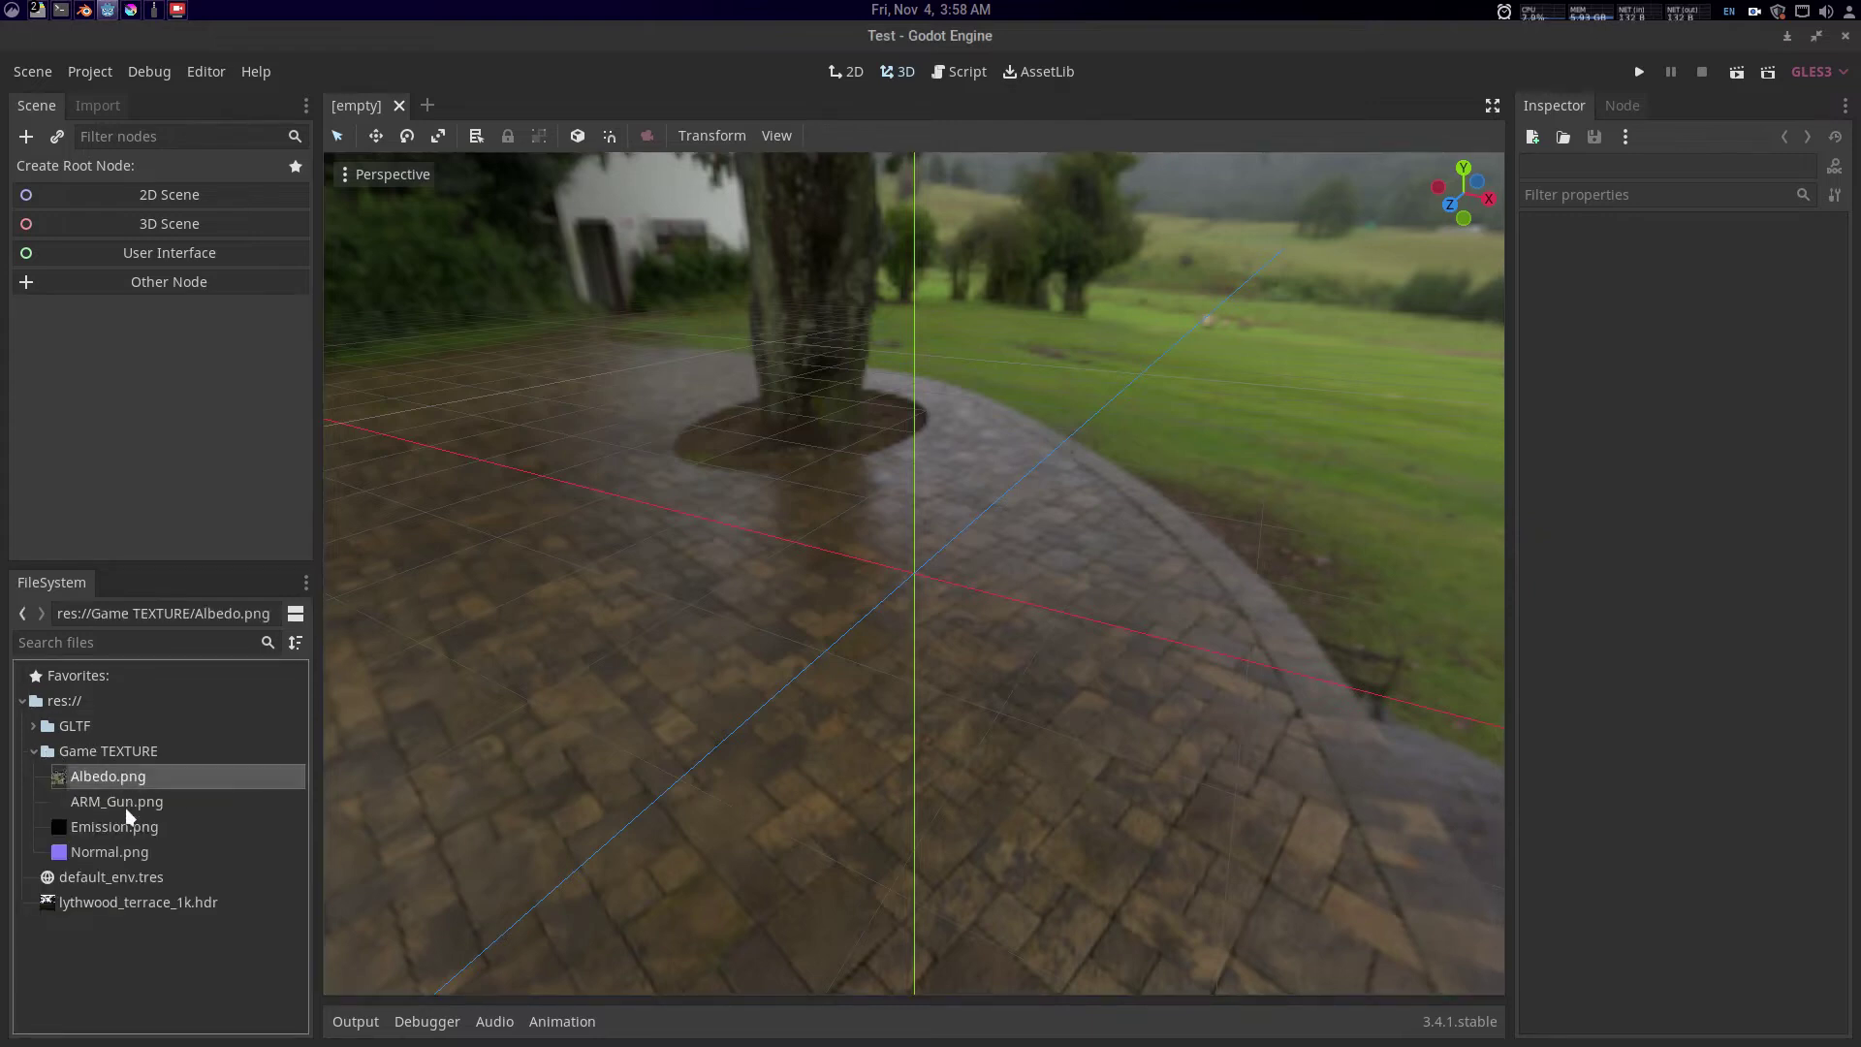
left_click(125, 804)
left_click(133, 828)
left_click(132, 855)
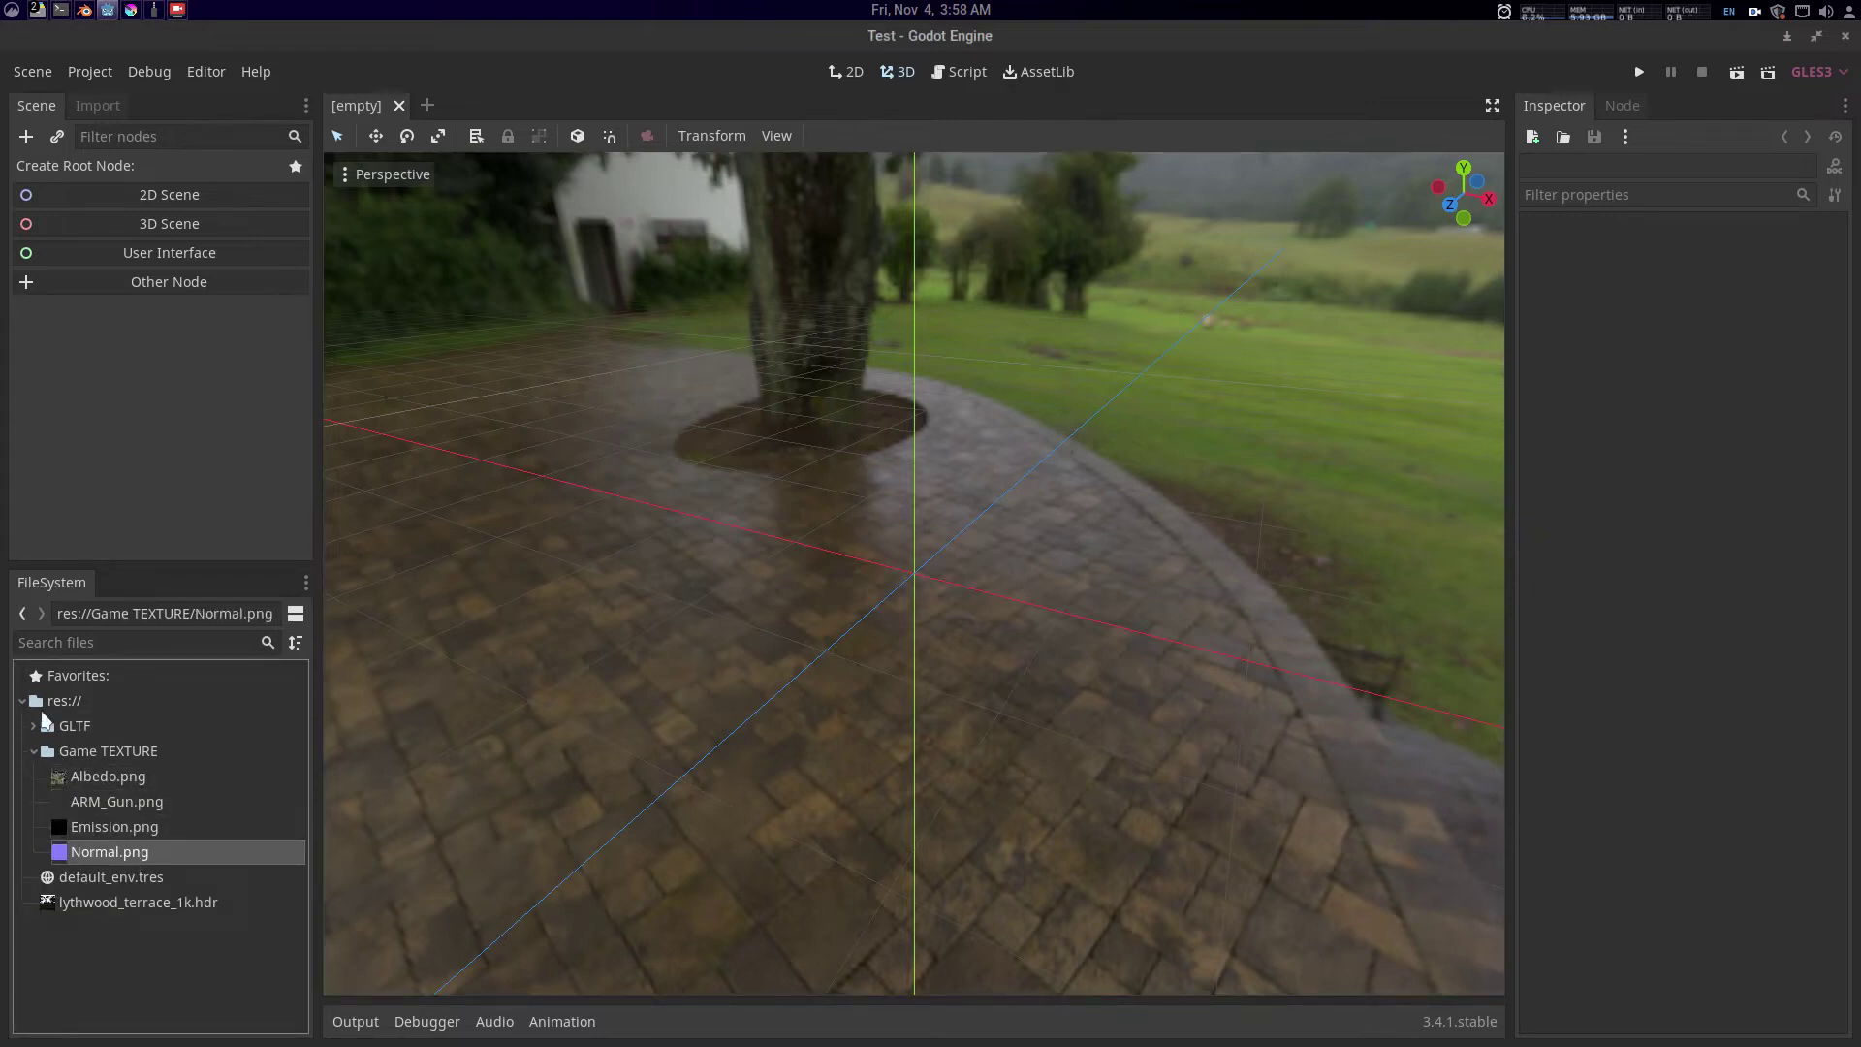
left_click(33, 726)
left_click(97, 752)
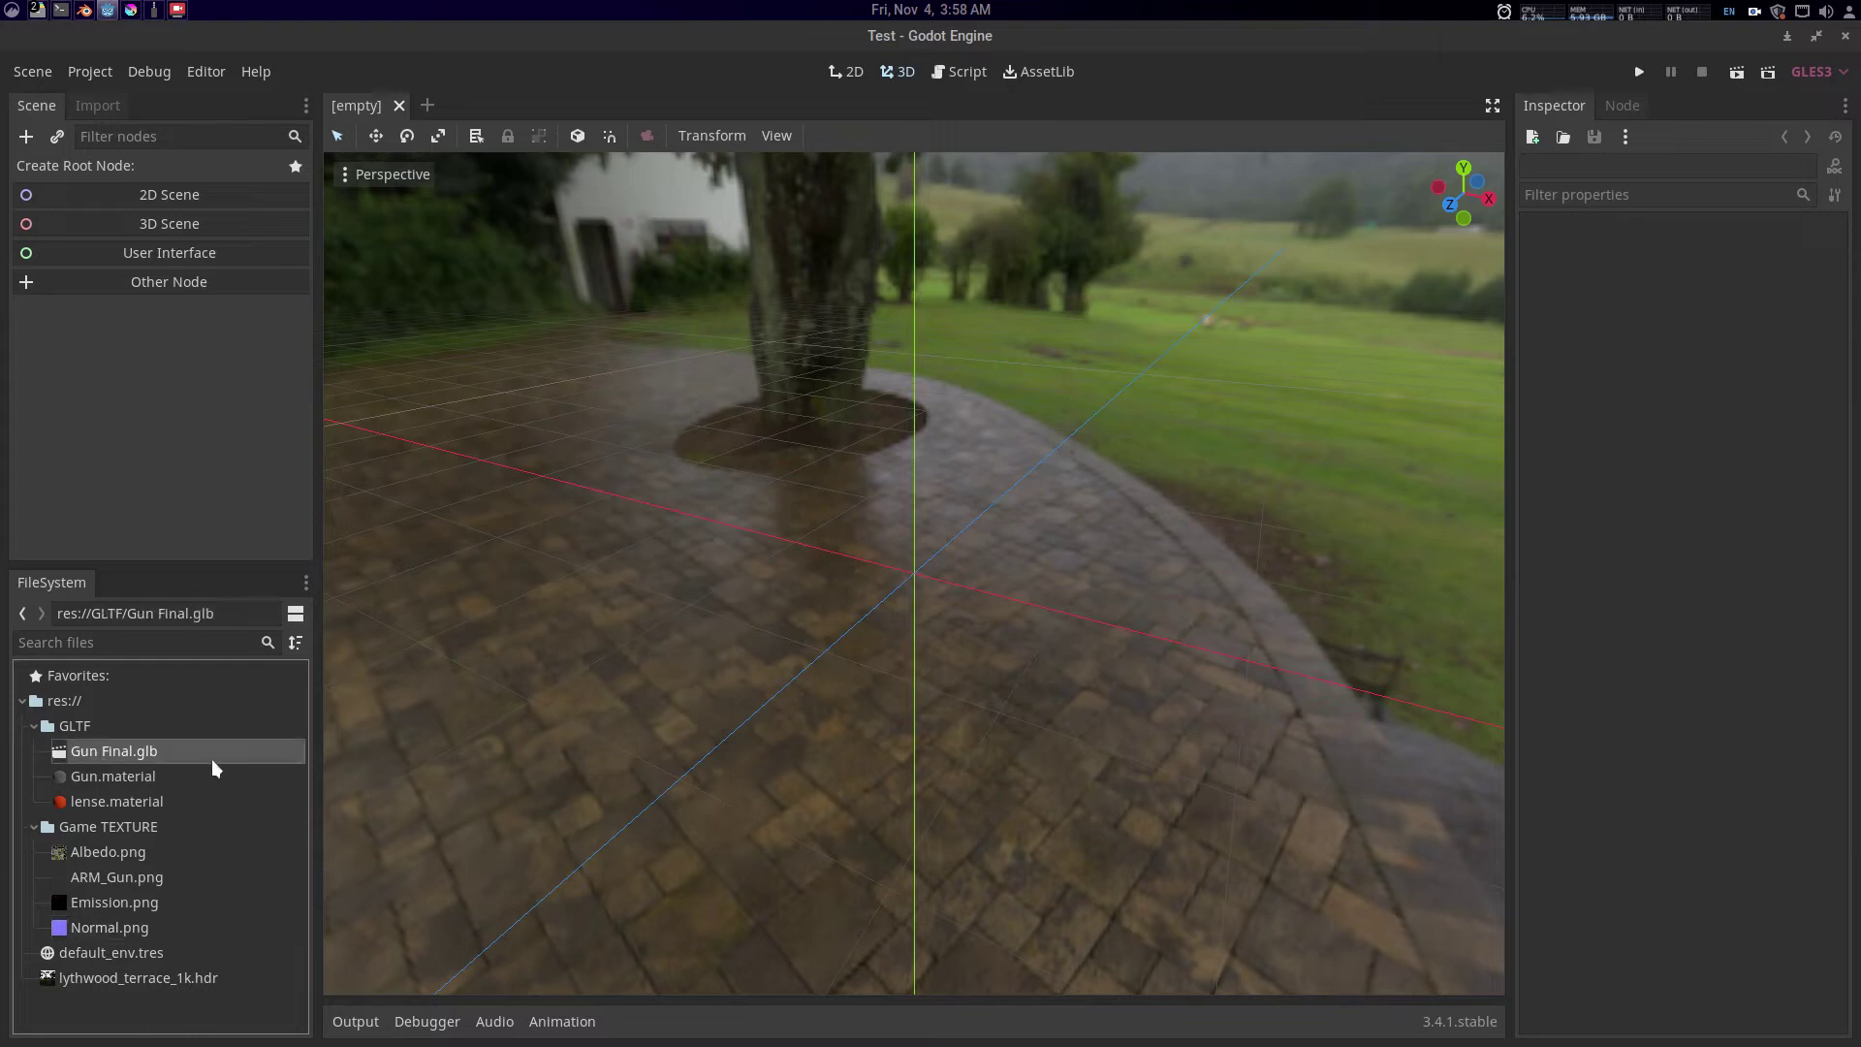
left_click(153, 774)
left_click(131, 799)
- Reimport Gun Final.glb using the preset Import with Separate Objects+Materials
left_click(141, 752)
left_click(107, 109)
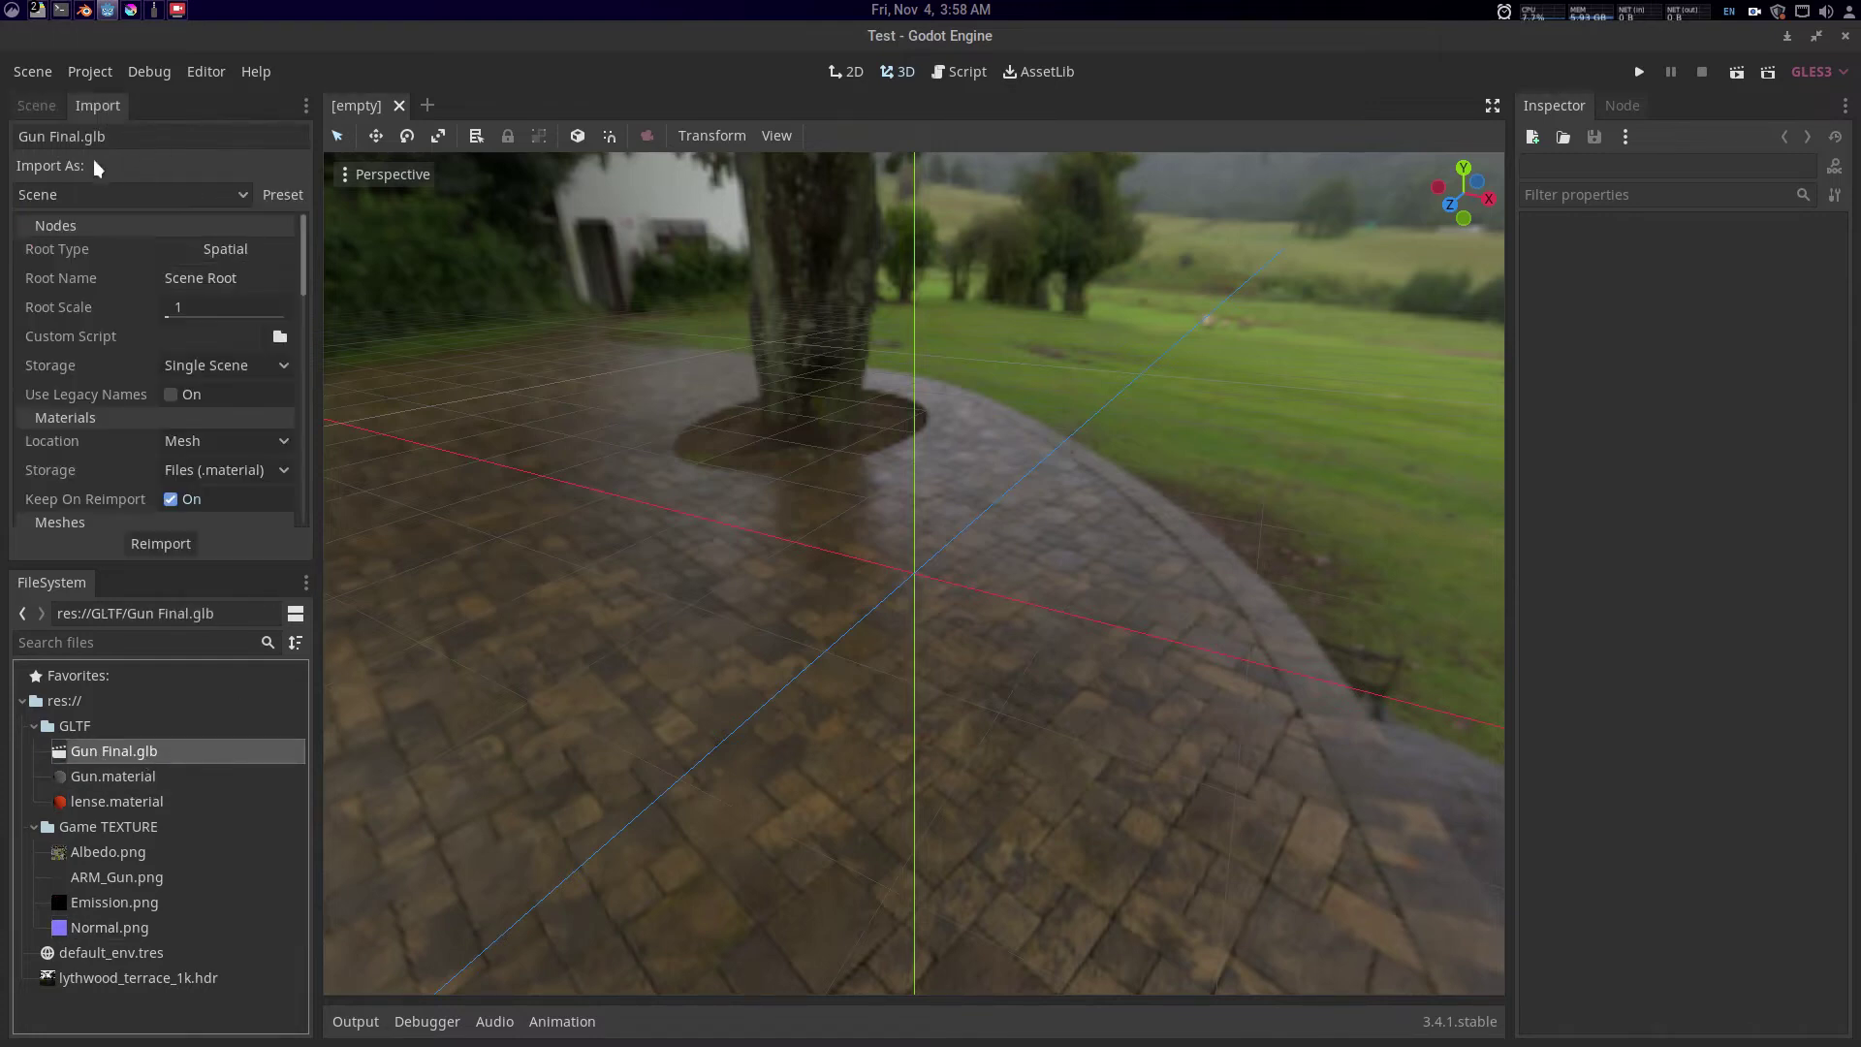
left_click(283, 193)
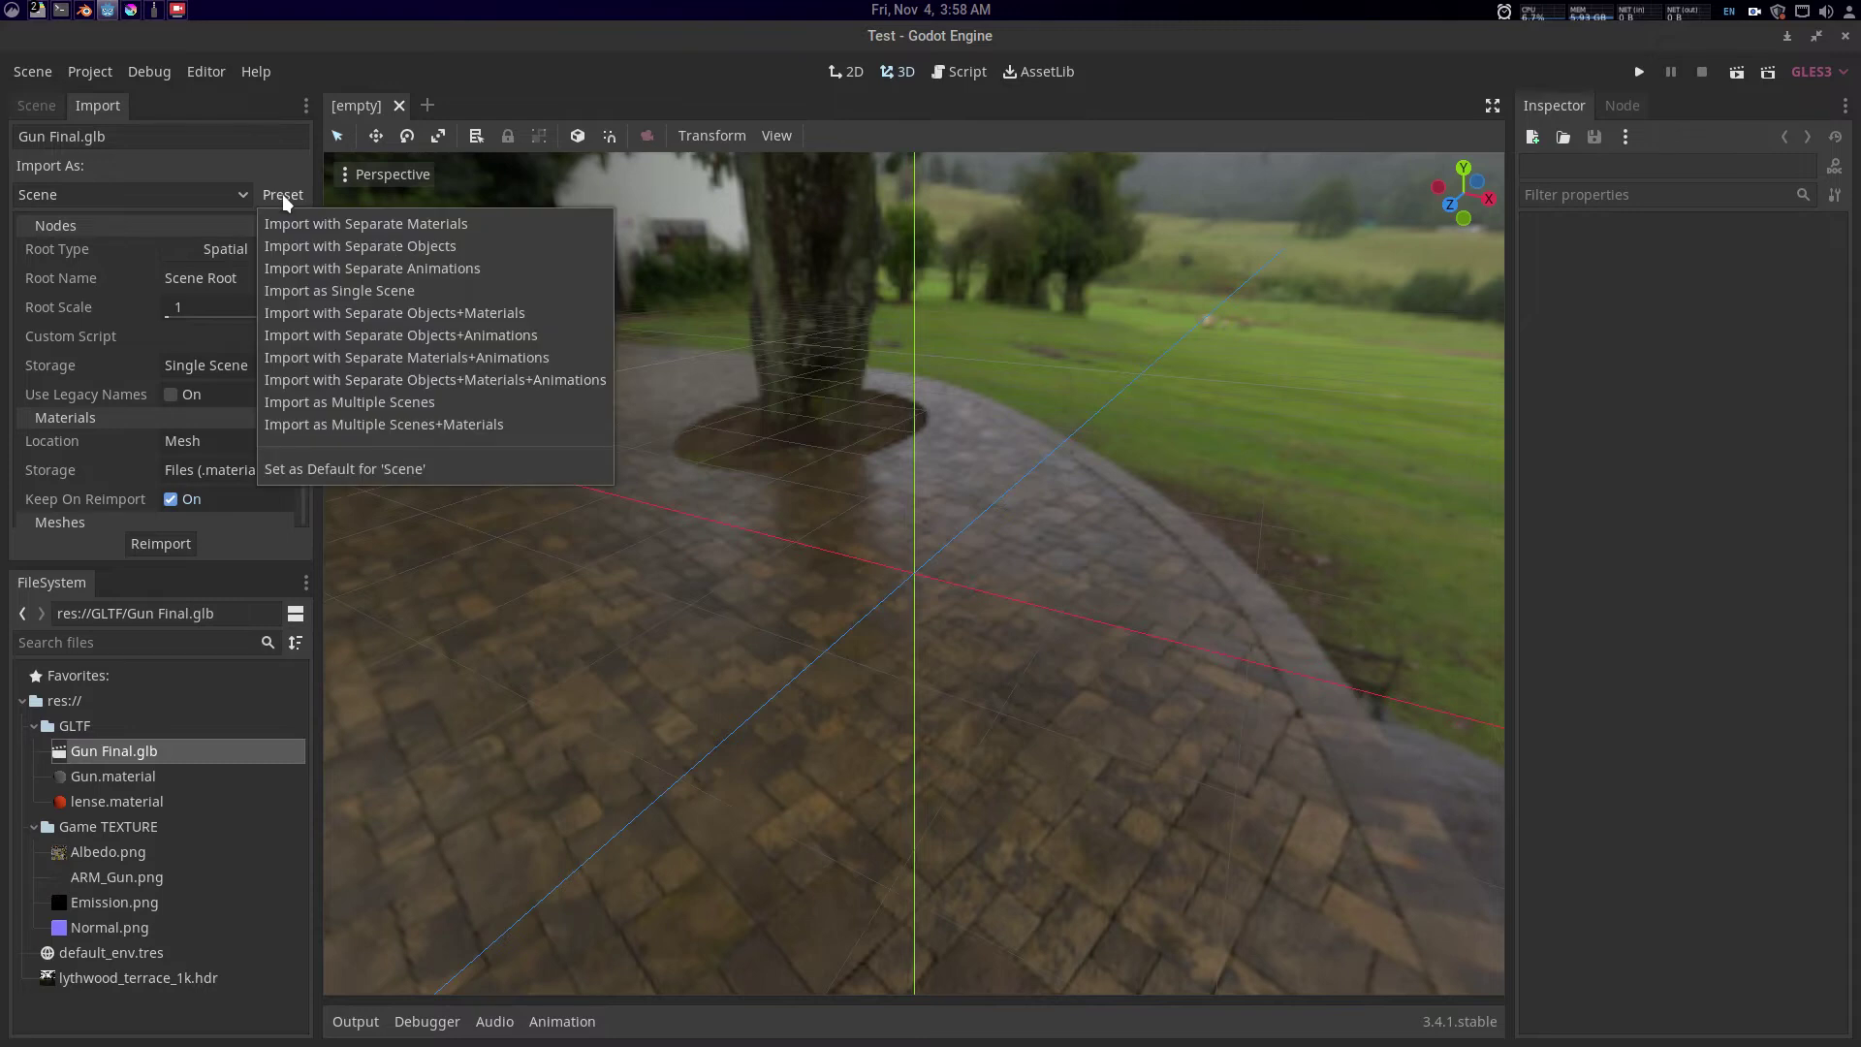
left_click(498, 311)
left_click(184, 547)
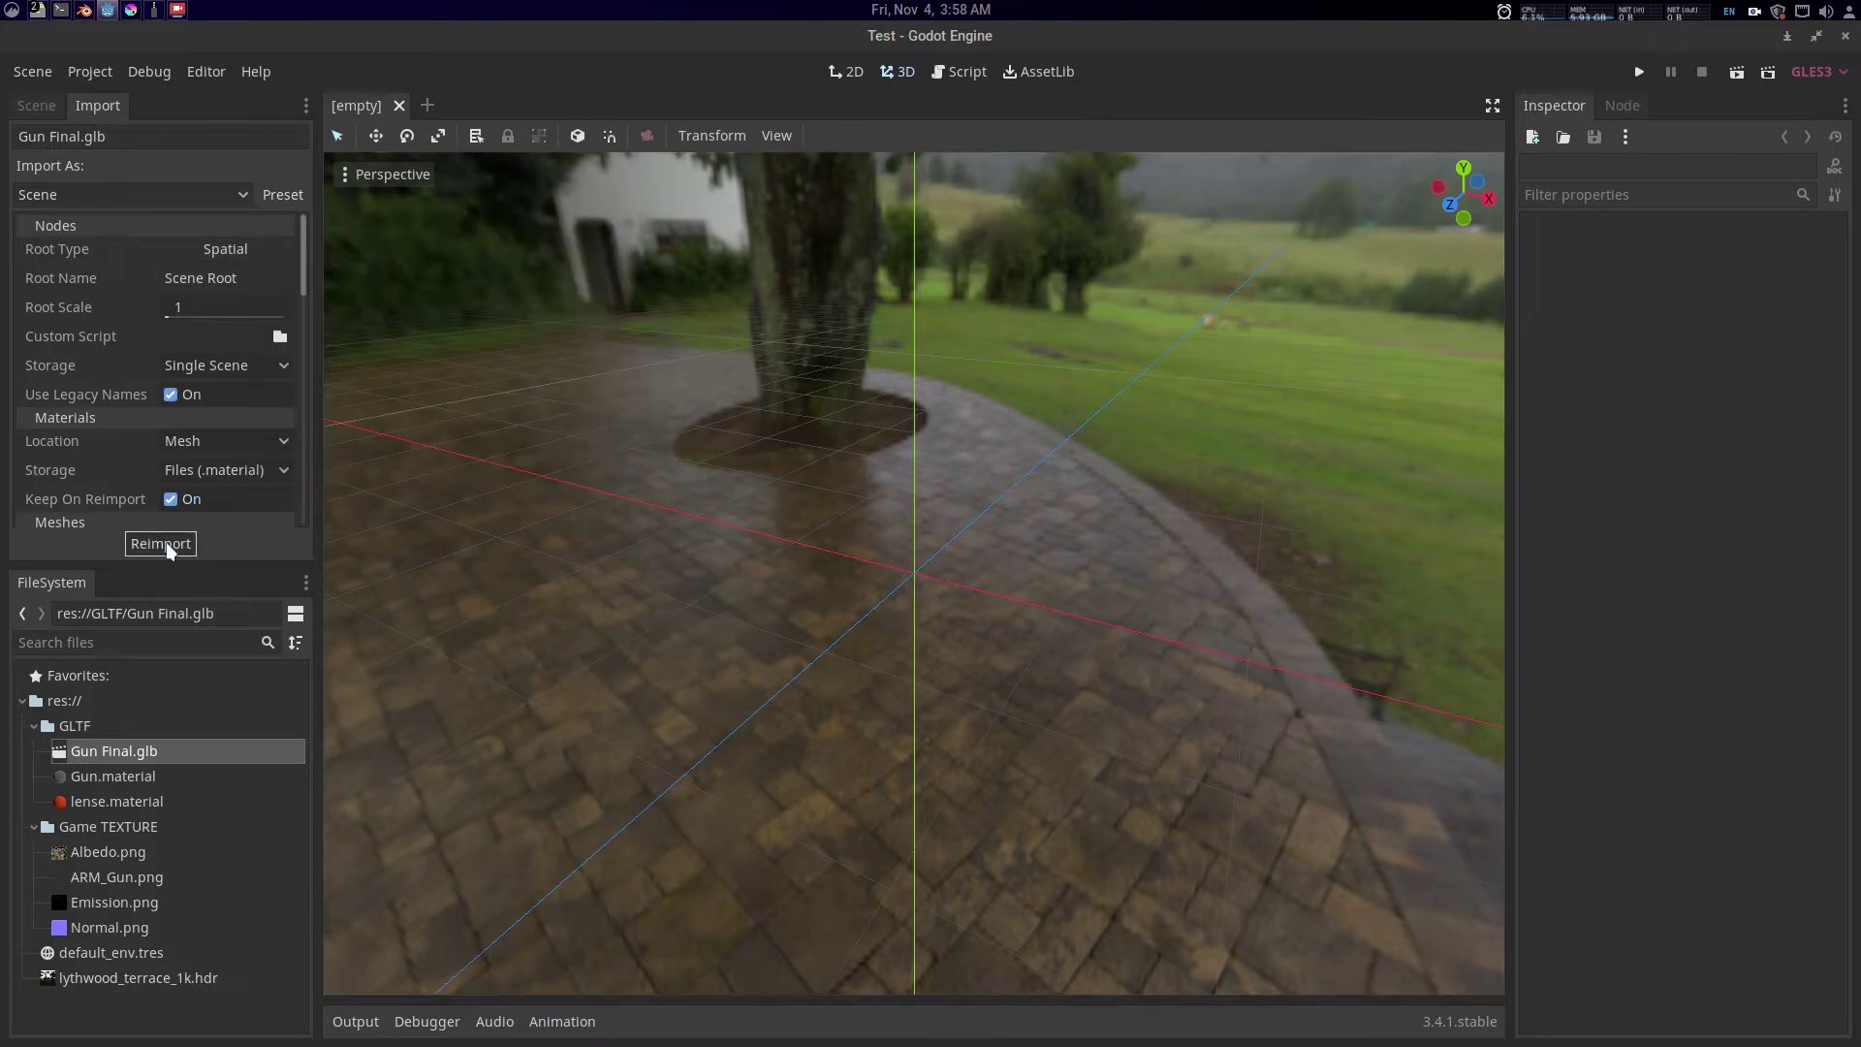
- Create a 3D scene root and place Gun Final_Cube060.mesh in the scene
left_click(156, 777)
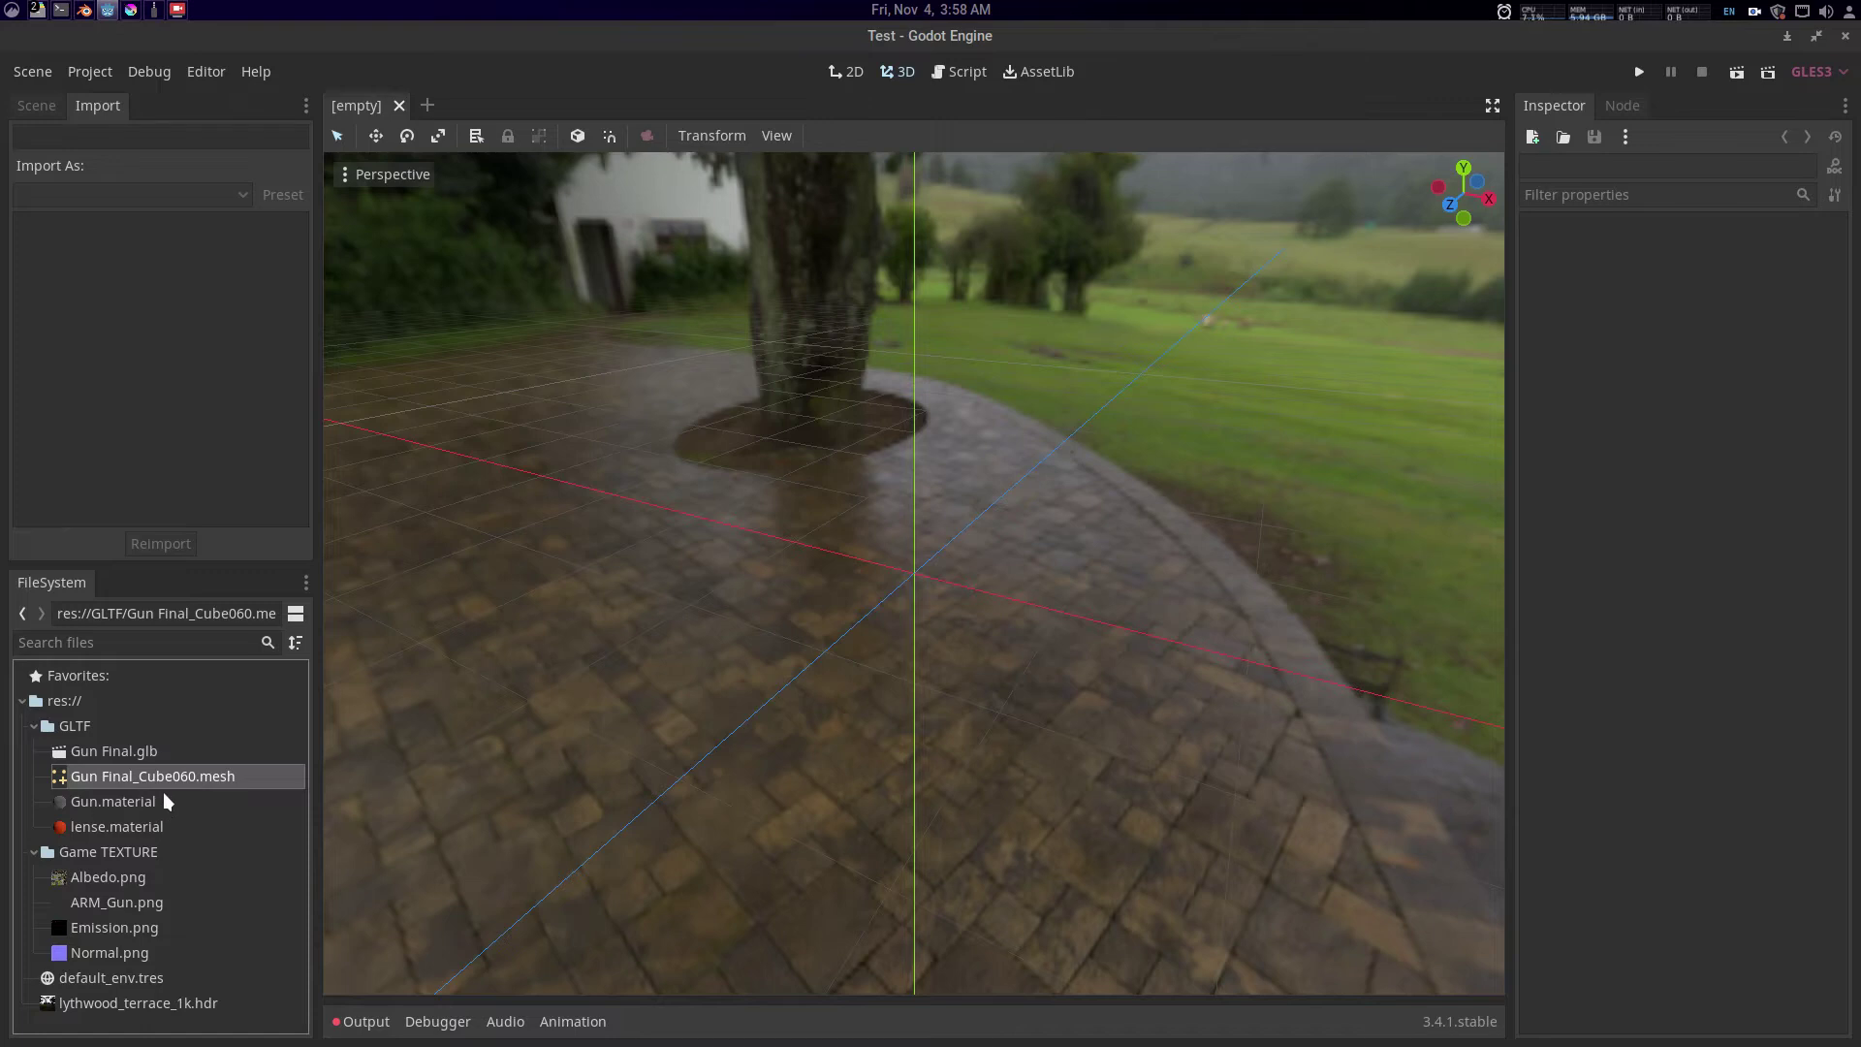
left_click(39, 109)
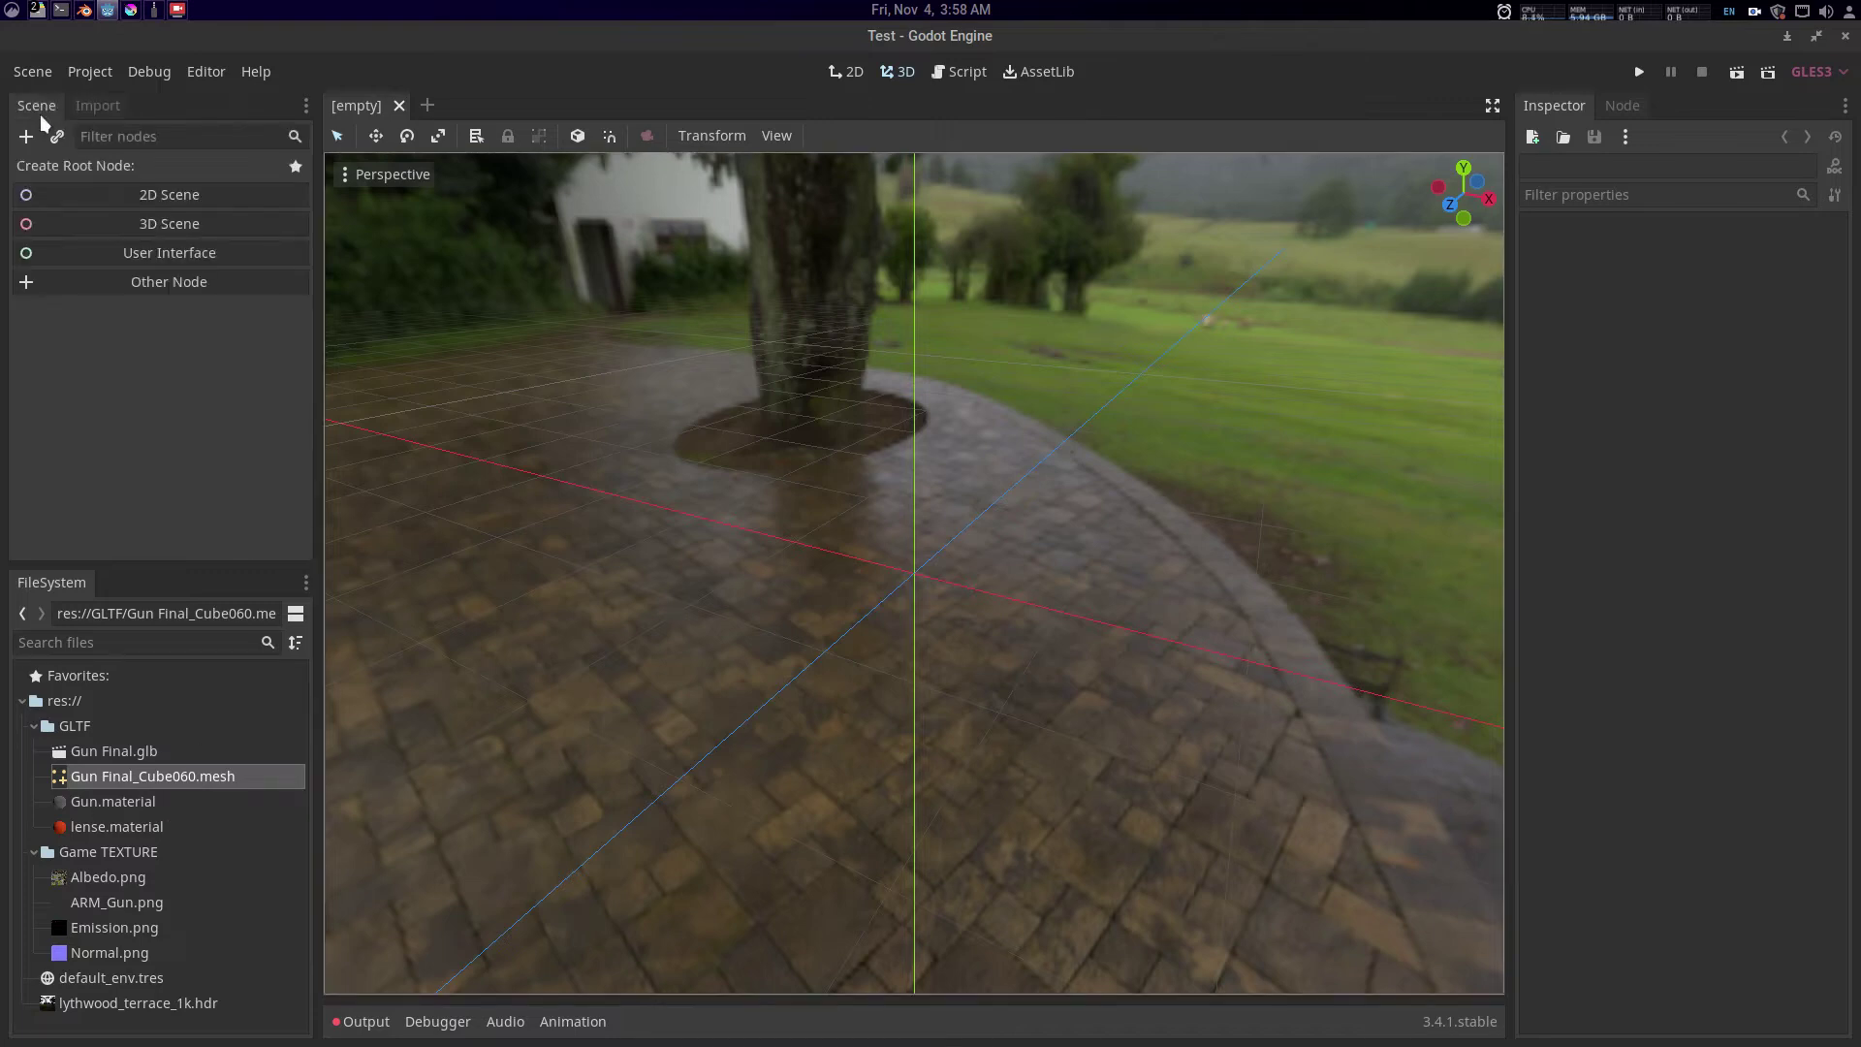
left_click(172, 225)
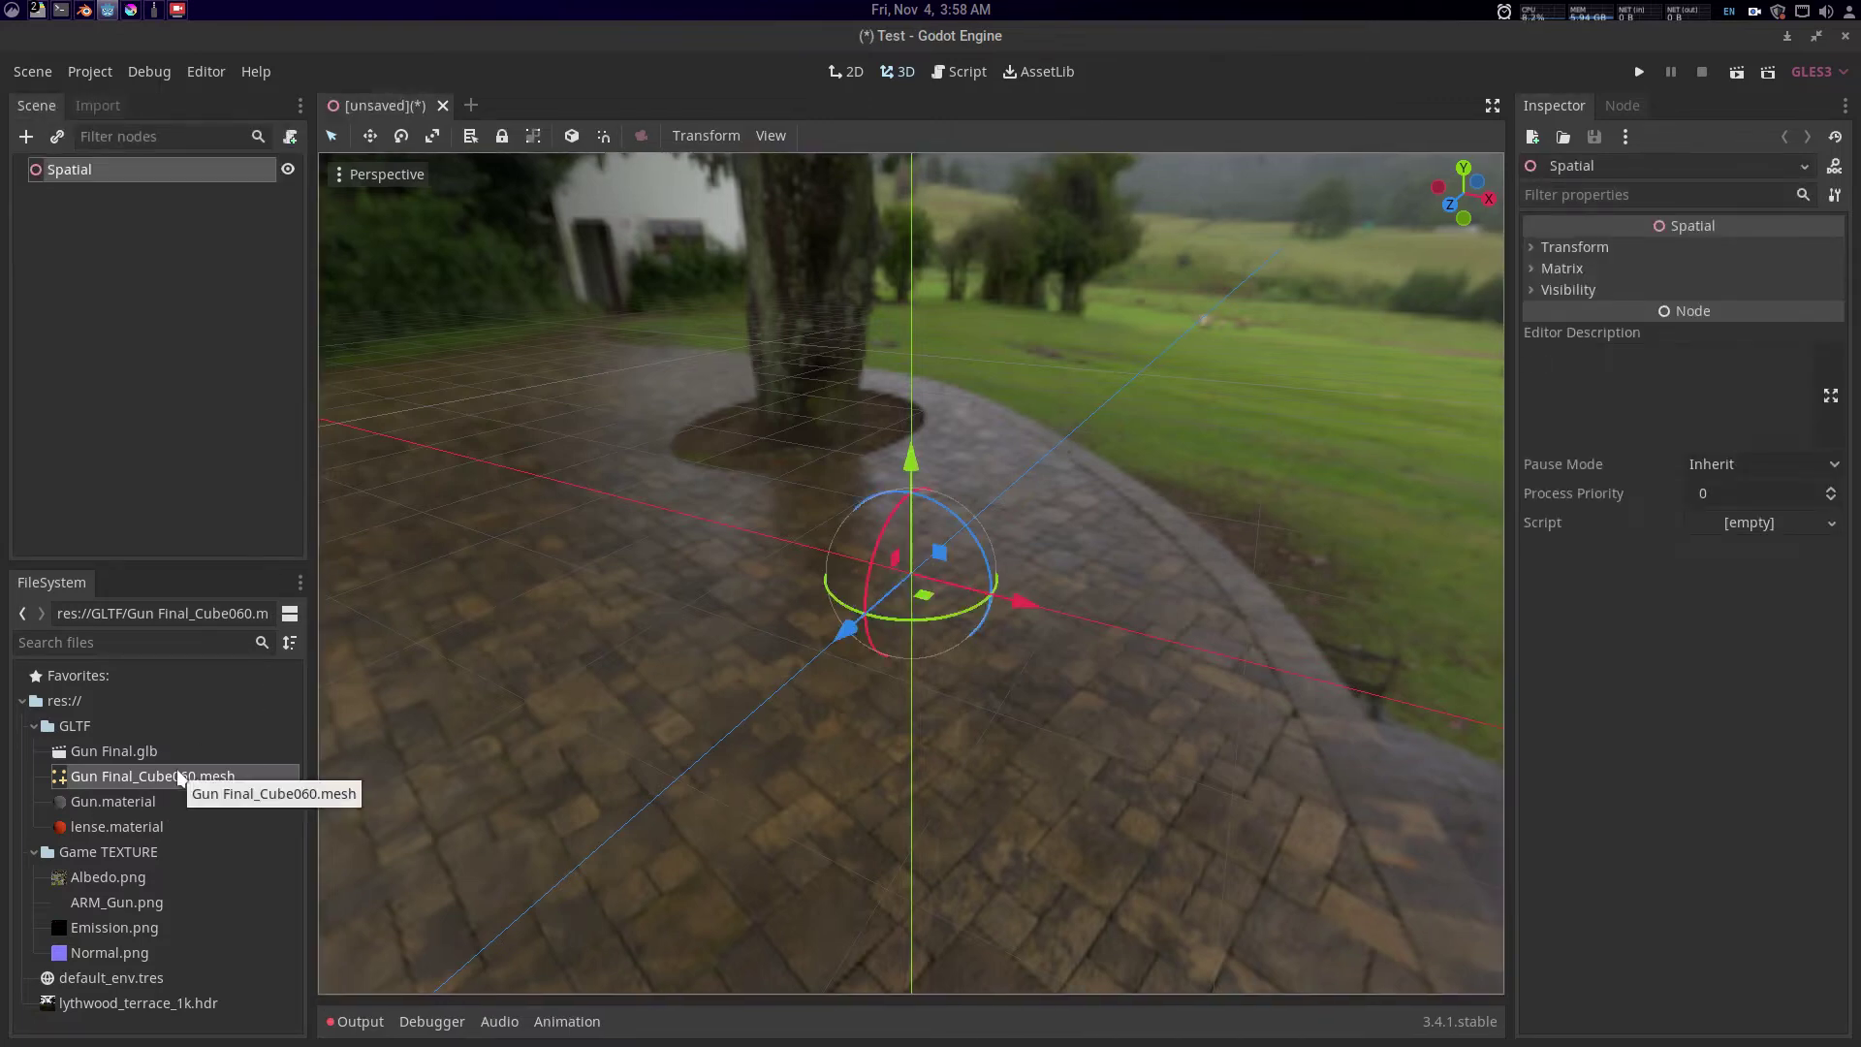
left_click_drag(177, 770, 923, 580)
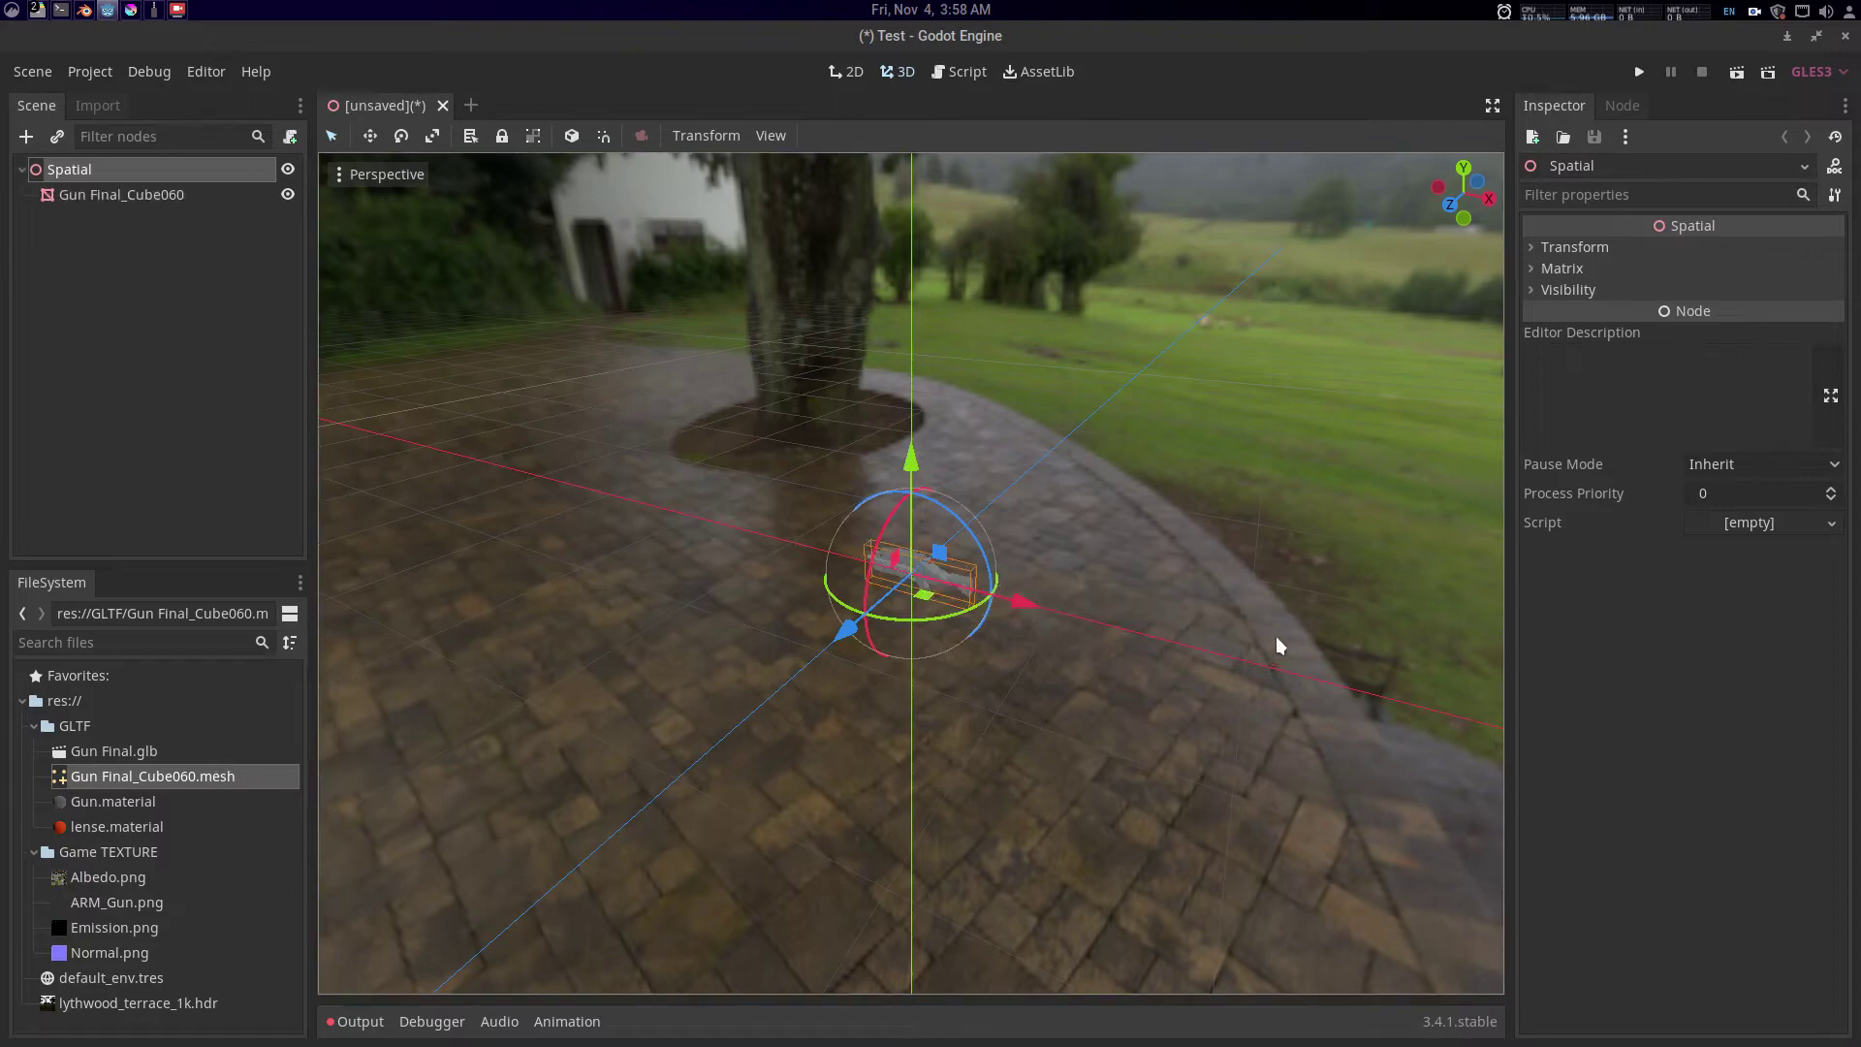
- Reset the gun mesh's translation to 0, 0, 0 and inspect the untextured model
left_click(182, 196)
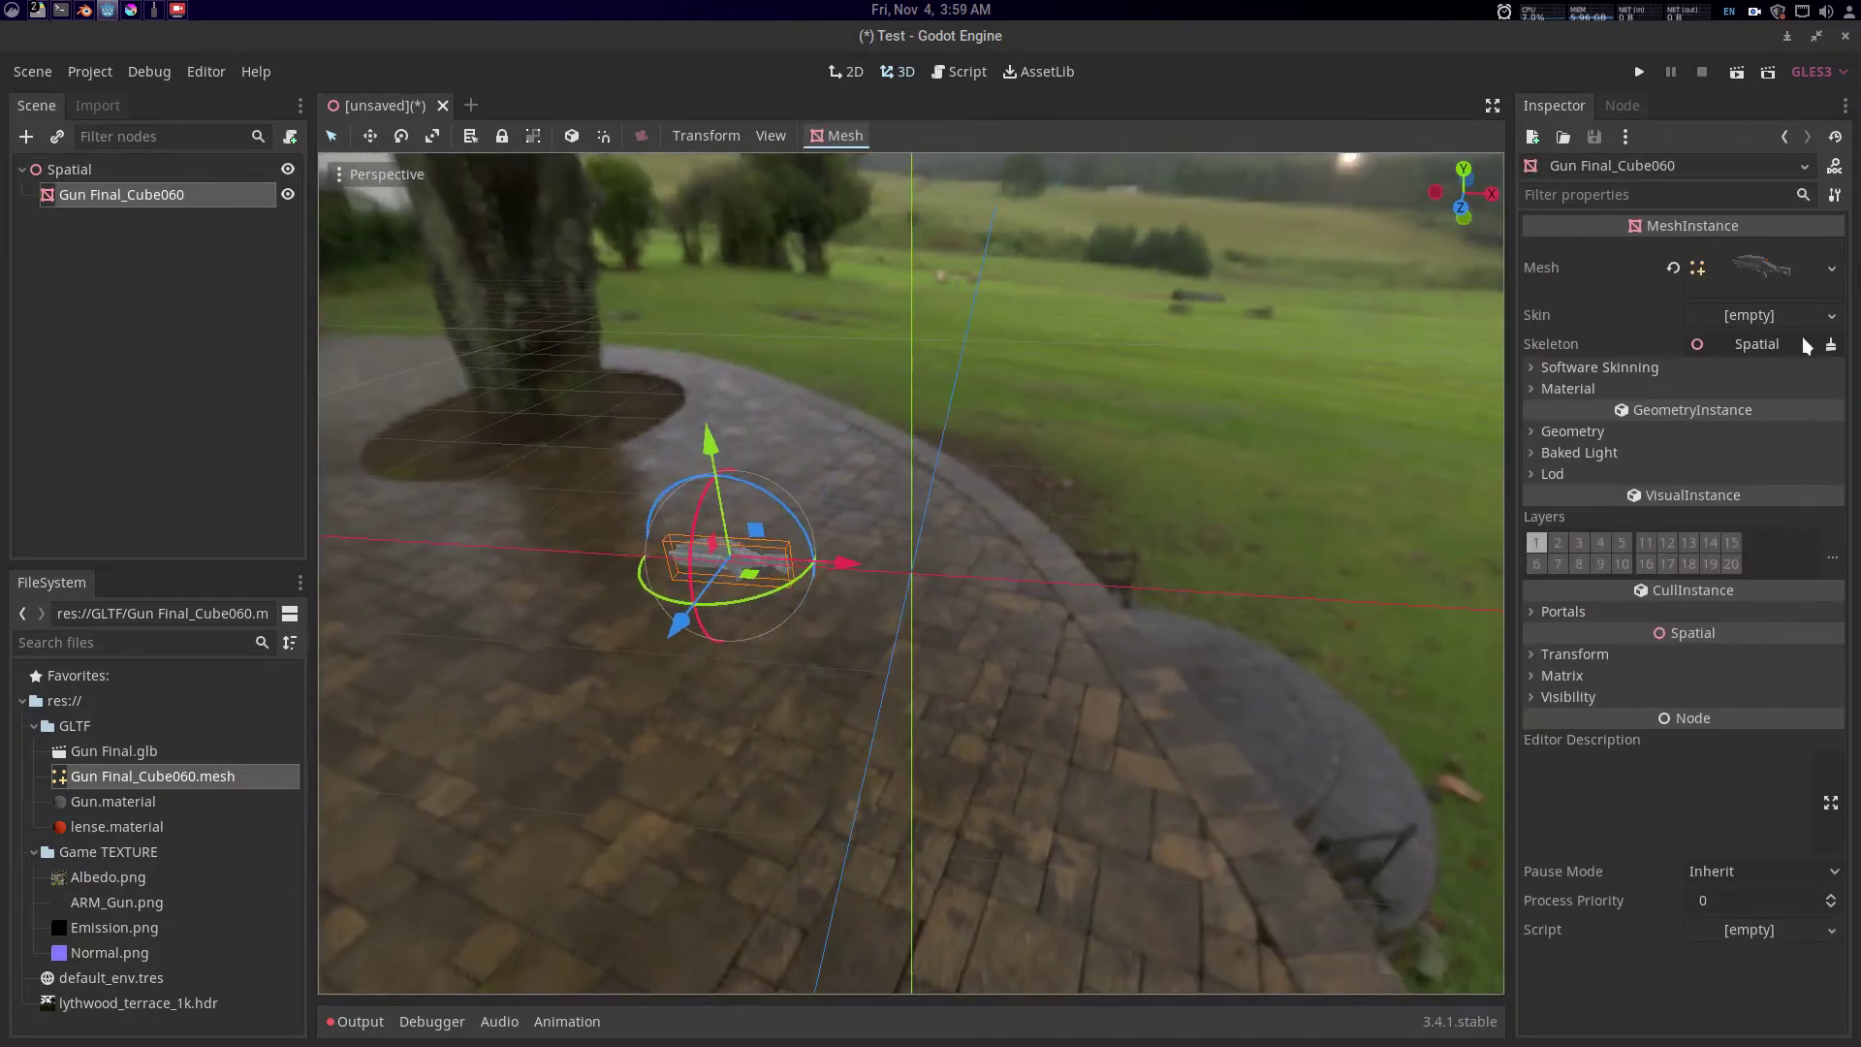
left_click(1571, 654)
left_click(1824, 676)
left_click_drag(905, 557, 968, 561)
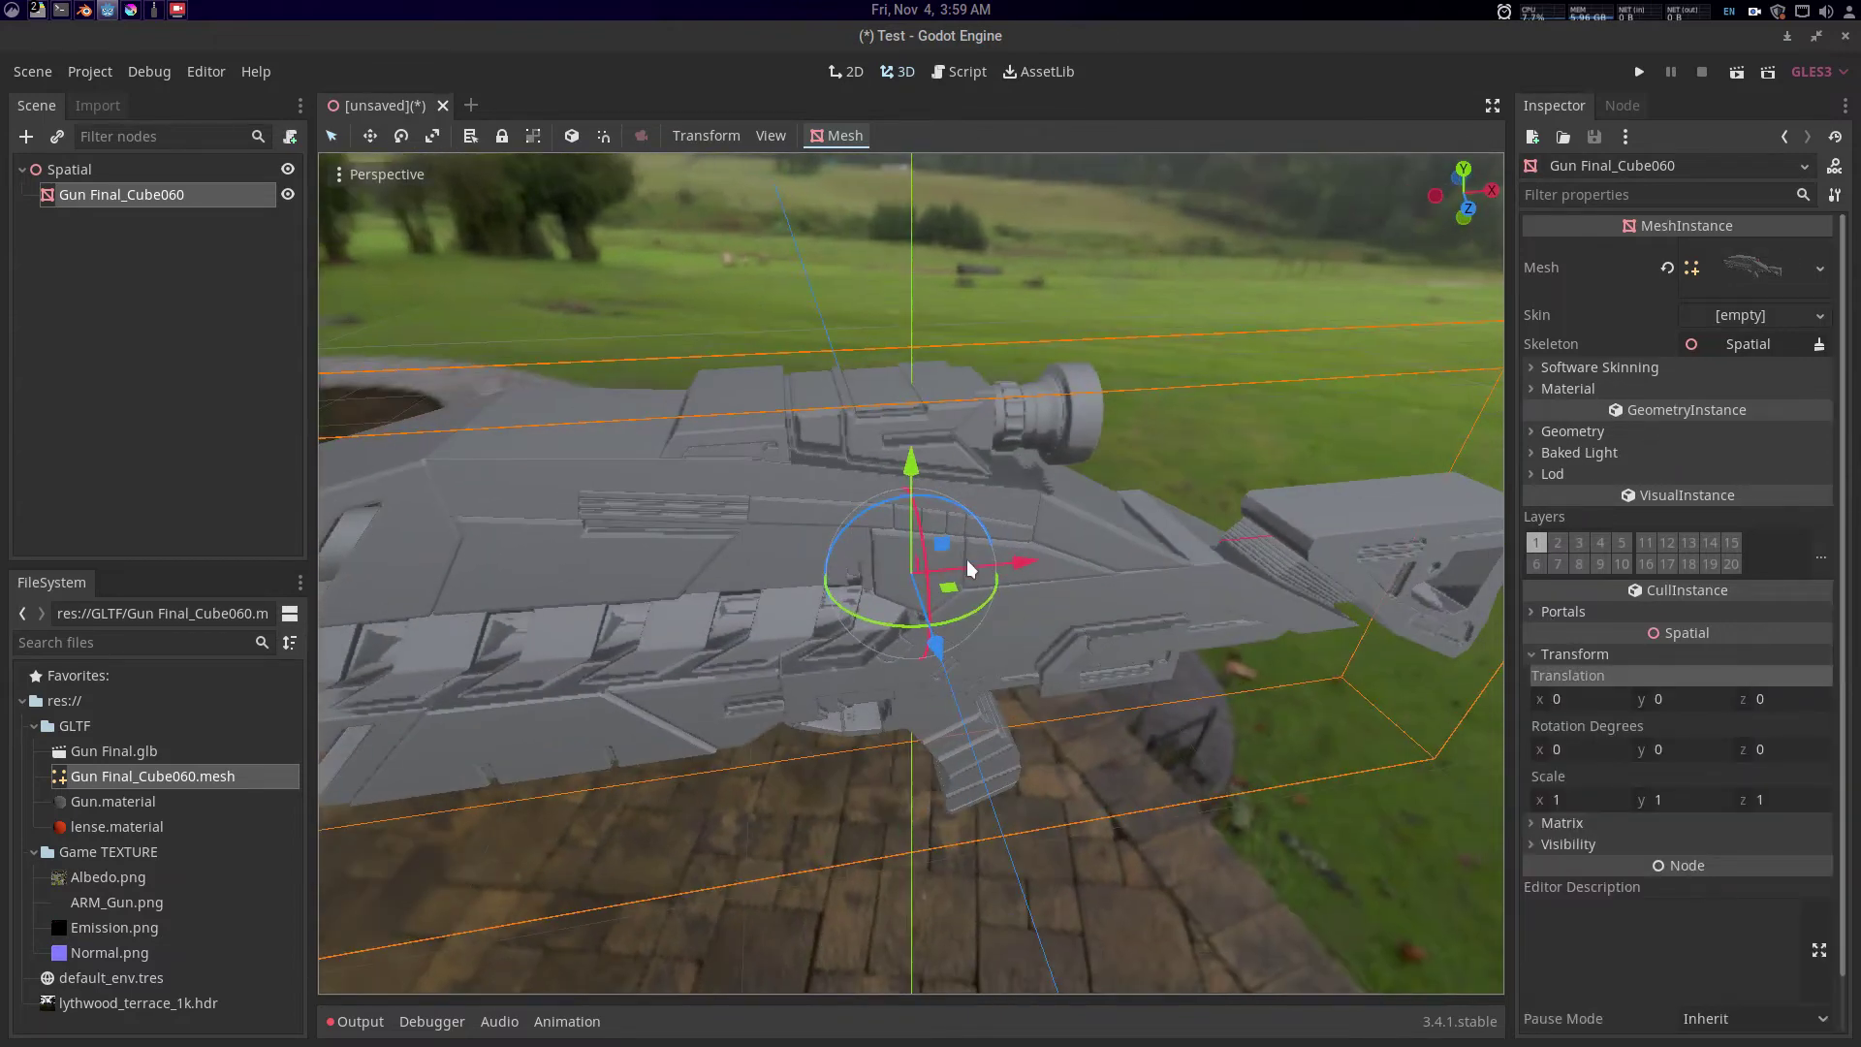
scroll(834, 575, "down", 5)
left_click_drag(784, 583, 698, 776)
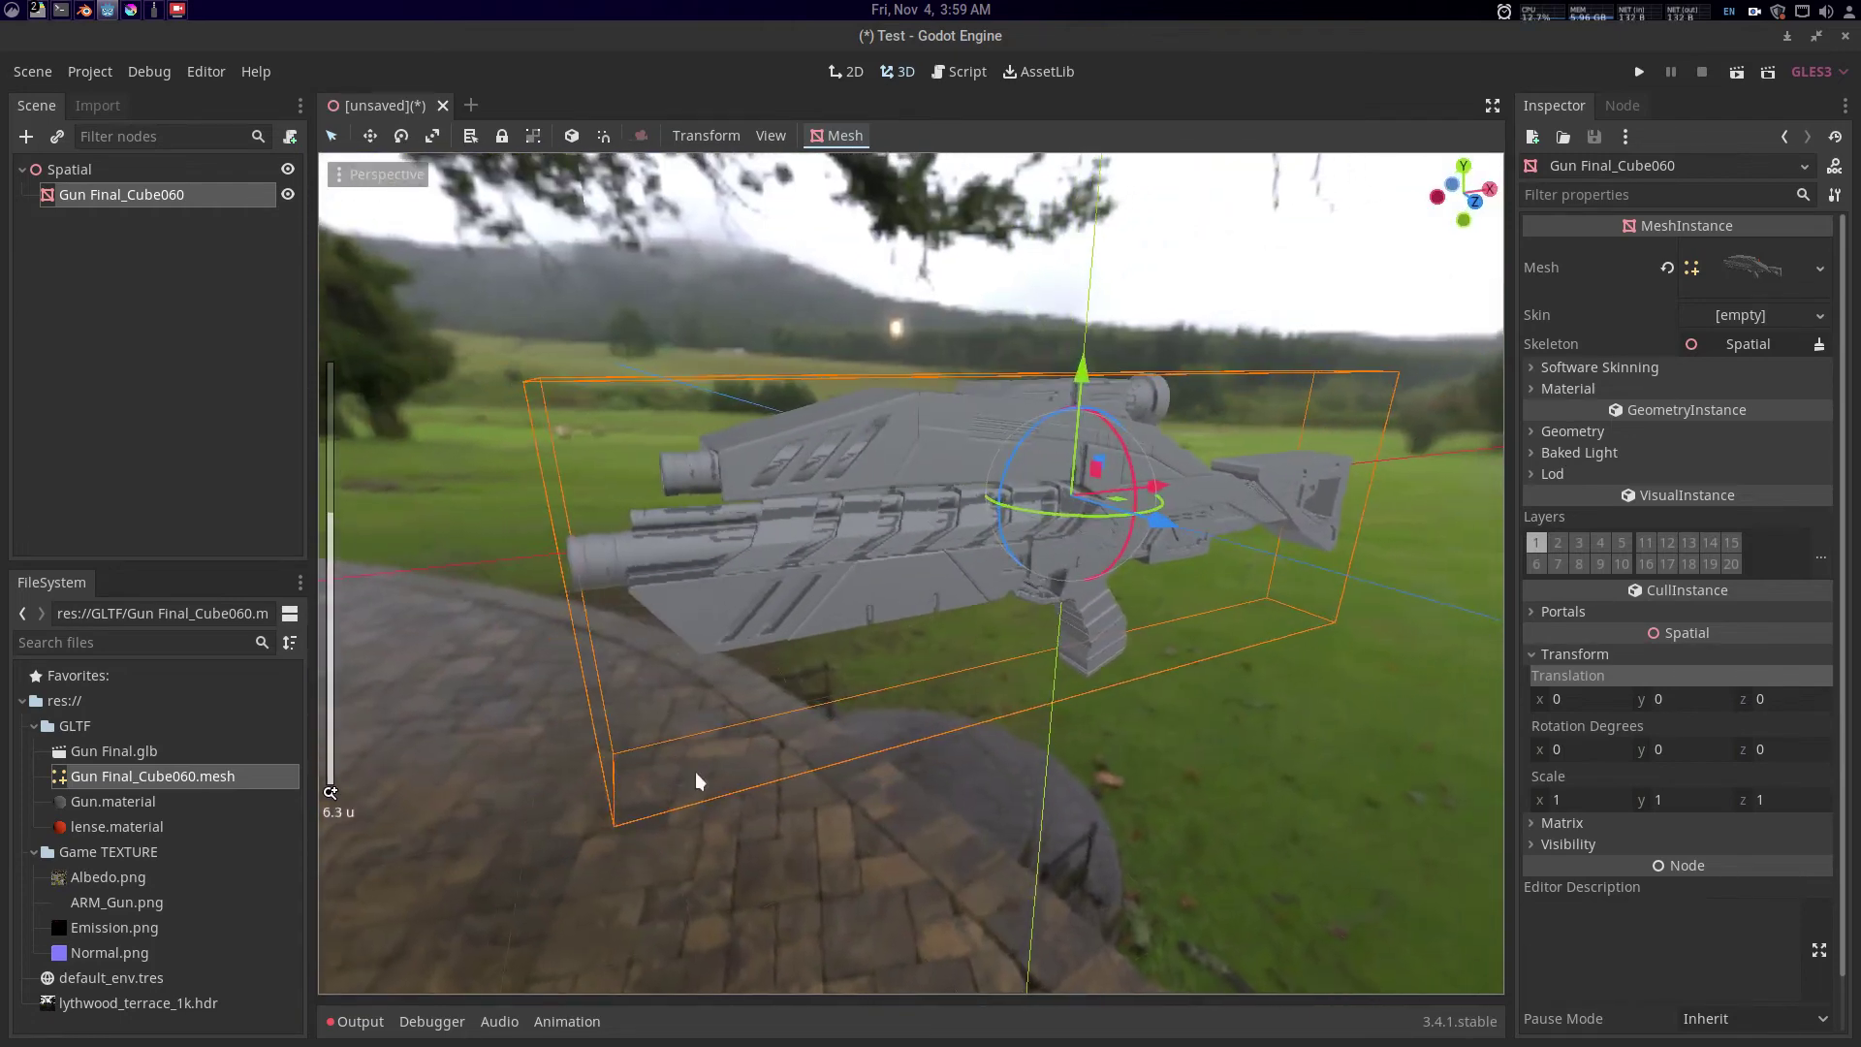
- Open Gun.material for editing and assign Albedo.png as its albedo texture
left_click(113, 803)
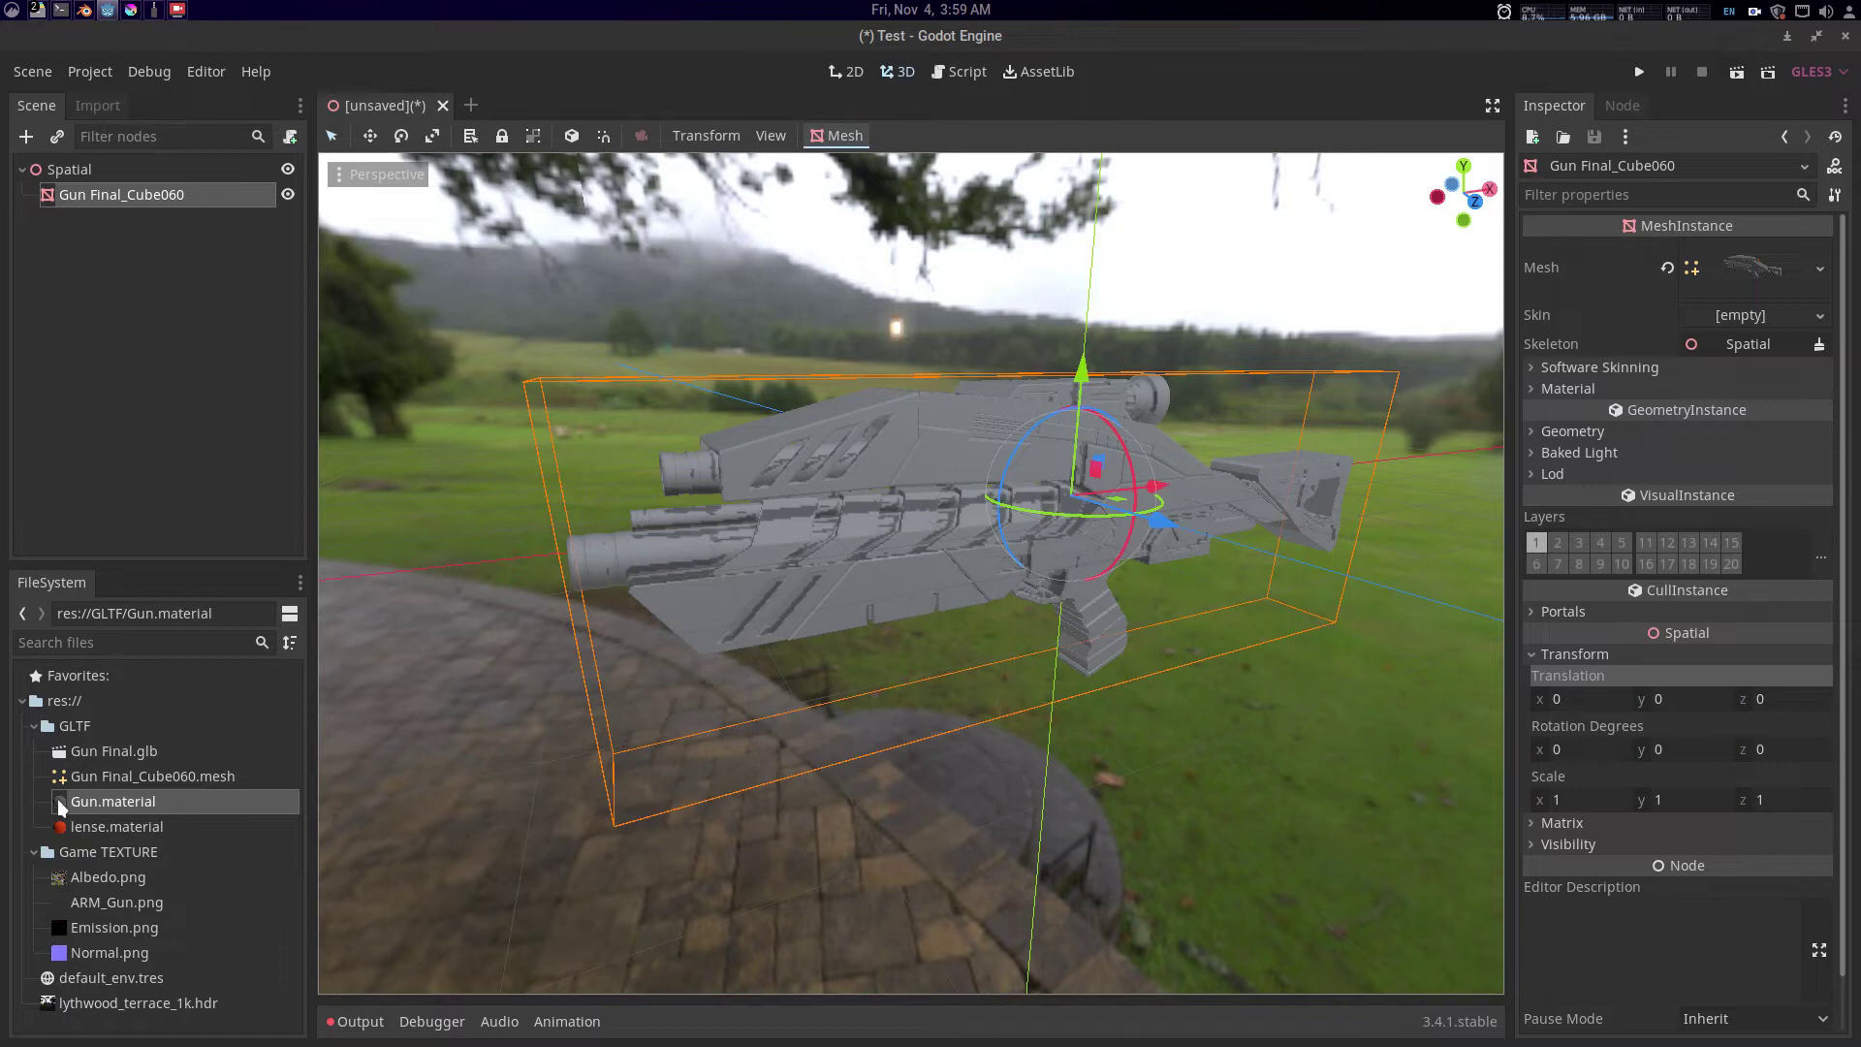
double_click(58, 805)
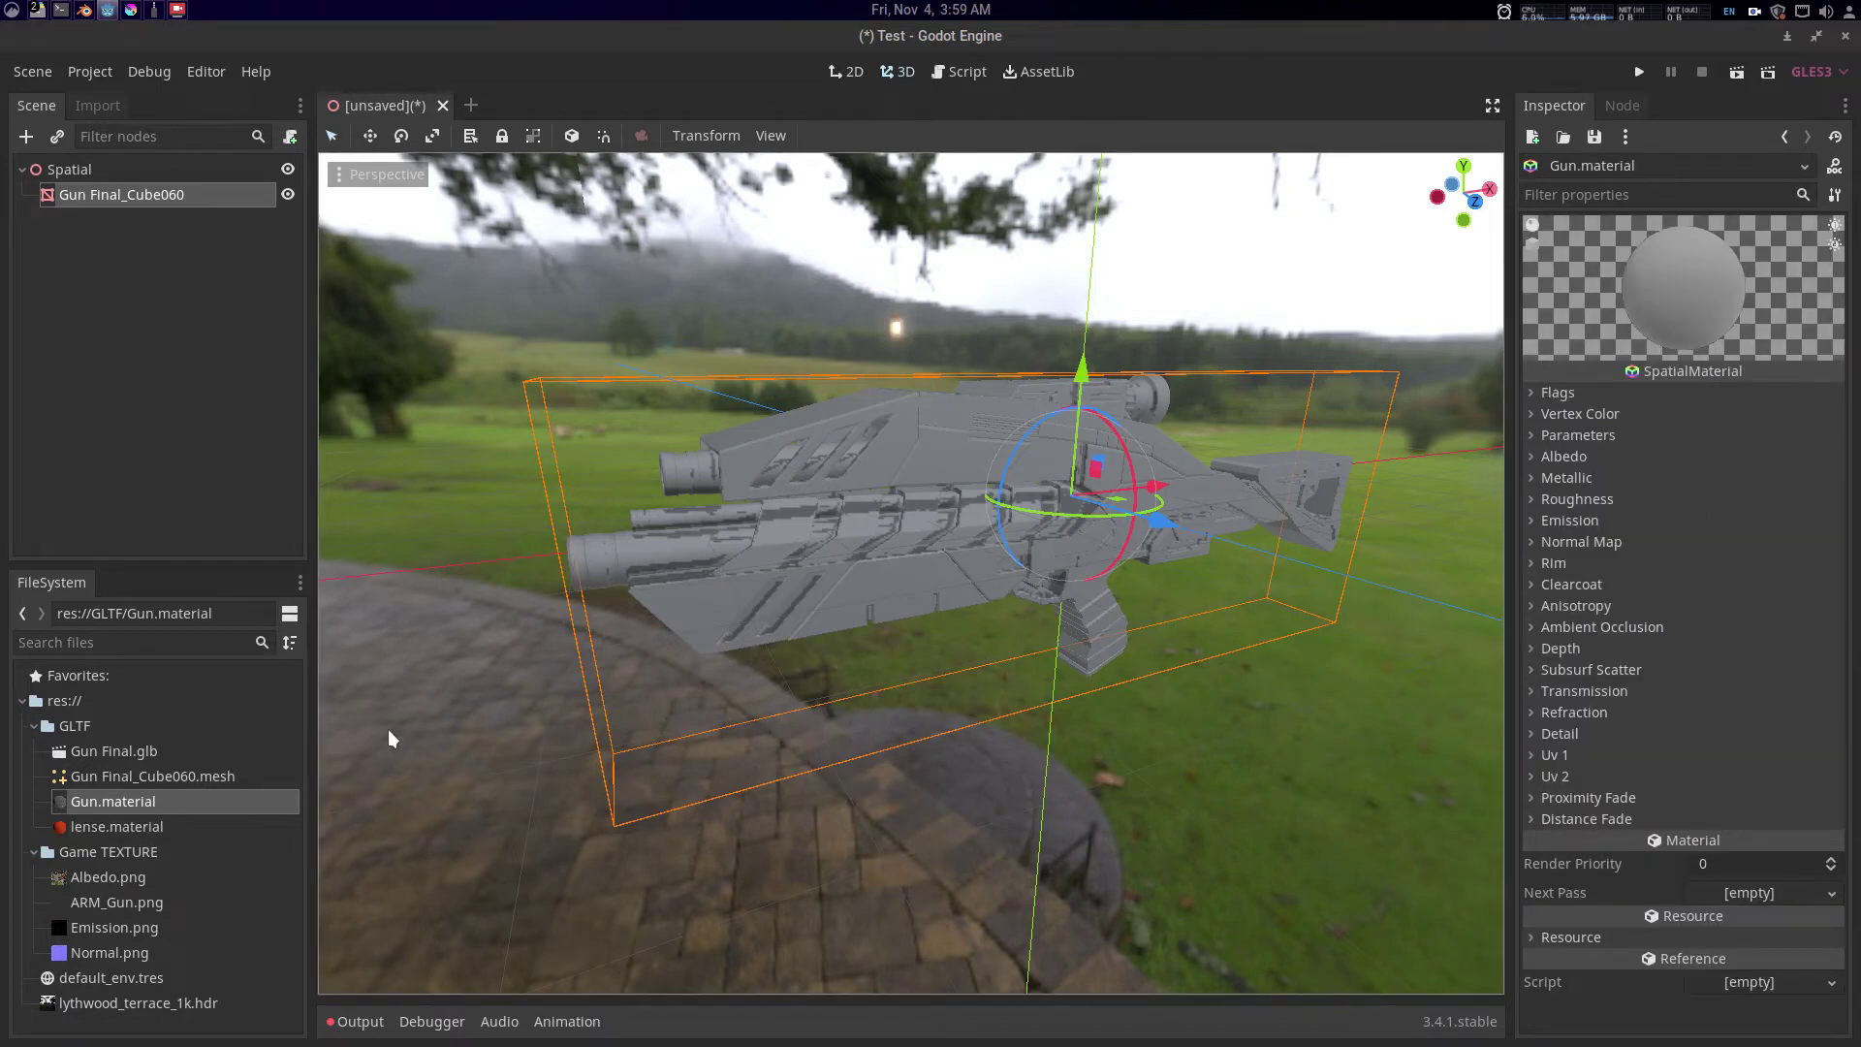
left_click_drag(990, 591, 964, 599)
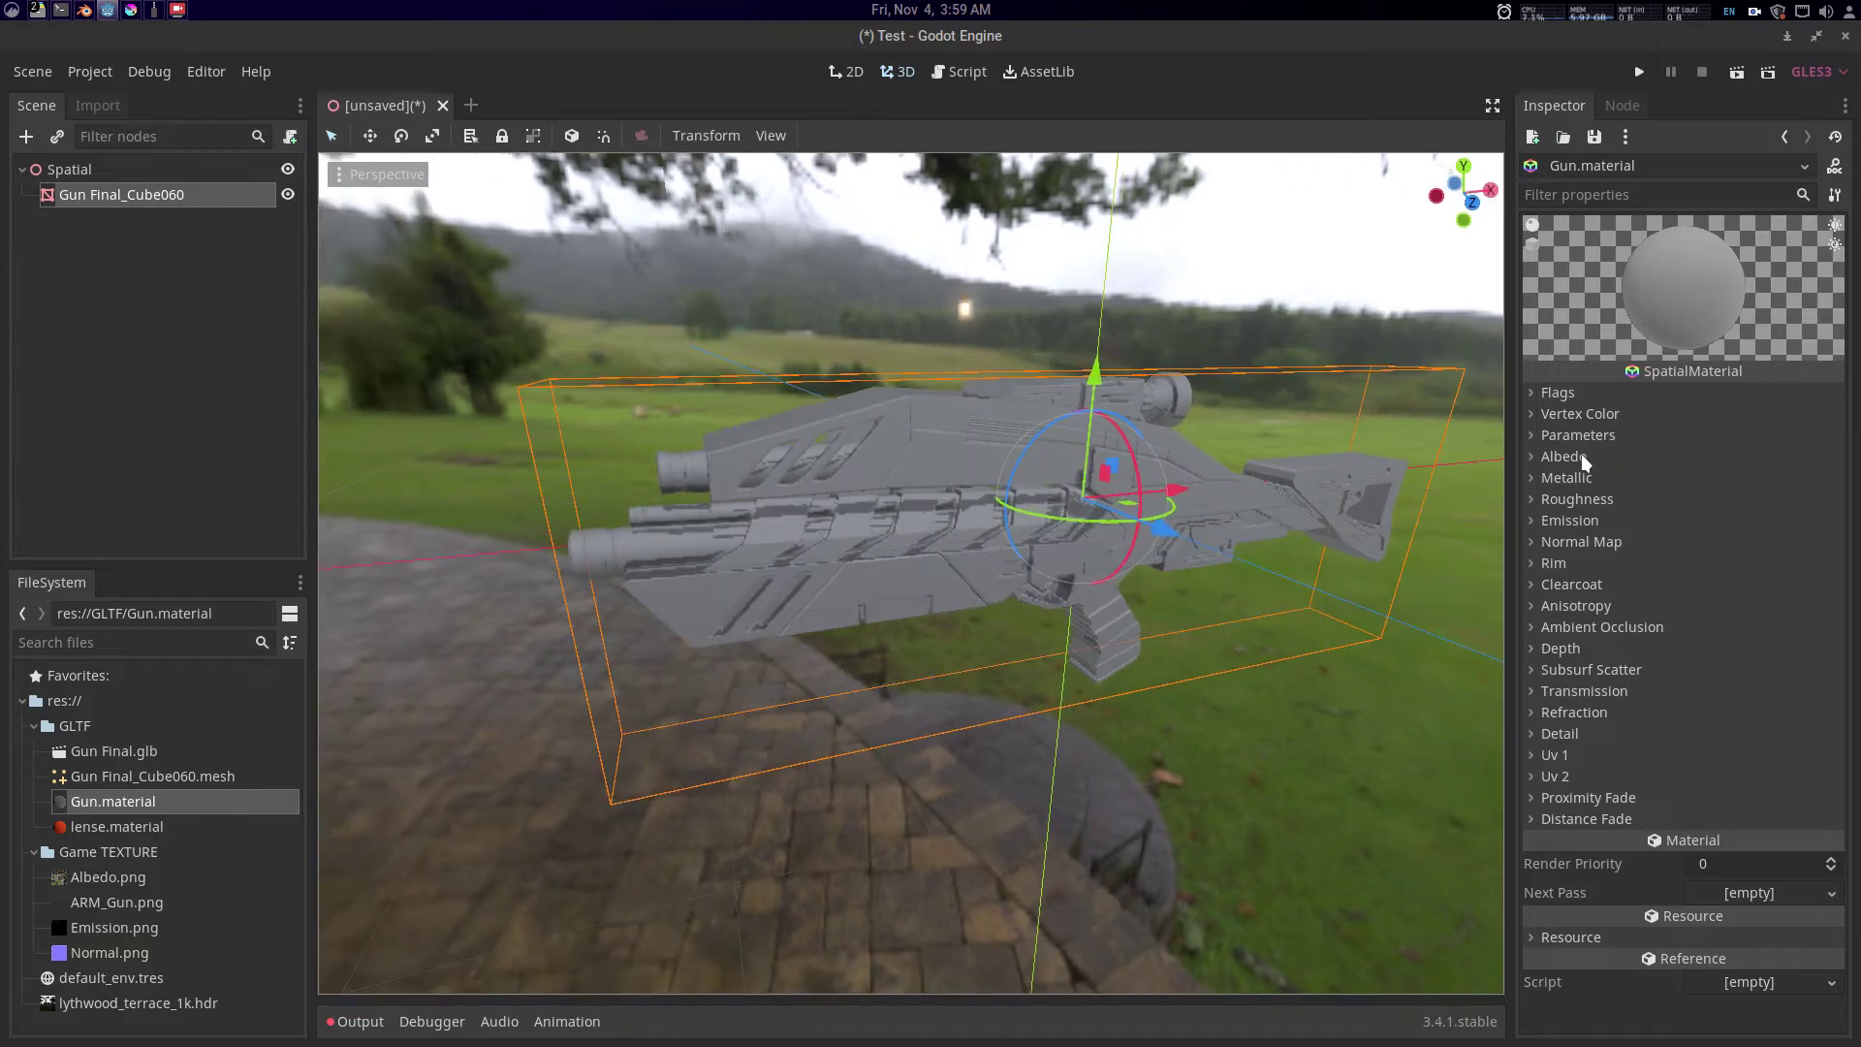
left_click(1580, 454)
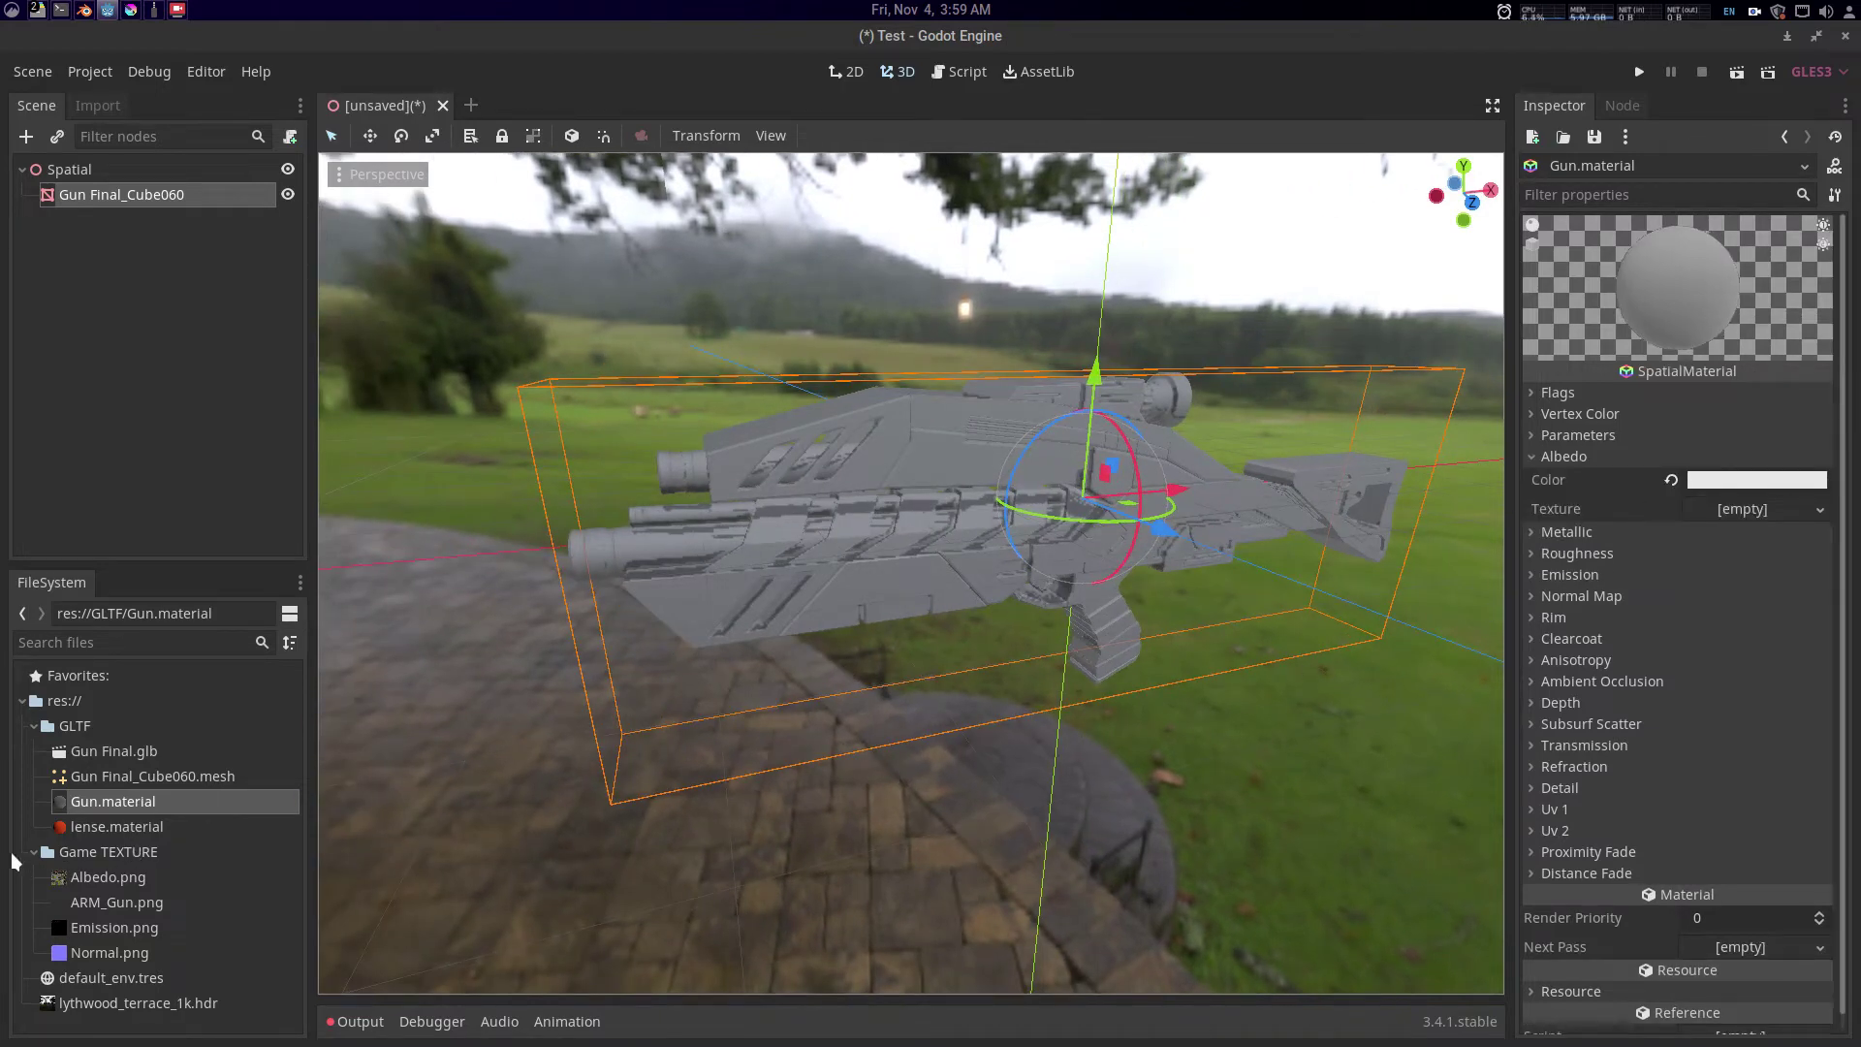
left_click_drag(132, 872, 1774, 505)
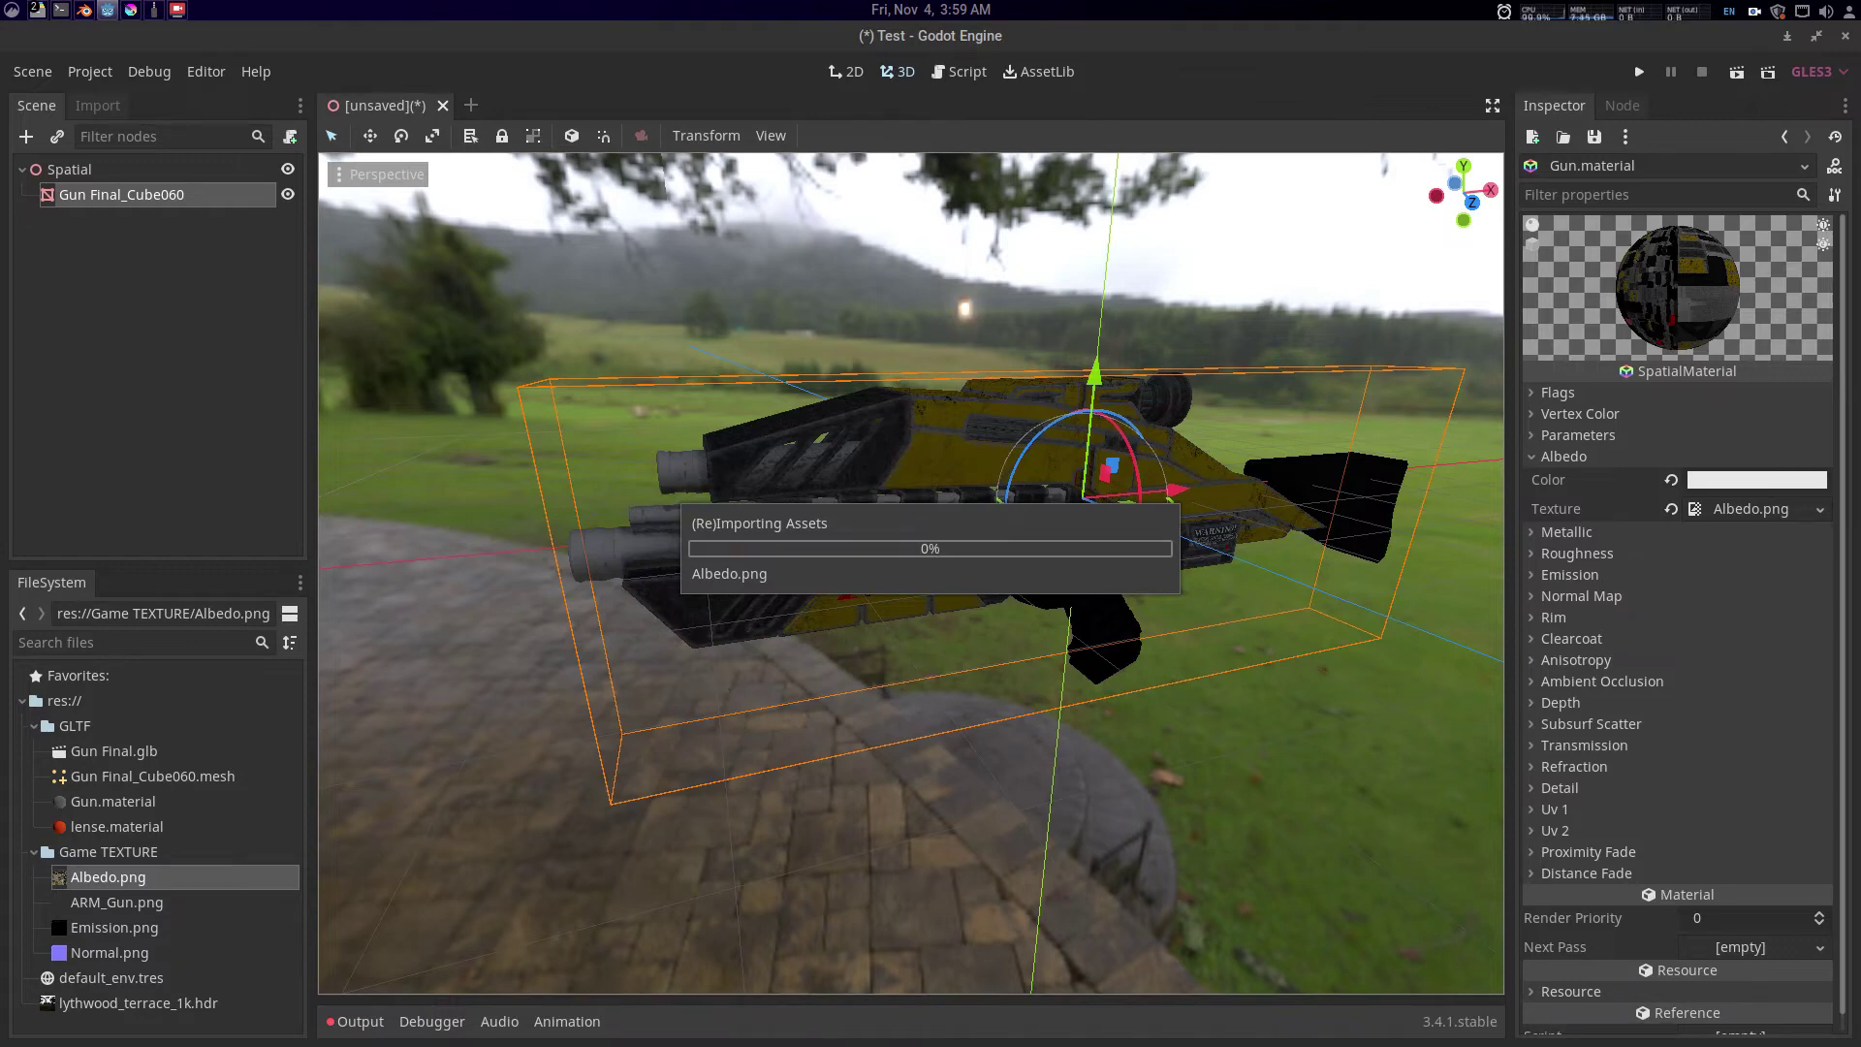
- Assign ARM_Gun.png as the metallic texture of Gun.material
left_click(1568, 572)
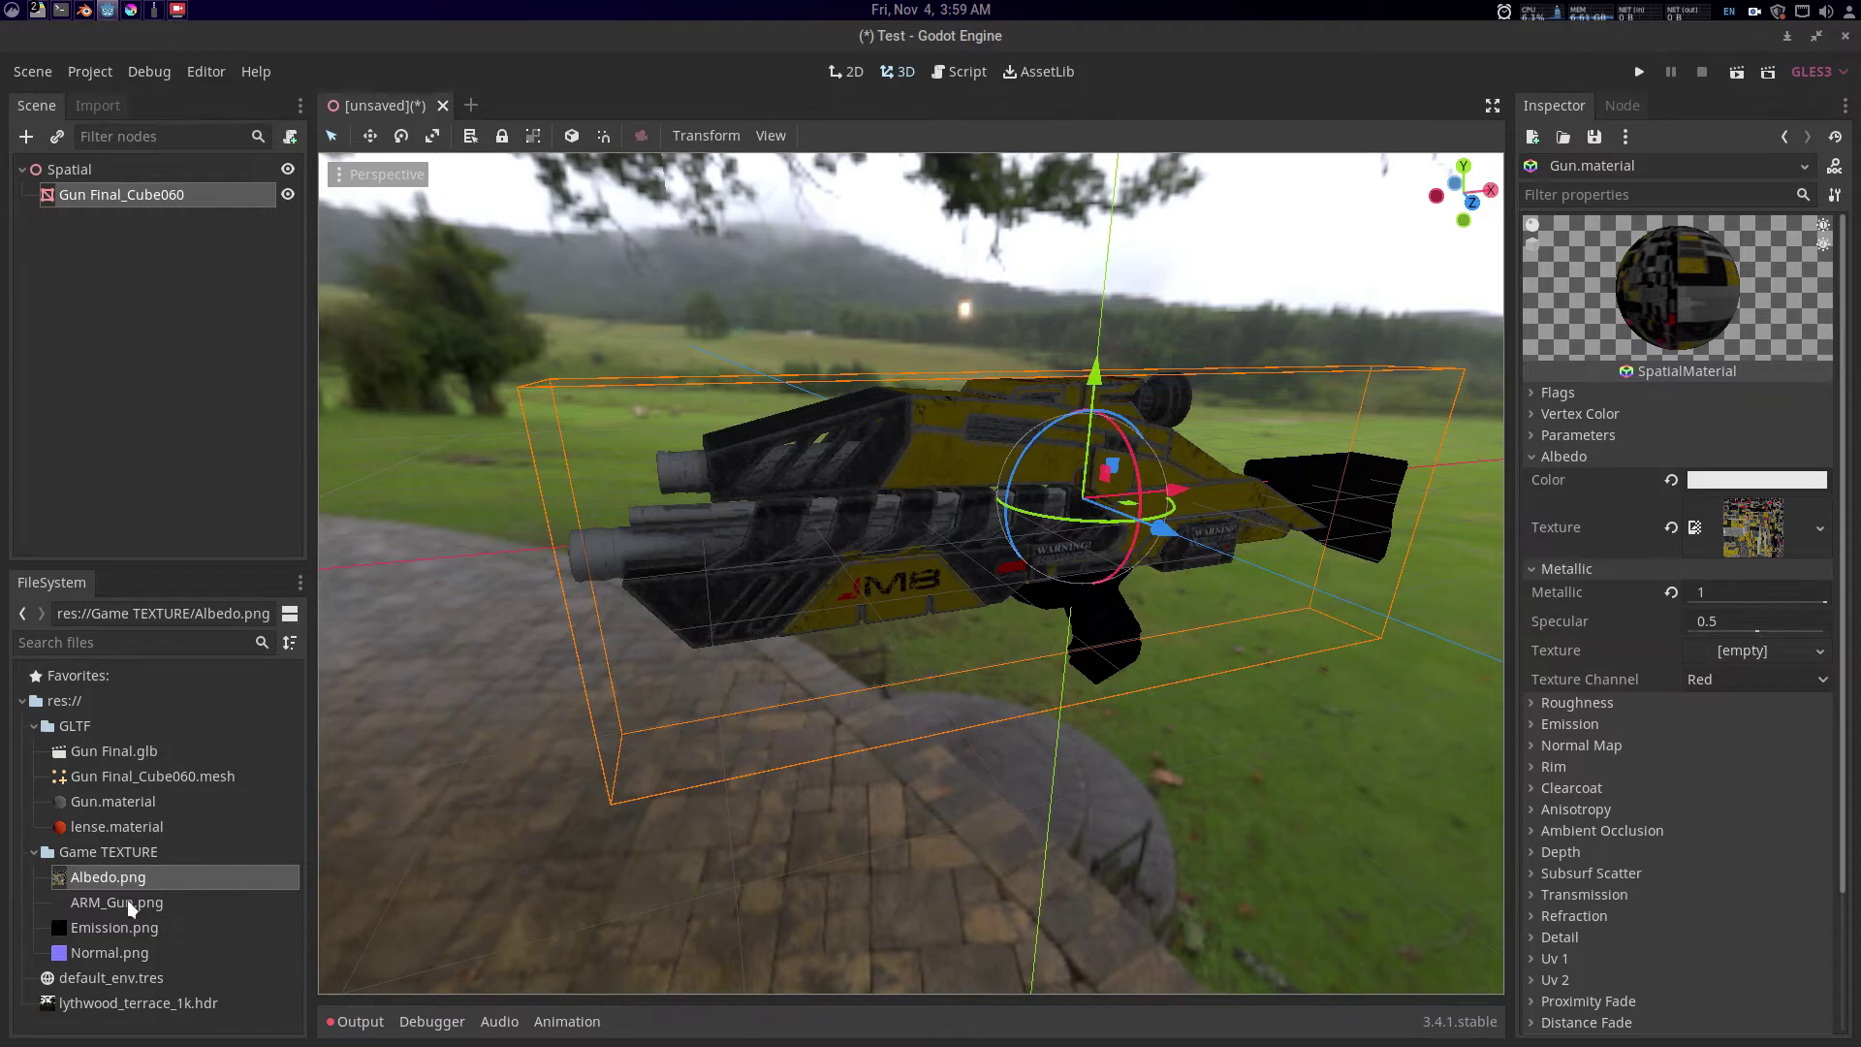
left_click_drag(126, 899, 1753, 657)
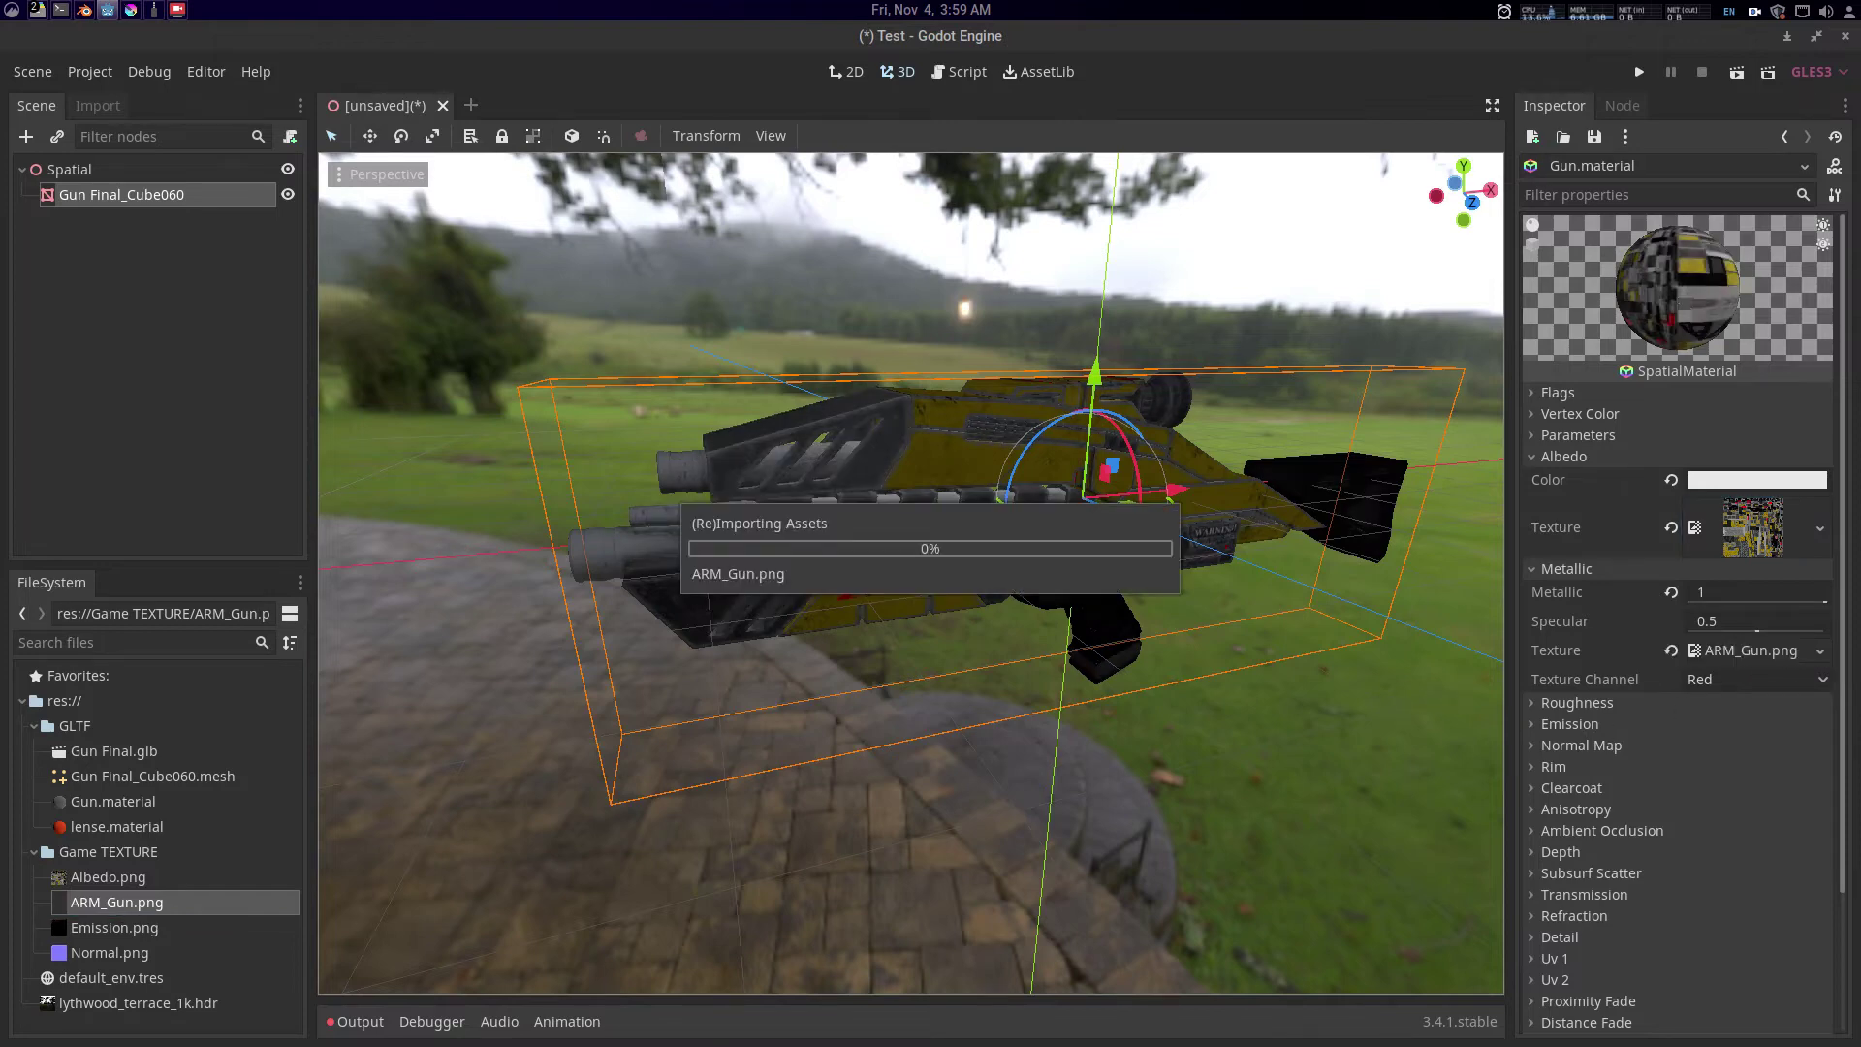
left_click_drag(1184, 582, 1122, 550)
scroll(1122, 550, "down", 3)
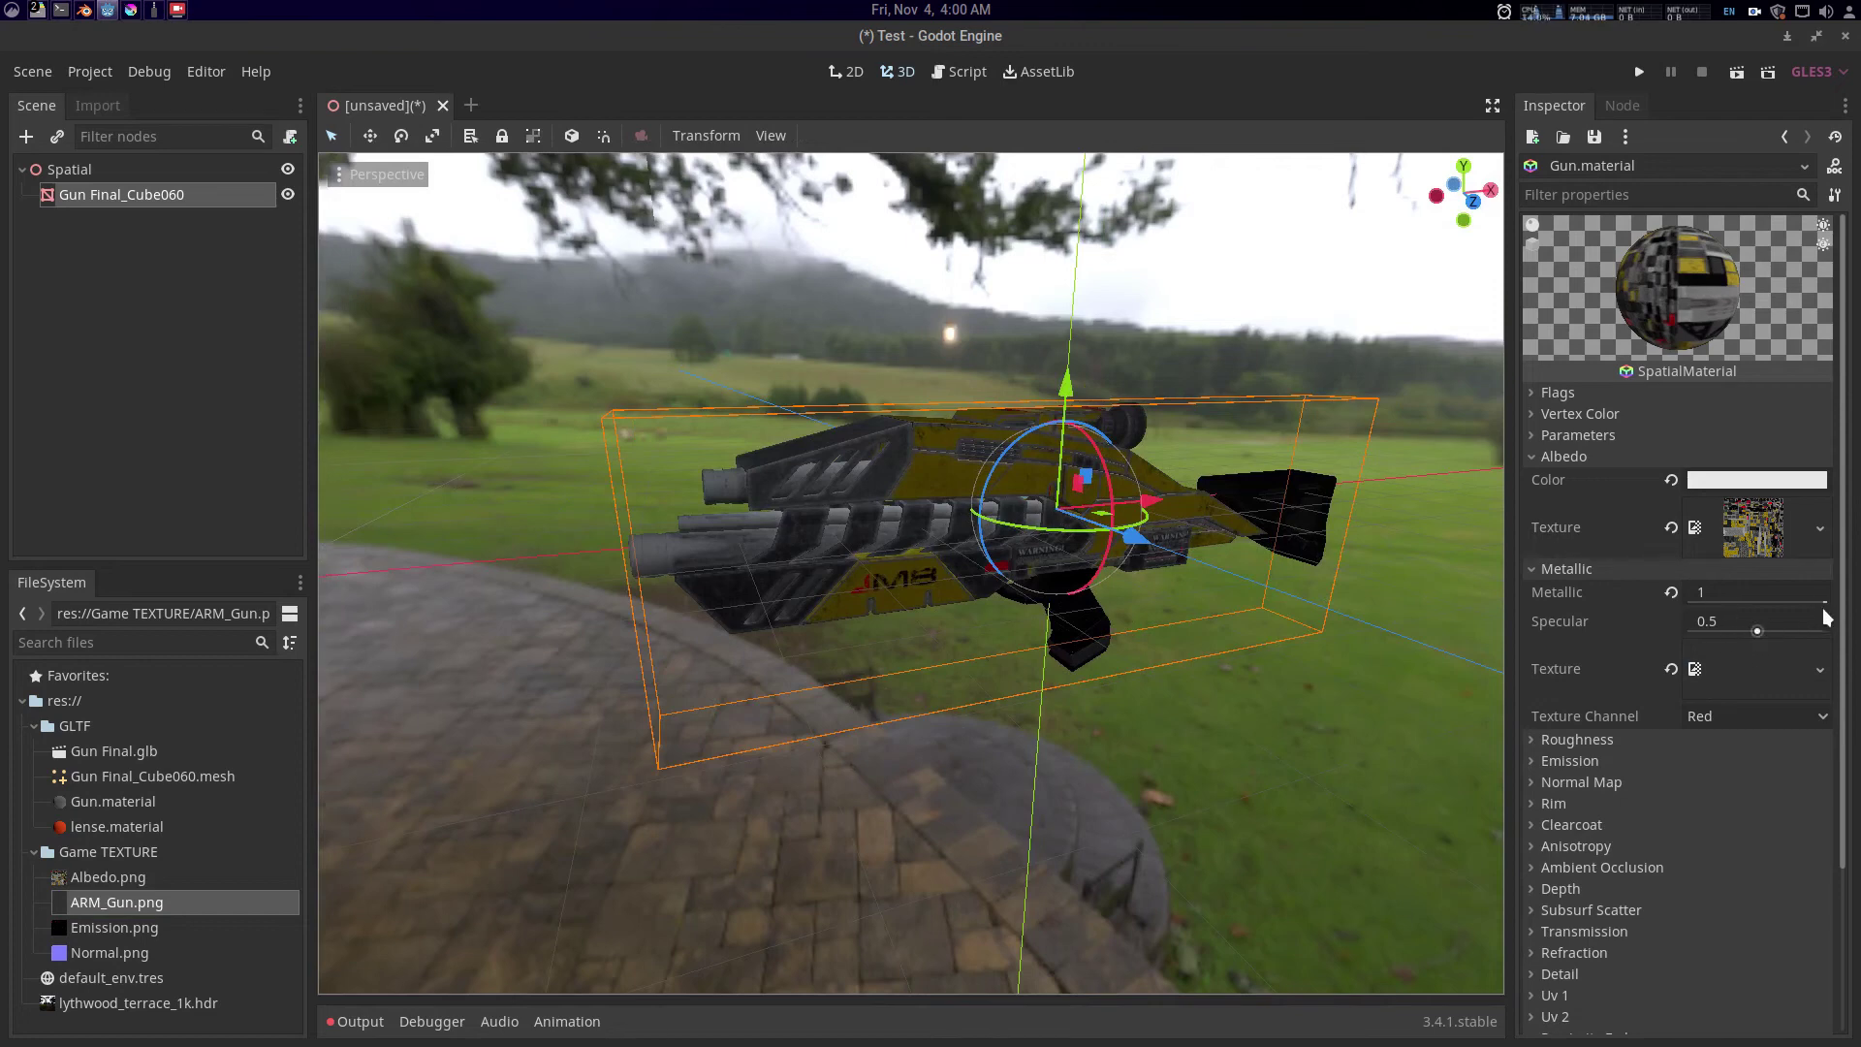
left_click_drag(1820, 615, 1822, 614)
left_click(1578, 570)
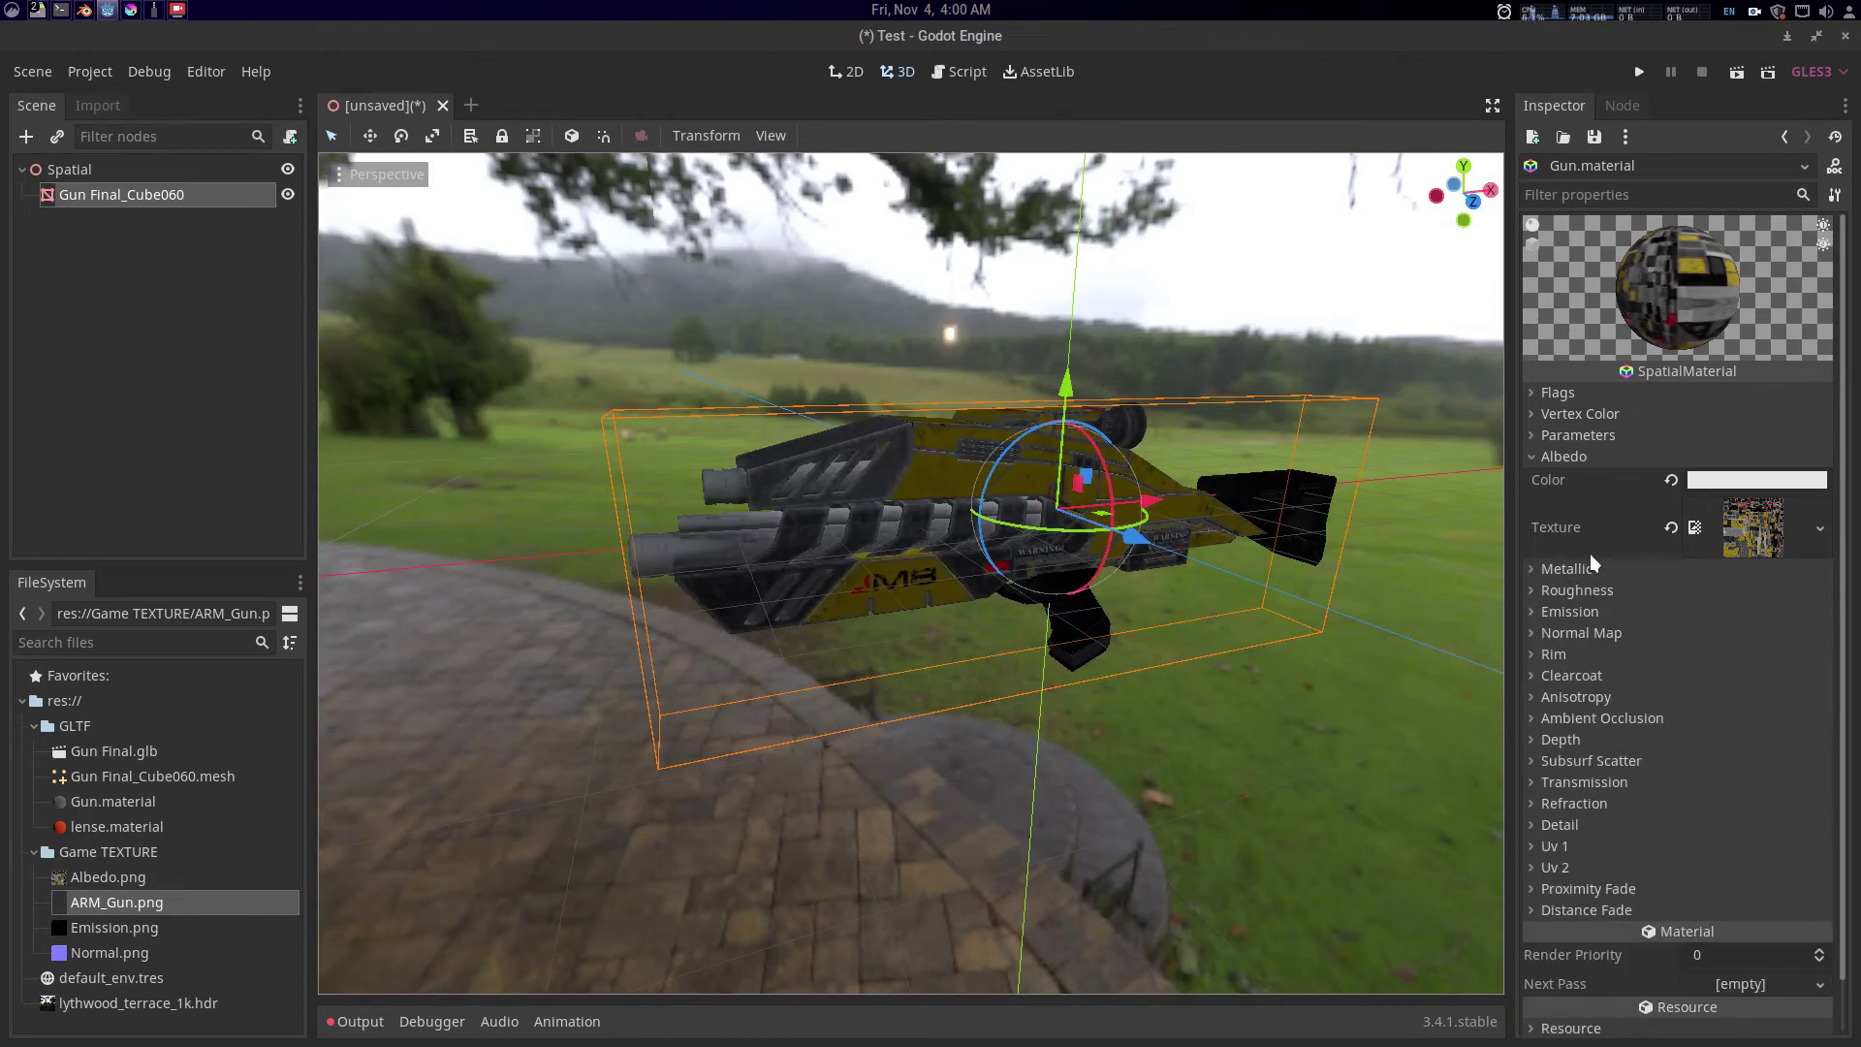
- Set the metallic texture channel of Gun.material to Blue
left_click(1579, 456)
left_click(1579, 497)
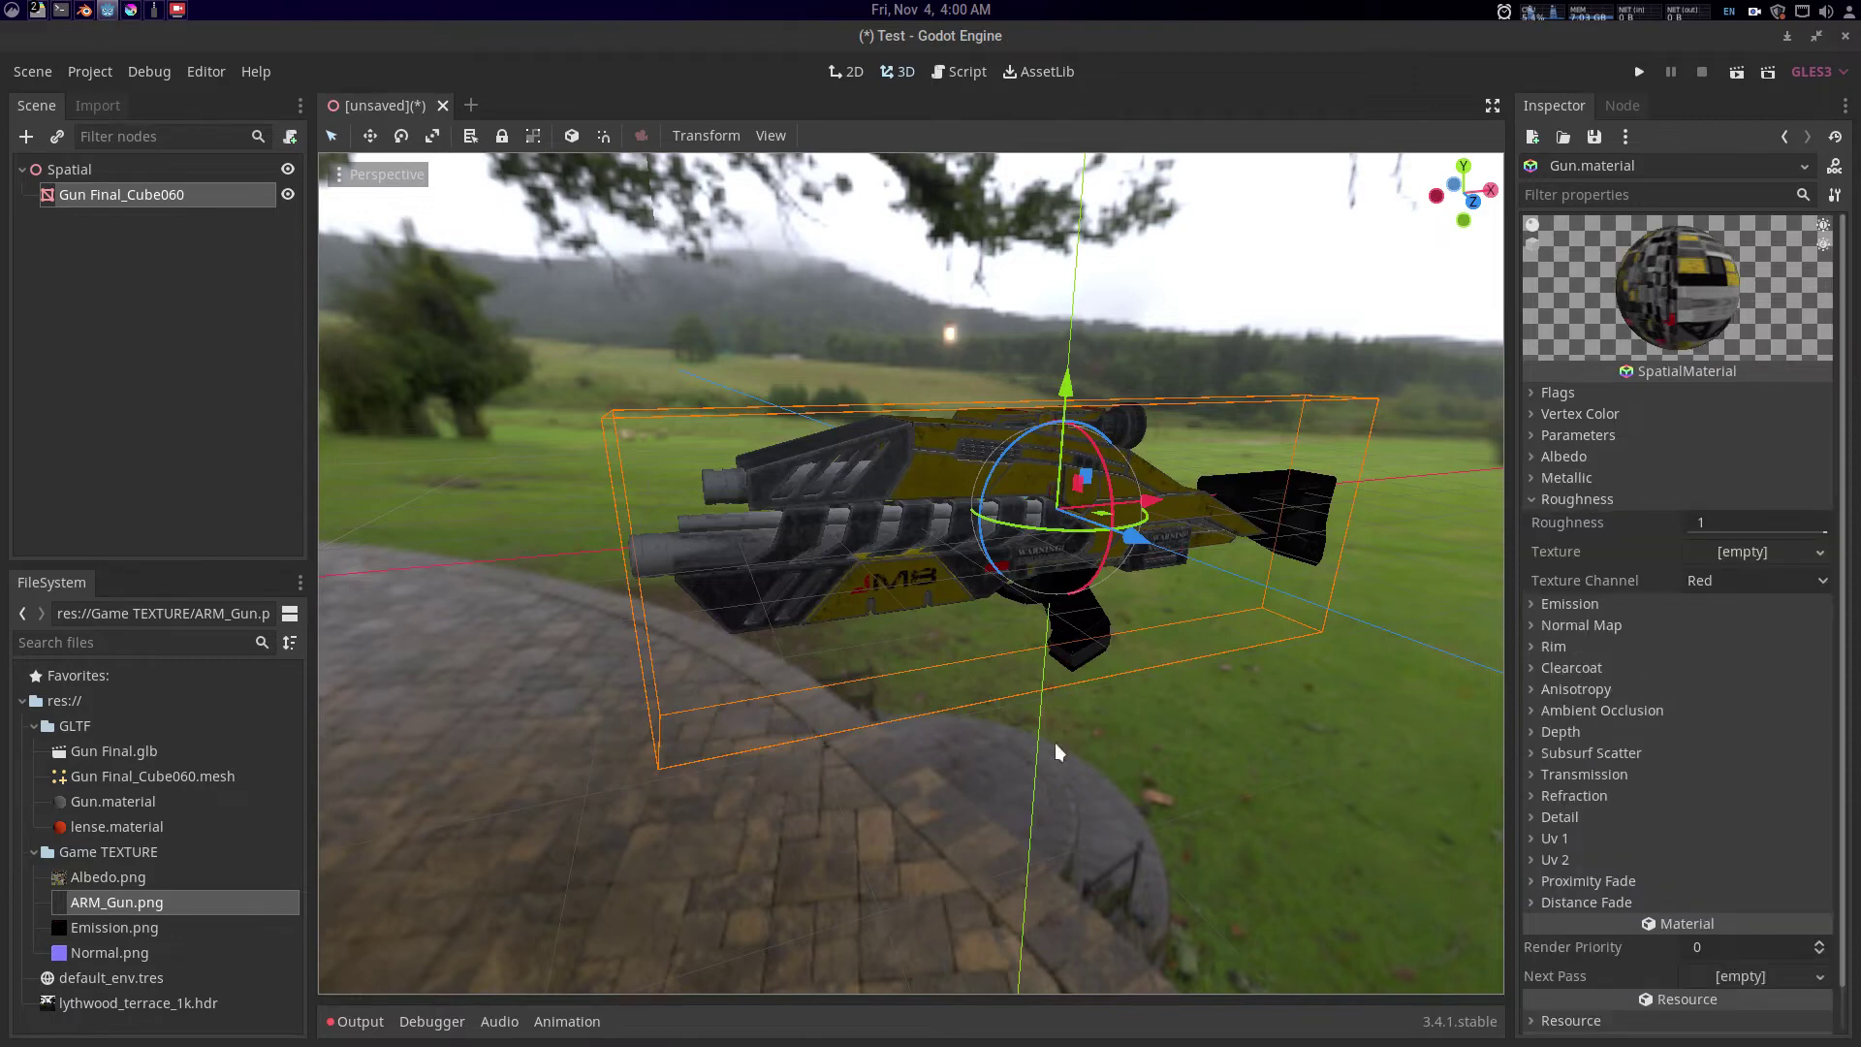
mouse_move(143, 899)
left_mouse_down()
mouse_move(485, 877)
mouse_move(1424, 678)
mouse_move(1745, 560)
mouse_move(1299, 671)
mouse_move(142, 895)
left_mouse_up()
left_click(1568, 478)
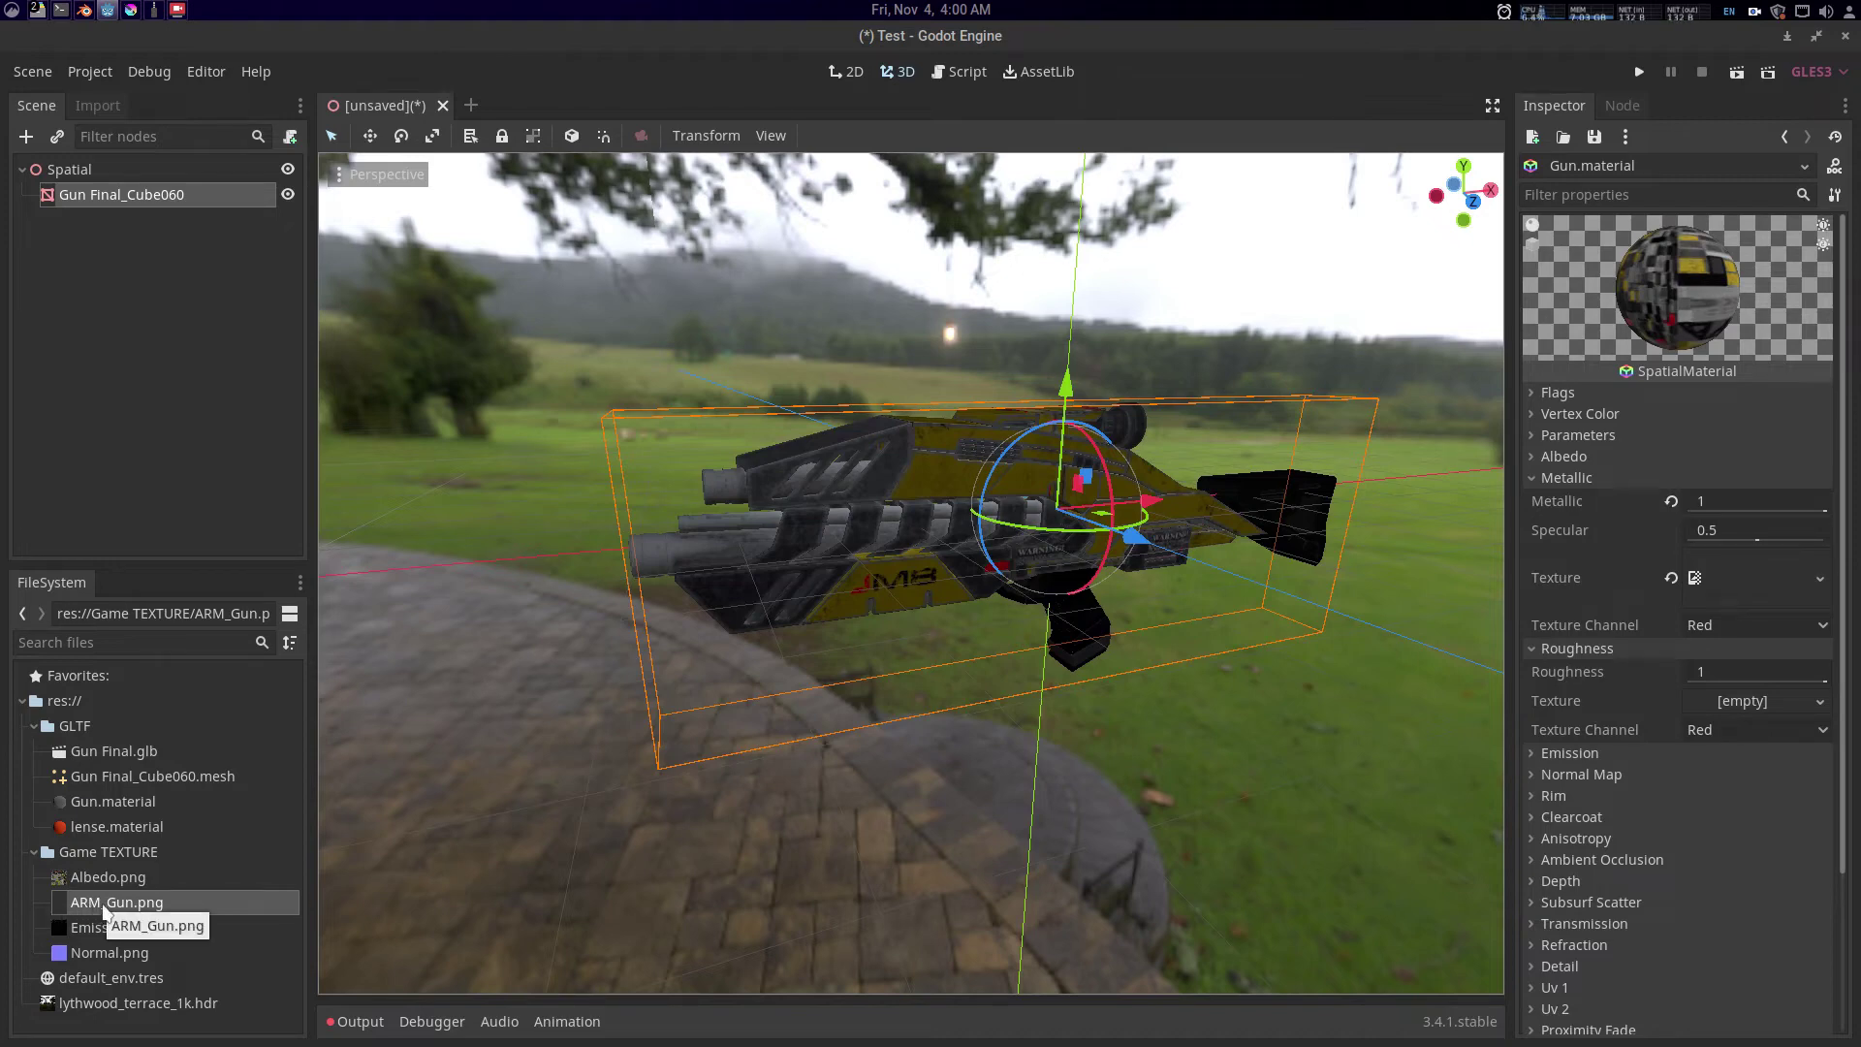
left_click(1737, 625)
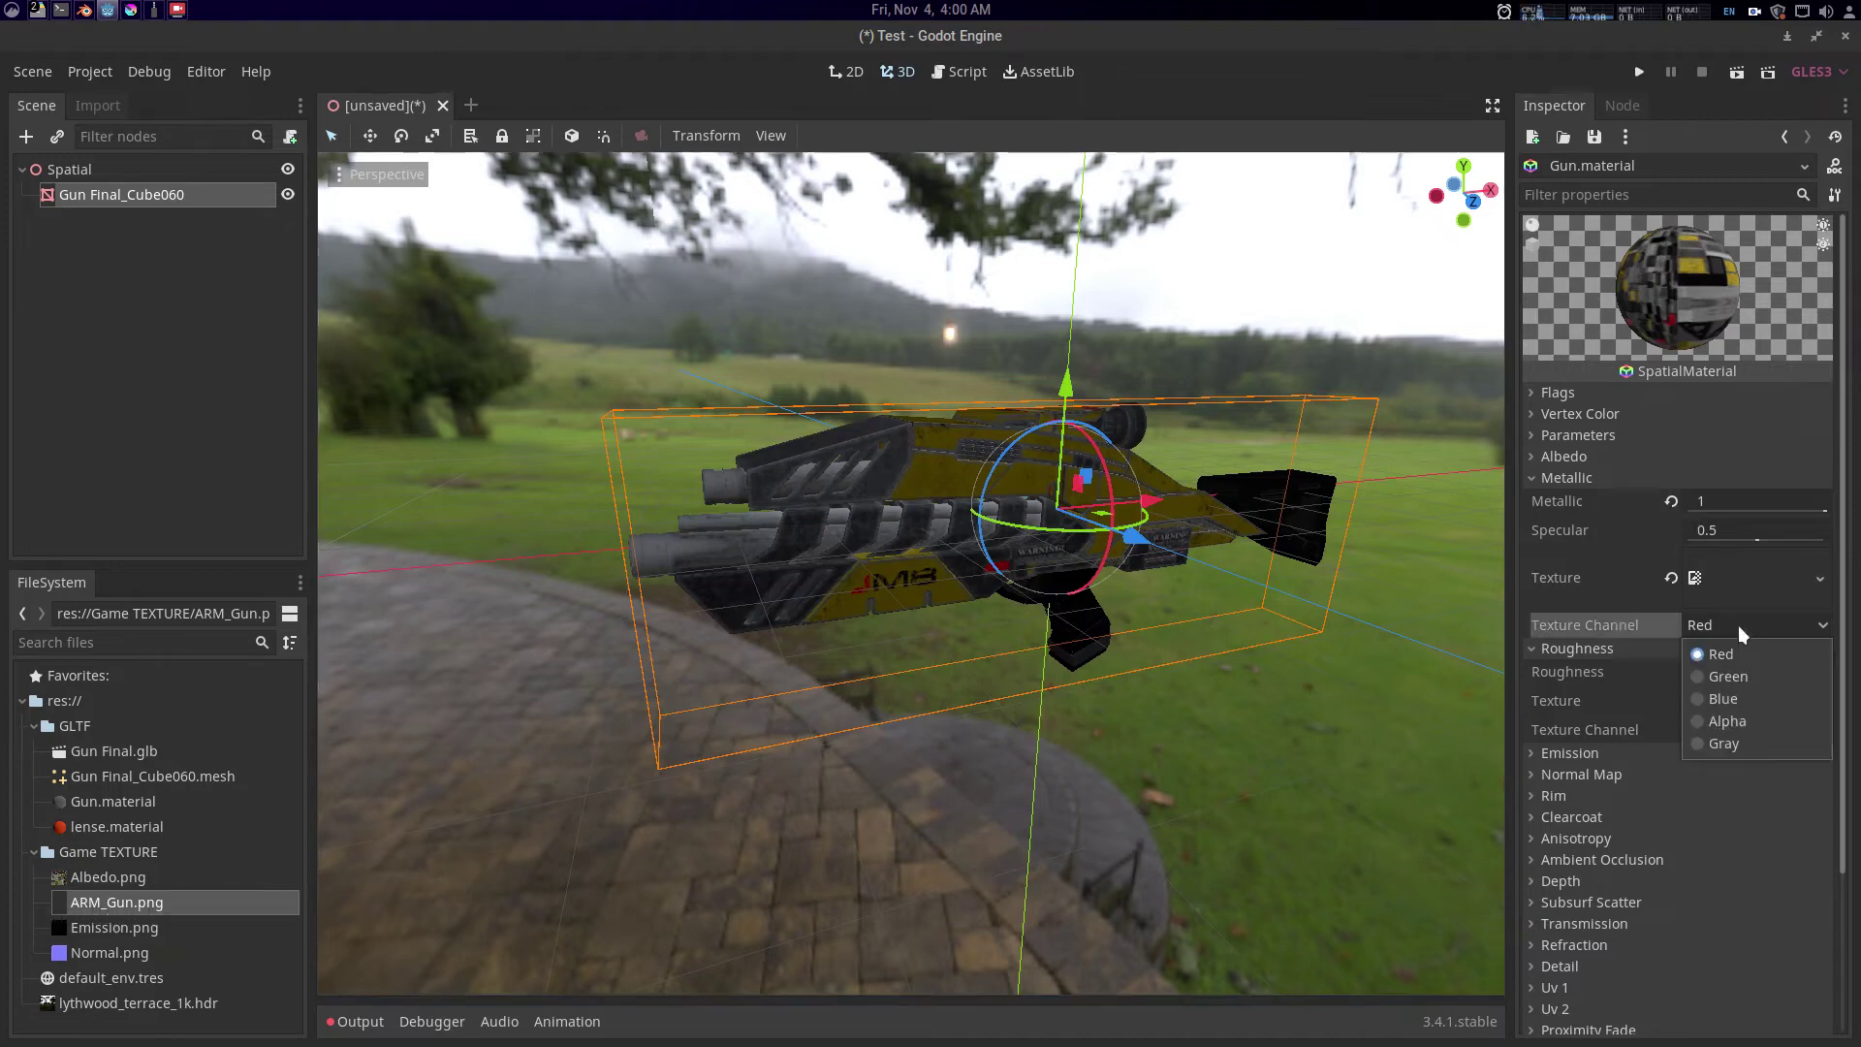
left_click(1735, 692)
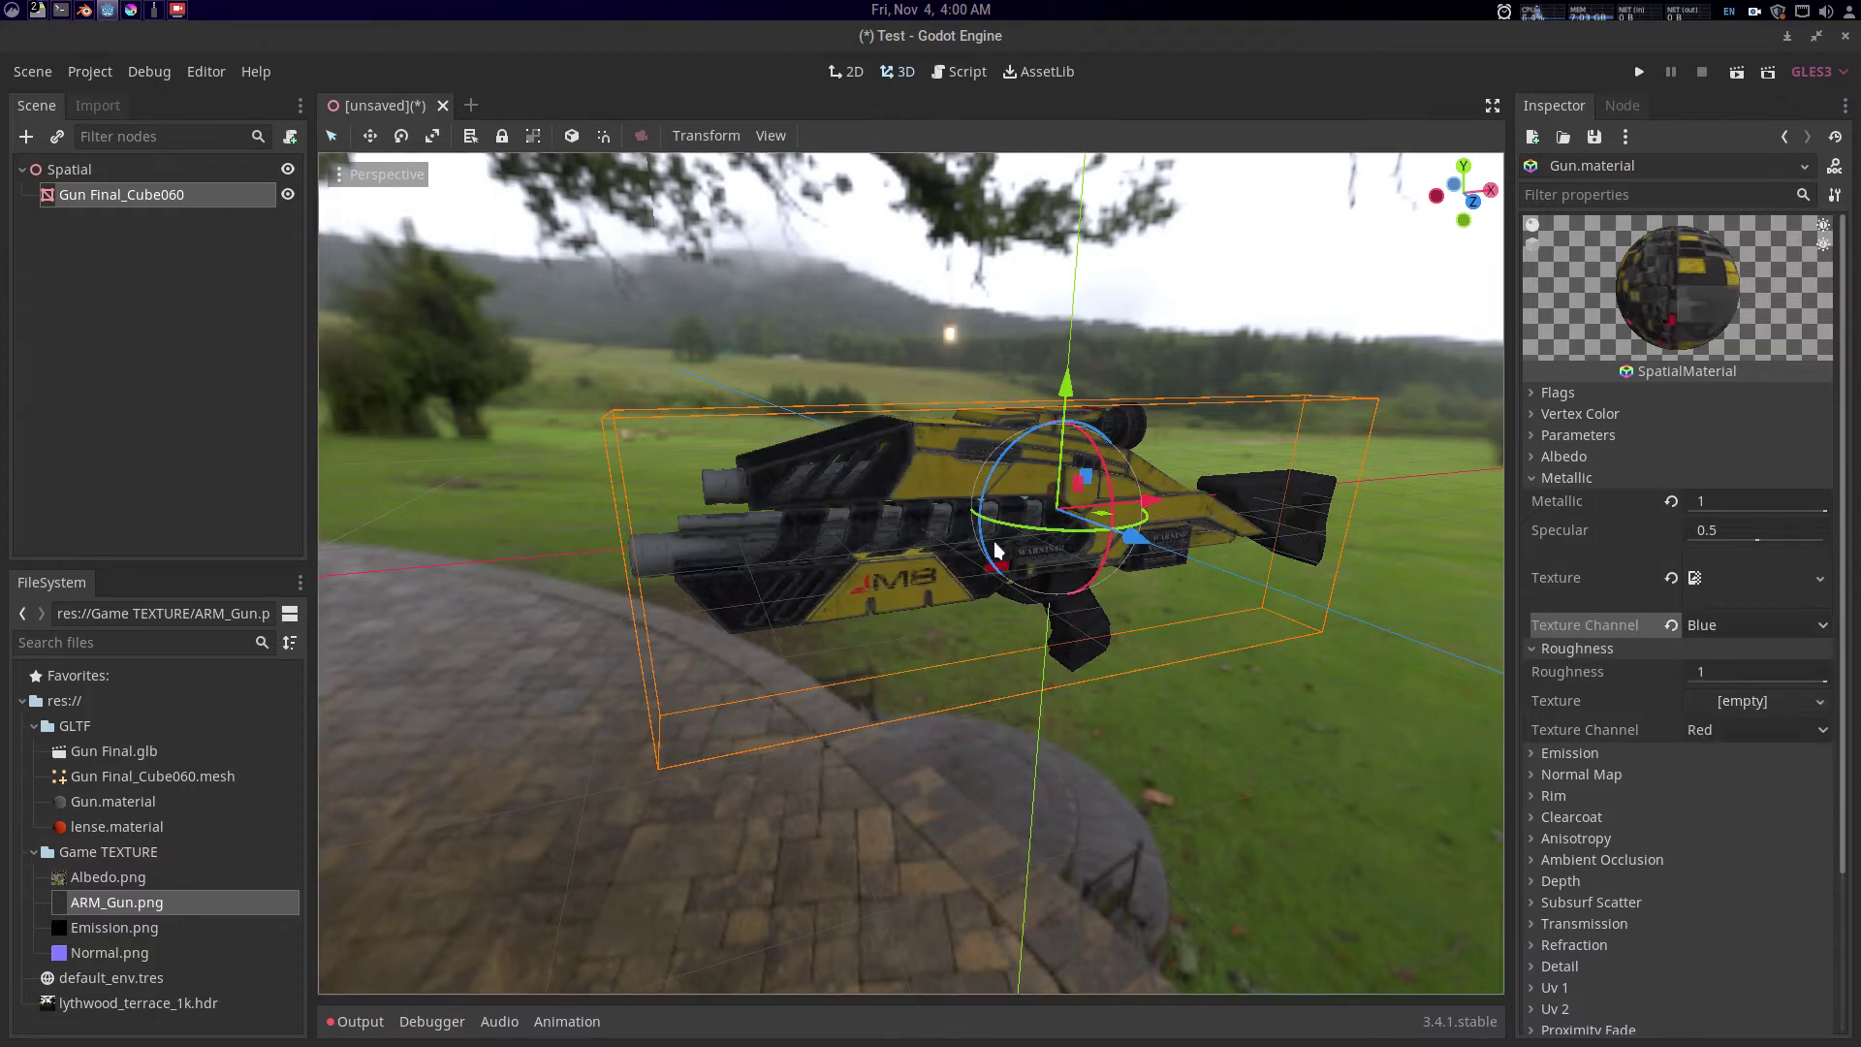
left_click_drag(997, 542, 1015, 560)
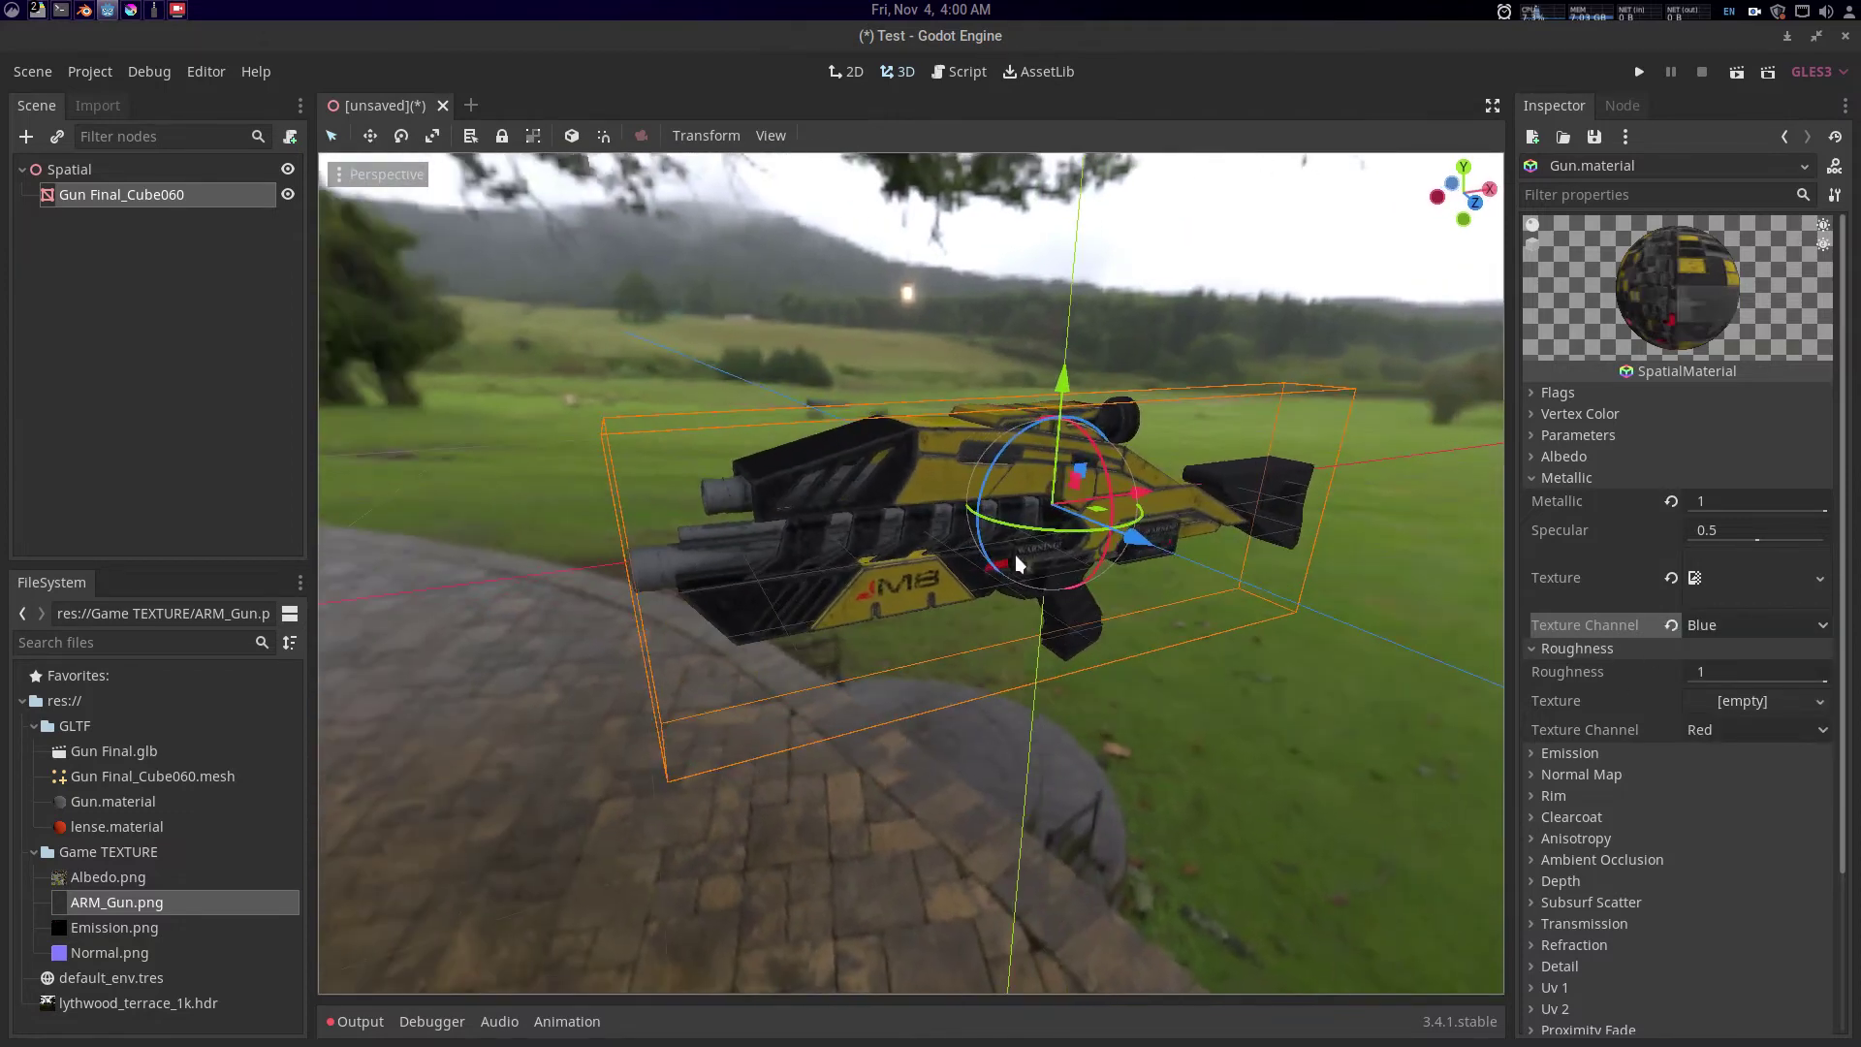
left_click(1567, 478)
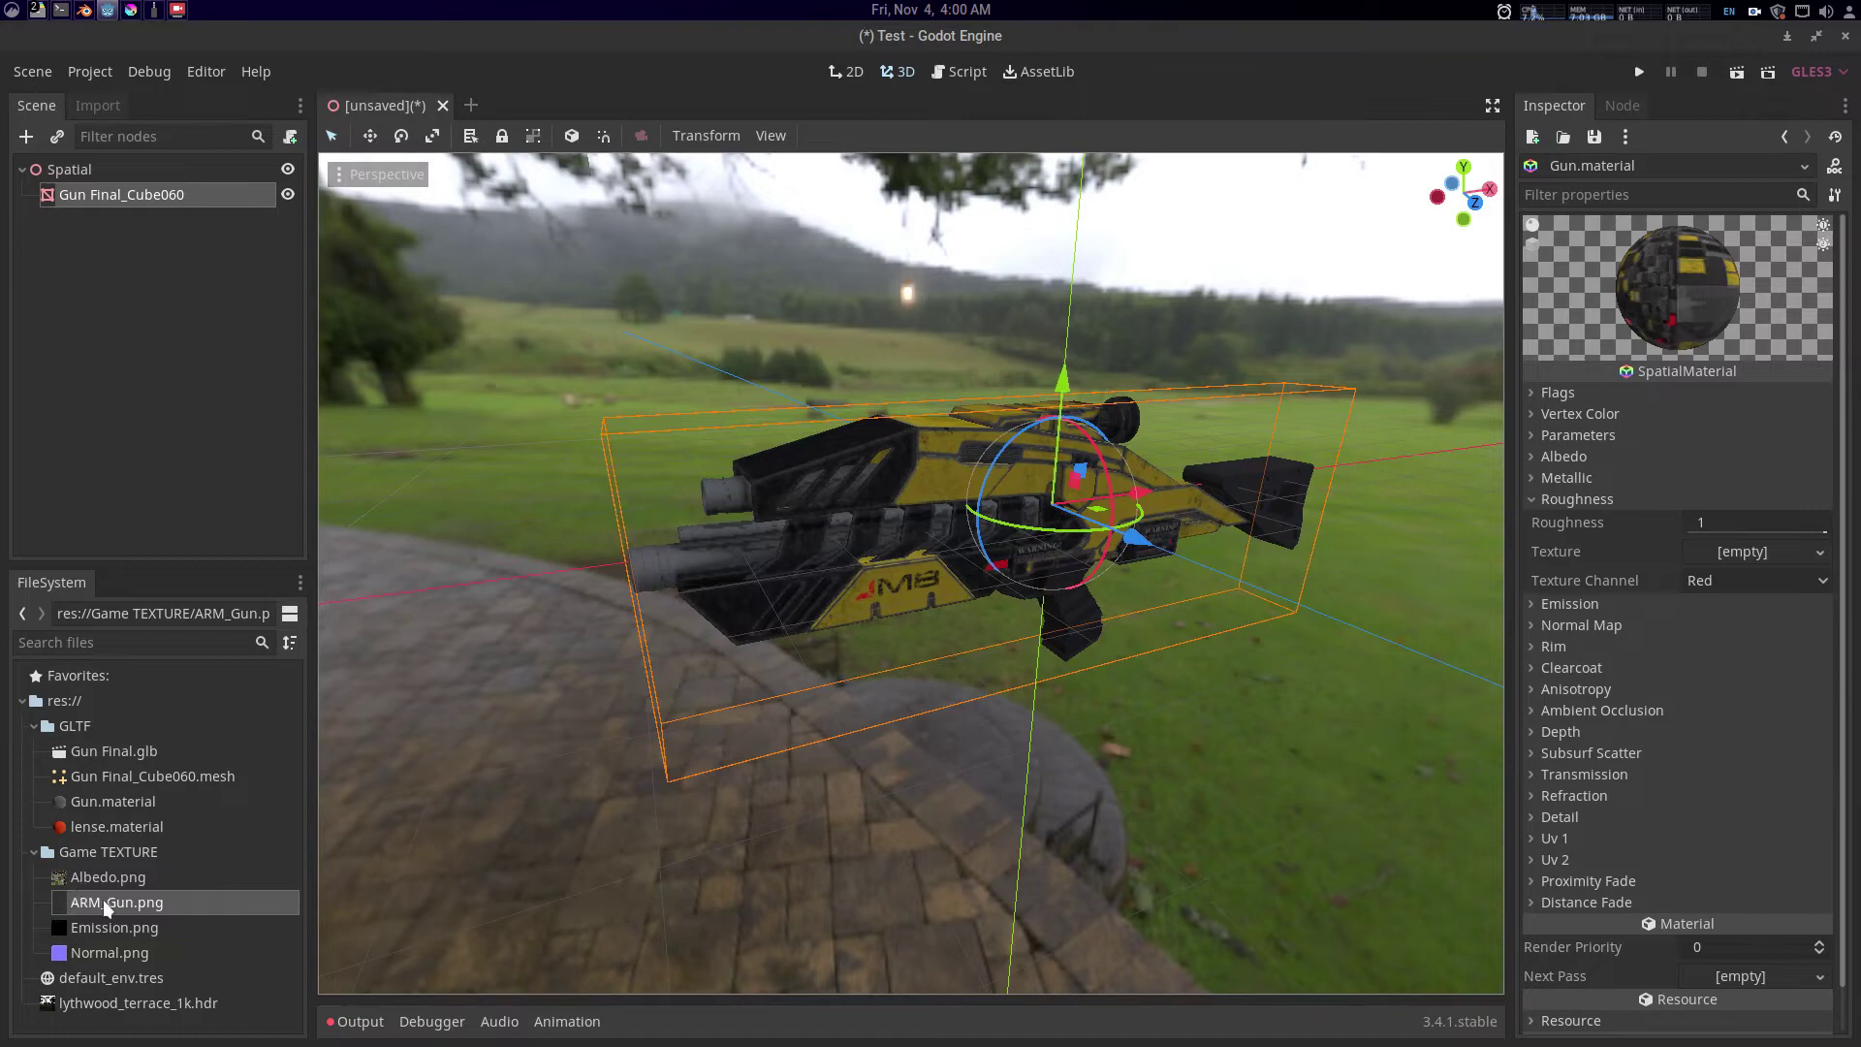
- Assign ARM_Gun.png as the roughness texture of Gun.material and set its texture channel to Green
left_click_drag(103, 899, 1756, 552)
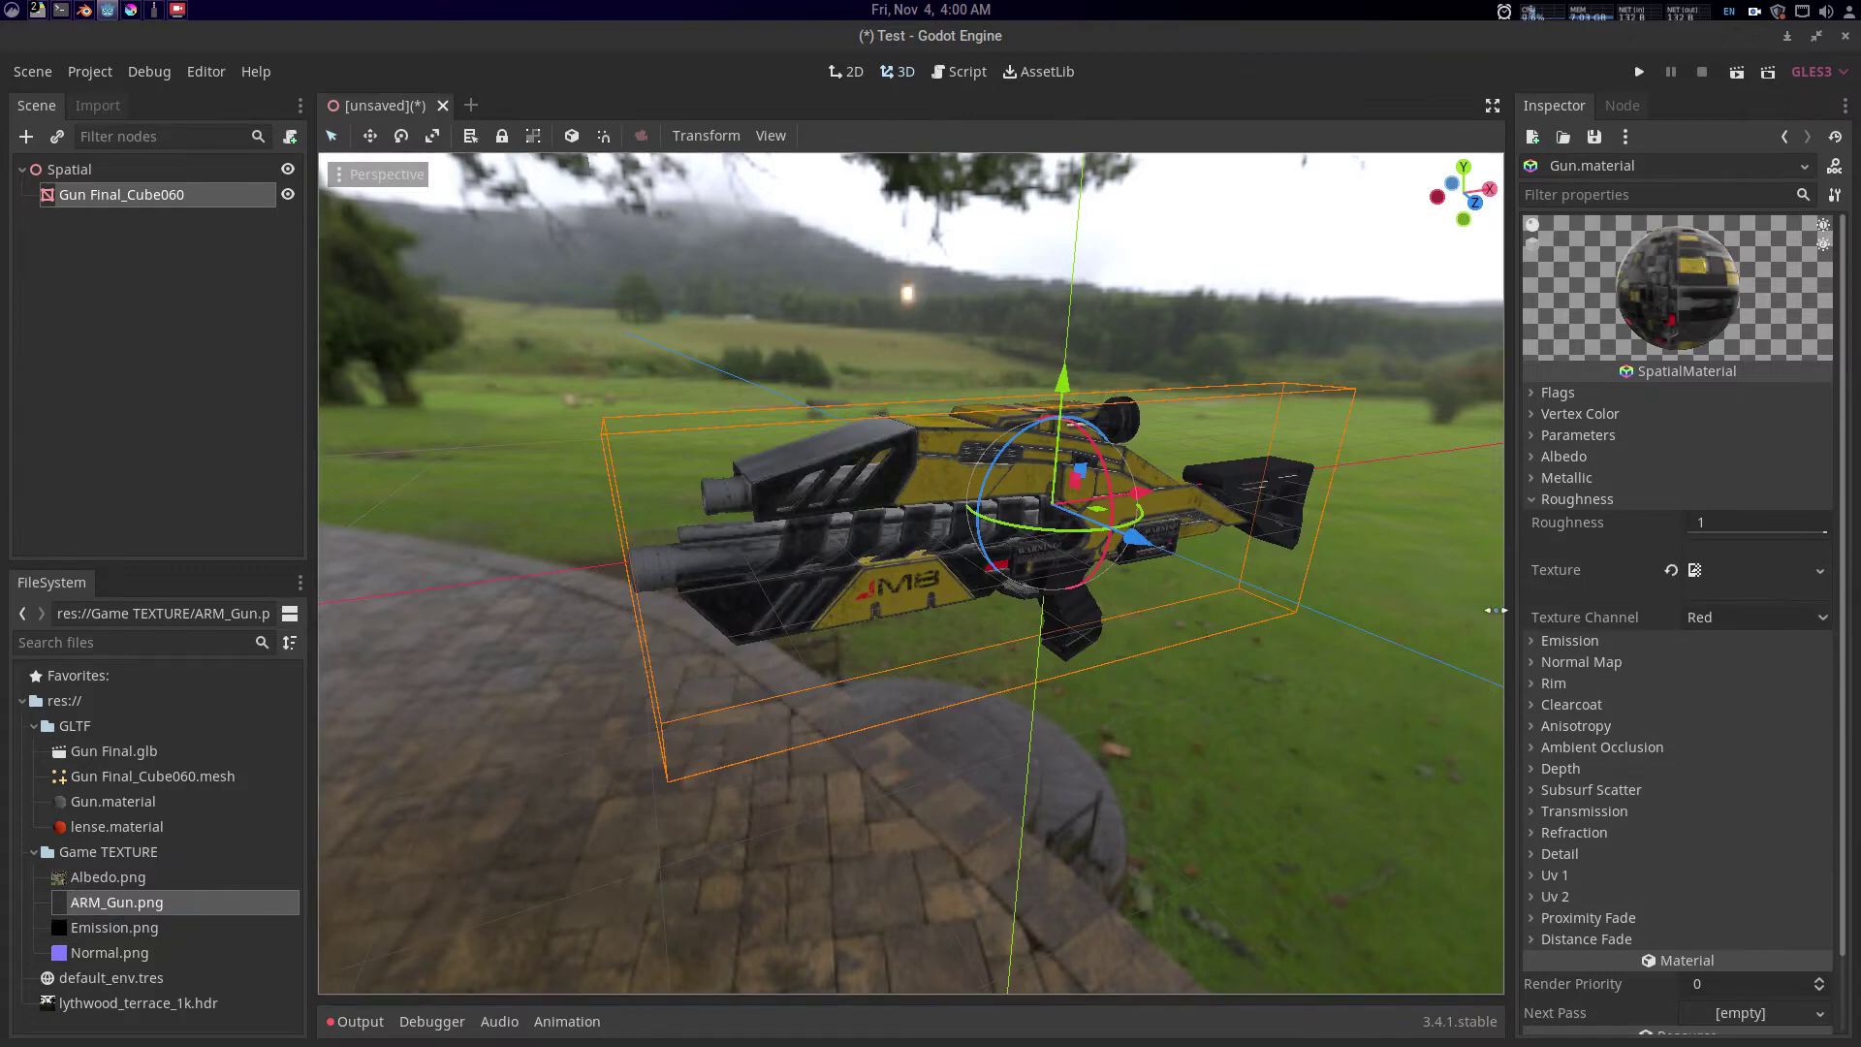
left_click_drag(958, 506, 966, 509)
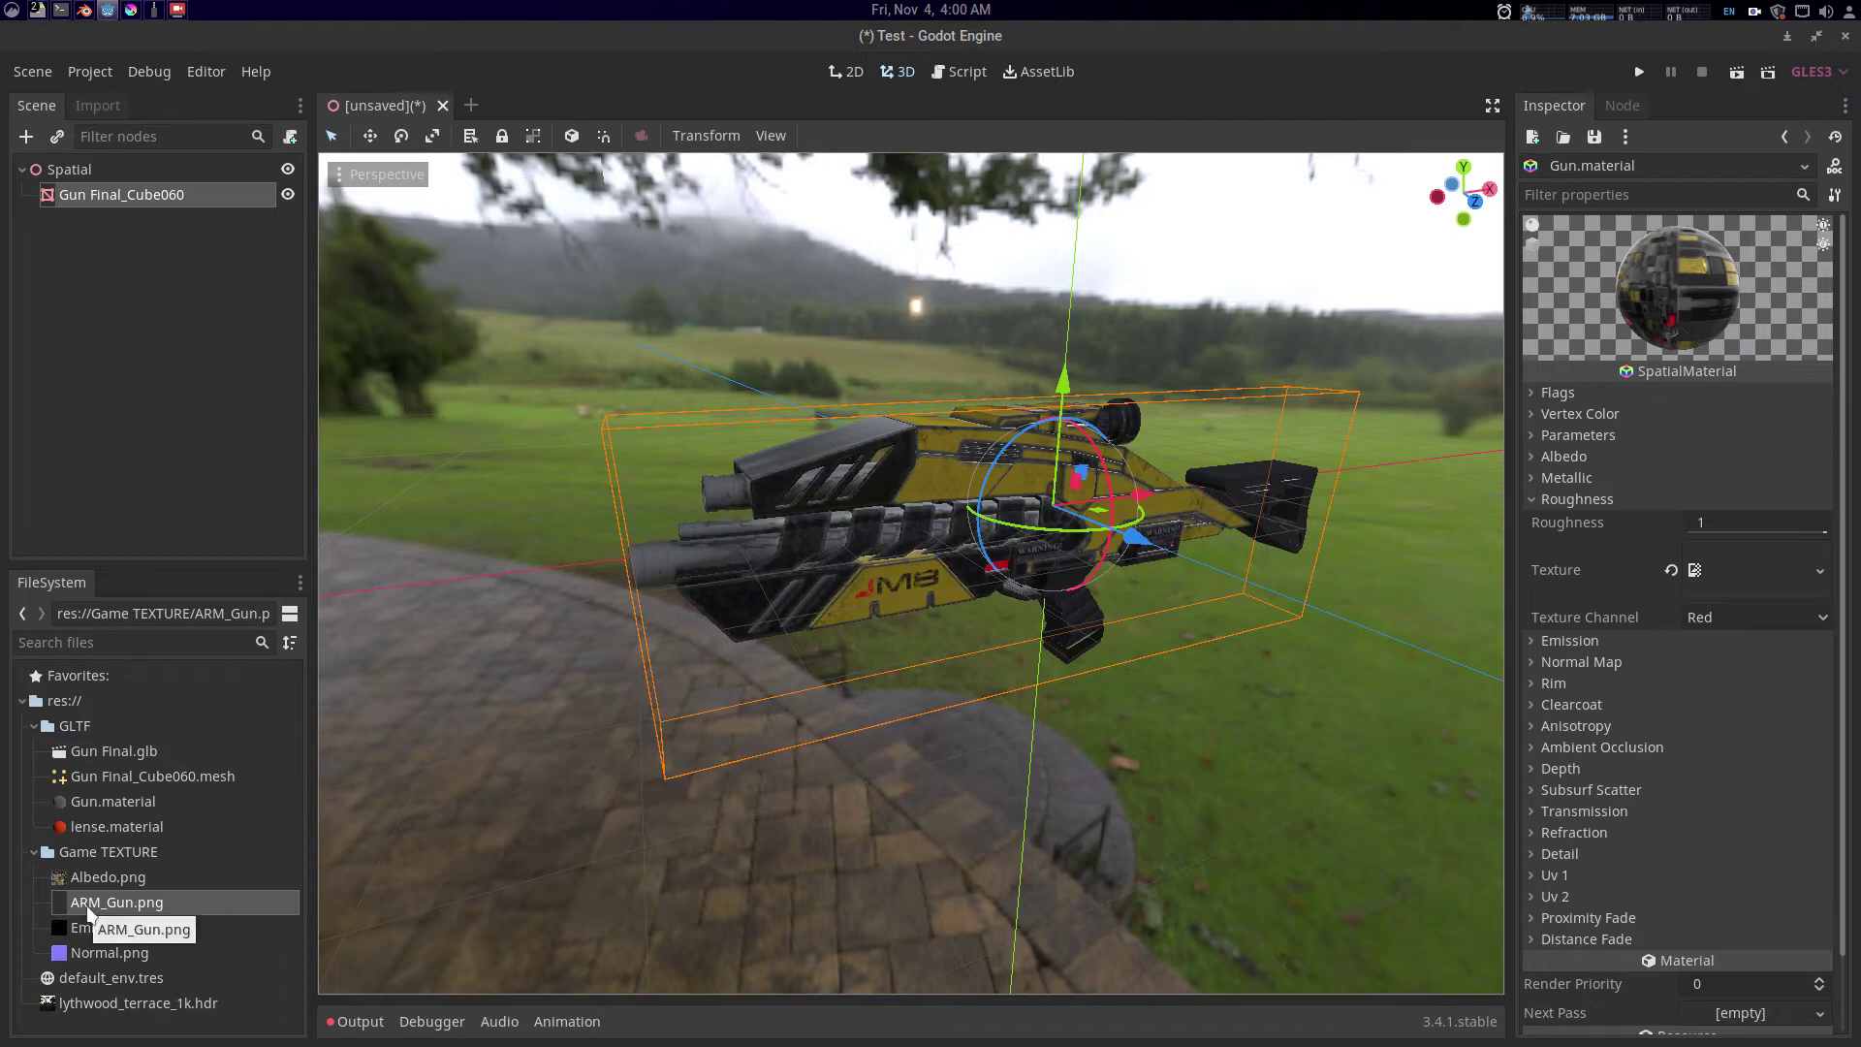
left_click(1735, 618)
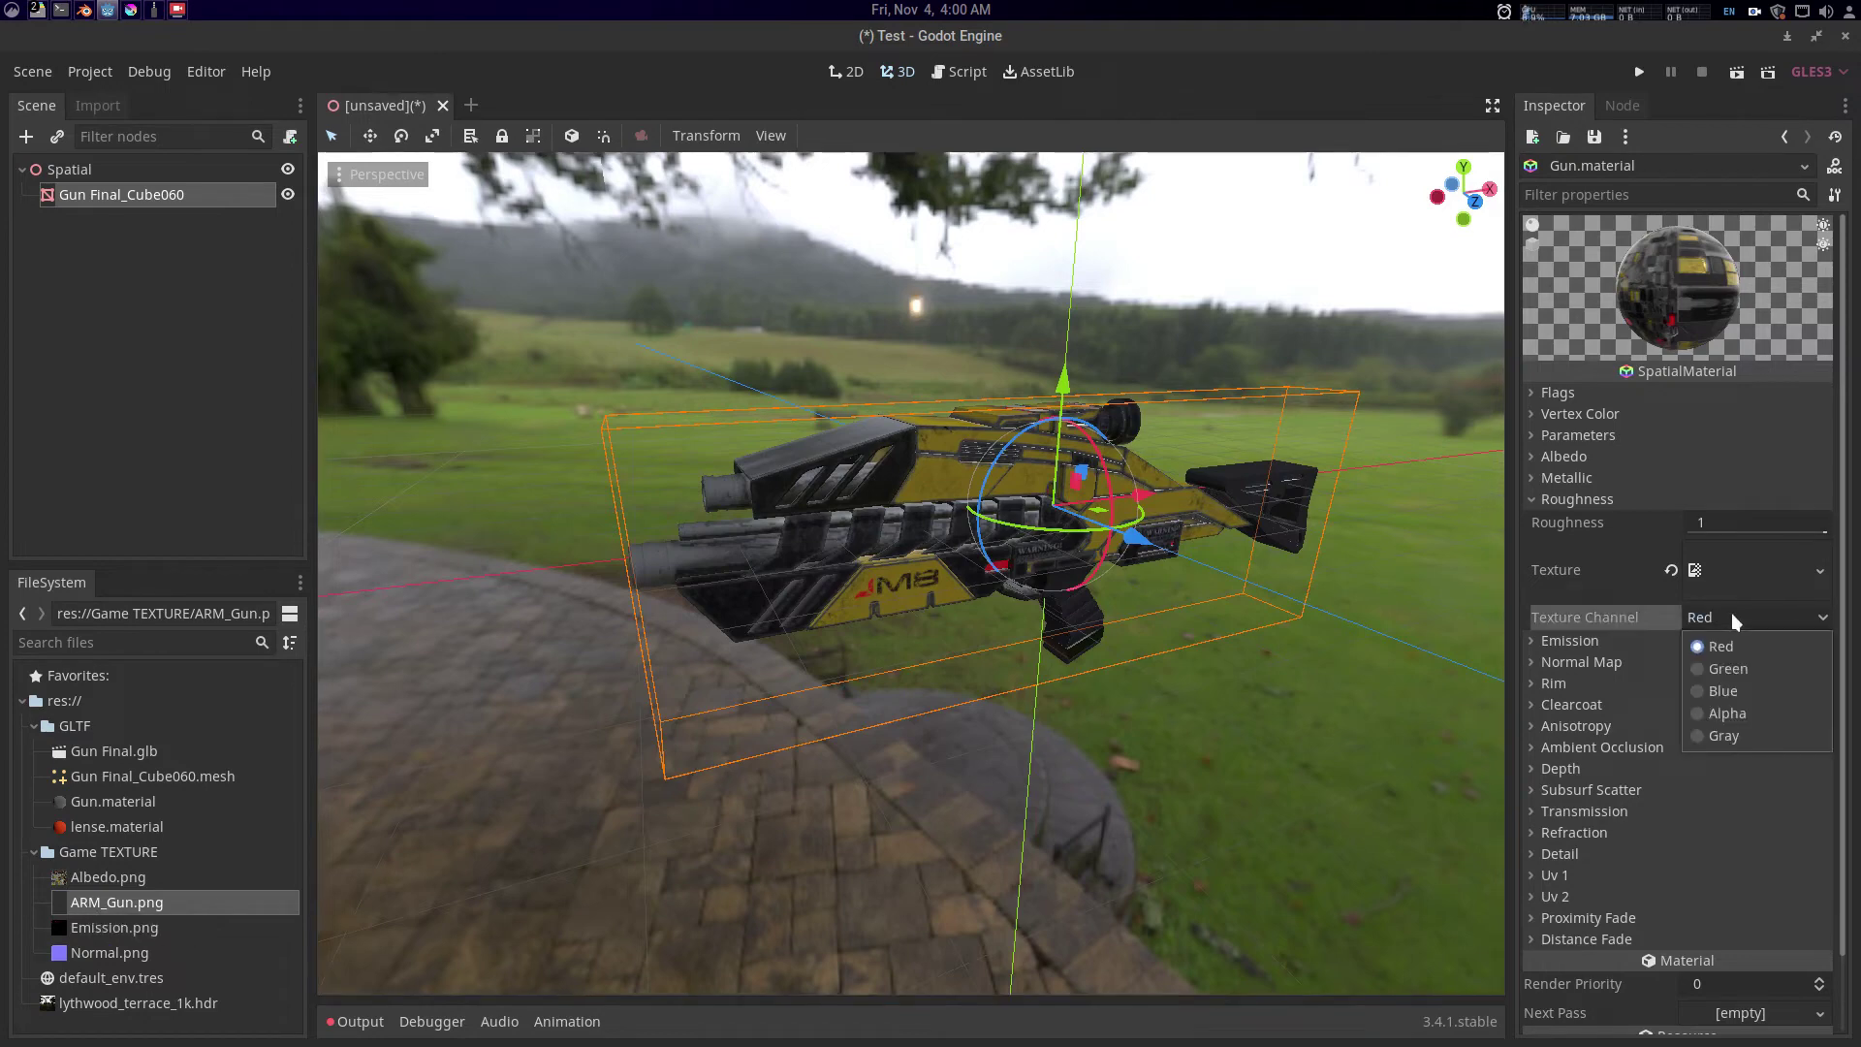
left_click(1729, 671)
left_click_drag(1433, 618, 1422, 620)
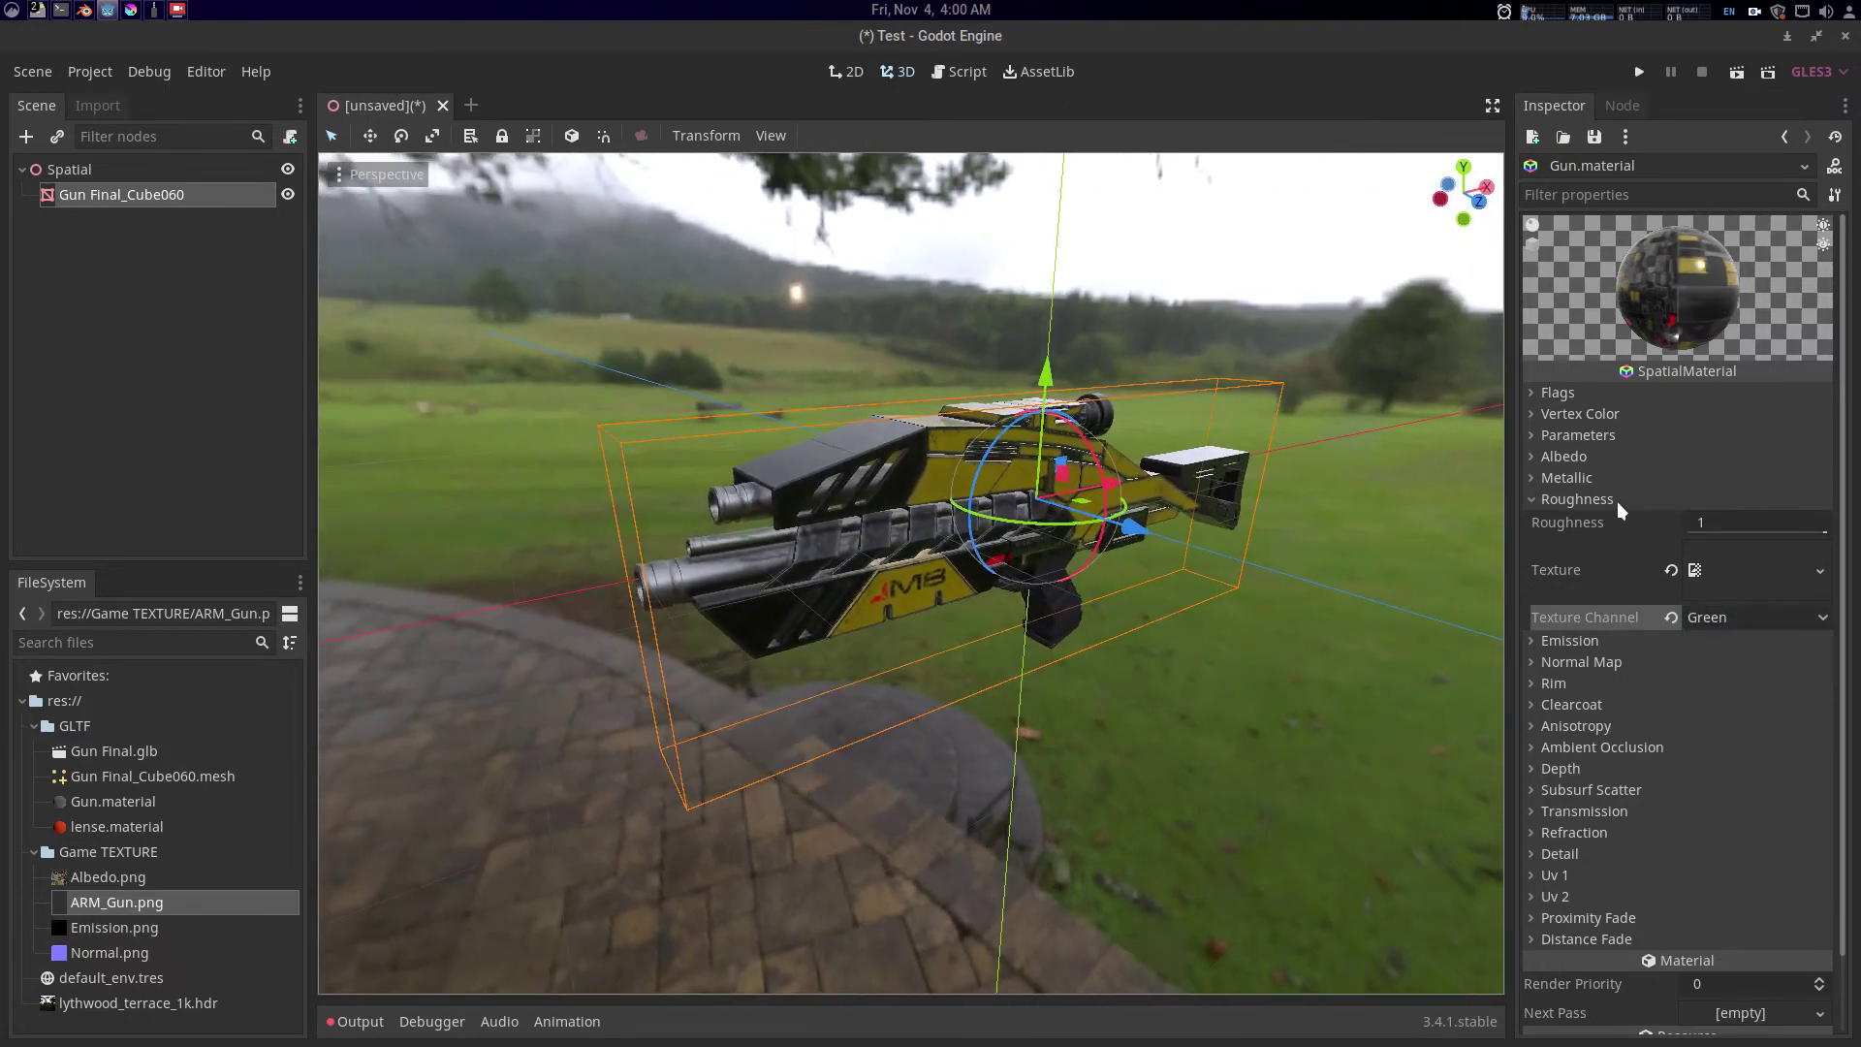
left_click(1592, 498)
- Enable emission on Gun.material and assign Emission.png as the emission texture
left_click(1570, 520)
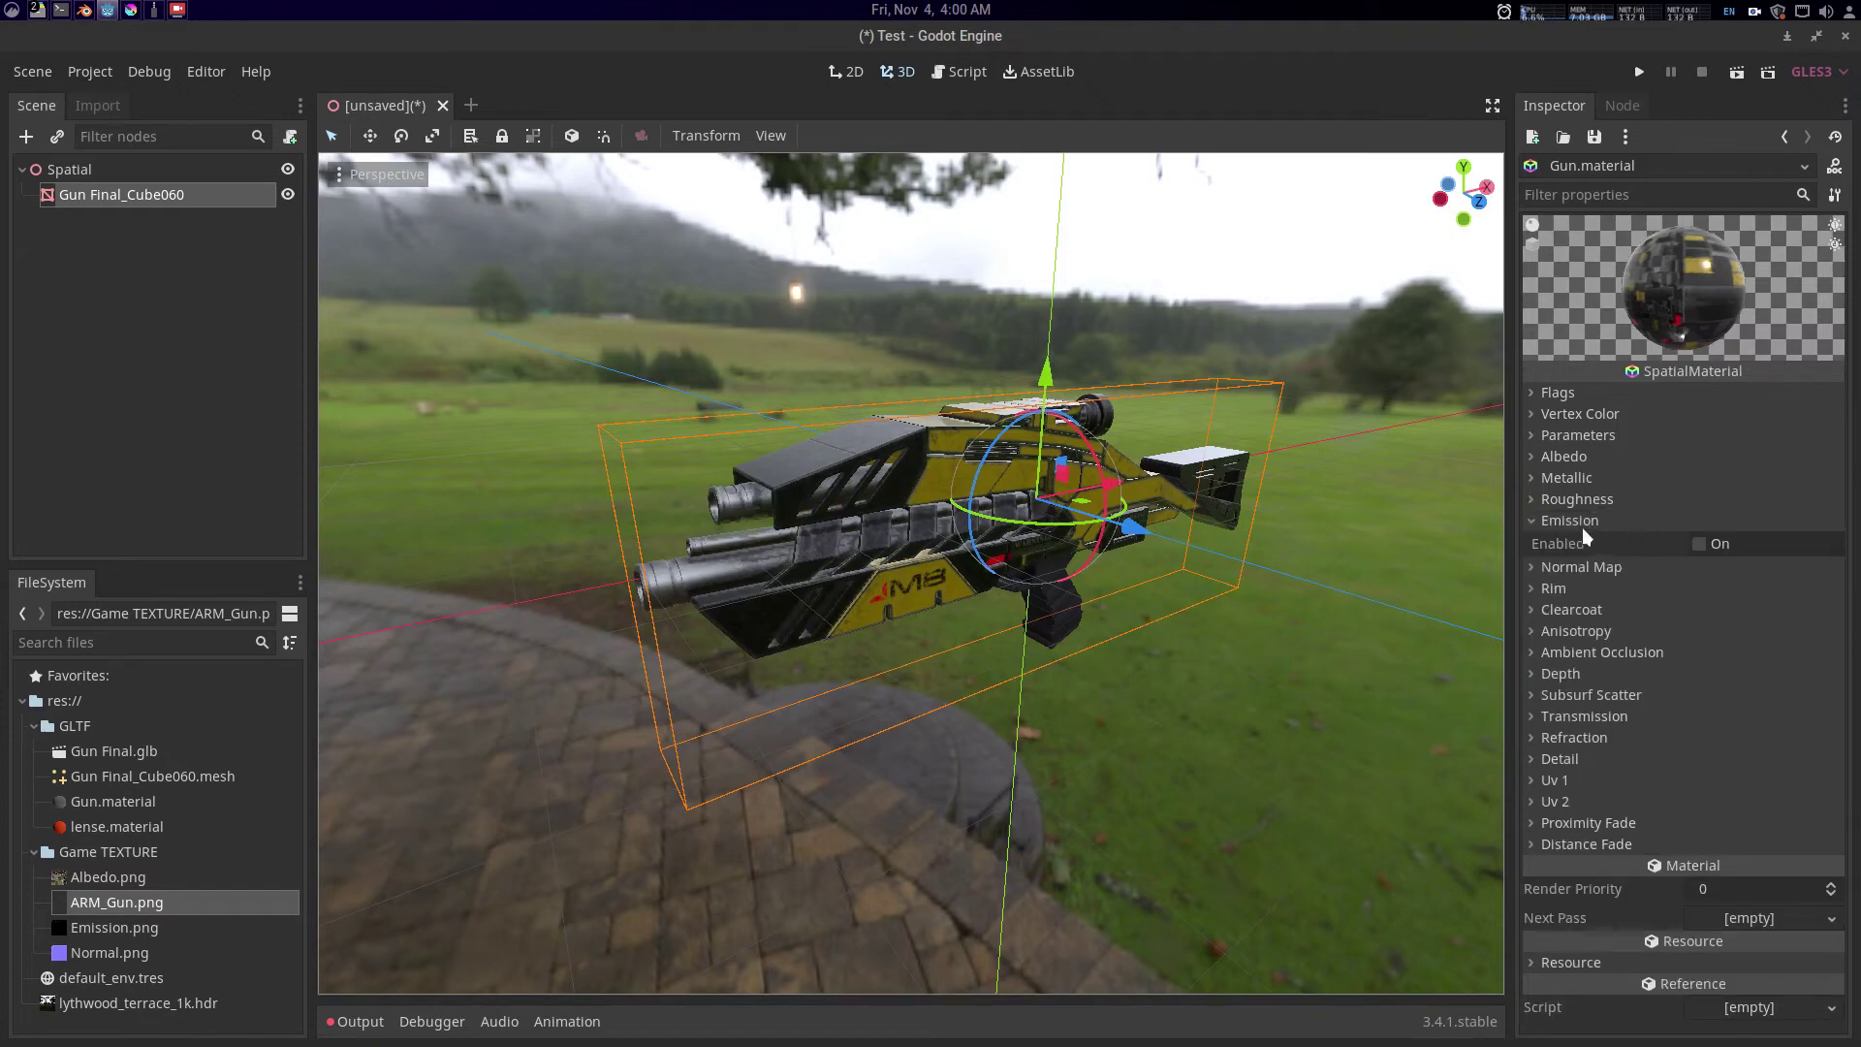
left_click(1696, 543)
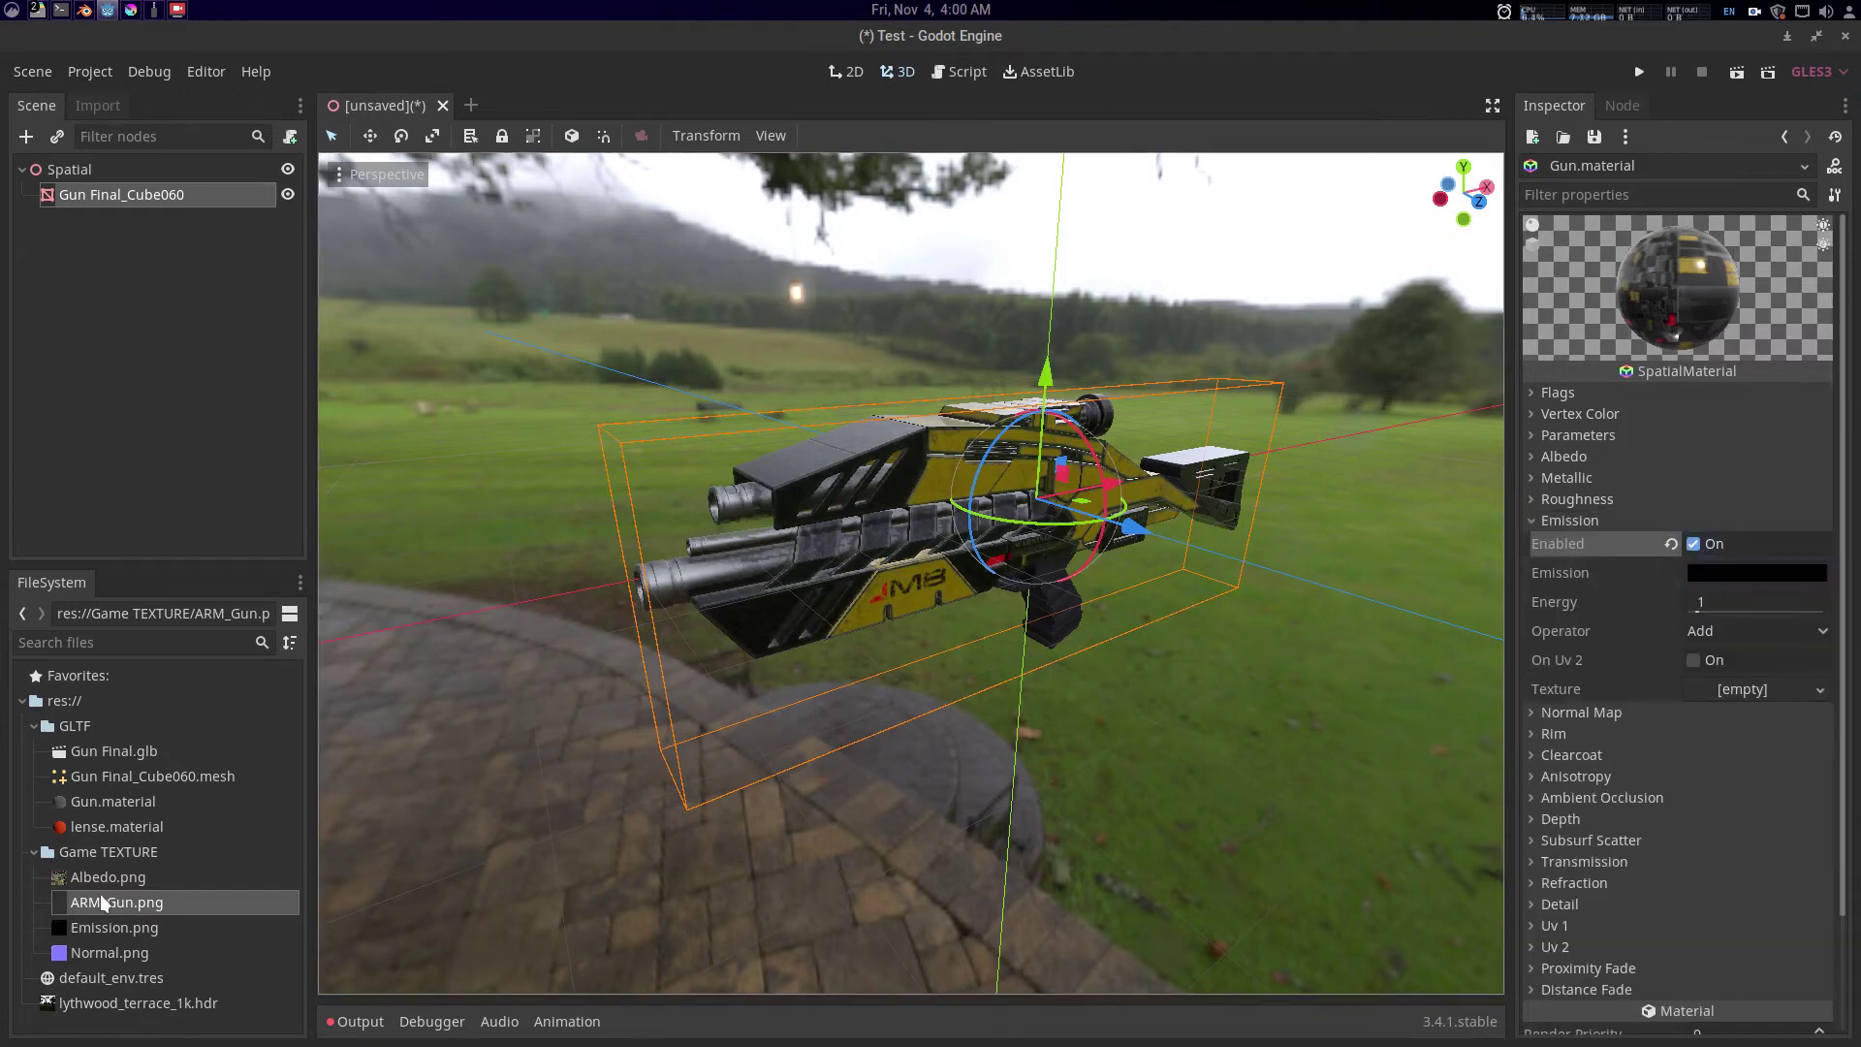
left_click_drag(107, 931, 1765, 694)
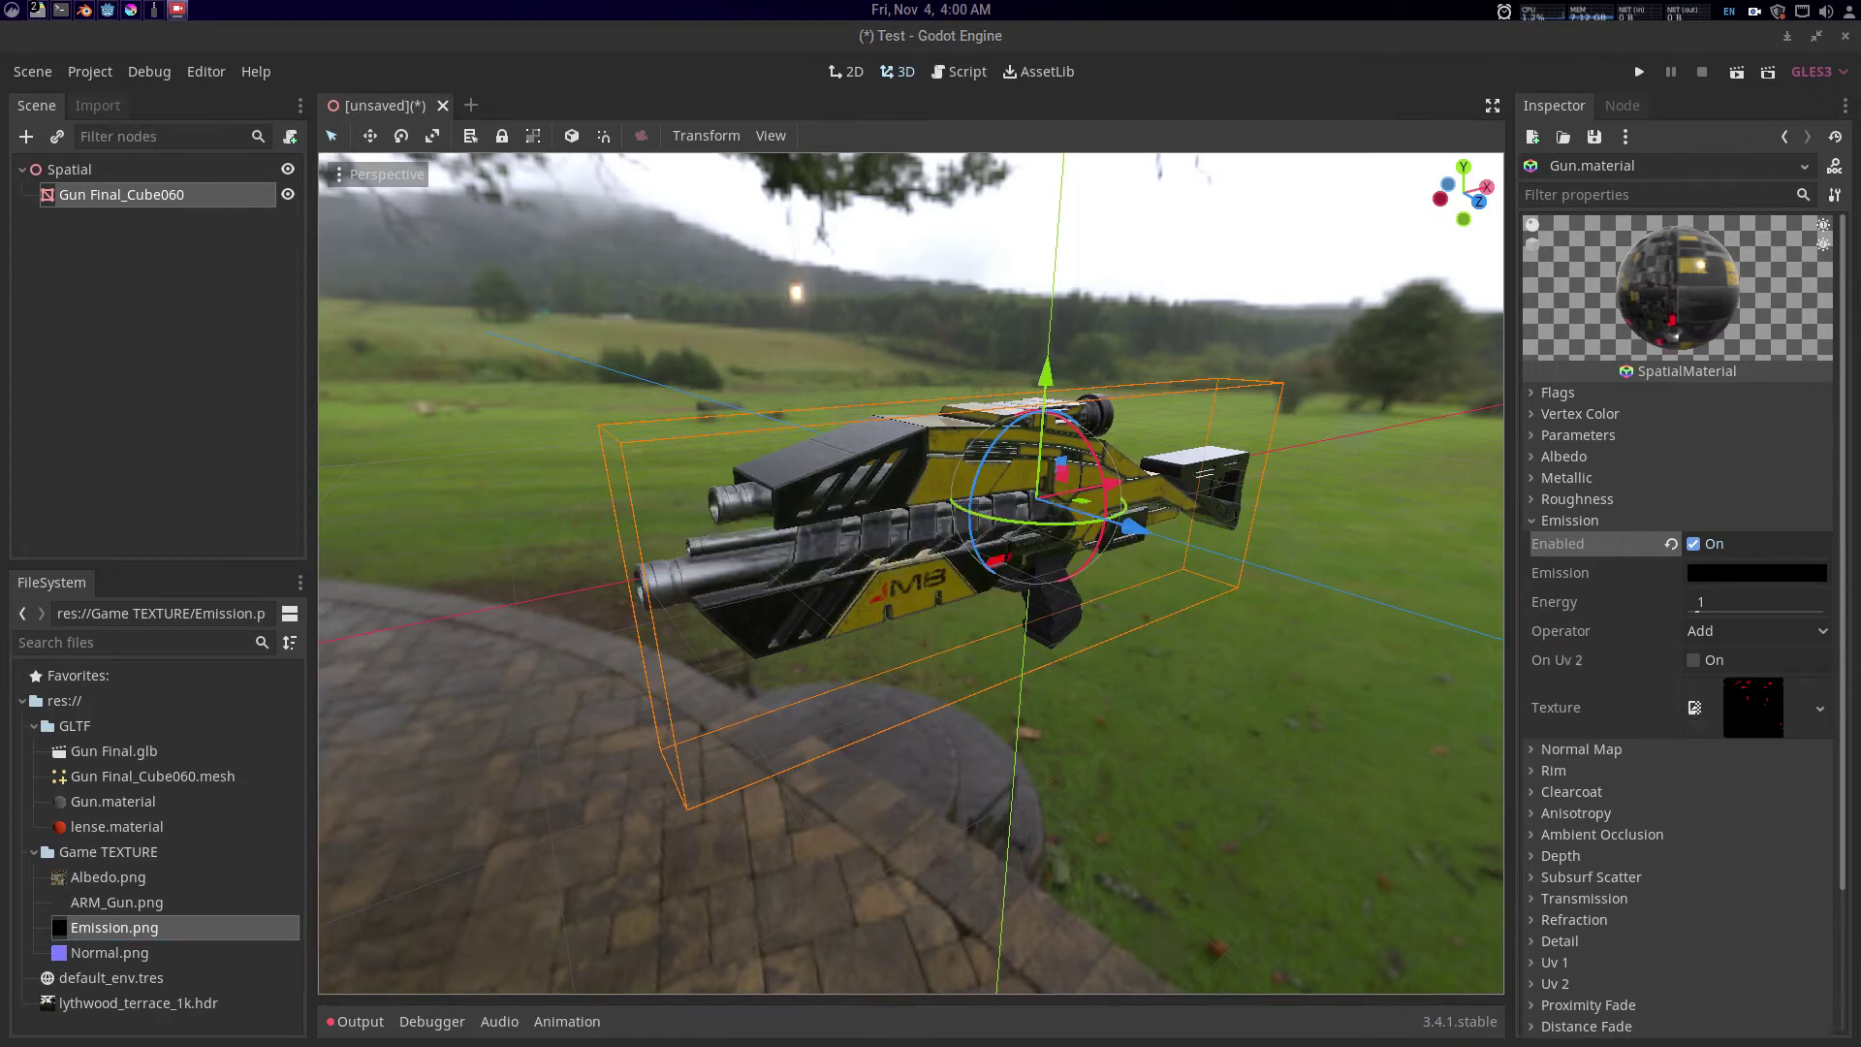
left_click(1549, 522)
- Enable the normal map on Gun.material and assign Normal.png as its texture
left_click(1571, 543)
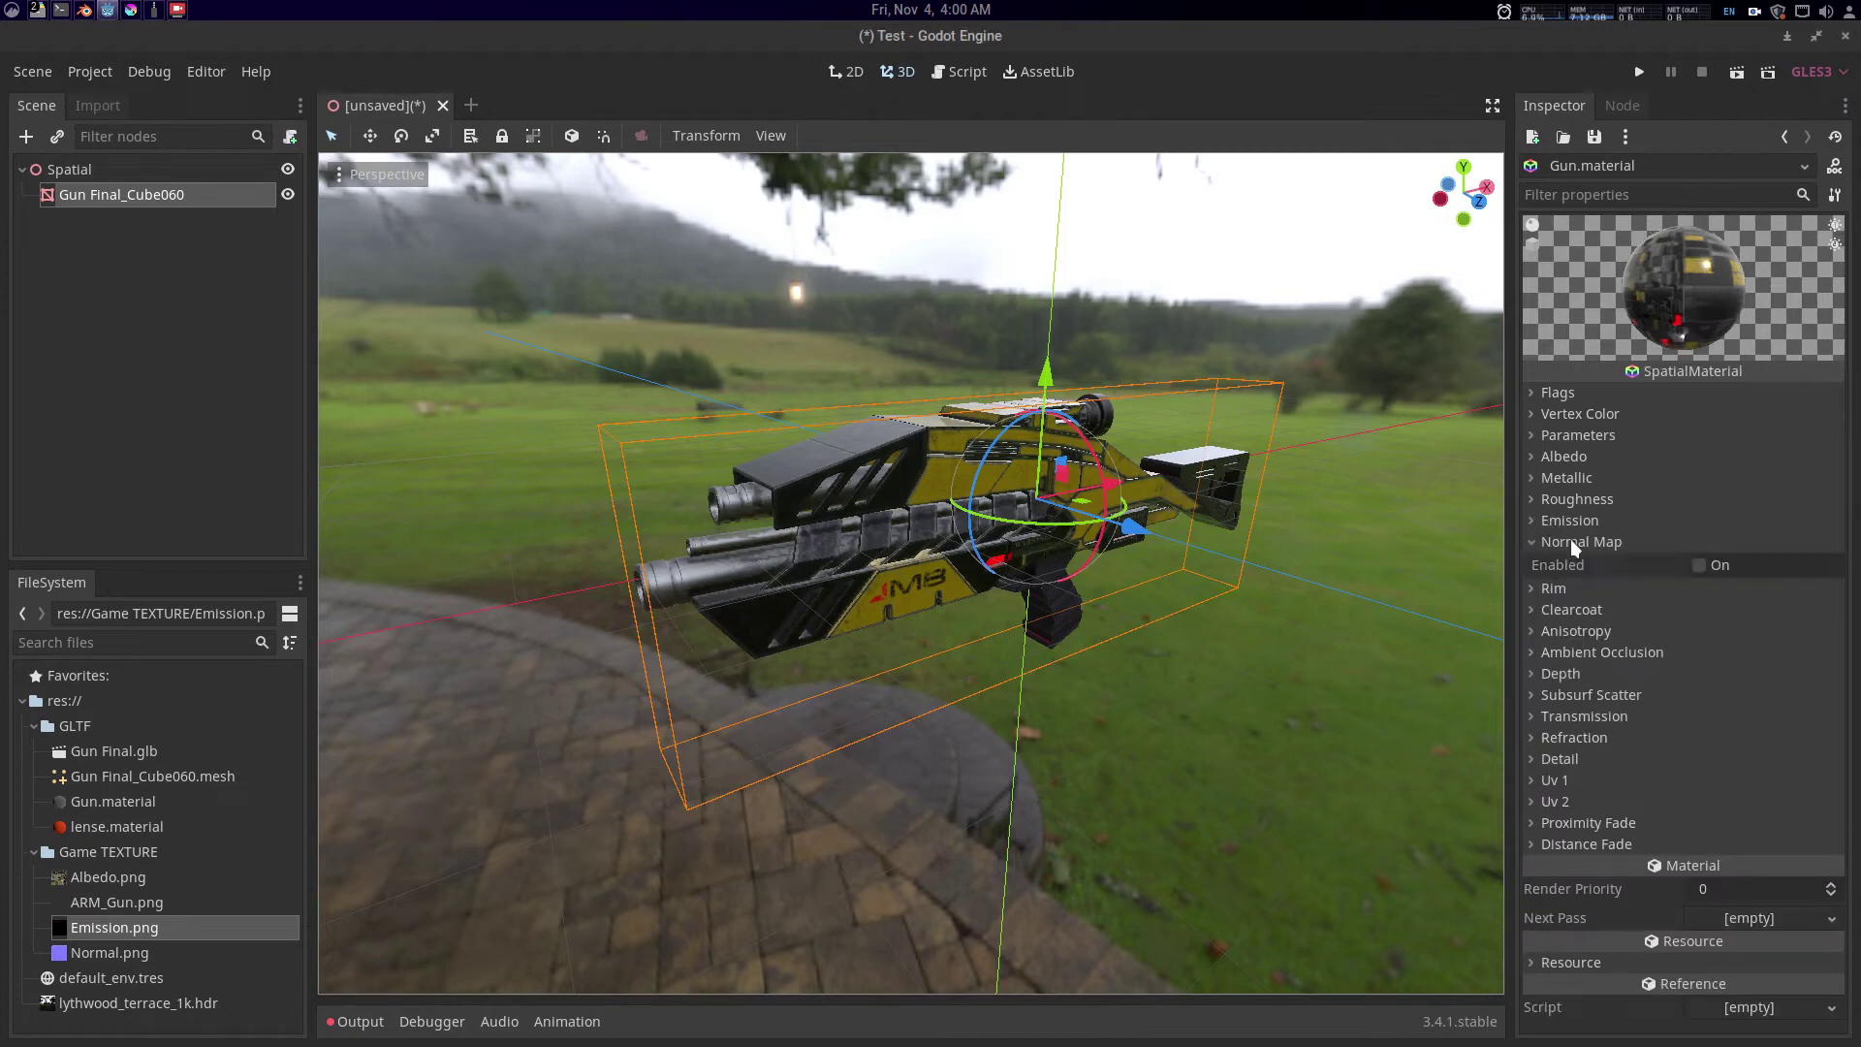
left_click(1699, 567)
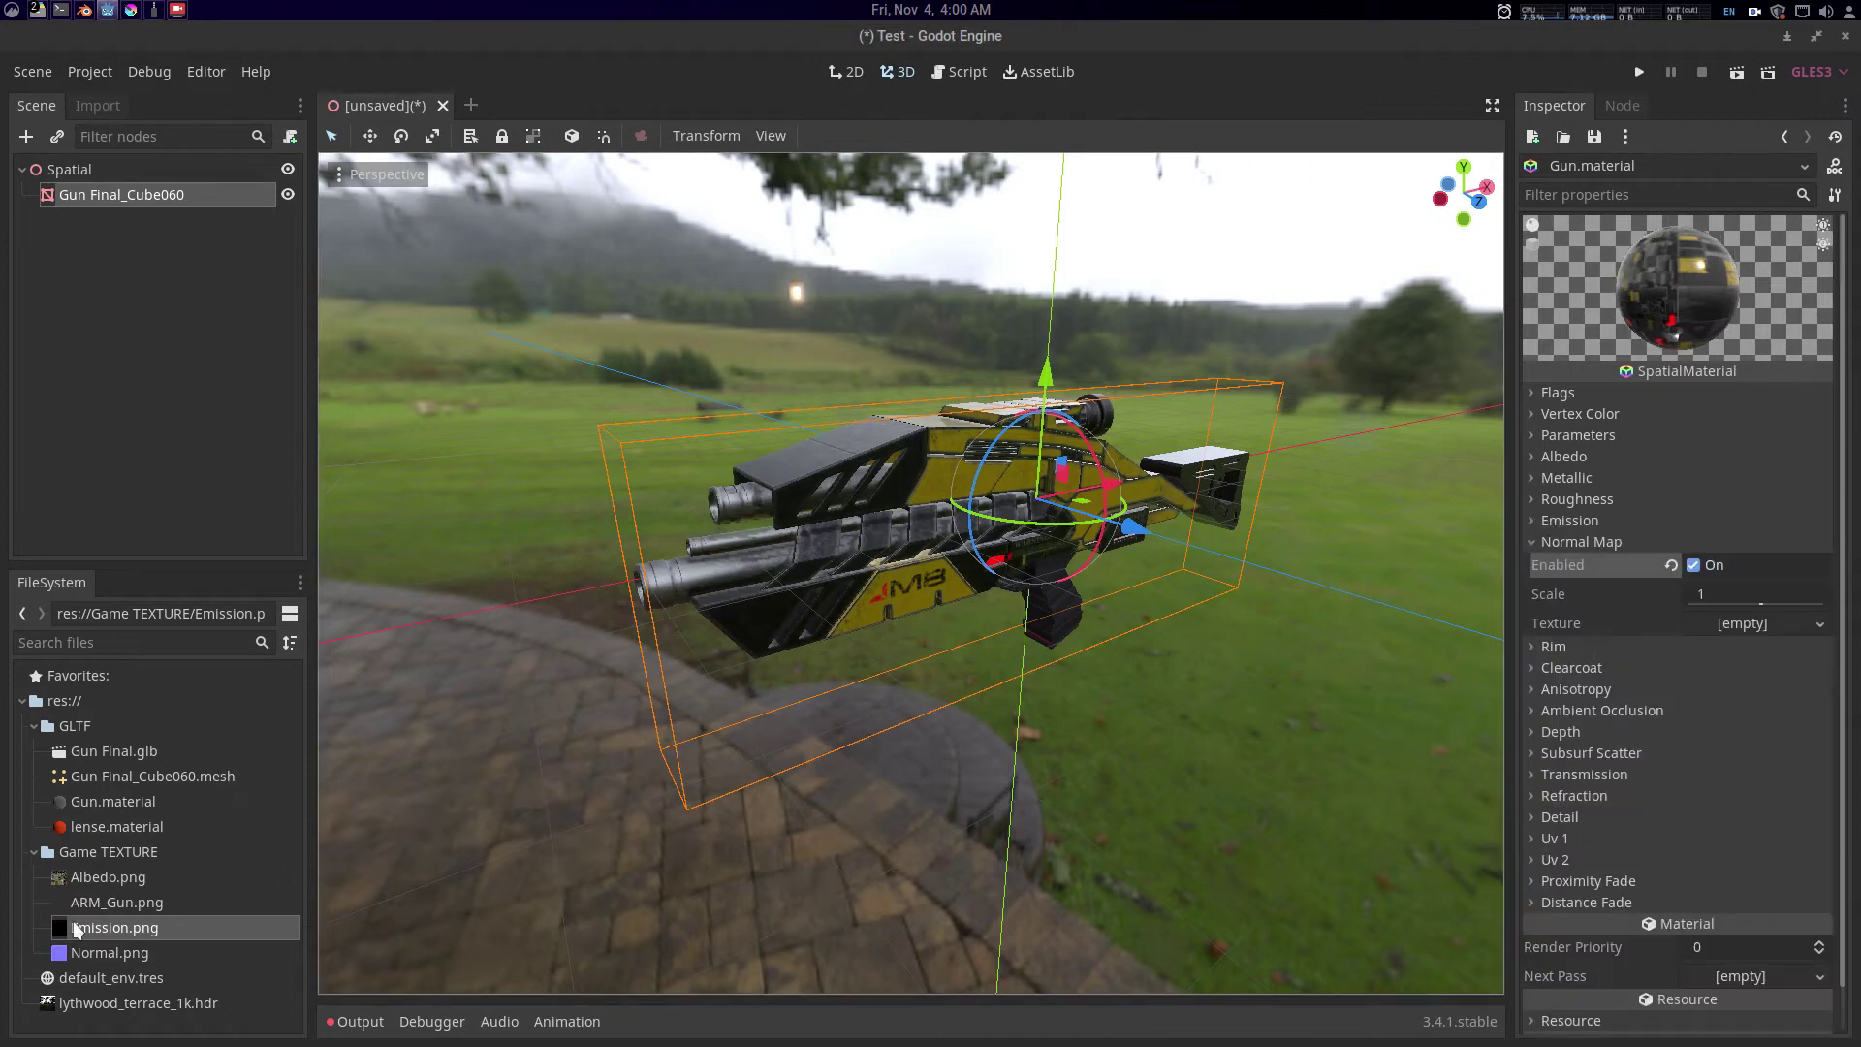
left_click(110, 954)
left_click_drag(128, 955, 1754, 632)
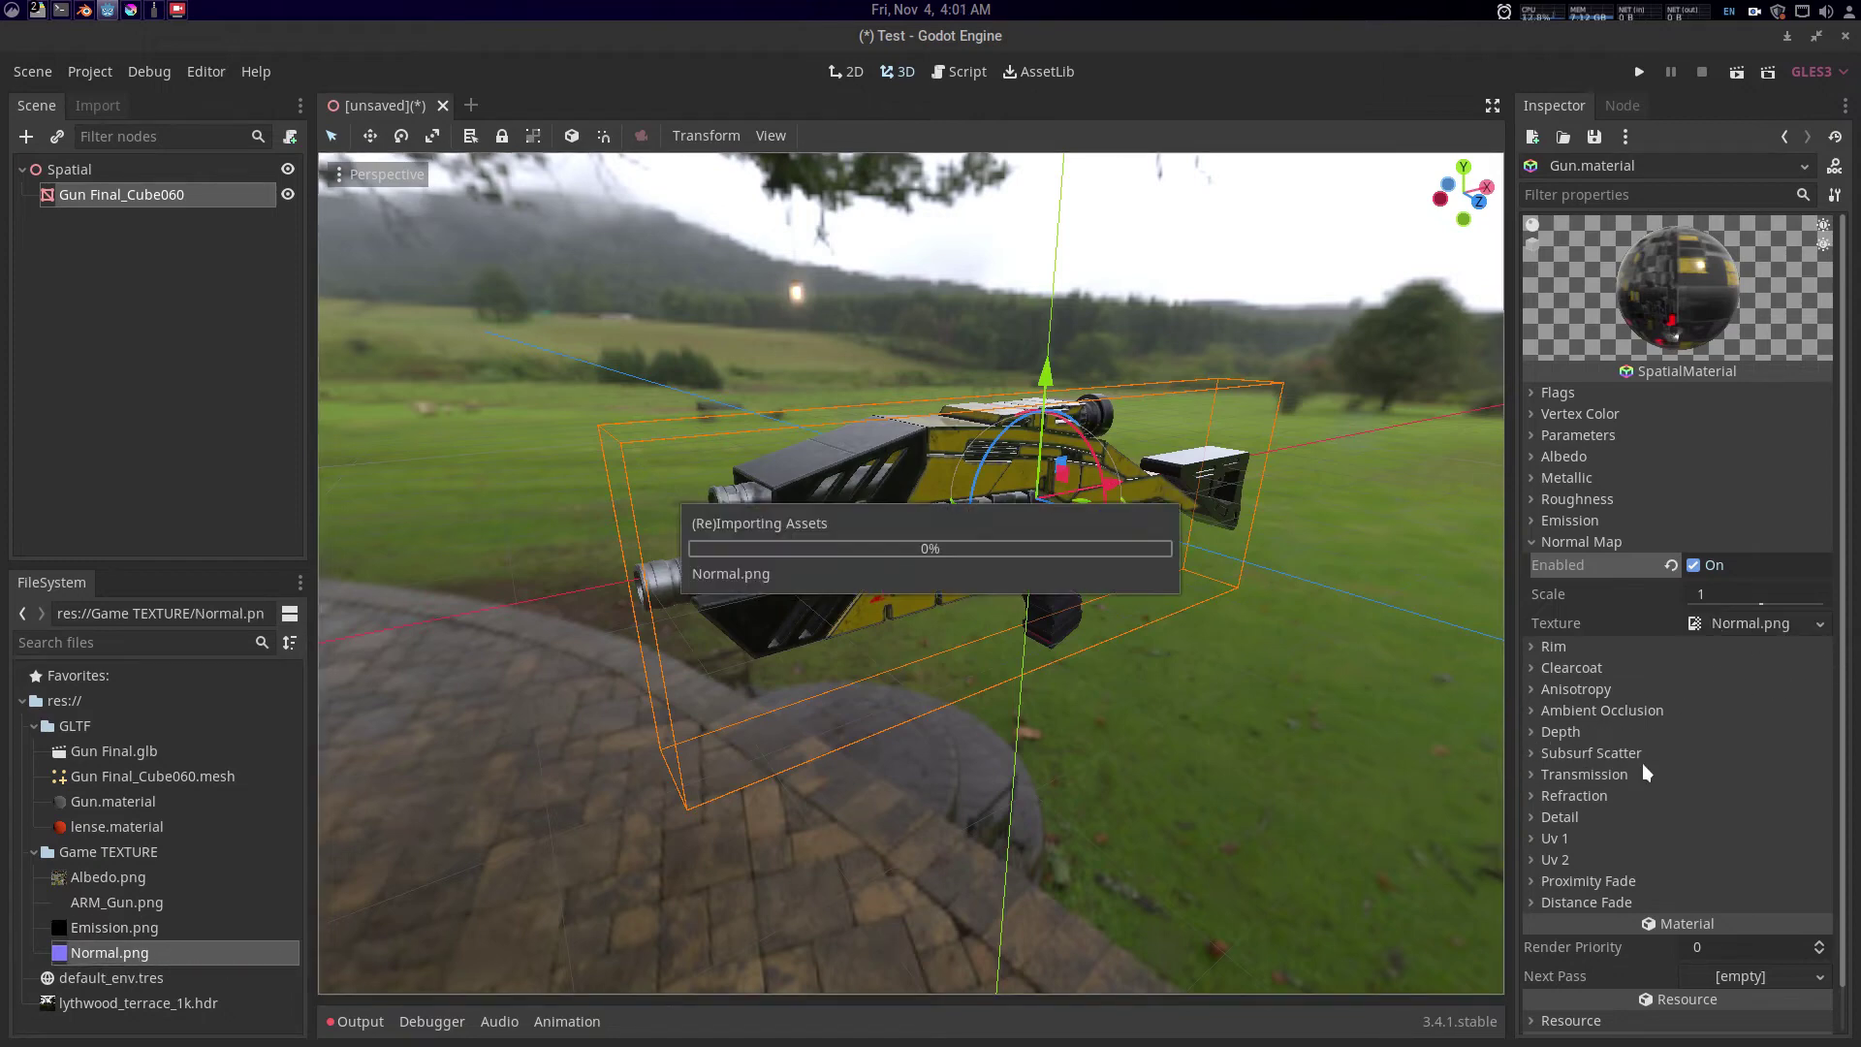
left_click(1580, 540)
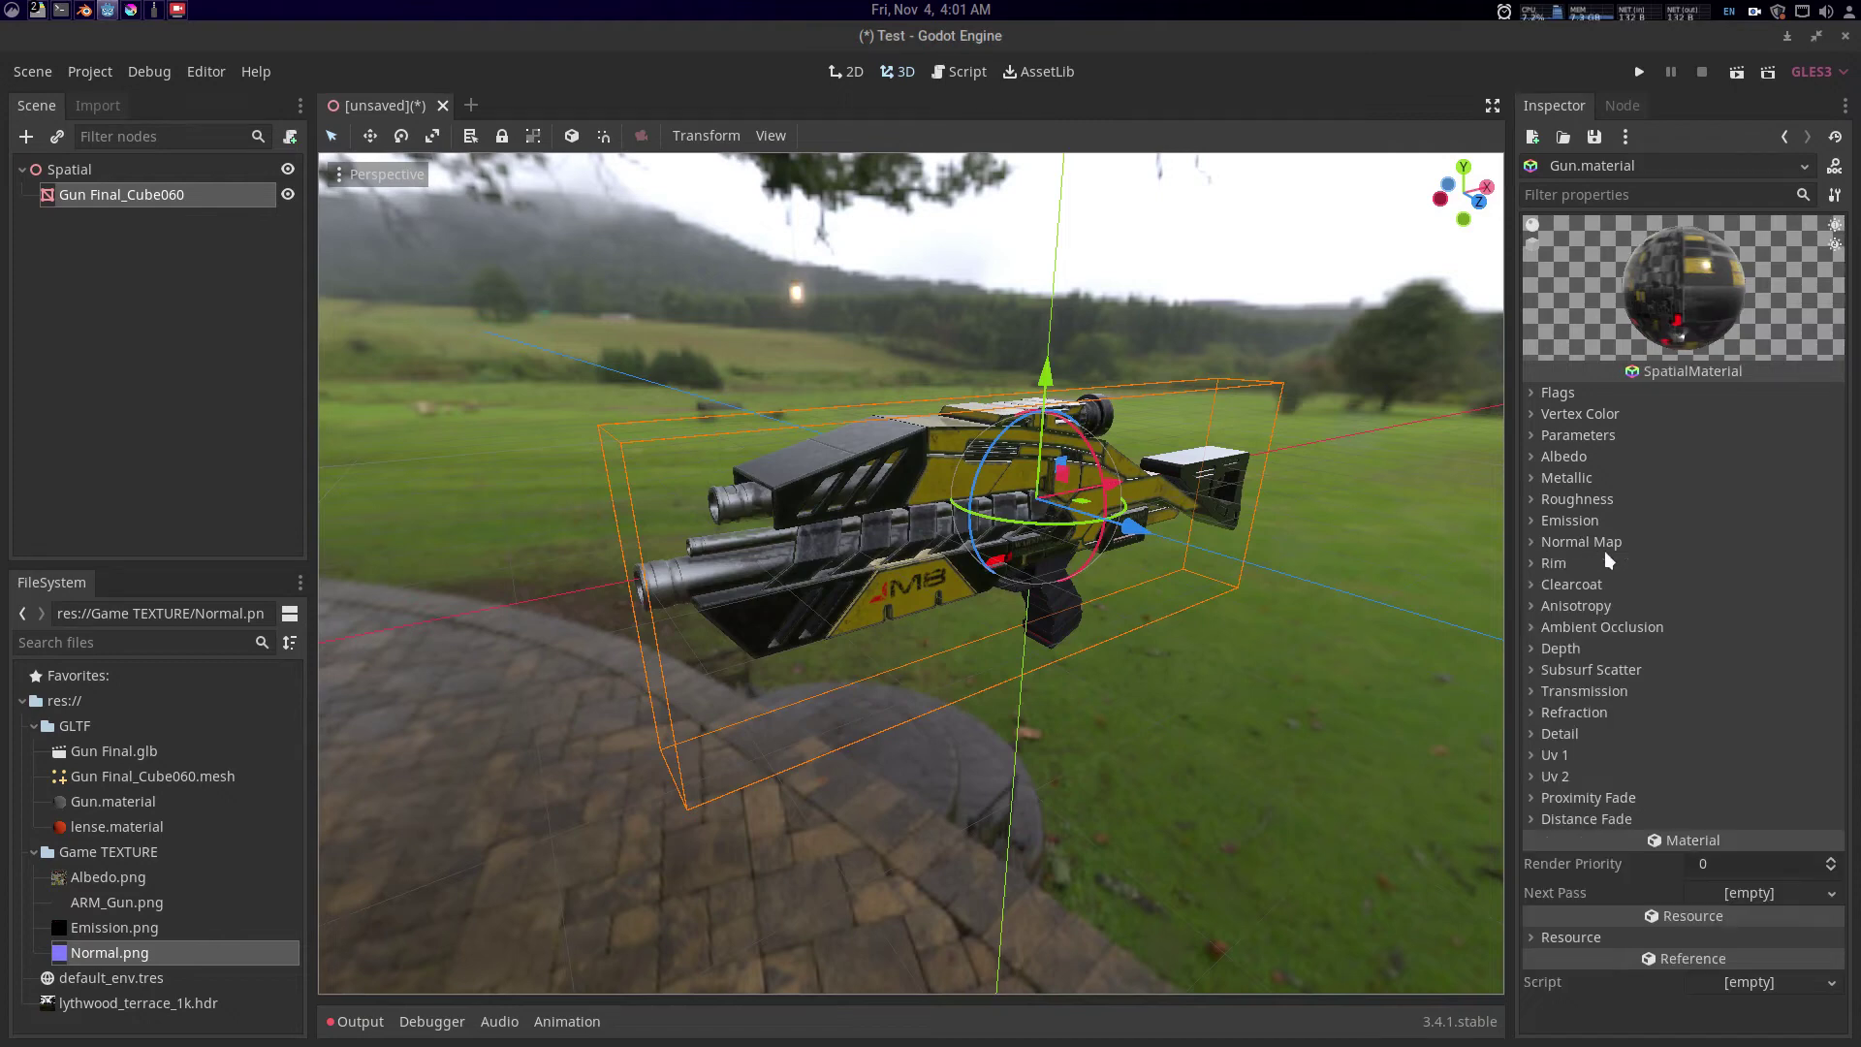
- Enable ambient occlusion on Gun.material and assign ARM_Gun.png as its texture
left_click(1574, 626)
left_click(1714, 652)
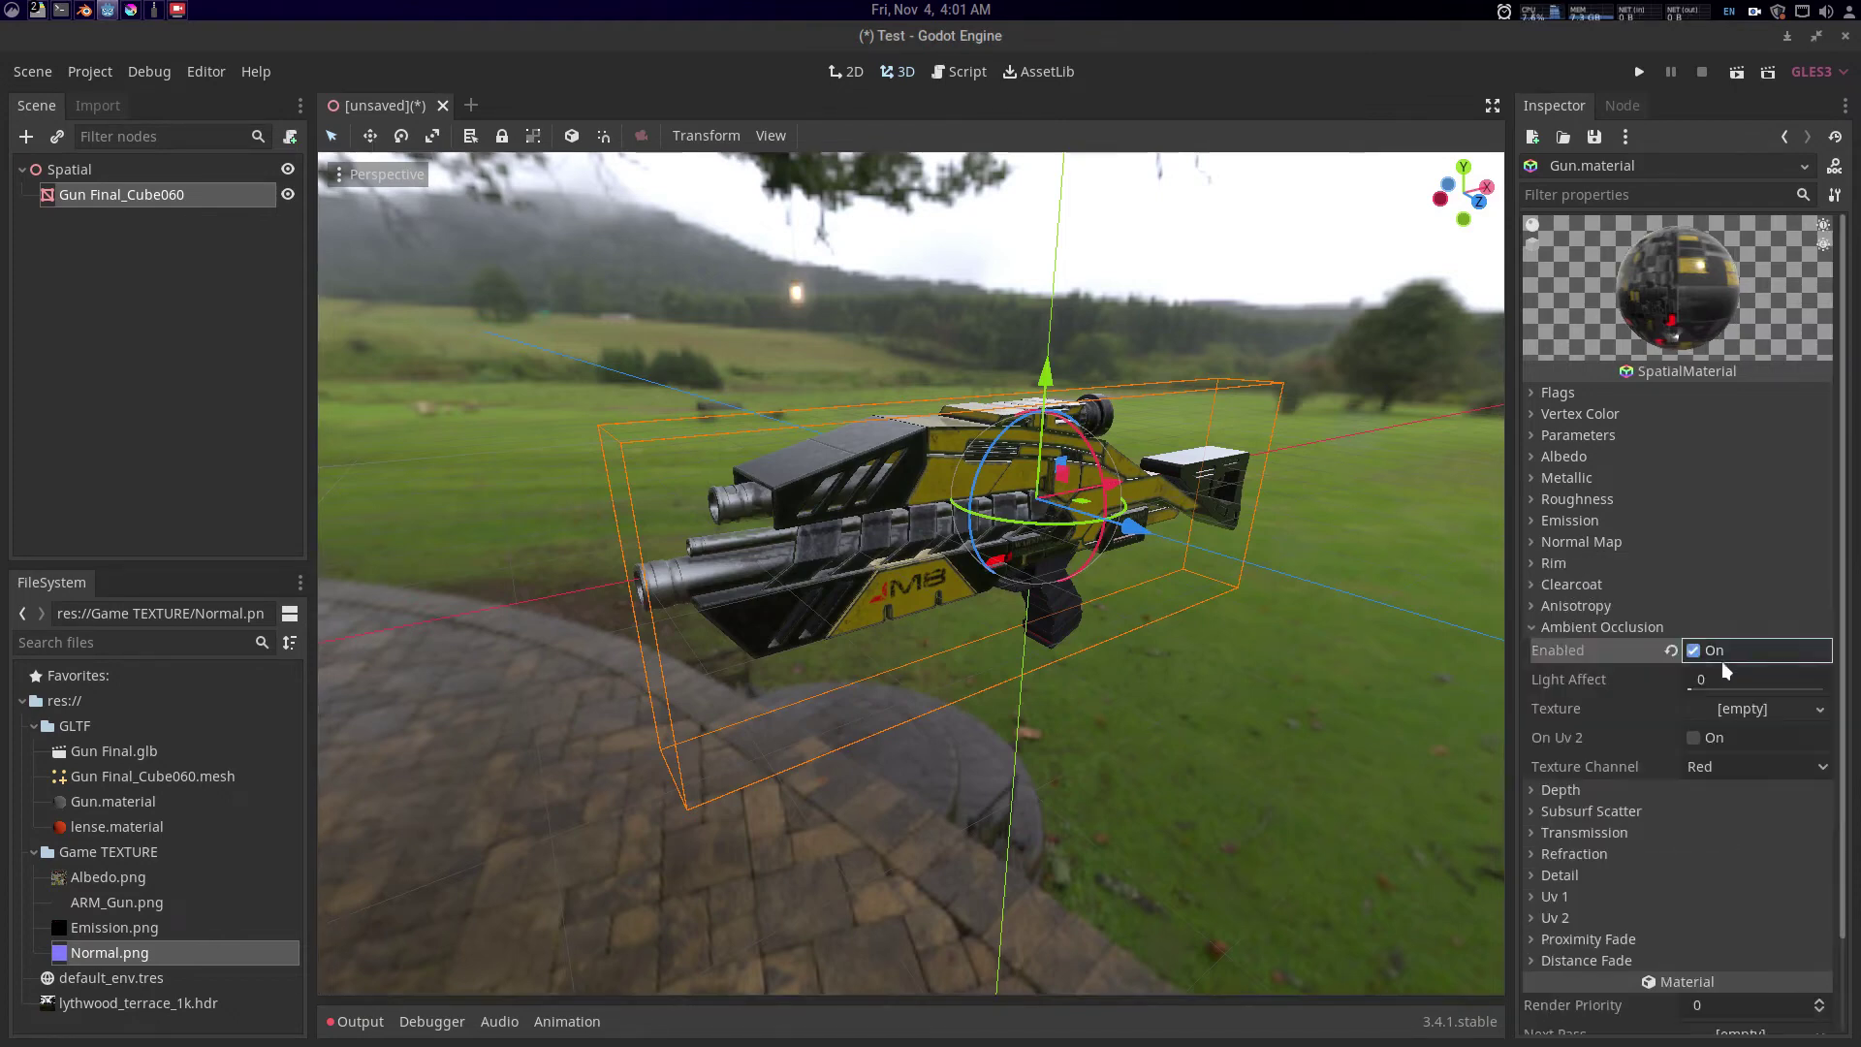
left_click(121, 903)
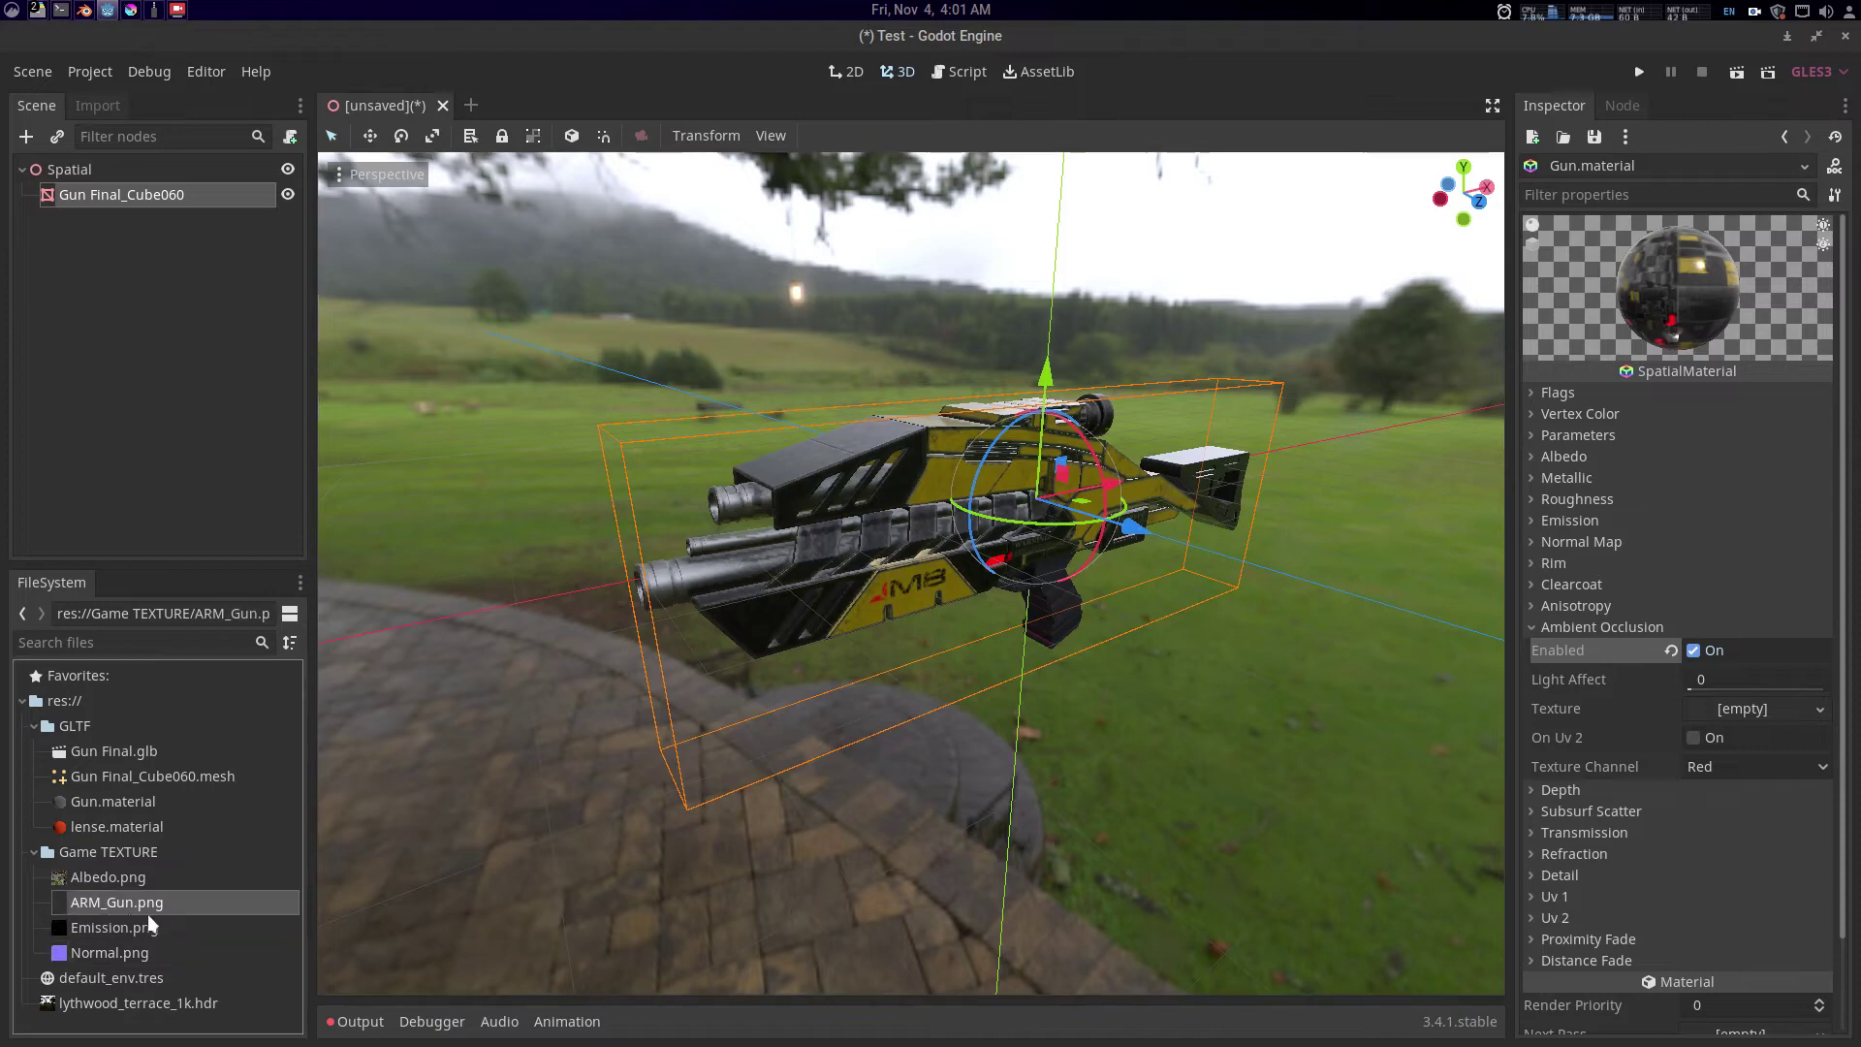
left_click_drag(119, 900, 1818, 725)
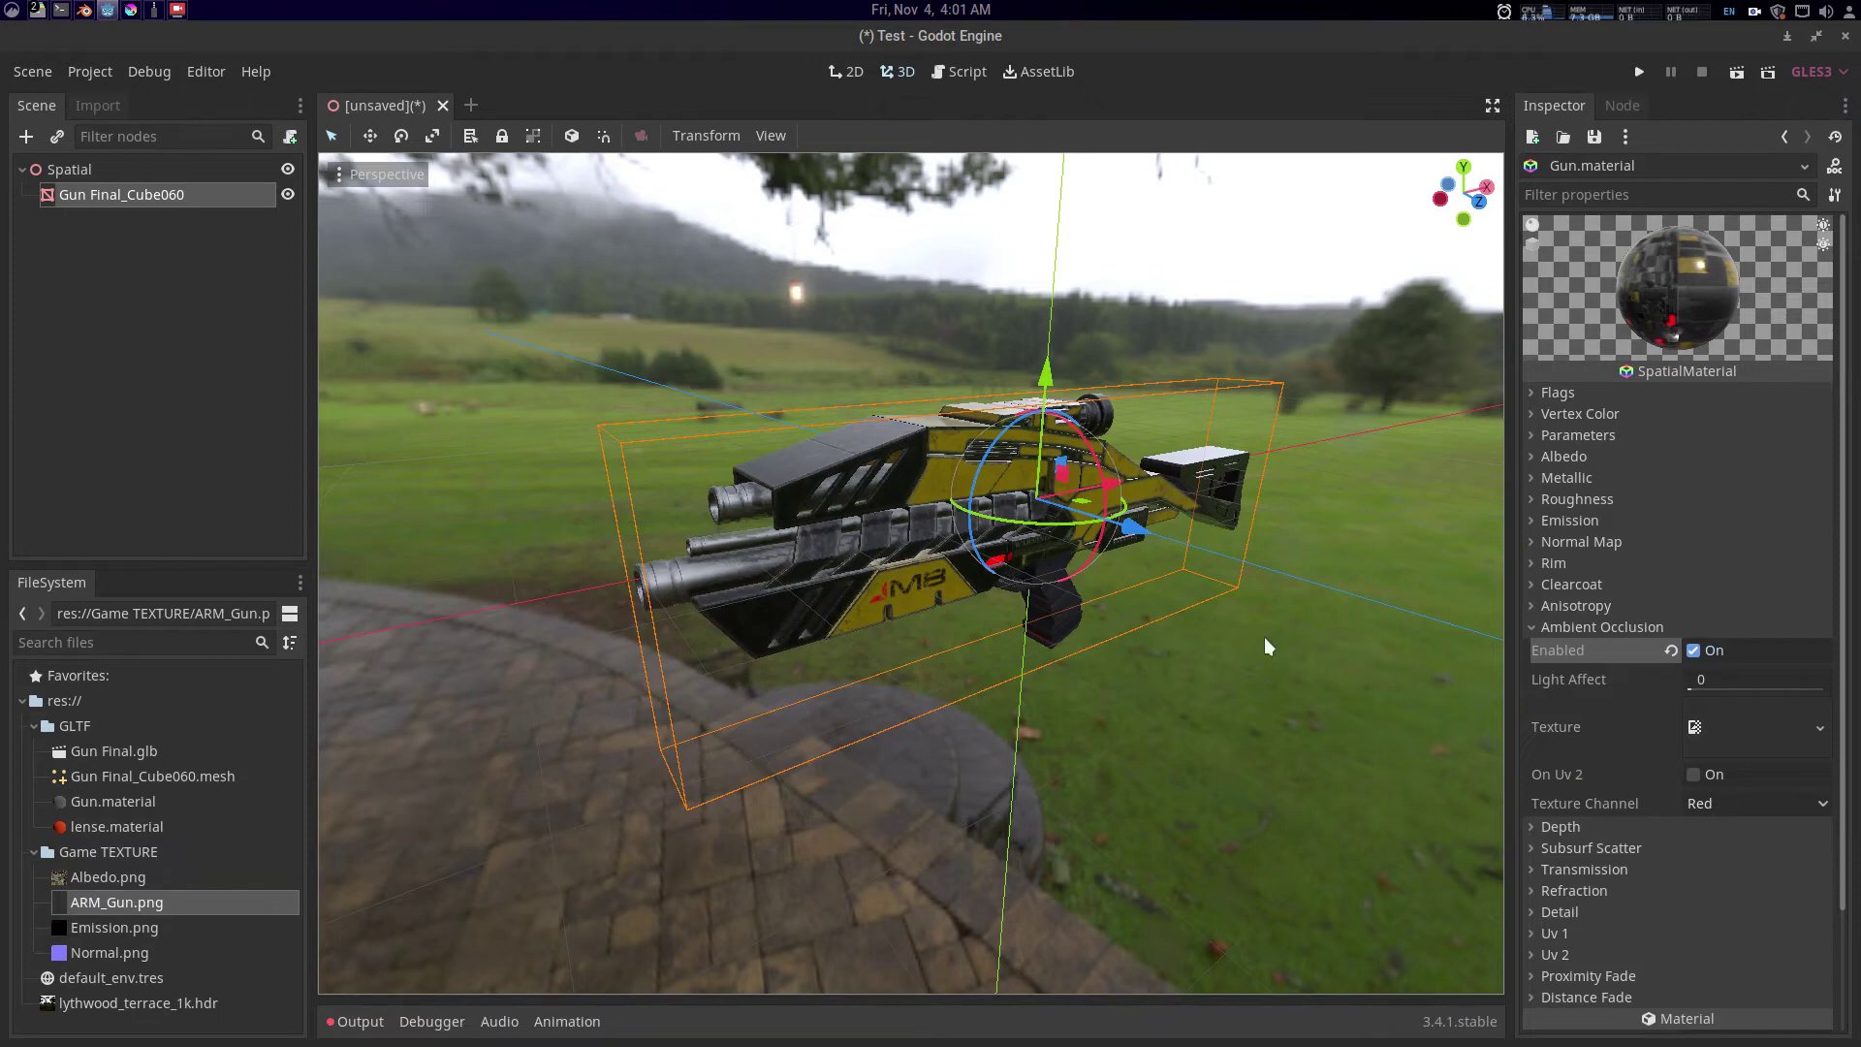
- Set the ambient occlusion Light Affect to 1 and deselect the gun to inspect the textured model
scroll(1039, 531, "up", 4)
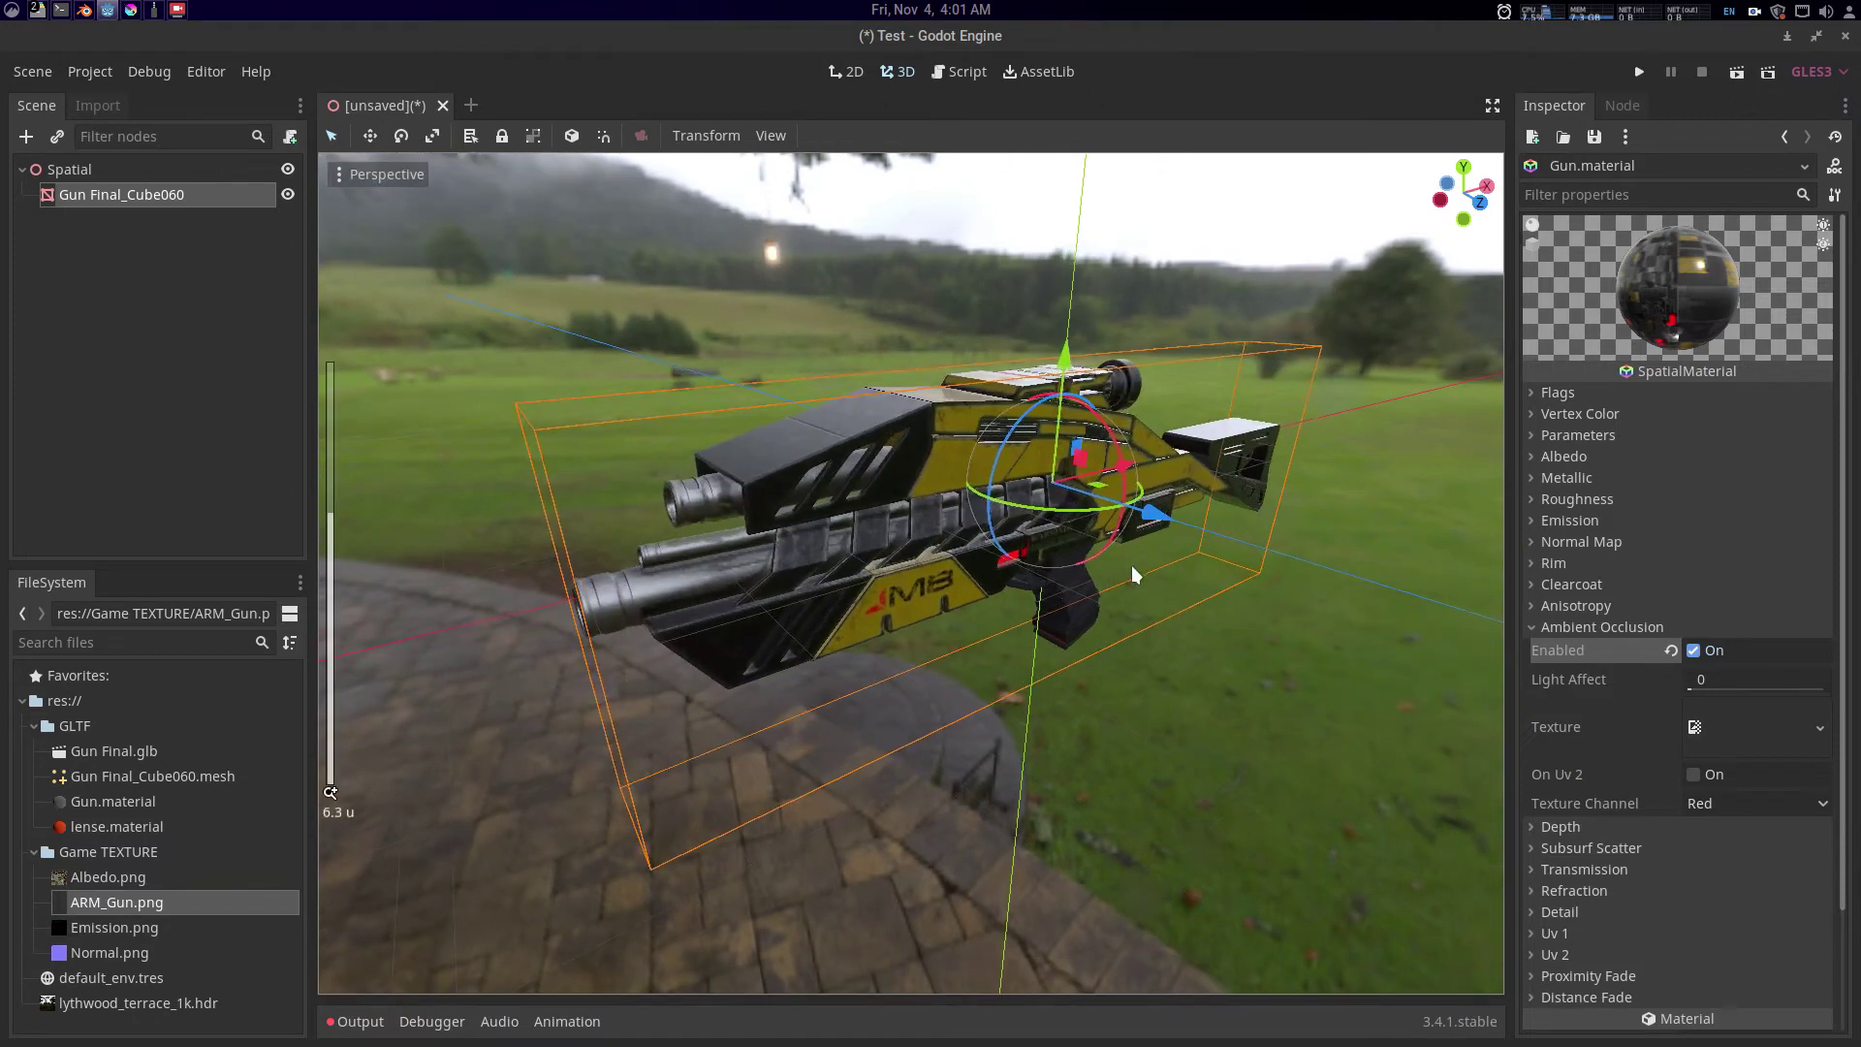
left_click_drag(1131, 566, 1139, 579)
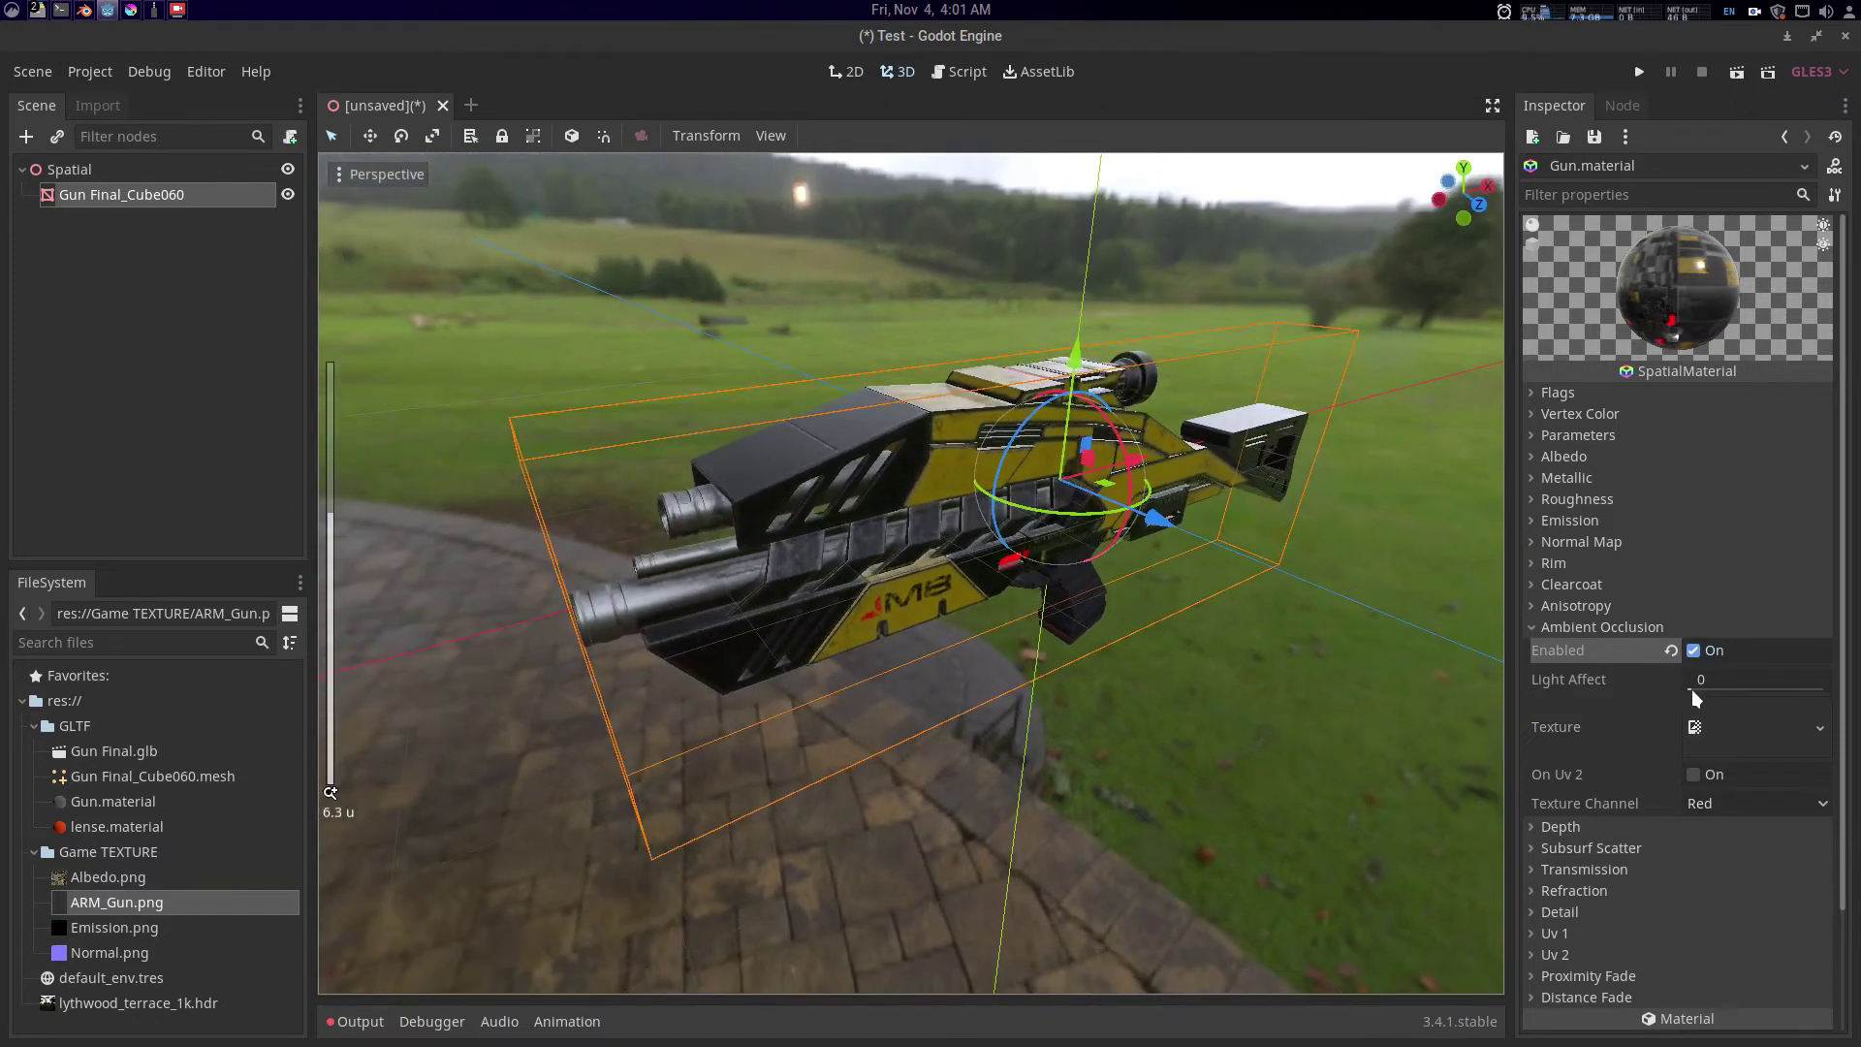
left_click_drag(1694, 689, 1756, 689)
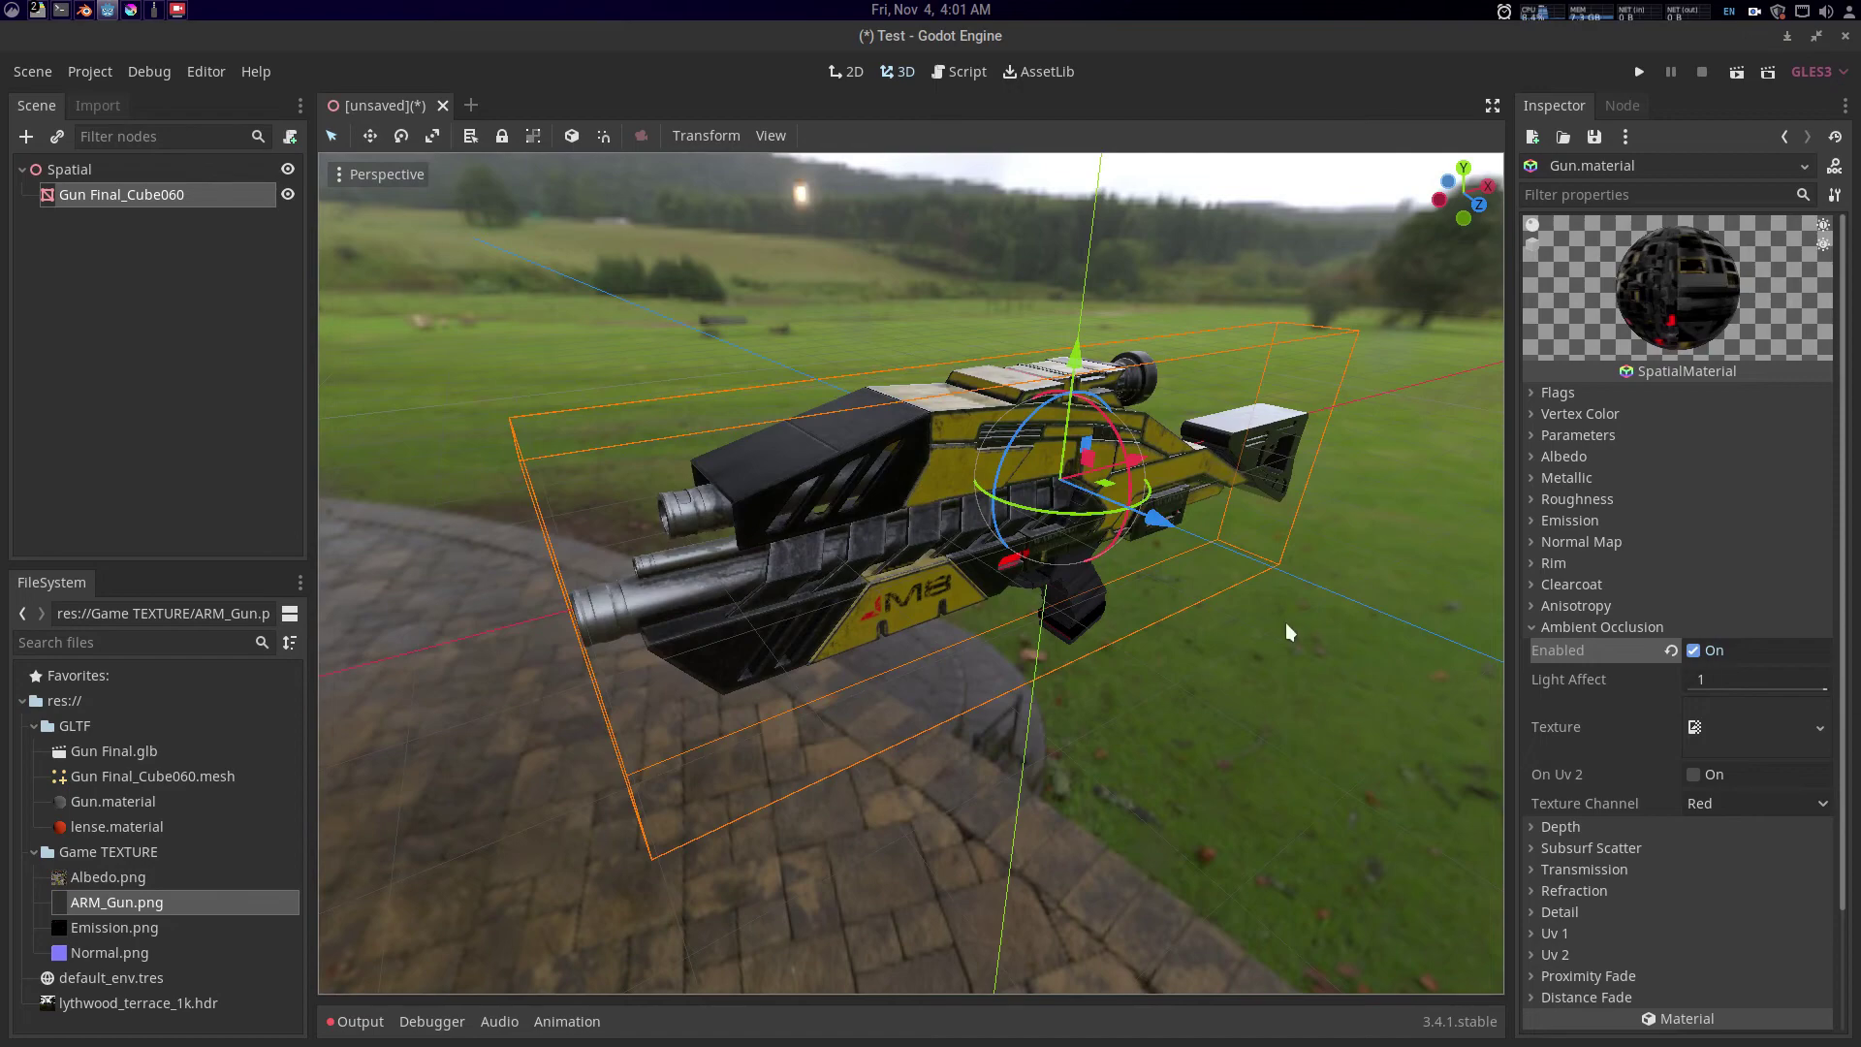
left_click_drag(1285, 623, 1064, 610)
scroll(1064, 610, "up", 4)
left_click(475, 717)
left_click_drag(475, 717, 922, 740)
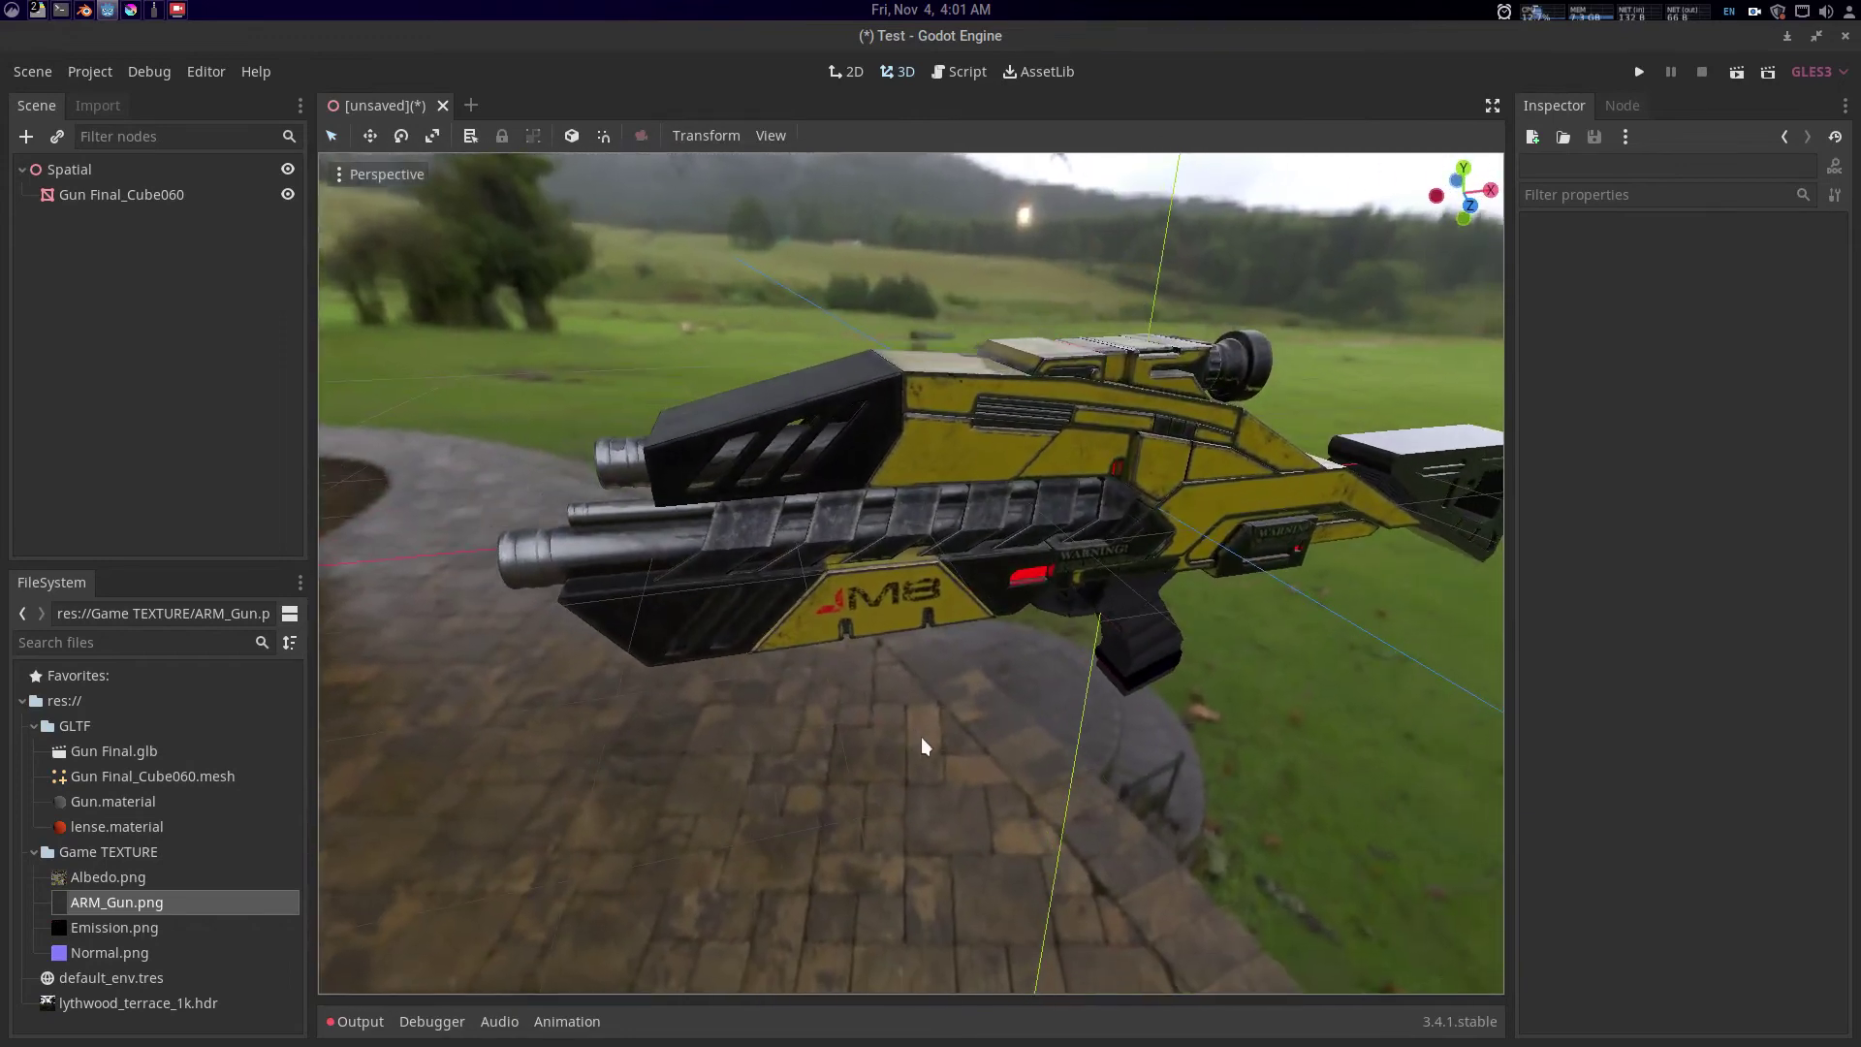
- Set the Glow intensity in default_env.tres to 0
left_click(110, 975)
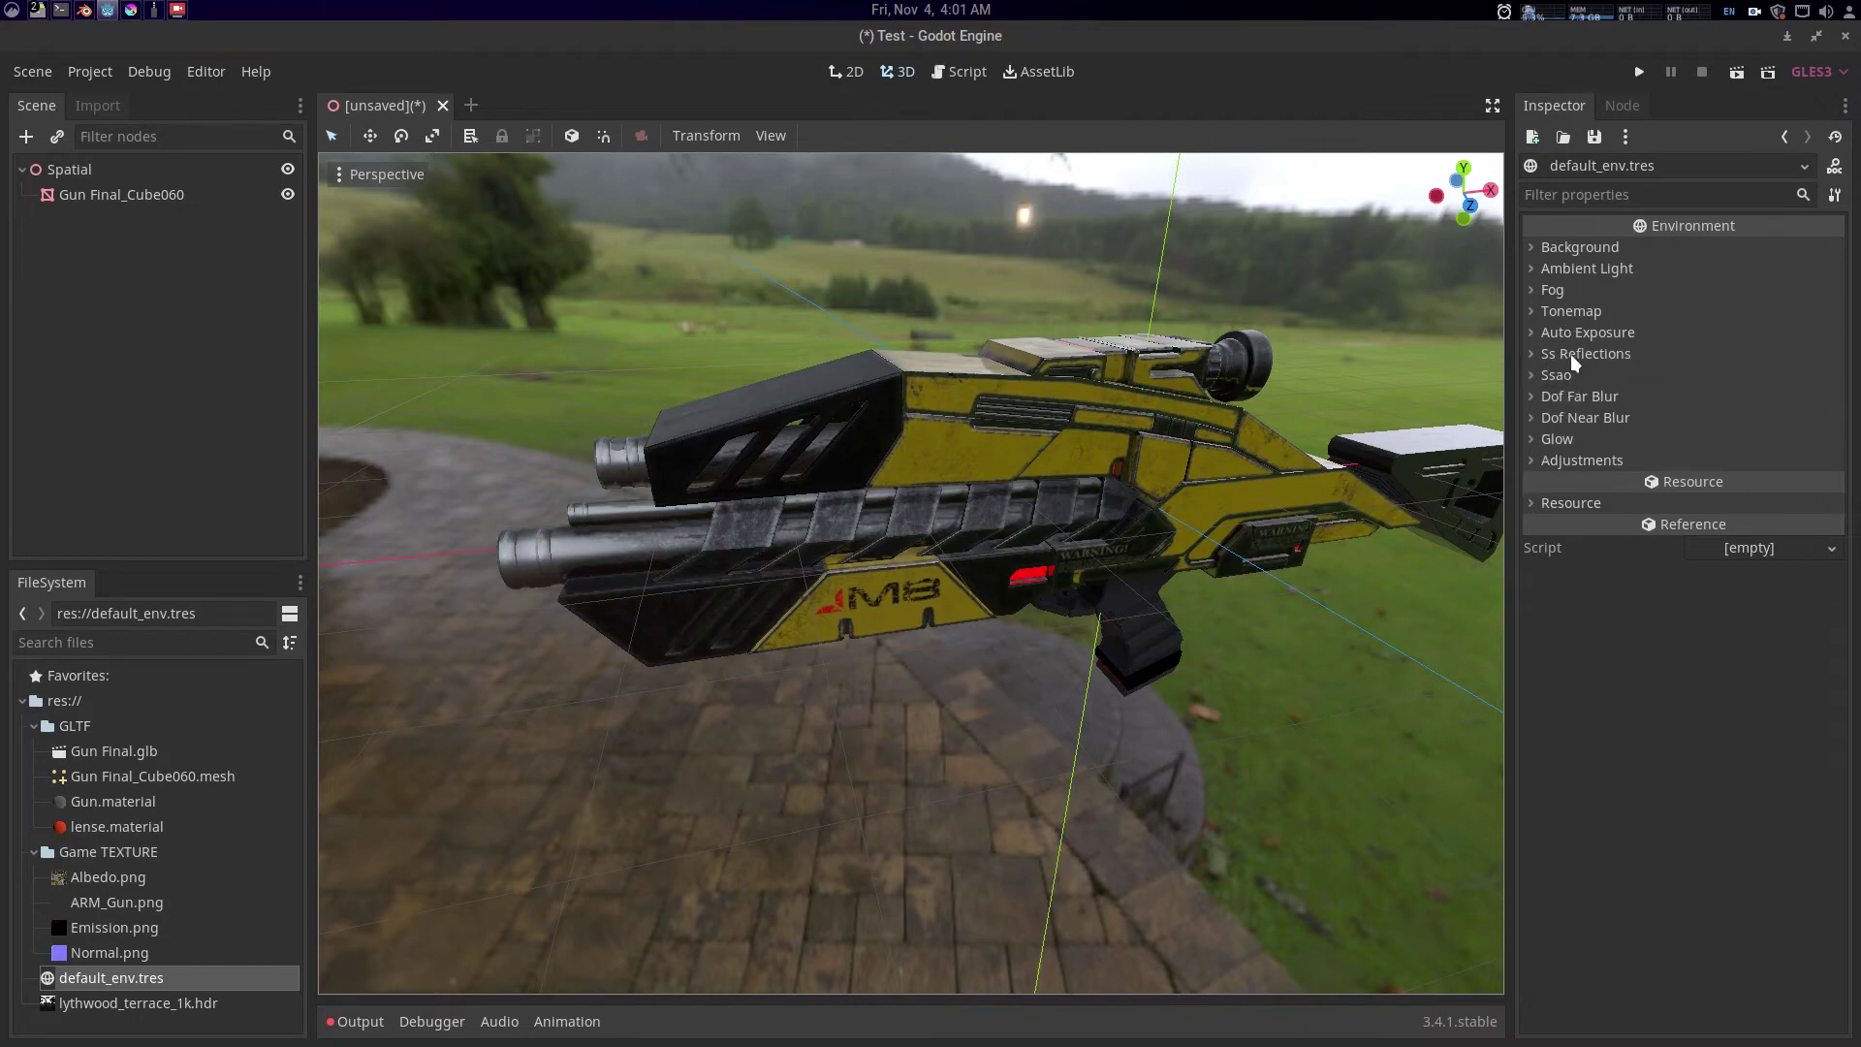
left_click(1560, 441)
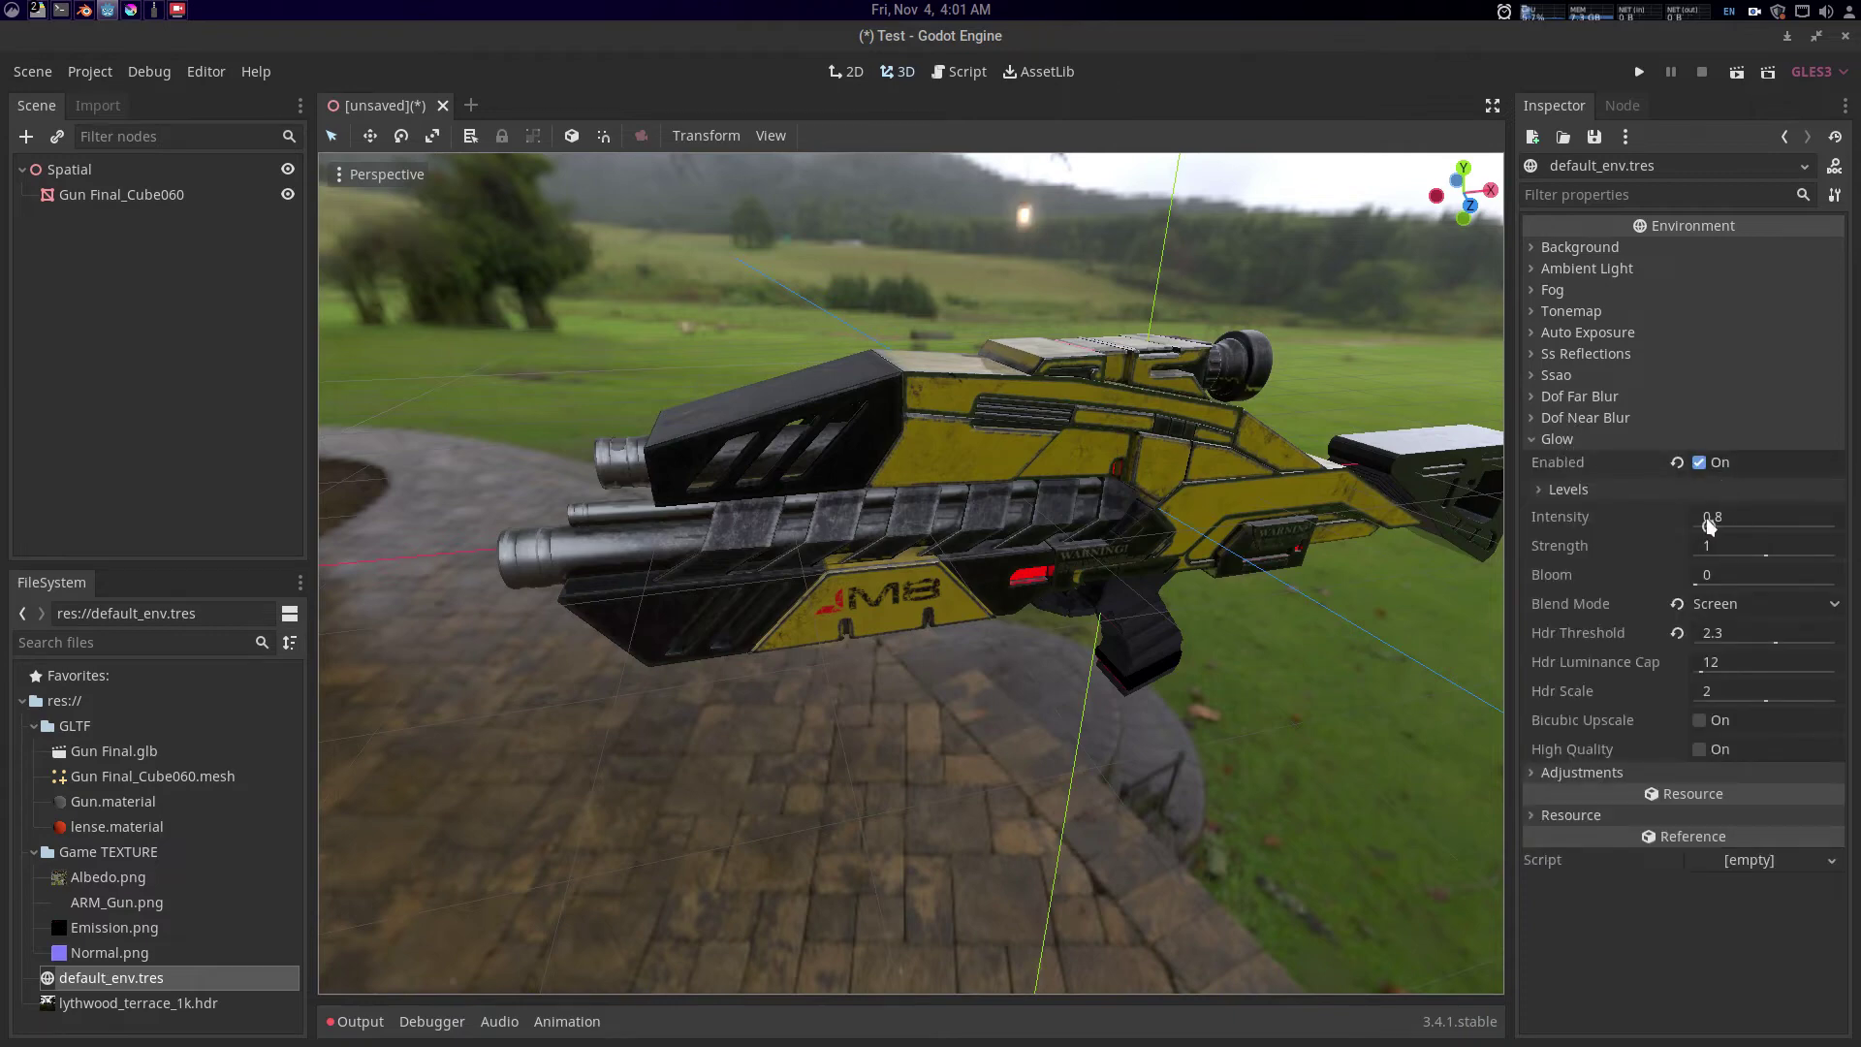
left_click_drag(1724, 520, 1691, 518)
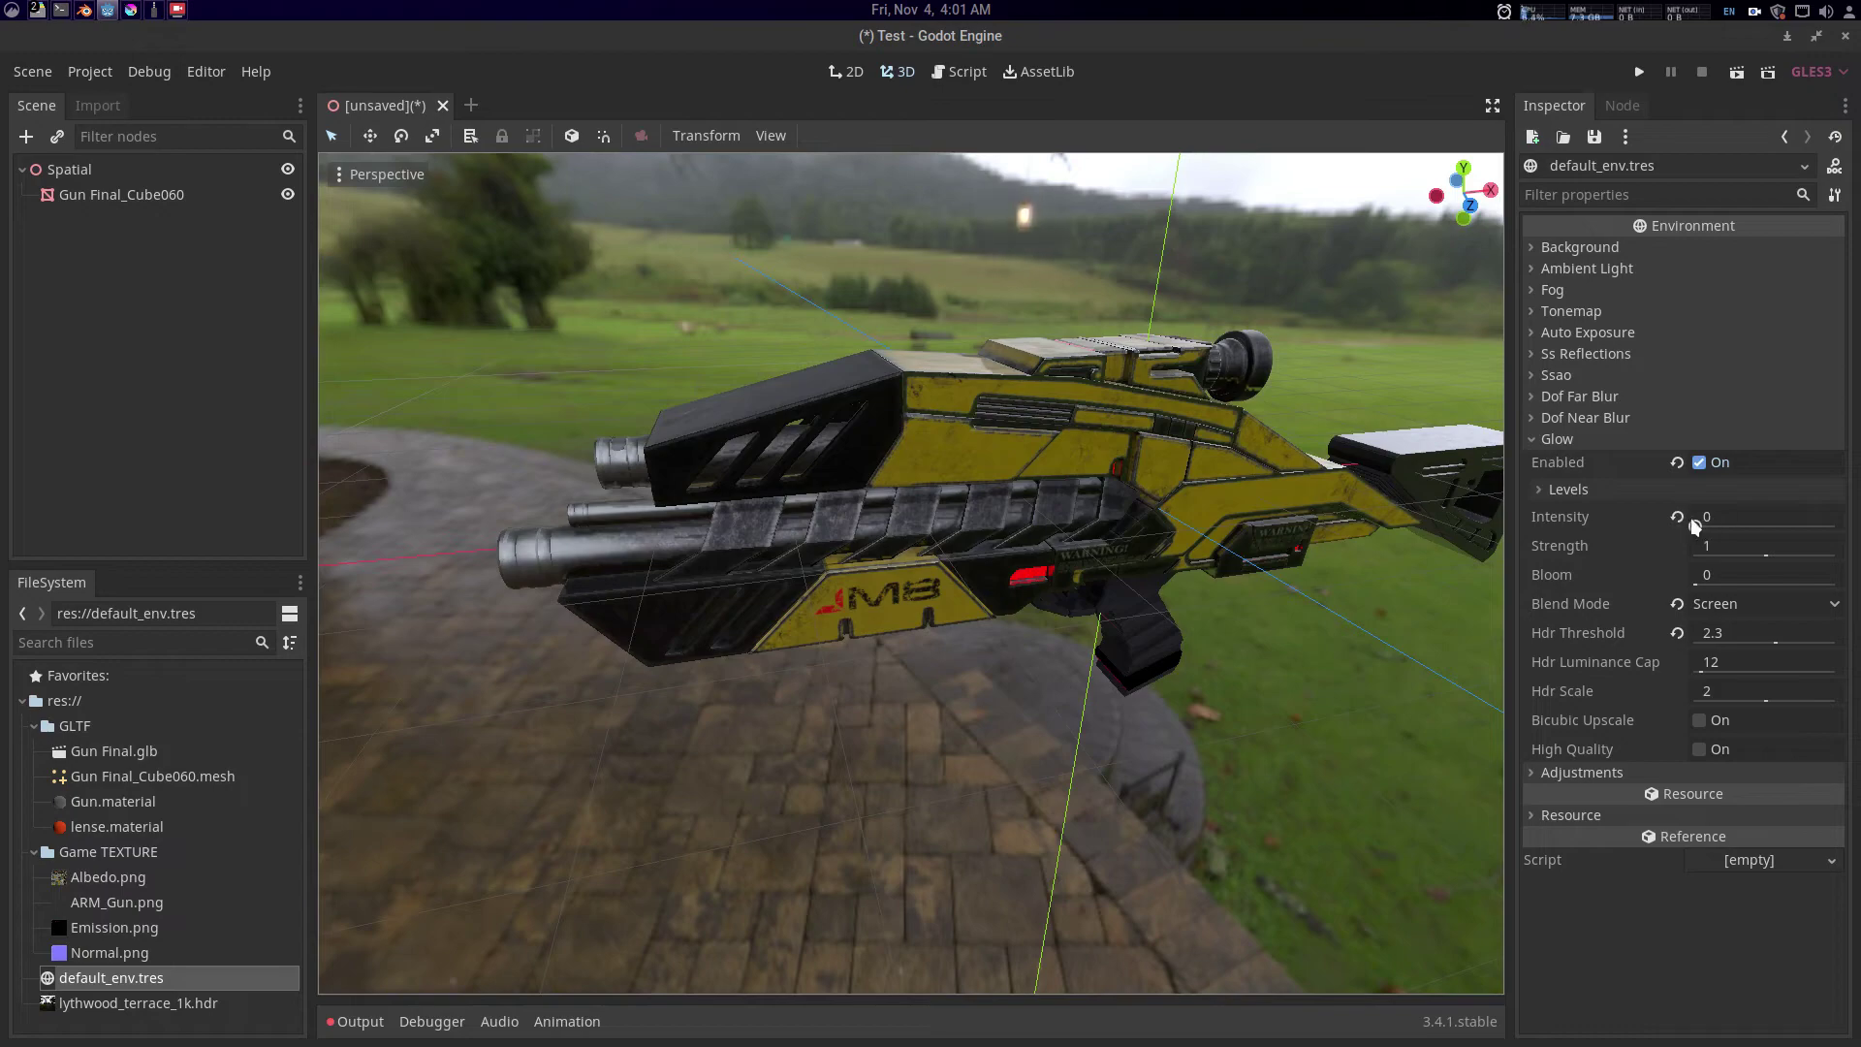
- Set the albedo alpha of lense.material to 31 and enable refraction to make the scope lens see-through
left_click_drag(1154, 557, 853, 487)
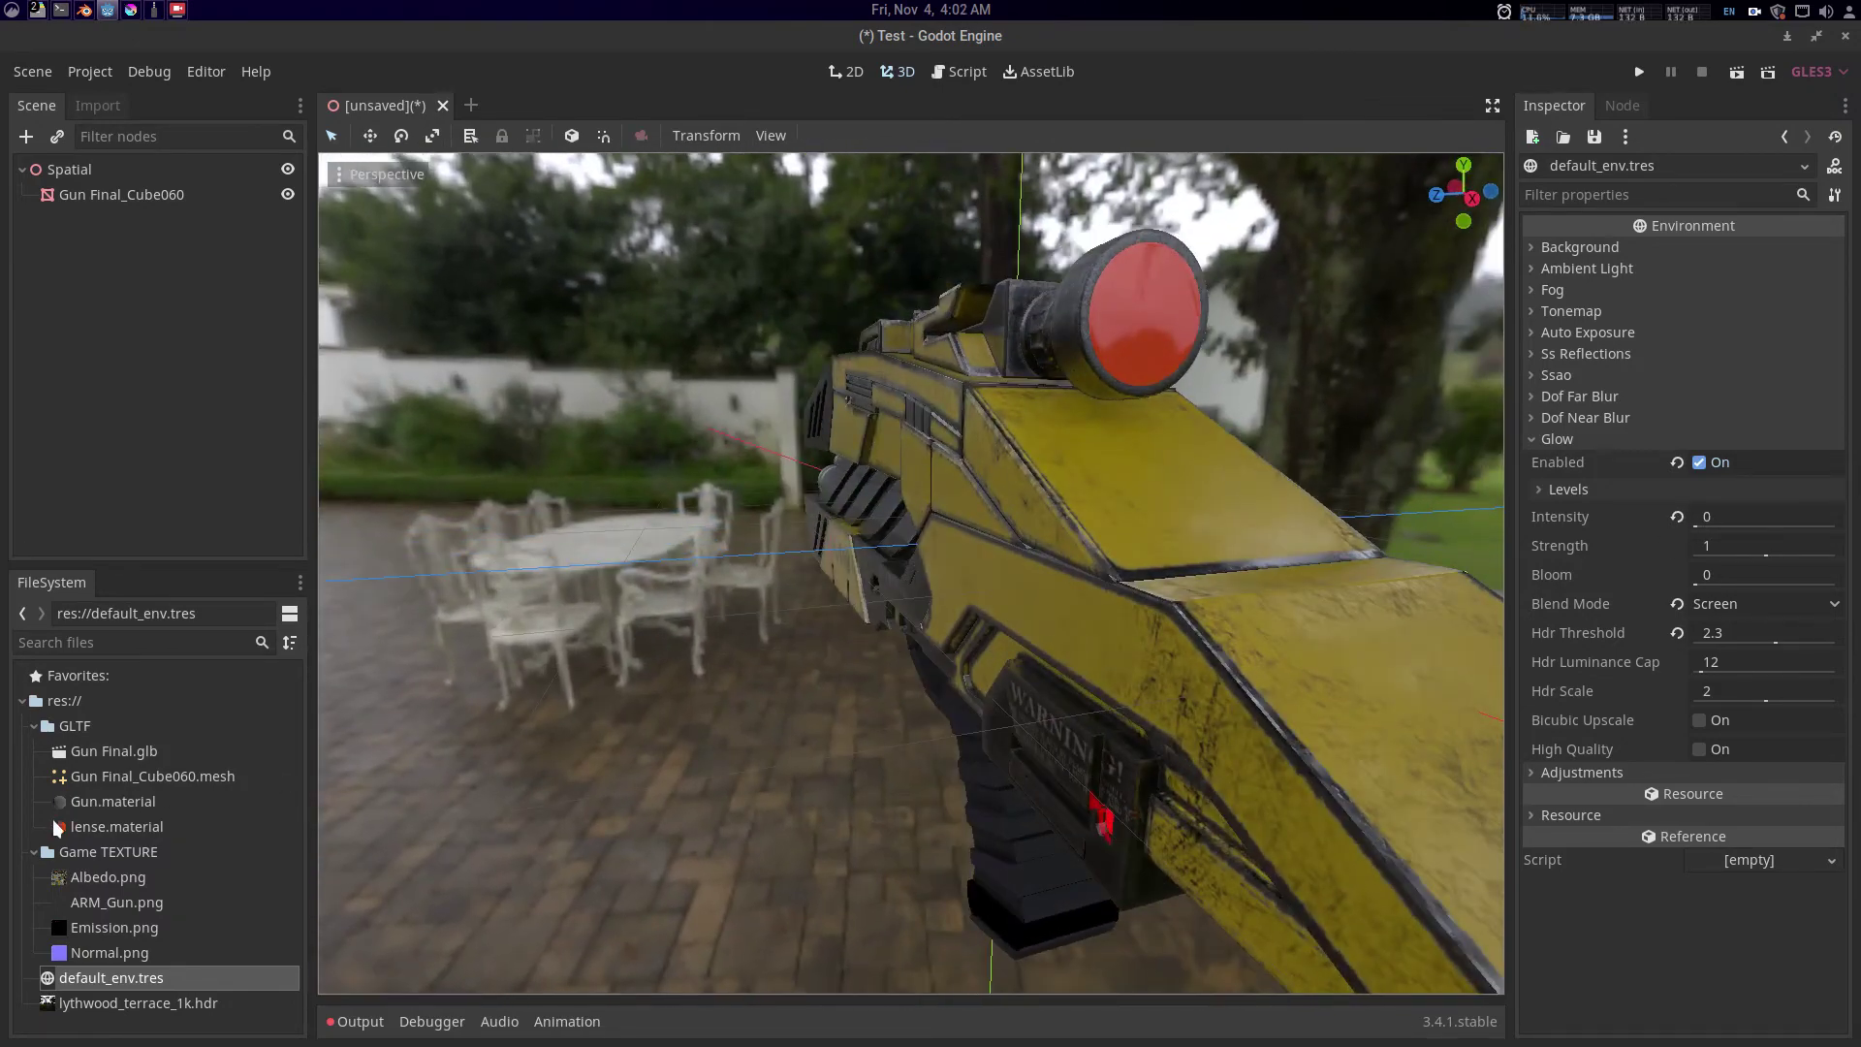
left_click(82, 829)
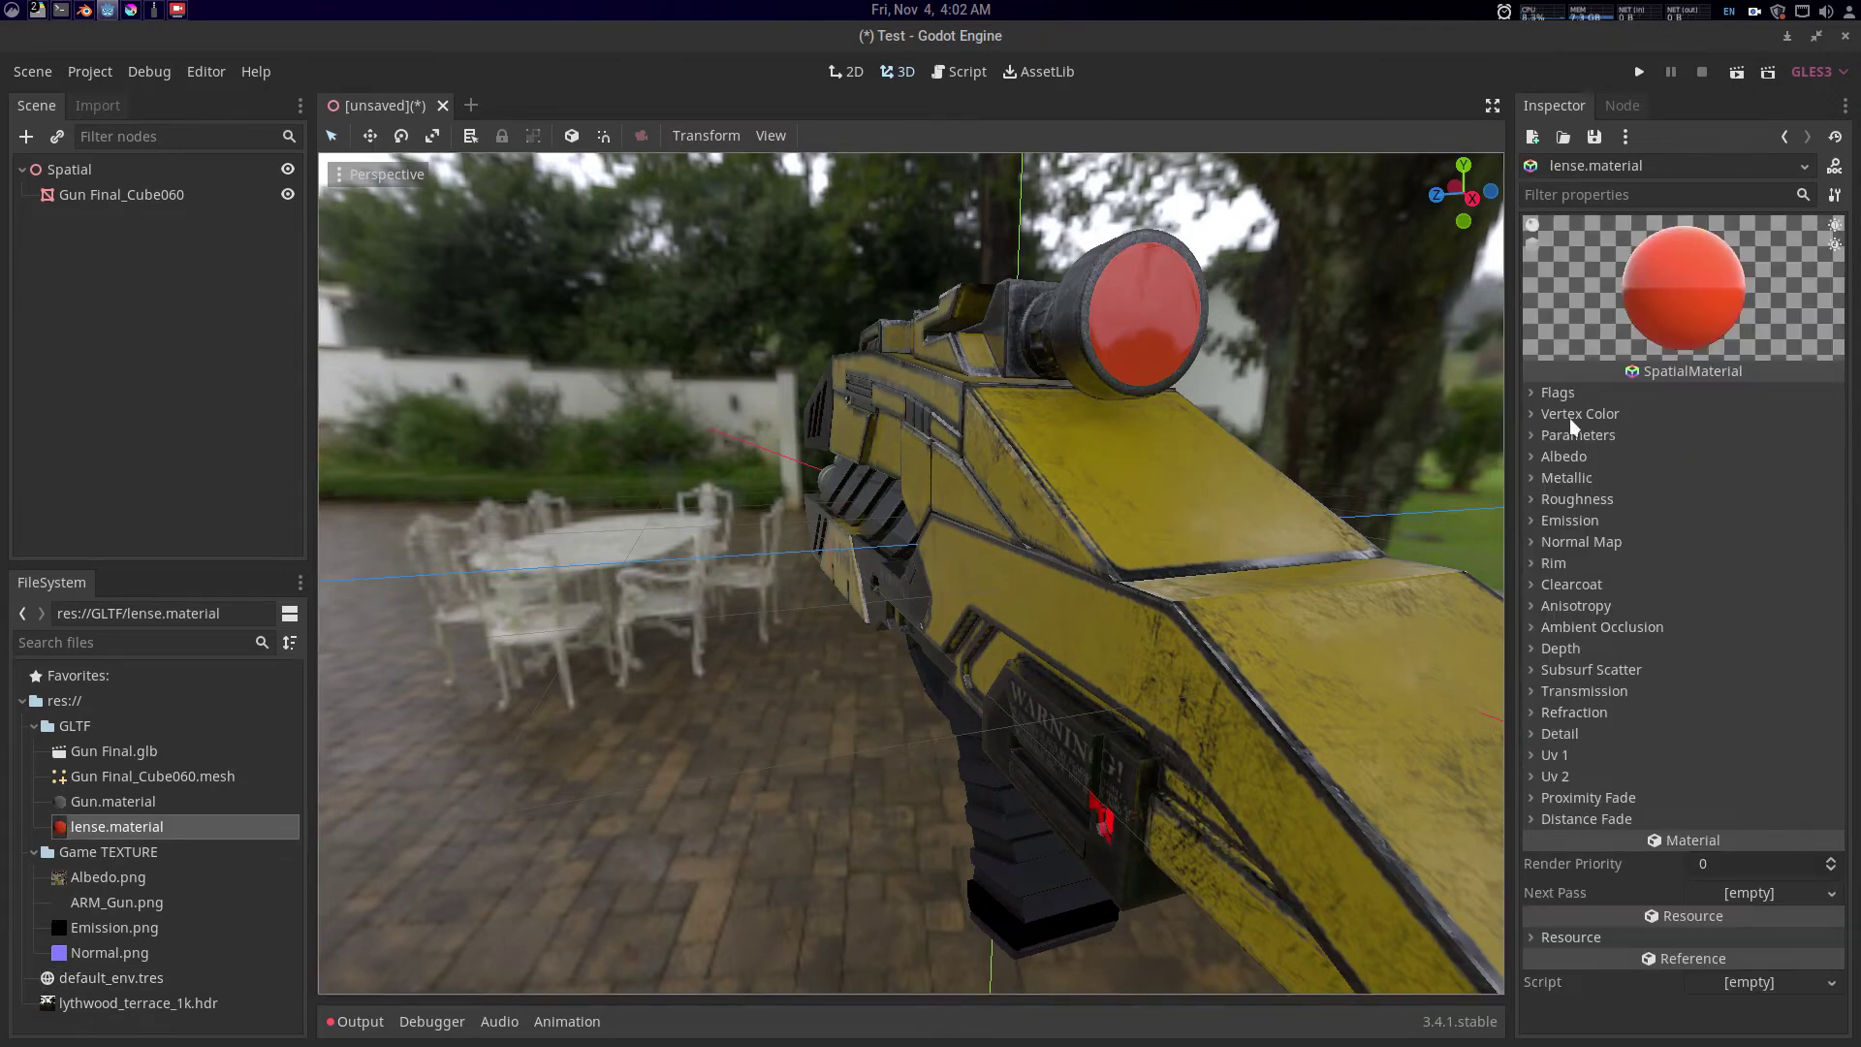
left_click(1574, 415)
left_click(1574, 411)
left_click(1582, 454)
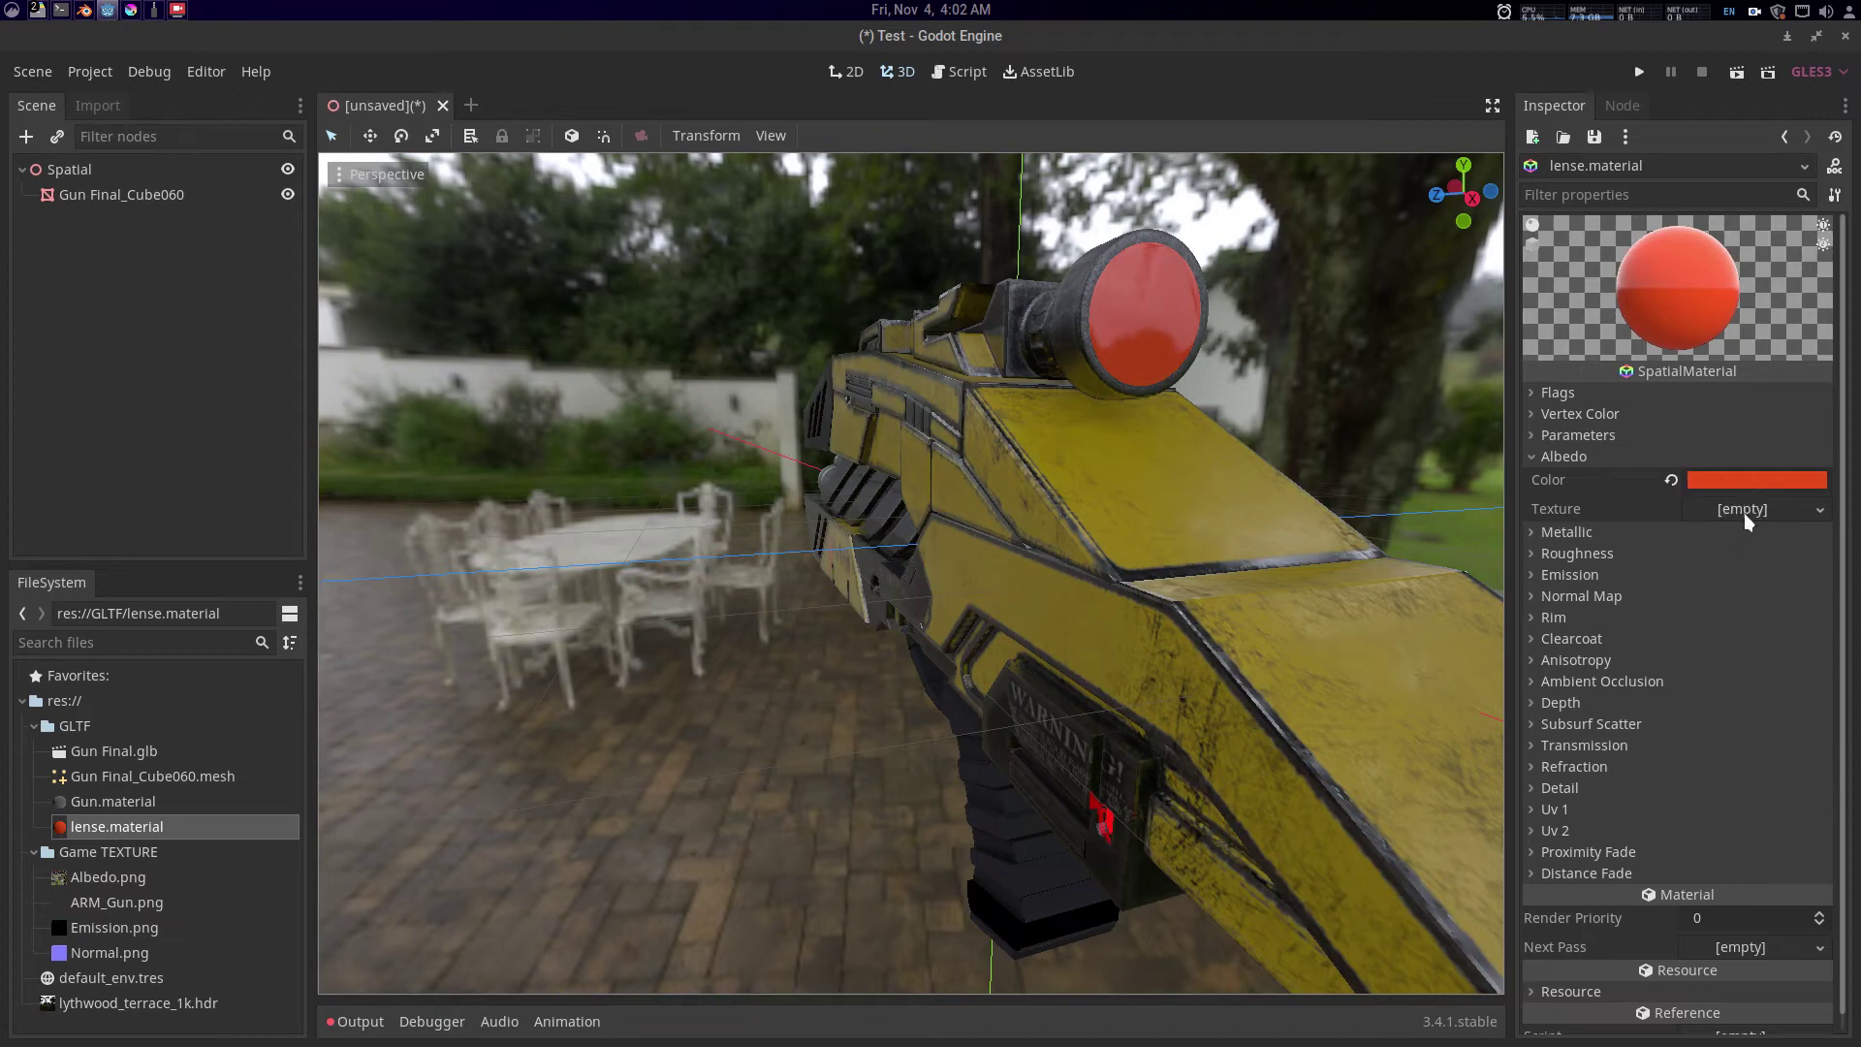
left_click(1714, 480)
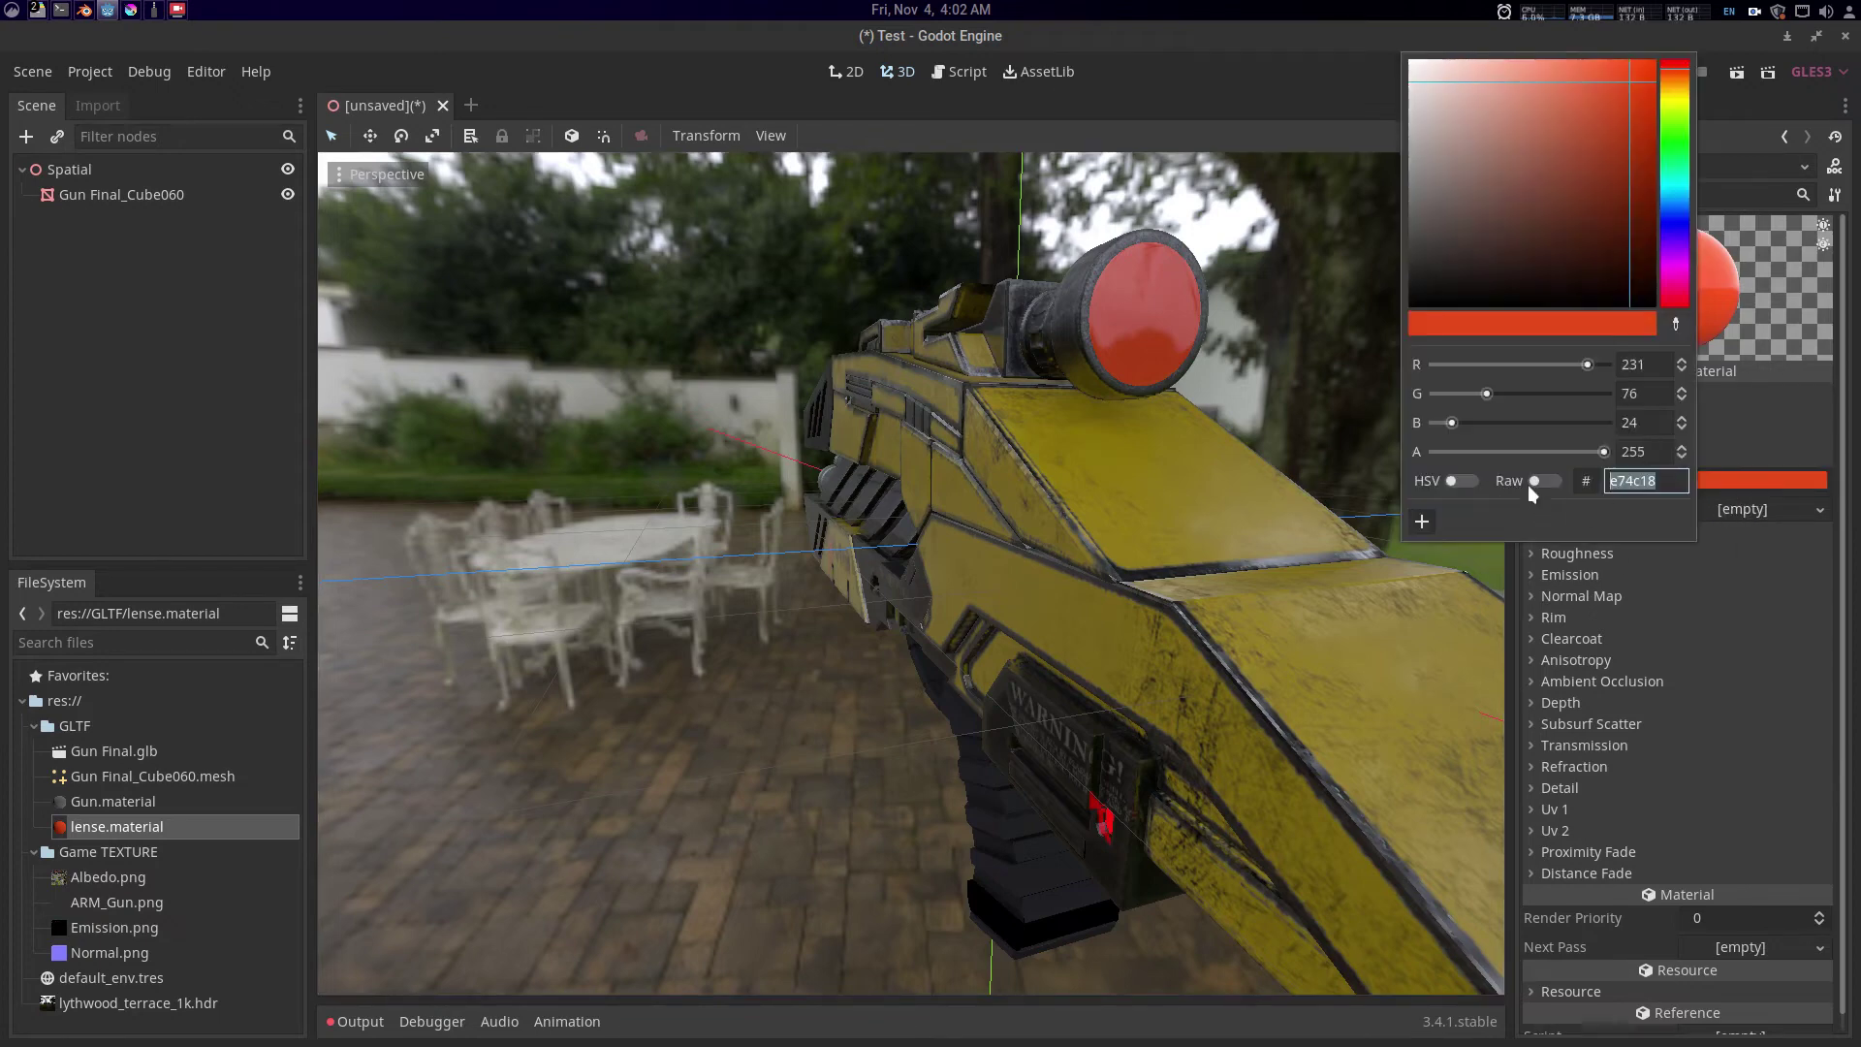
left_click_drag(1591, 458, 1456, 452)
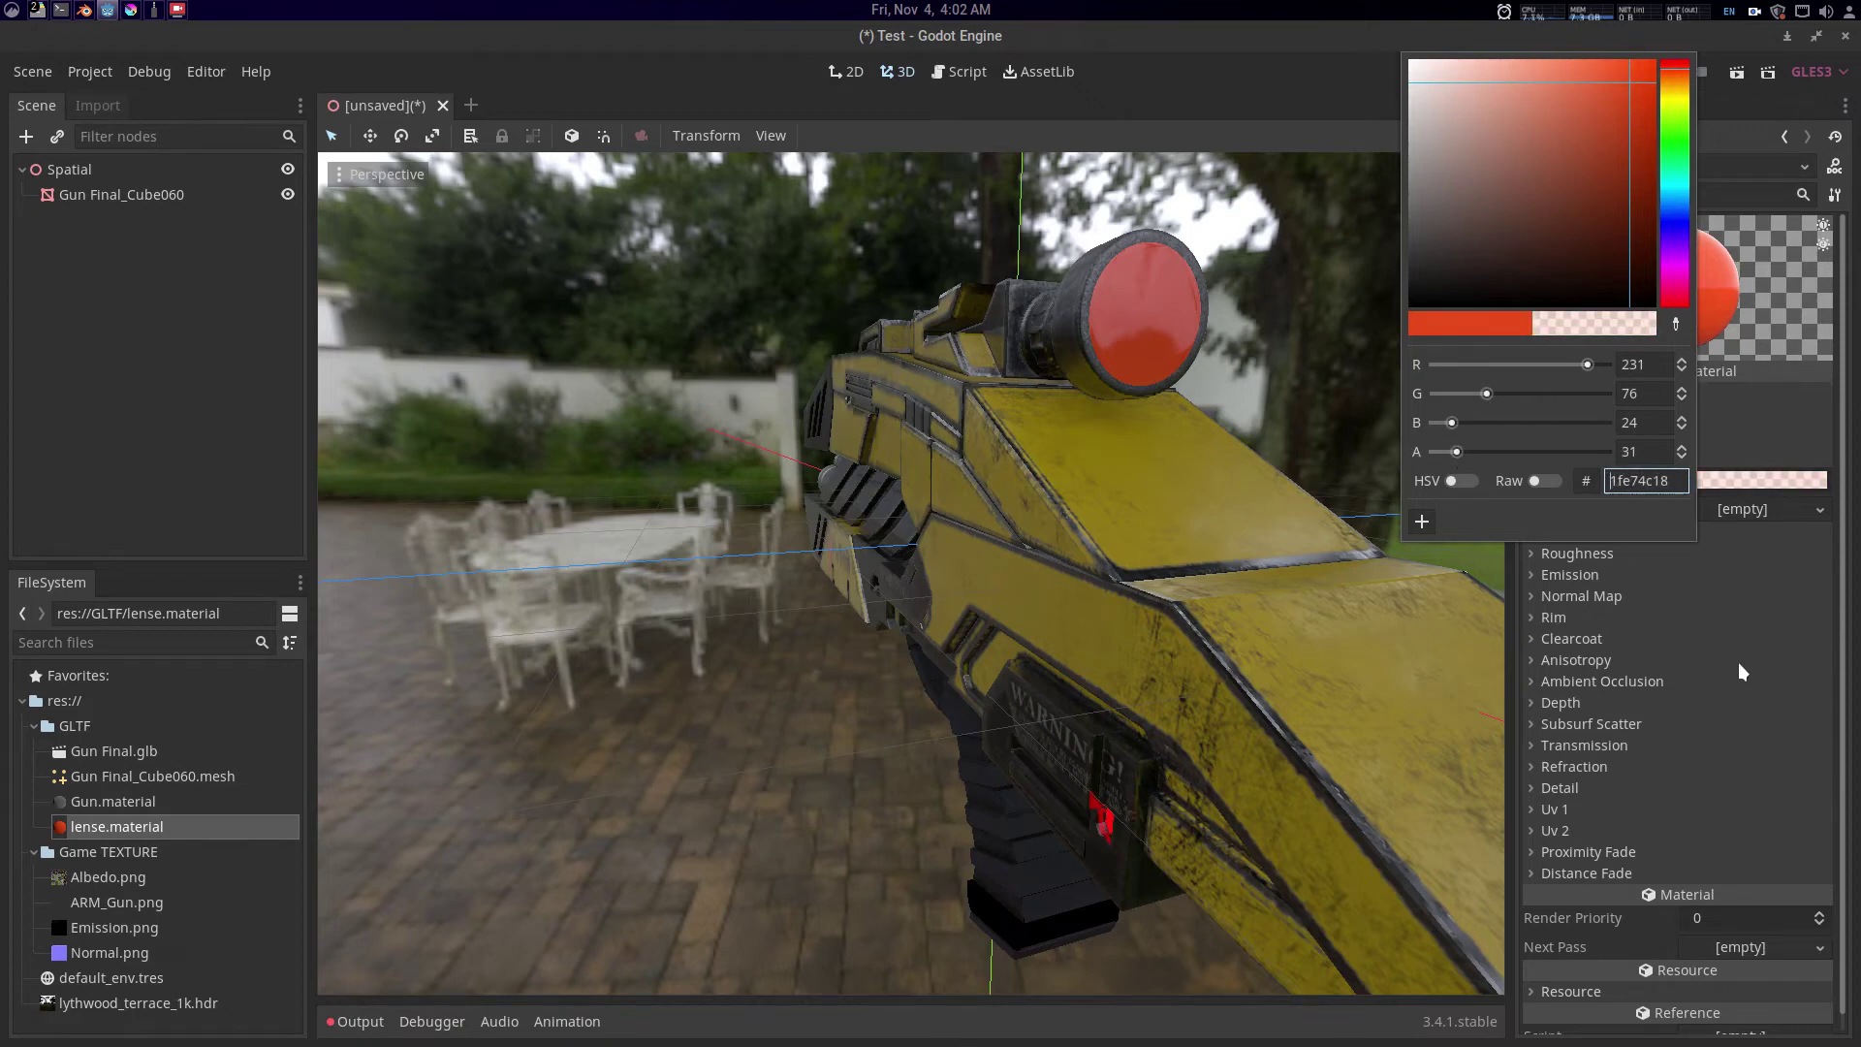
left_click(1586, 763)
left_click(1586, 766)
left_click(1693, 788)
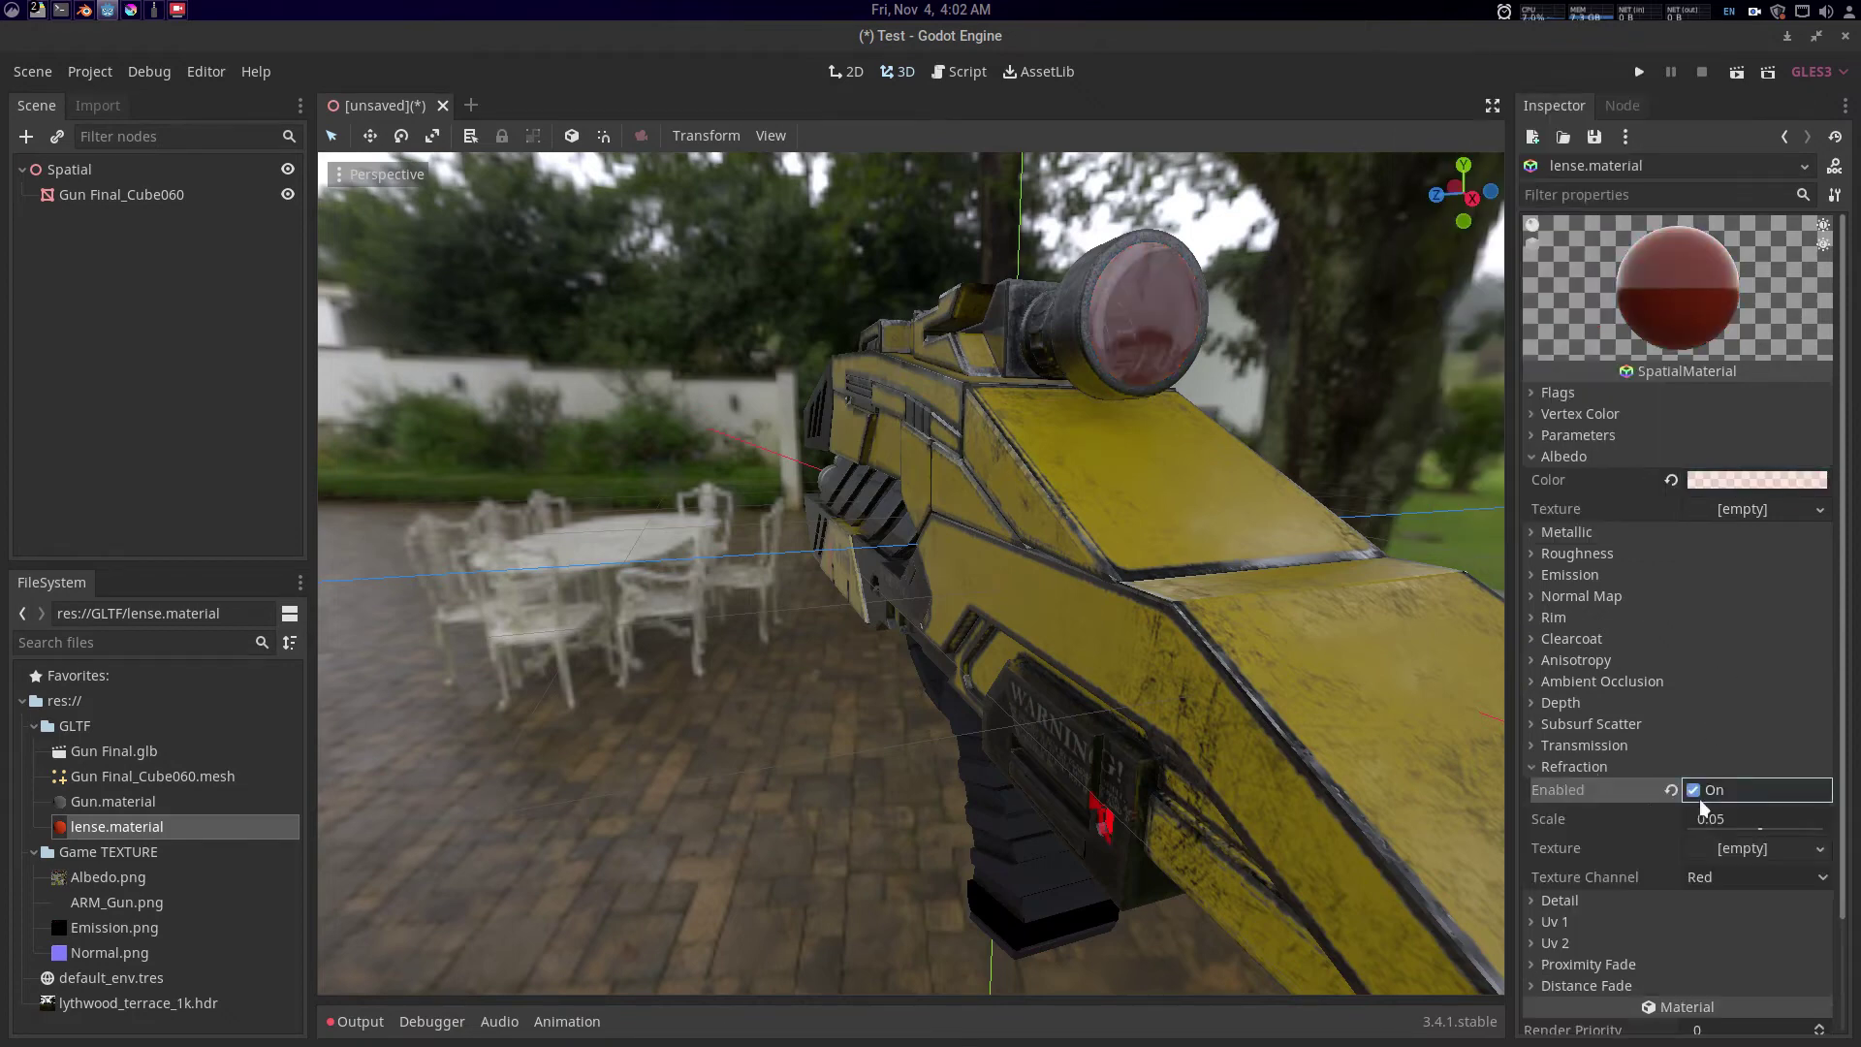
left_click_drag(1315, 573, 1204, 524)
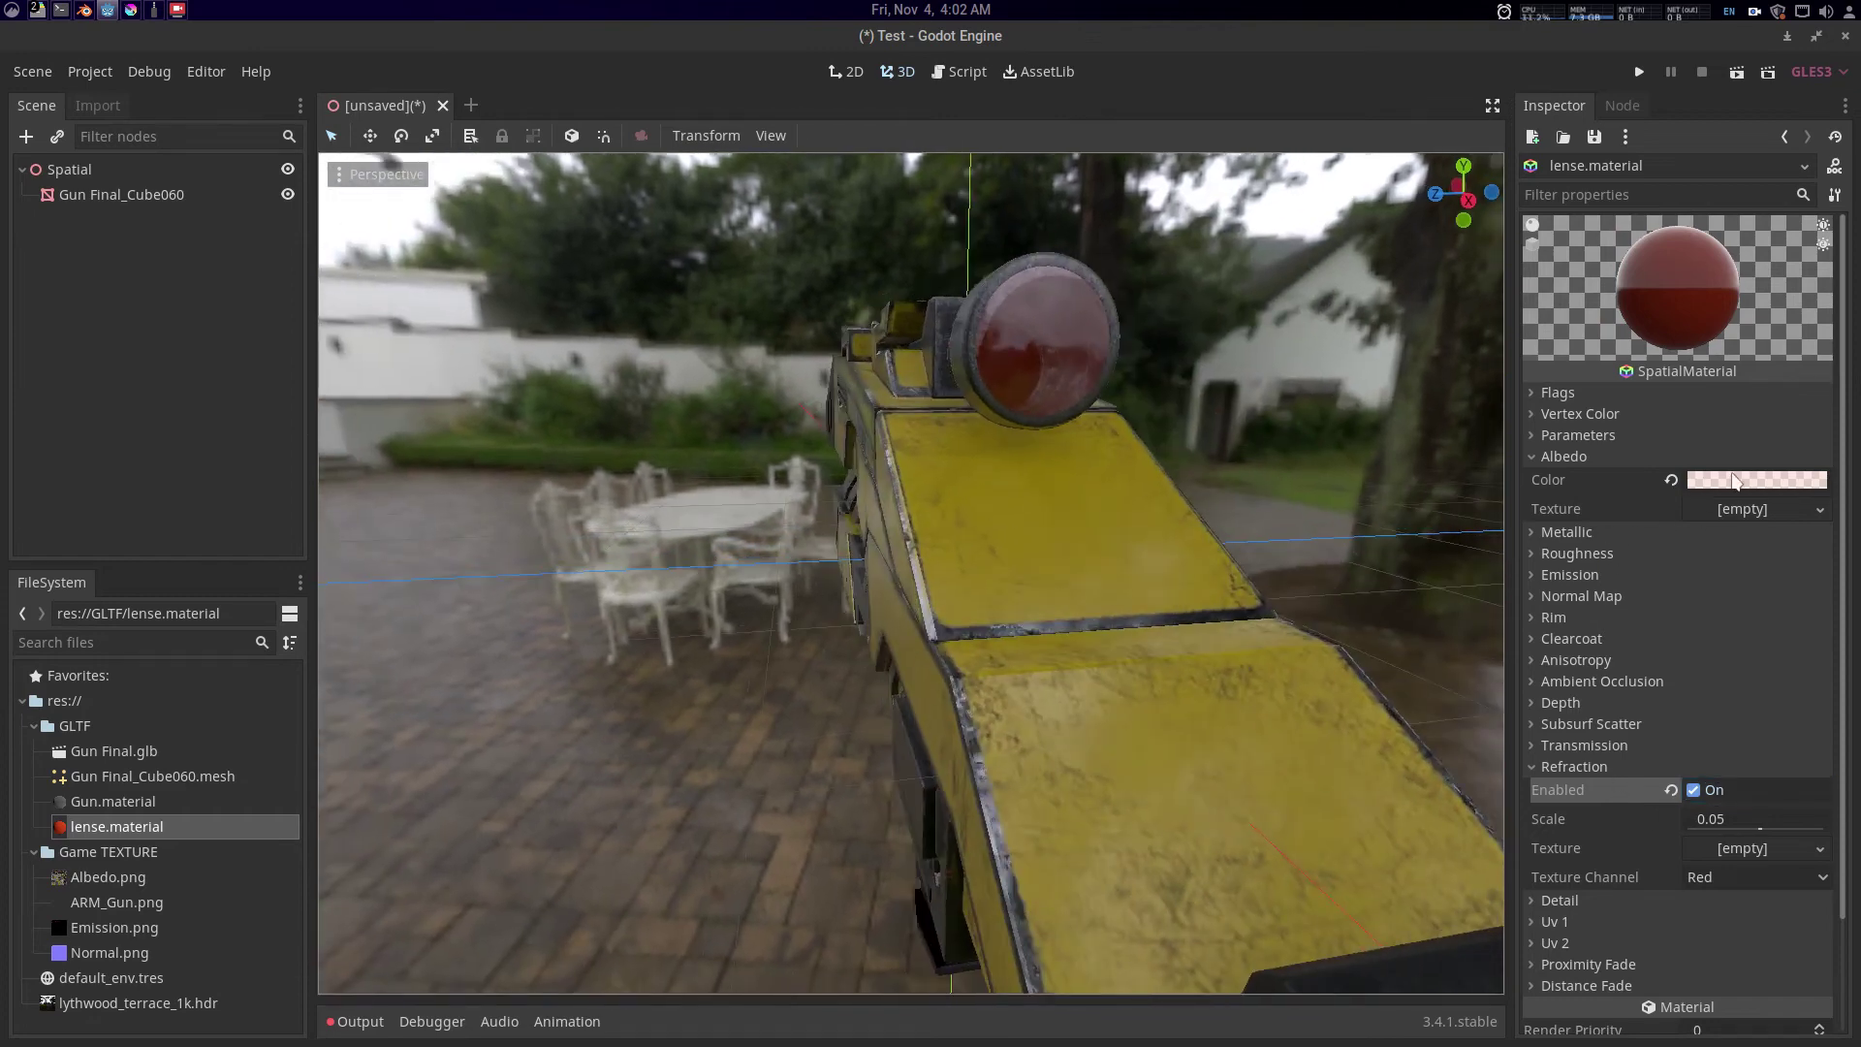
- Try different albedo alpha values on lense.material, ending at 69, while viewing the lens from several angles
left_click(1735, 480)
mouse_move(1470, 450)
left_mouse_down()
mouse_move(1489, 450)
mouse_move(1451, 456)
mouse_move(1471, 453)
left_mouse_up()
left_click(1223, 482)
left_click_drag(1223, 482, 902, 475)
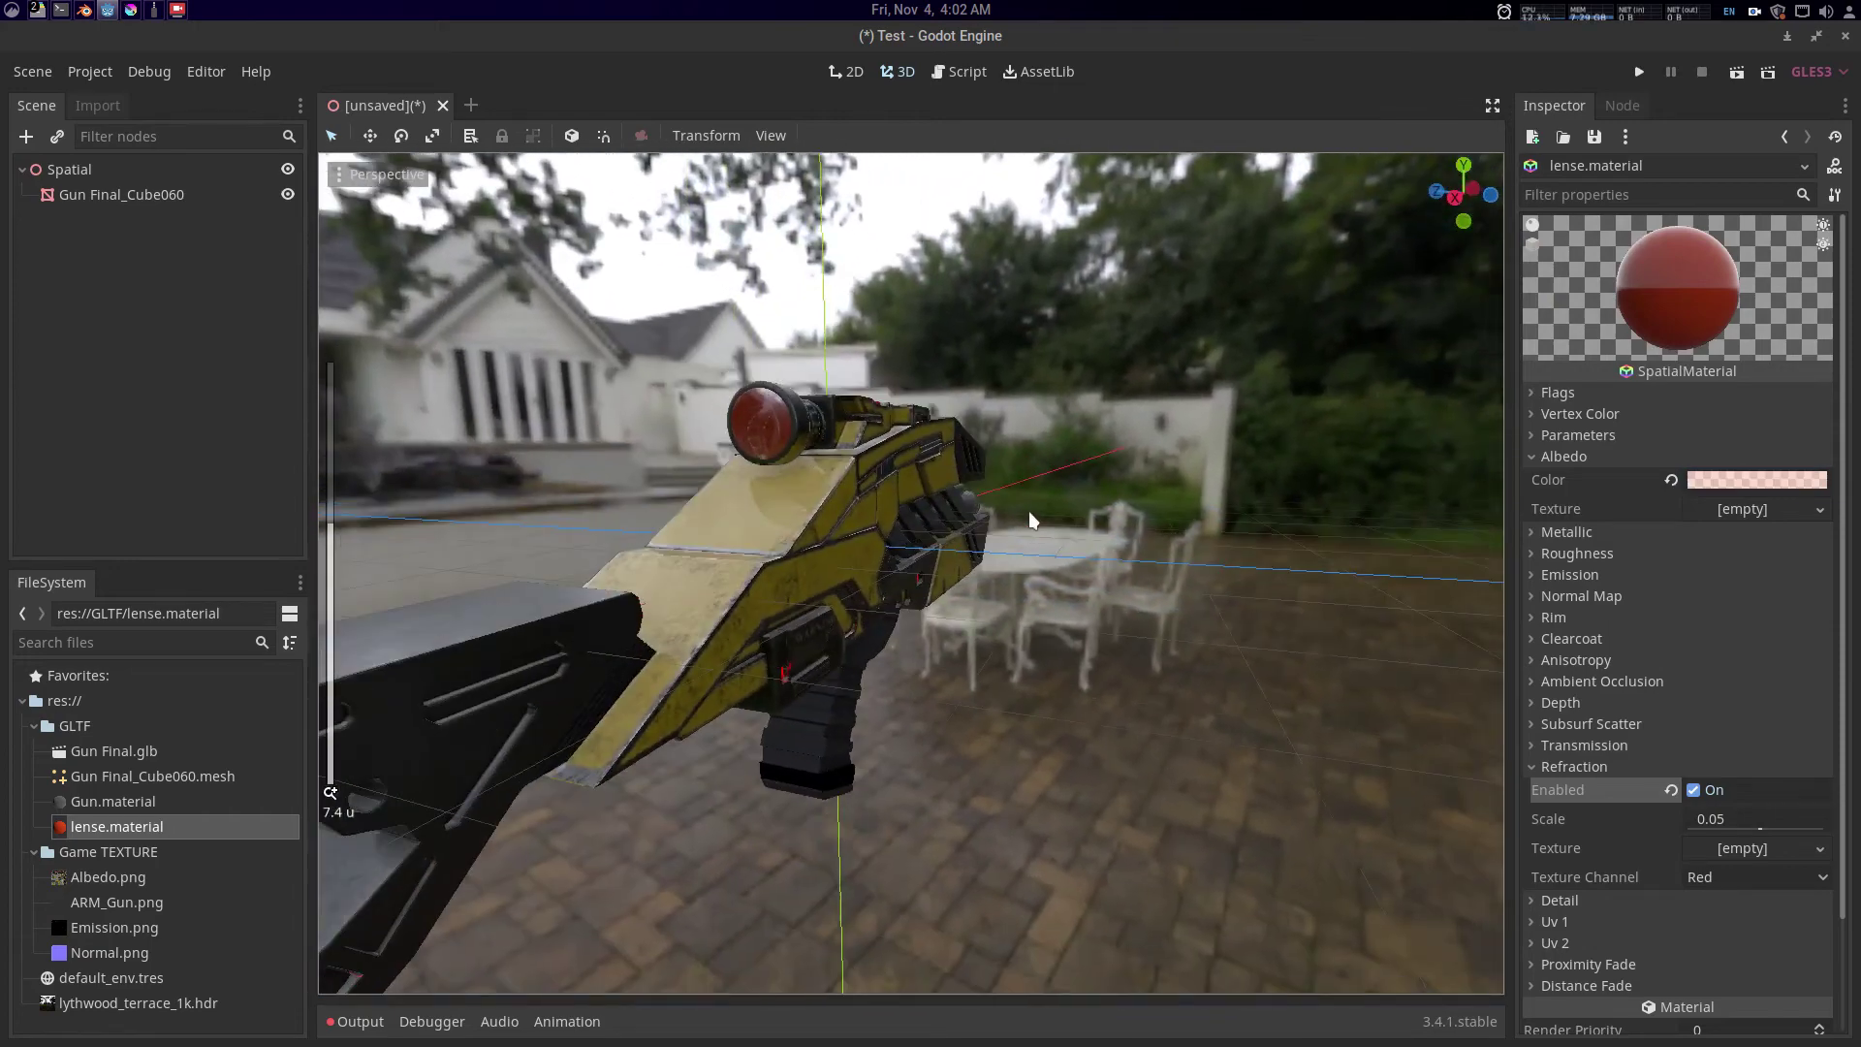
left_click_drag(1028, 679, 1173, 649)
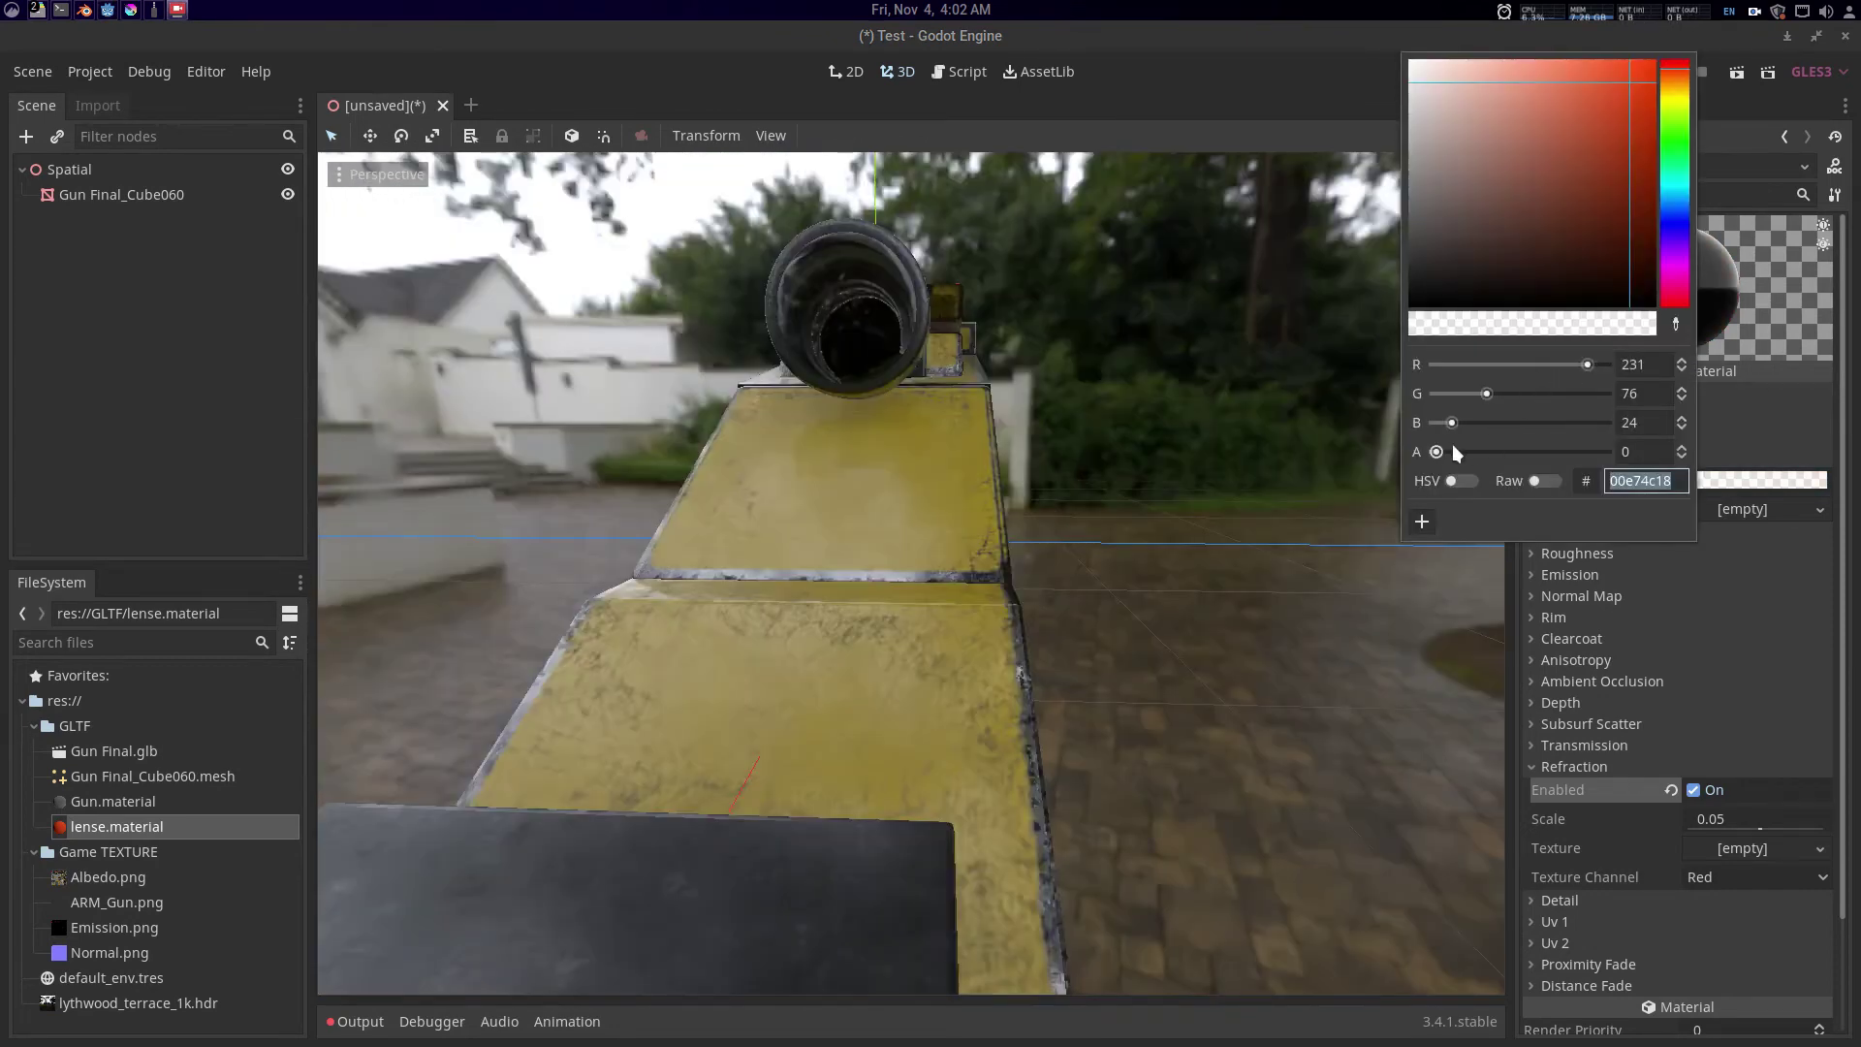
left_click_drag(1439, 455, 1484, 455)
- Try lower and higher refraction scales on lense.material, ending at 0.29
left_click(1763, 828)
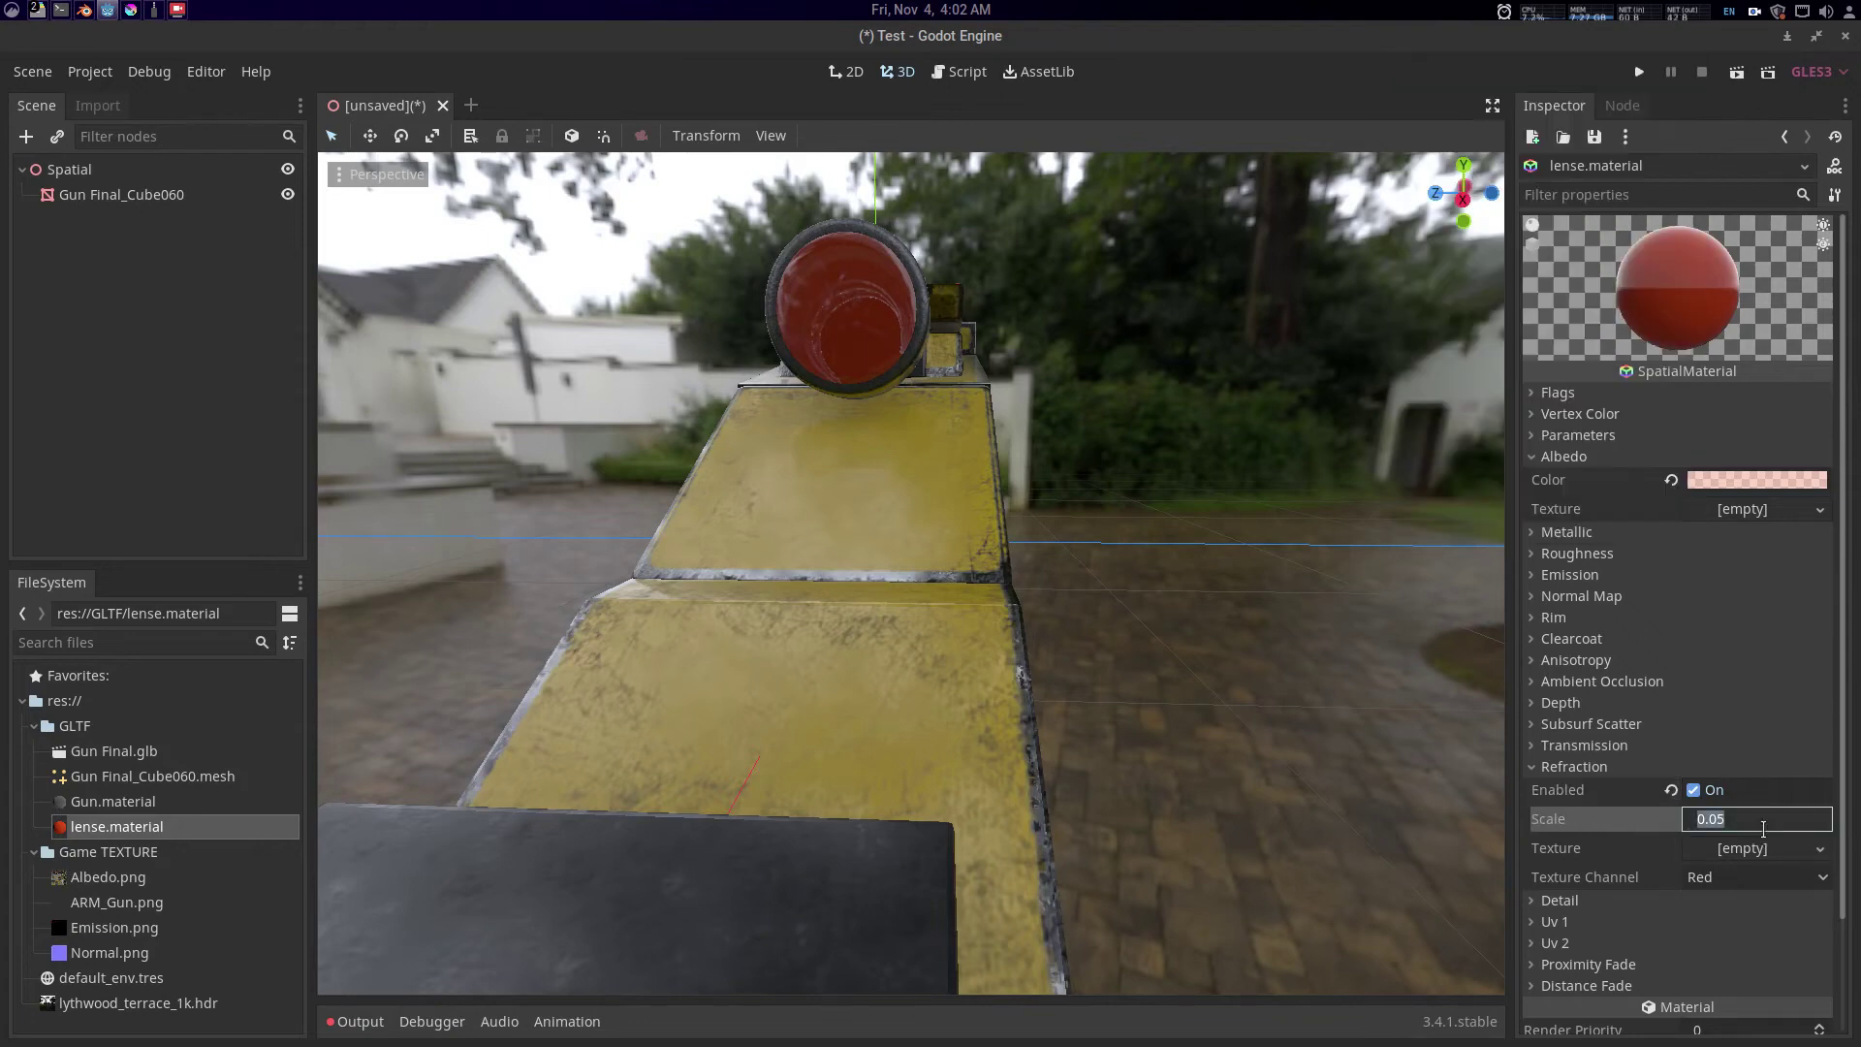
mouse_move(1724, 832)
left_mouse_down()
mouse_move(1788, 831)
mouse_move(1748, 832)
left_mouse_up()
left_click_drag(1008, 591, 1169, 578)
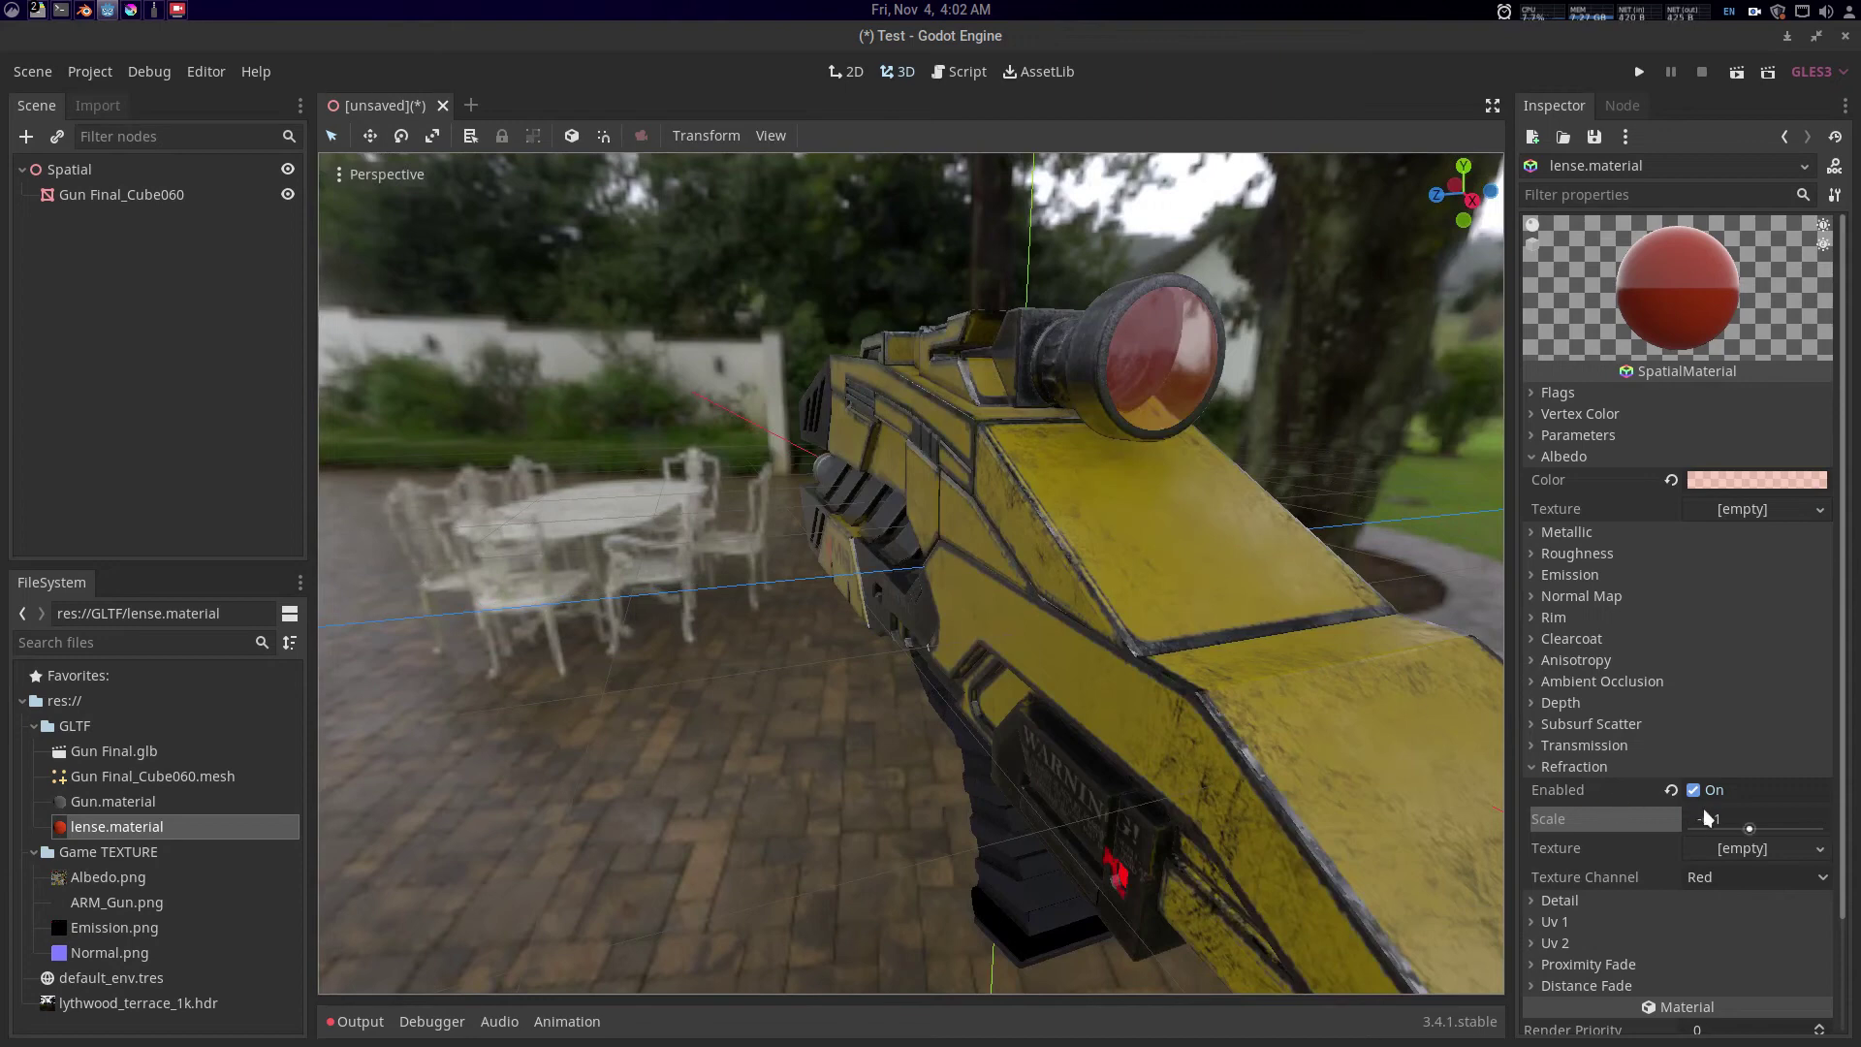
left_click_drag(1702, 818, 1745, 818)
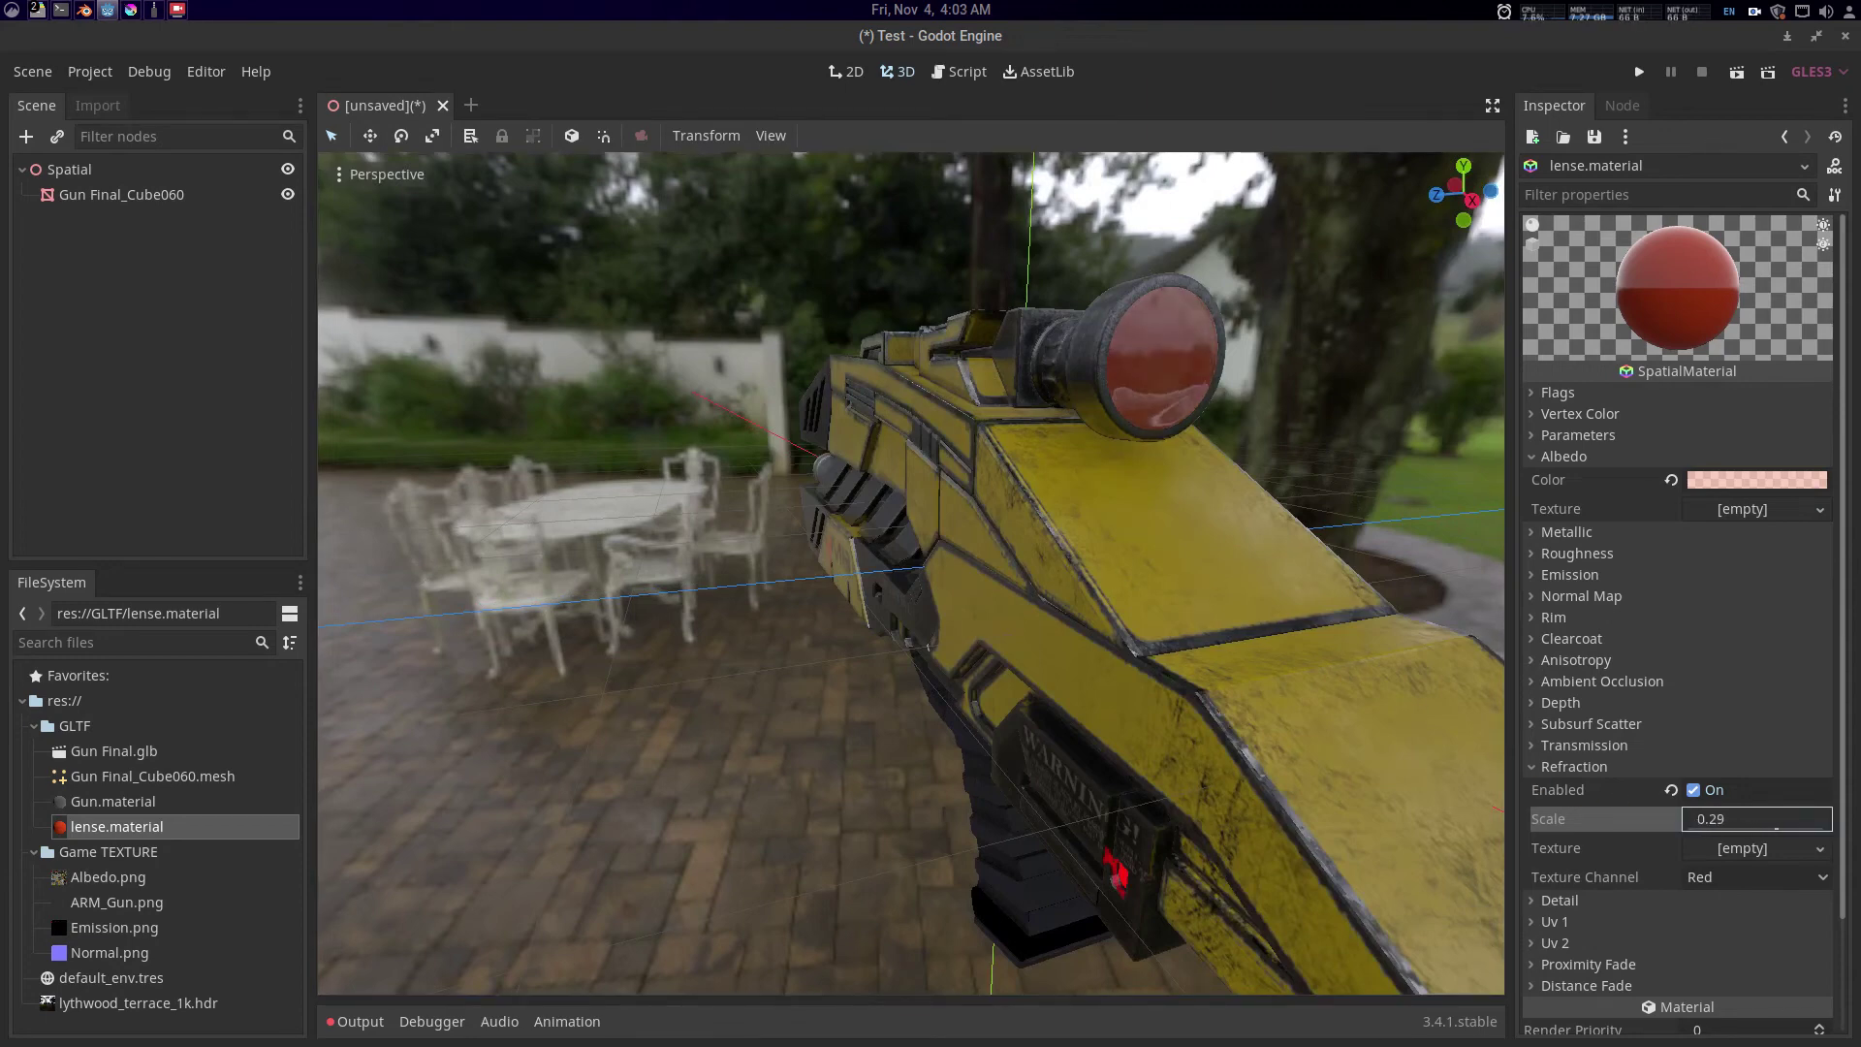
- Try a refraction scale of 1 on lense.material and inspect the lens from behind the gun
left_click(1714, 813)
type("1")
key("Return")
left_click_drag(1328, 533, 1249, 510)
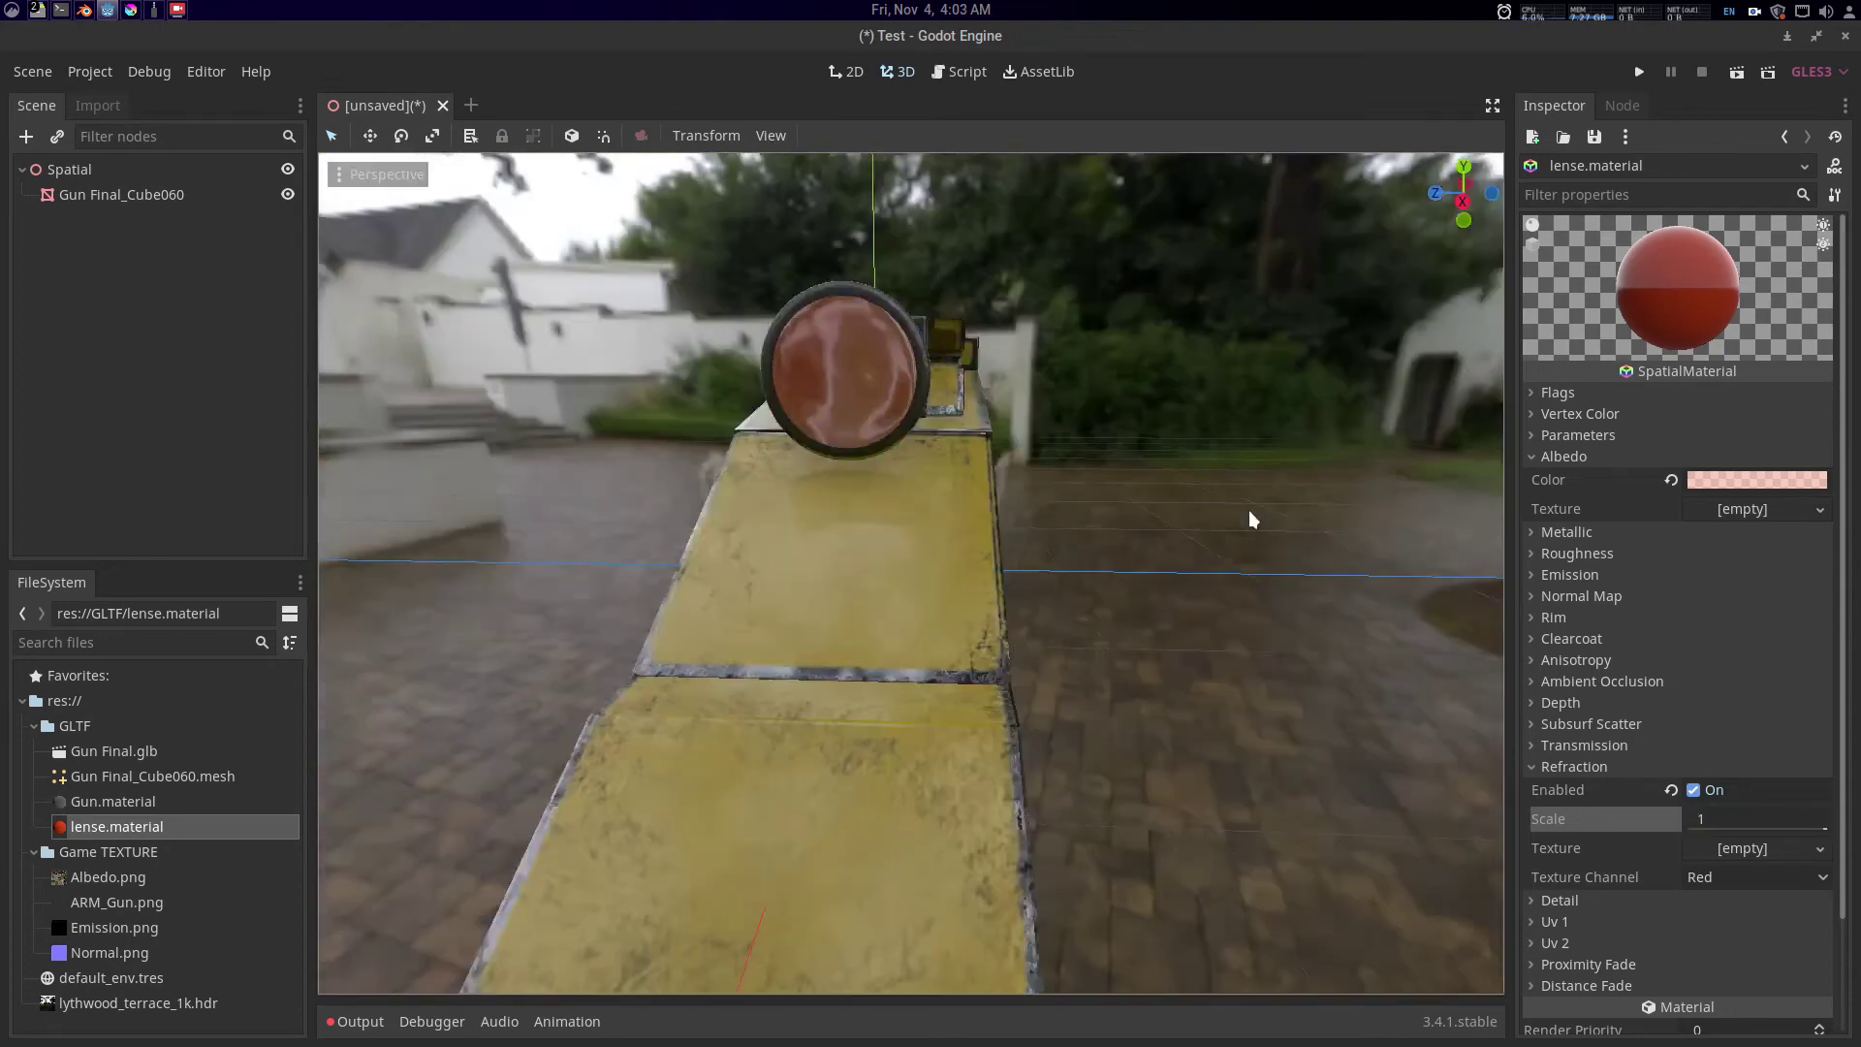
scroll(1249, 510, "down", 5)
left_click_drag(1003, 539, 1078, 500)
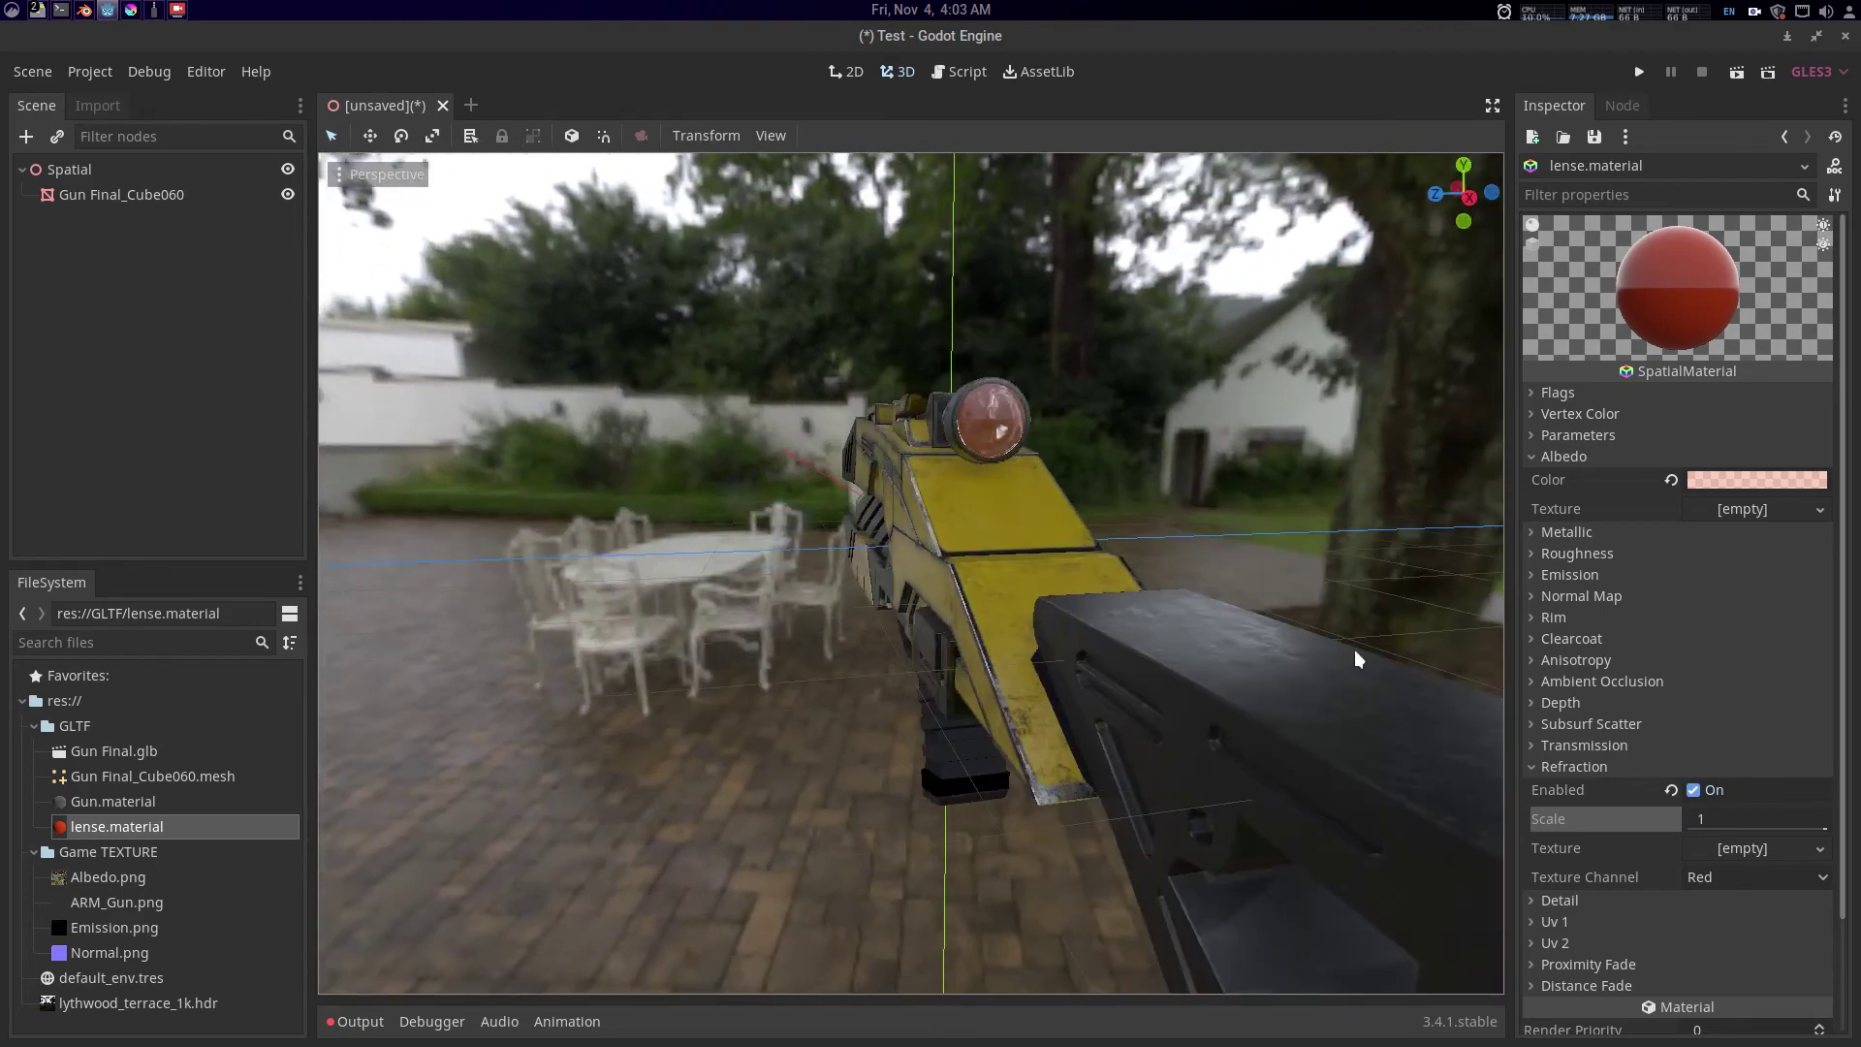
- Set the refraction scale of lense.material to 0.78 and view the lens up close
mouse_move(1751, 822)
left_mouse_down()
mouse_move(1726, 822)
mouse_move(1744, 822)
left_mouse_up()
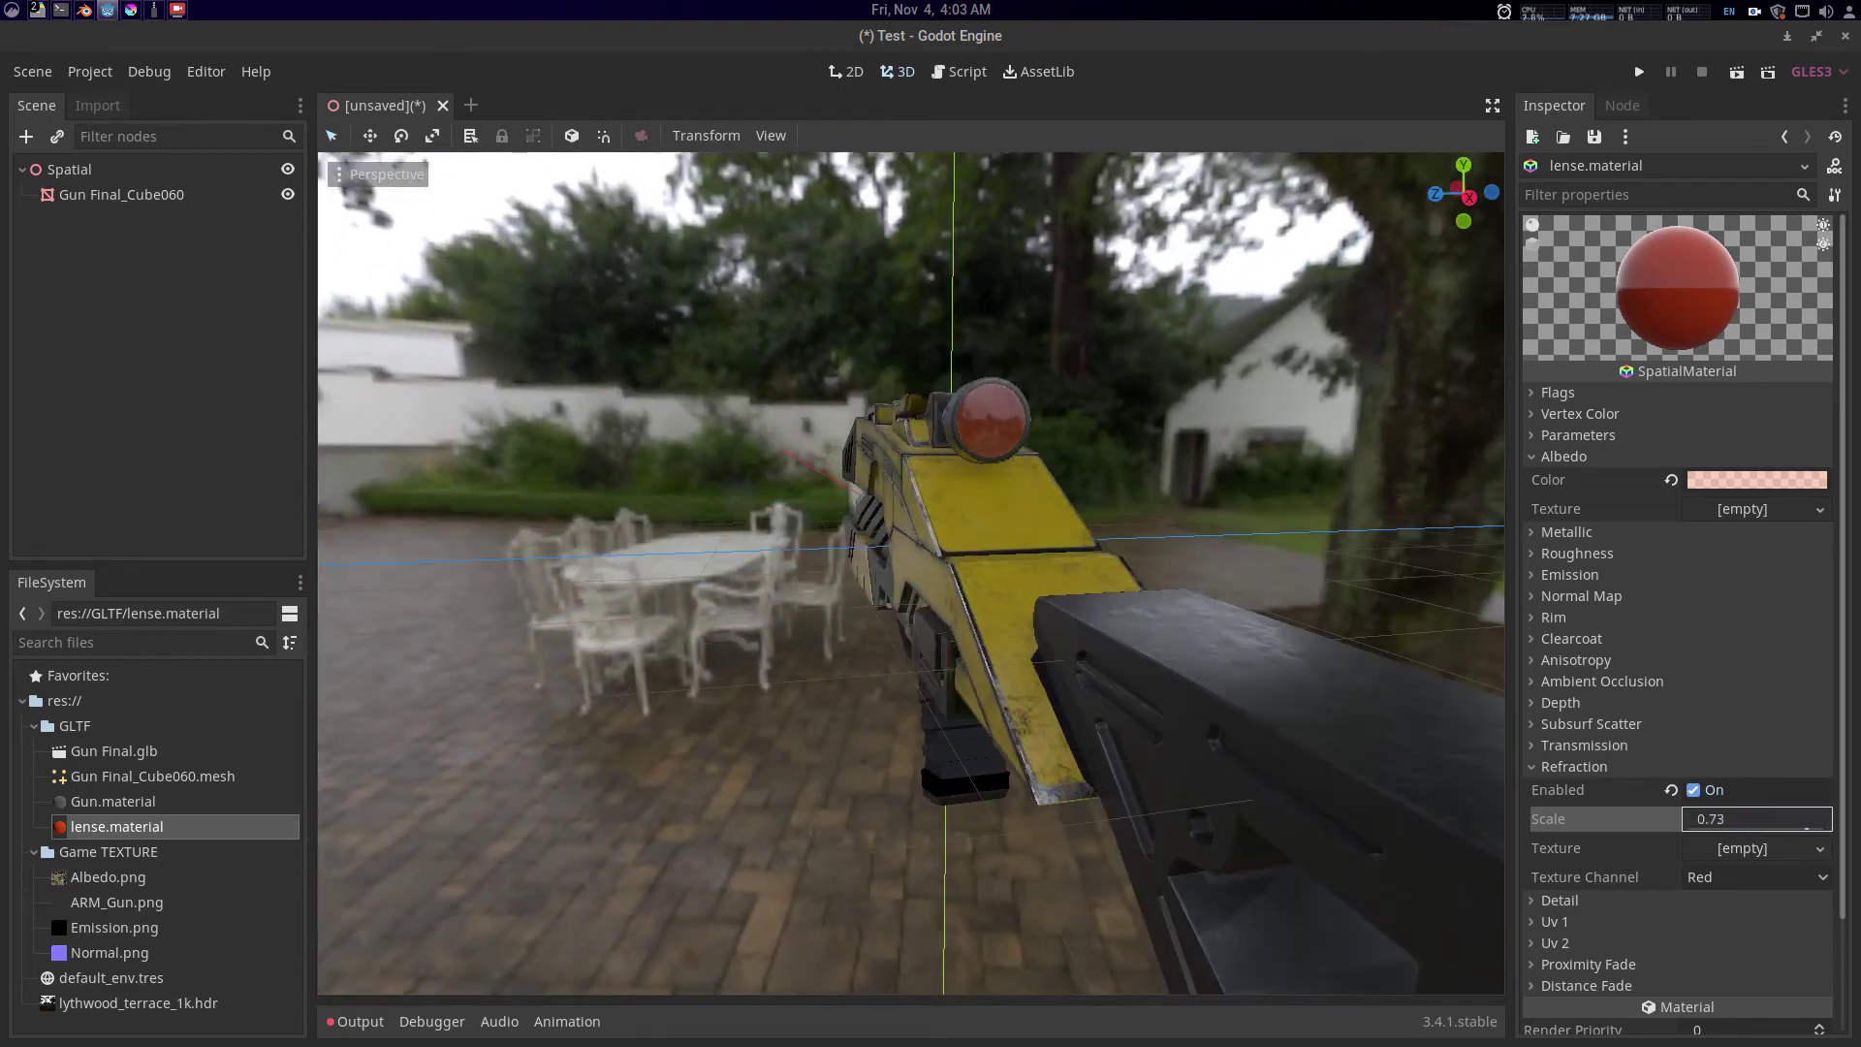
left_click_drag(1096, 572, 1206, 533)
scroll(1358, 551, "up", 3)
- Set the albedo alpha of lense.material to about 123 and check the lens near and far
left_click(1762, 483)
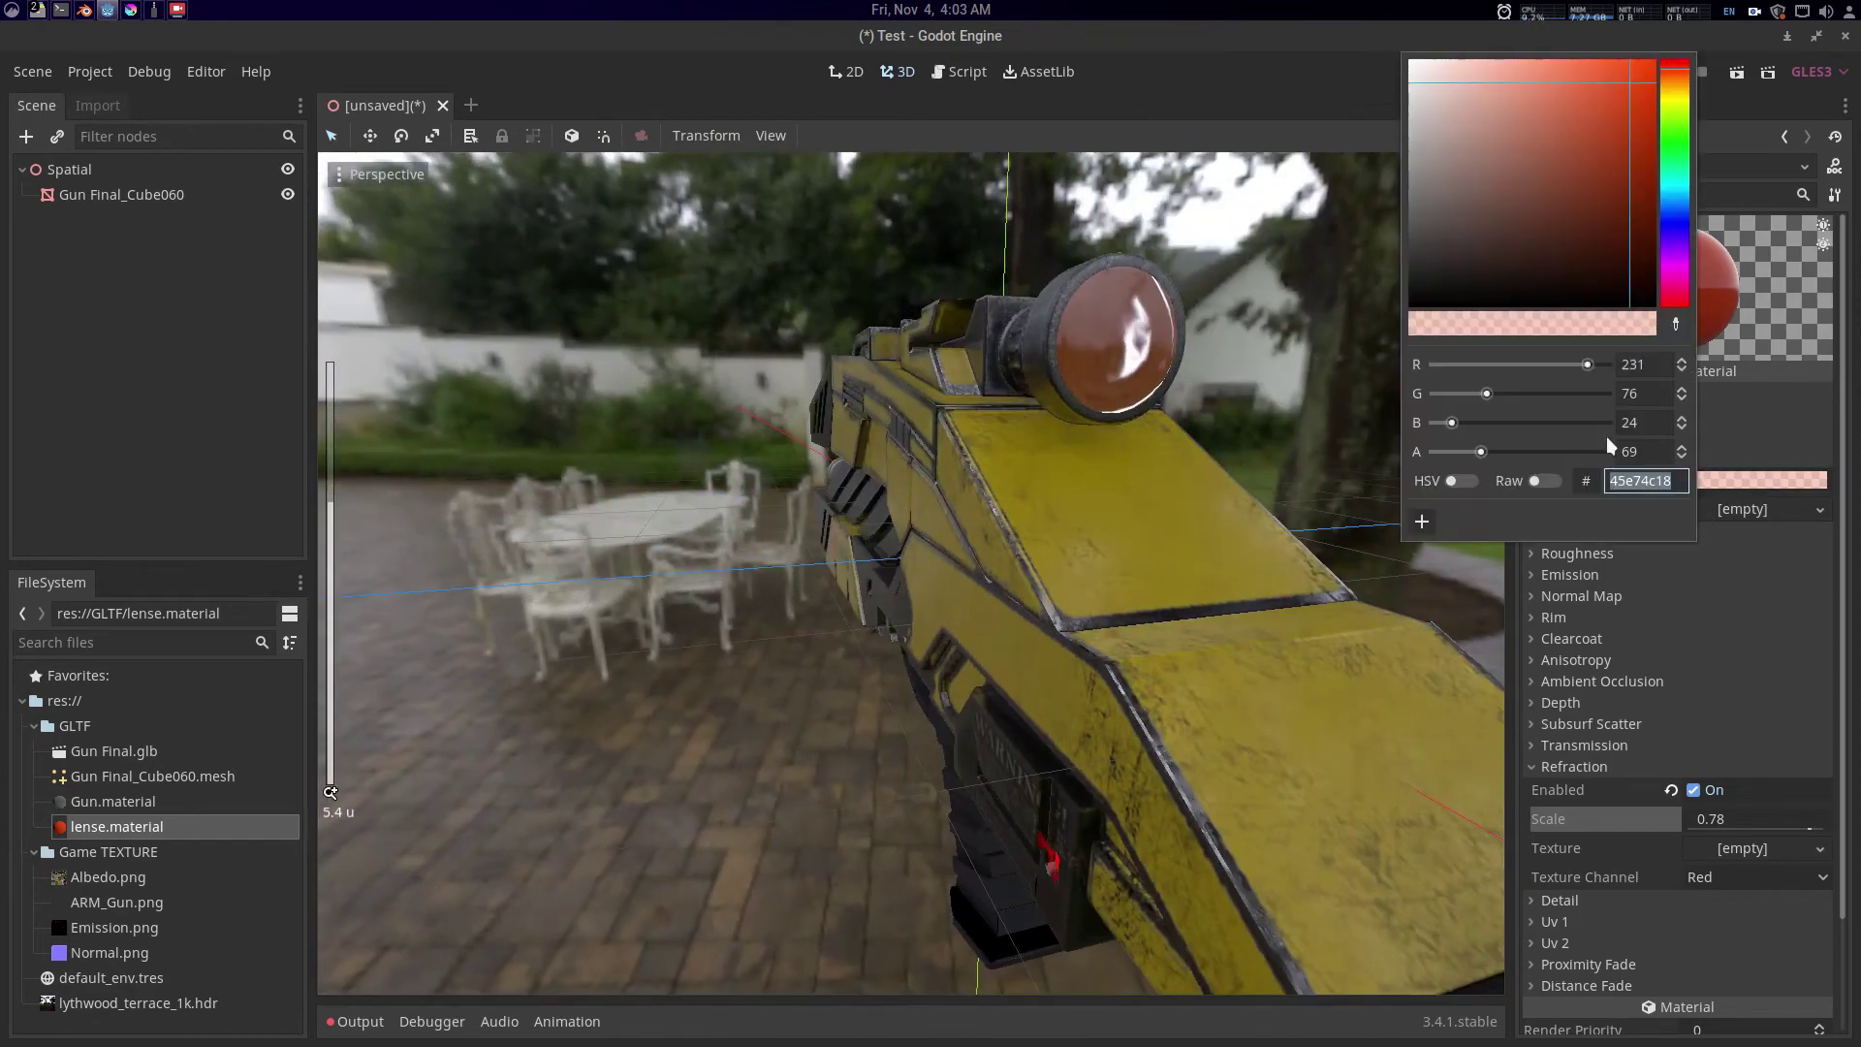
left_click_drag(1609, 452, 1516, 452)
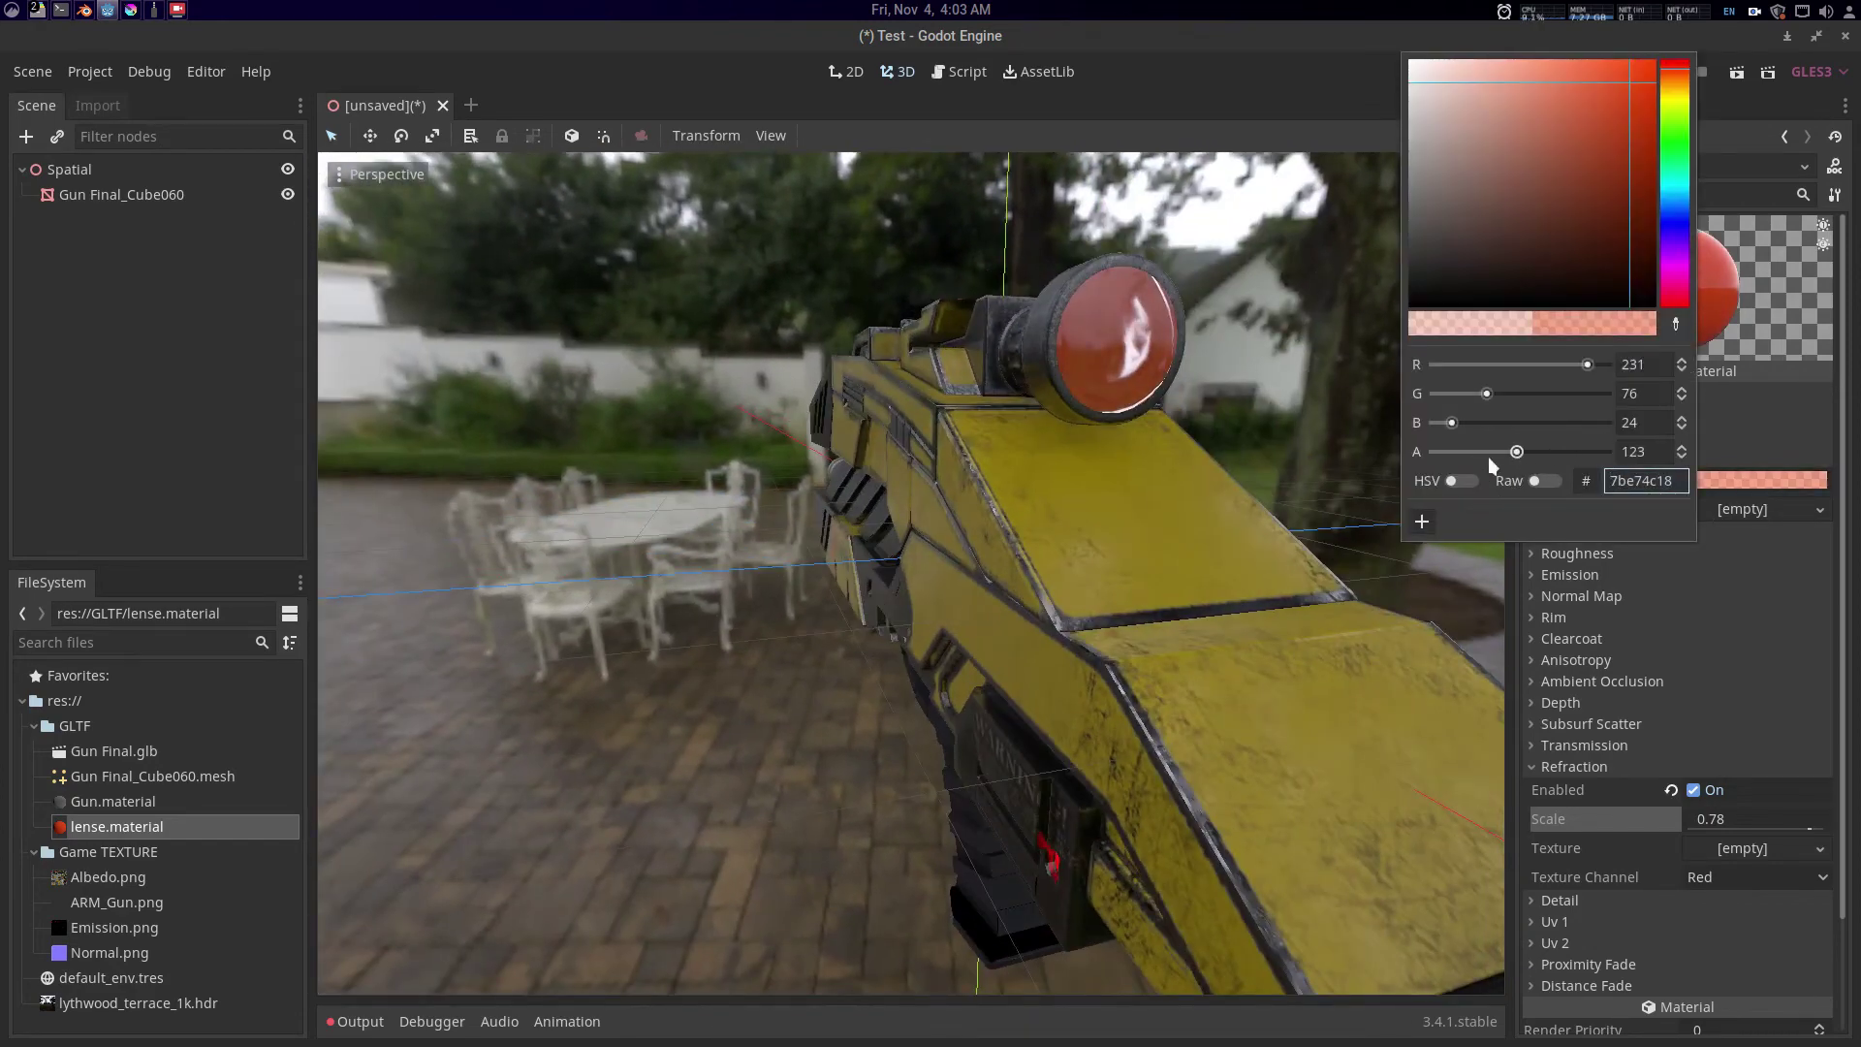
left_click_drag(1251, 461, 1225, 490)
scroll(1164, 431, "down", 4)
scroll(1130, 521, "up", 4)
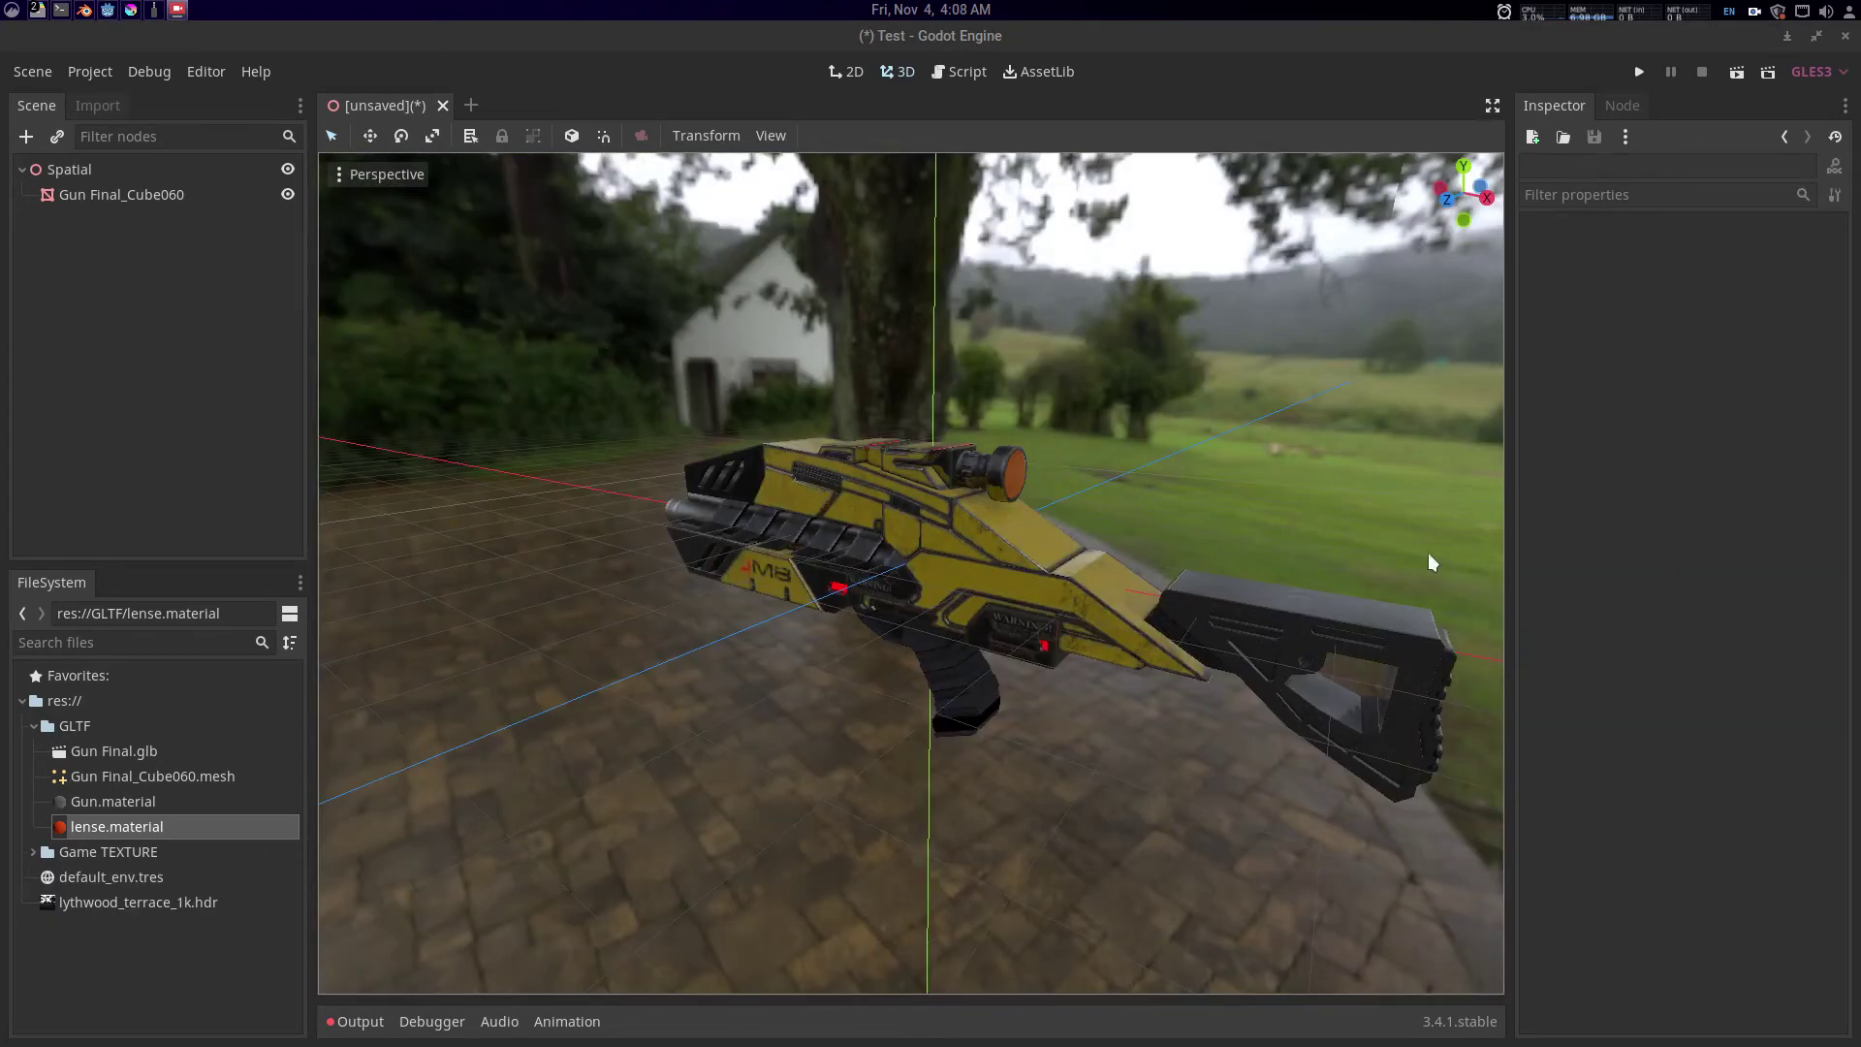
- Select the gun mesh and expand its Material section to show the two material slots
left_click_drag(1428, 552, 1596, 457)
scroll(1036, 545, "up", 1)
left_click(968, 585)
scroll(1035, 605, "up", 2)
left_click(1580, 386)
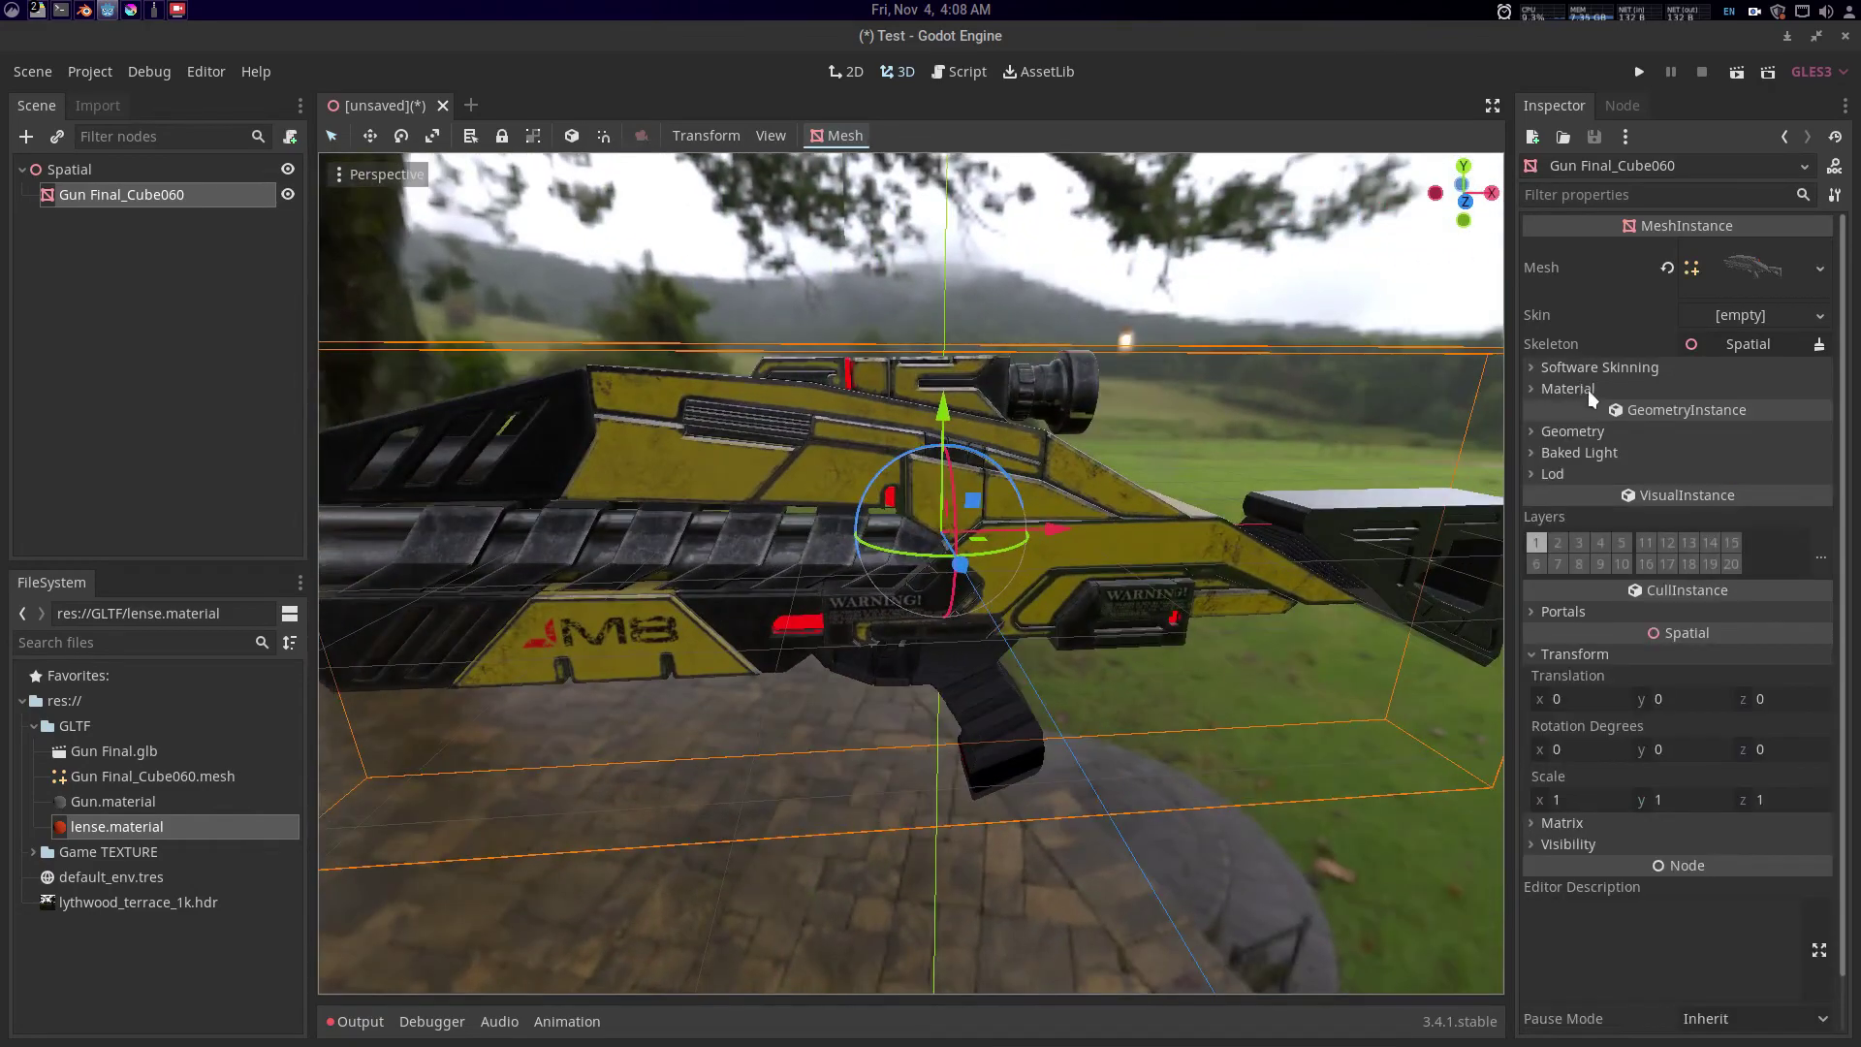
left_click(1588, 390)
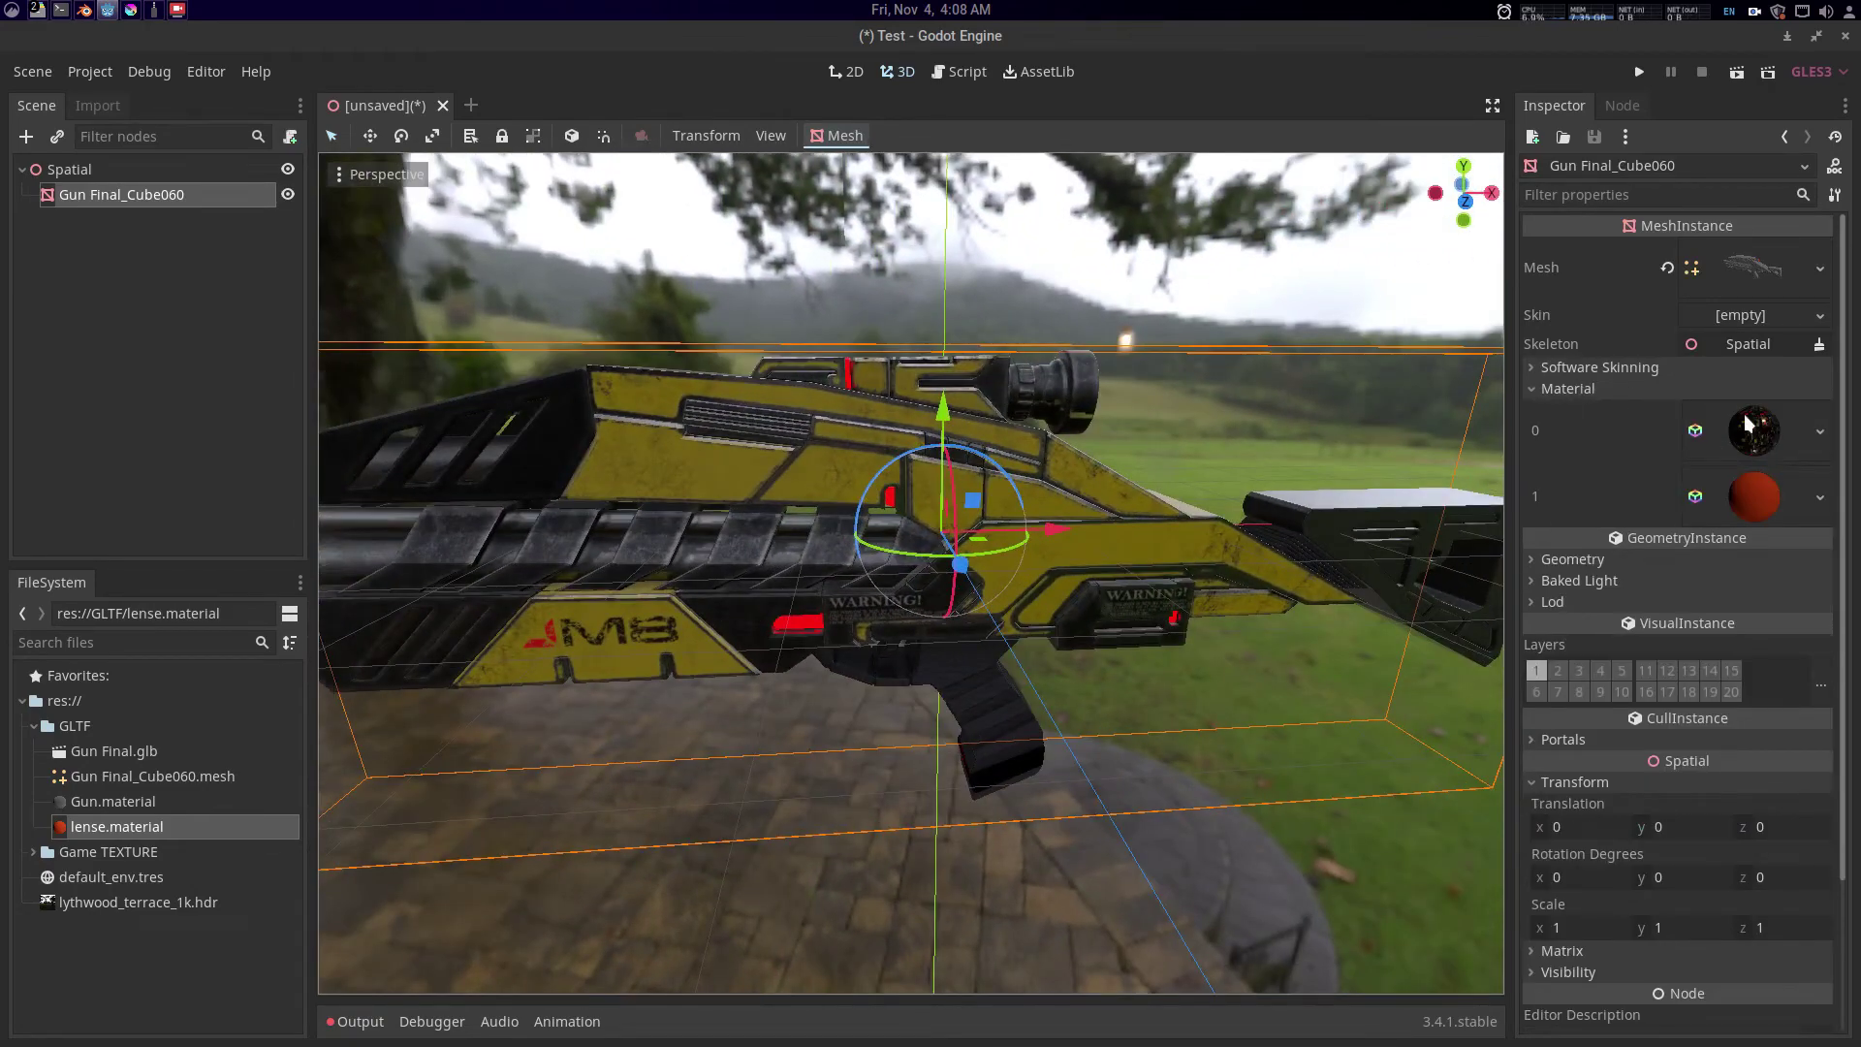
- Create a new VisualShader resource
left_click(1532, 139)
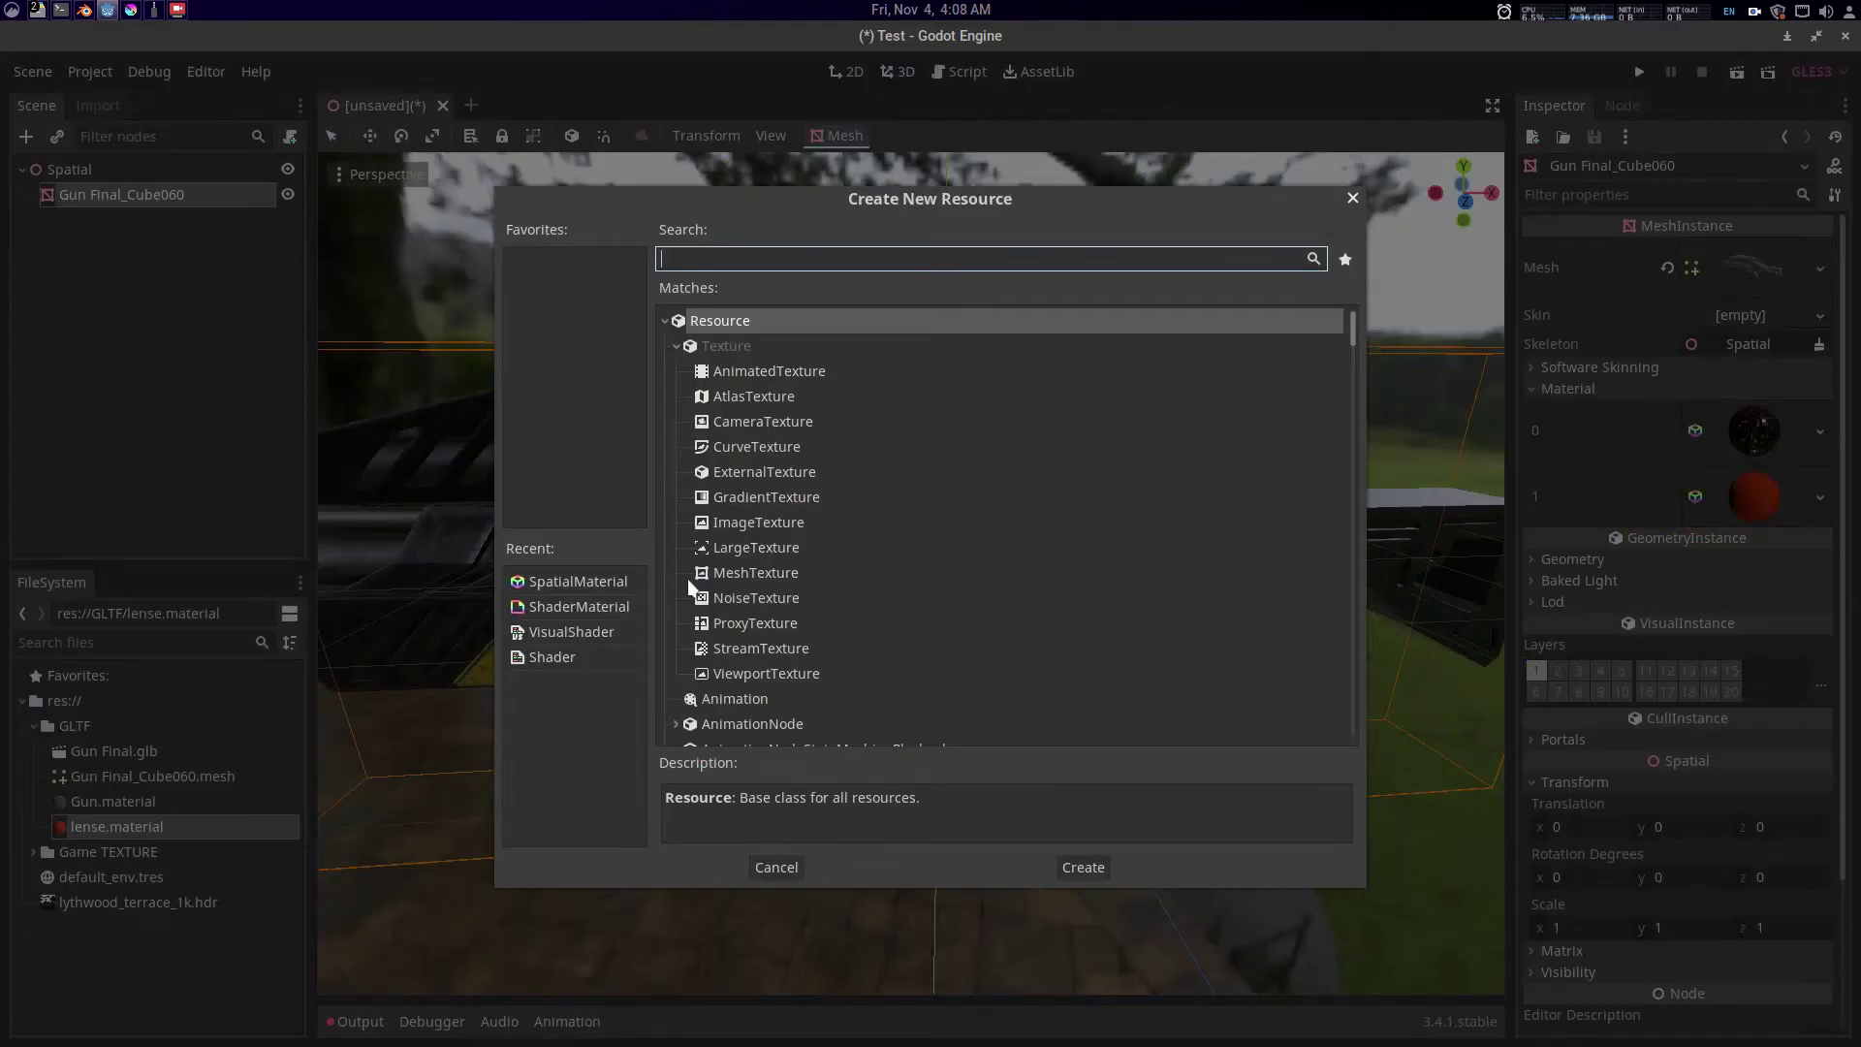
type("vis")
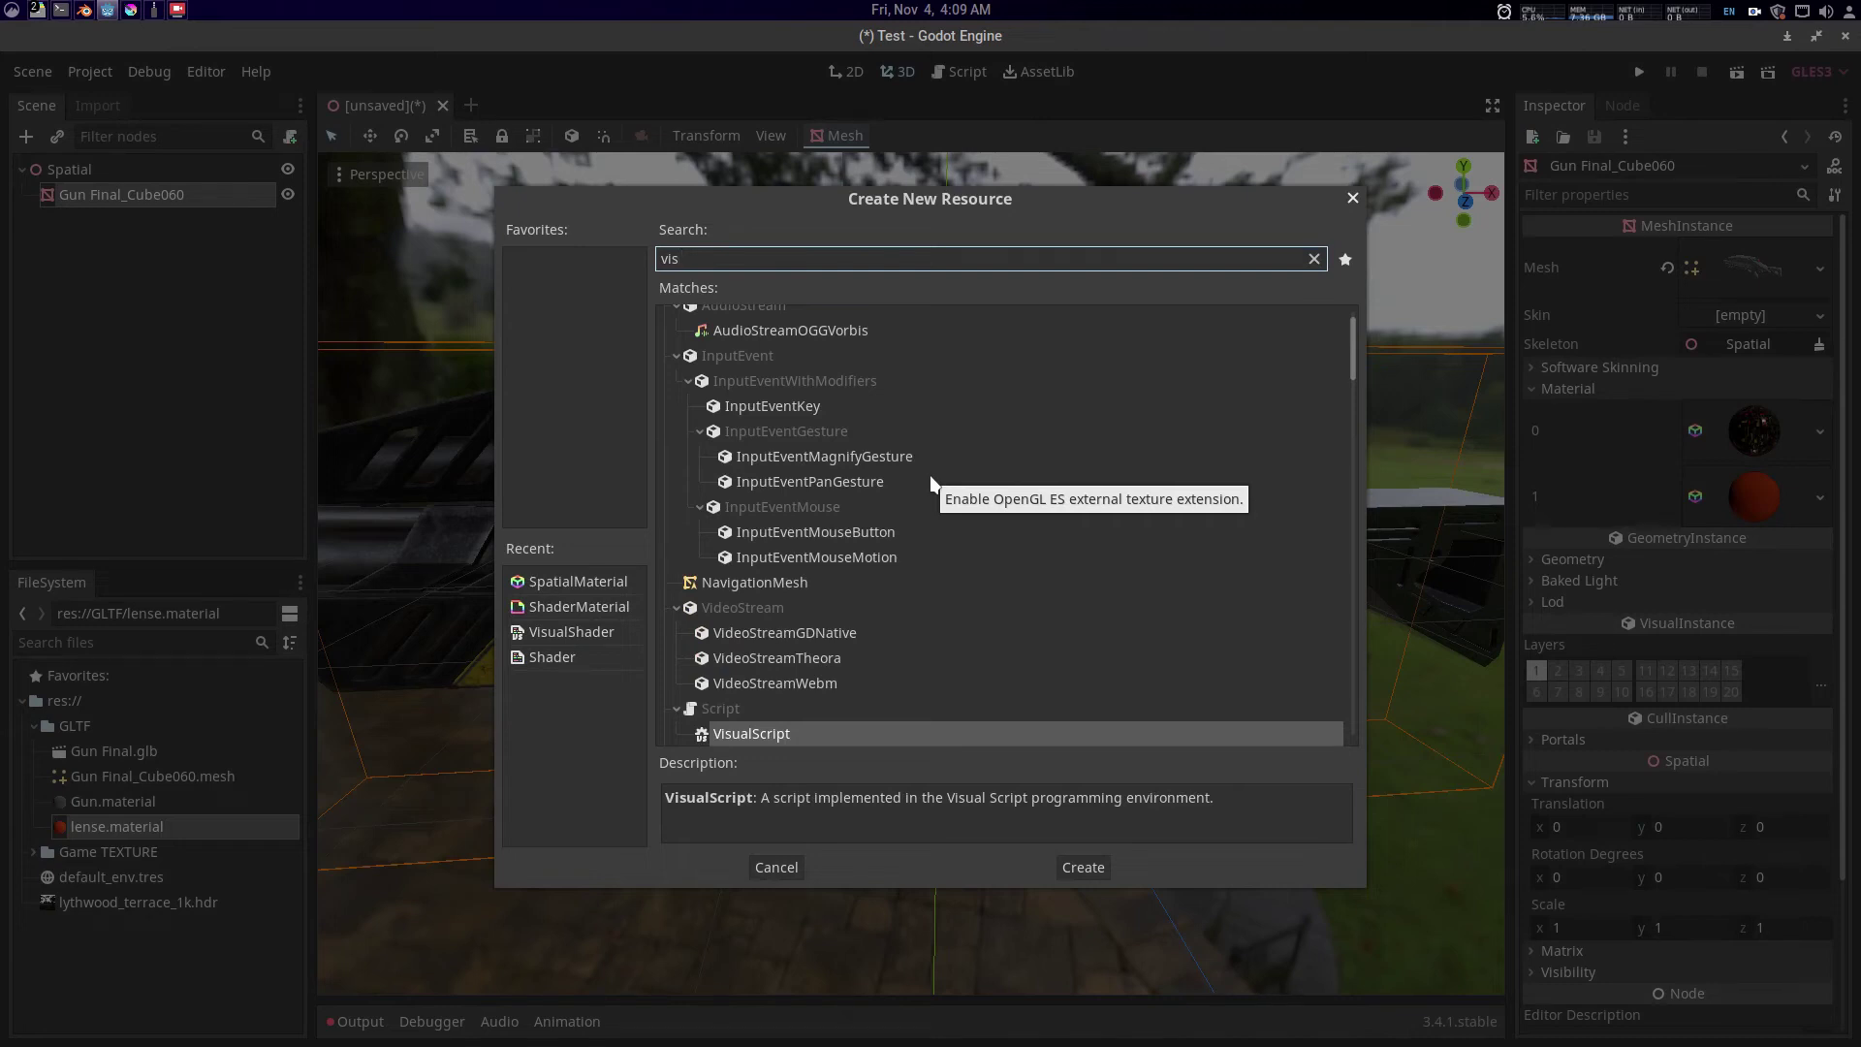
type("ua")
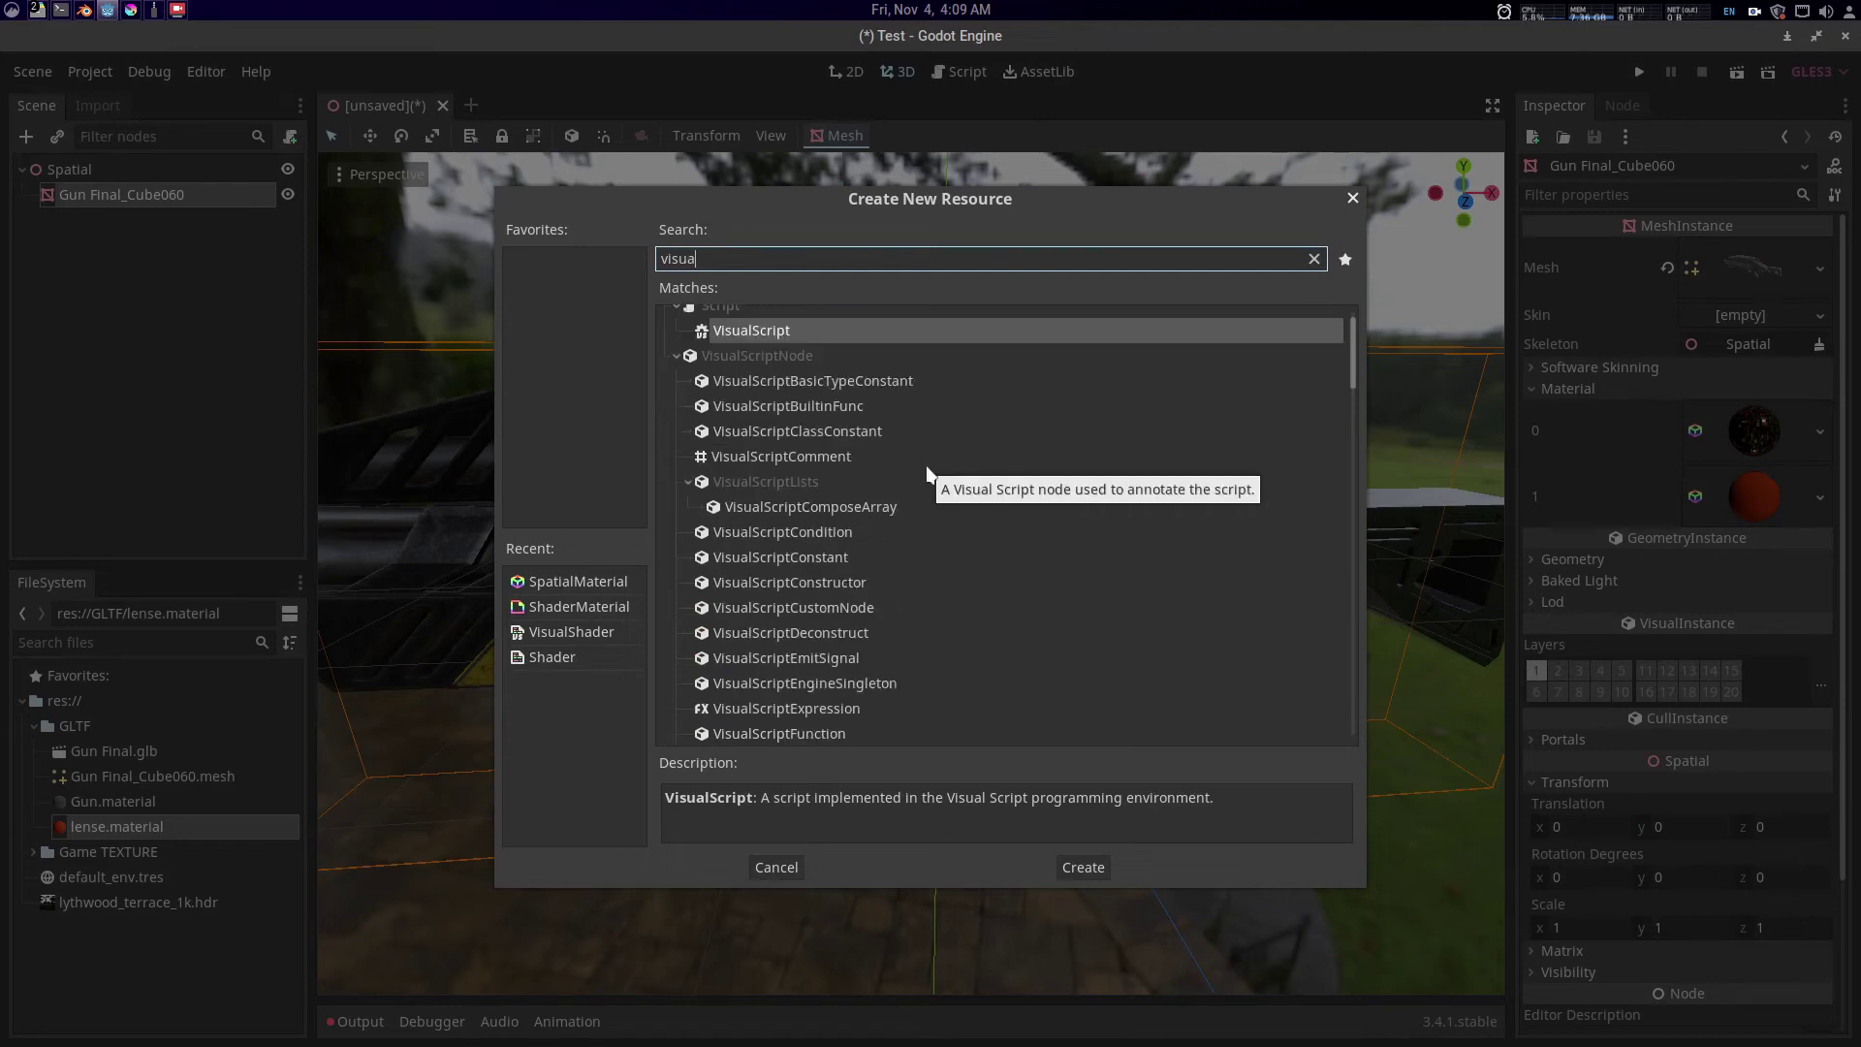
key("BackSpace")
key("BackSpace")
key("BackSpace")
key("BackSpace")
key("BackSpace")
type("shader")
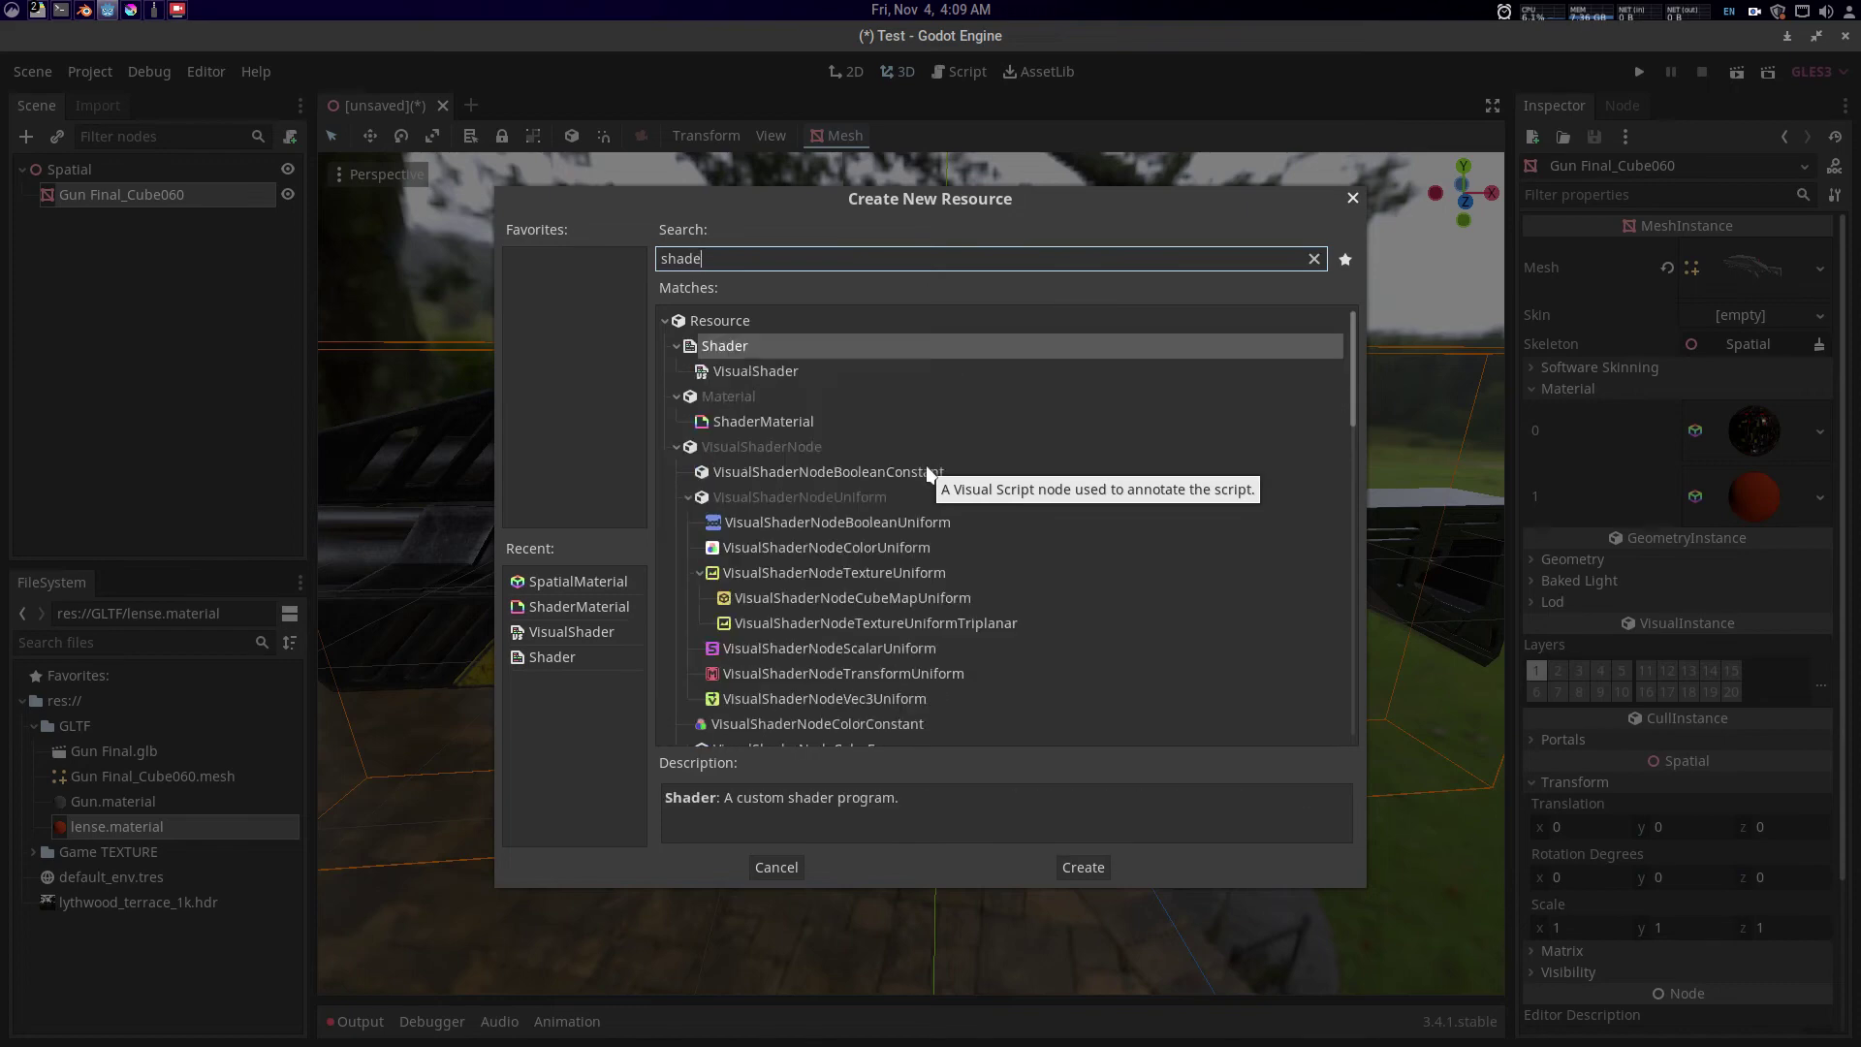
left_click(731, 372)
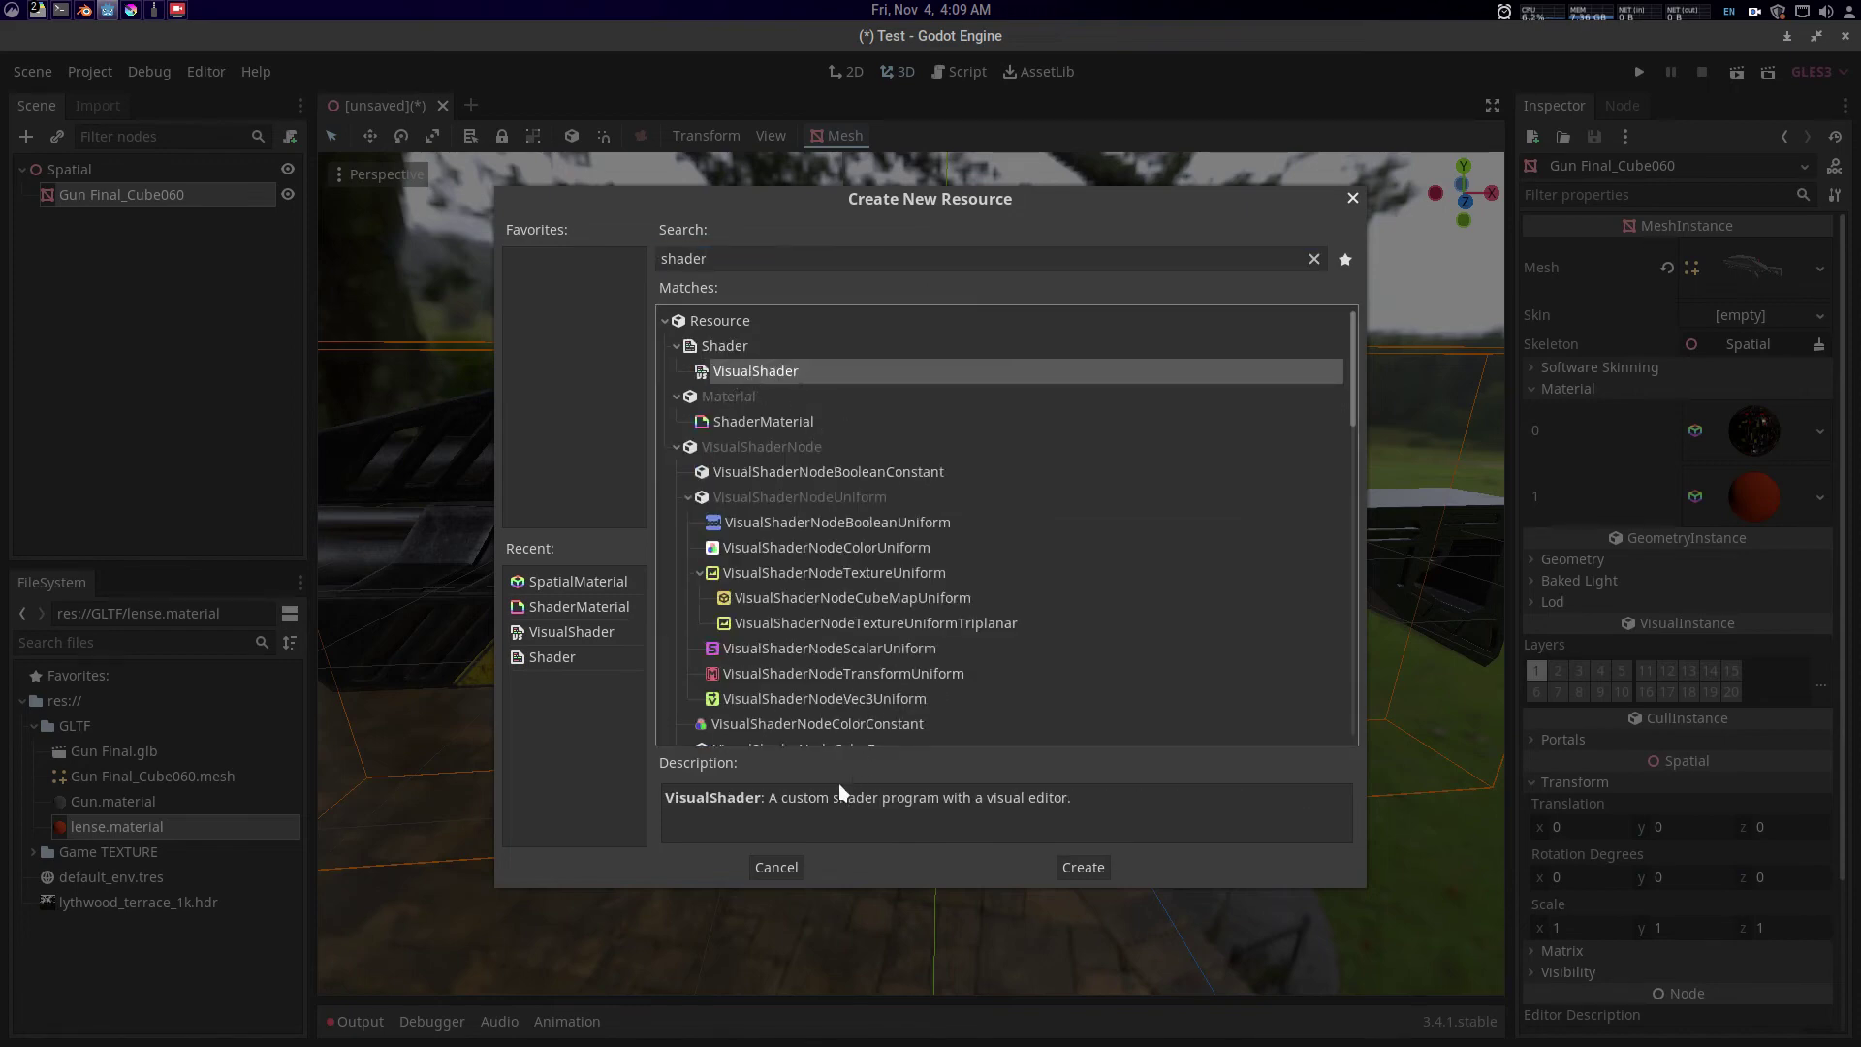
left_click(1102, 867)
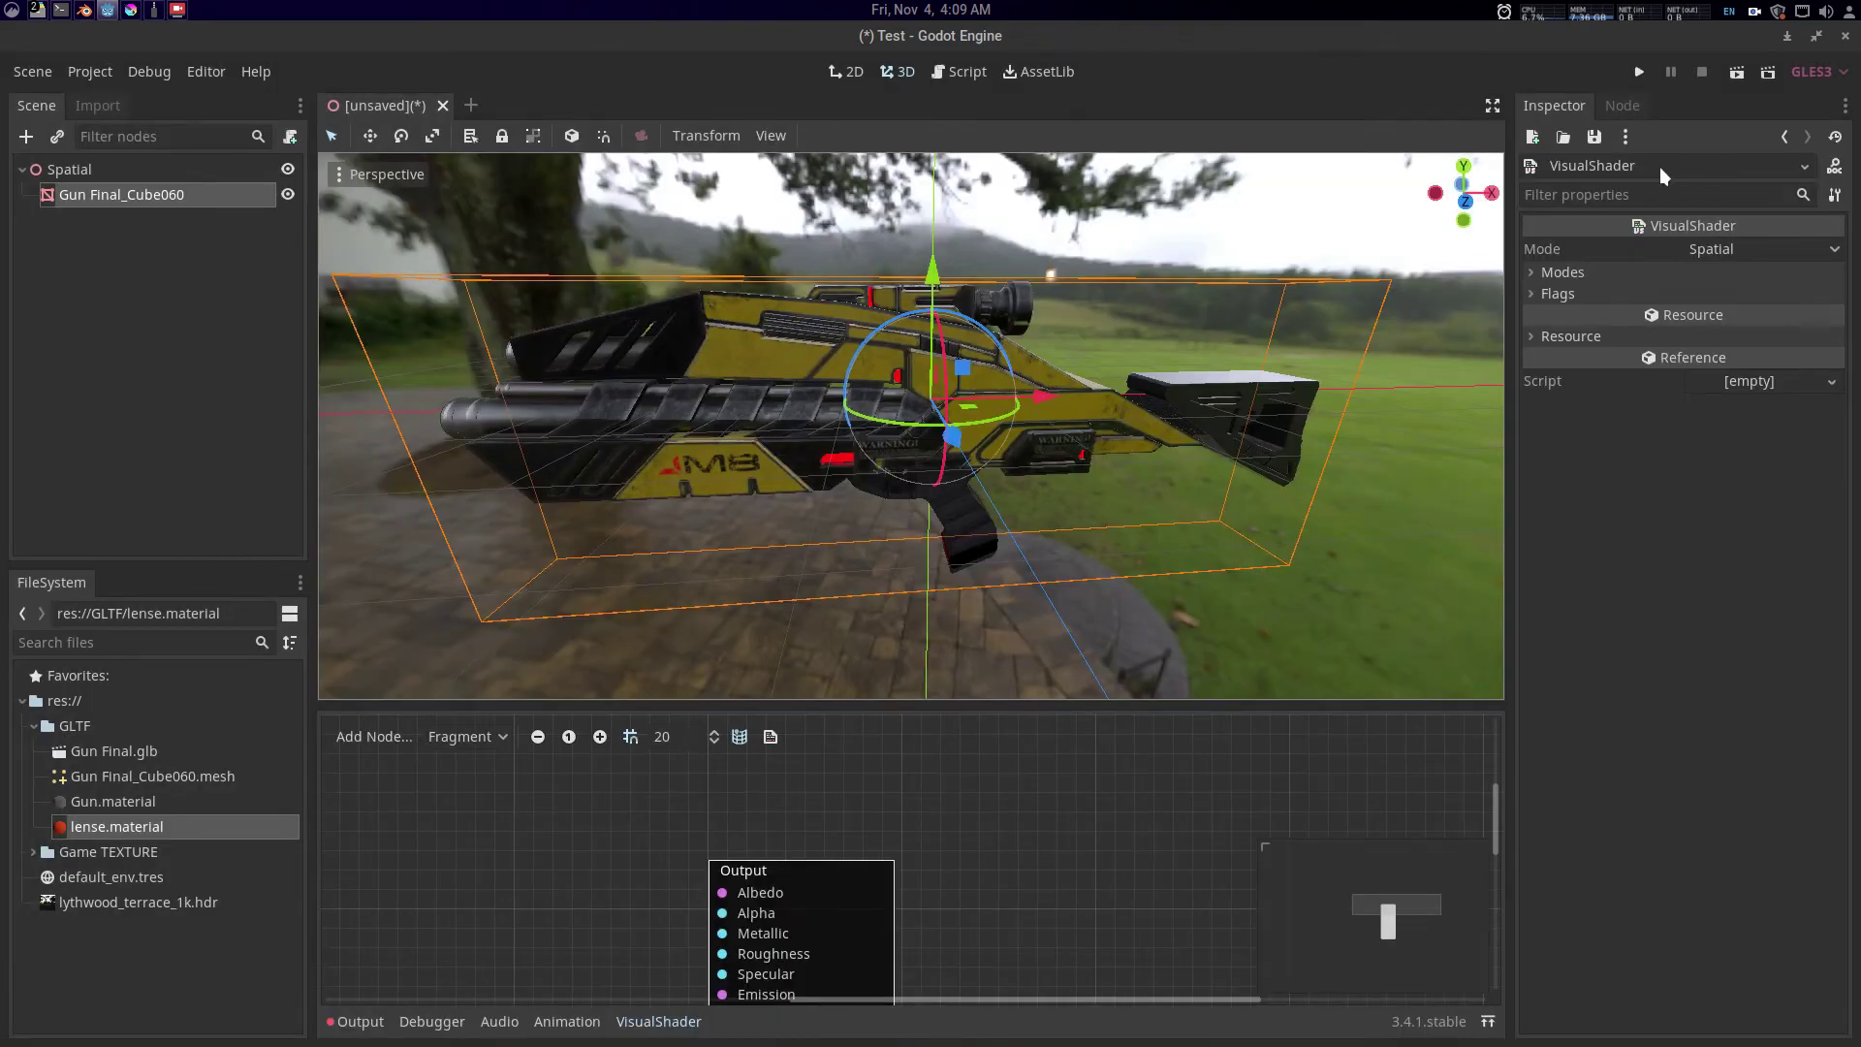
- Save the VisualShader as new_visualshader.tres in res:// and reselect the gun mesh
left_click(1533, 137)
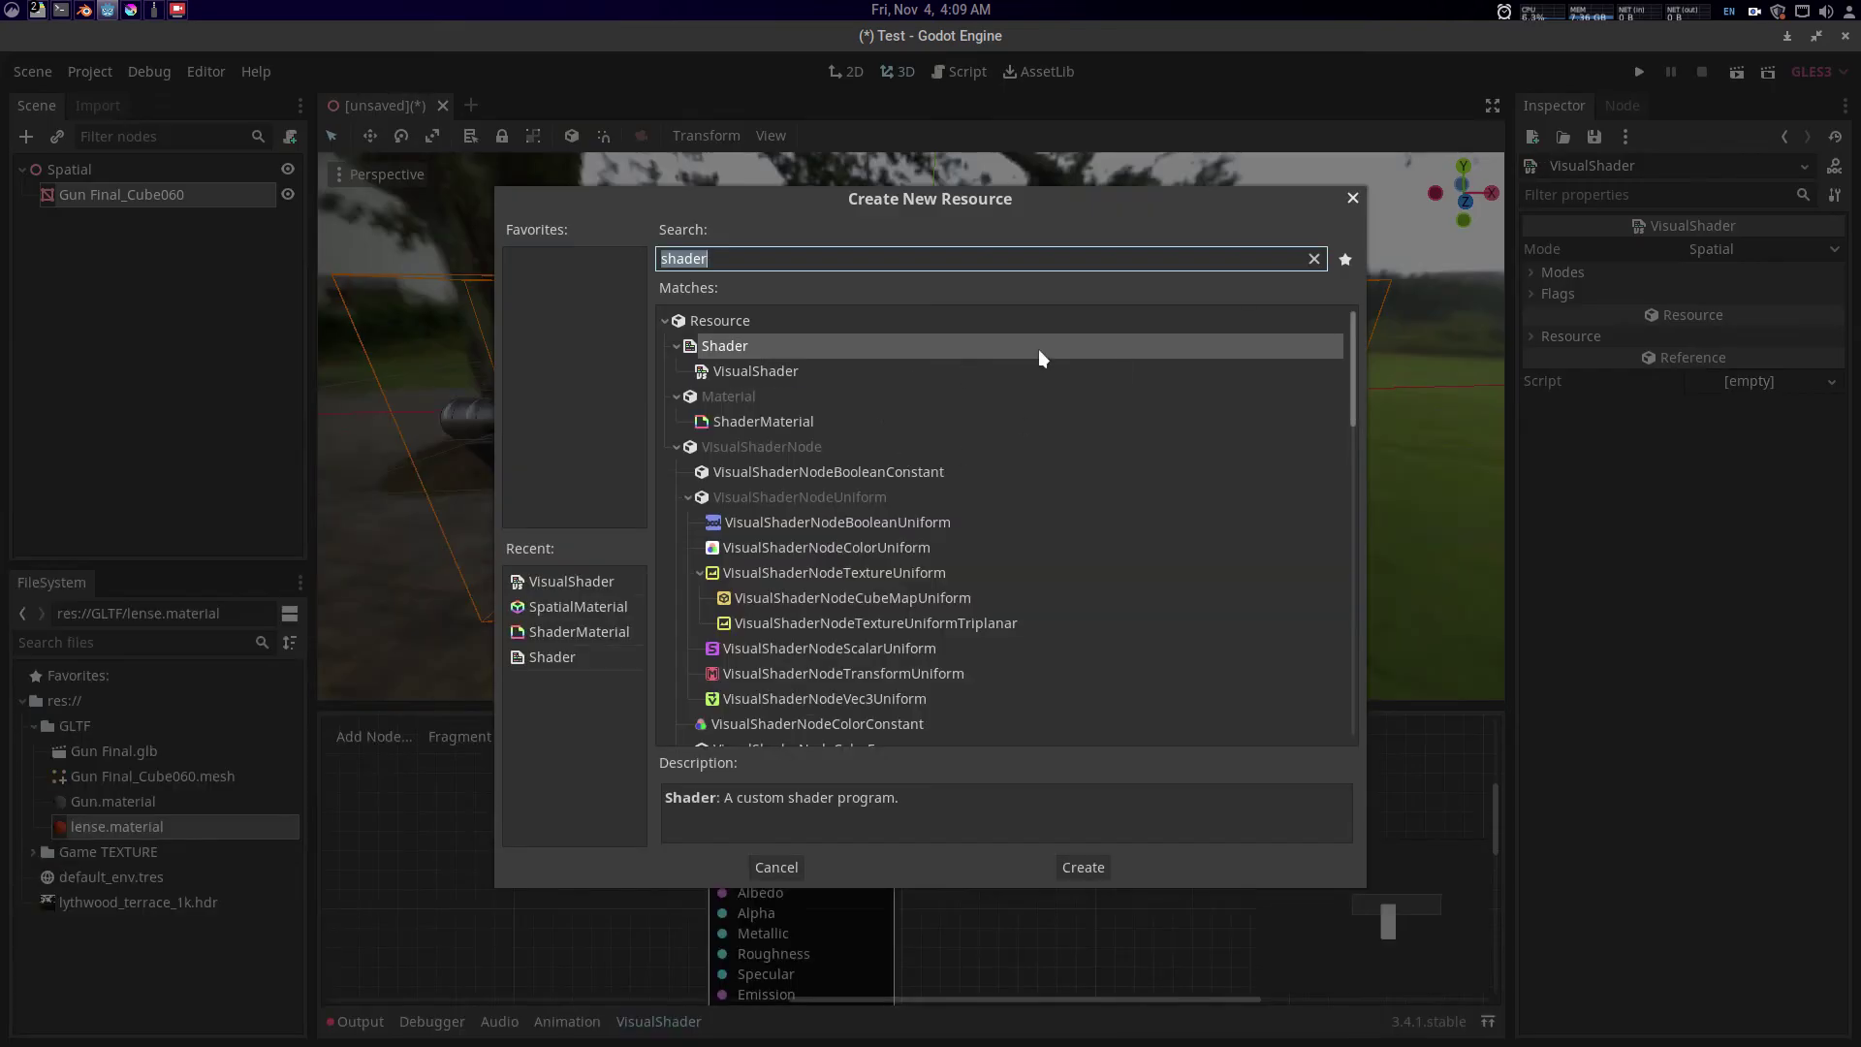
key("Escape")
left_click(1595, 137)
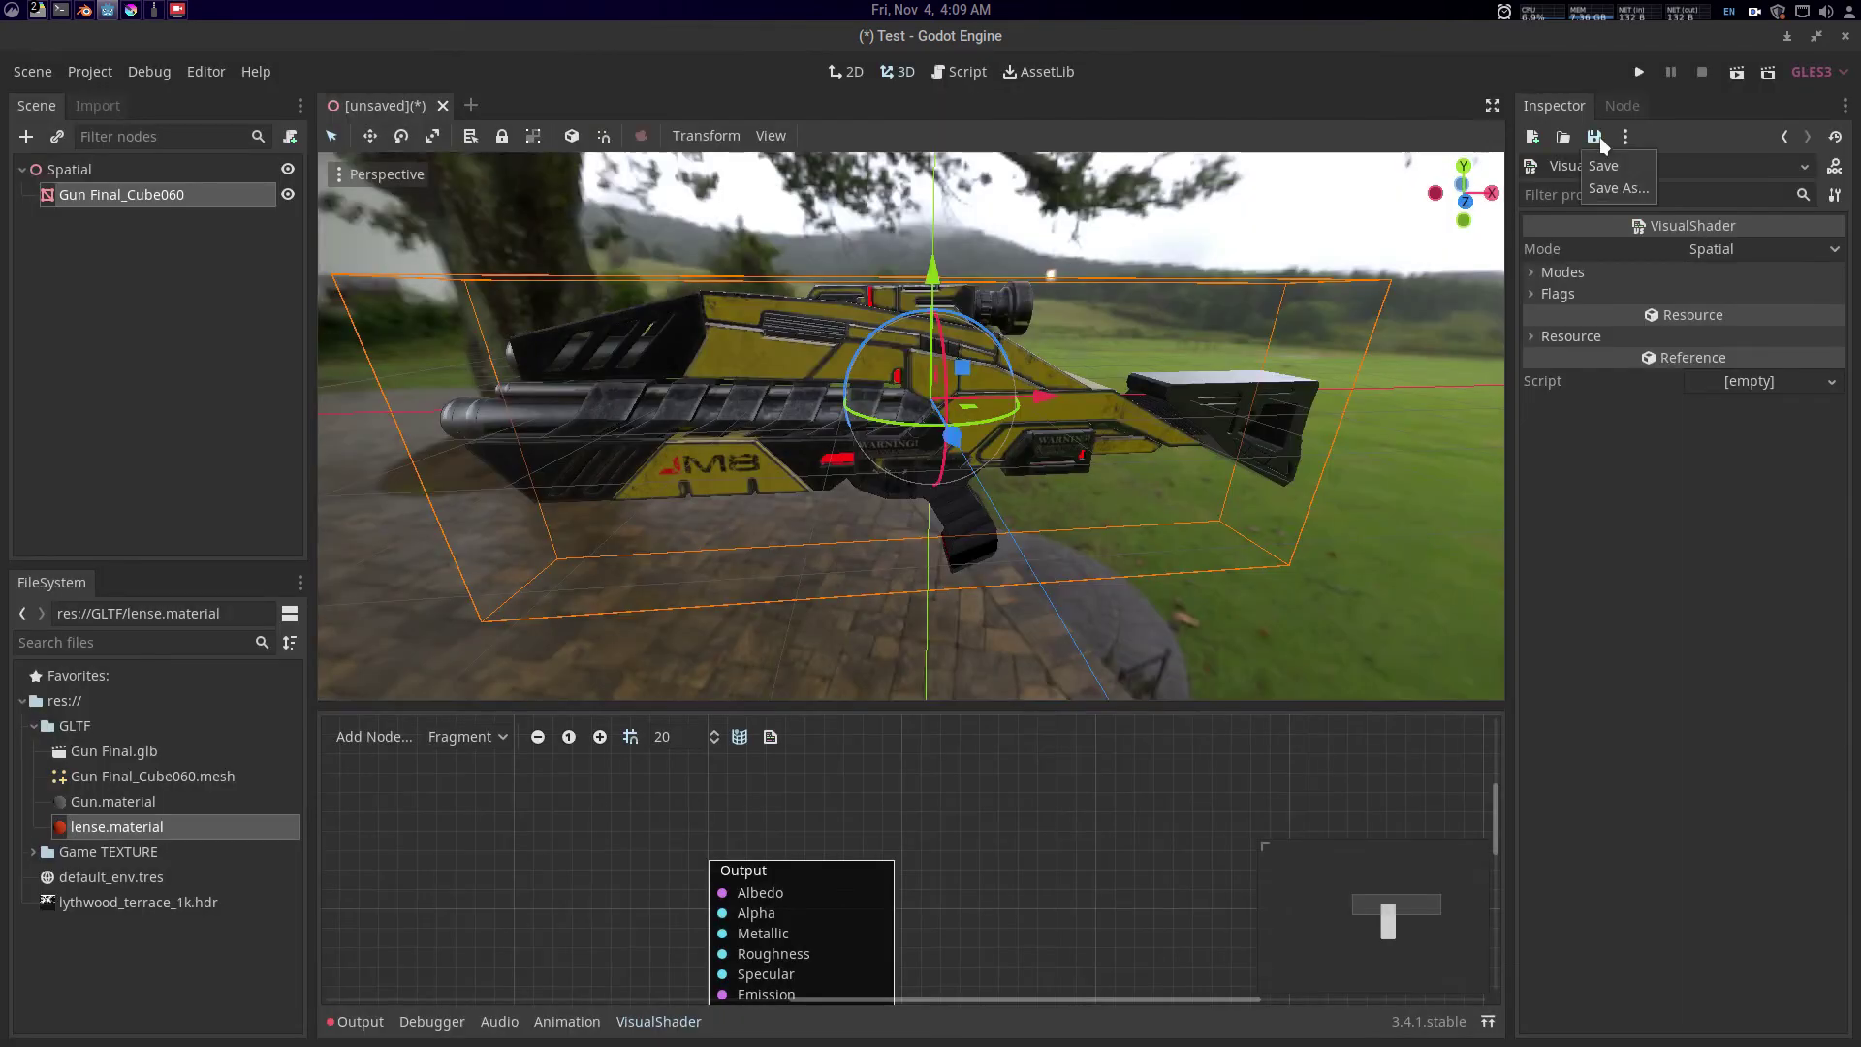
left_click(1627, 195)
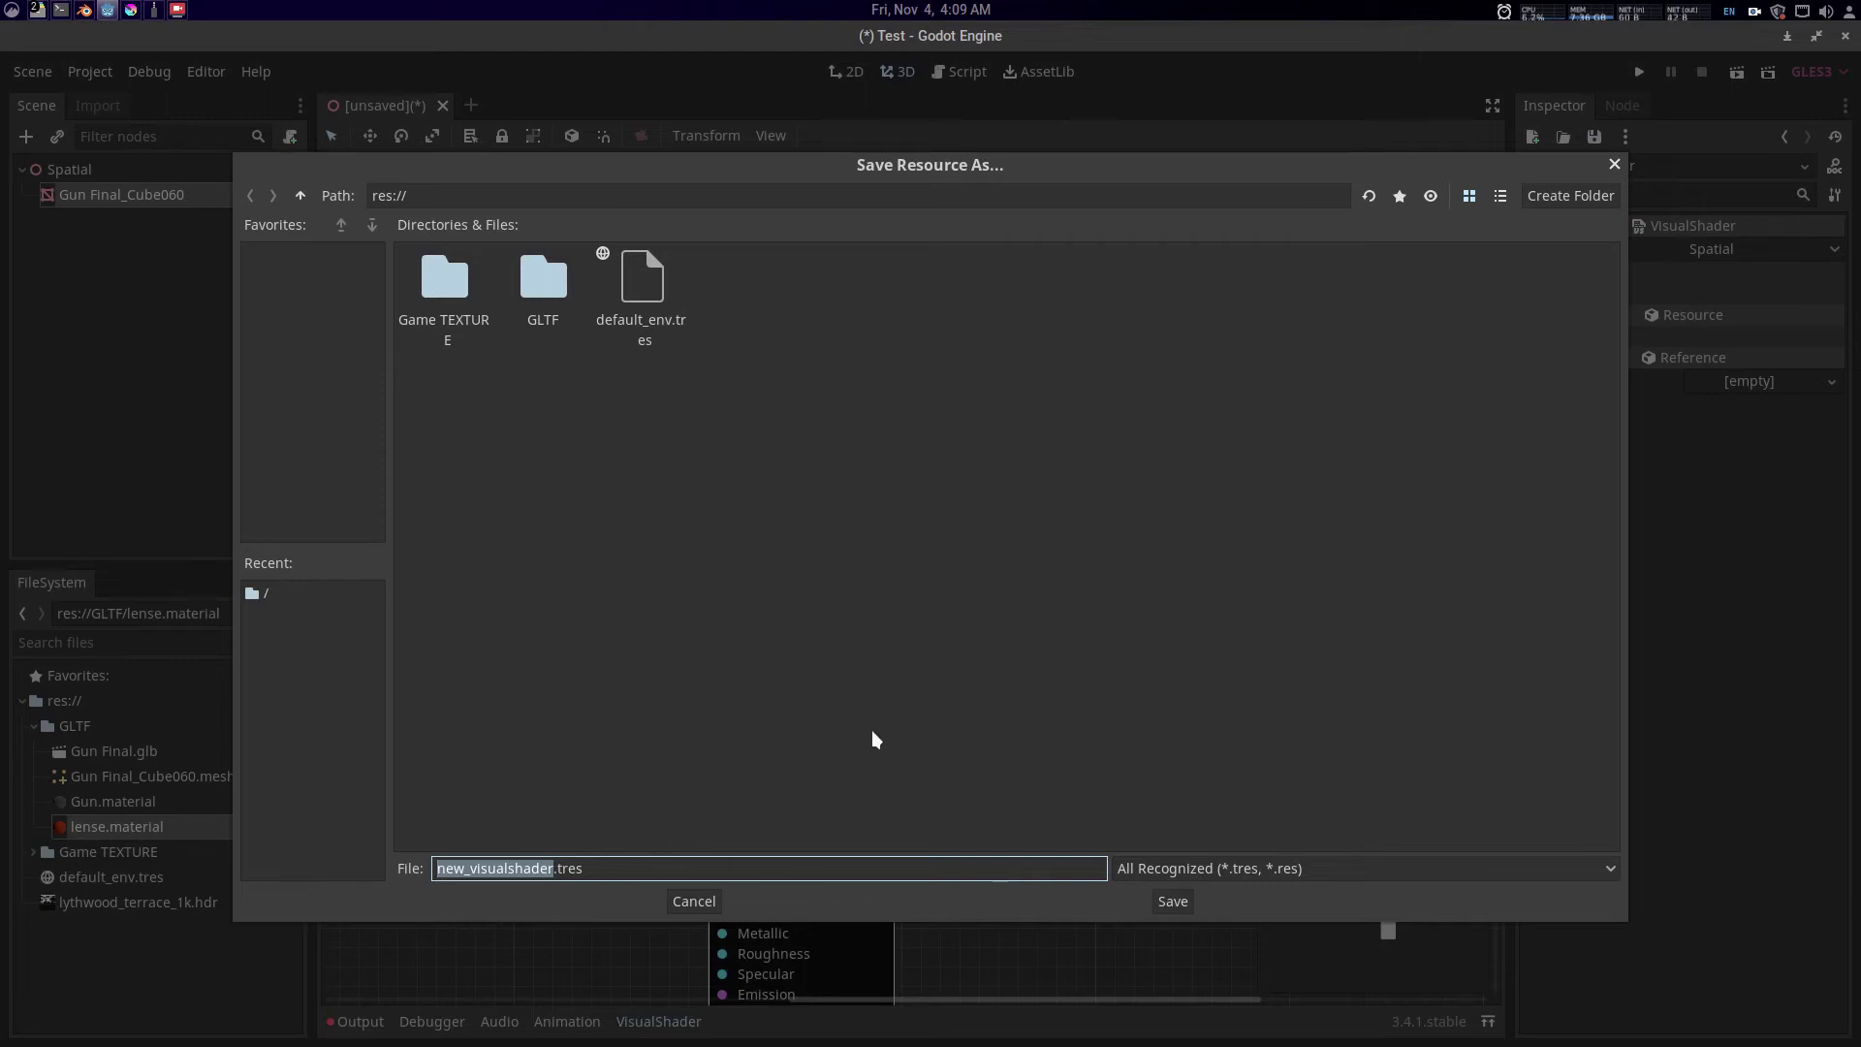
left_click(1196, 901)
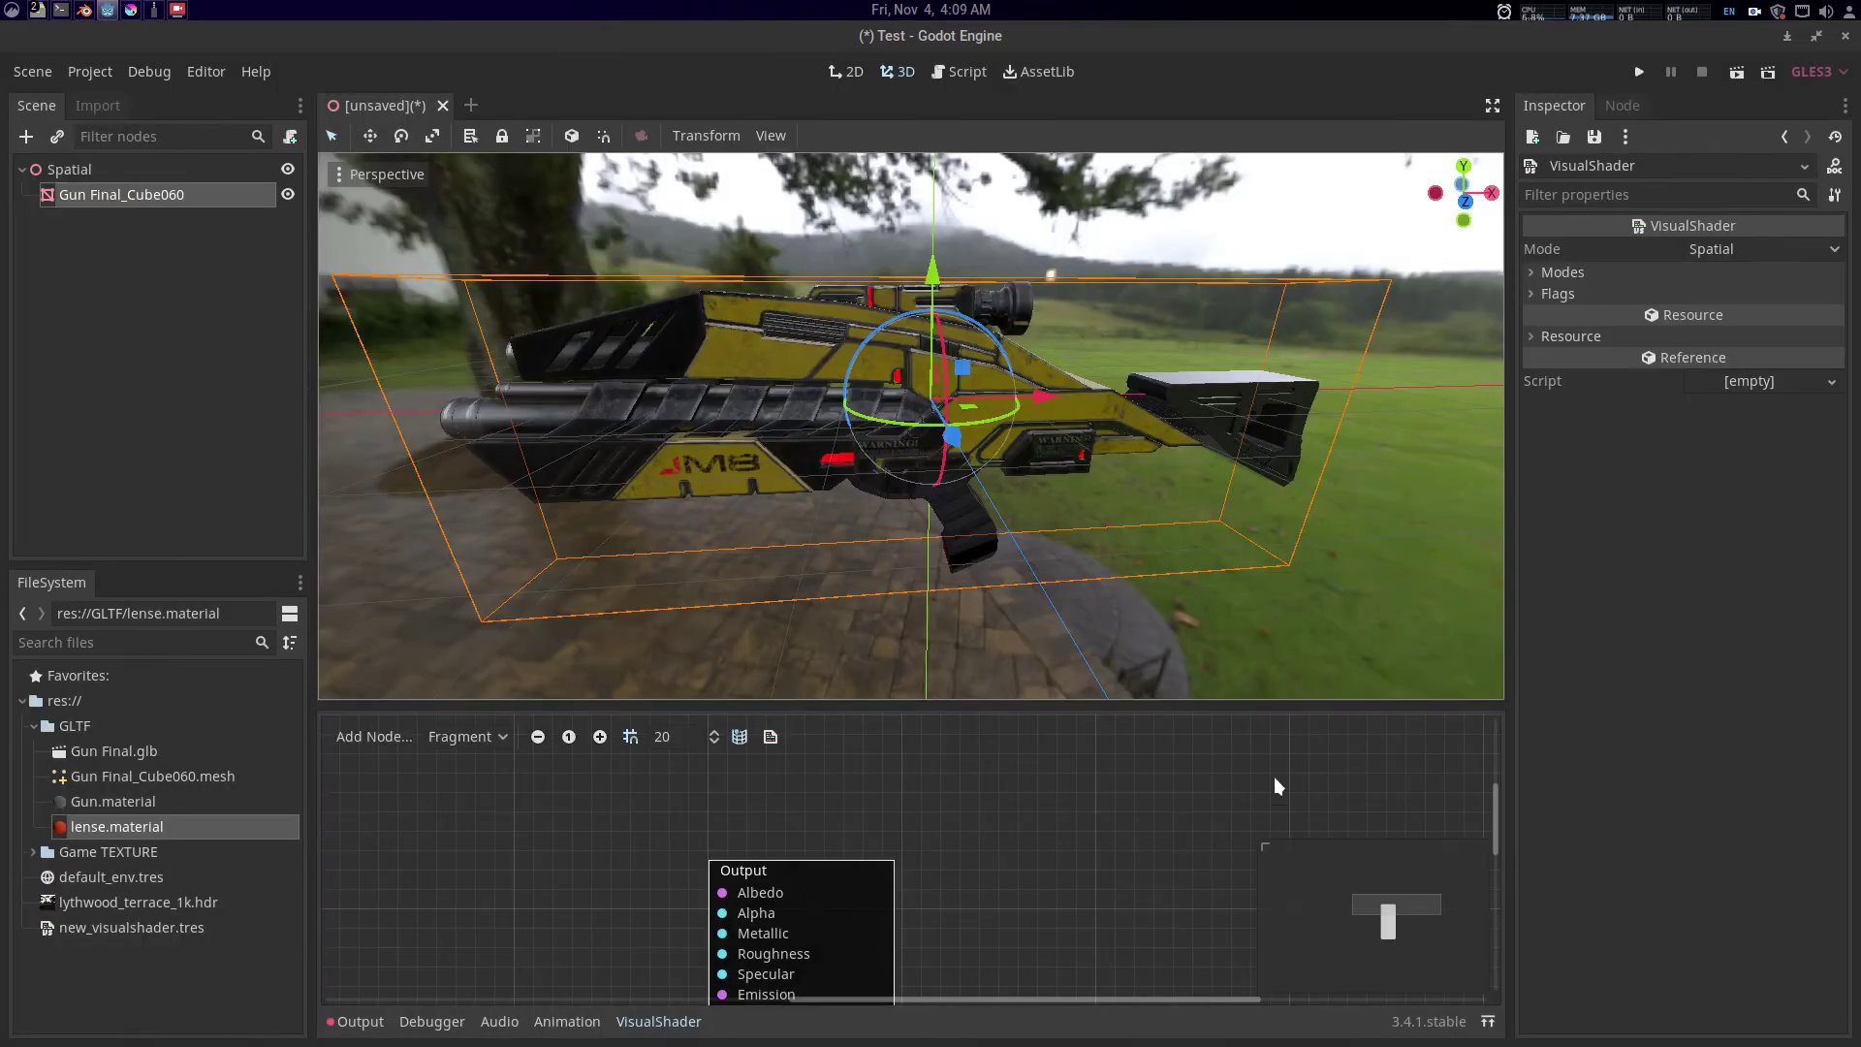
left_click(173, 929)
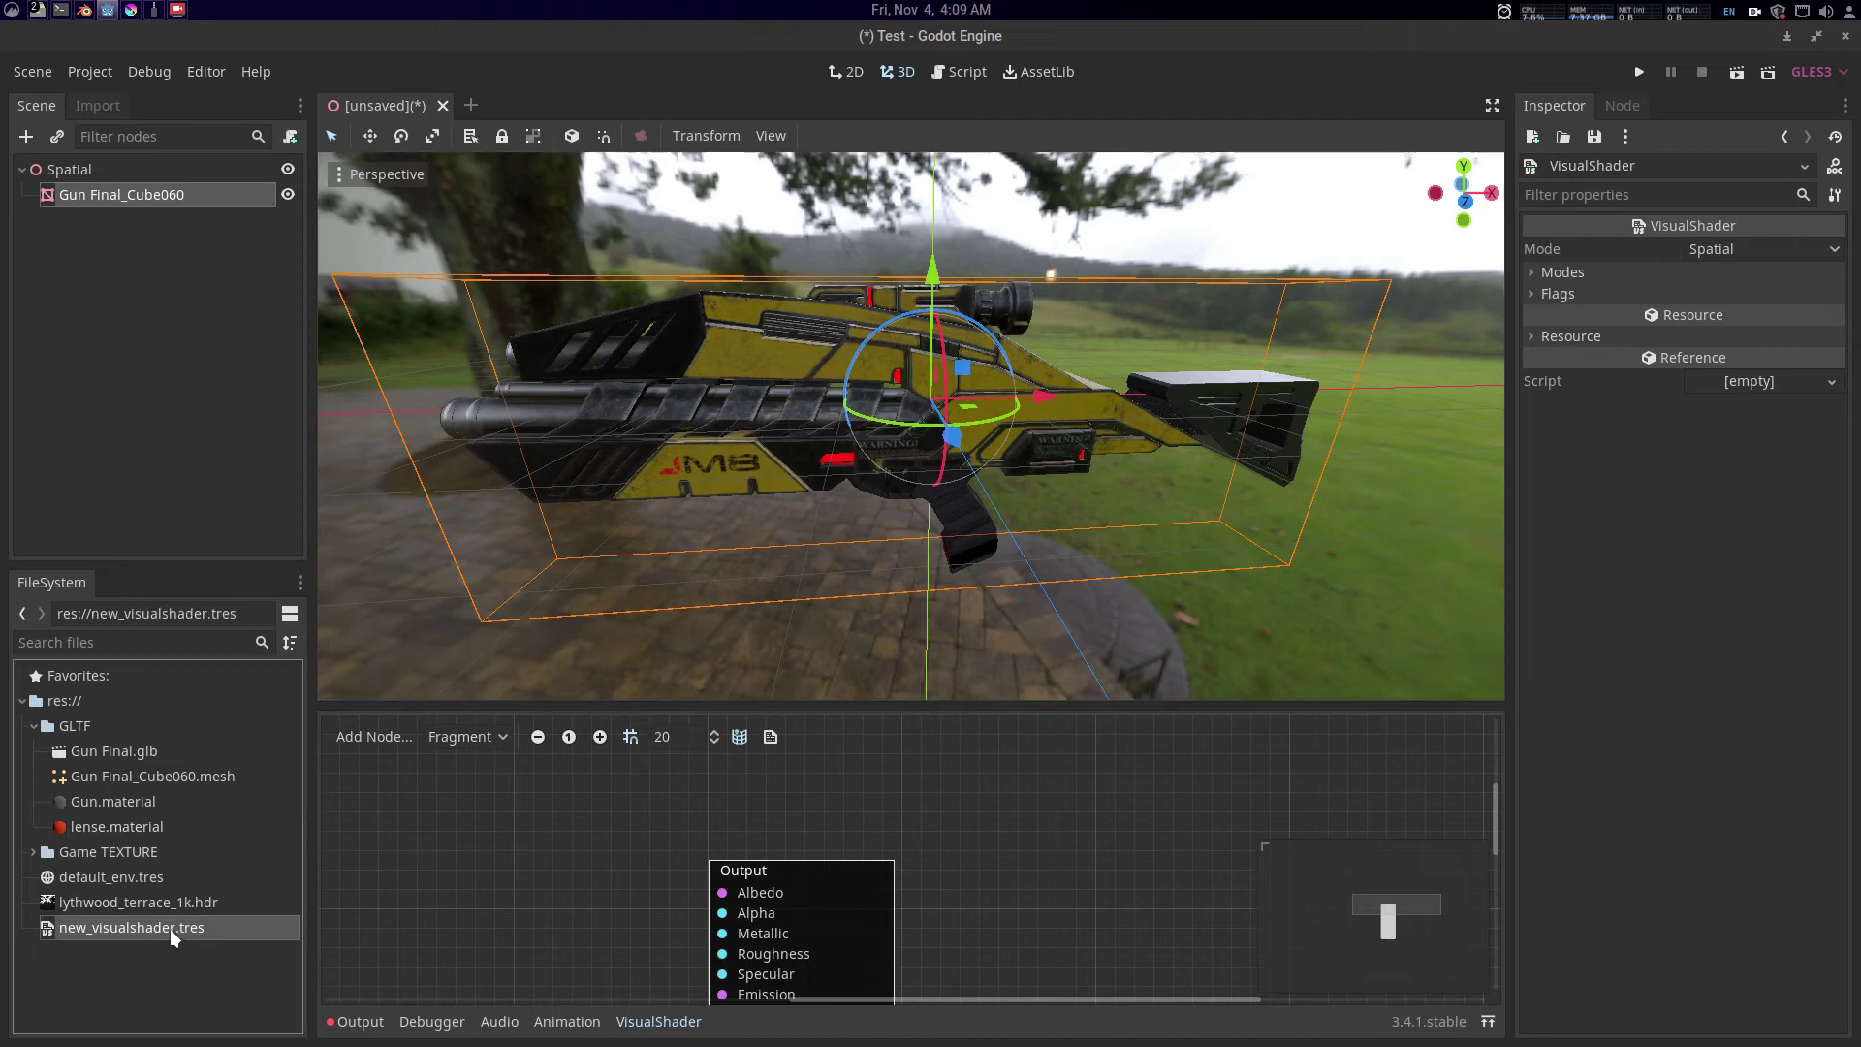
left_click(626, 417)
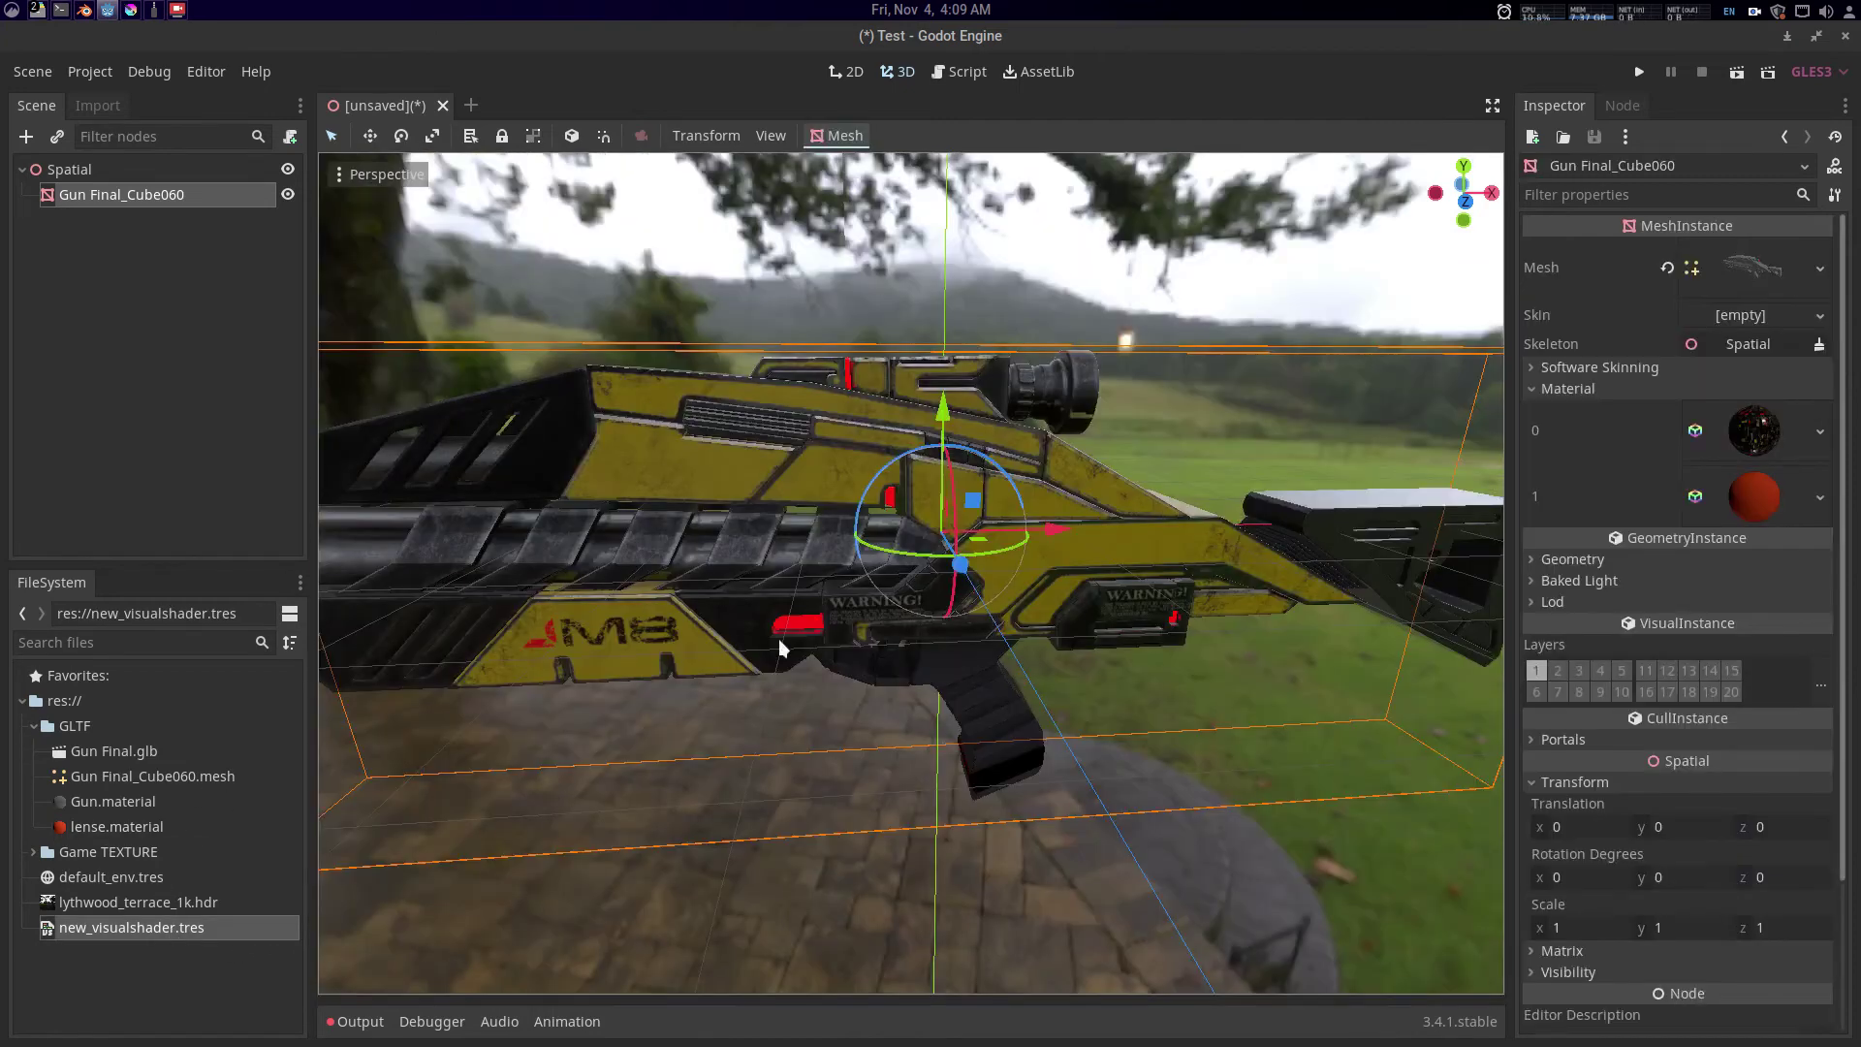
- Assign new_visualshader.tres to material slot 0 of the gun mesh, then deselect the mesh and view it from the stock end
scroll(801, 638, "down", 3)
left_click_drag(161, 933, 1757, 432)
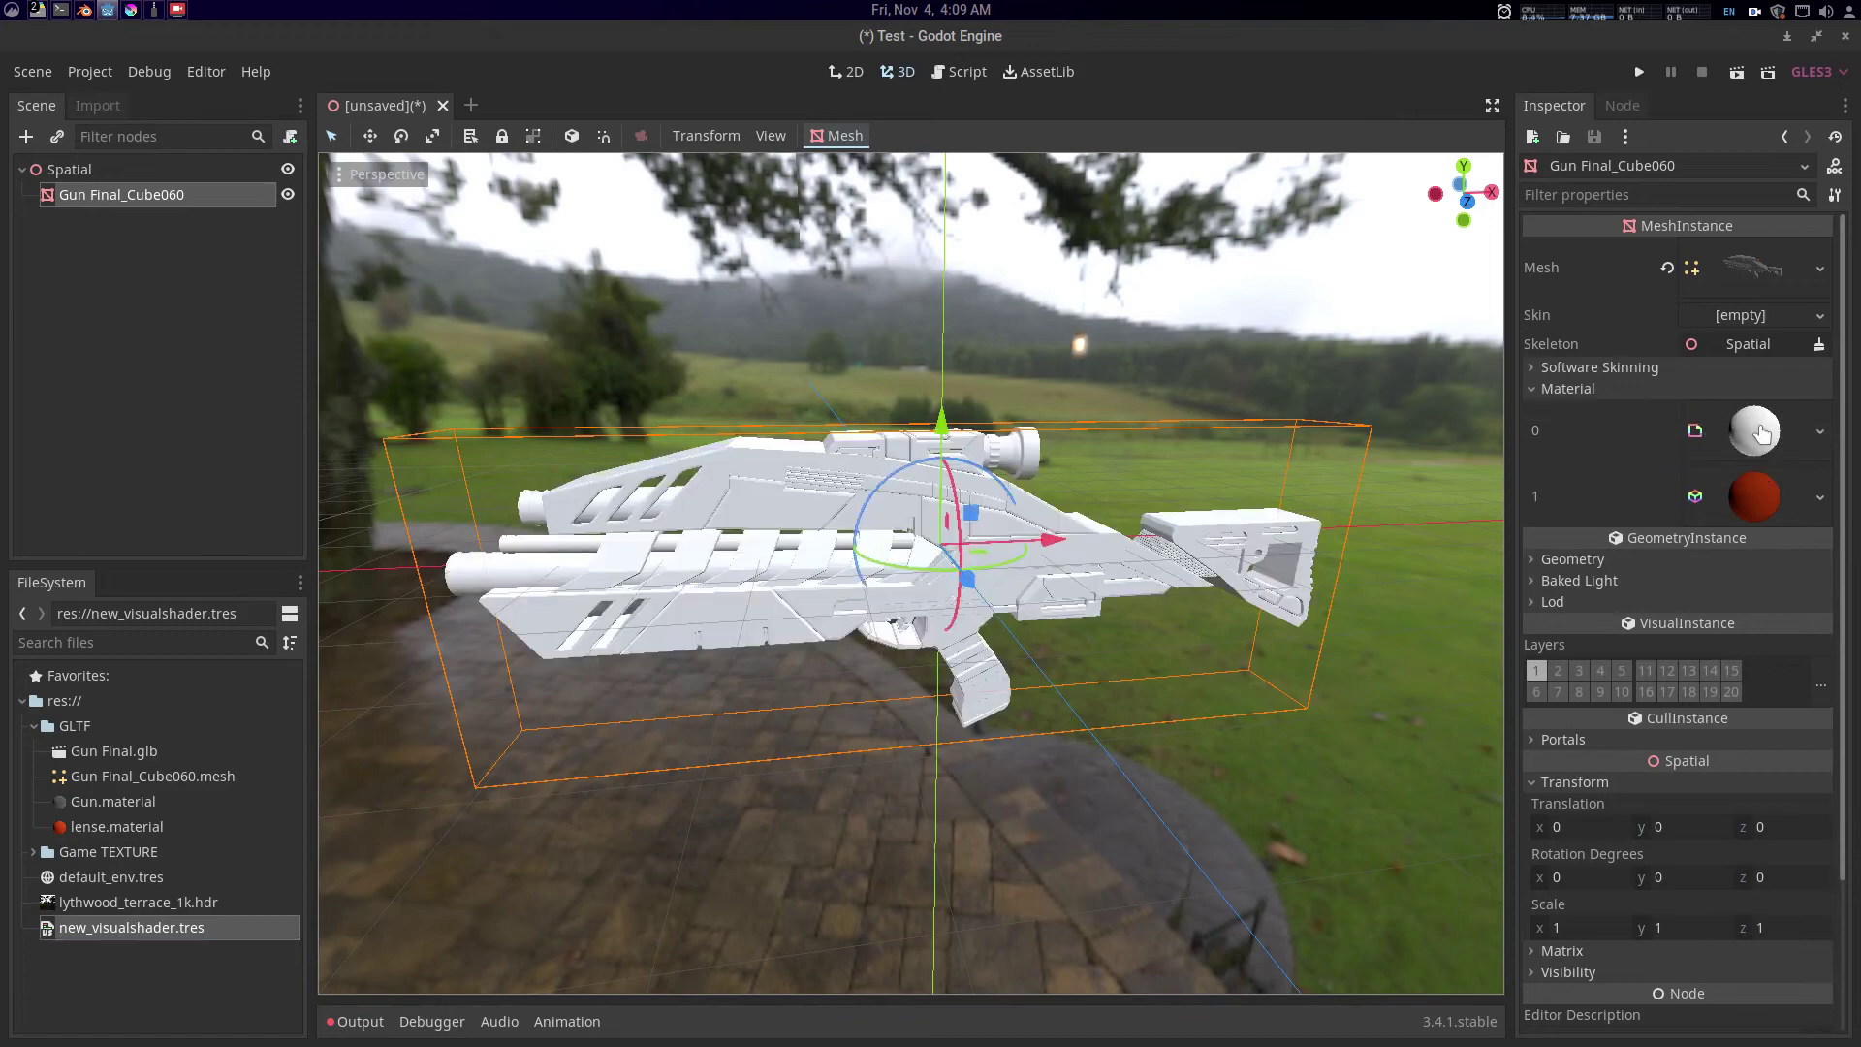
left_click_drag(1117, 579, 958, 556)
left_click(1081, 366)
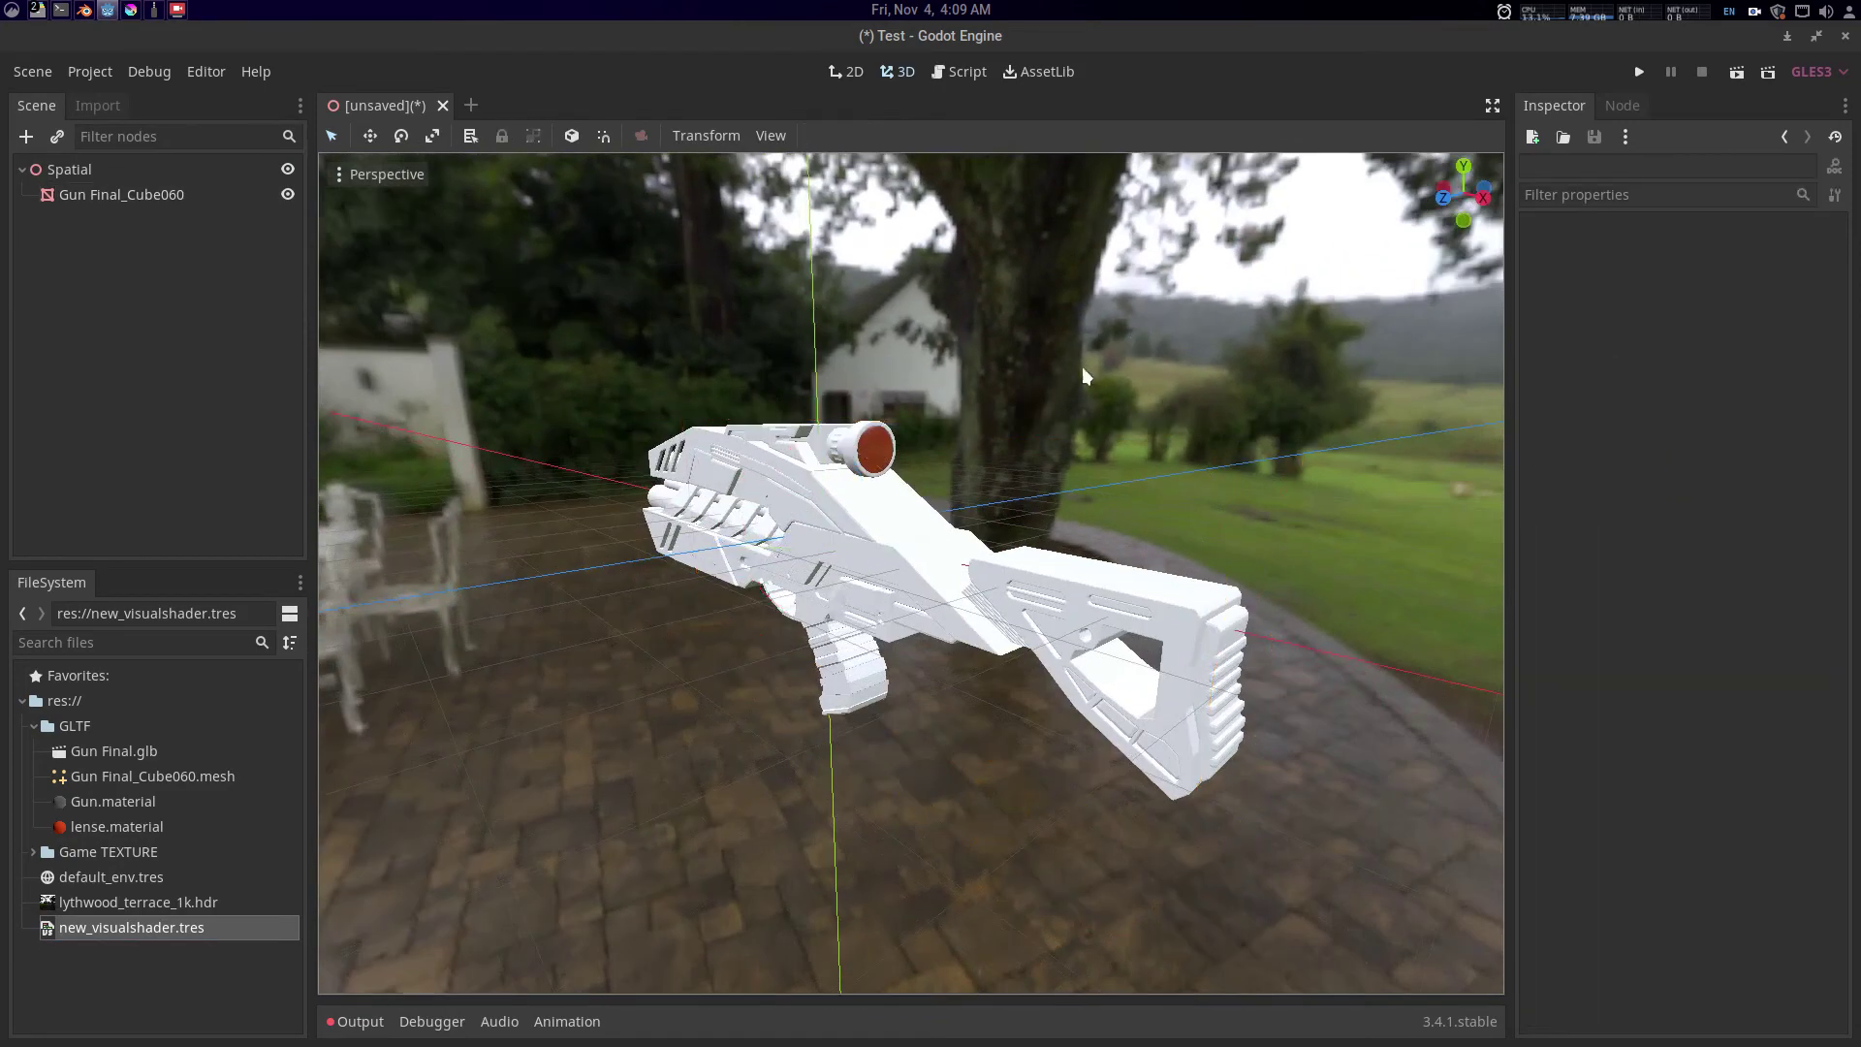
scroll(1082, 367, "up", 4)
left_click_drag(1018, 427, 648, 872)
- Open new_visualshader.tres in the shader graph editor and enlarge the graph area to make room beside the Output node
double_click(151, 927)
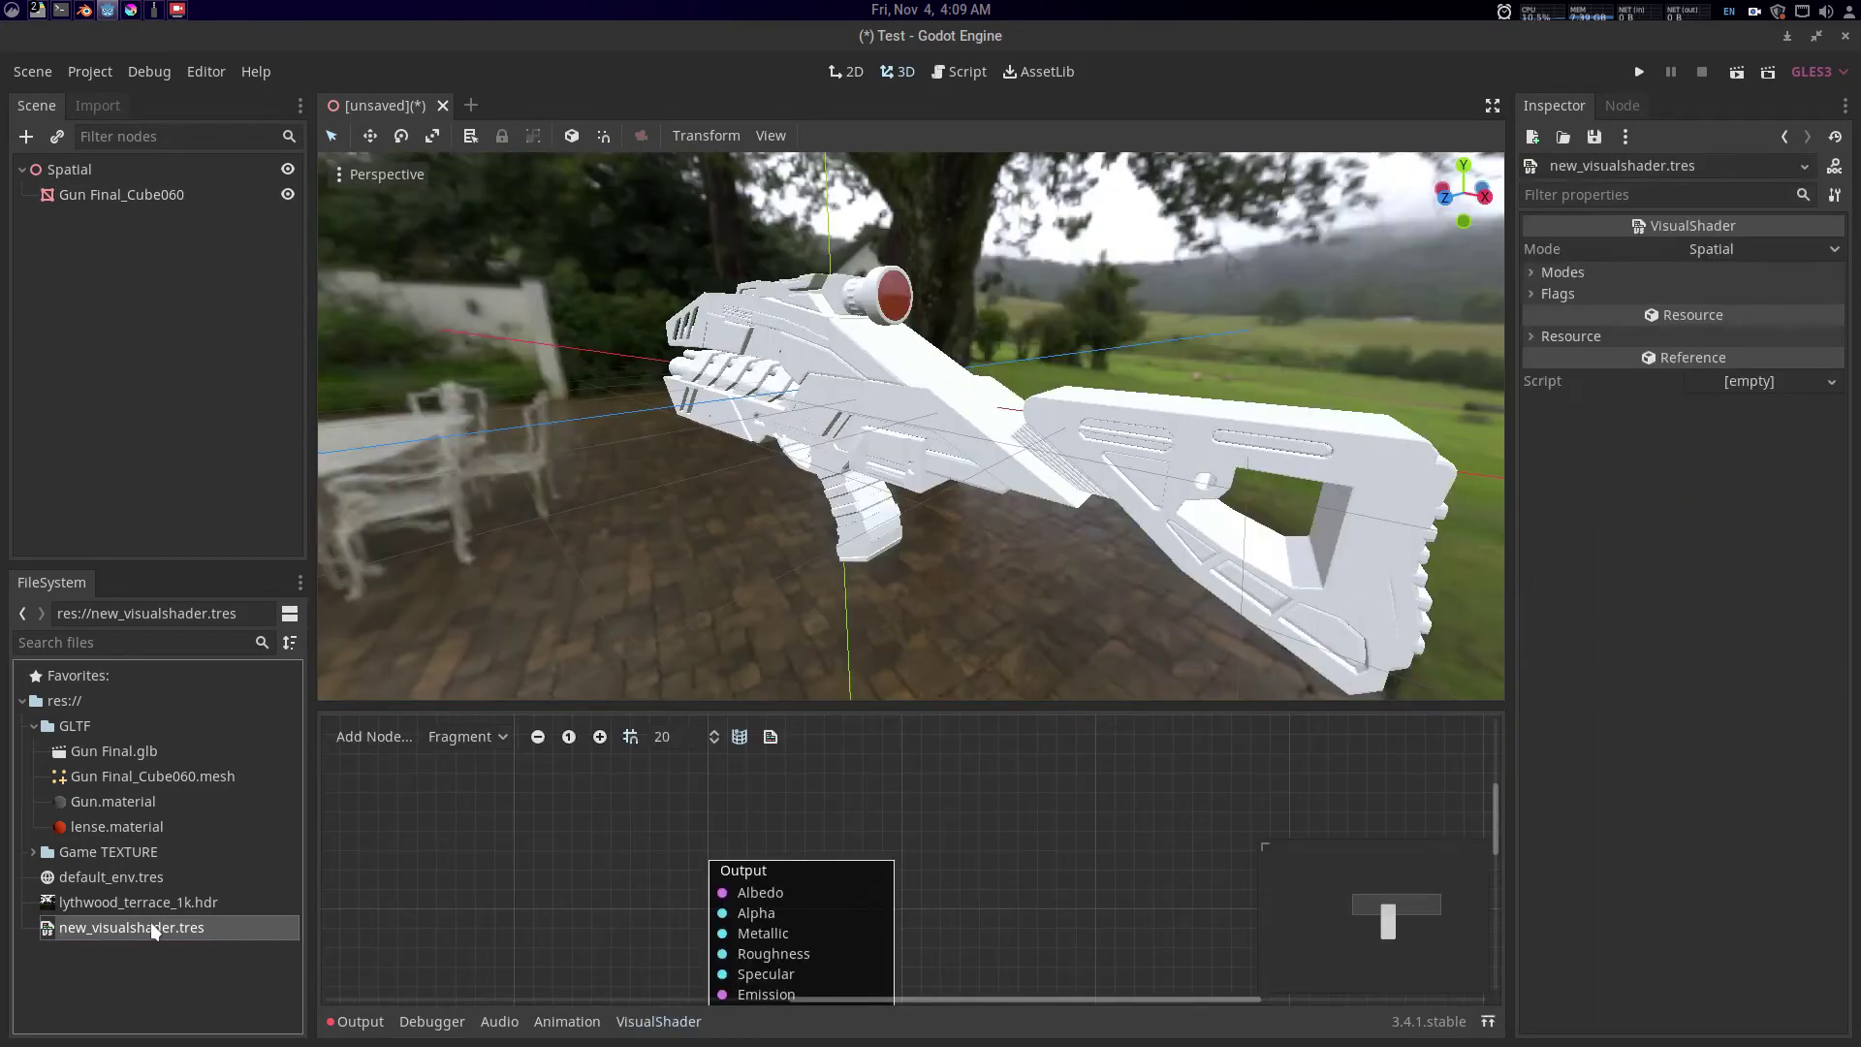
left_click_drag(905, 705, 956, 601)
left_click_drag(873, 523, 1008, 533)
left_click_drag(859, 764, 925, 724)
scroll(909, 735, "down", 4)
scroll(909, 735, "up", 4)
left_click_drag(495, 792, 493, 799)
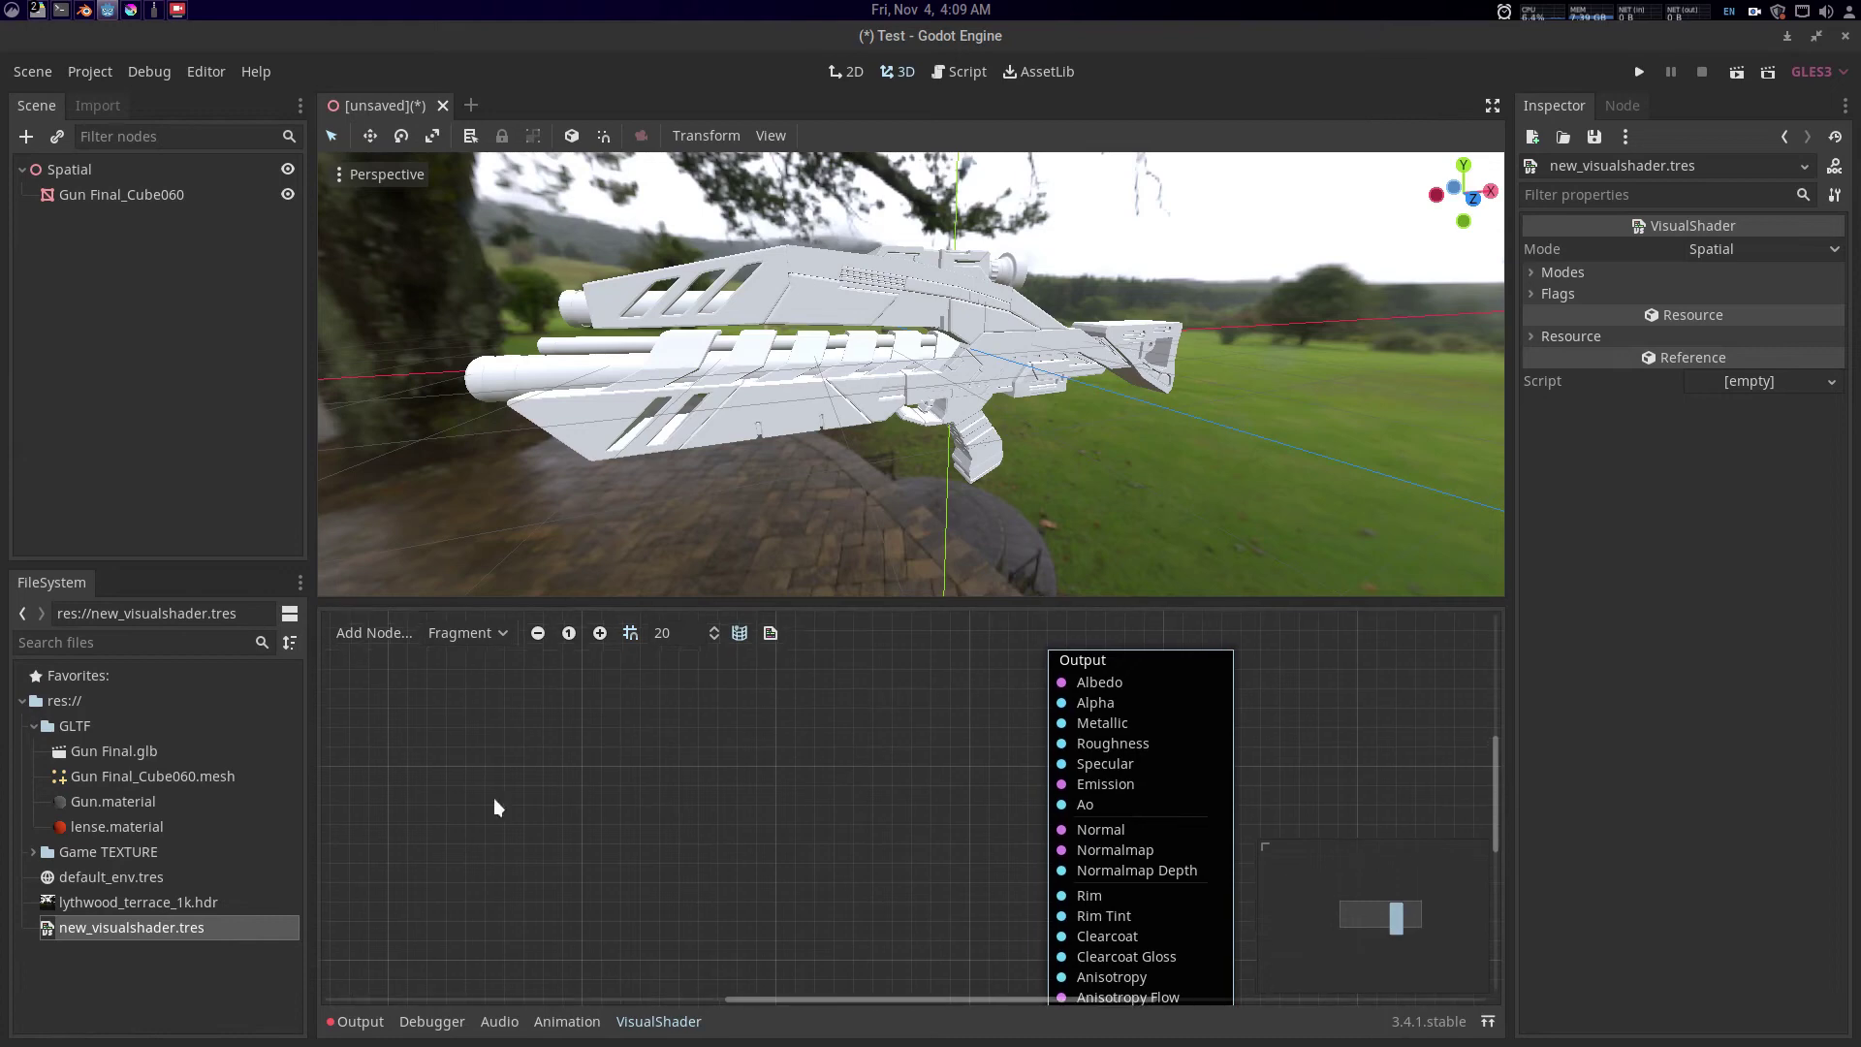
- Add Albedo.png from Game TEXTURE as a Color texture node and connect its rgb output to Albedo
left_click(35, 853)
scroll(90, 846, "down", 1)
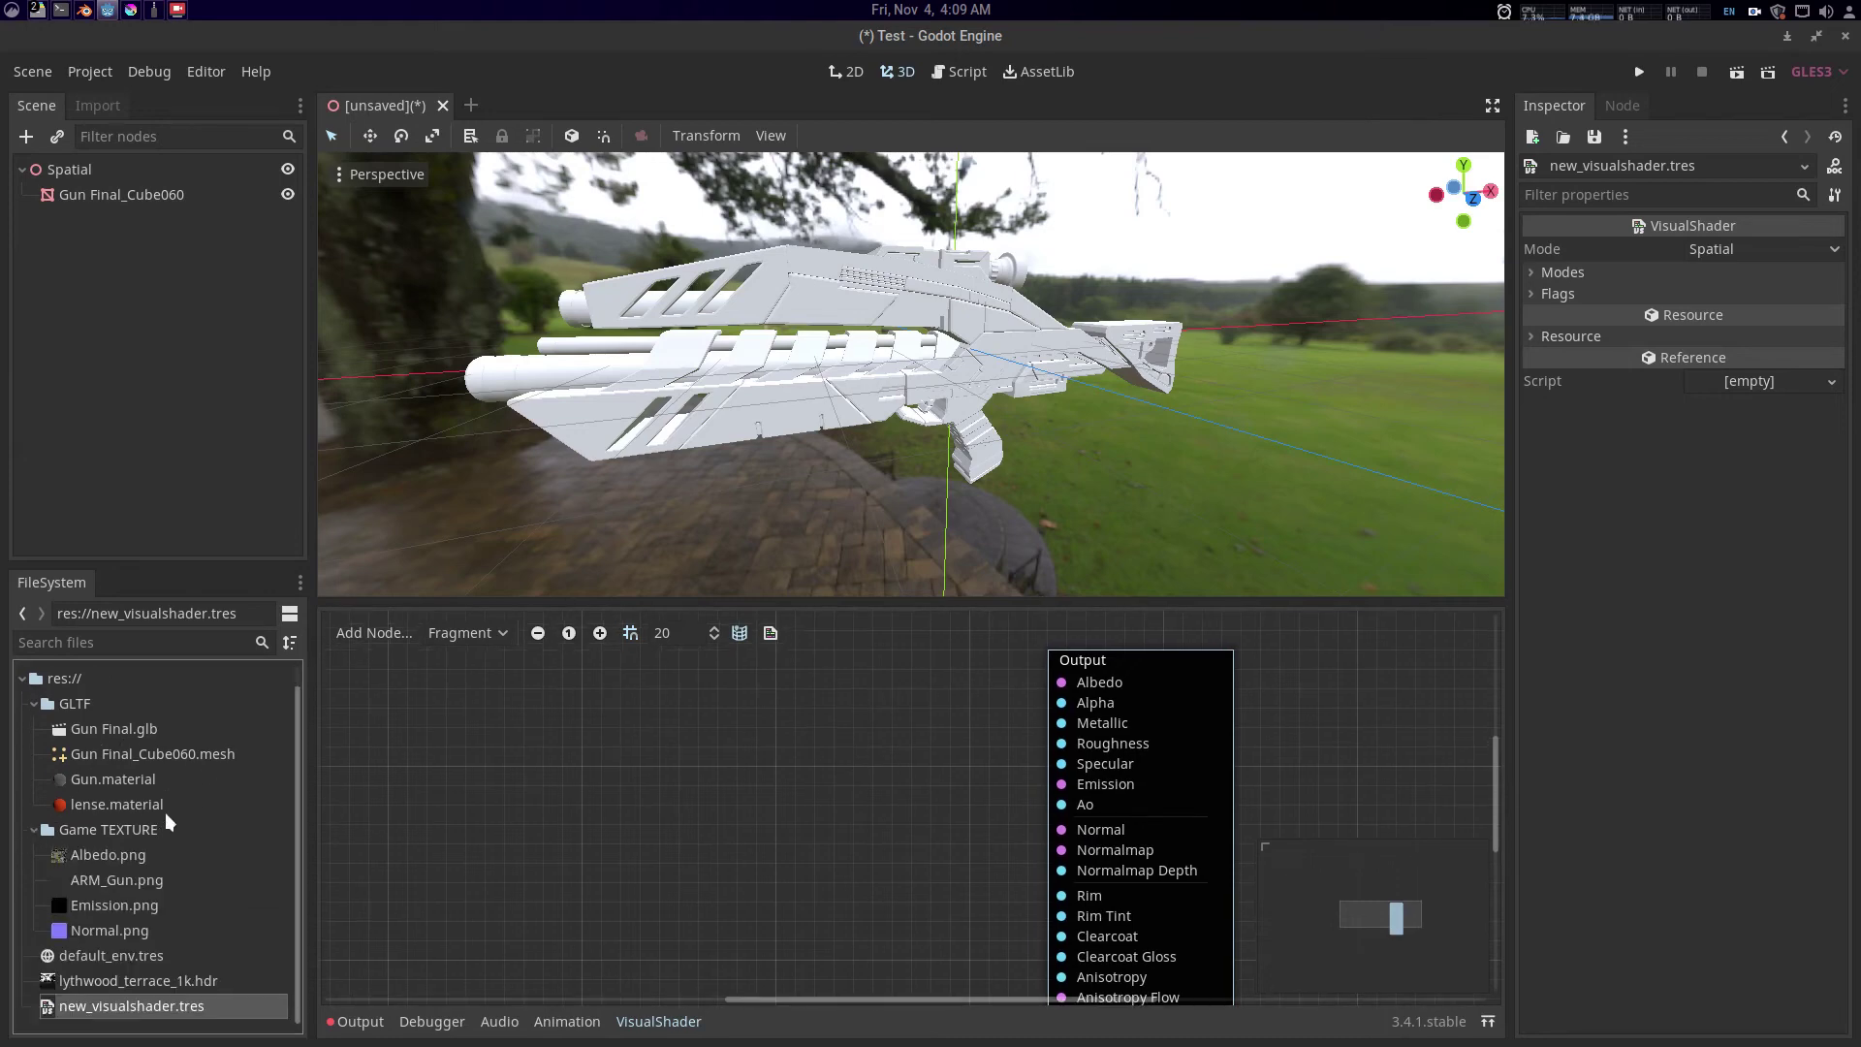
left_click(125, 845)
left_click_drag(138, 854, 575, 680)
left_click(607, 803)
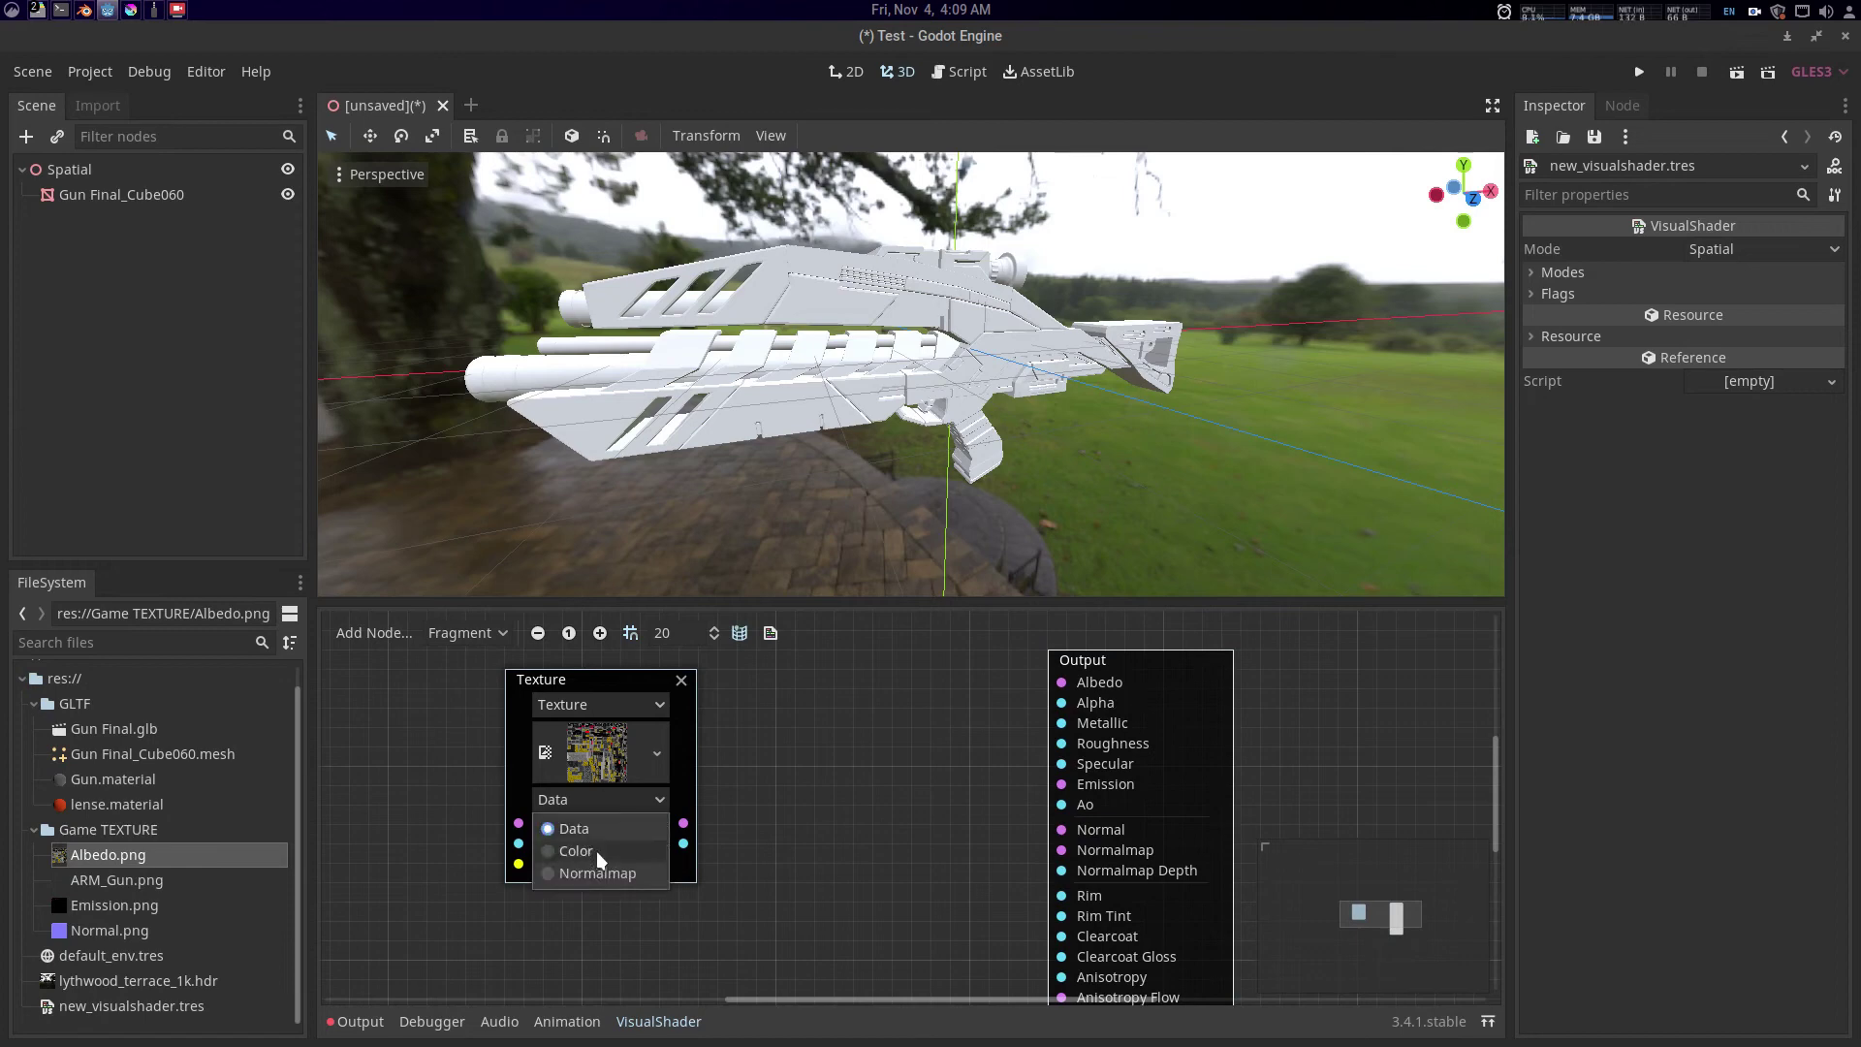
left_click(597, 851)
left_click_drag(690, 829, 1067, 686)
left_click_drag(1010, 453, 958, 473)
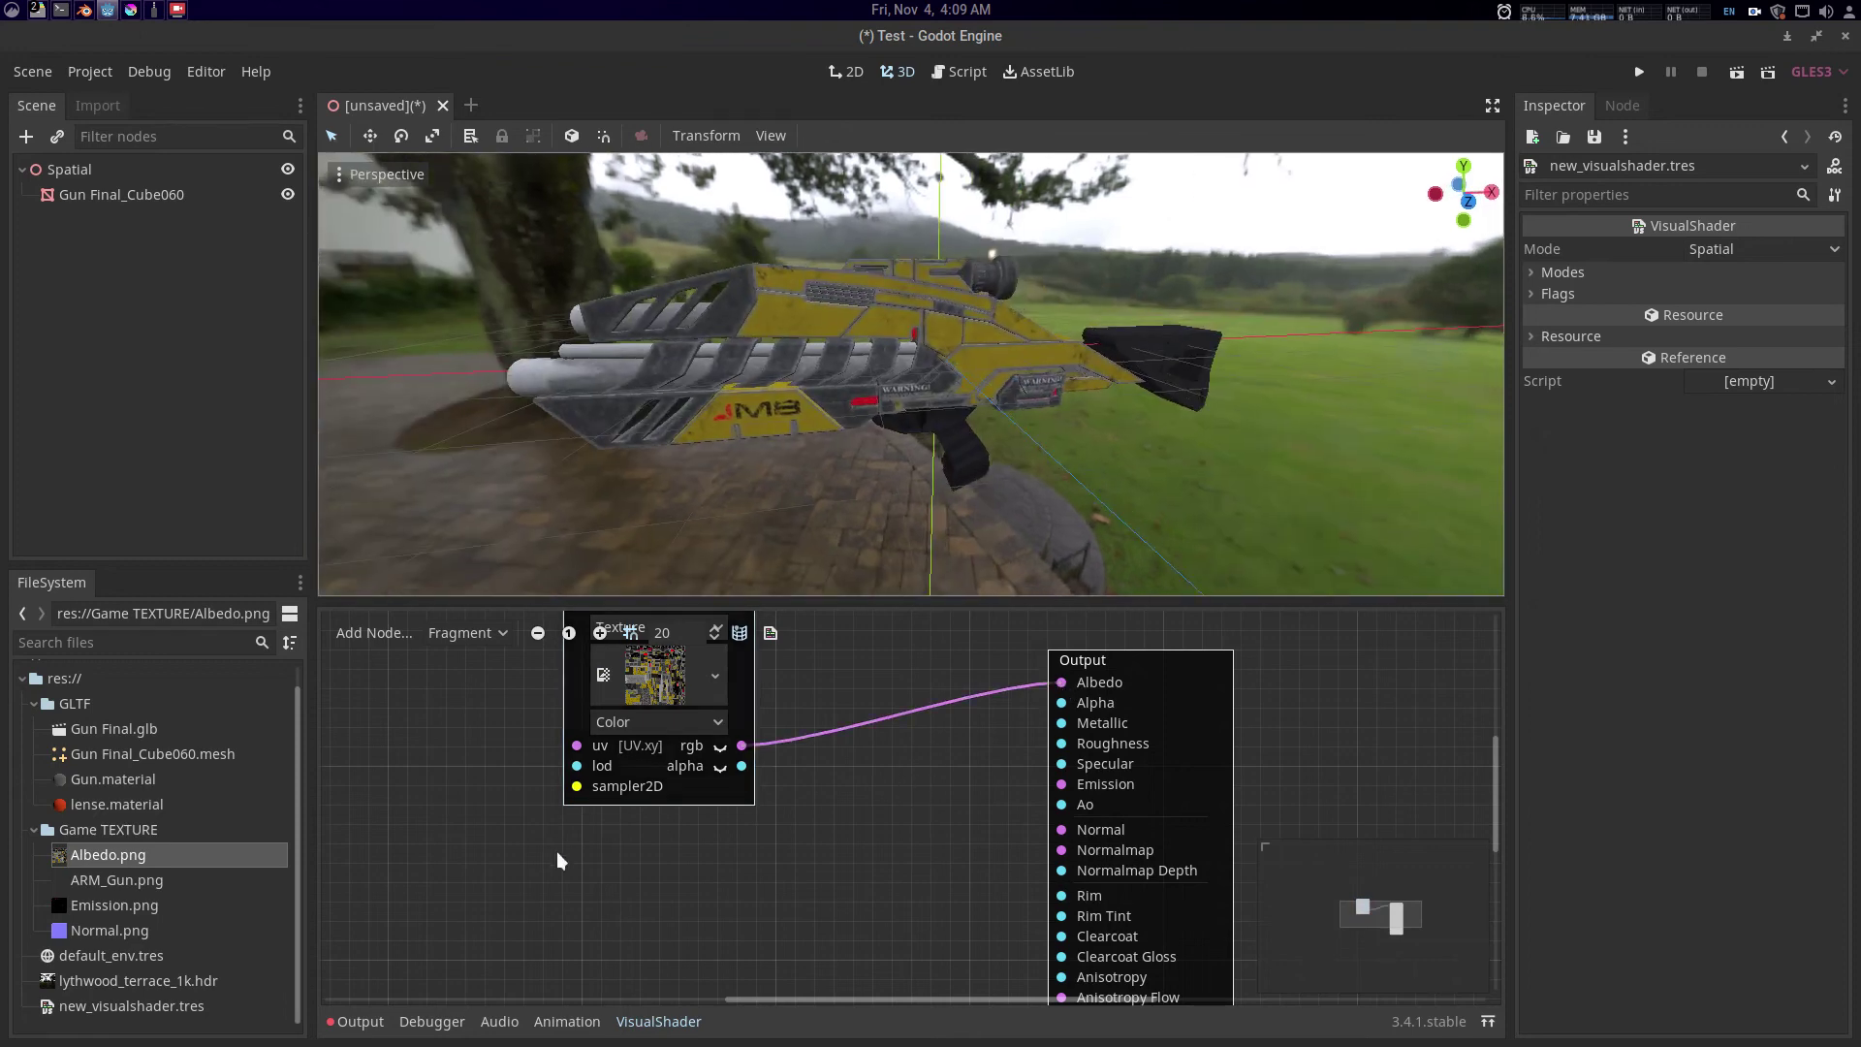
- Add ARM_Gun.png as a texture node below the albedo node, keeping its type as Data
left_click_drag(409, 874, 573, 823)
left_click(195, 885)
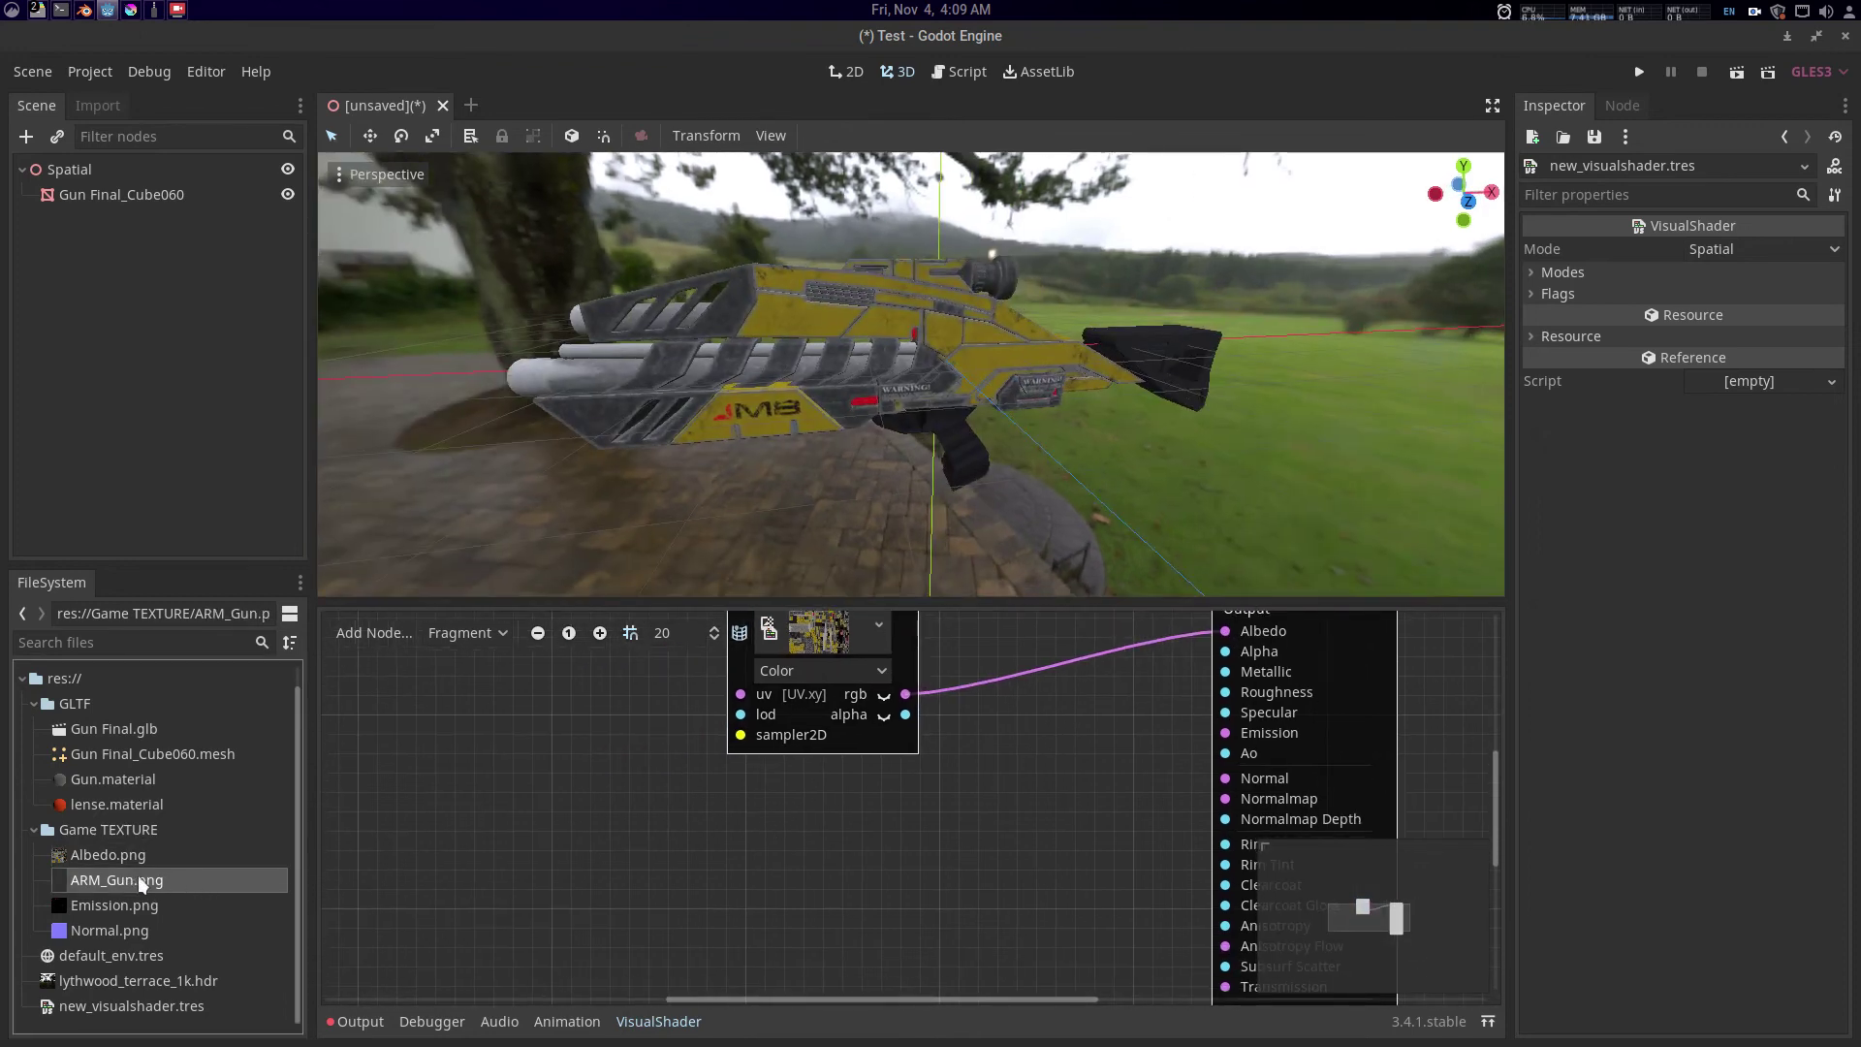
left_click_drag(138, 875, 465, 805)
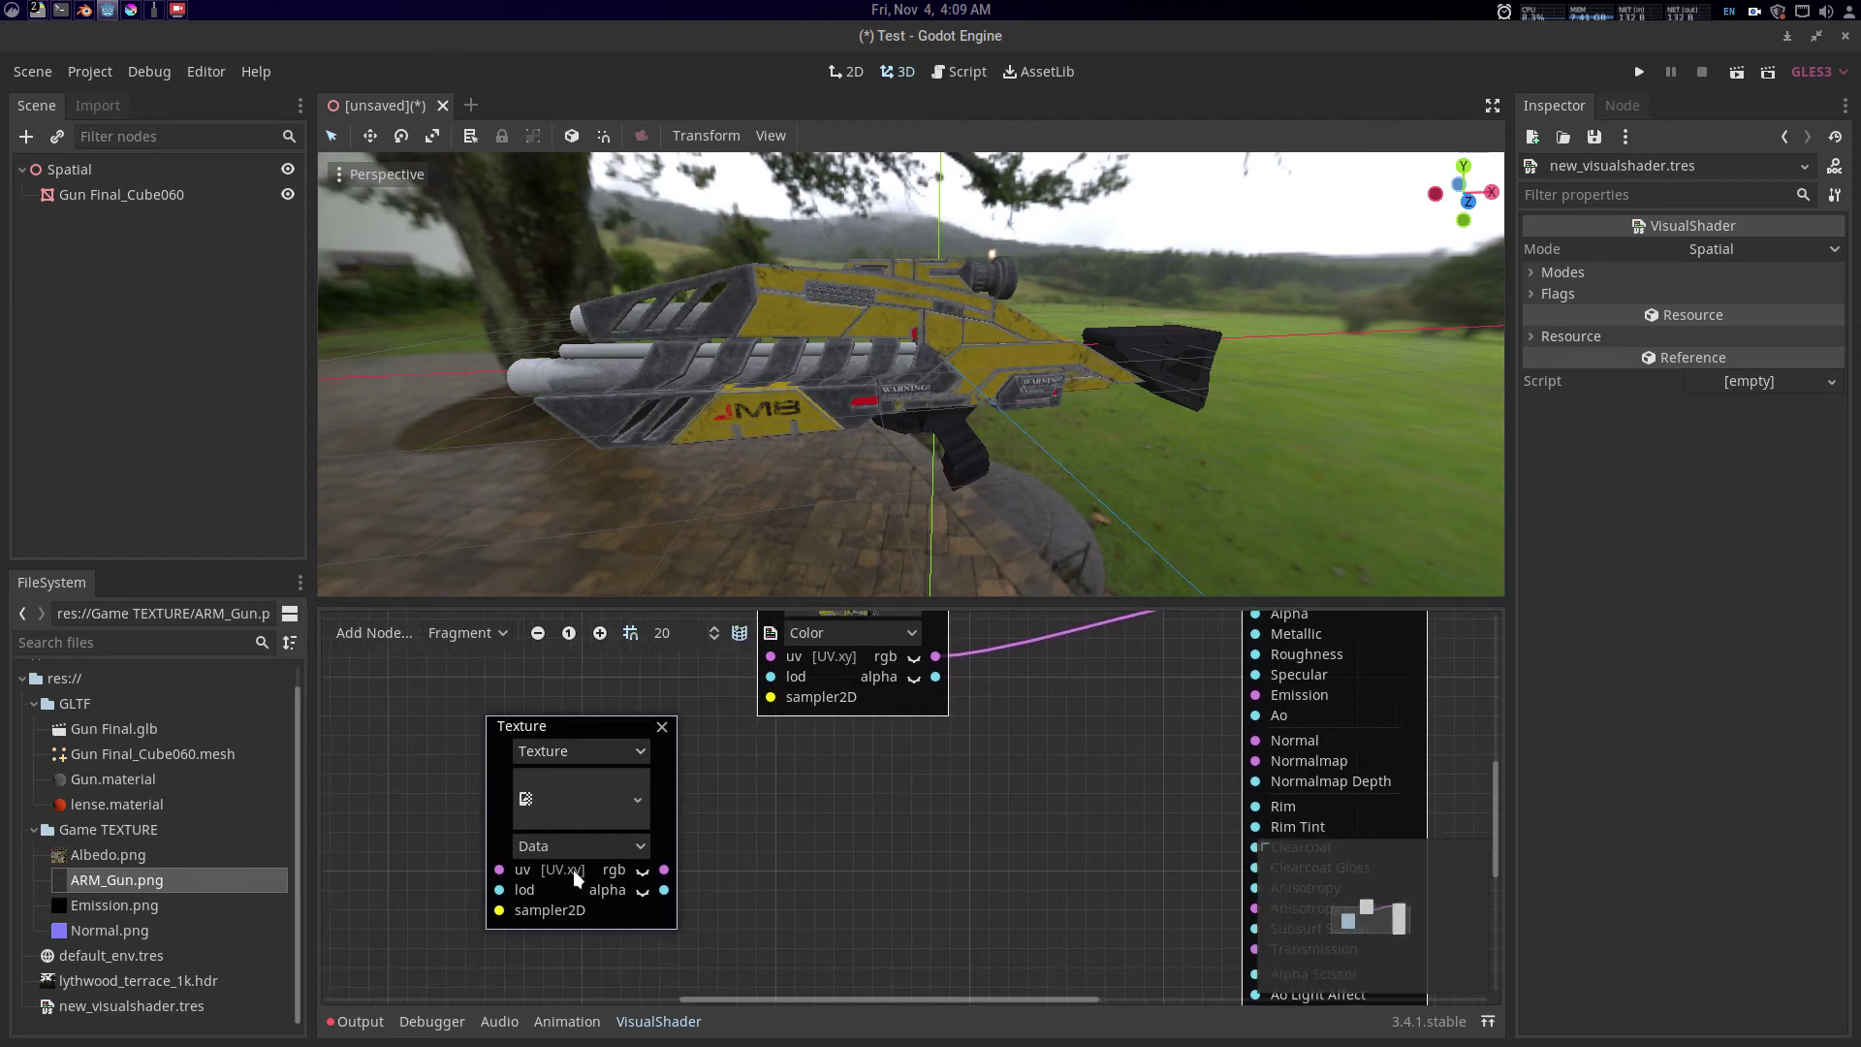
left_click(570, 846)
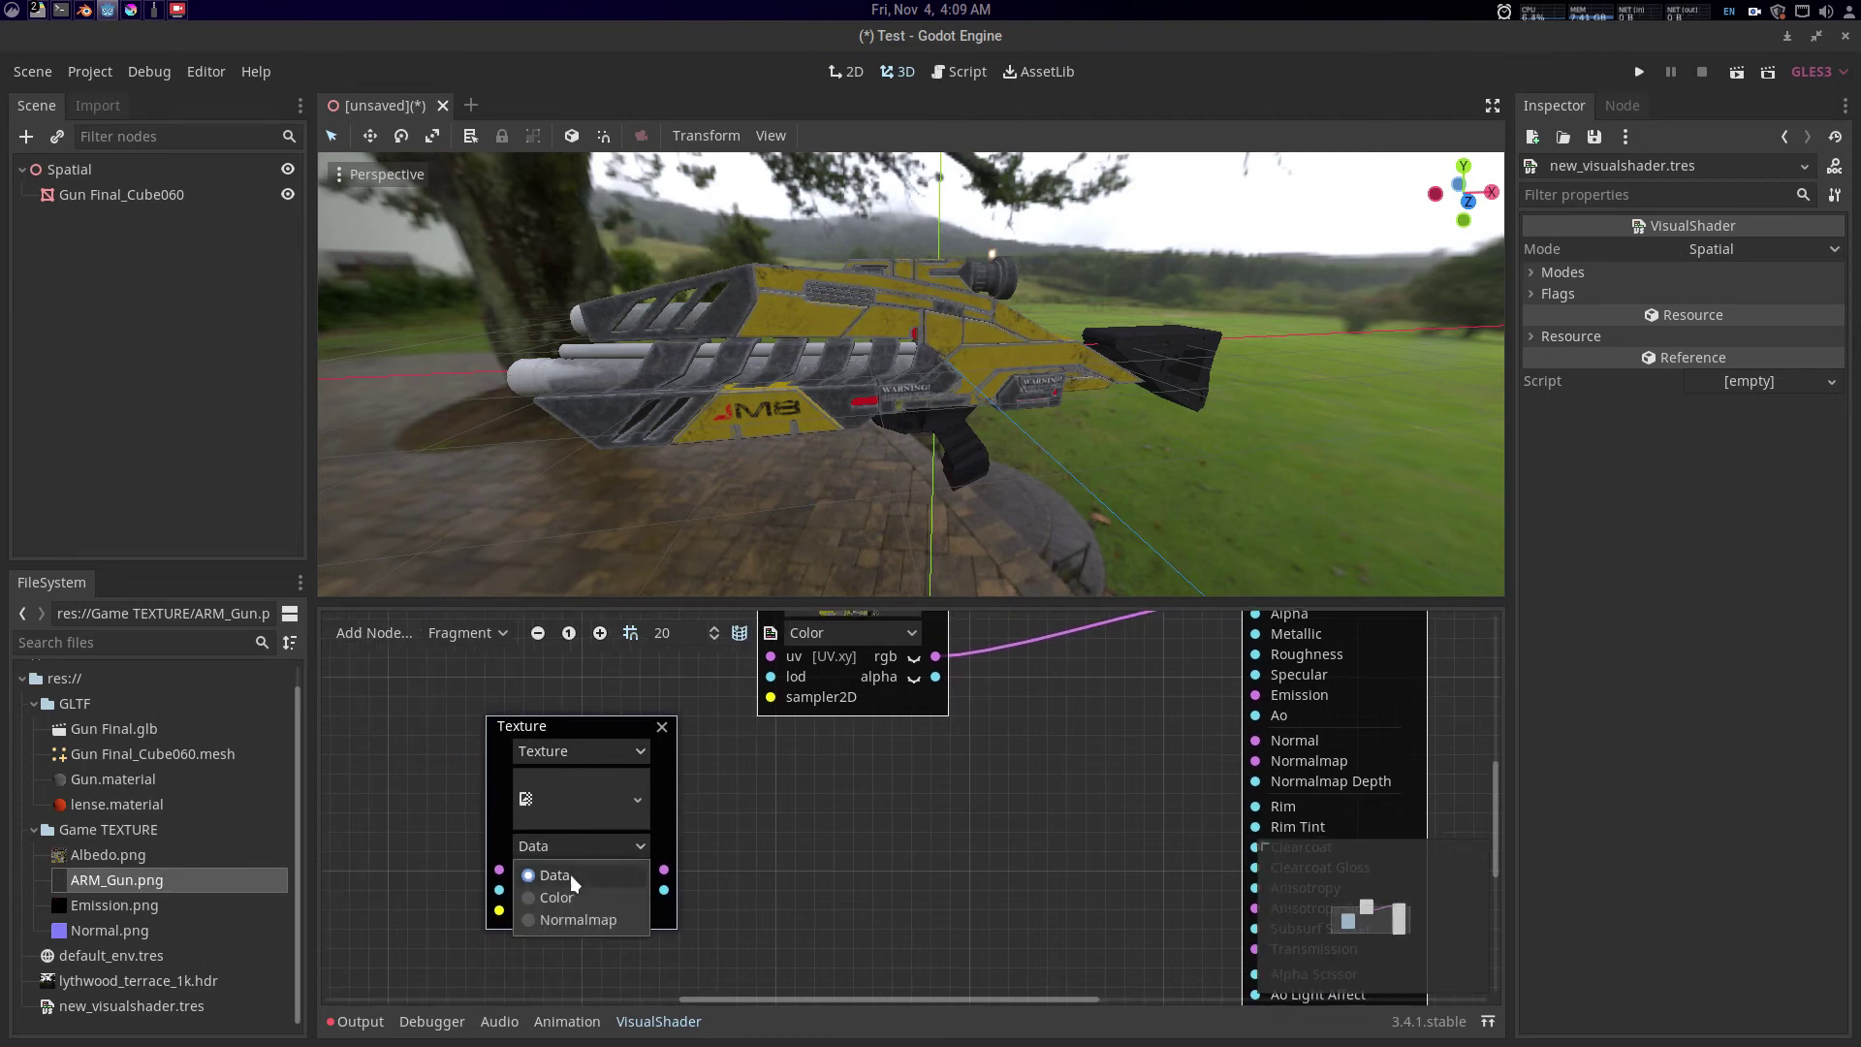
left_click(573, 875)
left_click(101, 876)
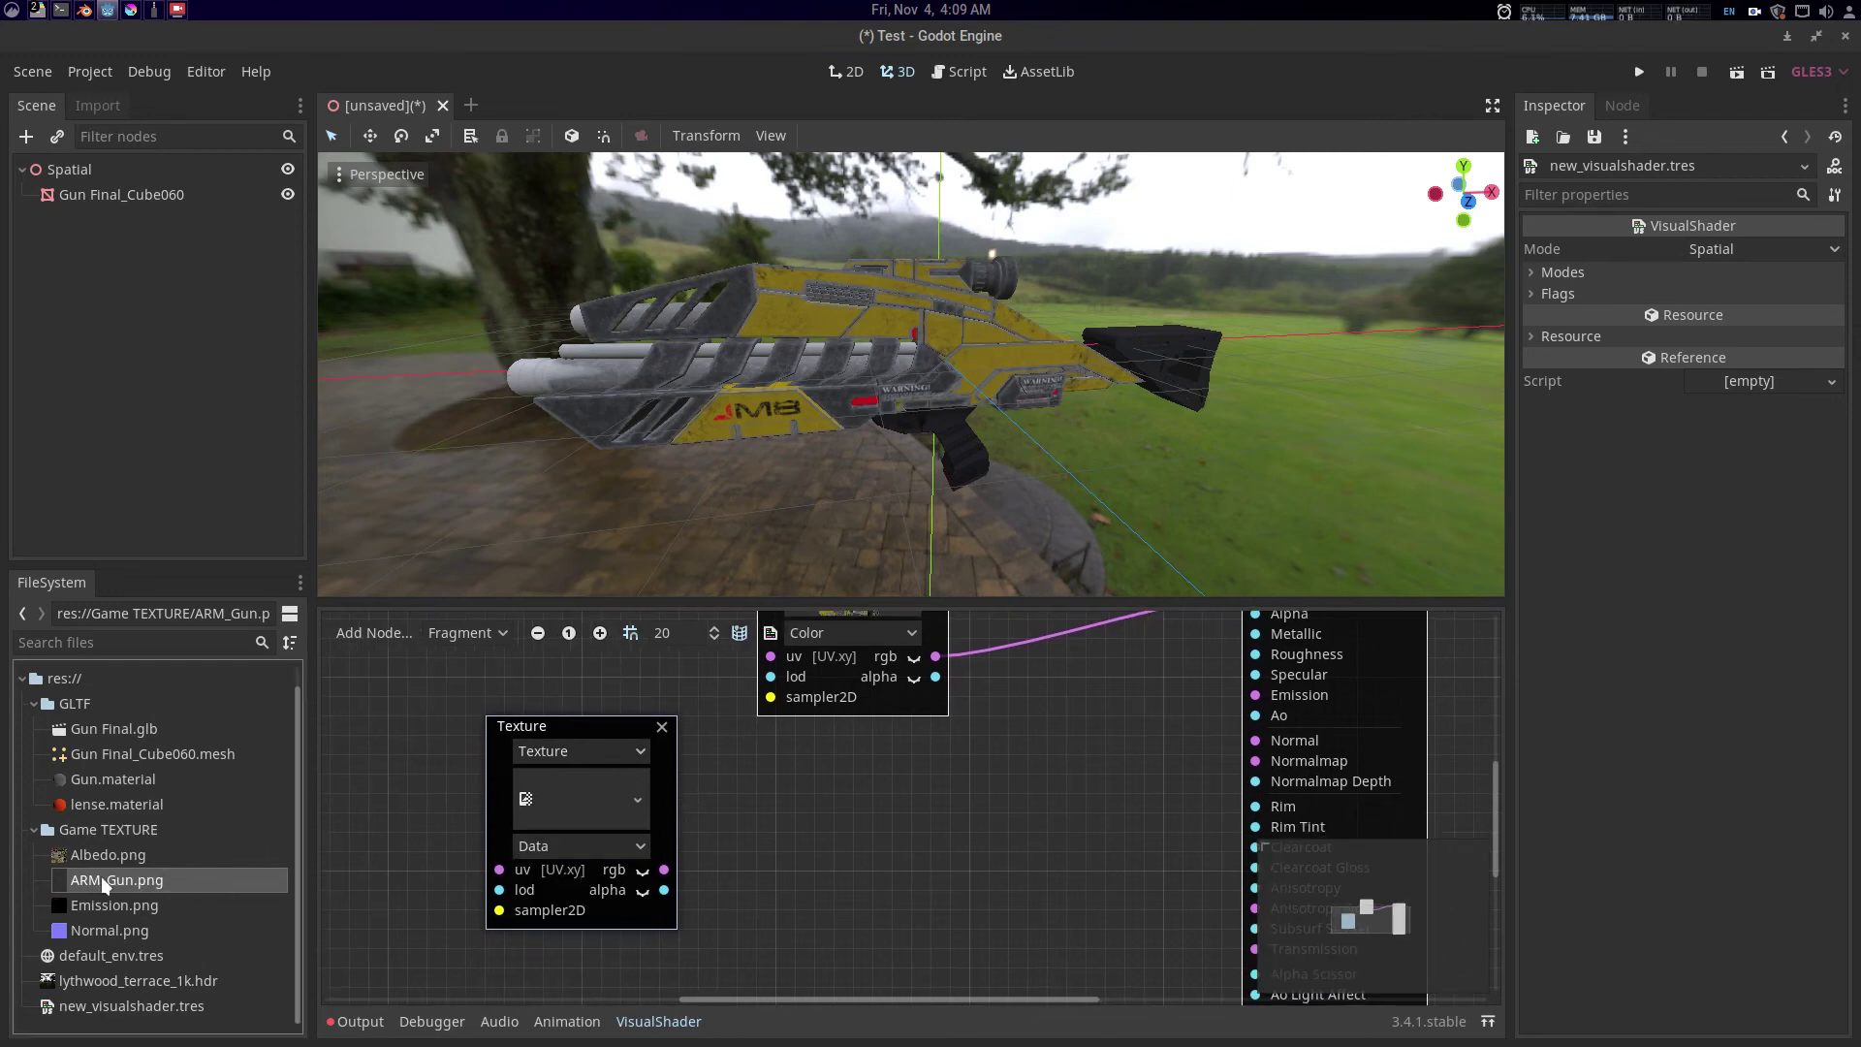
- Disable Srgb in the import settings of ARM_Gun.png and reimport the texture
left_click(97, 104)
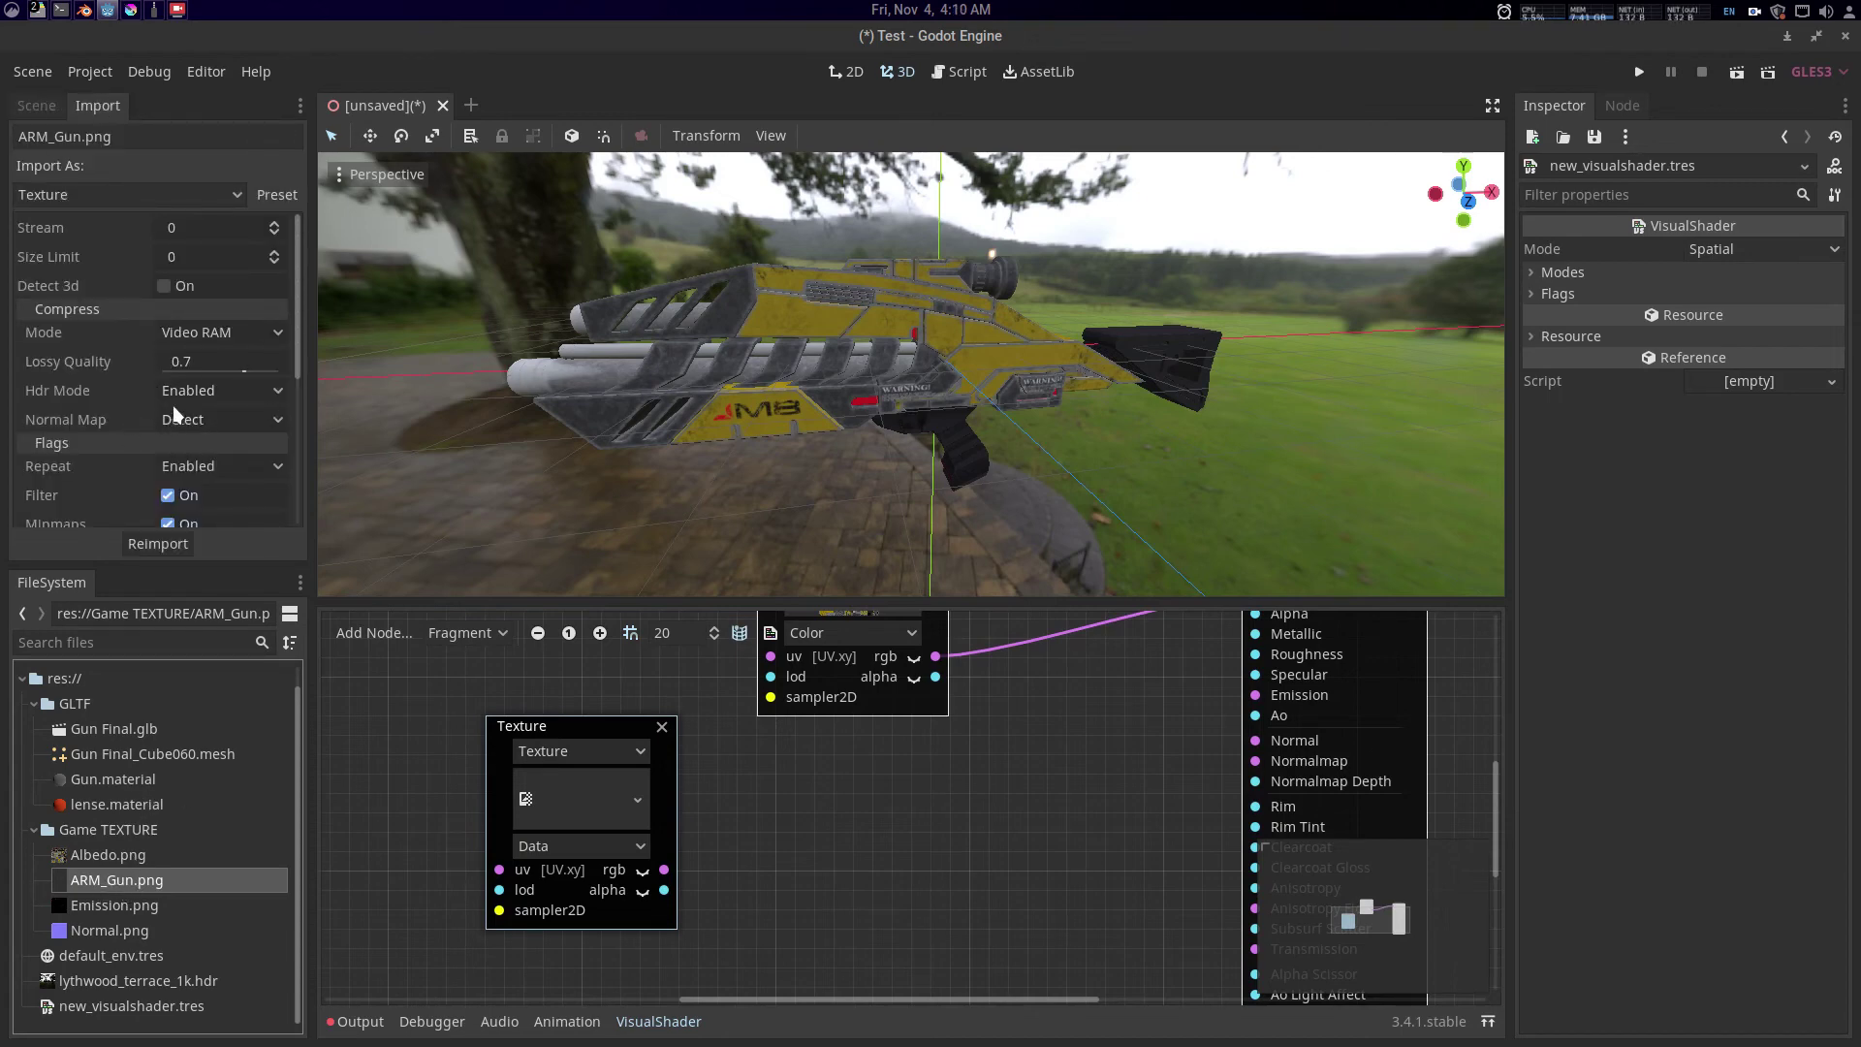
scroll(131, 424, "down", 4)
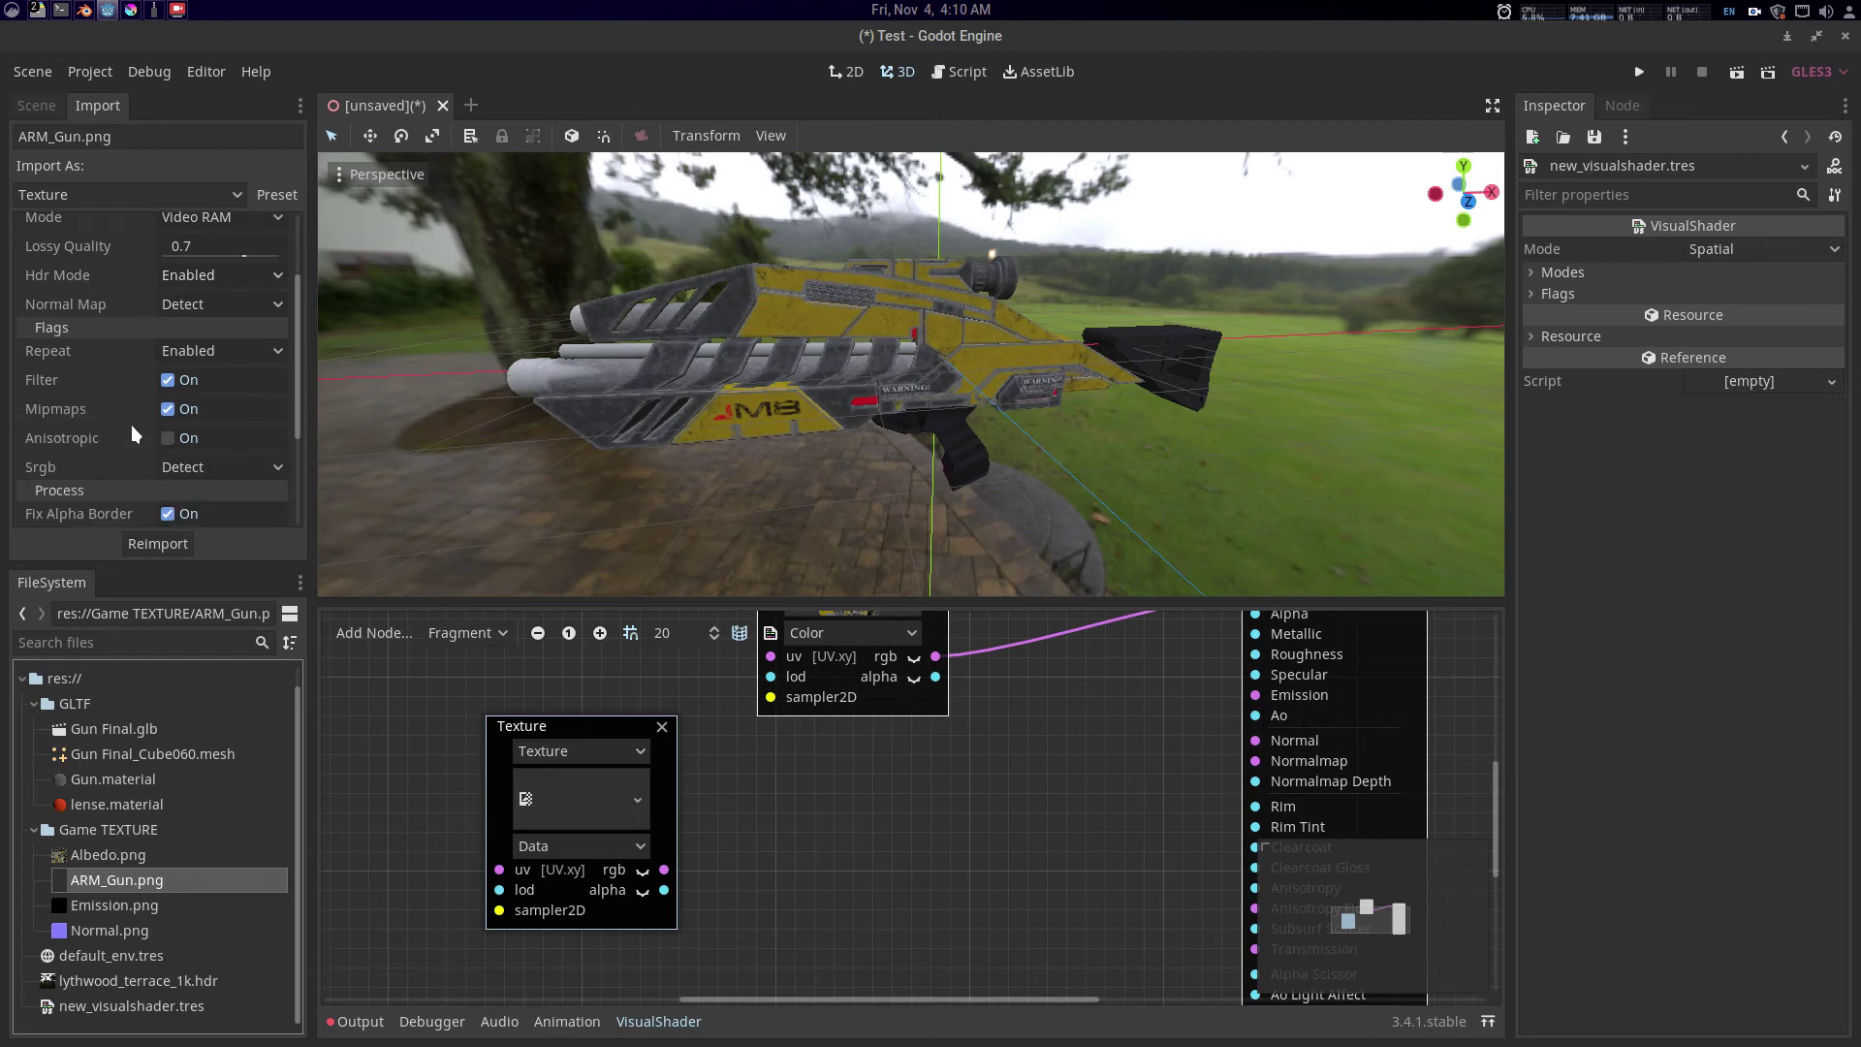
left_click(199, 424)
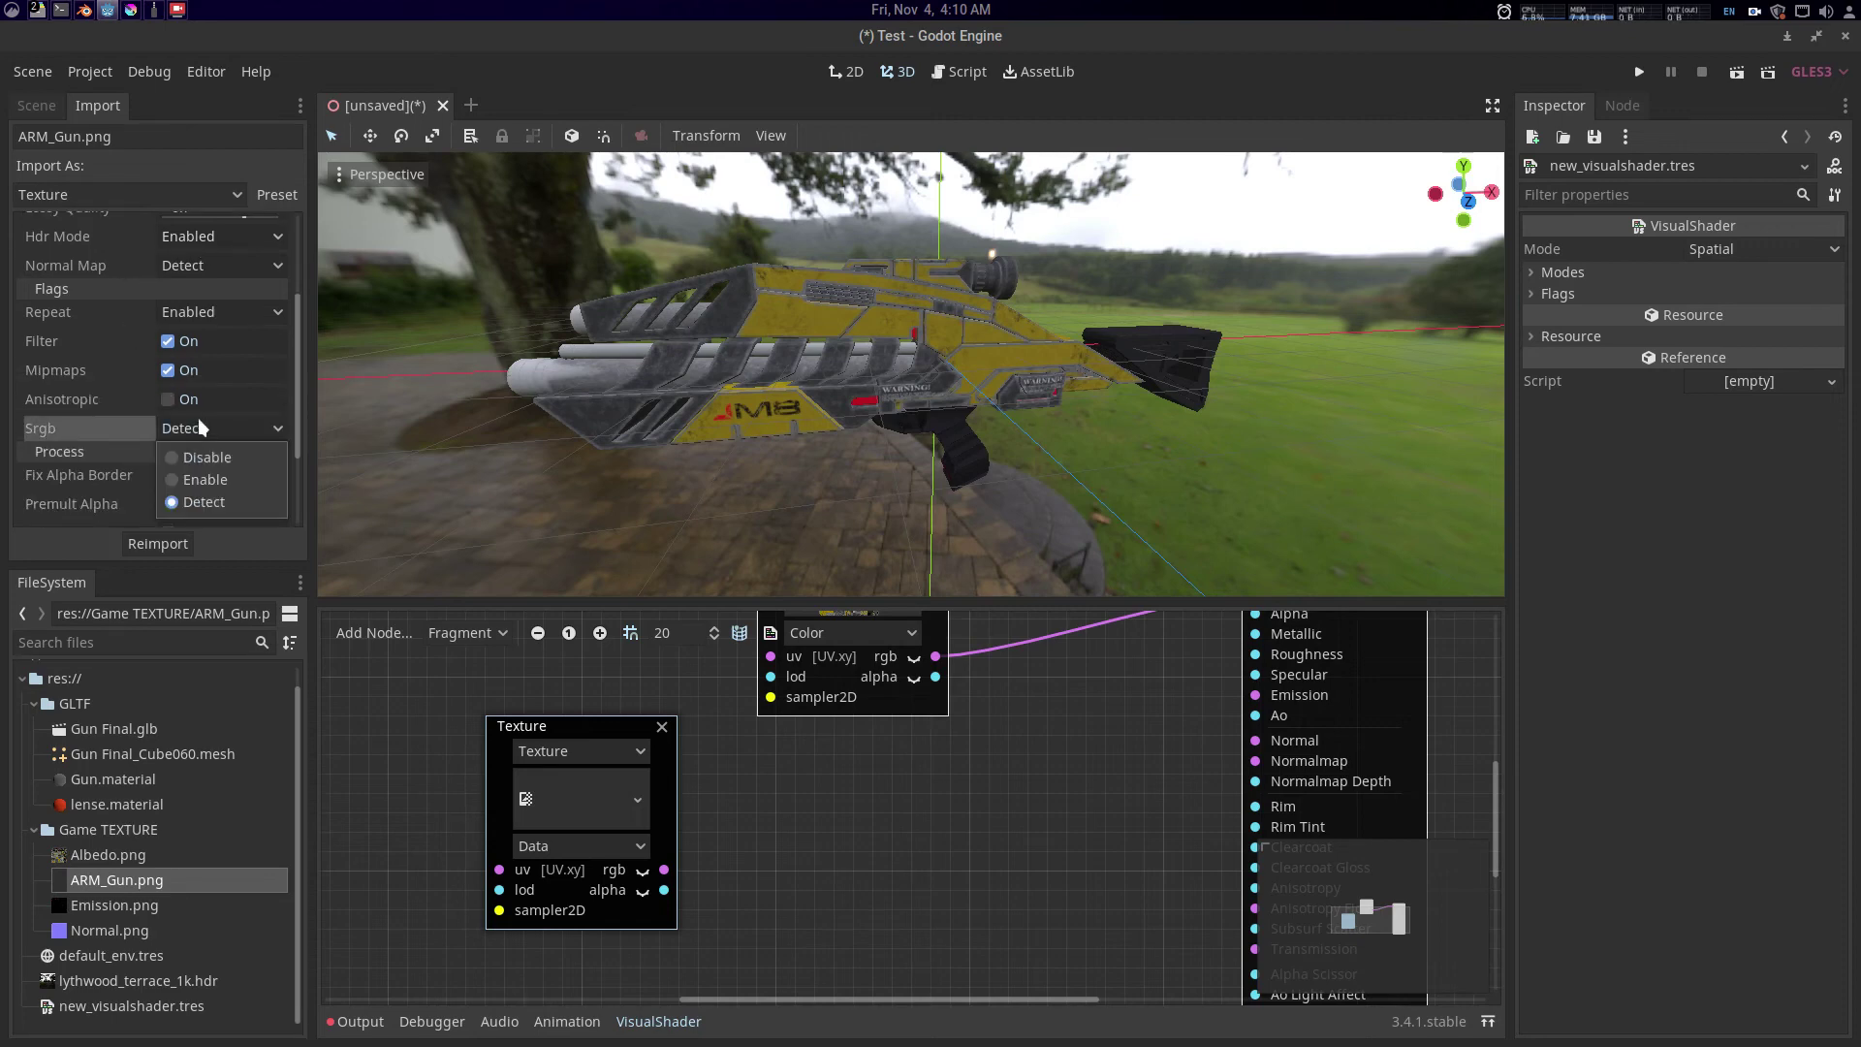
left_click(232, 458)
left_click(156, 544)
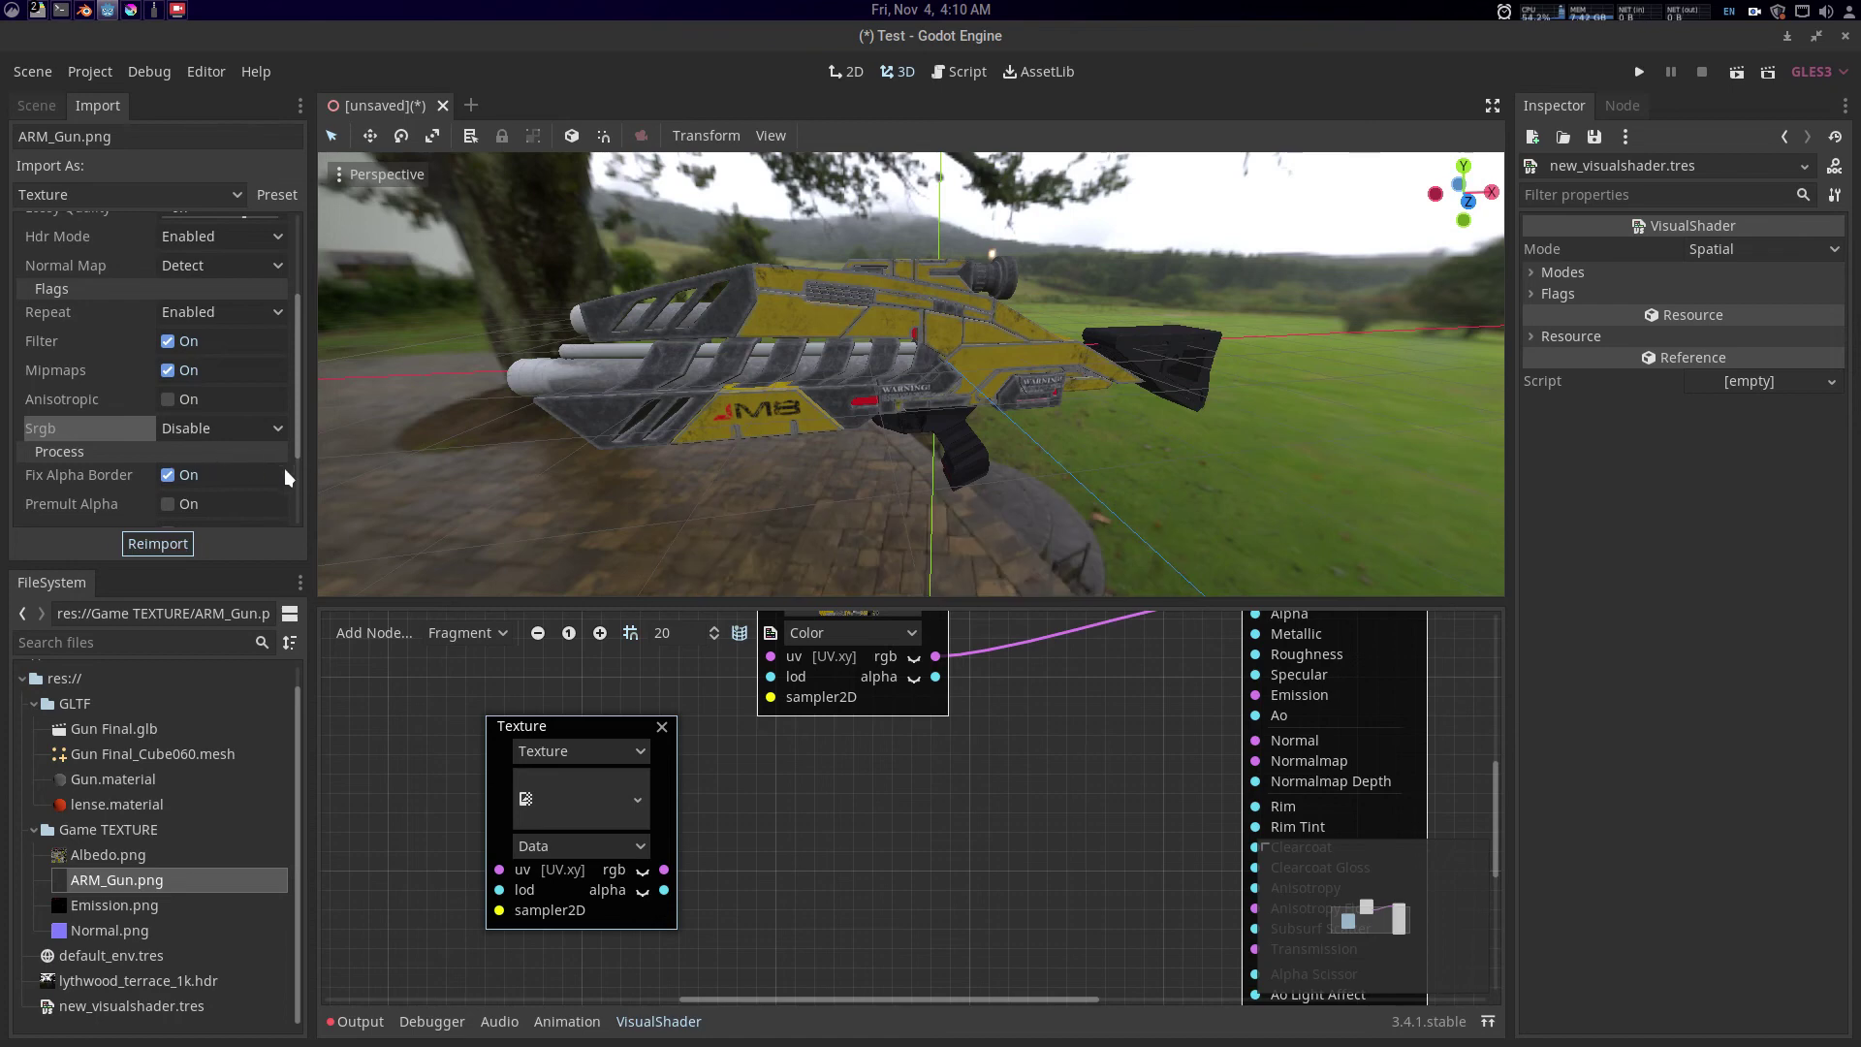
left_click_drag(663, 411, 694, 409)
- Add a VectorDecompose node beside the ARM texture node and connect the texture's rgb output to its vec input
left_click_drag(777, 848, 786, 842)
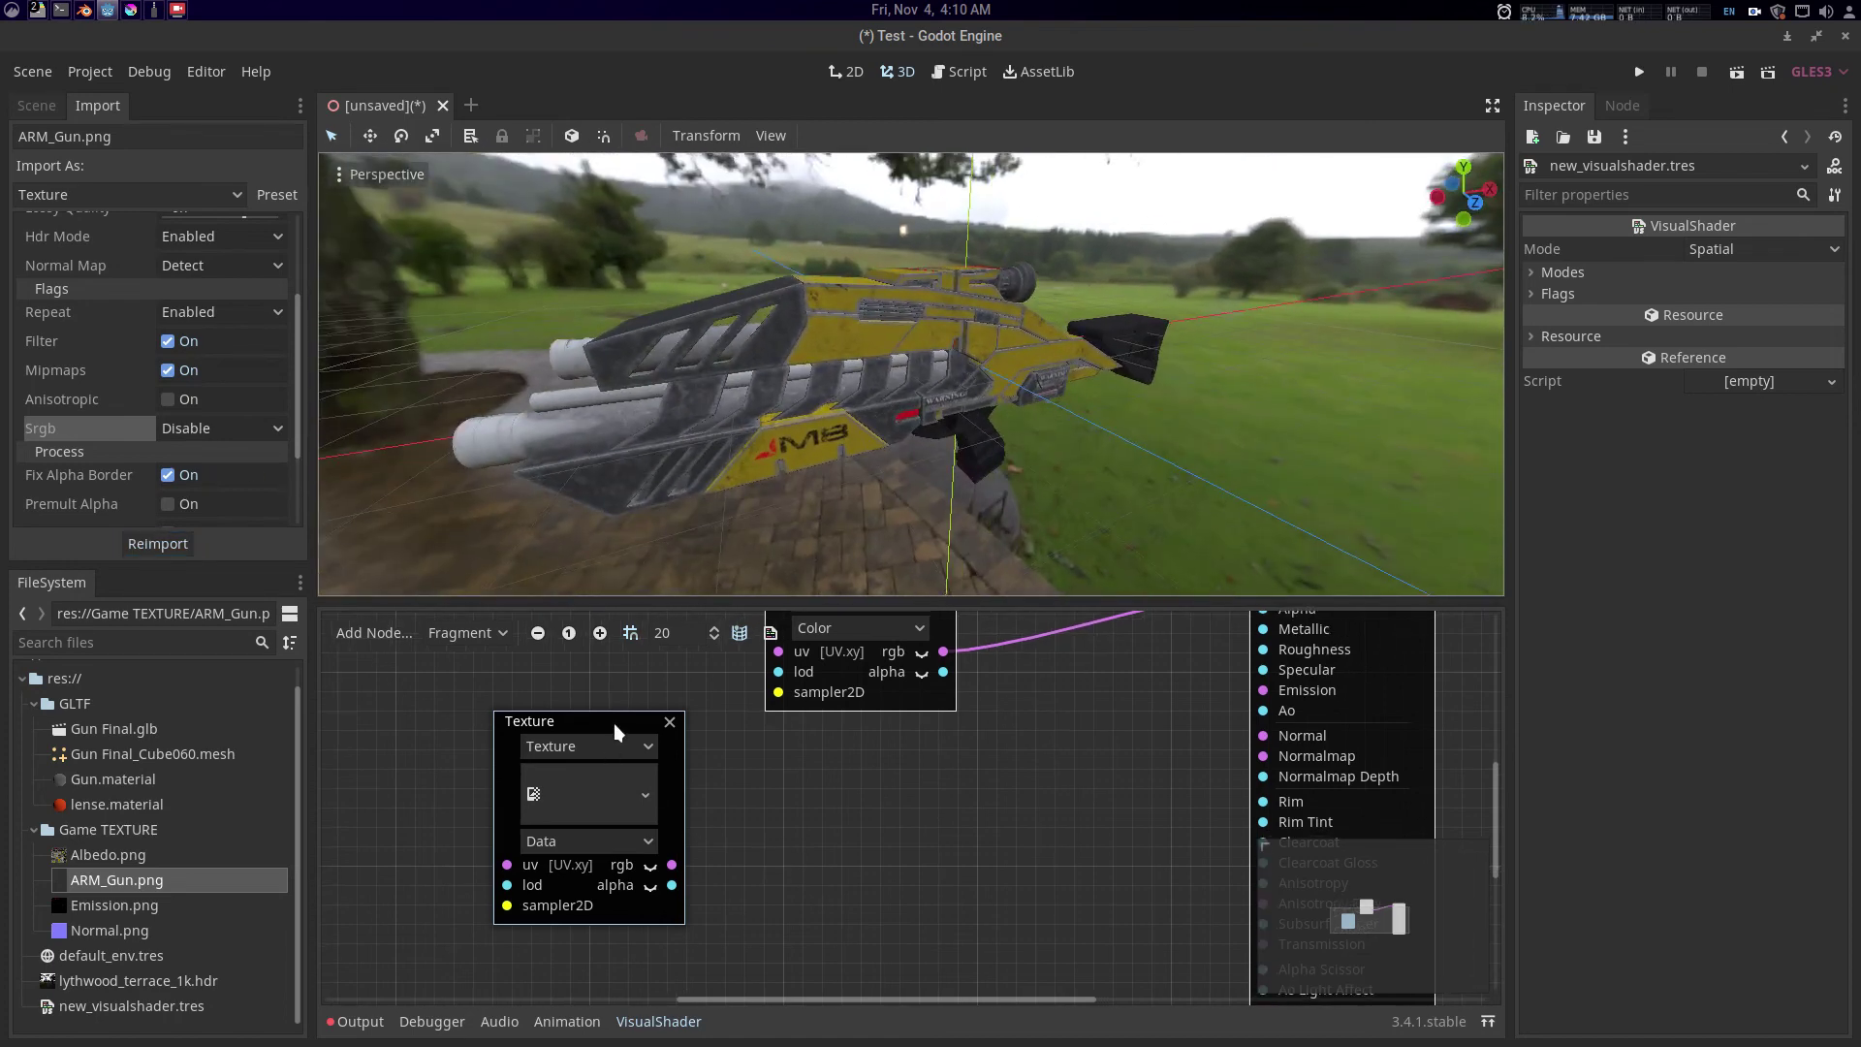
left_click_drag(613, 724, 609, 729)
left_click_drag(721, 799, 686, 777)
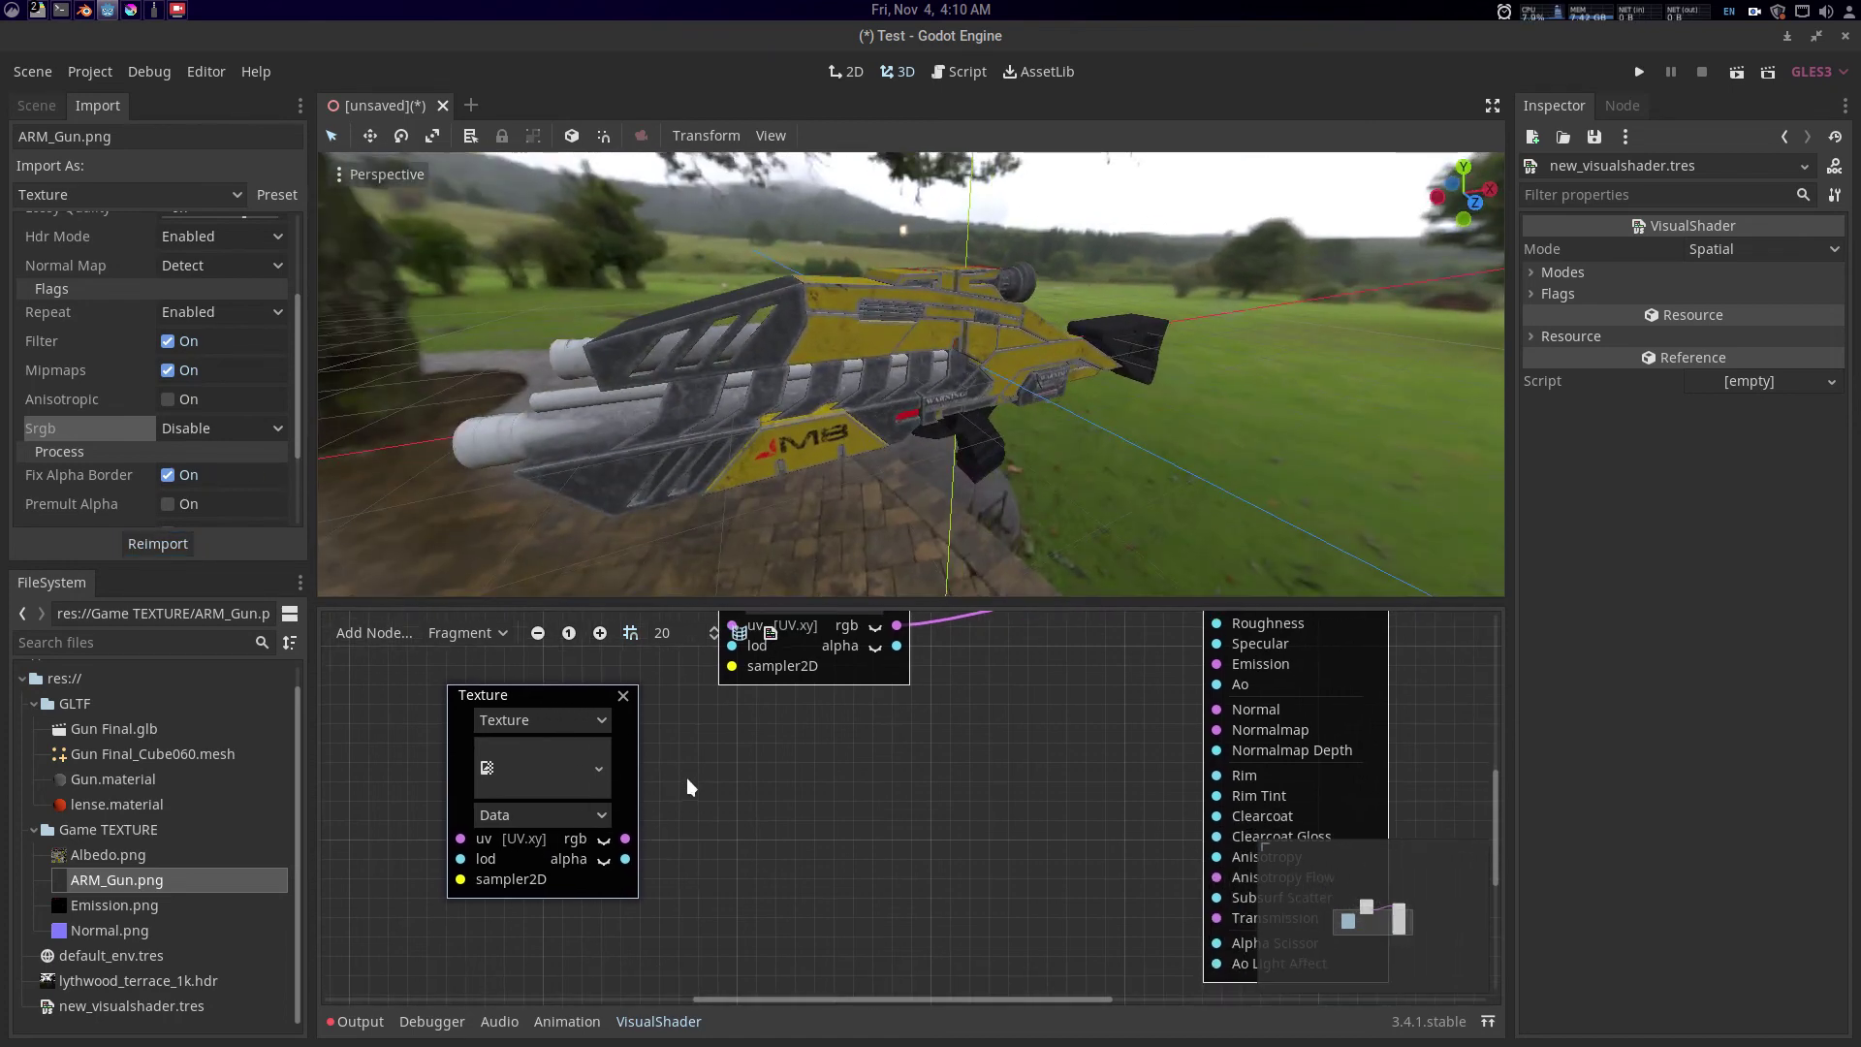
left_click(686, 777)
right_click(702, 773)
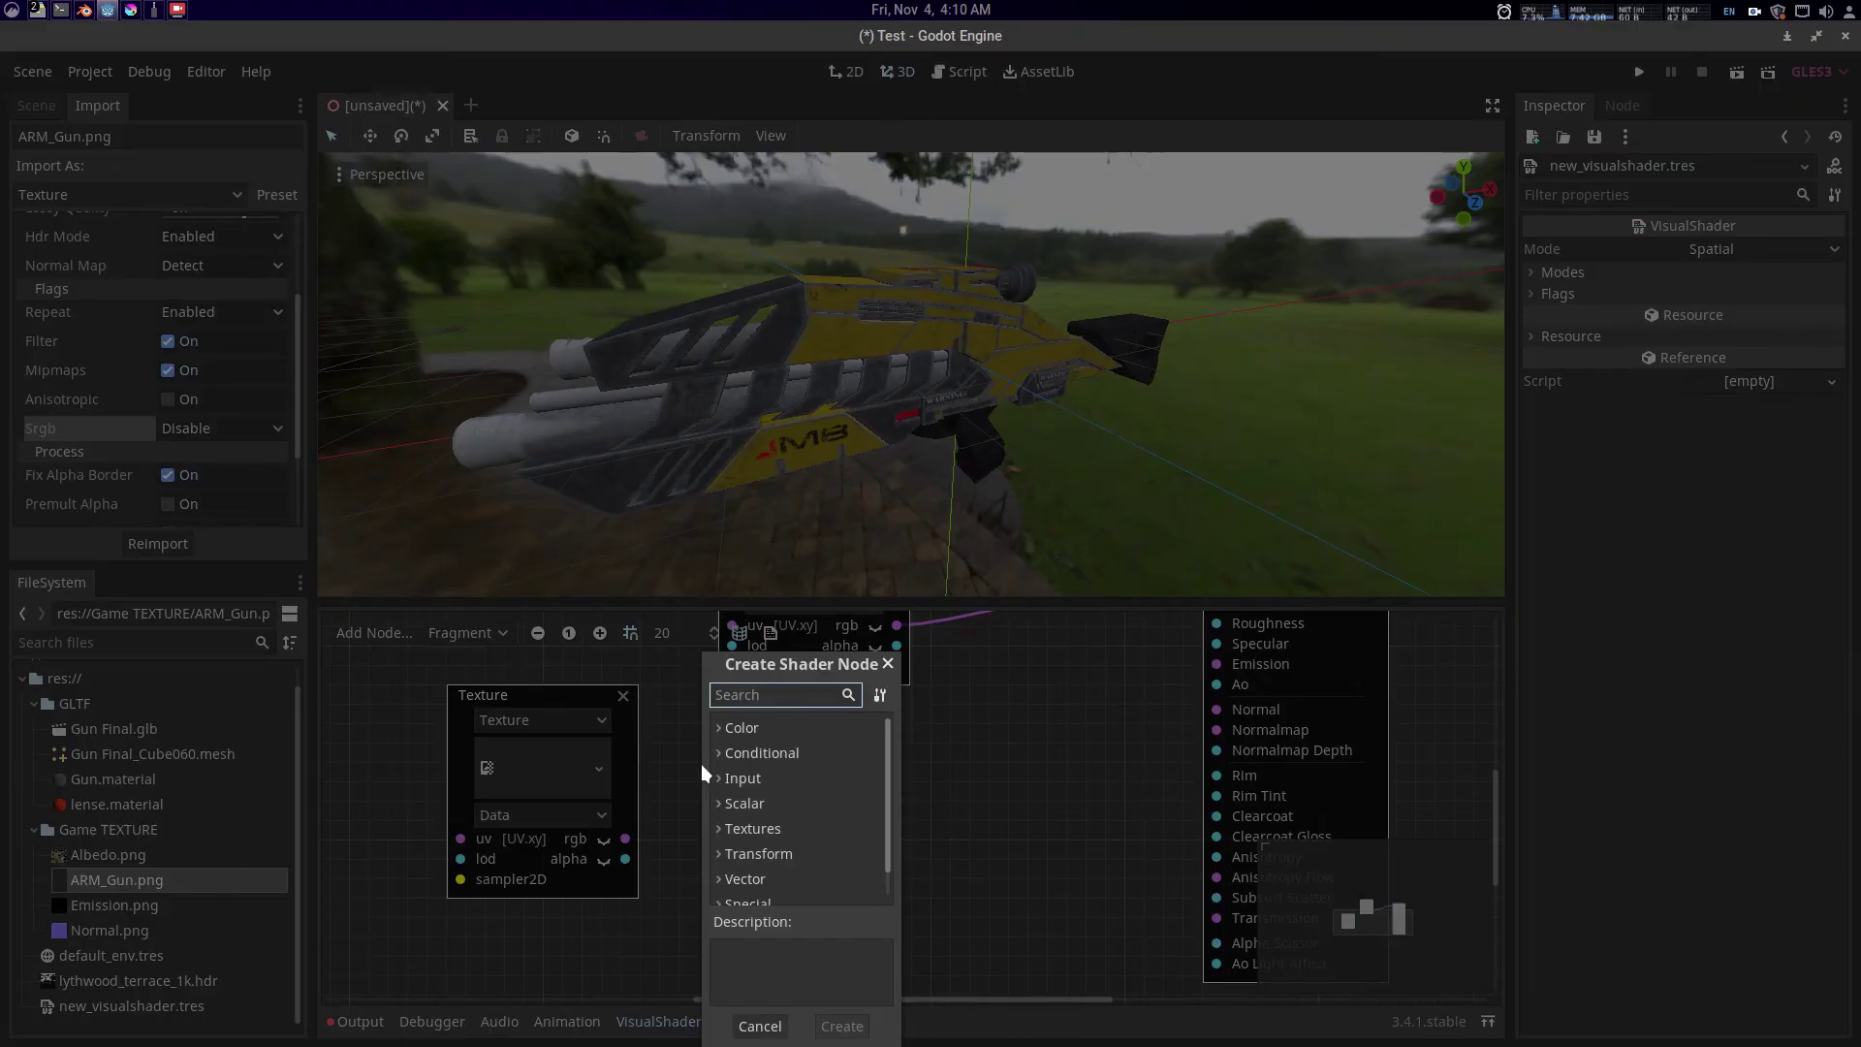
type("deco")
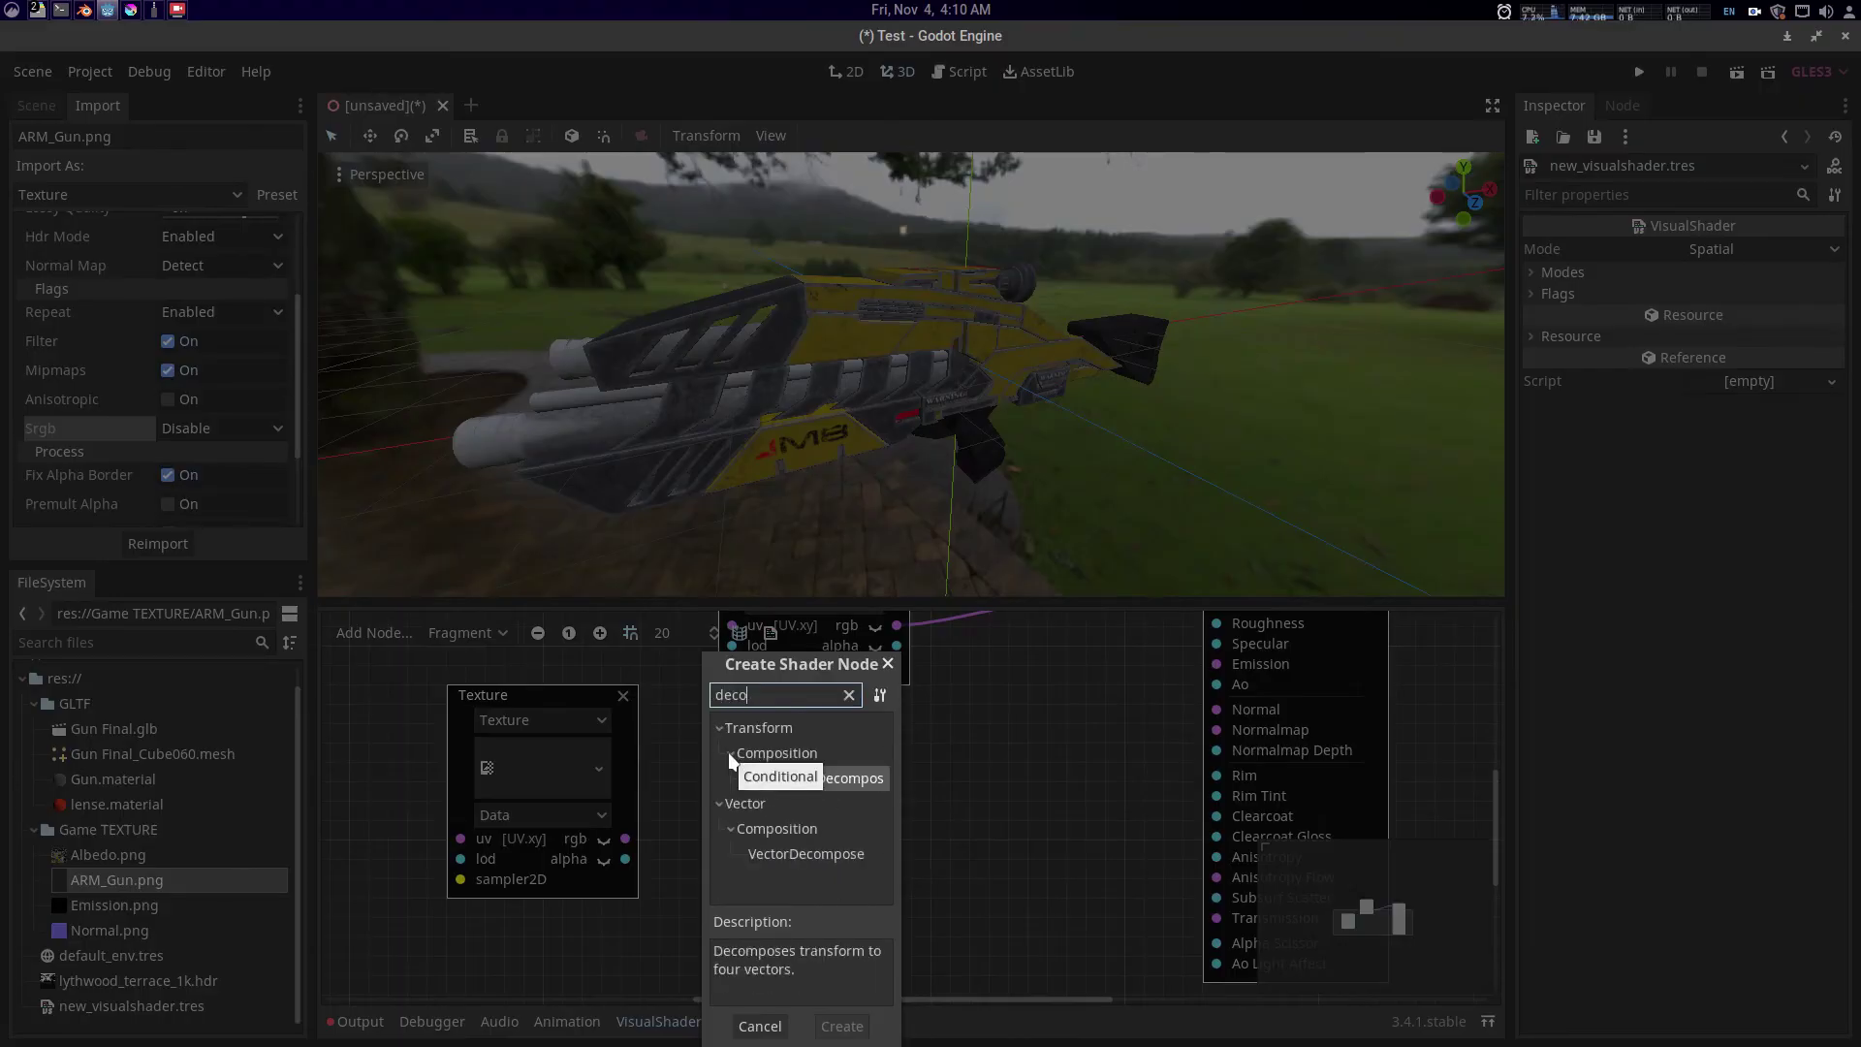
key("Down")
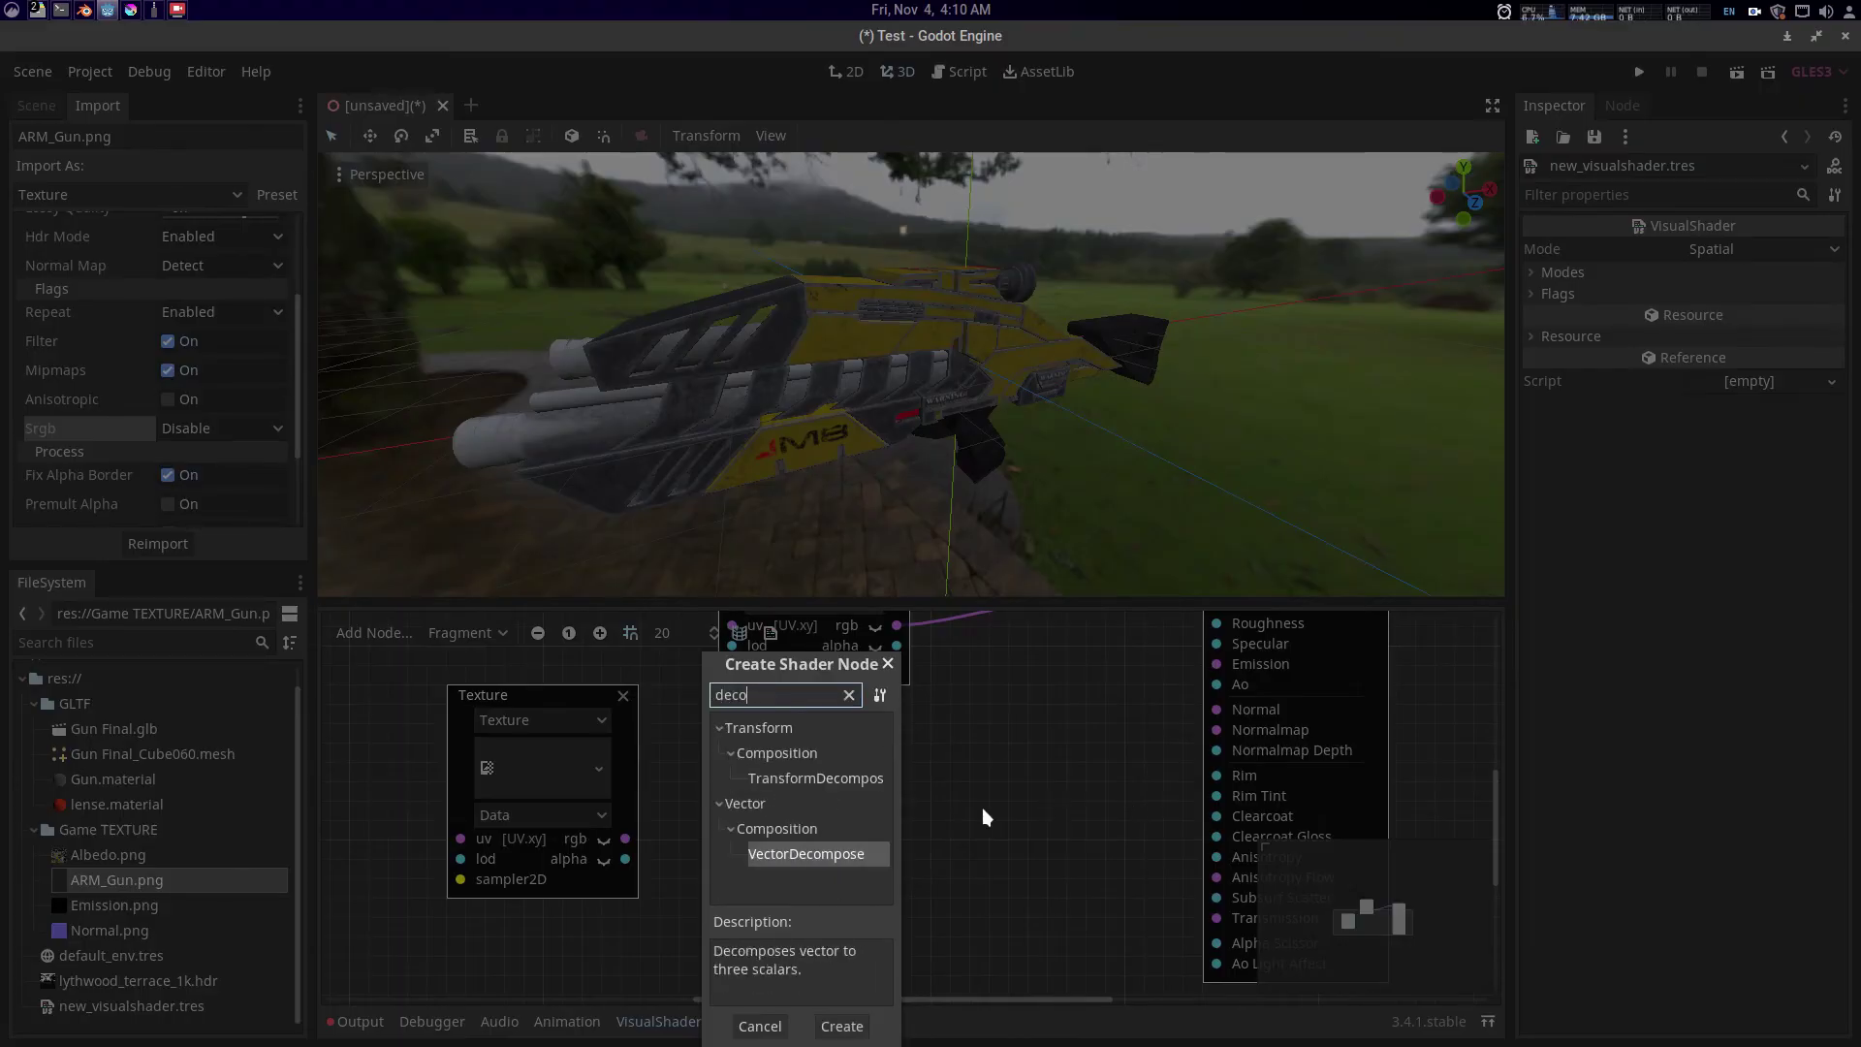
key("Return")
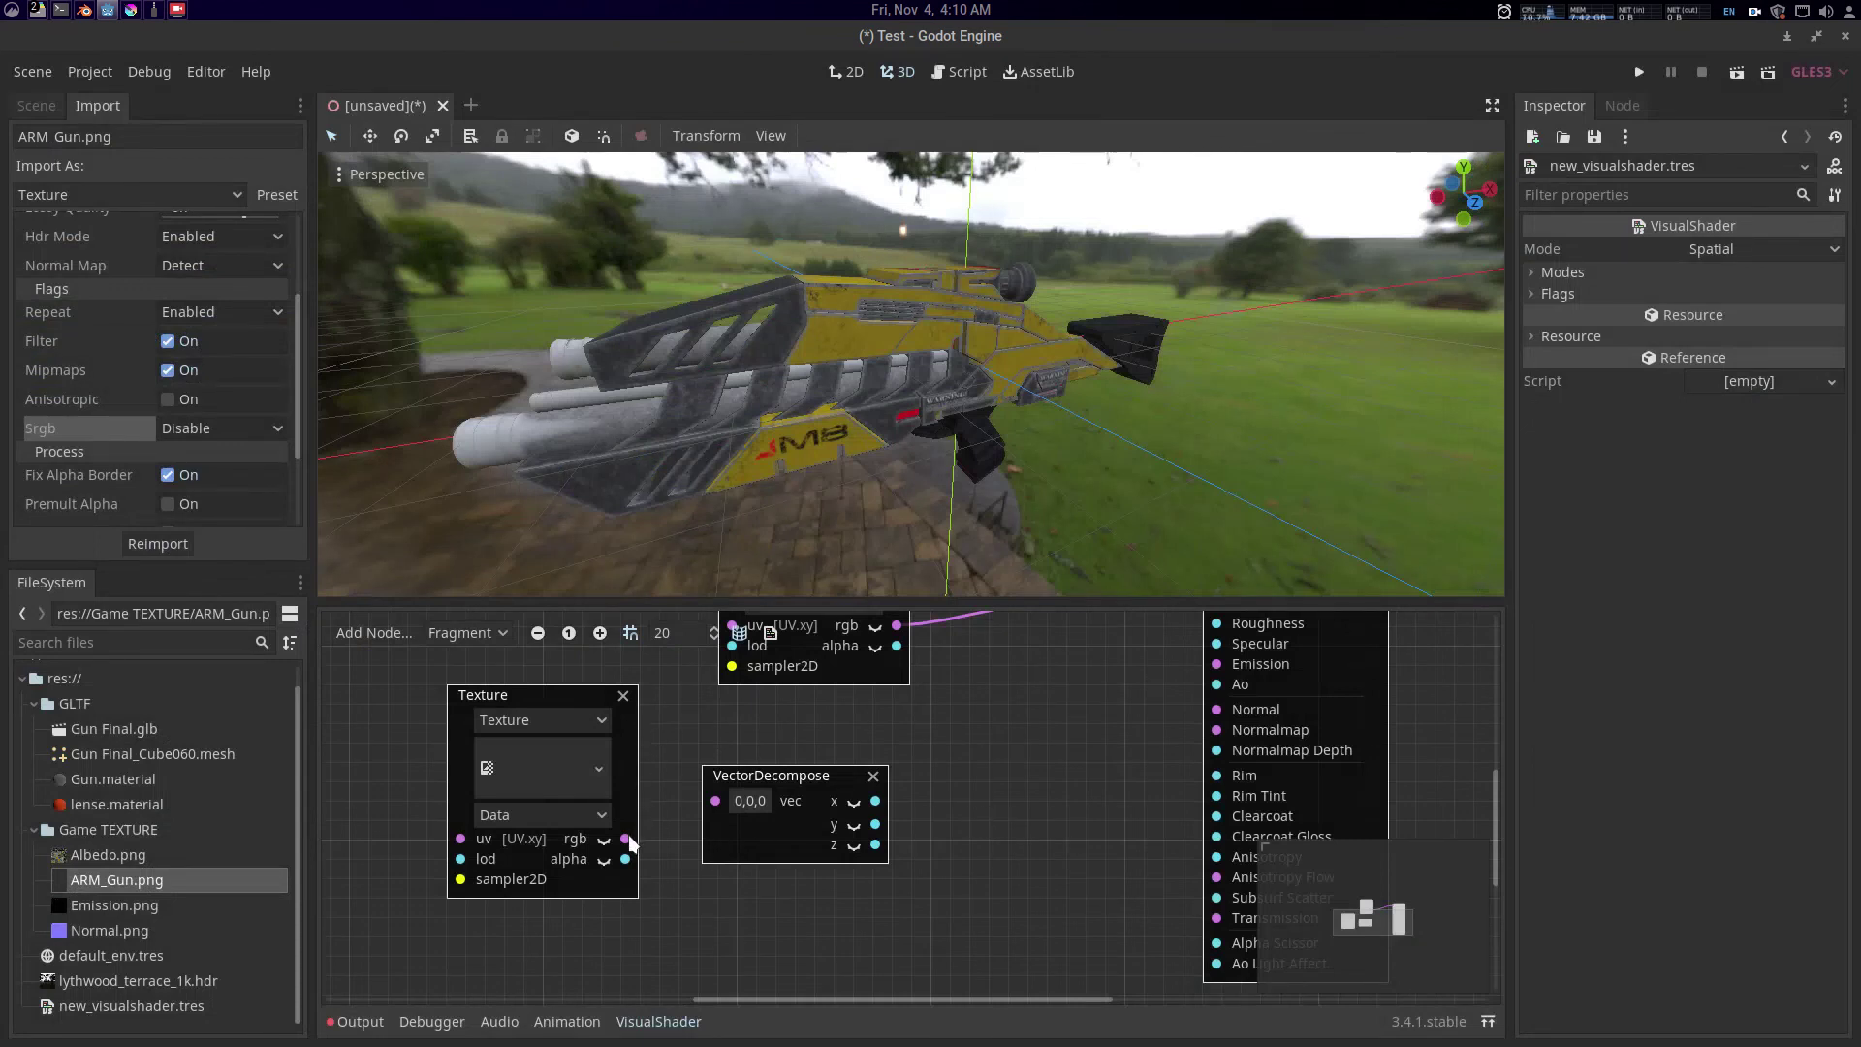
left_click_drag(960, 799, 892, 829)
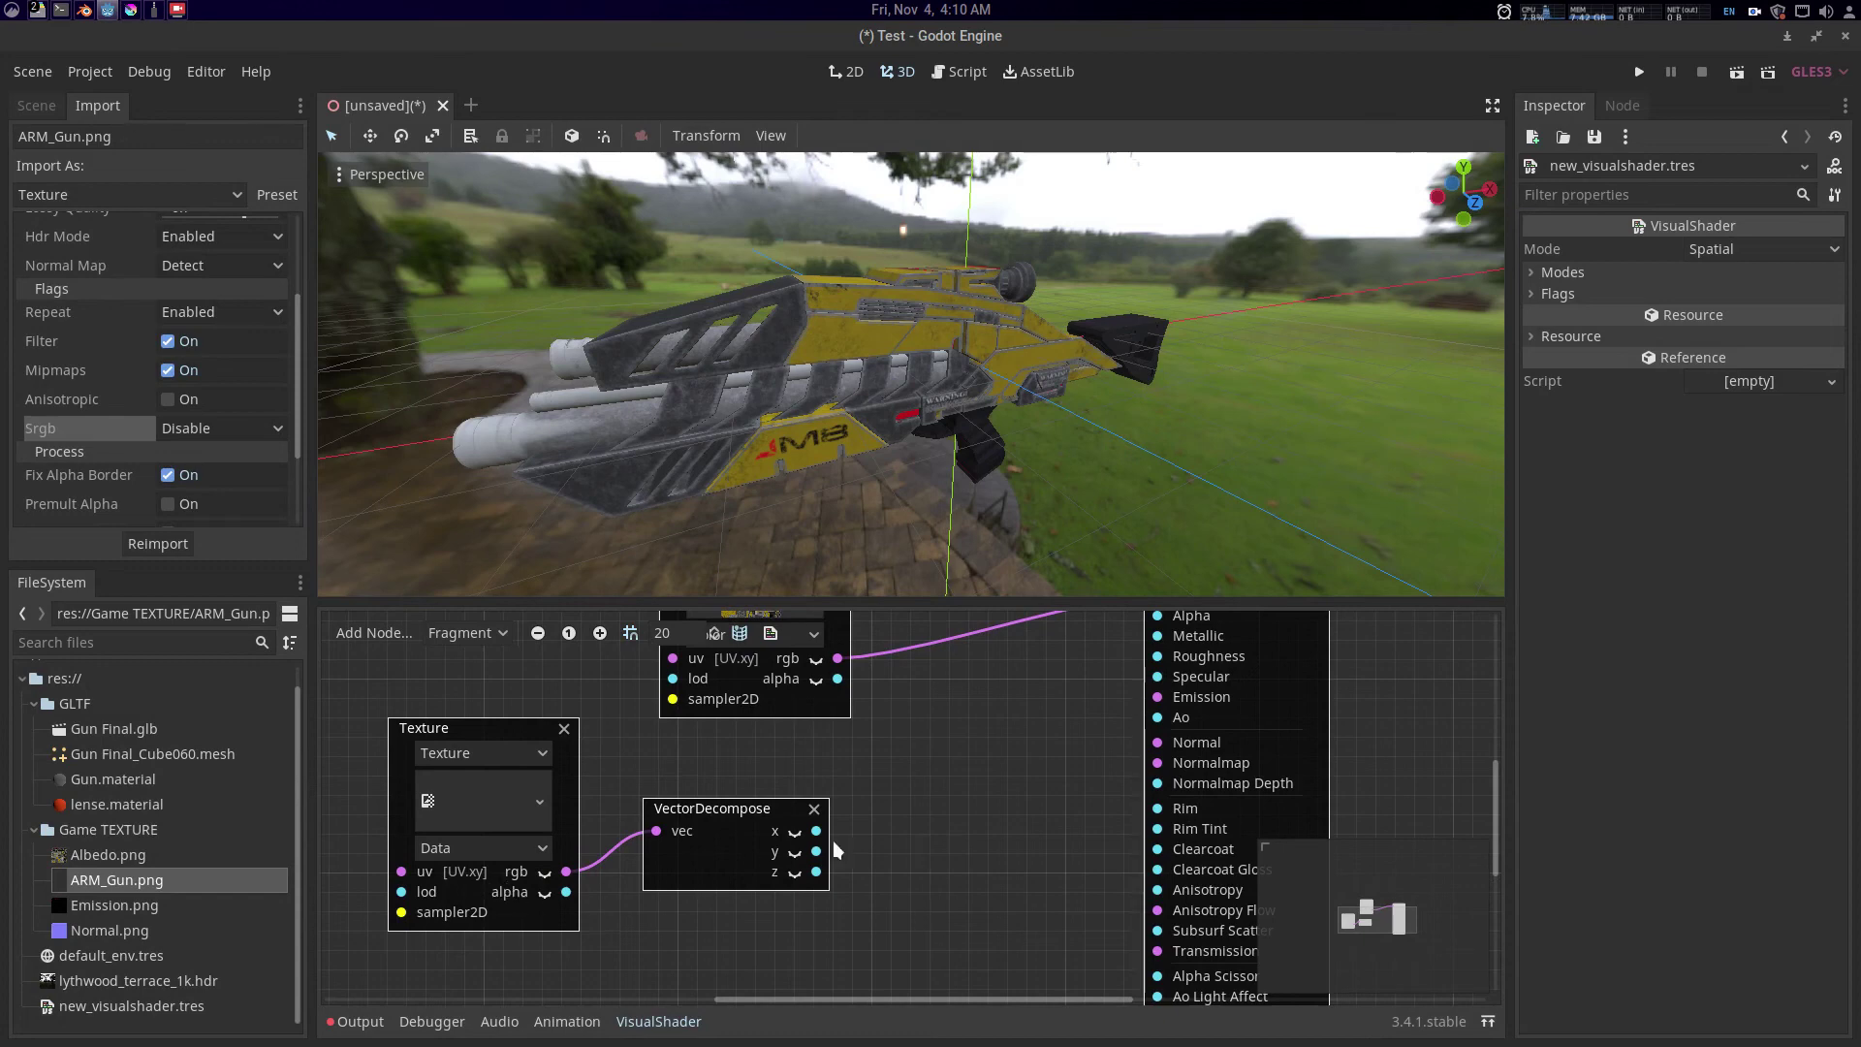
left_click_drag(895, 838, 851, 865)
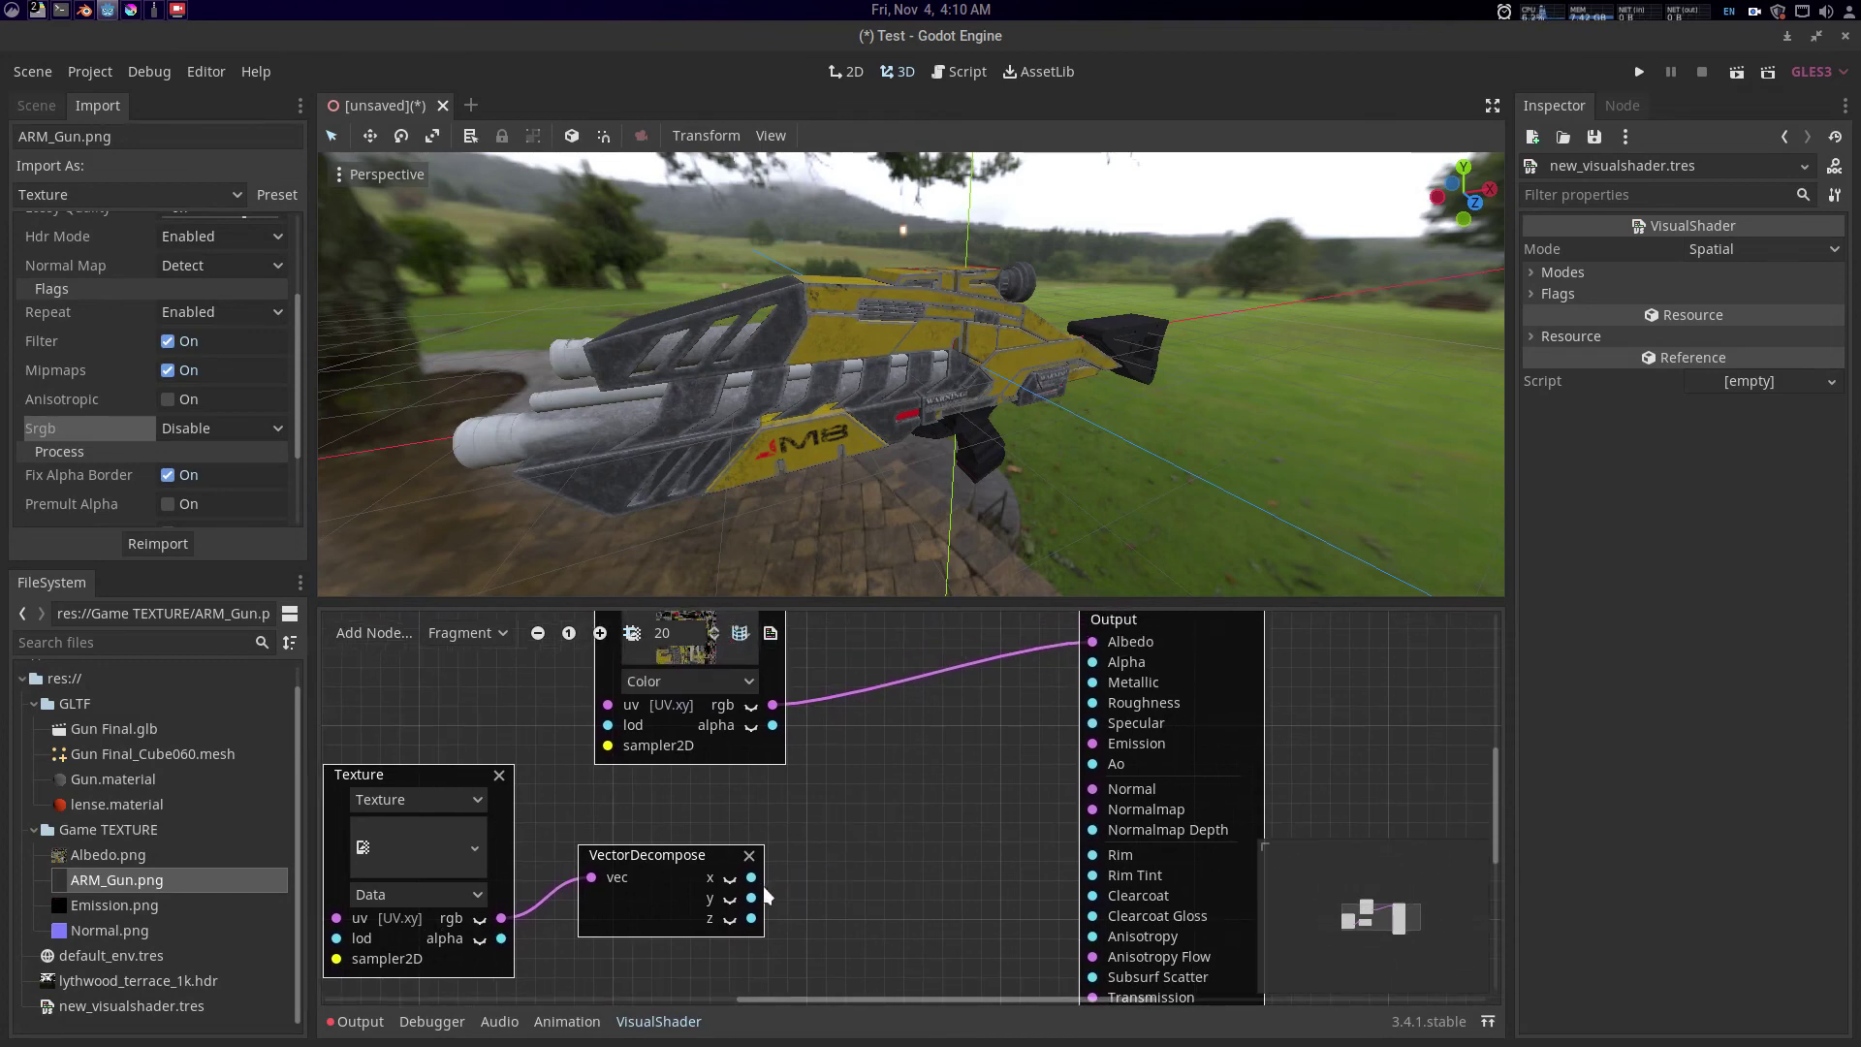
- Connect the VectorDecompose outputs to the Output node: x to Ao, y to Roughness and z to Metallic
left_click_drag(855, 866, 1082, 744)
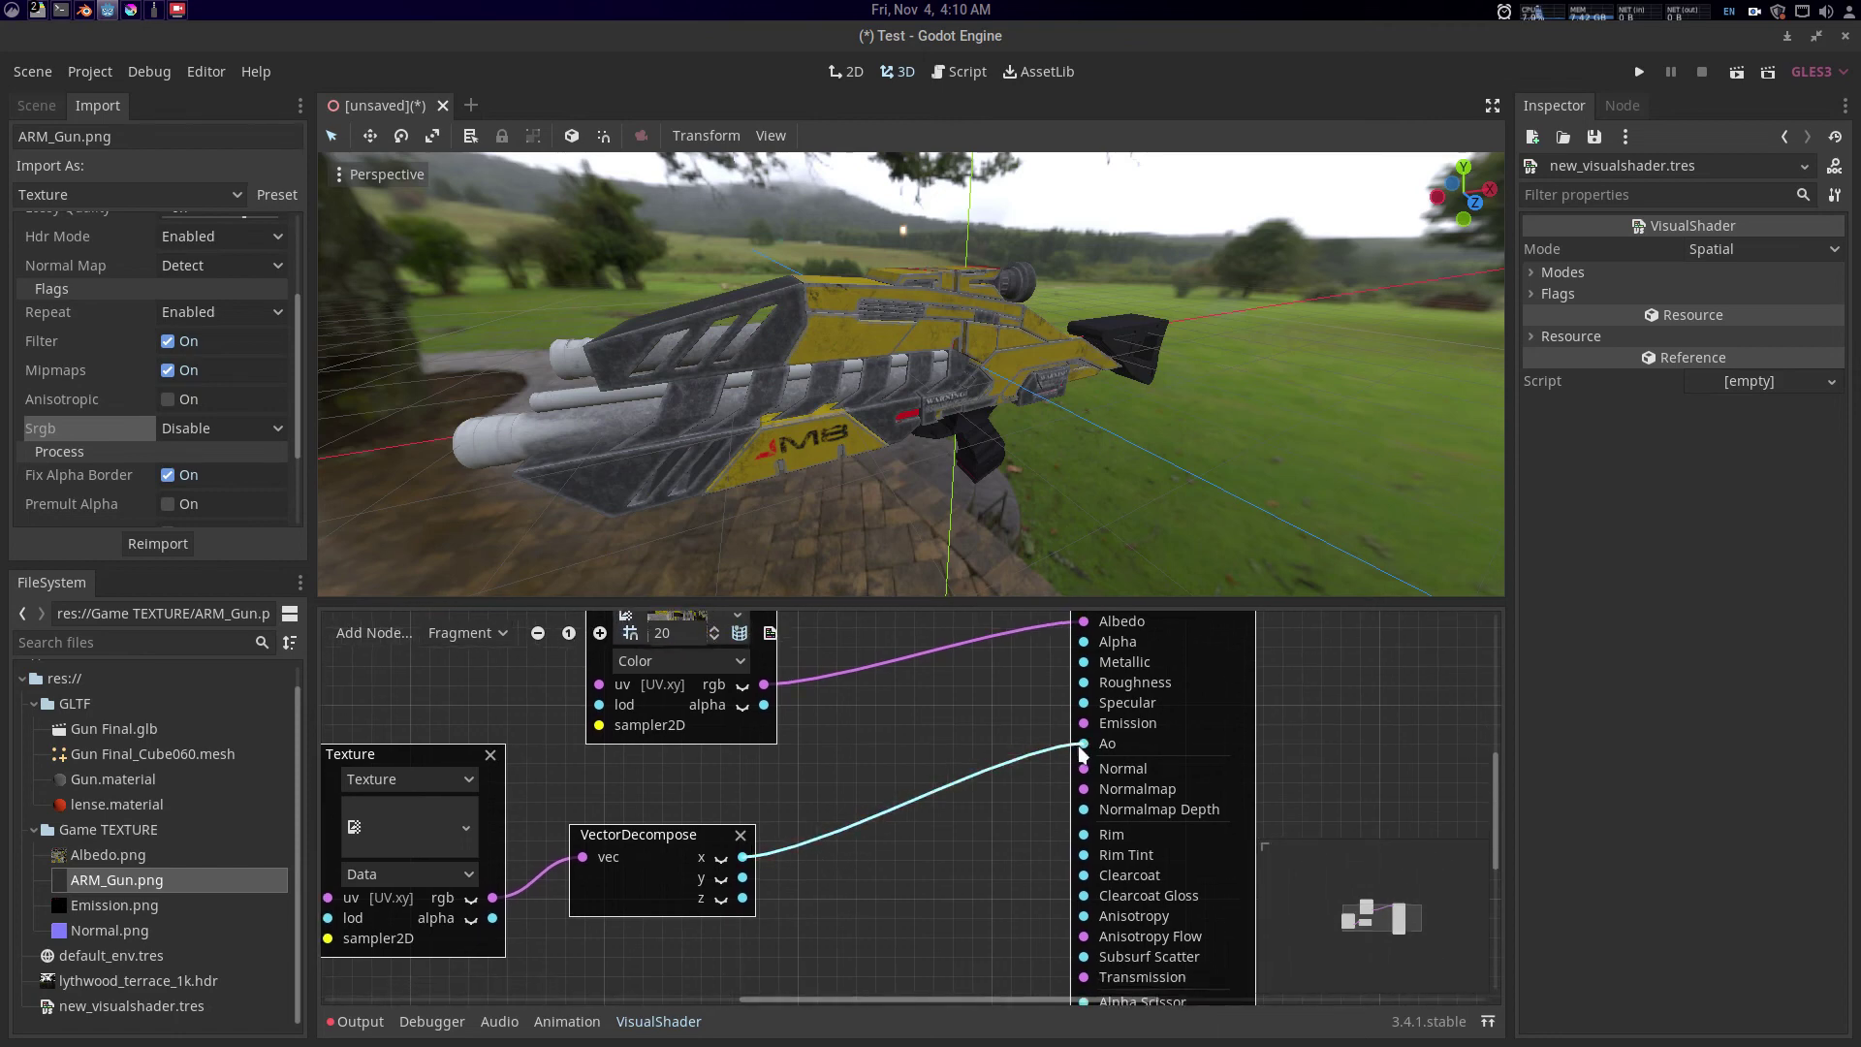
left_click_drag(826, 839, 818, 832)
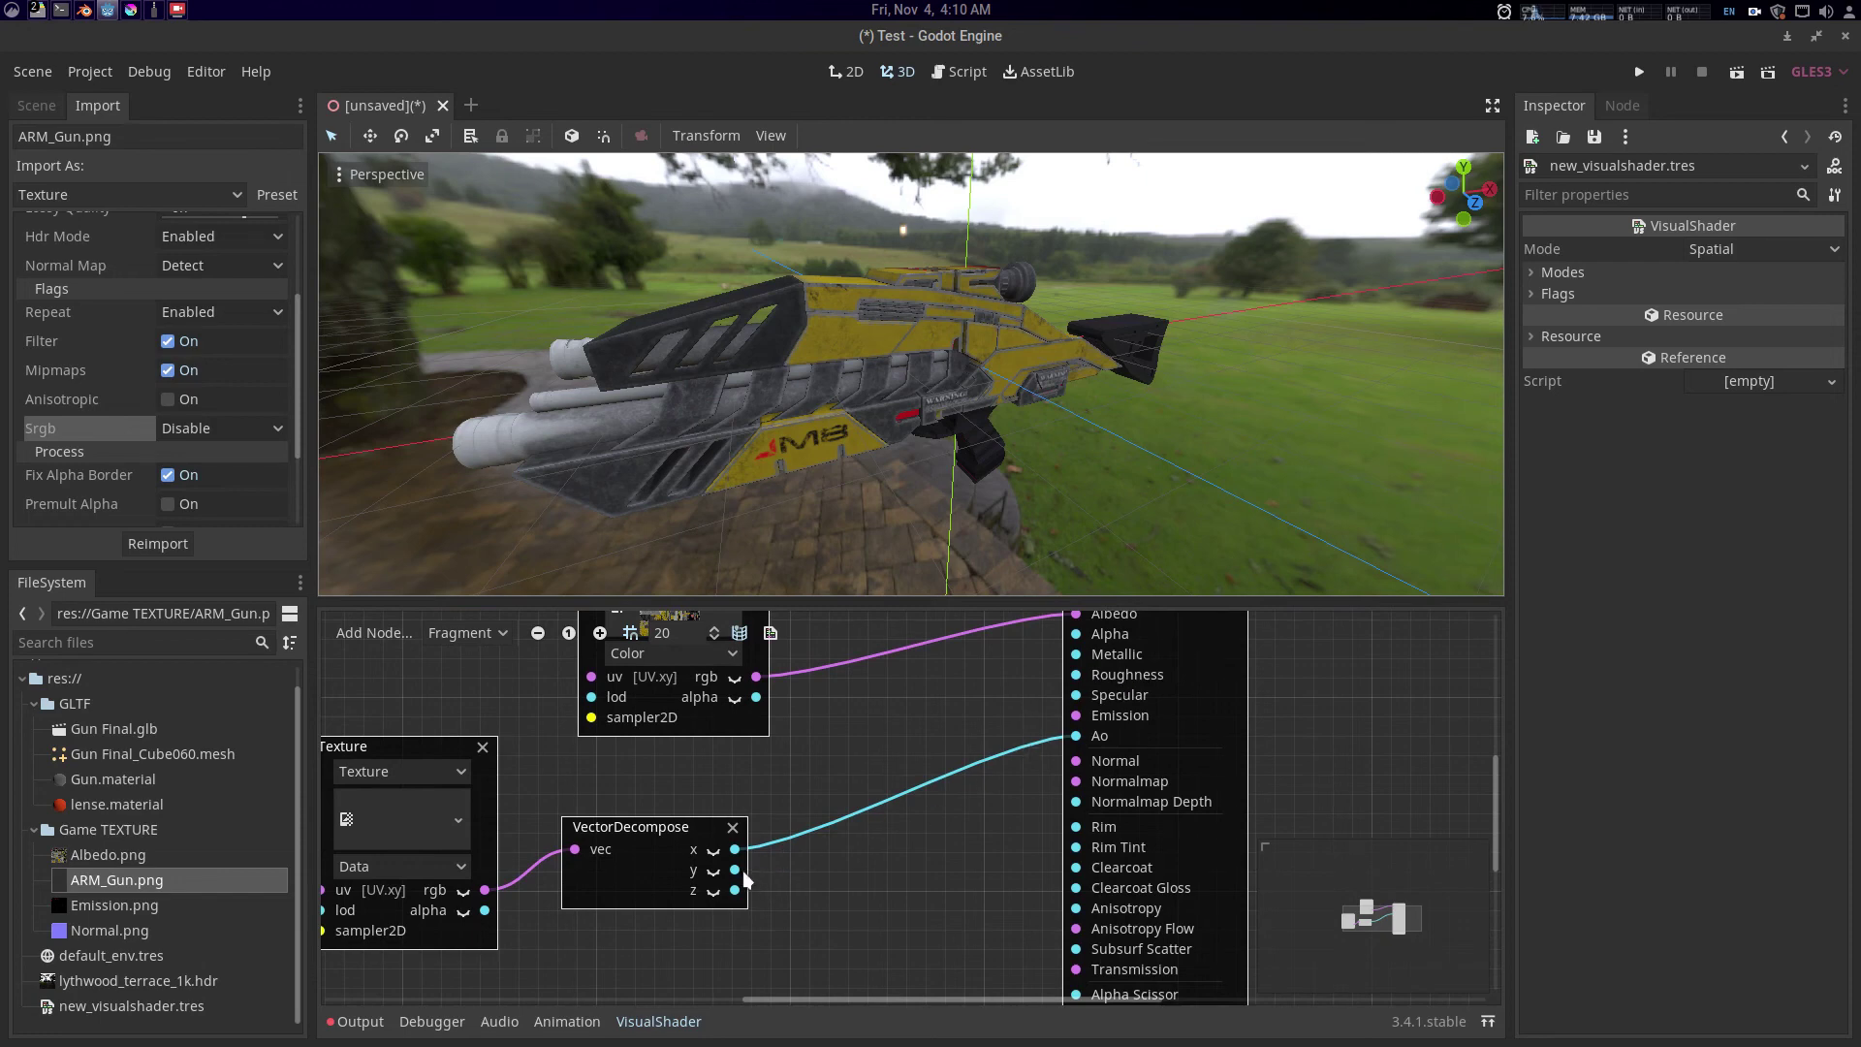
left_click_drag(744, 880, 1093, 696)
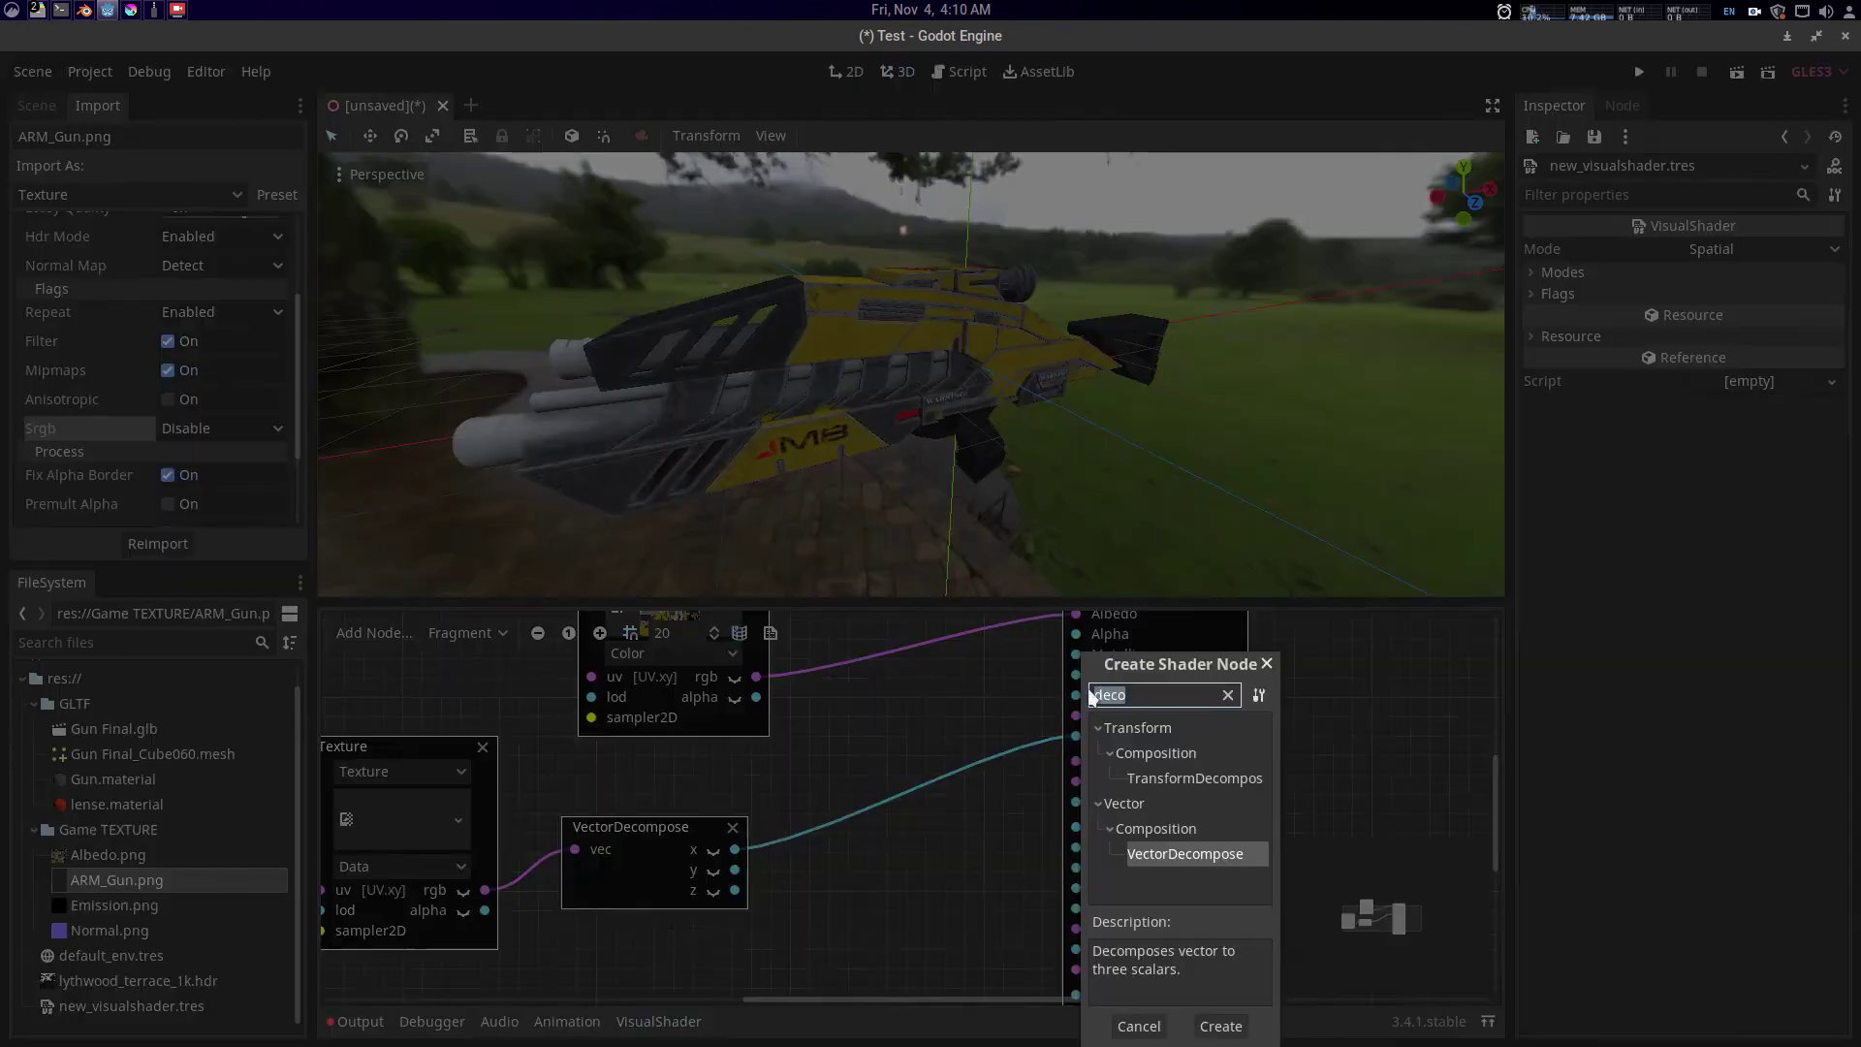
key("Escape")
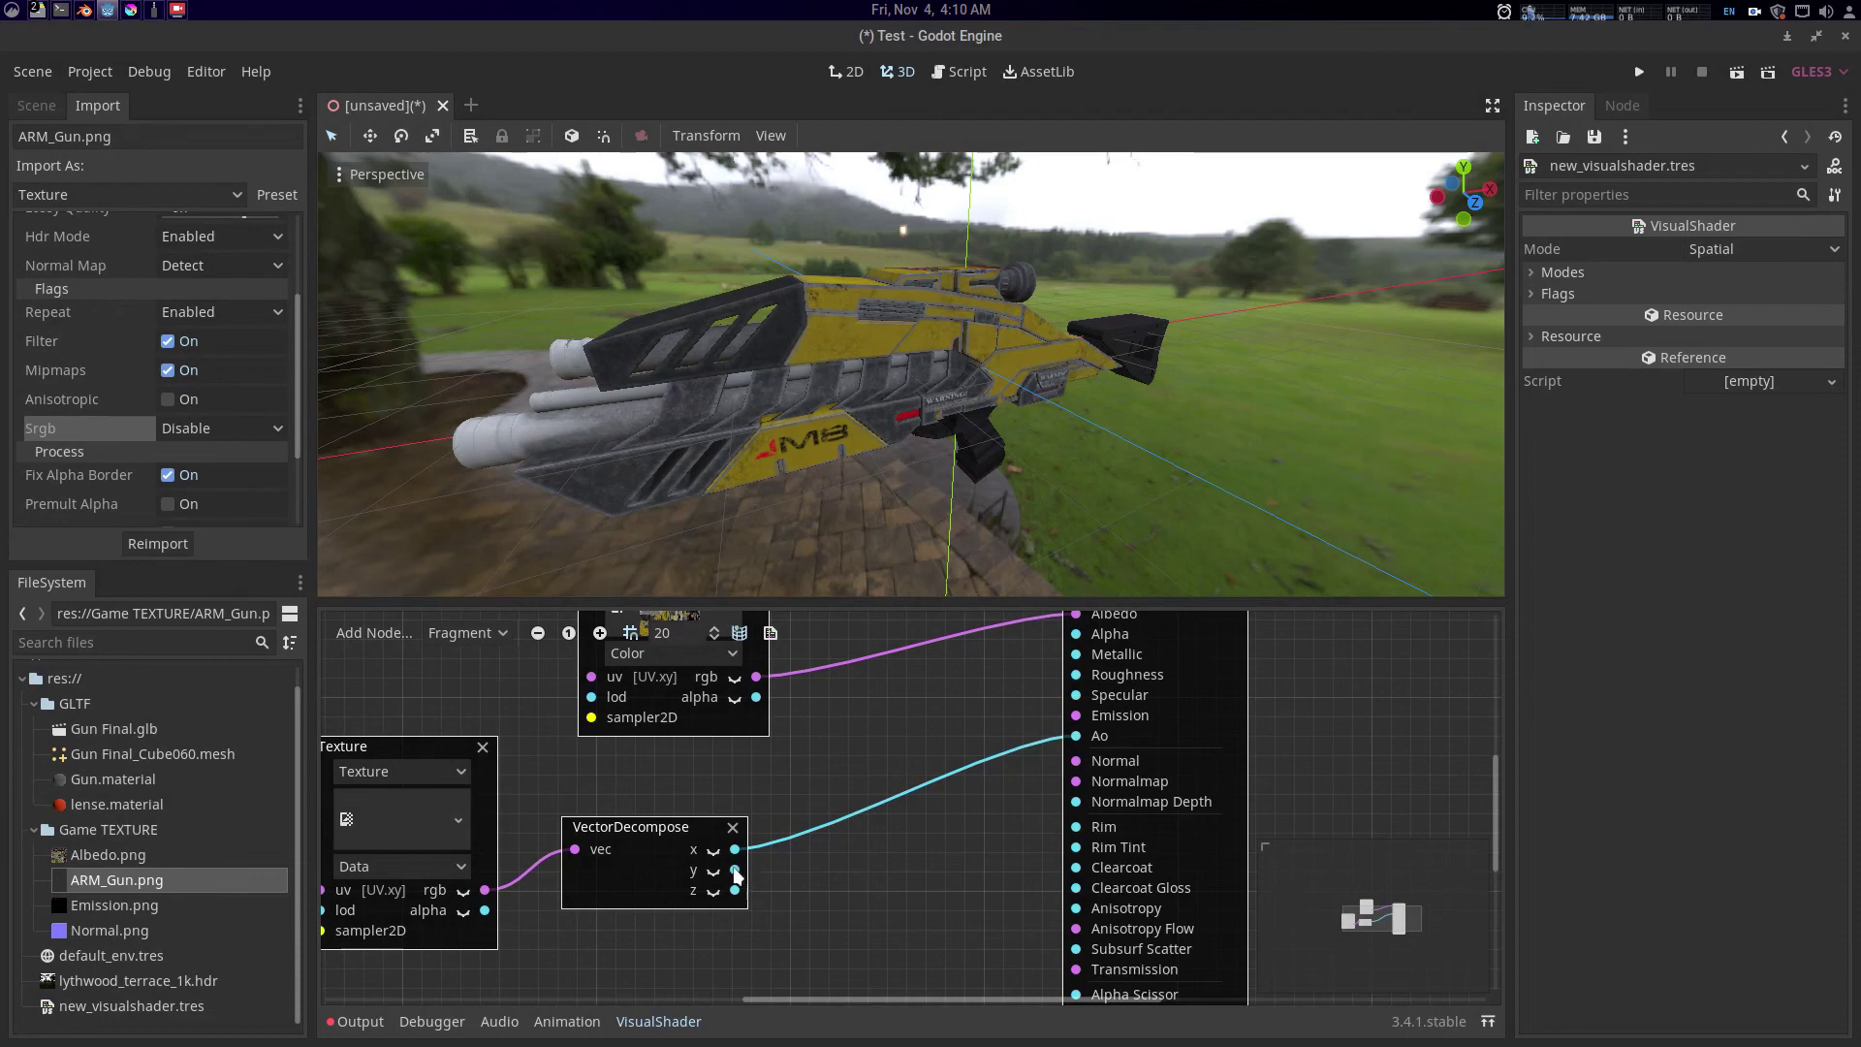
left_click_drag(736, 873, 1068, 684)
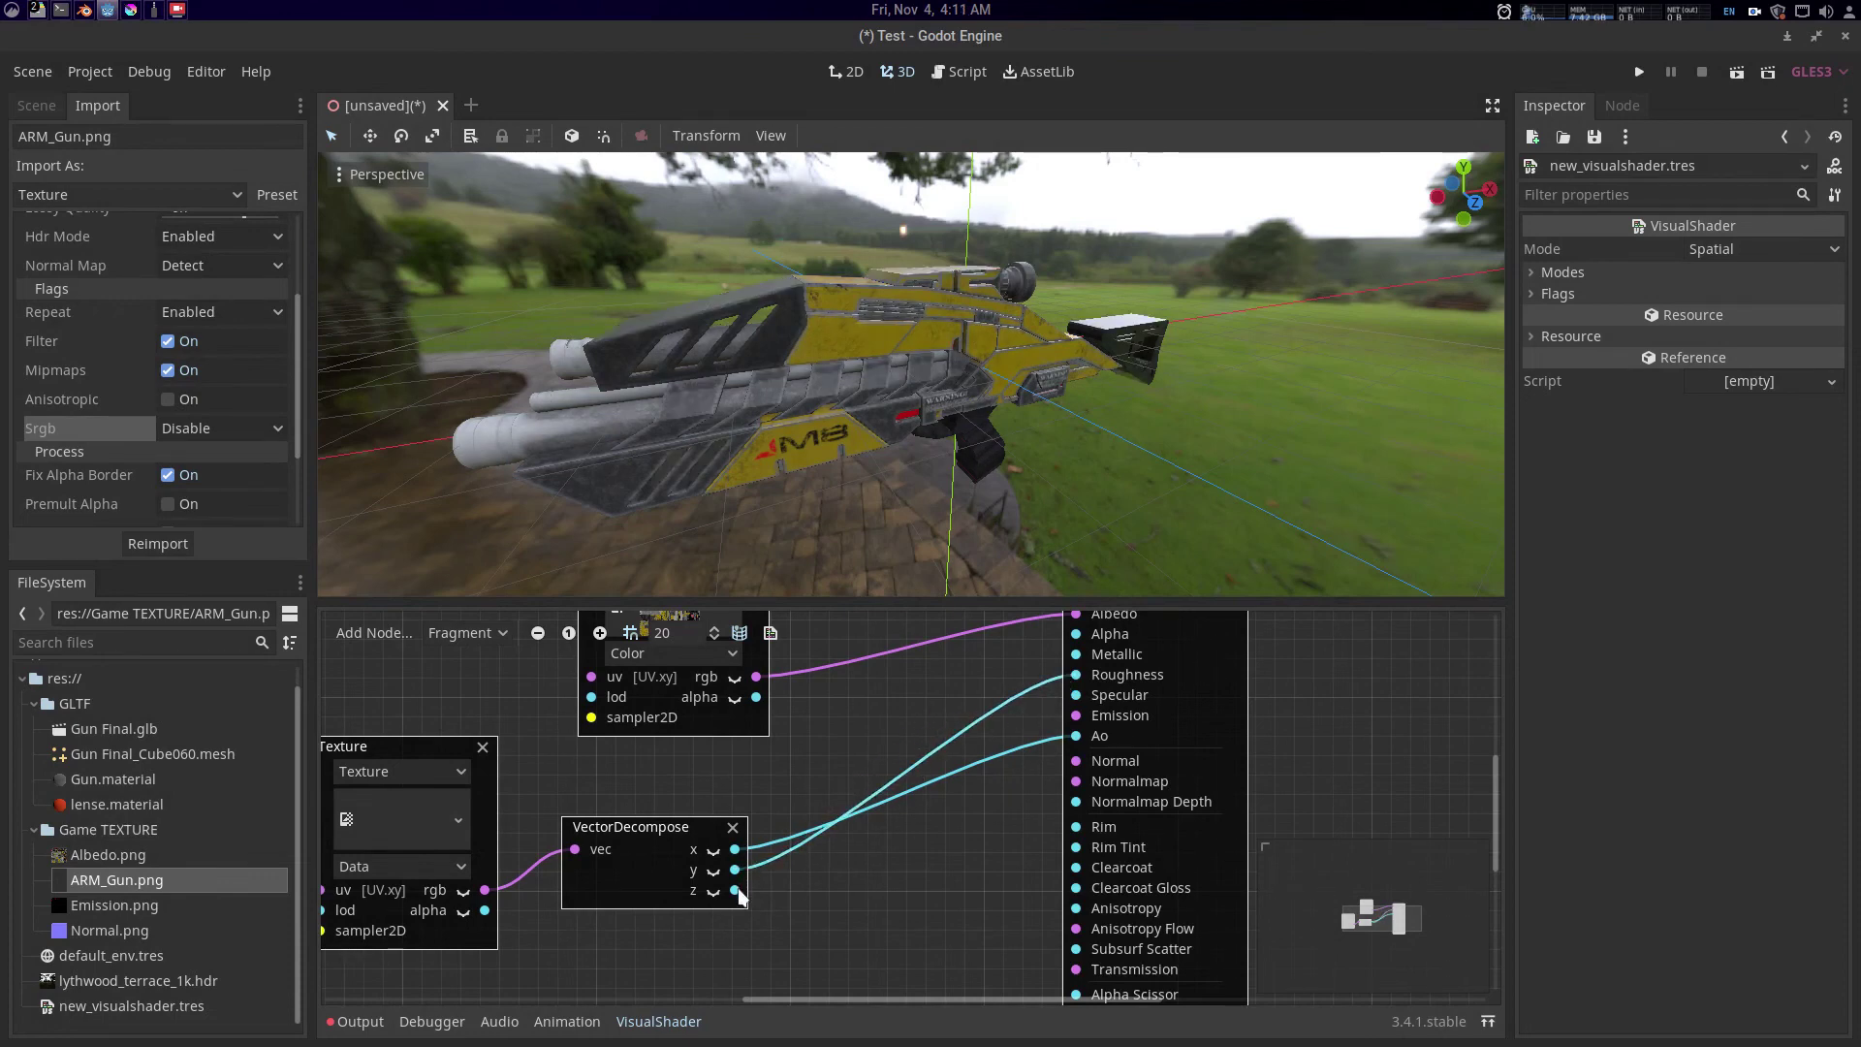
left_click_drag(737, 890, 1067, 663)
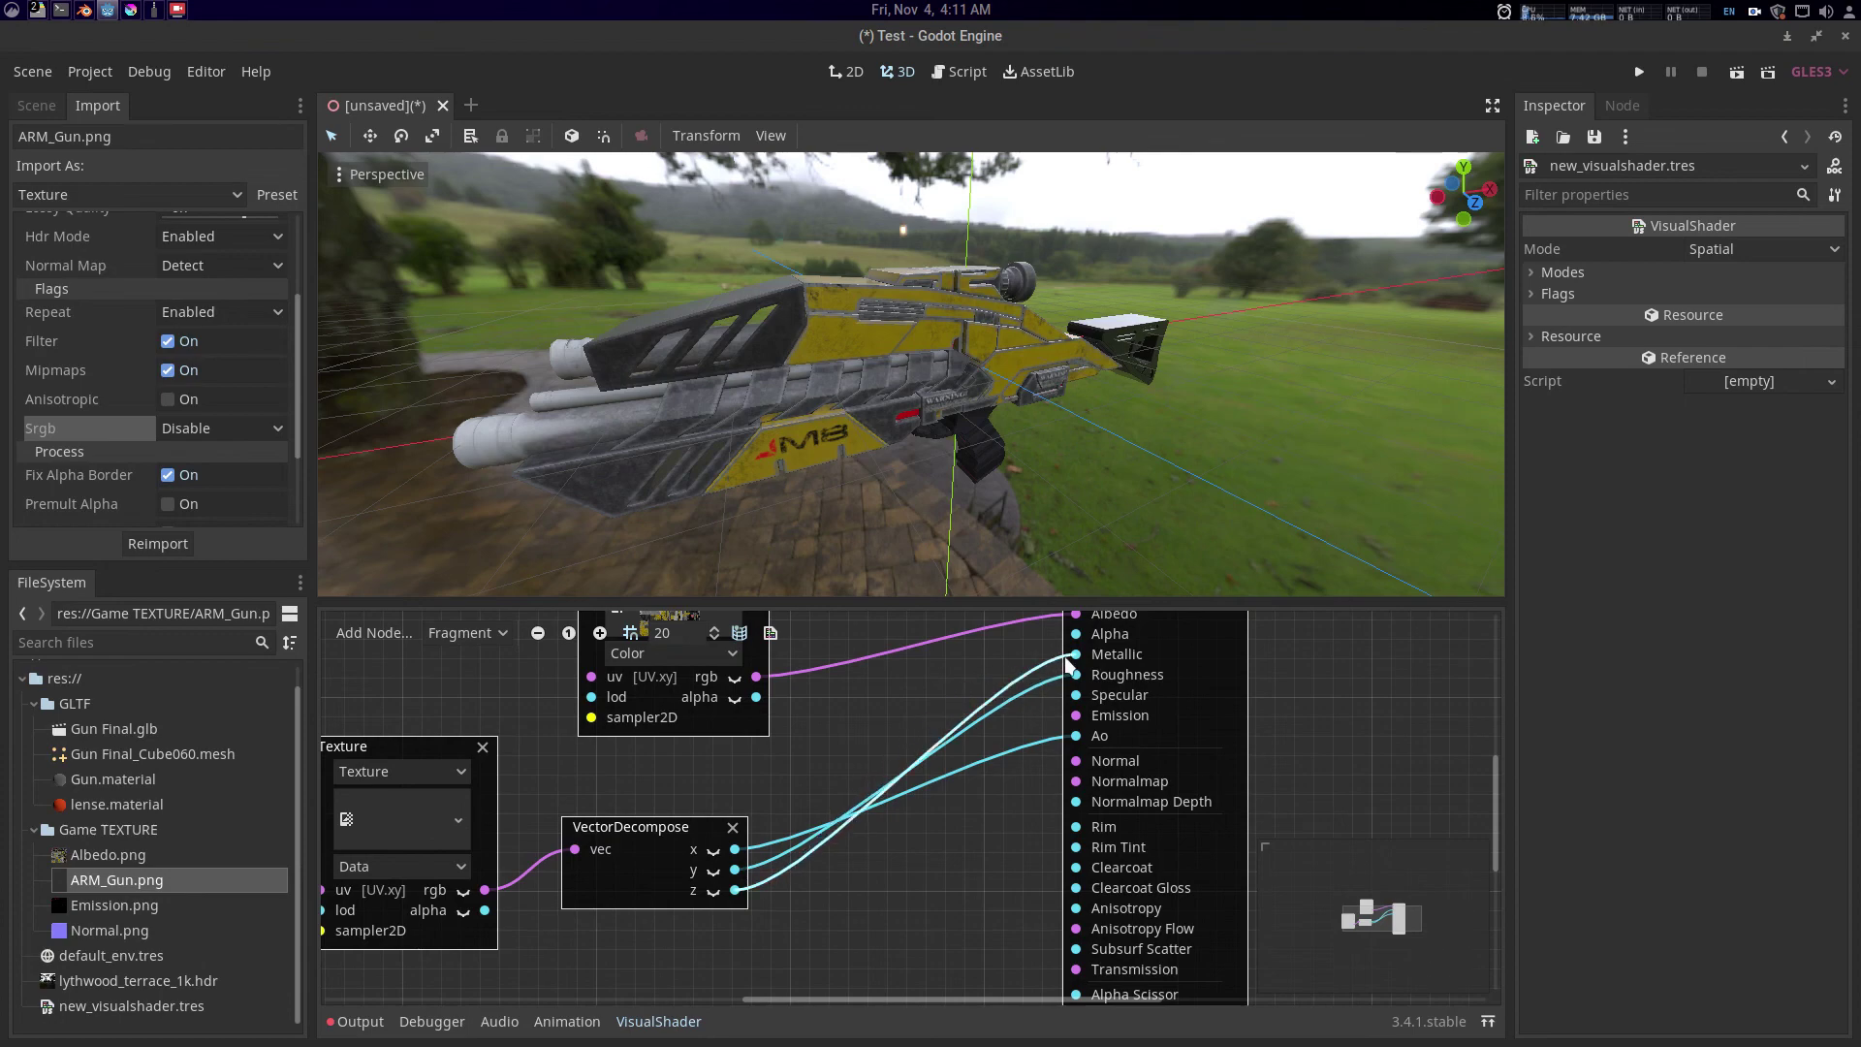
left_click_drag(977, 395, 864, 384)
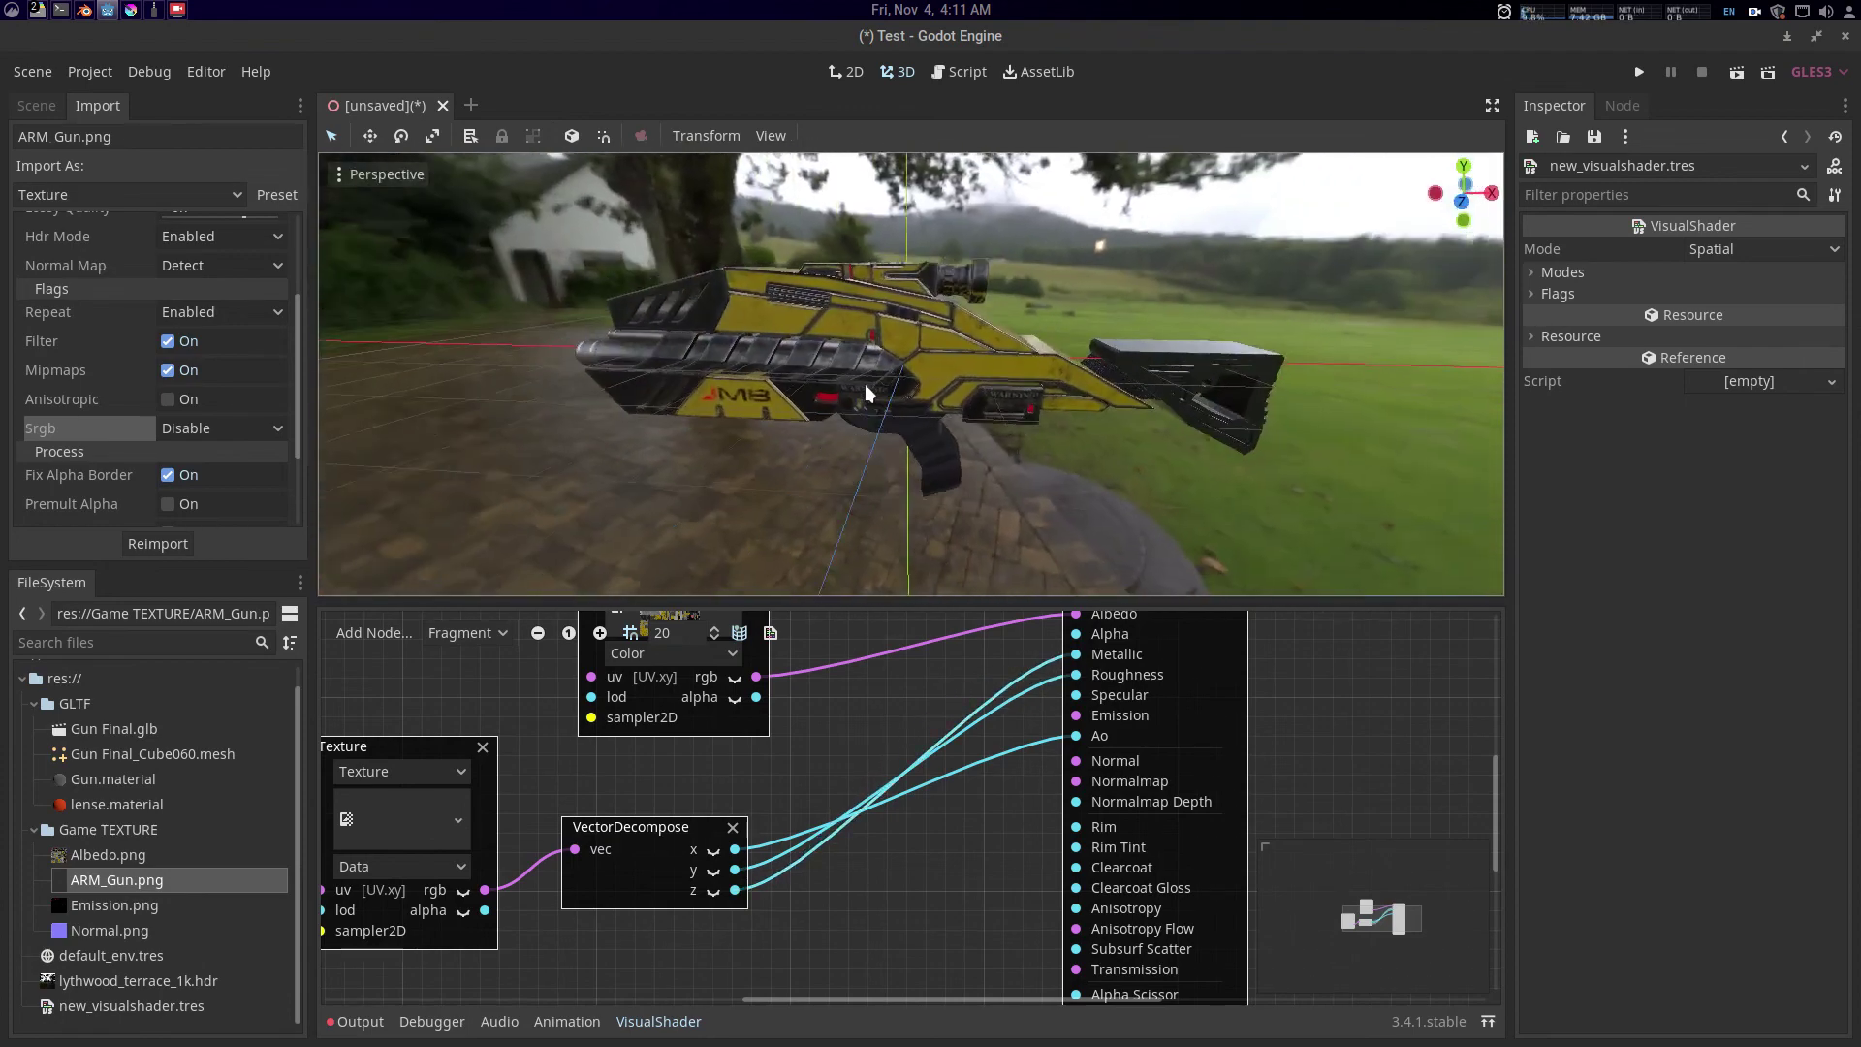
- Add Normal.png as a texture node and place it directly below the VectorDecompose node
left_click_drag(894, 808, 974, 699)
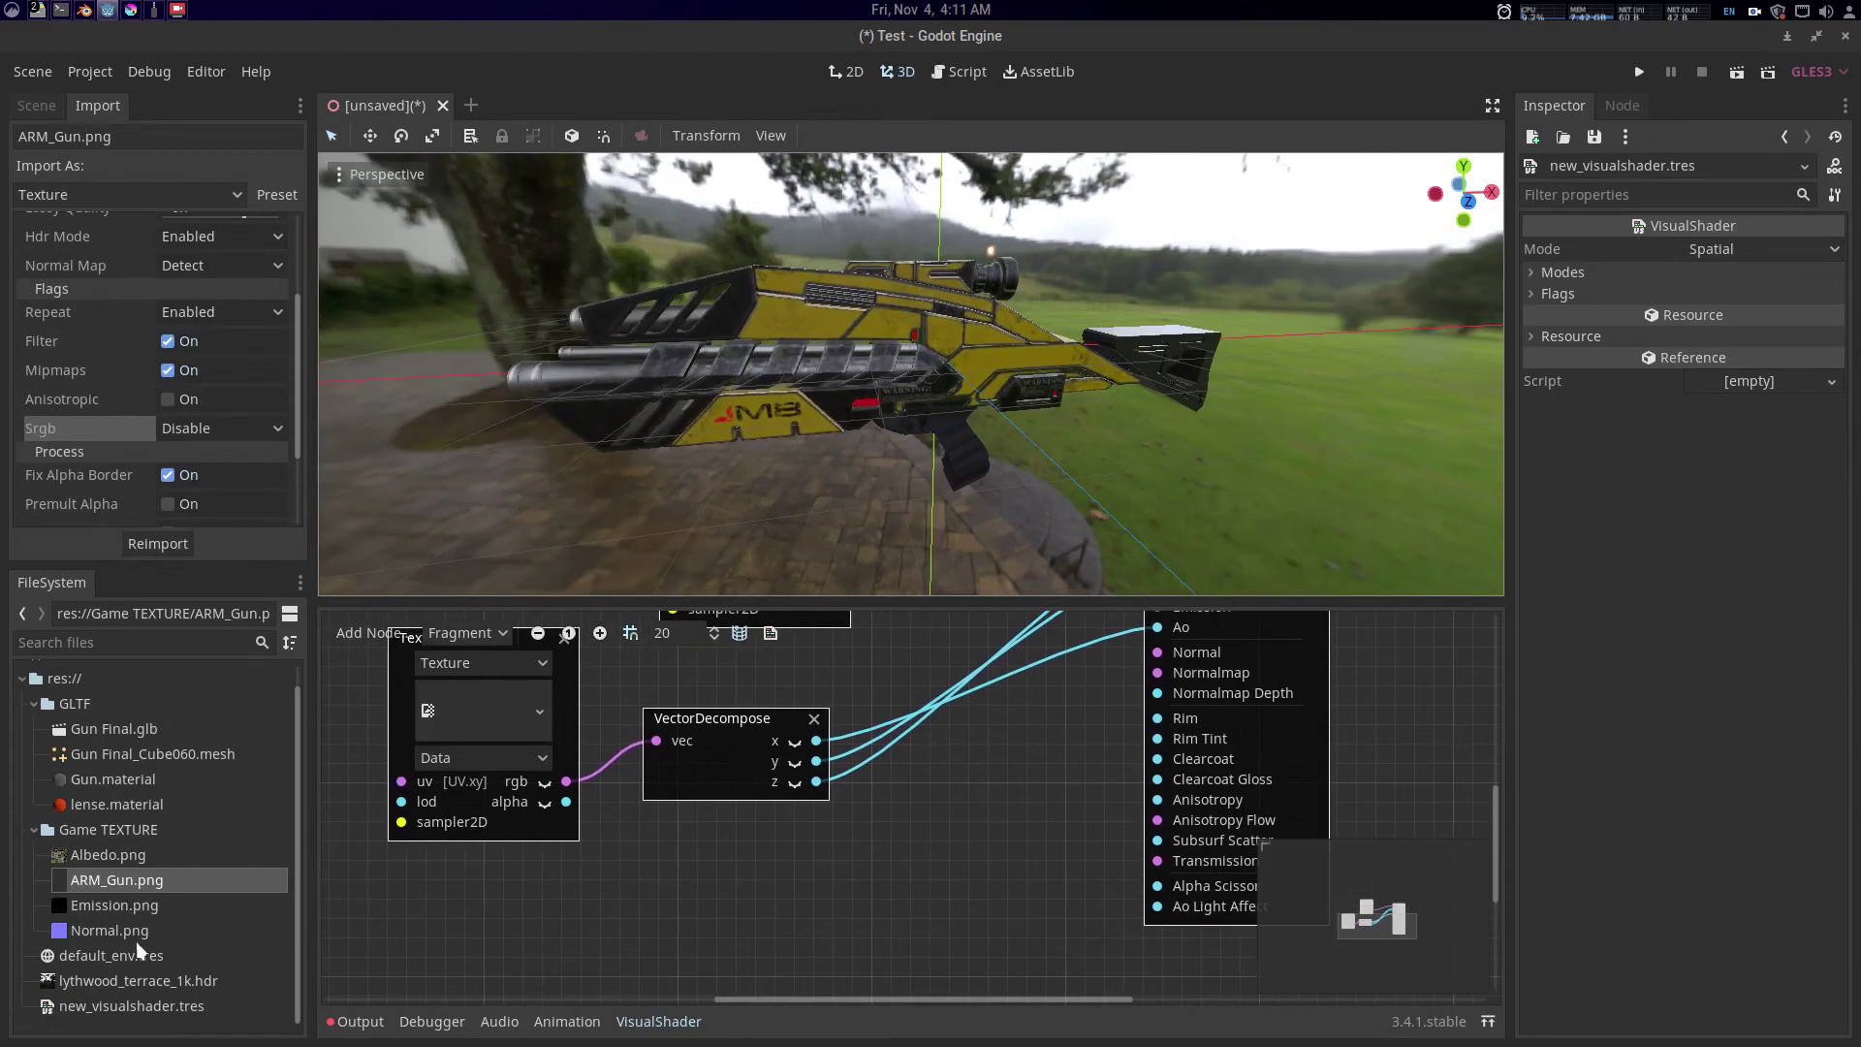
left_click_drag(137, 936, 635, 894)
scroll(789, 781, "down", 3)
scroll(789, 781, "right", 2)
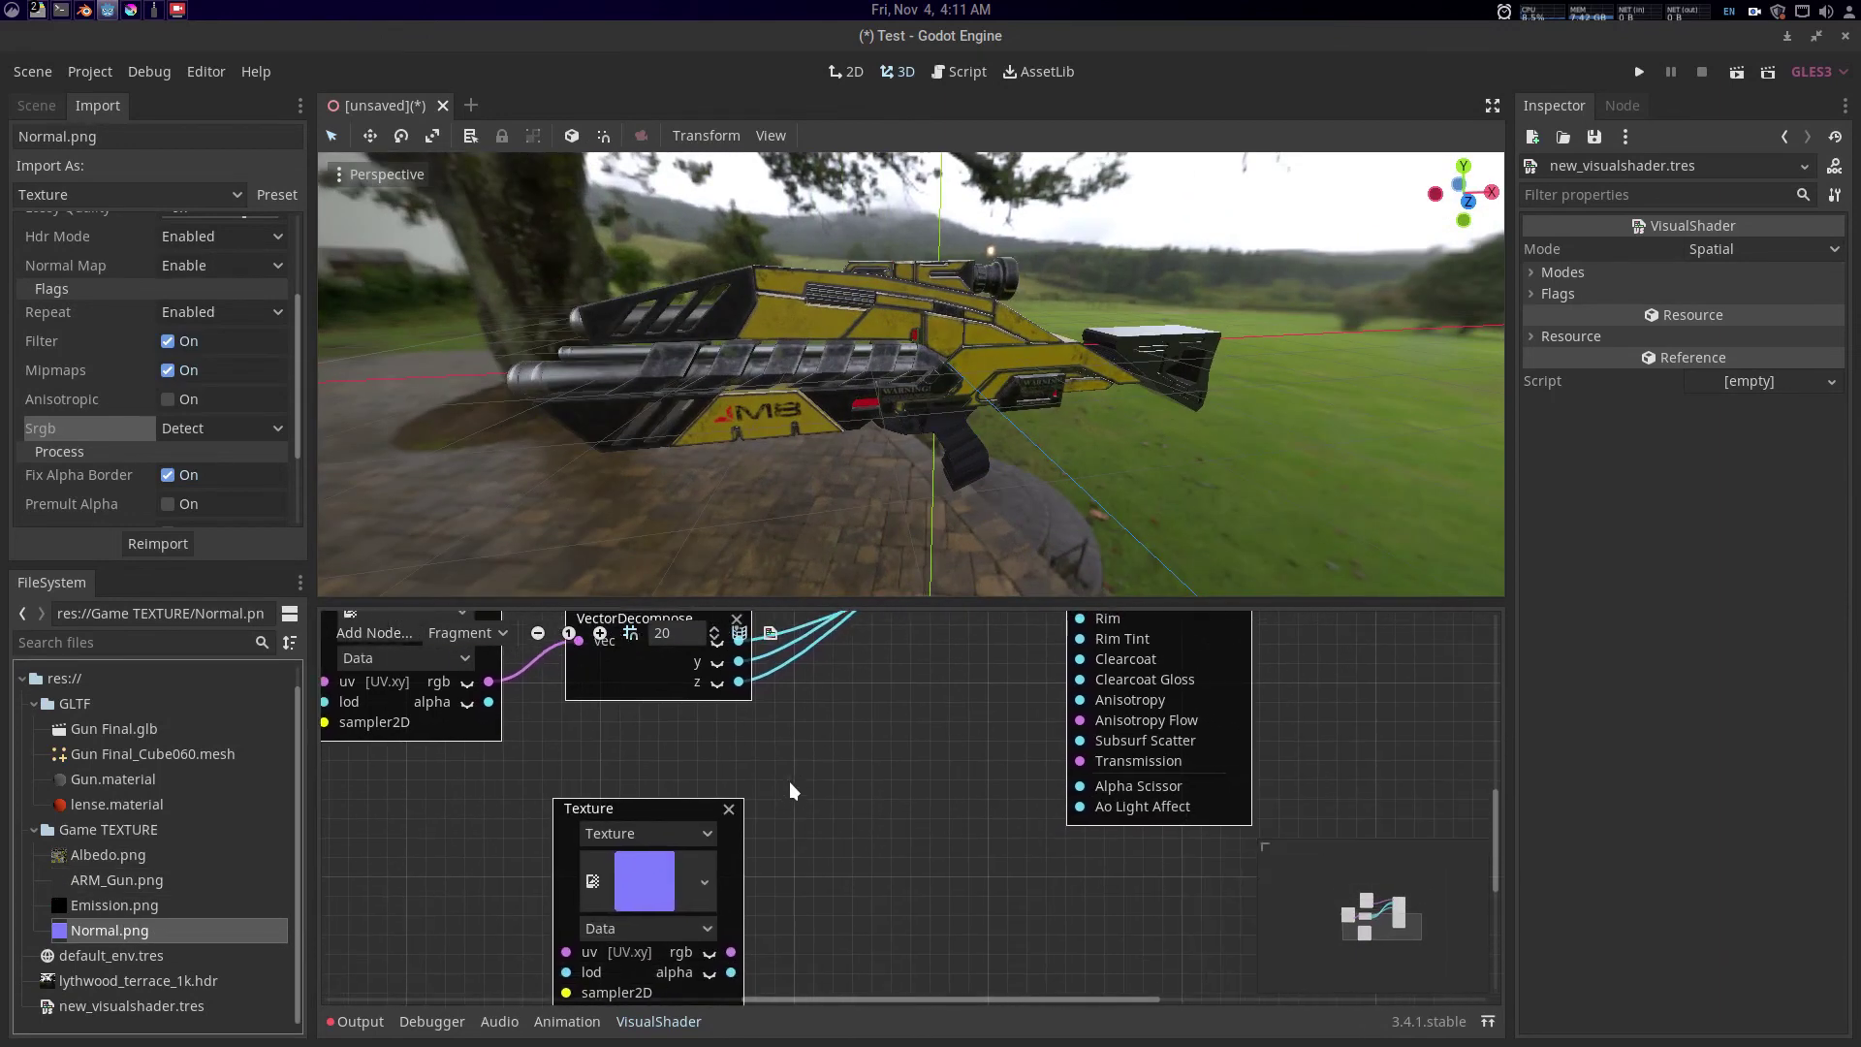
scroll(804, 829, "up", 3)
scroll(819, 872, "right", 2)
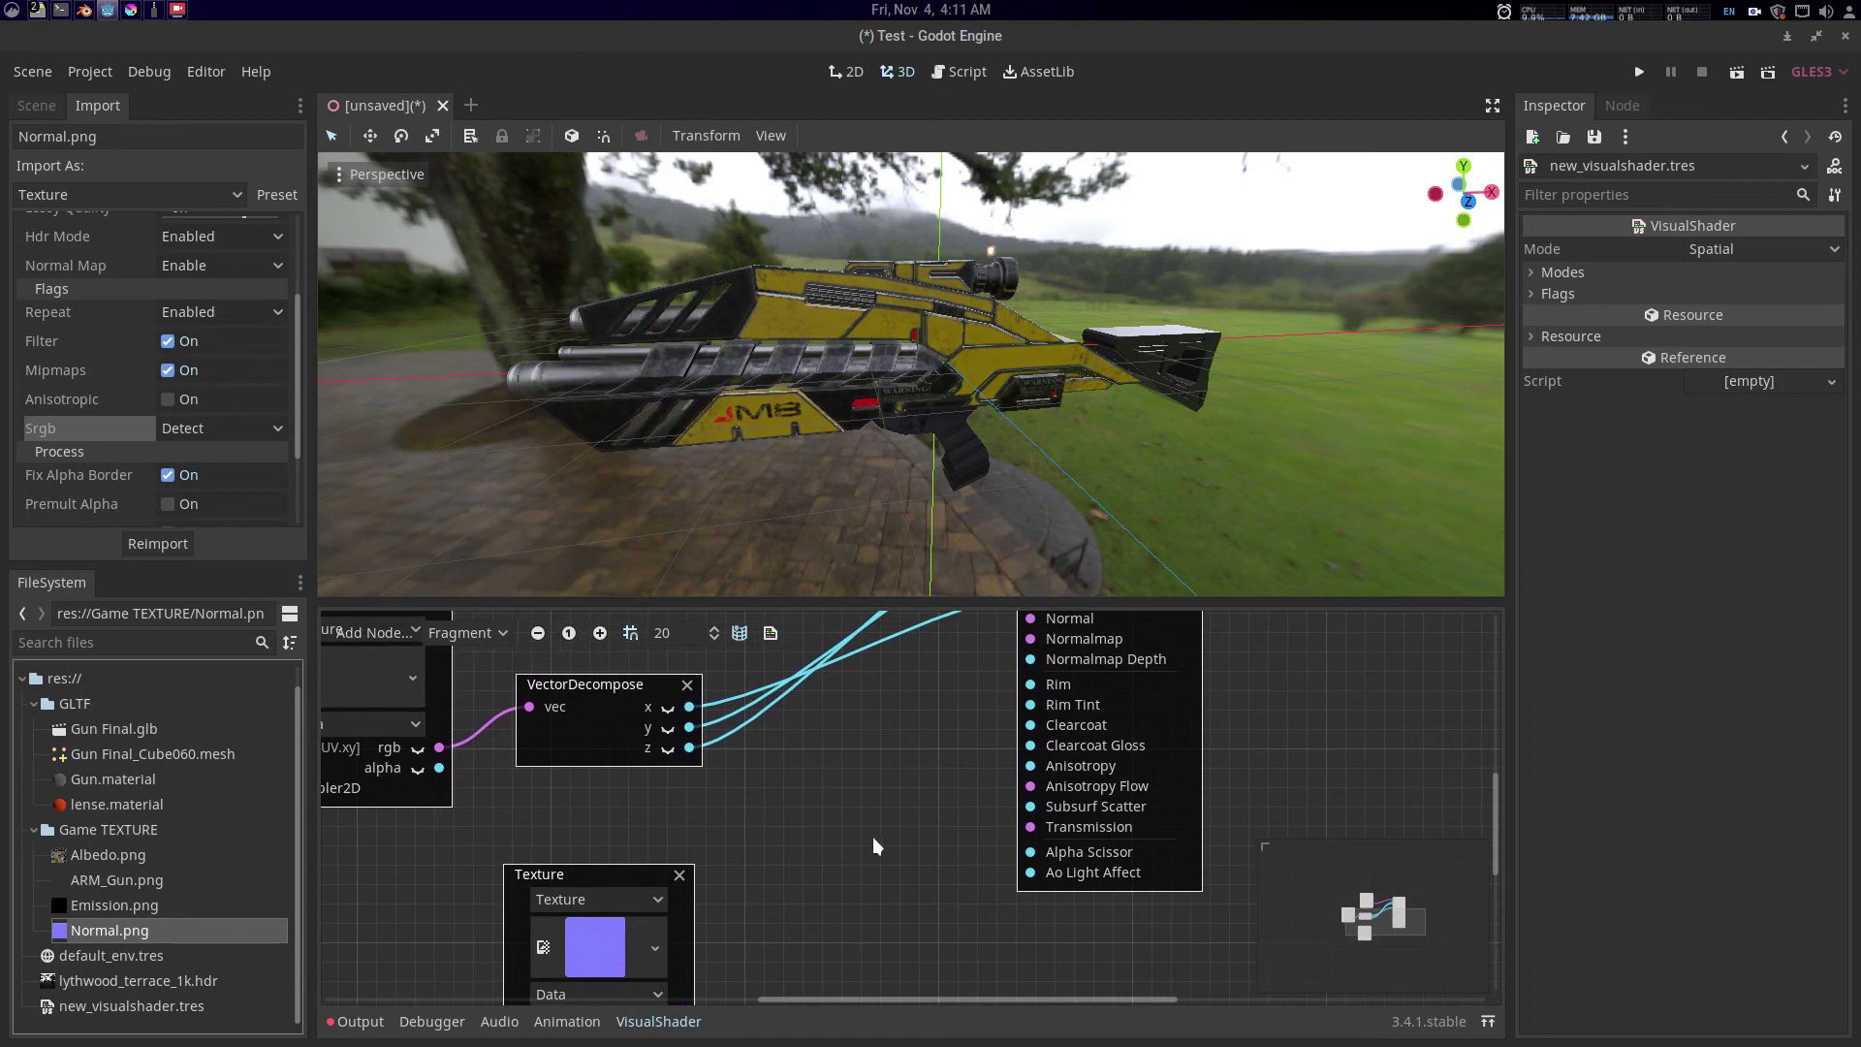
scroll(814, 873, "down", 1)
scroll(814, 873, "left", 1)
left_click_drag(626, 851, 638, 769)
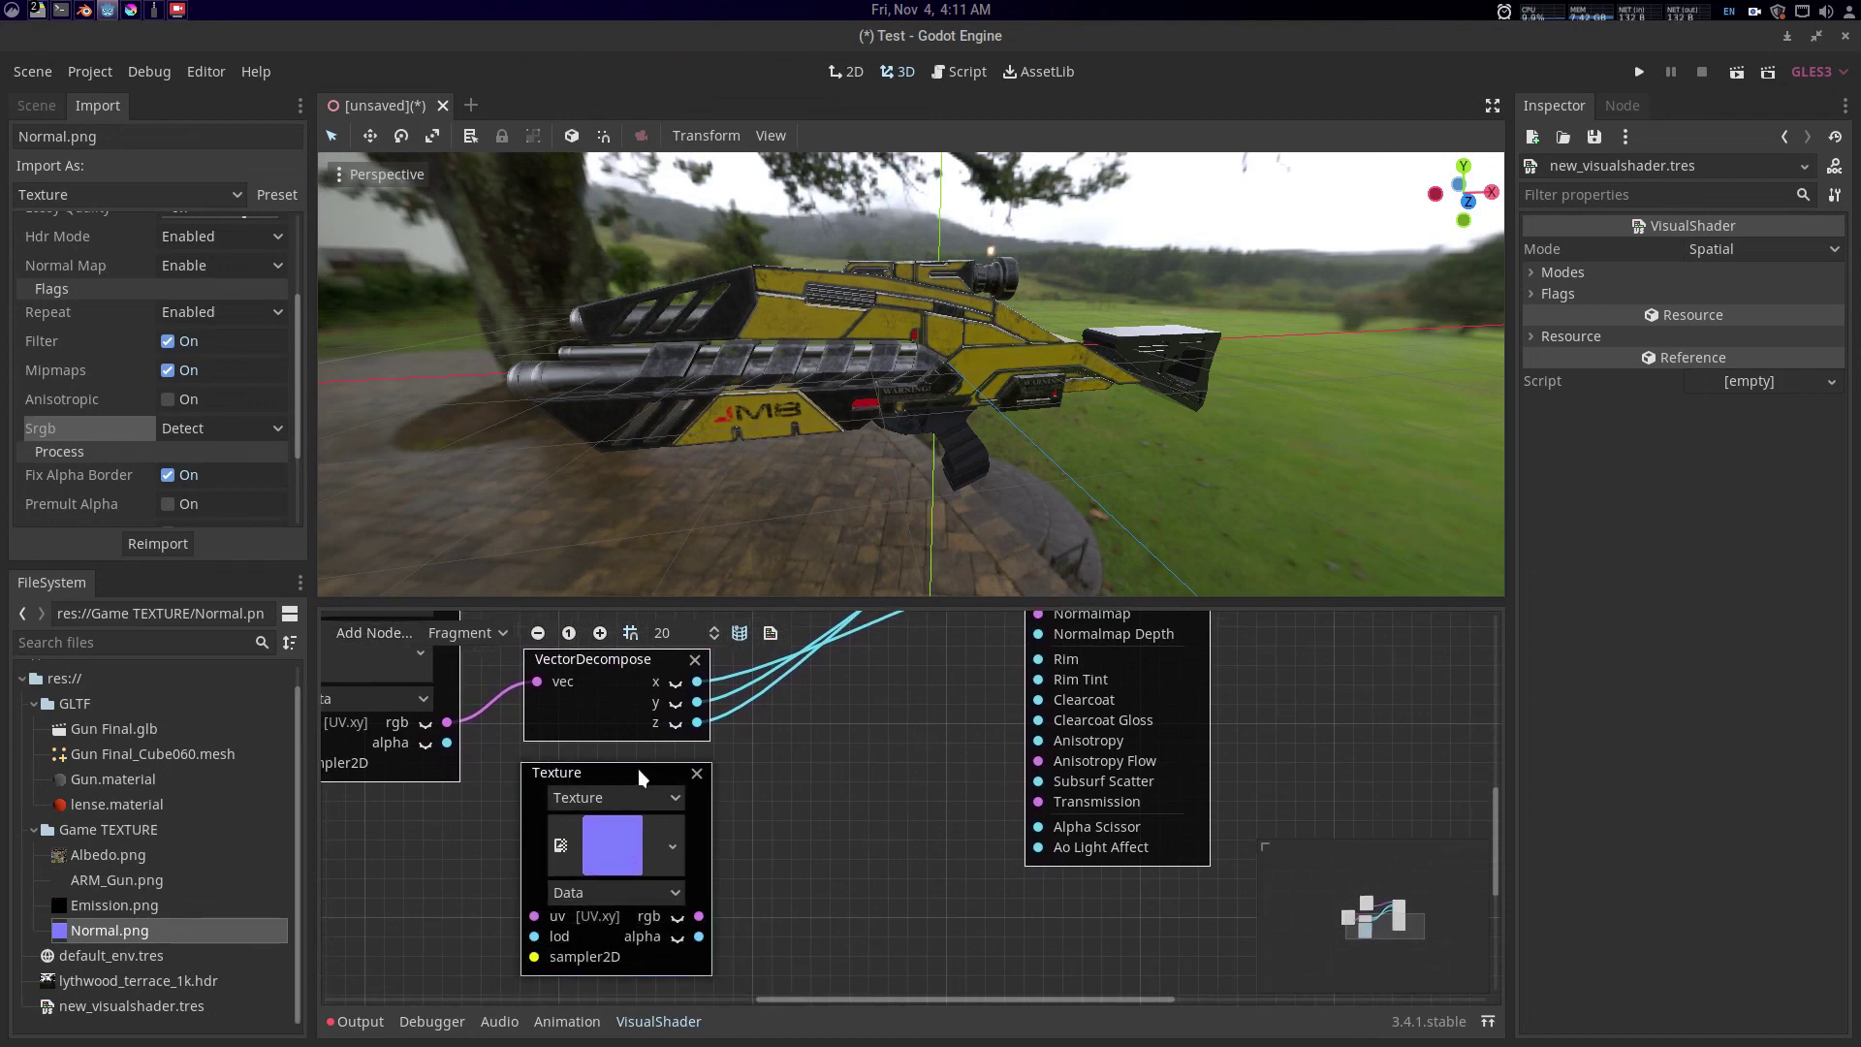
- Set the type of the Normal.png texture node to Normalmap
left_click(680, 799)
left_click(692, 803)
left_click(632, 892)
left_click(636, 963)
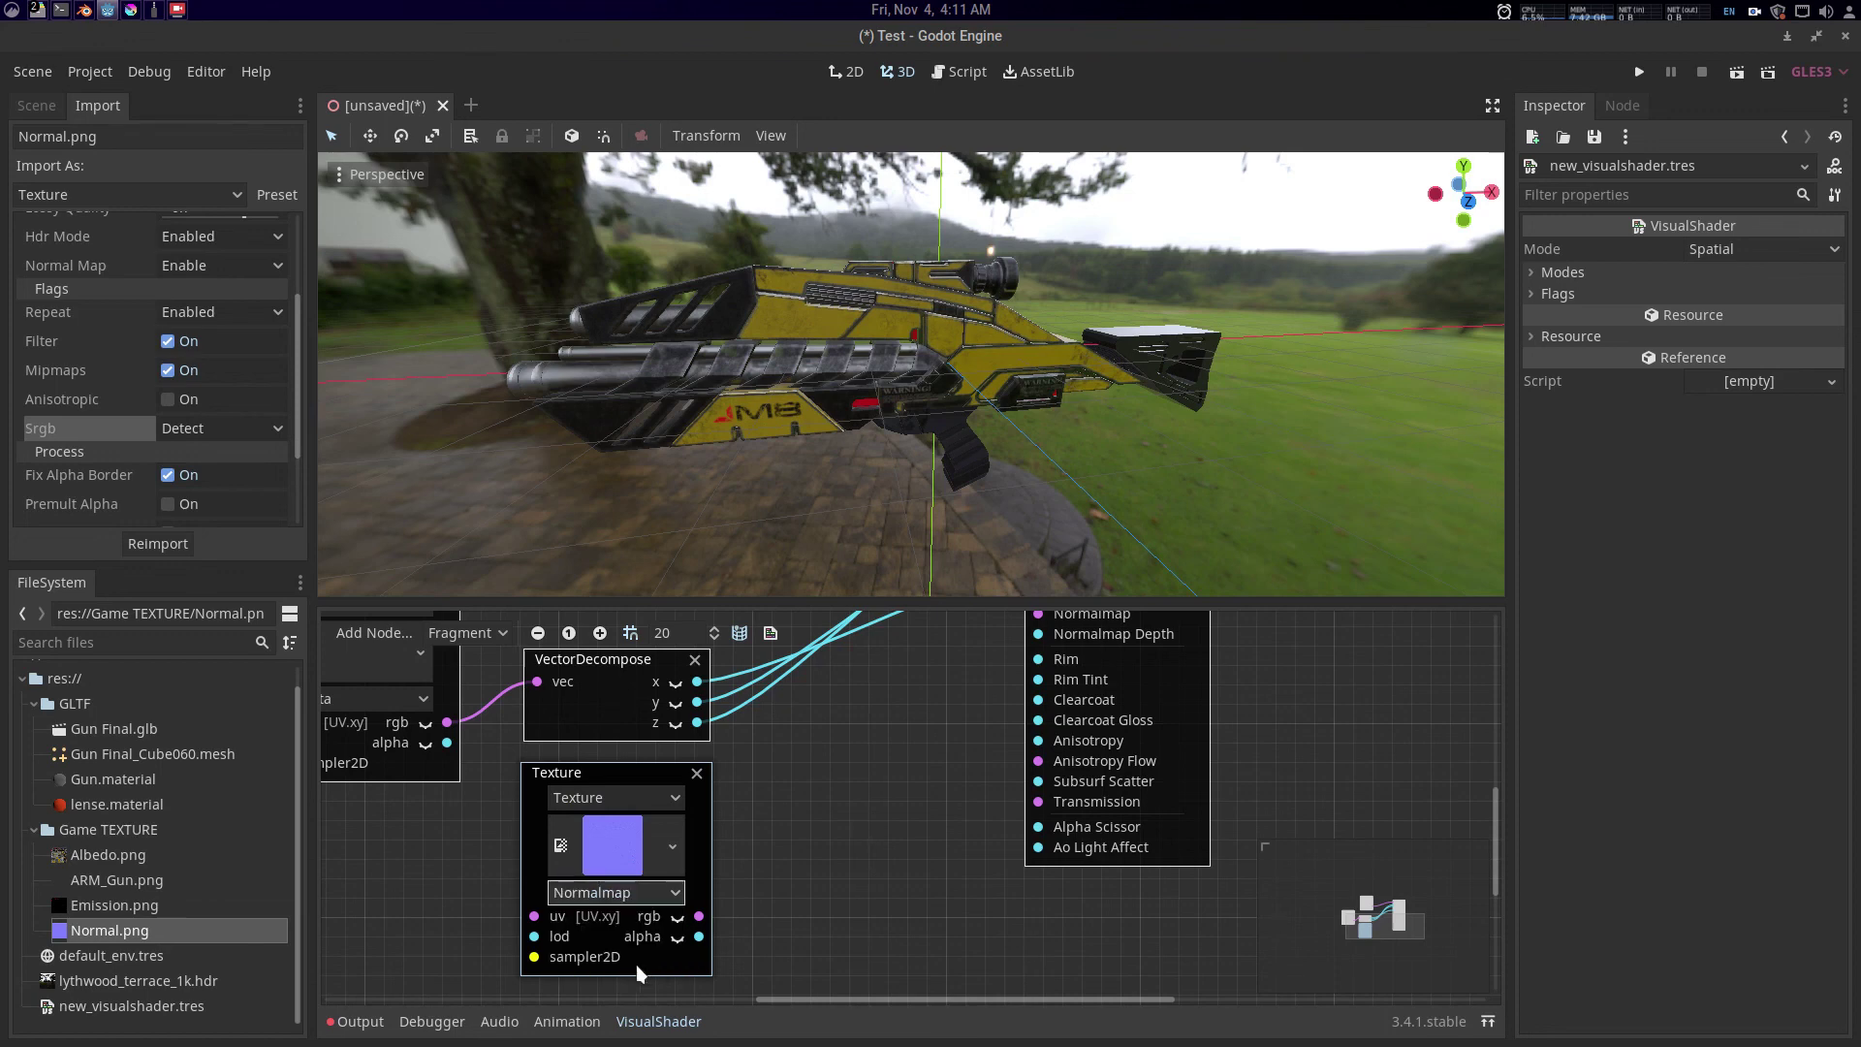
- Connect the rgb output of the Normal.png texture node to the Normalmap input of the Output node
left_click_drag(652, 777, 646, 787)
scroll(749, 818, "up", 1)
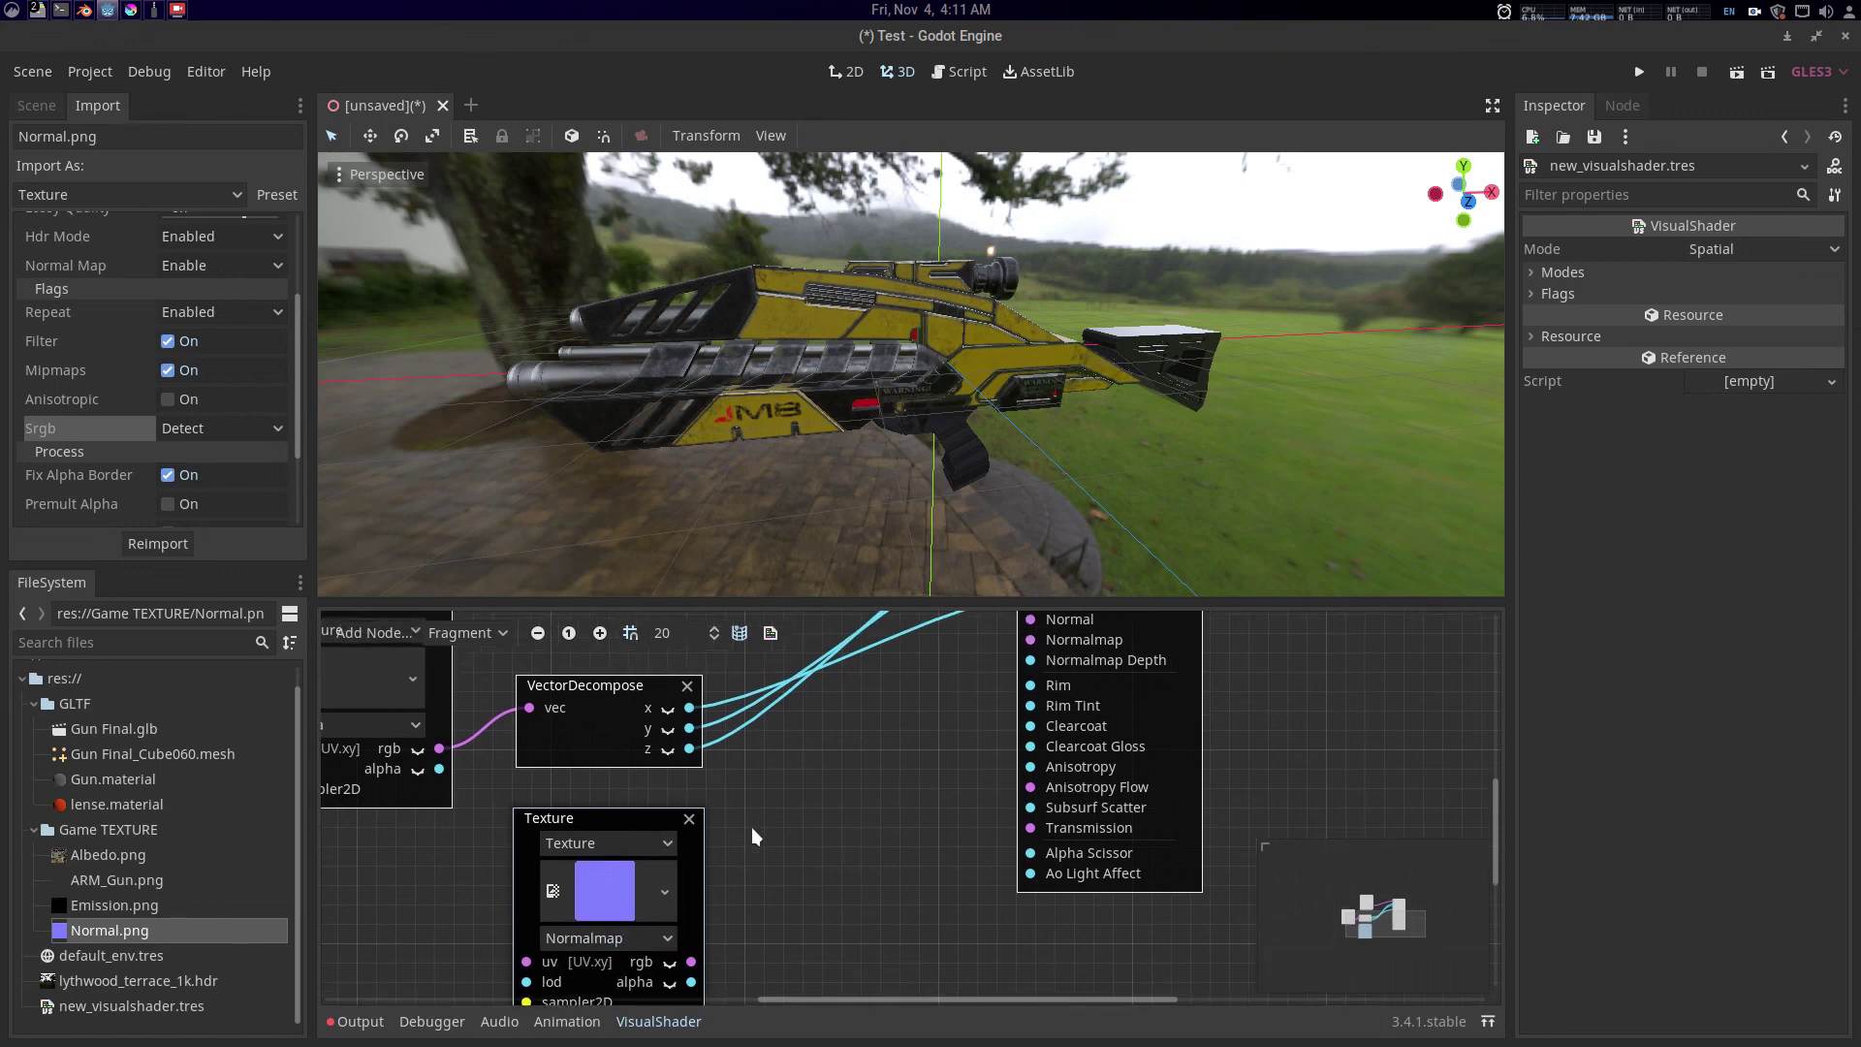
scroll(752, 828, "down", 1)
left_click_drag(695, 941, 1038, 620)
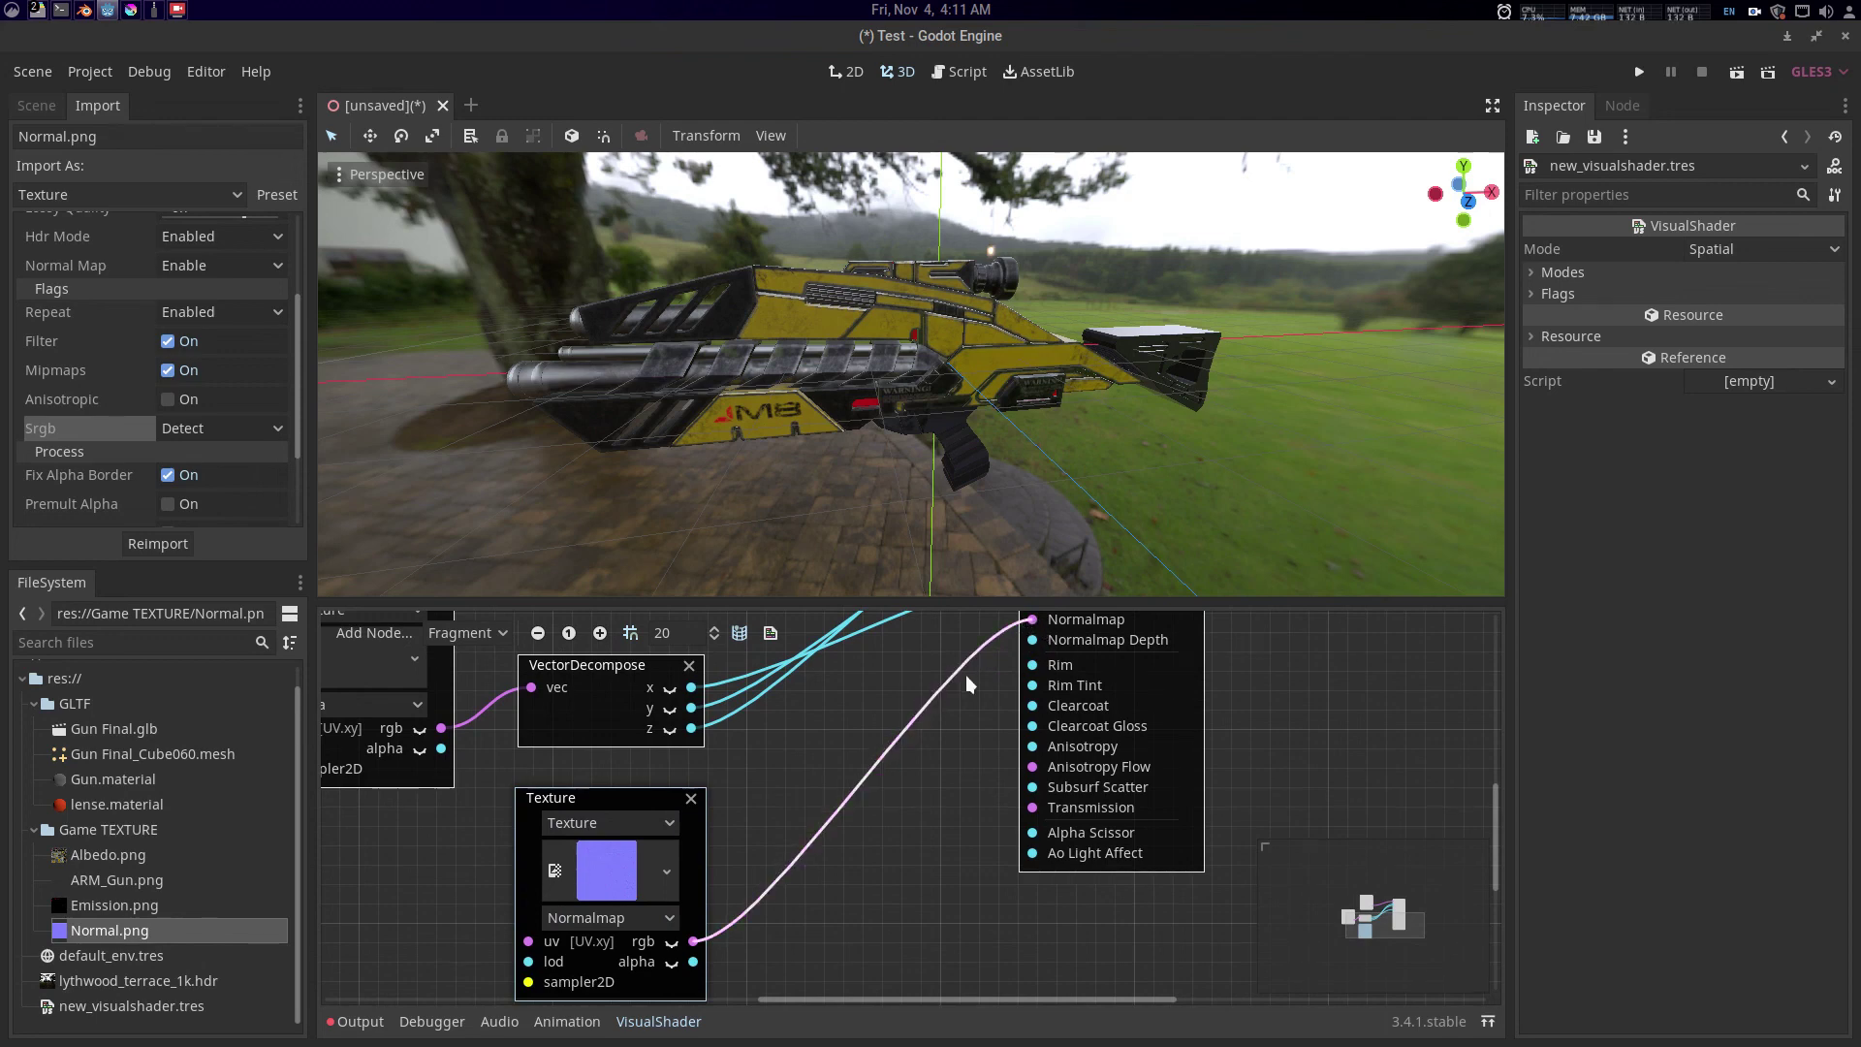
- Add Emission.png as a texture node between the Normal.png node and the Output node, and set its type to Color
left_click_drag(921, 706, 982, 719)
scroll(955, 708, "down", 2)
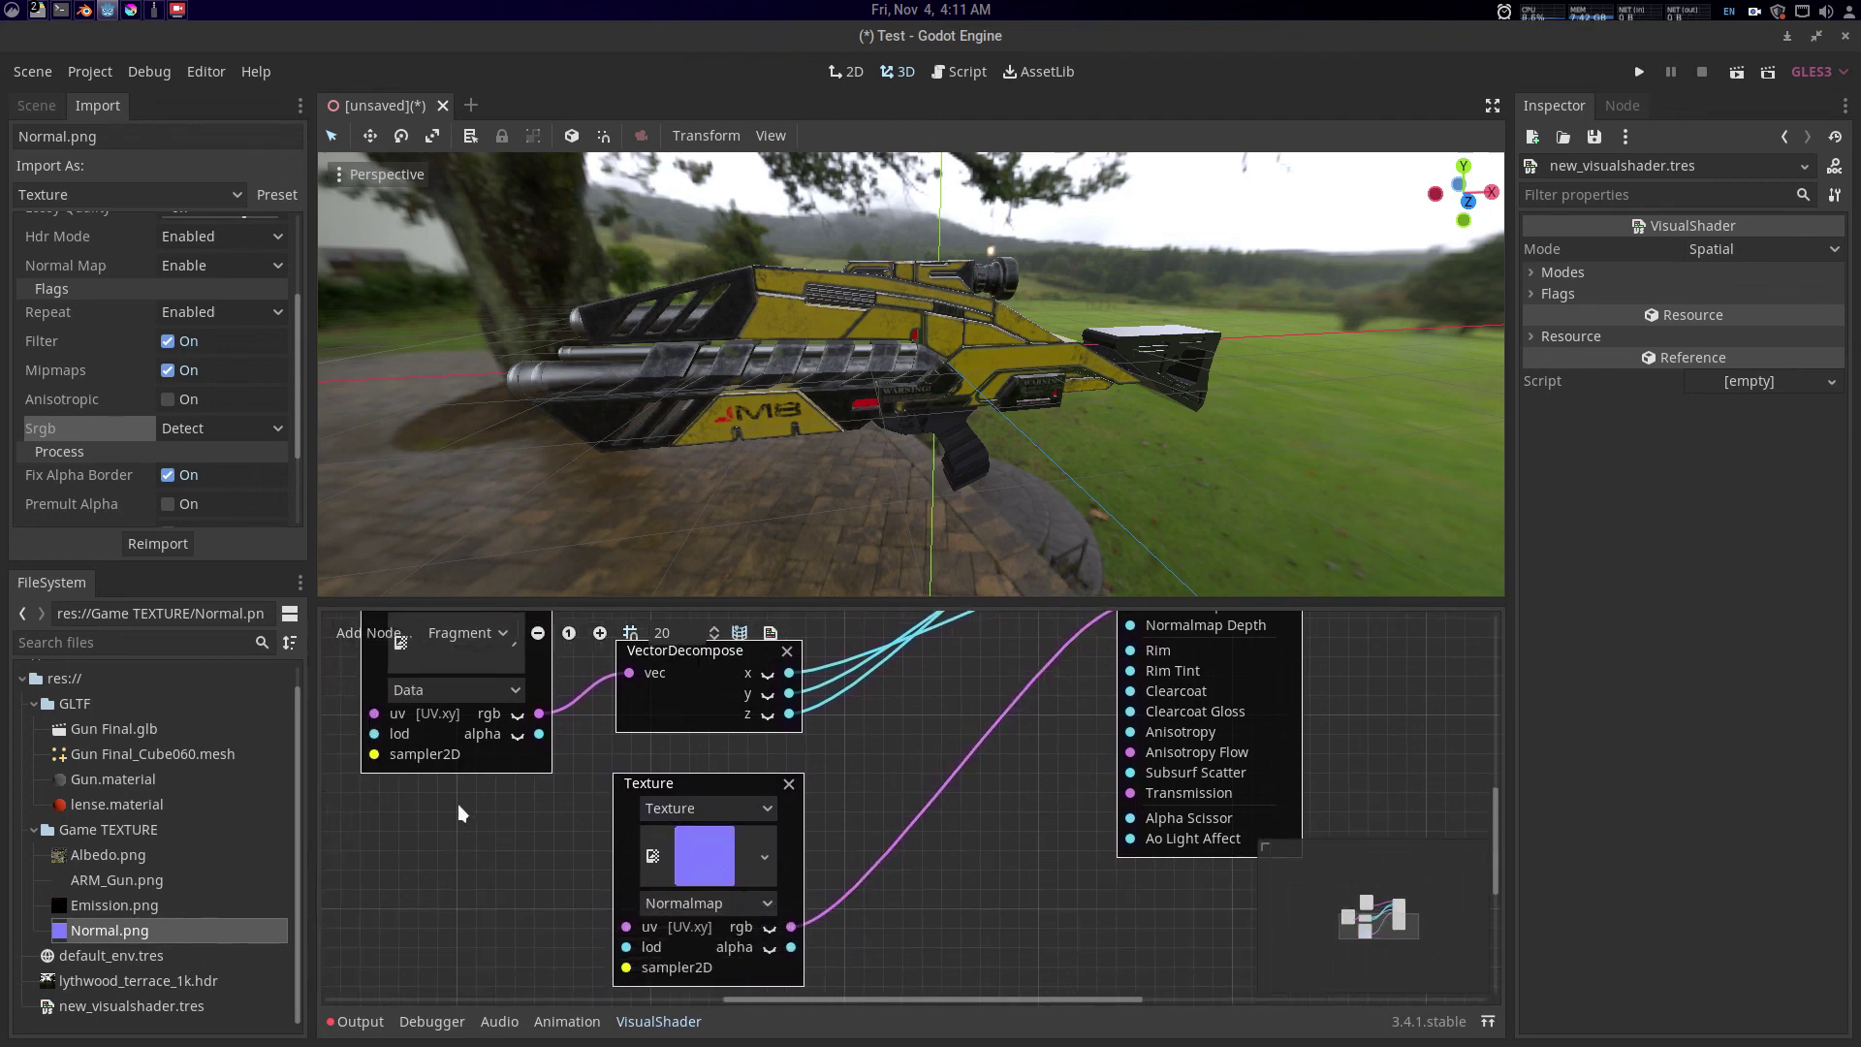
left_click(110, 905)
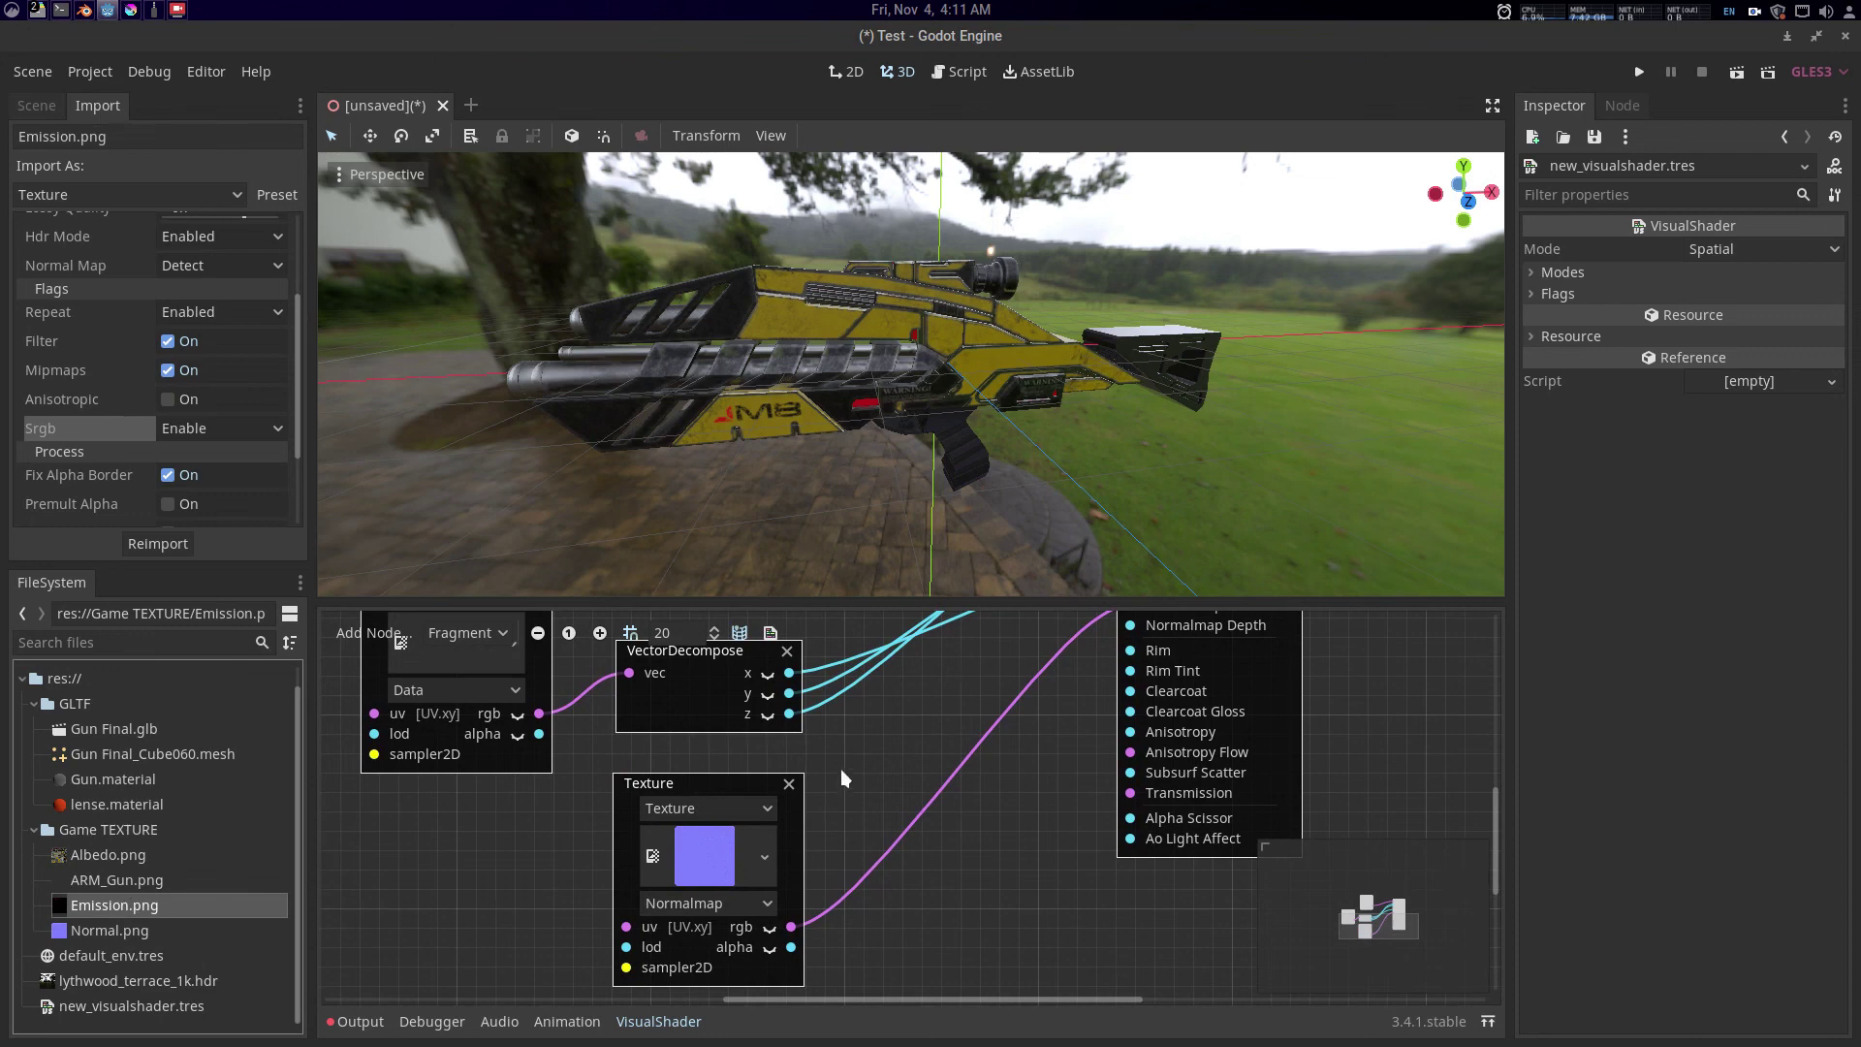
left_click_drag(841, 770, 688, 737)
mouse_move(959, 727)
left_mouse_down()
mouse_move(935, 886)
mouse_move(948, 748)
left_mouse_up()
scroll(939, 757, "up", 2)
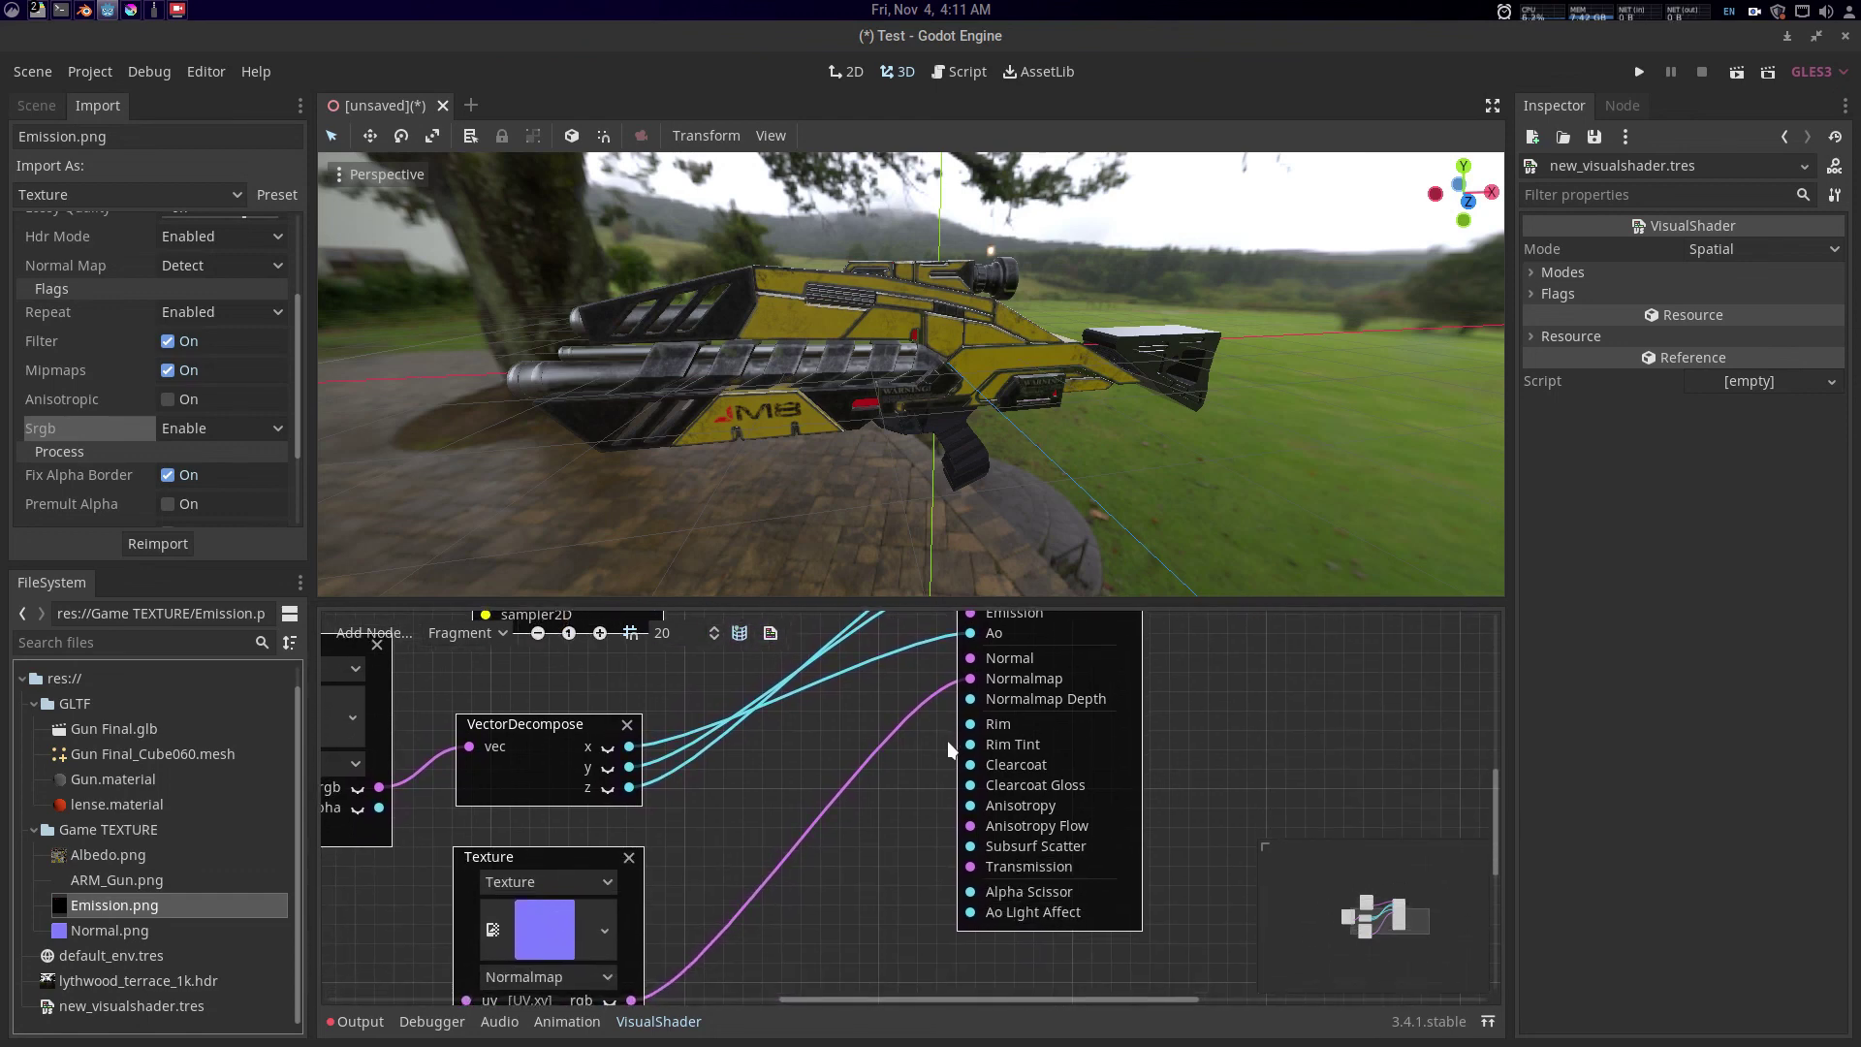
left_click_drag(1051, 812, 1146, 824)
mouse_move(1248, 750)
left_mouse_down()
mouse_move(1184, 863)
mouse_move(1289, 755)
mouse_move(1275, 736)
left_mouse_up()
left_click_drag(112, 904, 994, 754)
left_click(1012, 893)
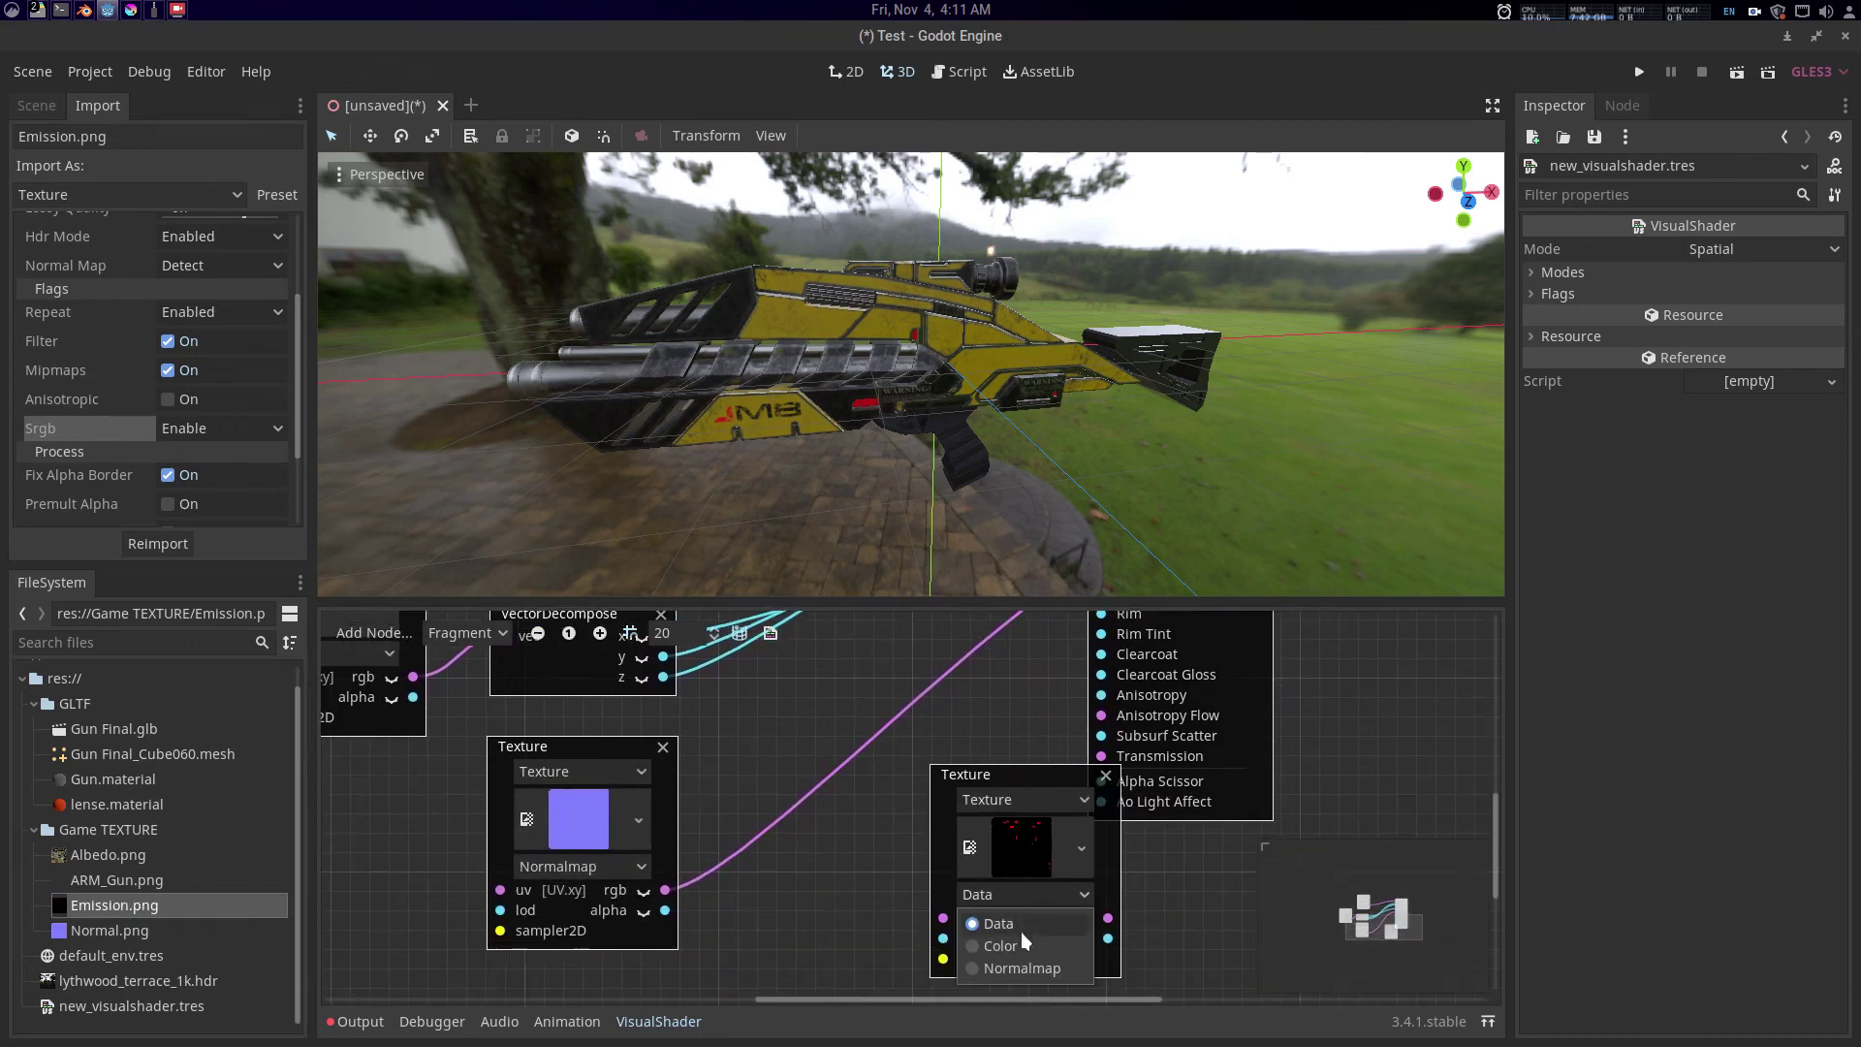
left_click(1023, 945)
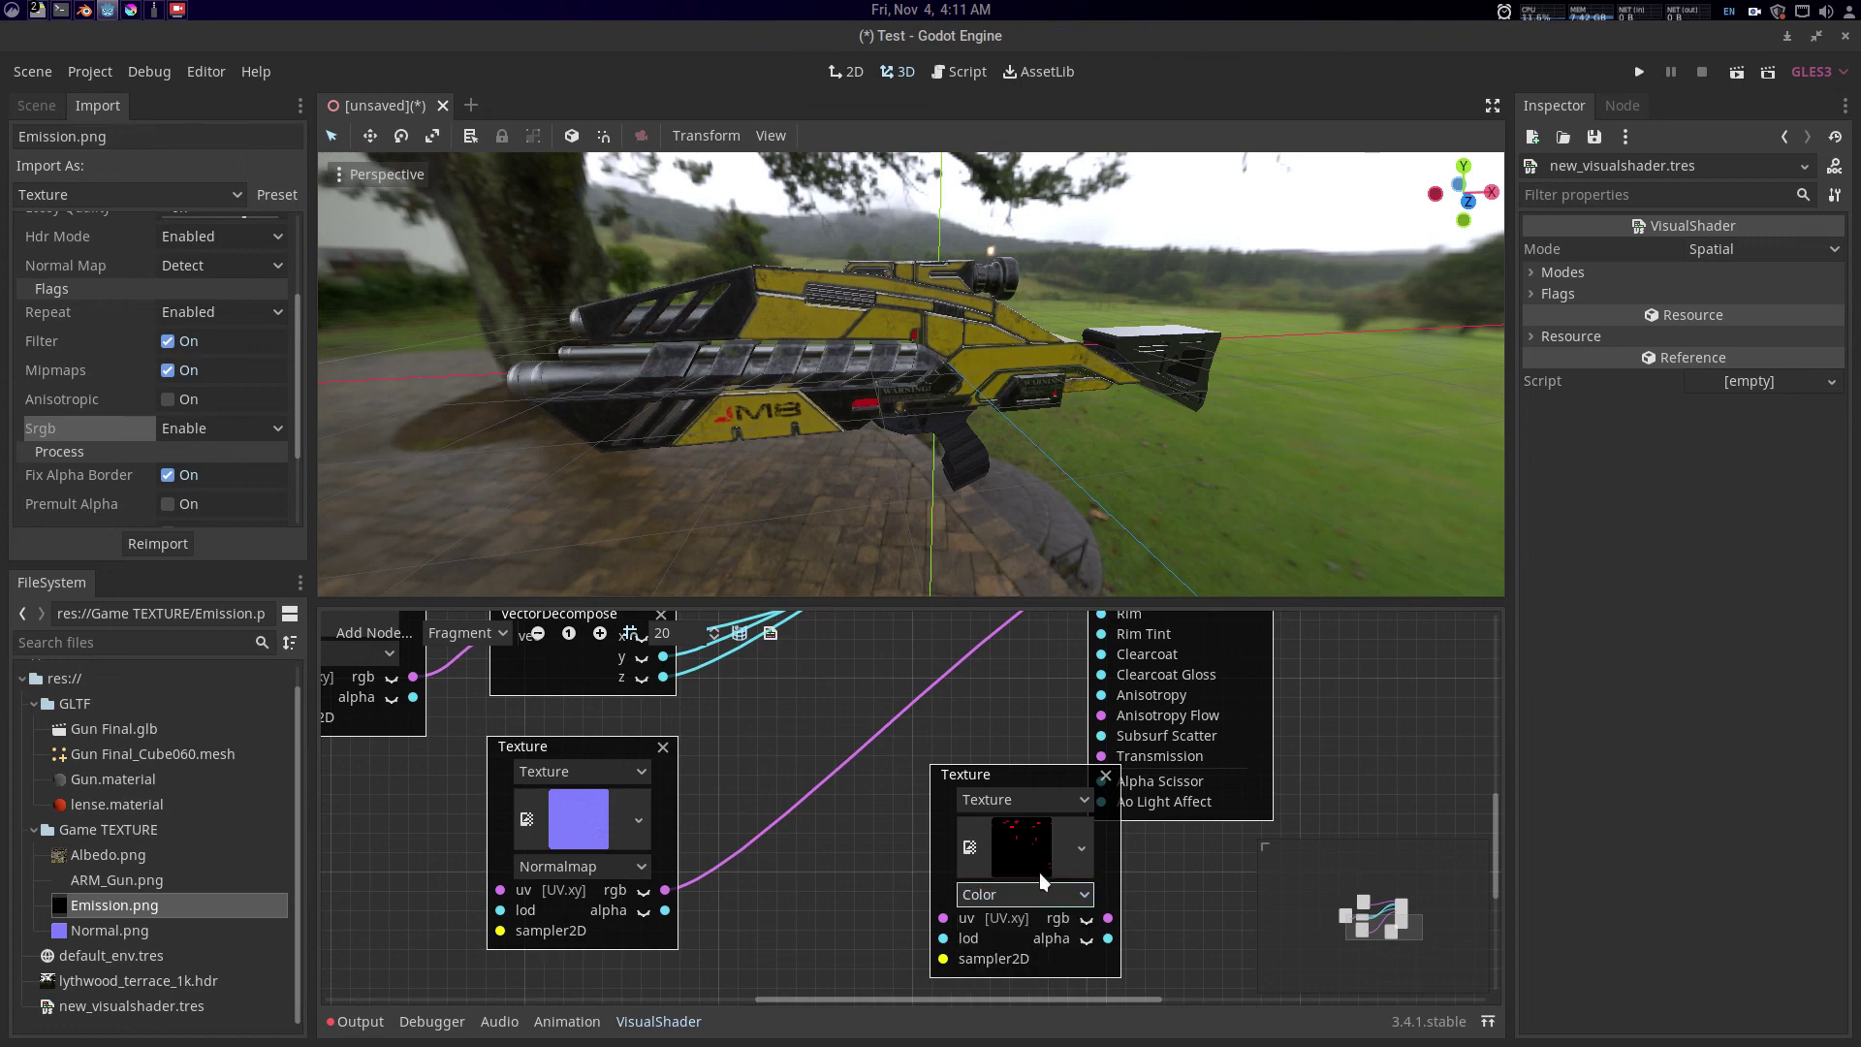
- Move the Emission.png texture node slightly down, clear of the Output node, and connect its rgb output to Emission
left_click_drag(1006, 784, 999, 844)
scroll(998, 841, "down", 4)
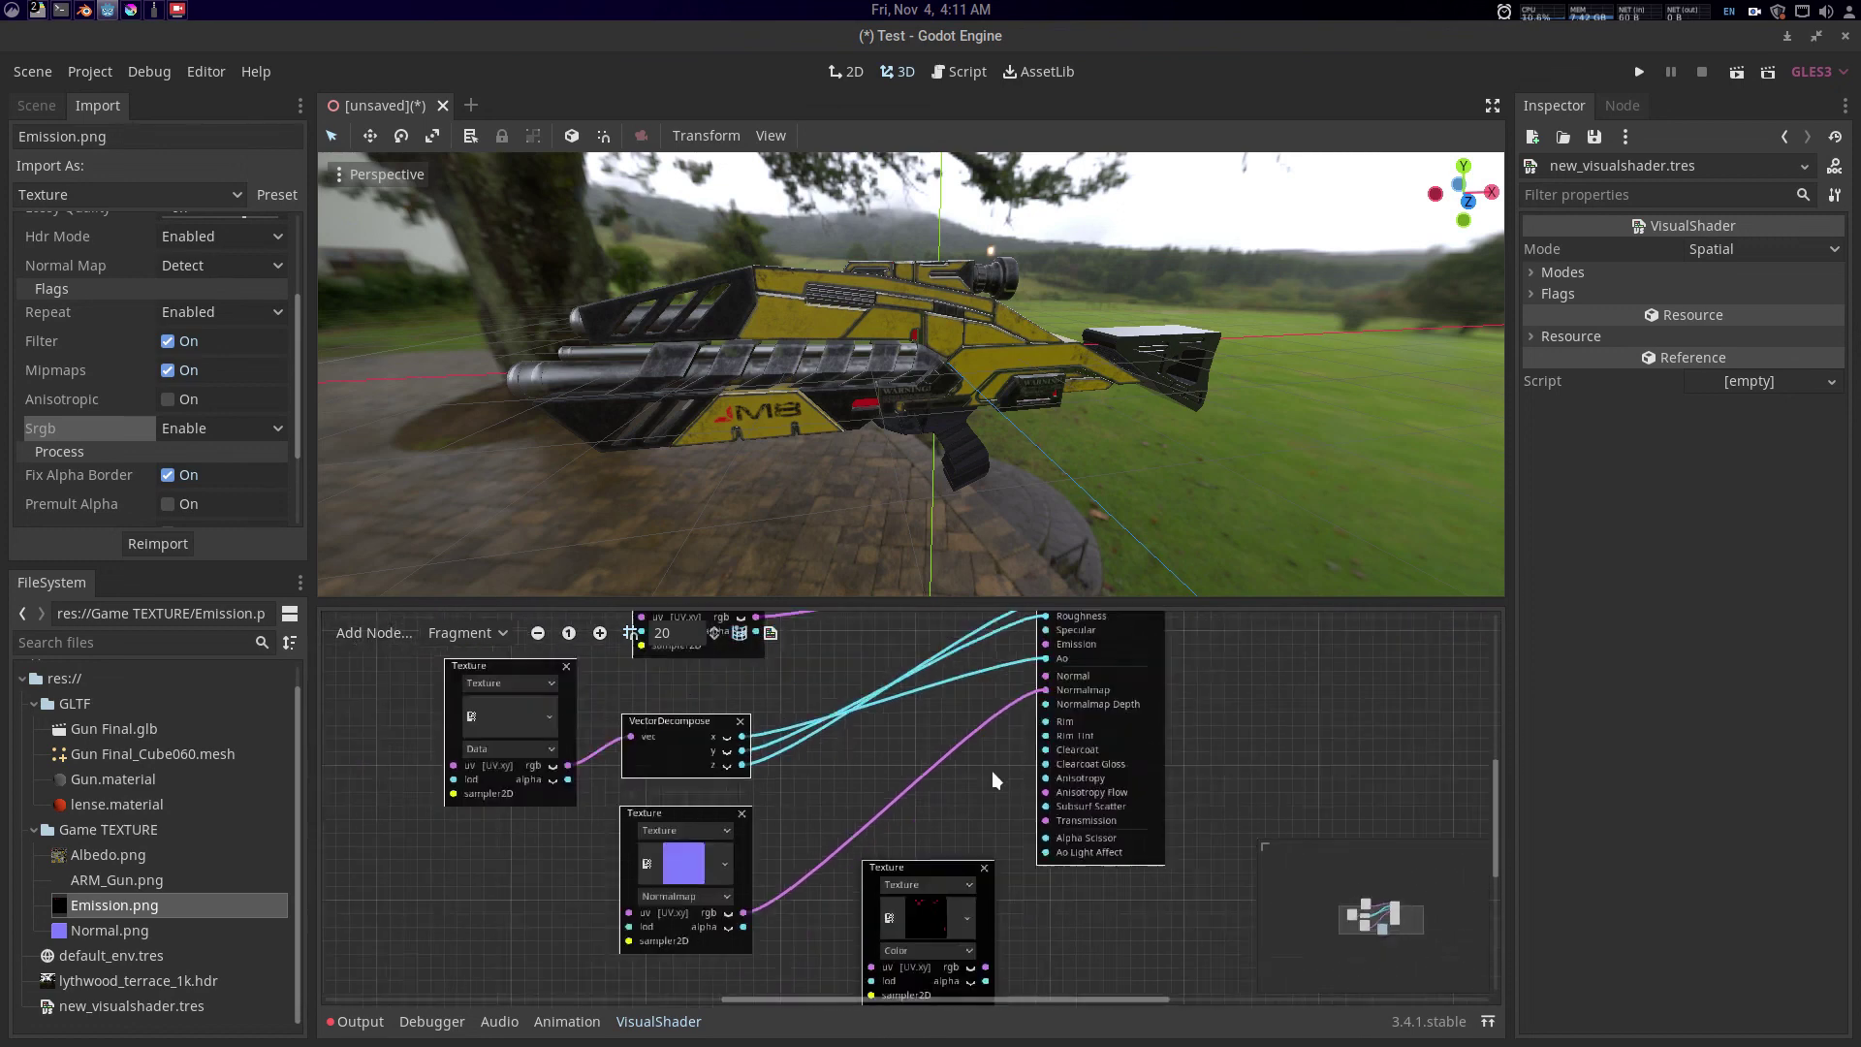
scroll(937, 781, "up", 3)
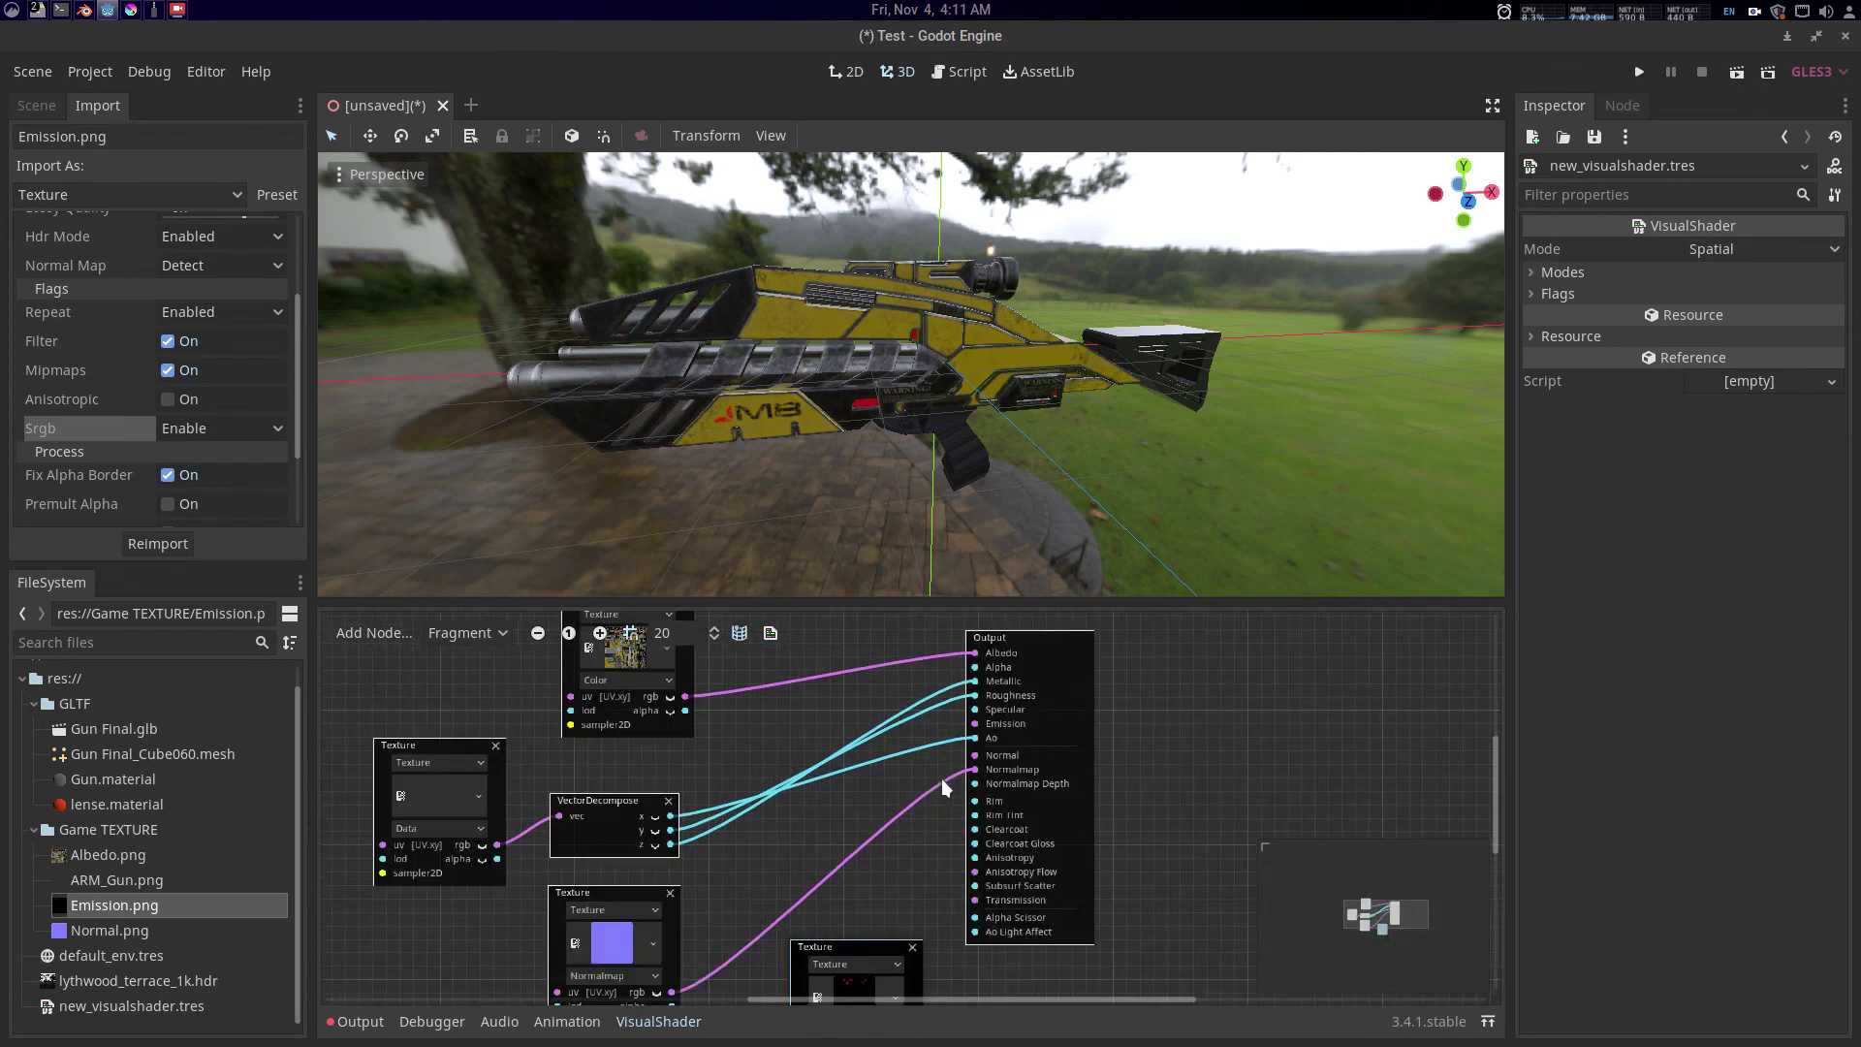
left_click_drag(978, 823, 974, 648)
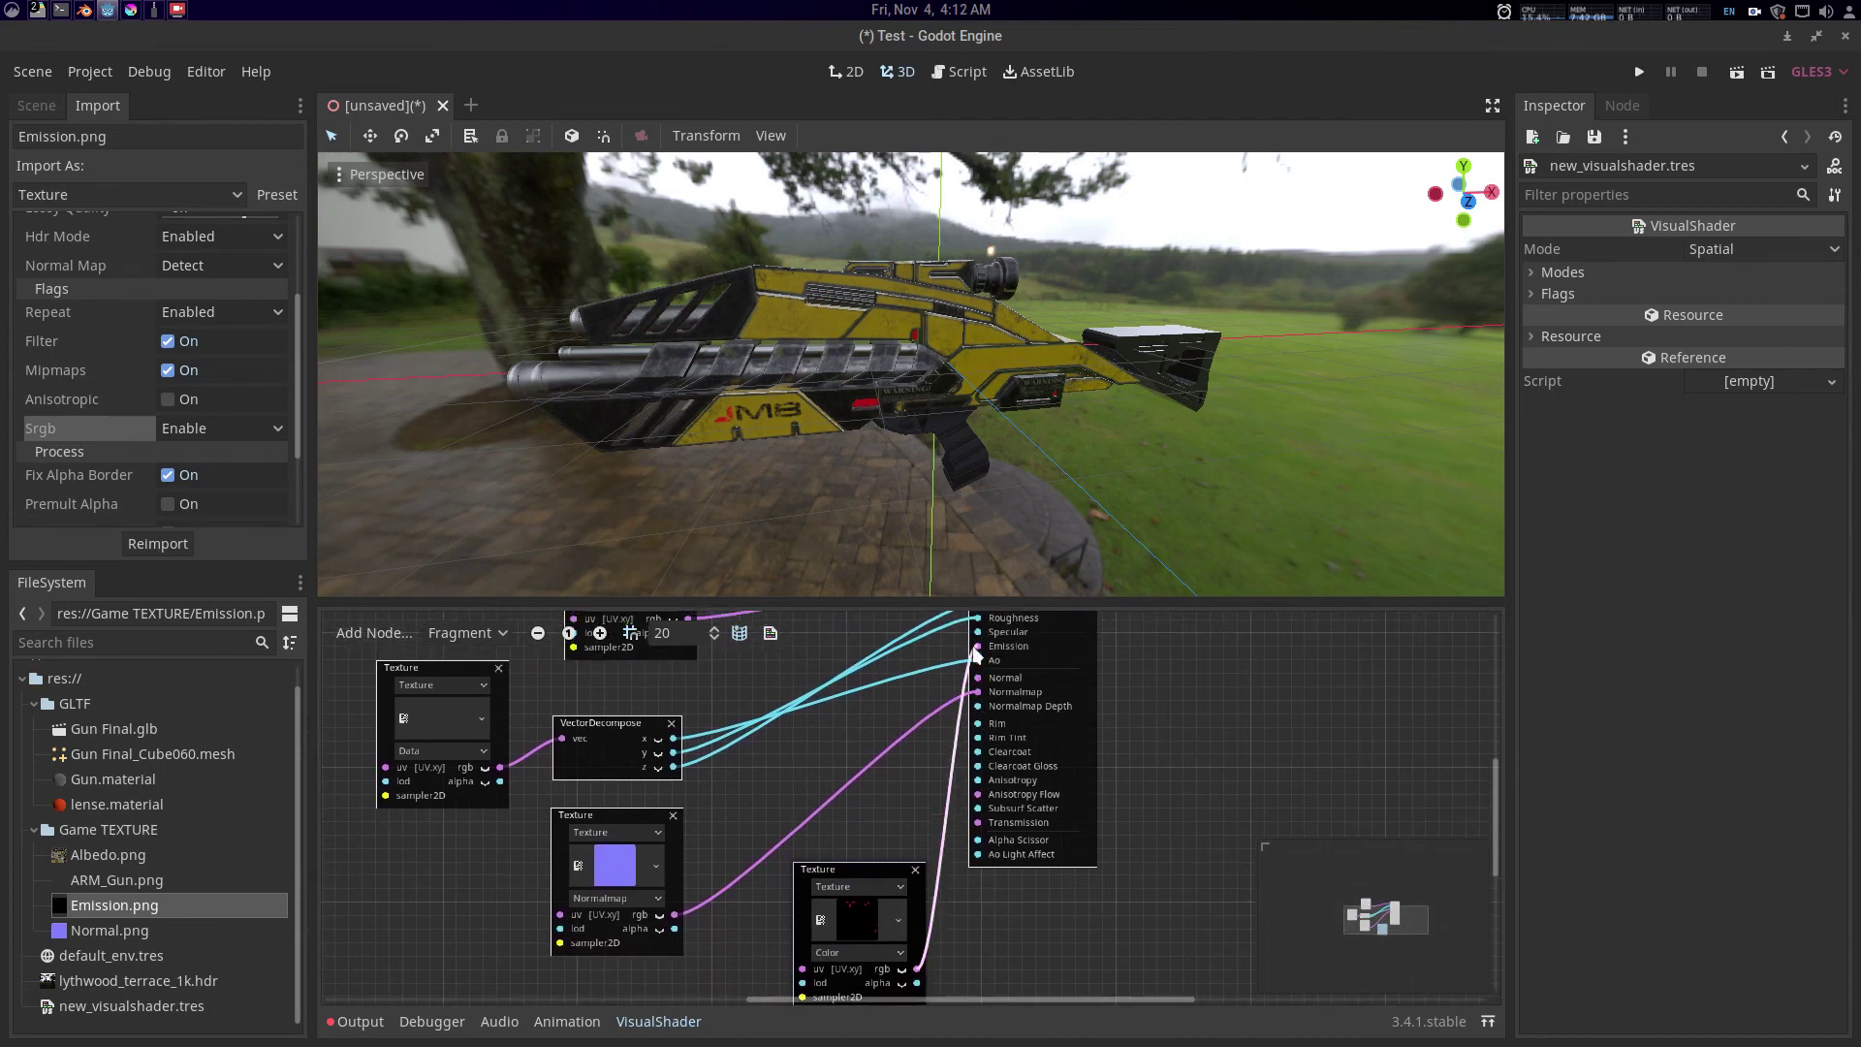
- Deselect the gun and examine its visual shader material from several angles in the 3D view
left_click_drag(1101, 434, 1146, 455)
left_click(1146, 456)
scroll(1115, 572, "down", 5)
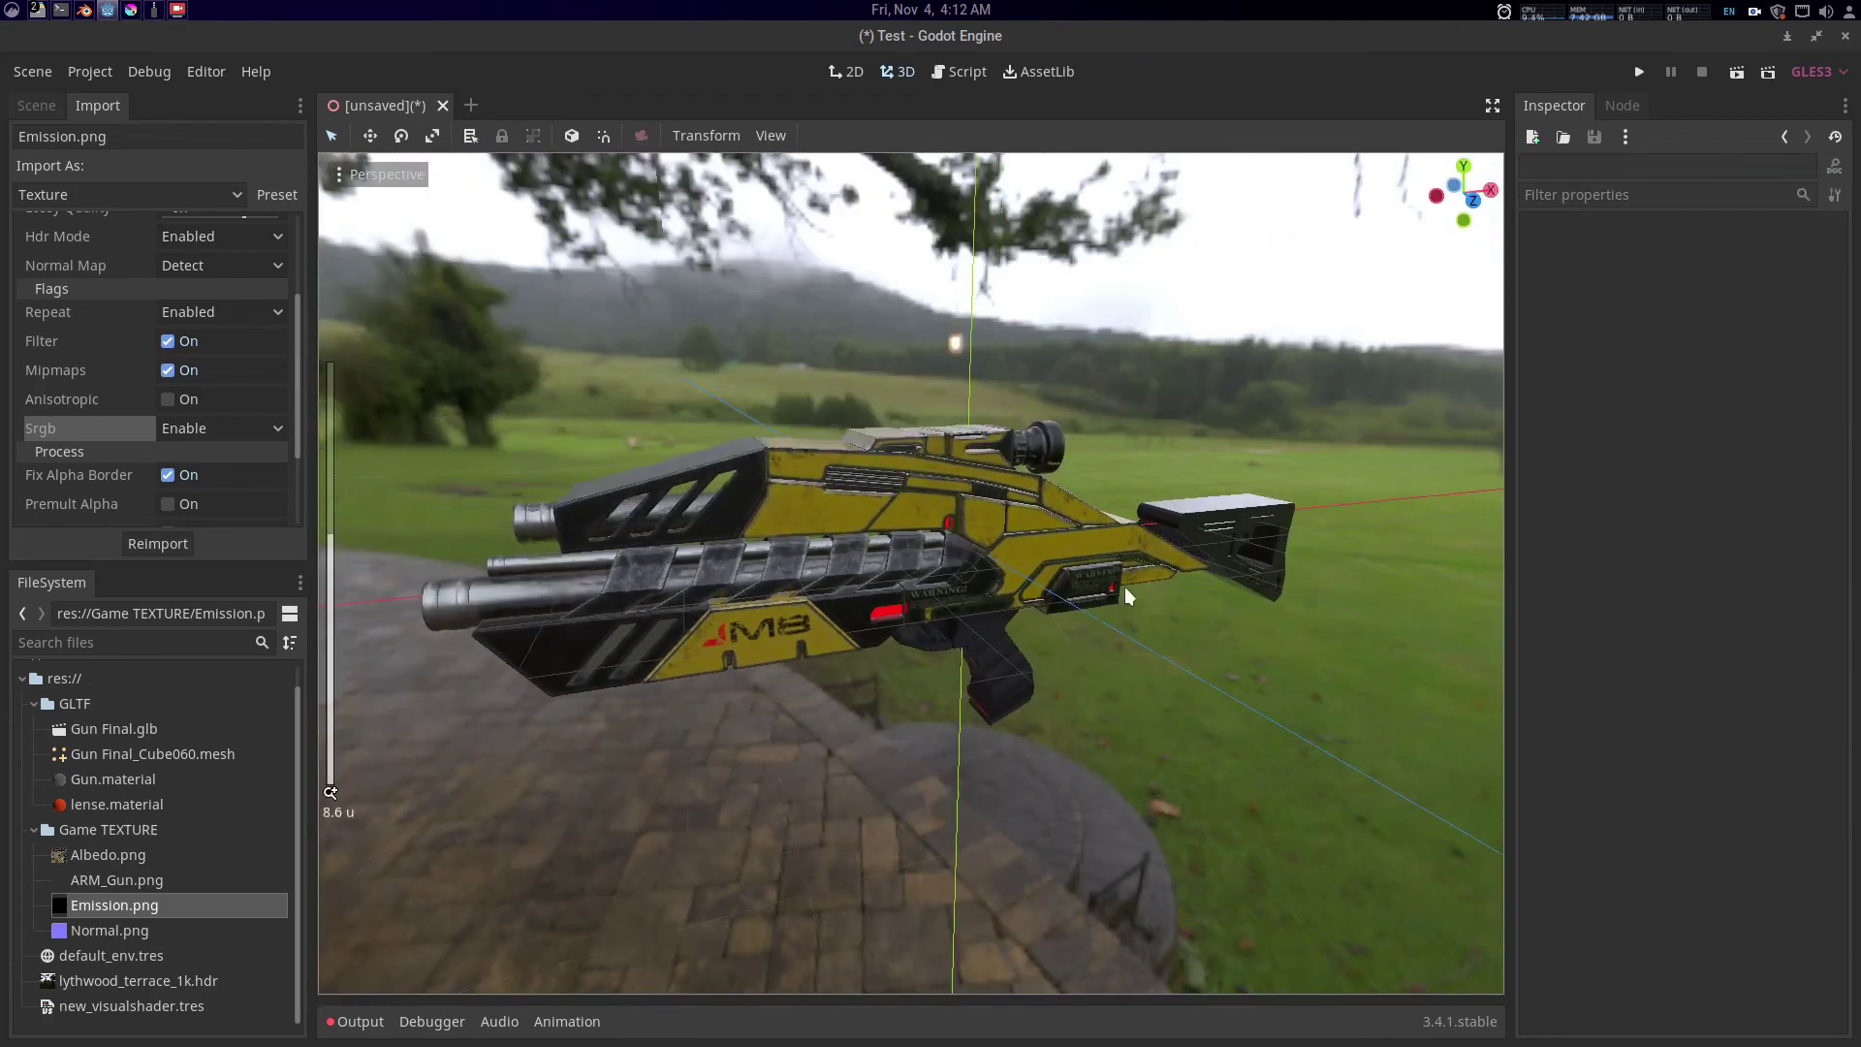
left_click_drag(1125, 586, 1147, 669)
scroll(1212, 671, "down", 3)
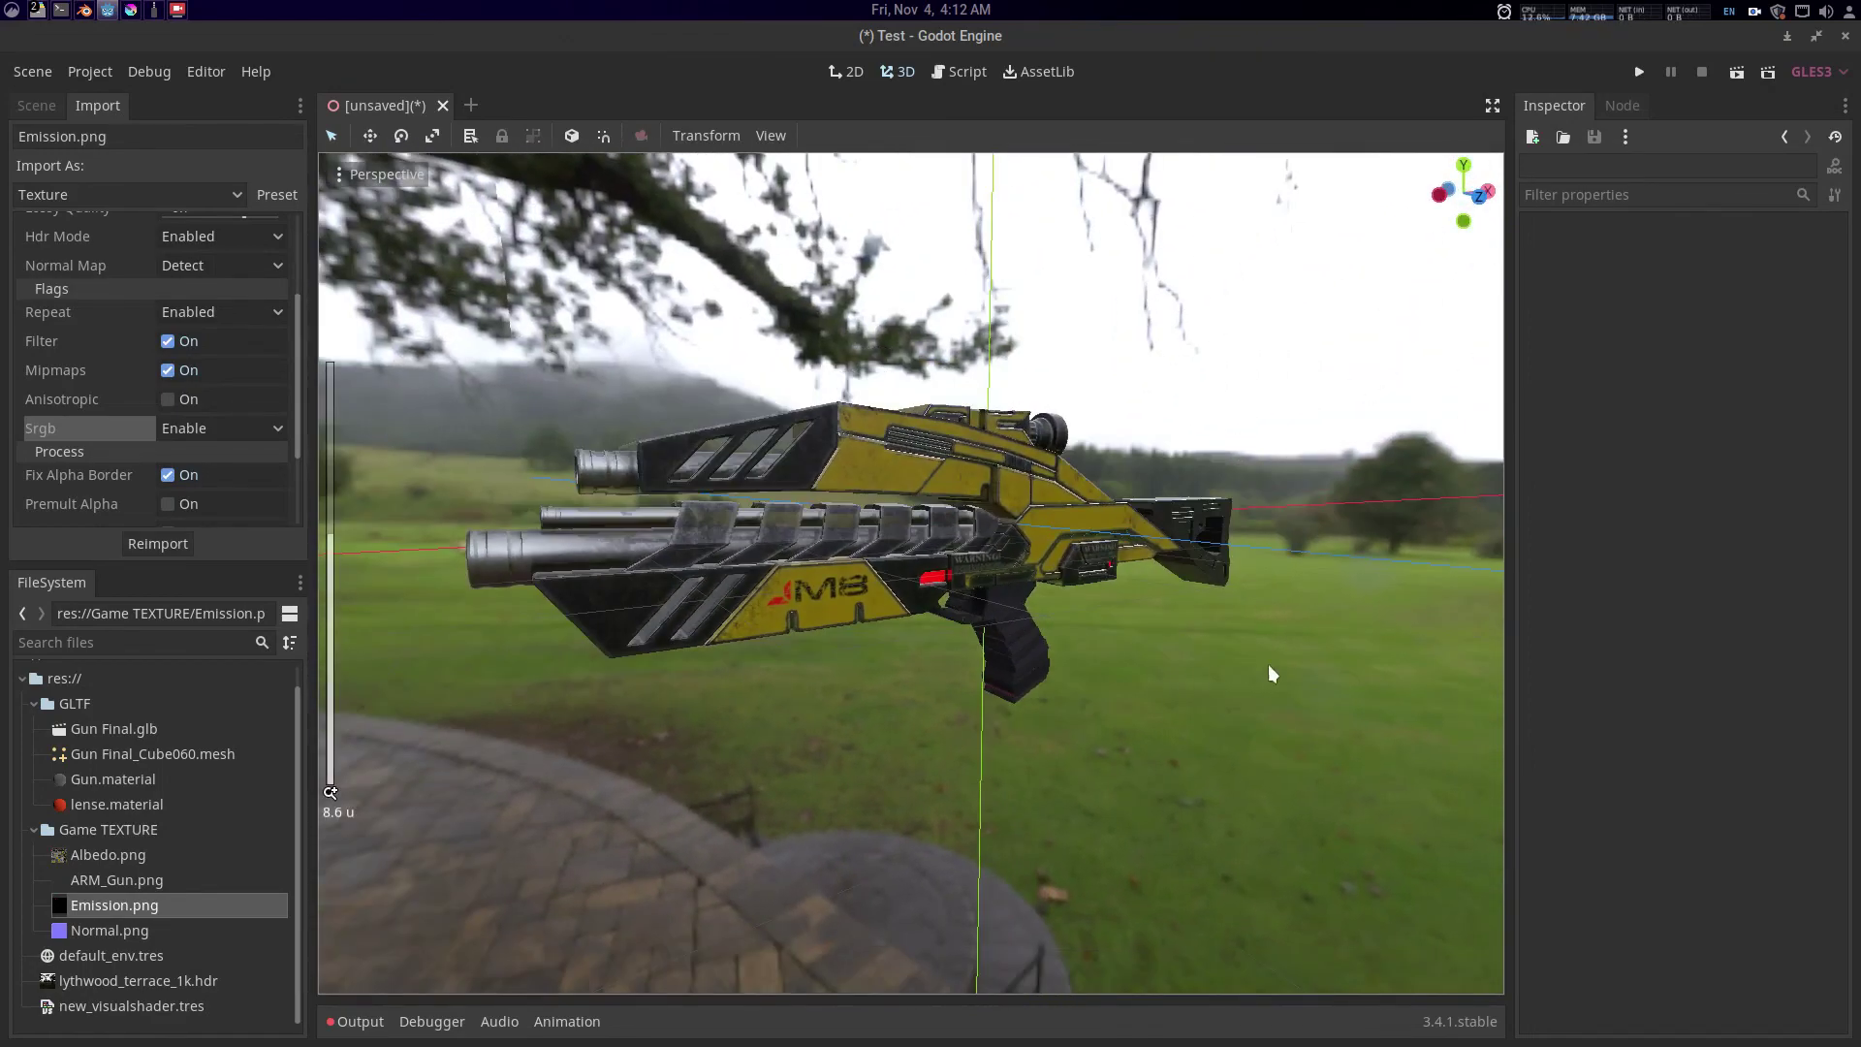